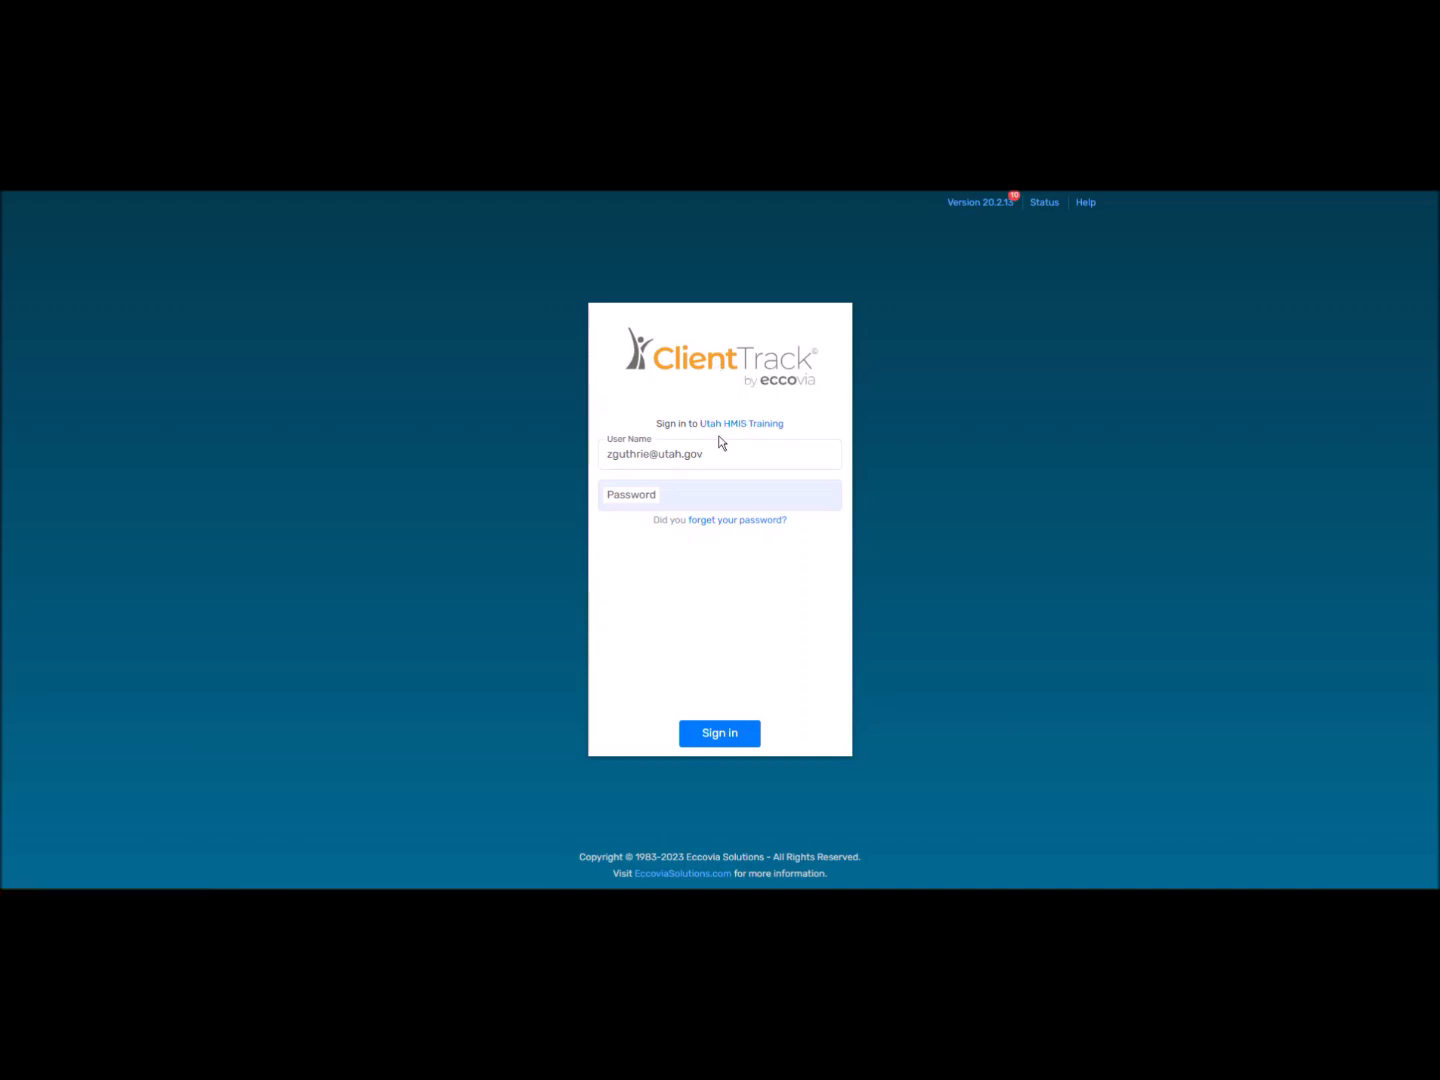
Sign in to the Utah HMIS Training site using the saved account password.
click(620, 494)
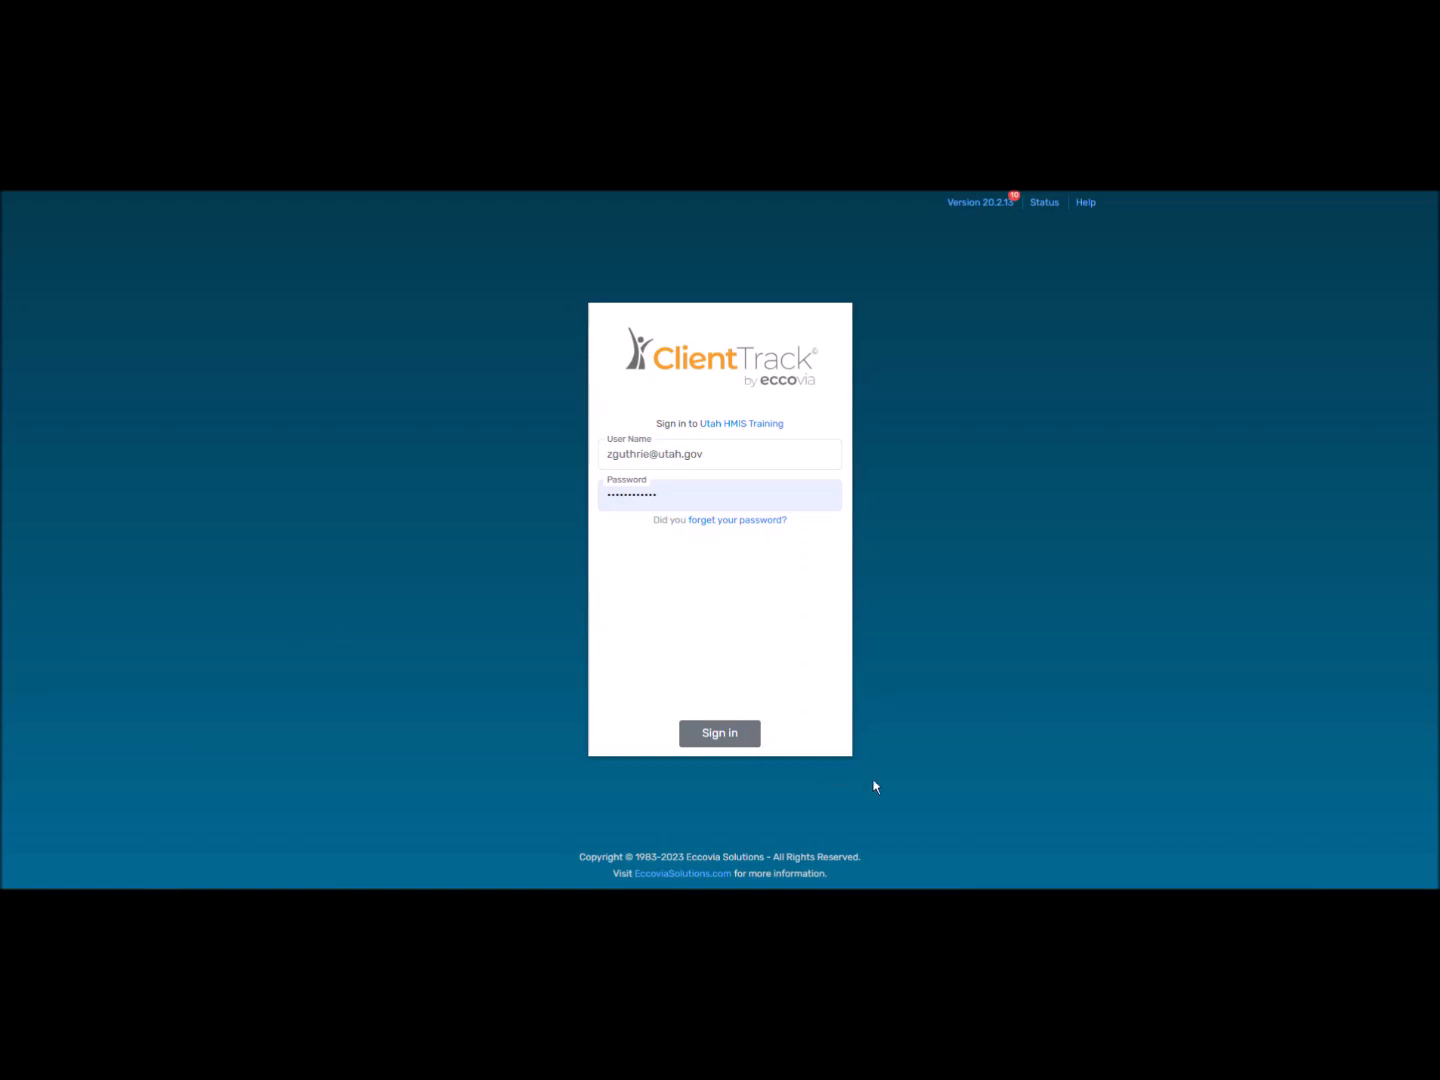
click(706, 734)
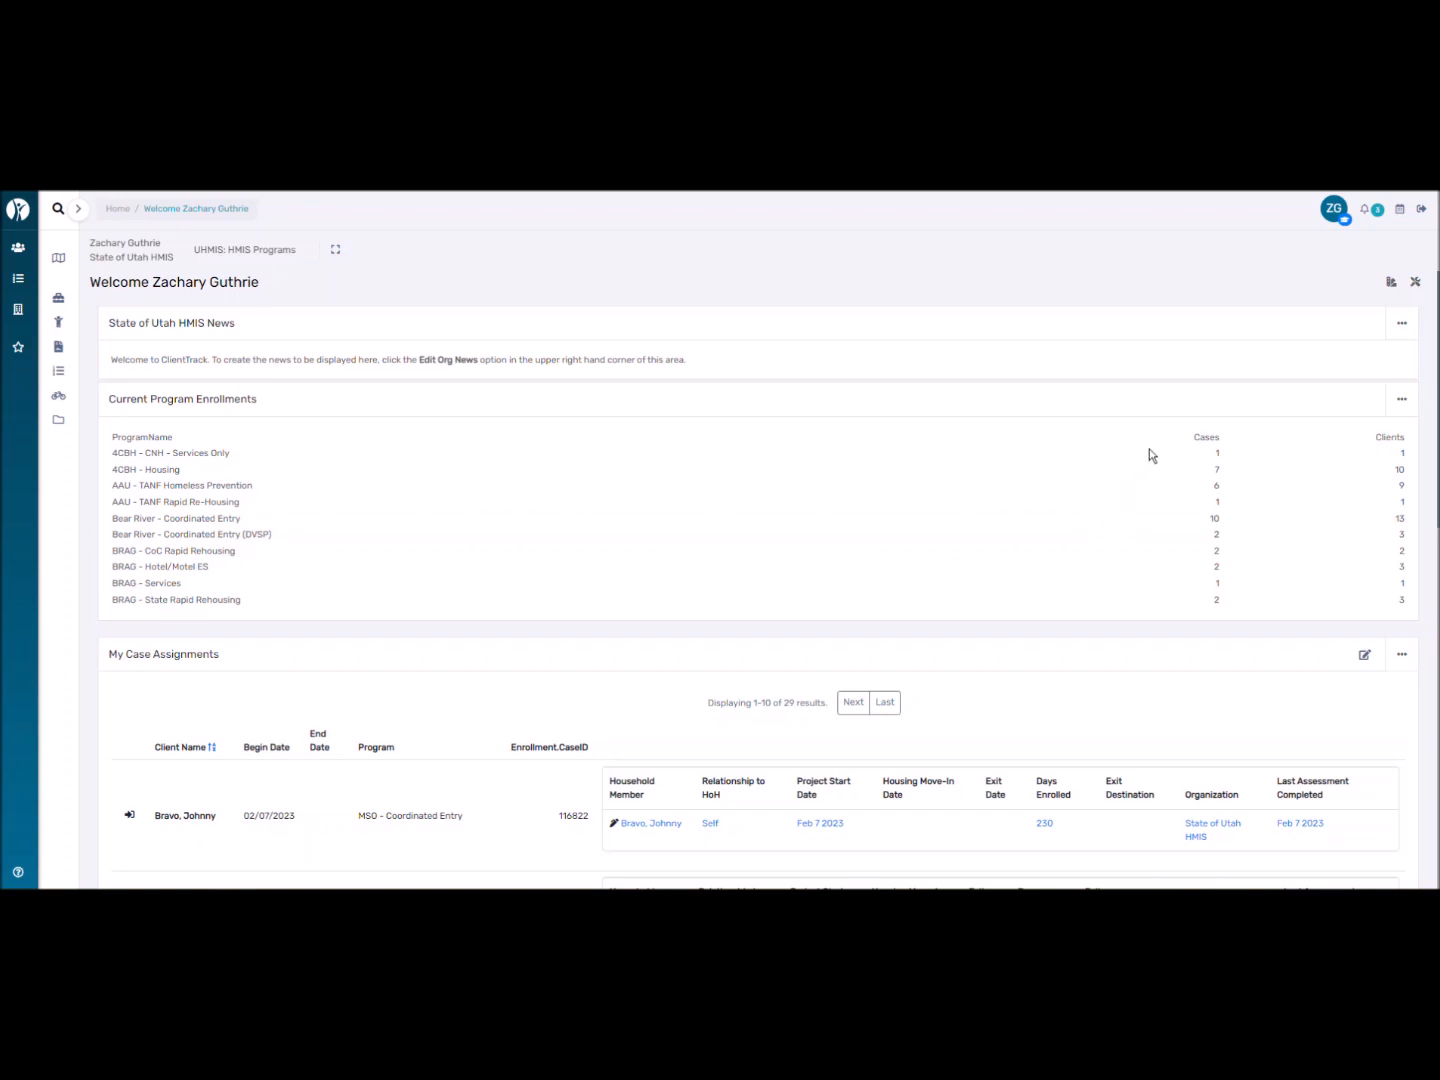
click(1334, 210)
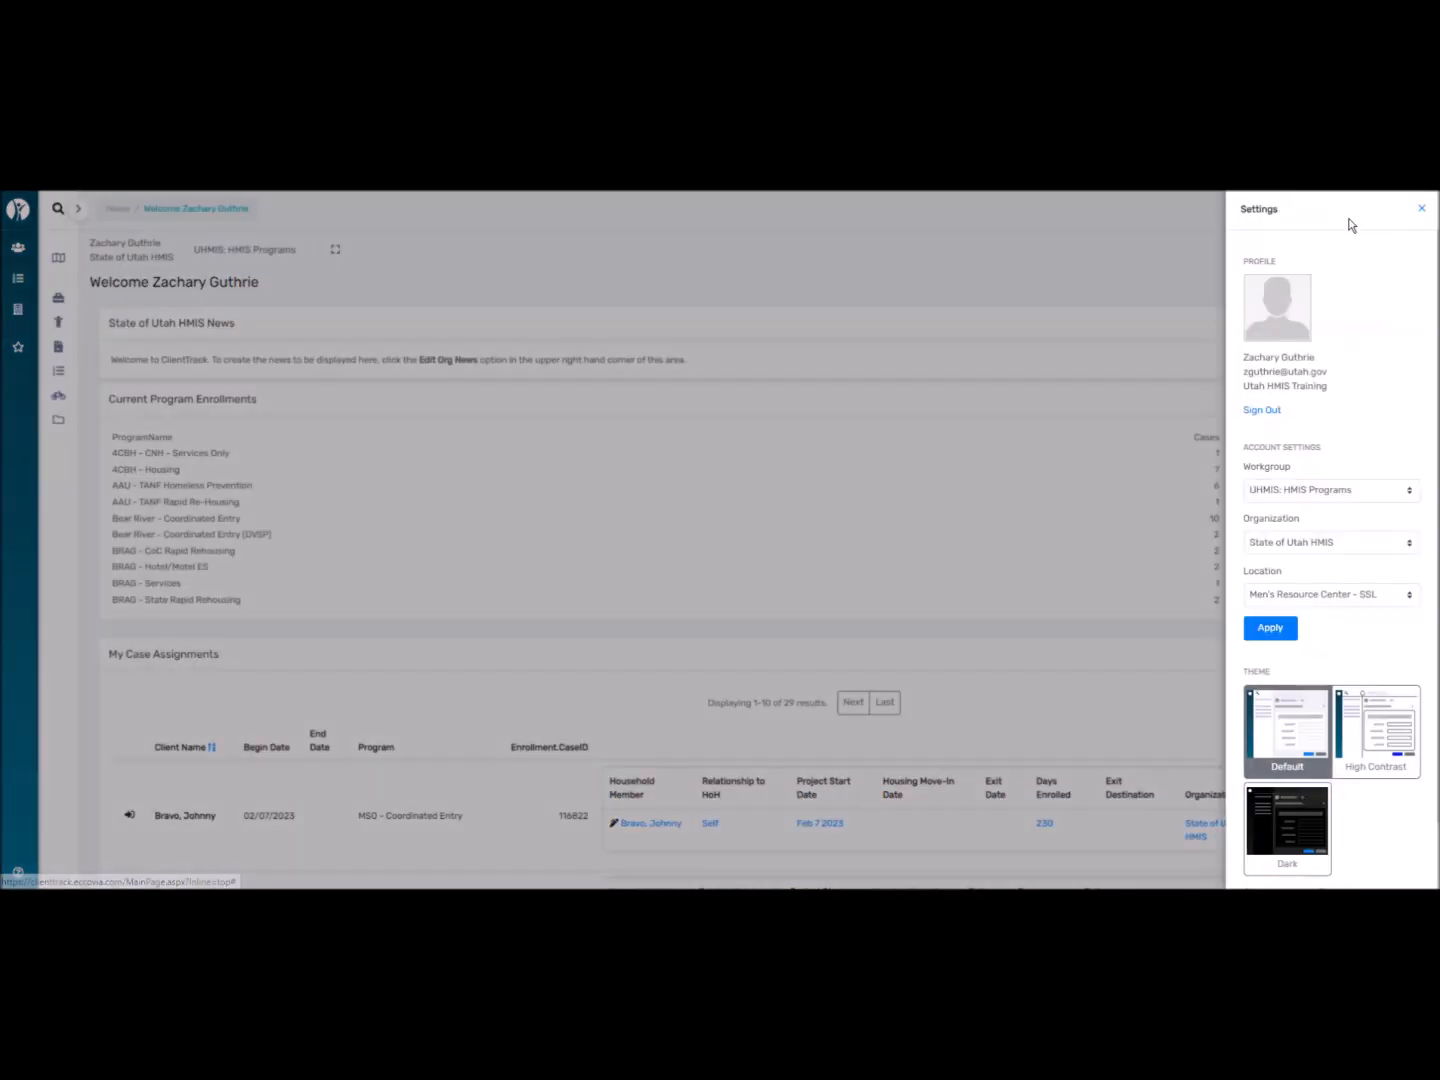
scroll(1363, 700, down, 1)
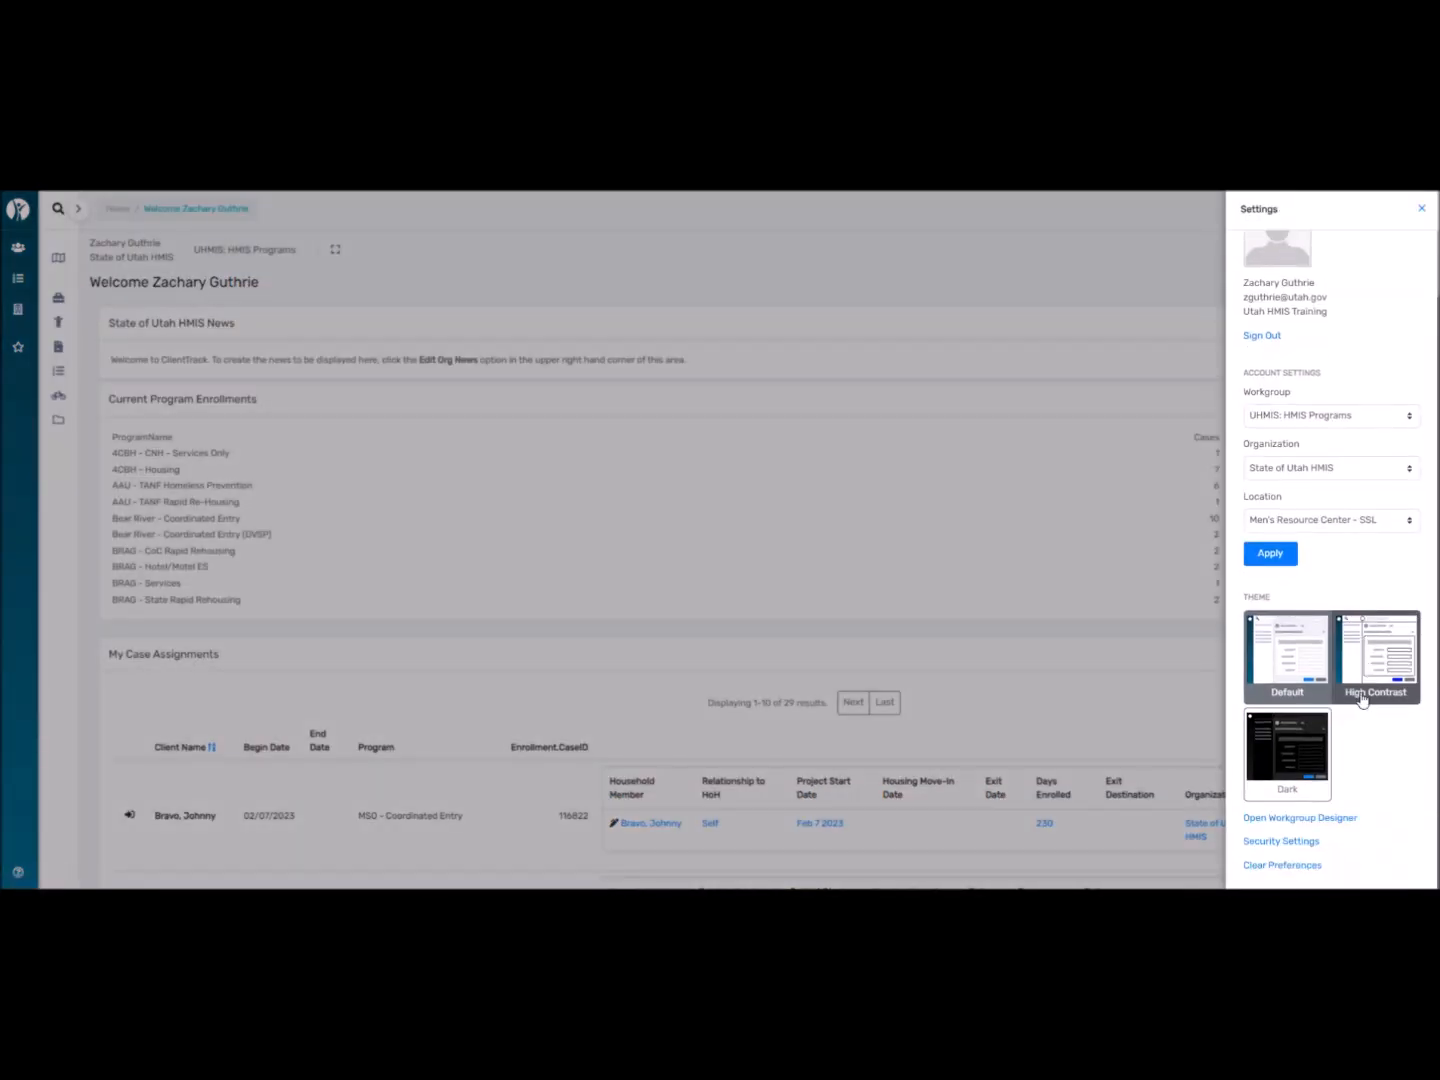
click(1285, 842)
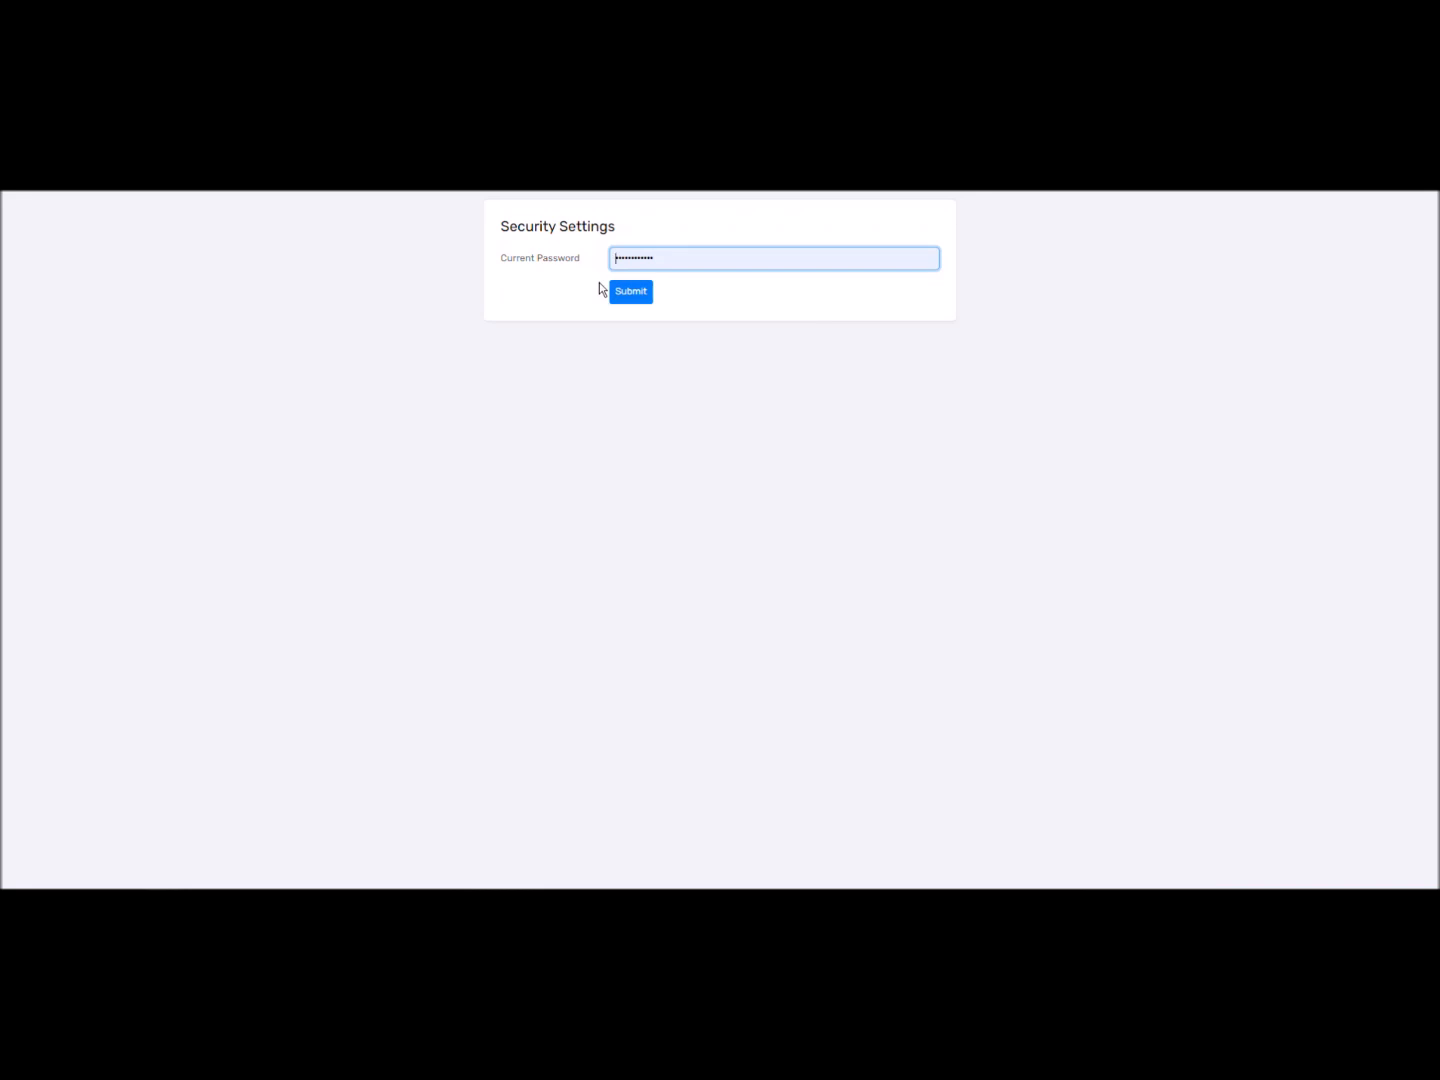
click(623, 299)
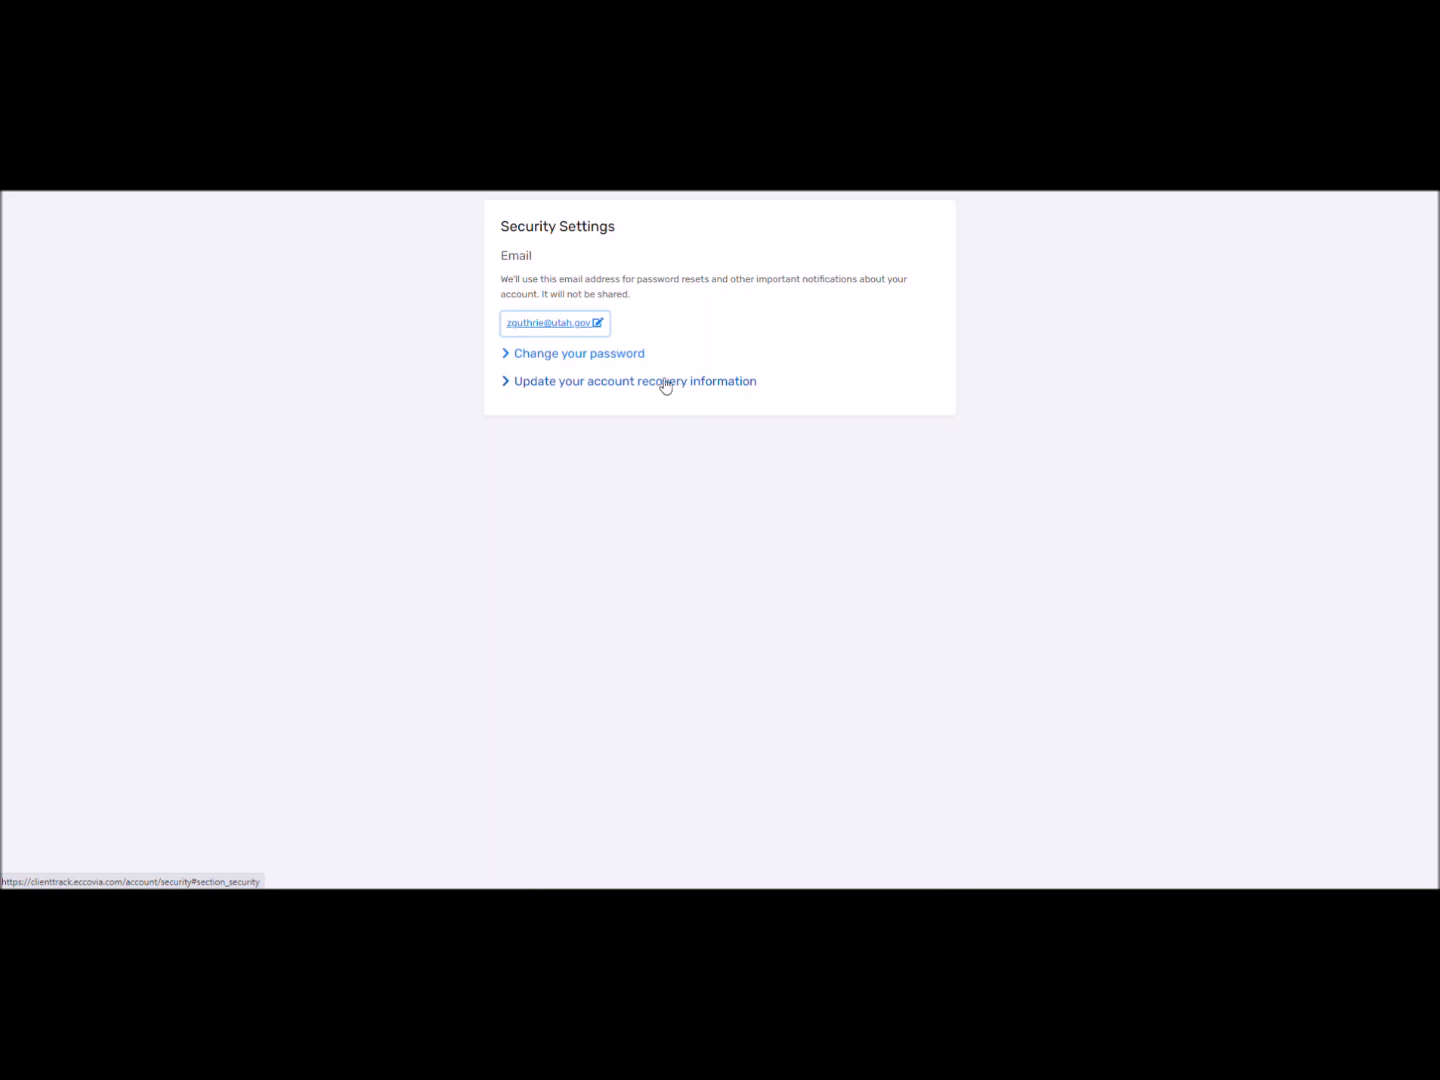
key(ctrl+shift+Tab)
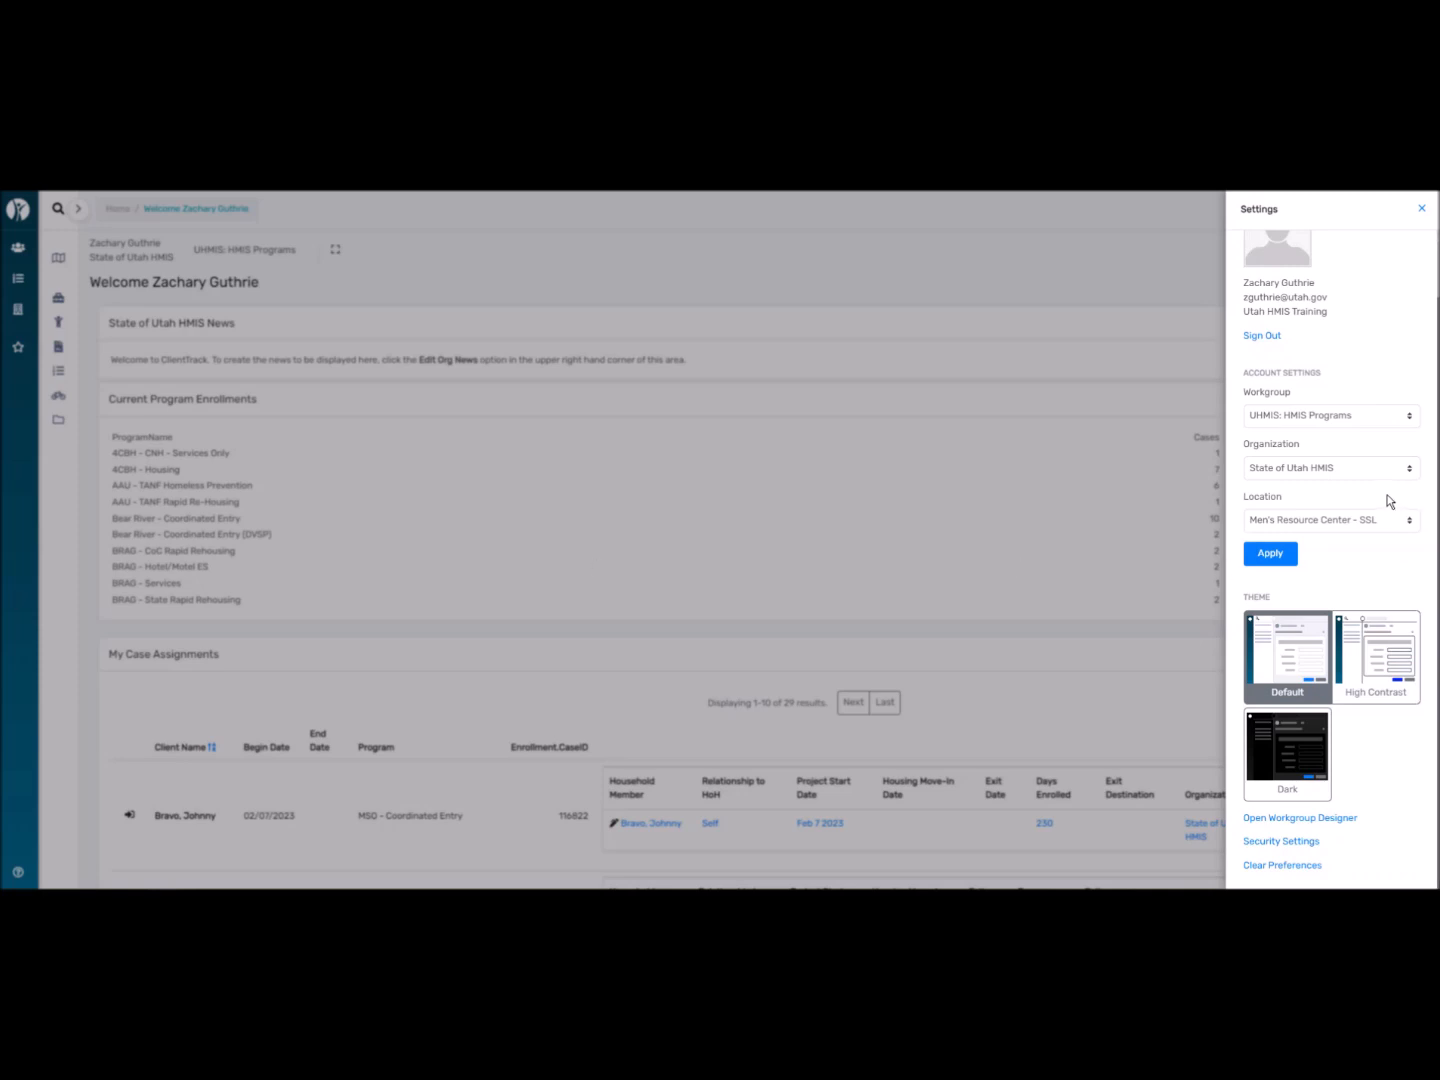
click(1421, 209)
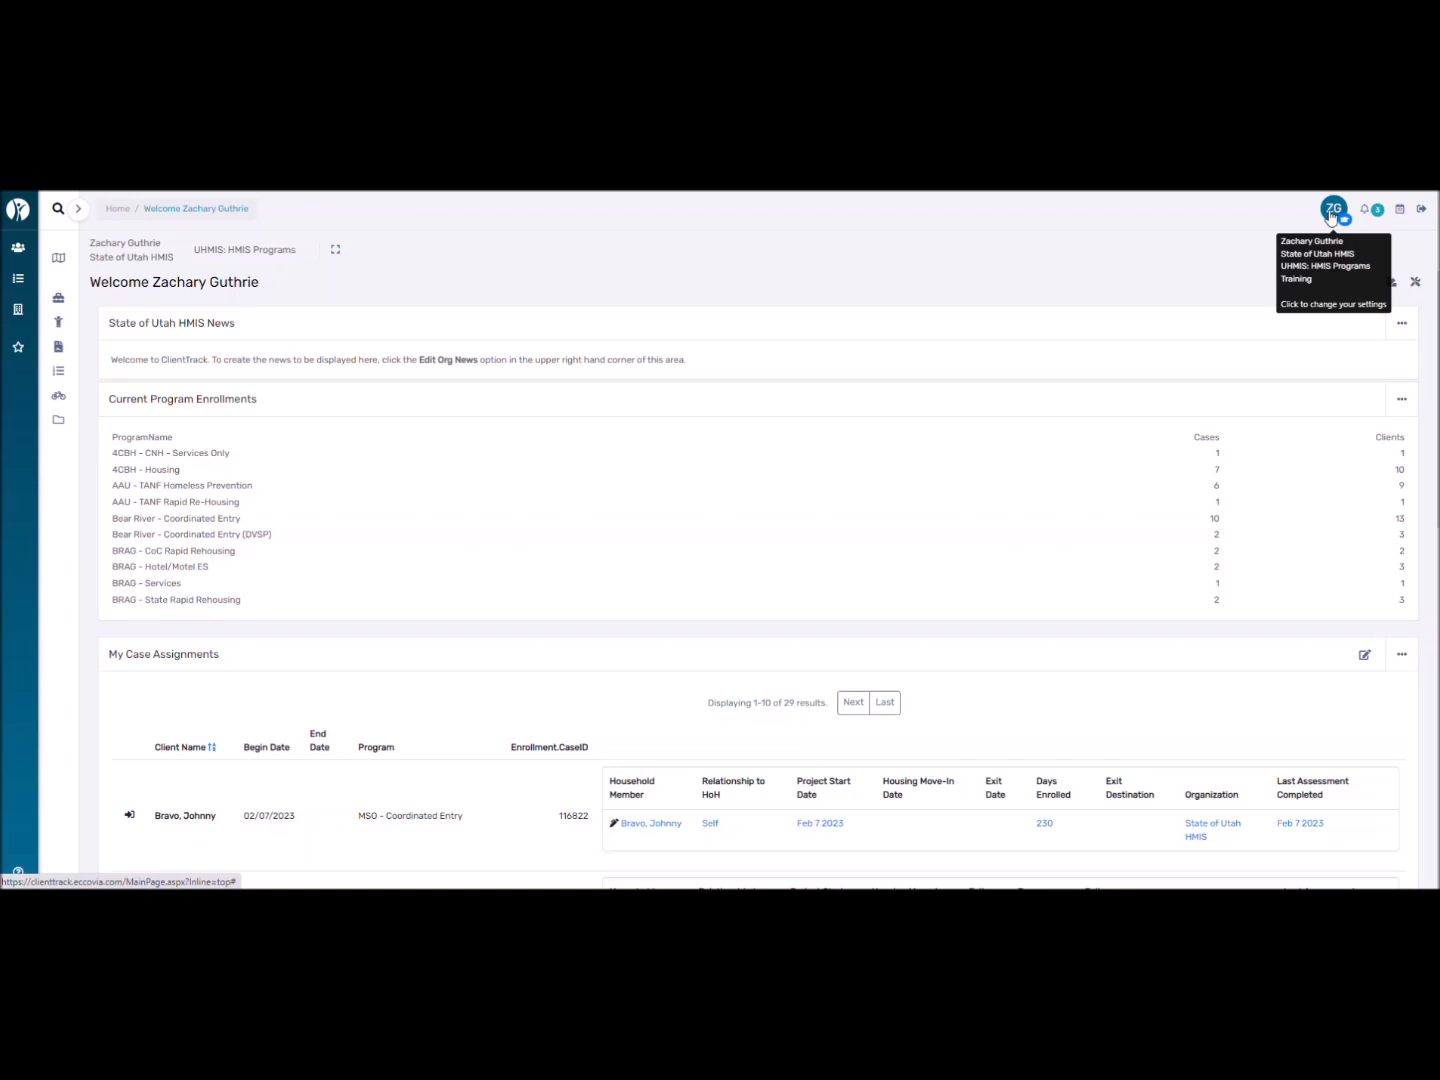
click(1333, 210)
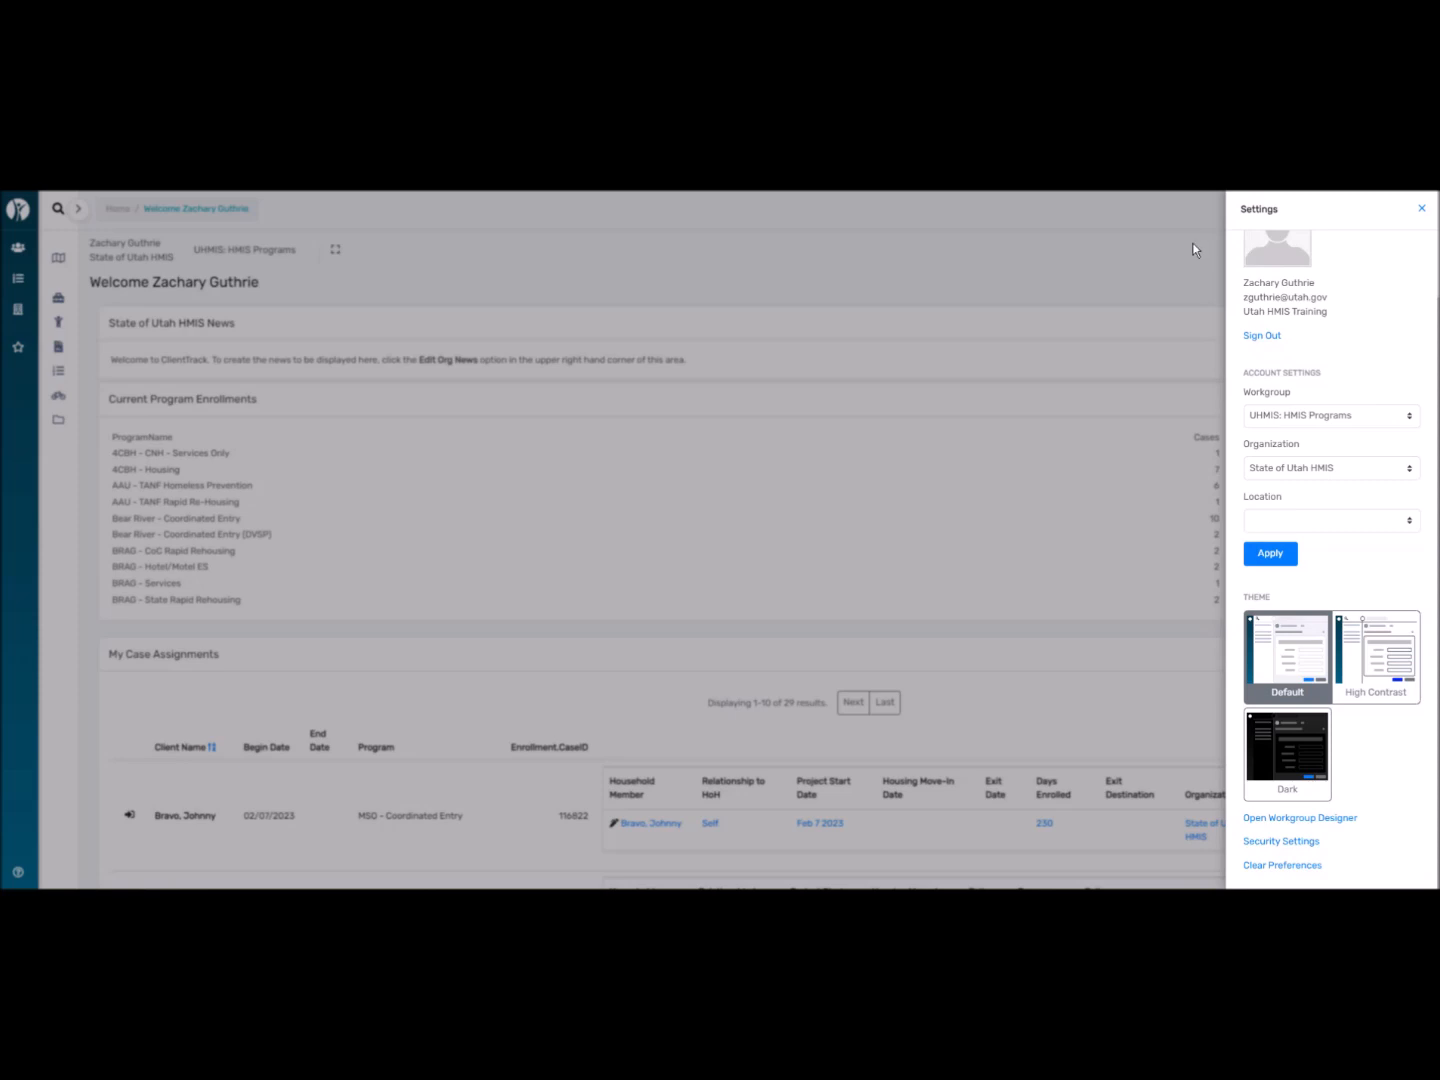
scroll(1339, 420, up, 1)
scroll(1332, 477, down, 1)
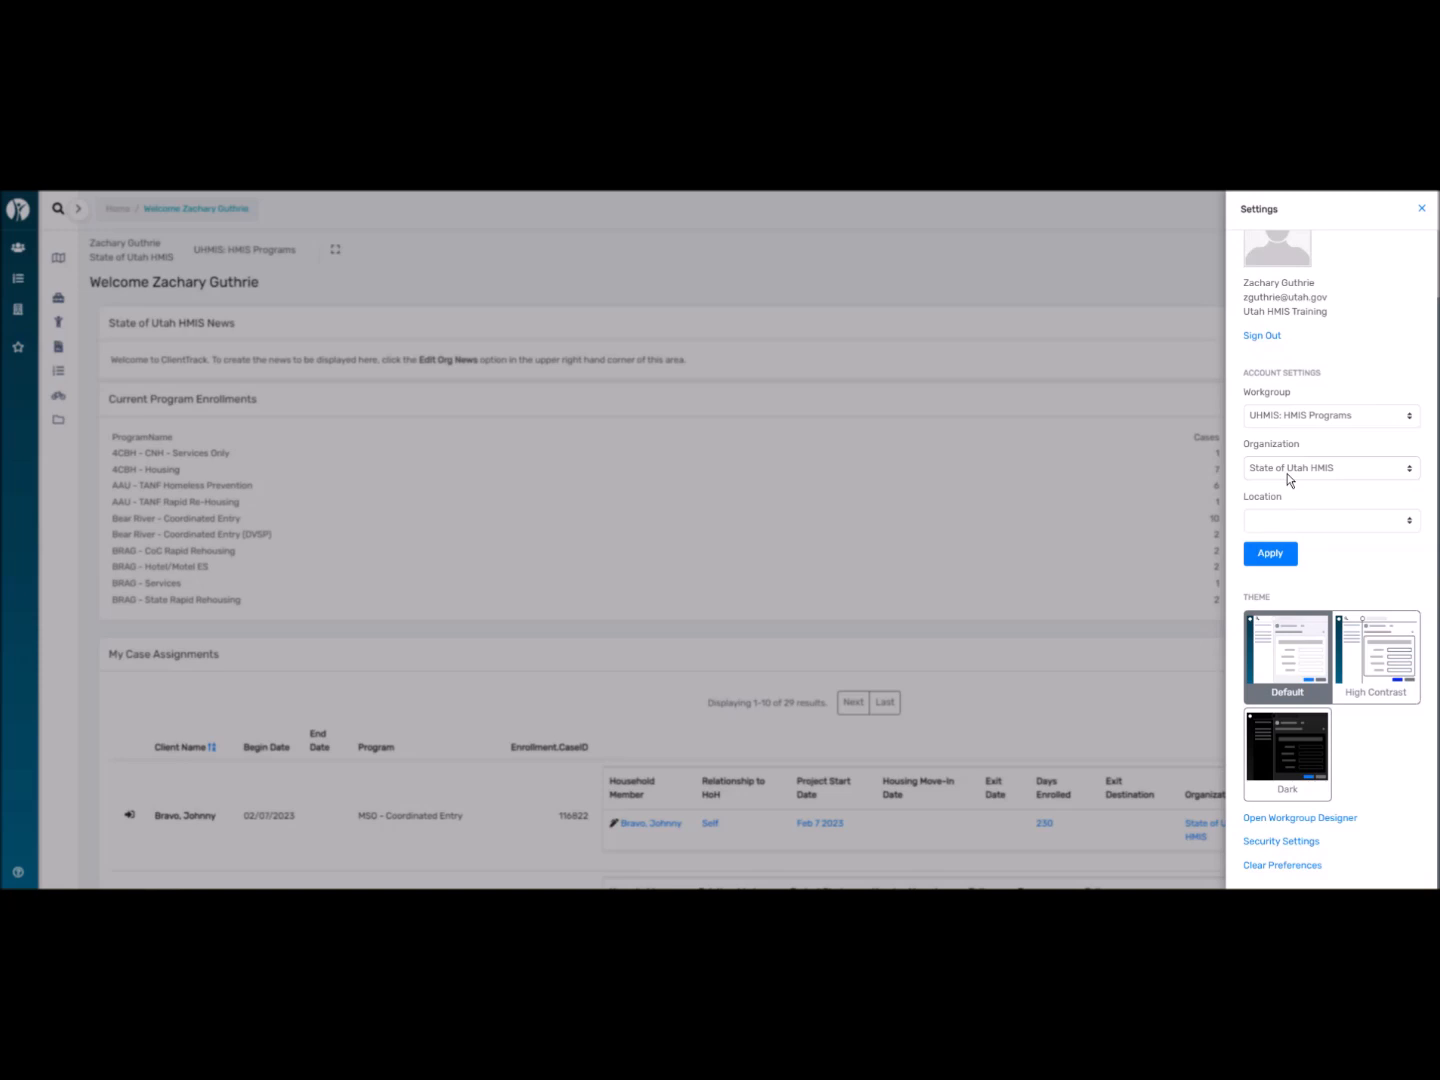
click(1368, 661)
click(1302, 765)
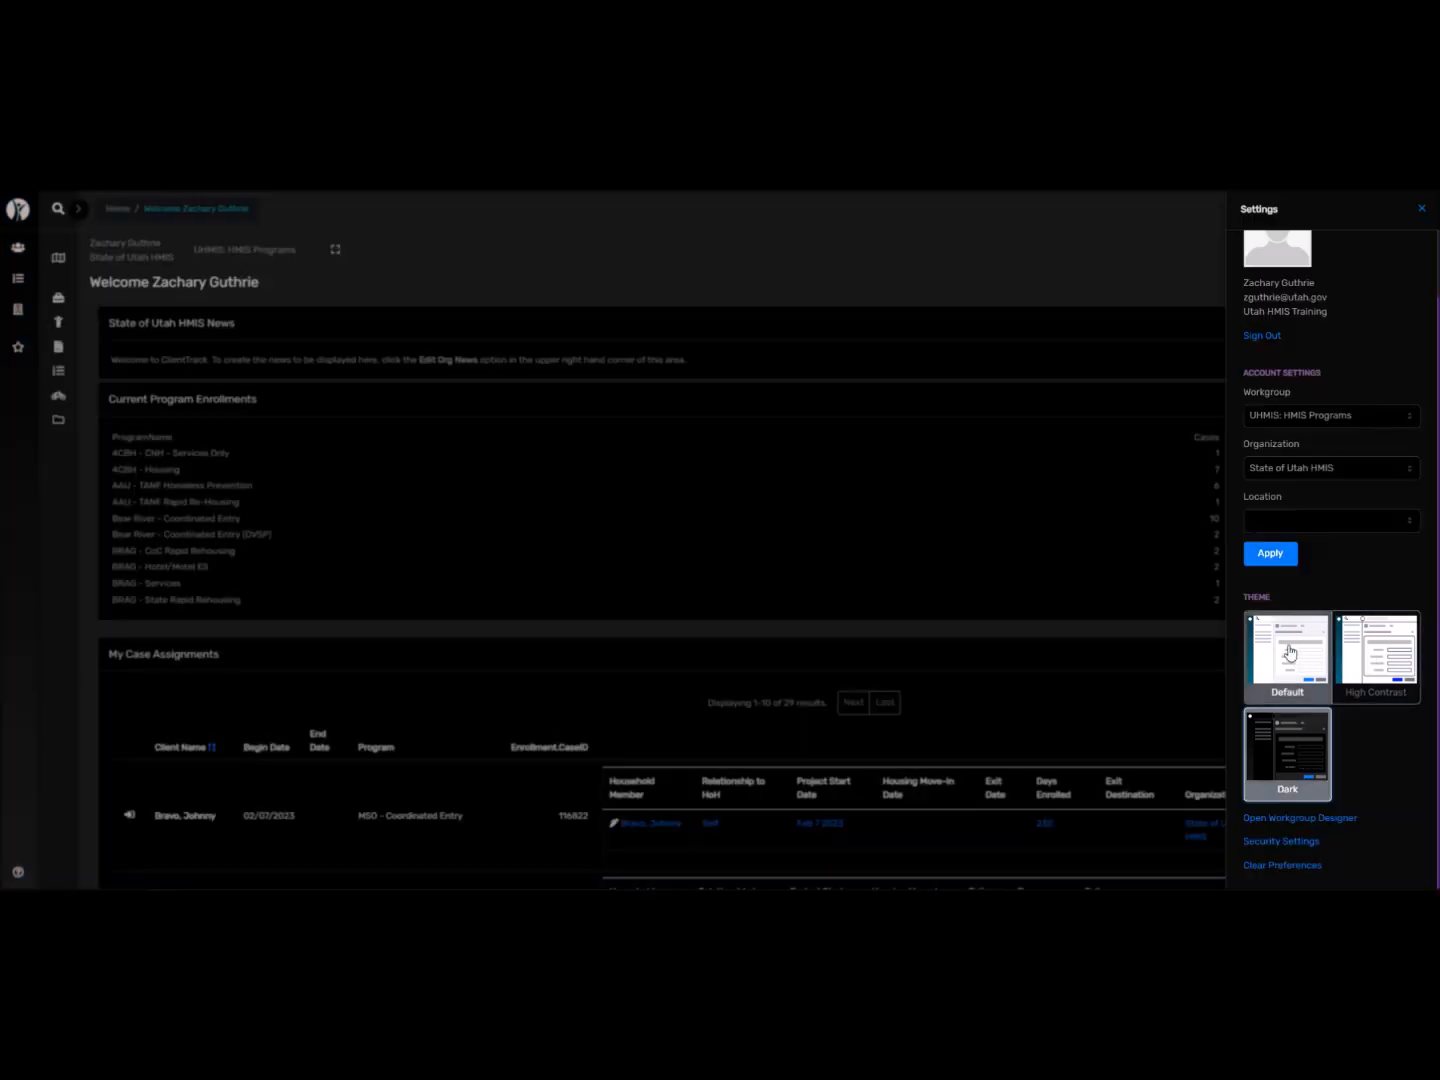
click(1293, 652)
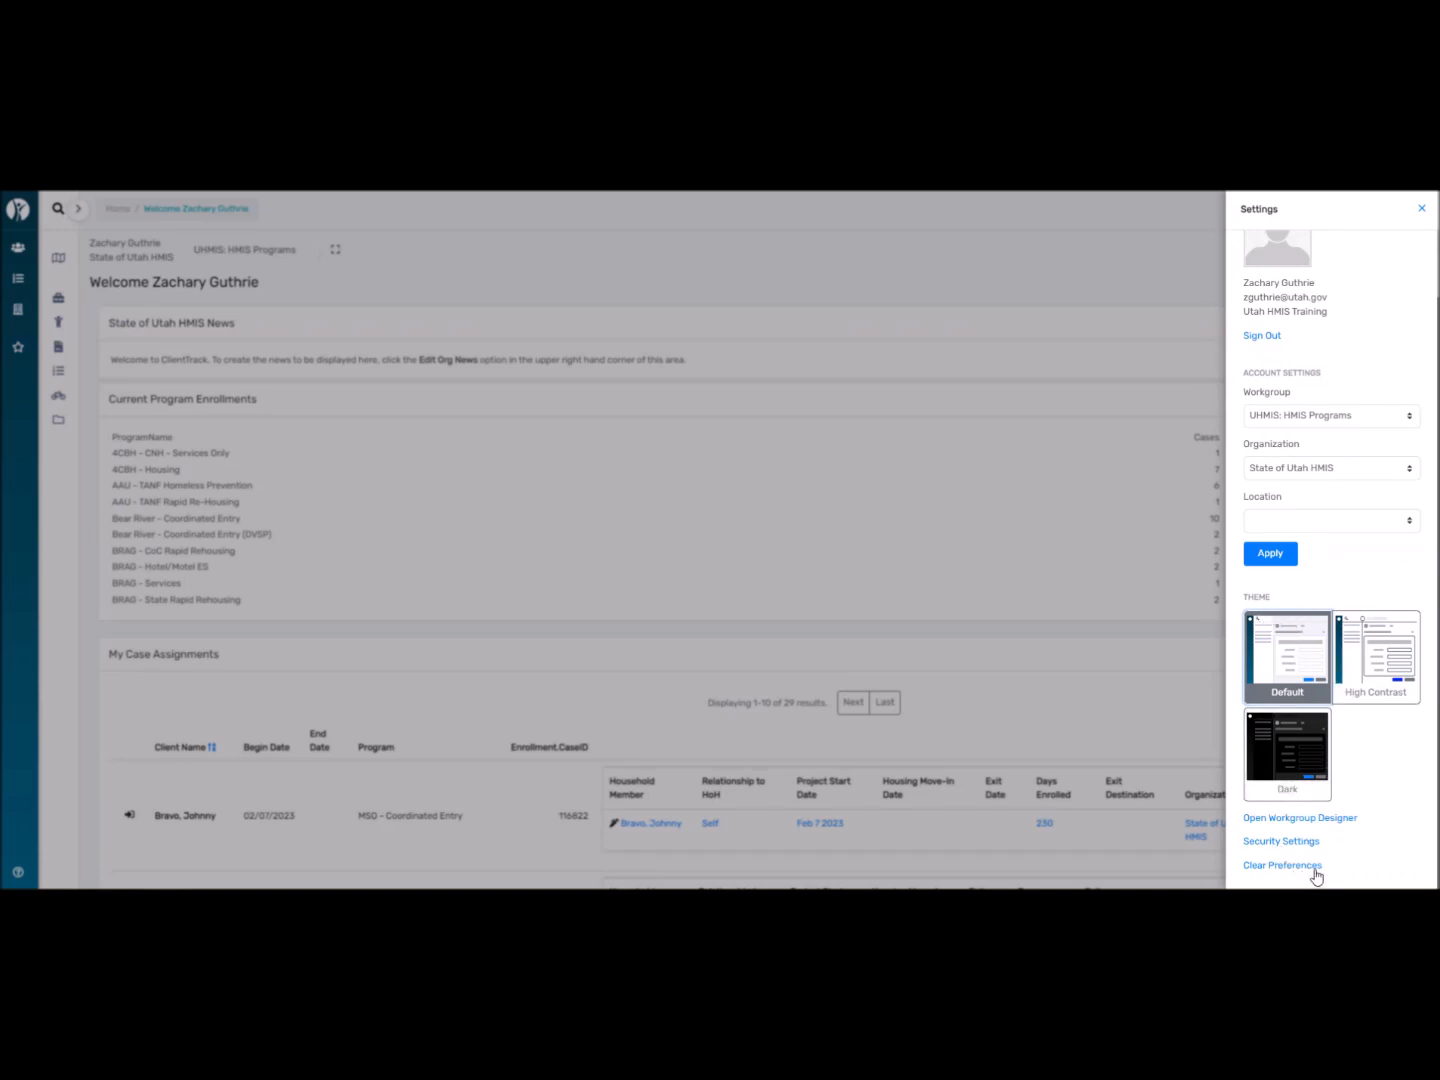
click(1421, 210)
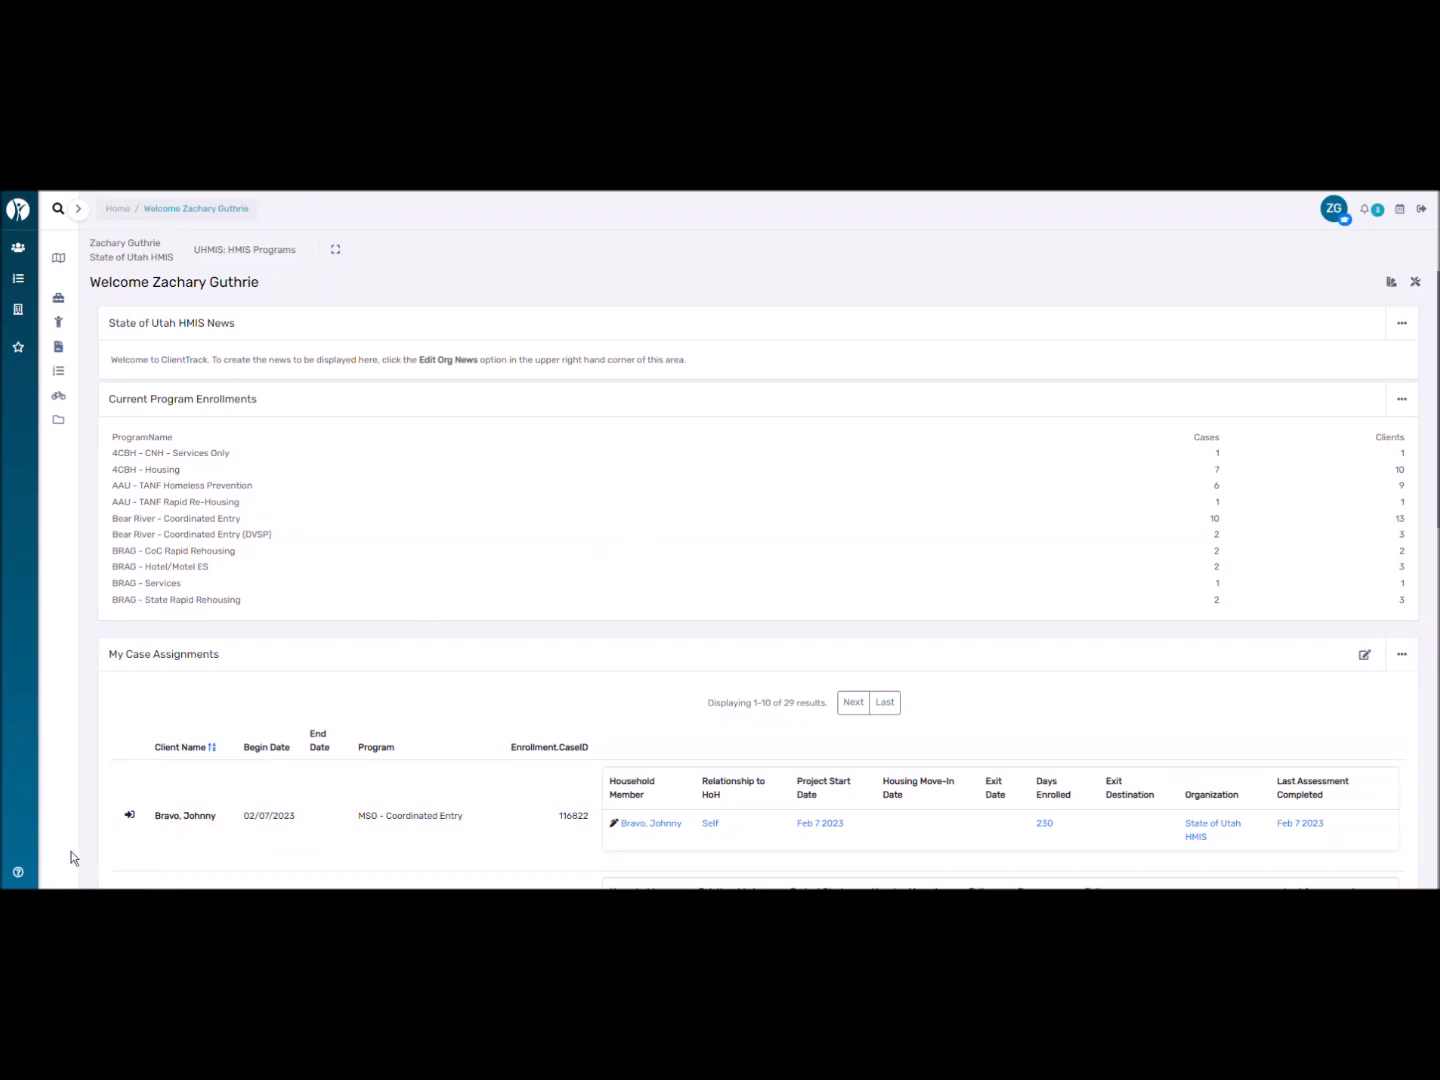
Open the Help Center and choose Report an issue for the current page.
click(18, 875)
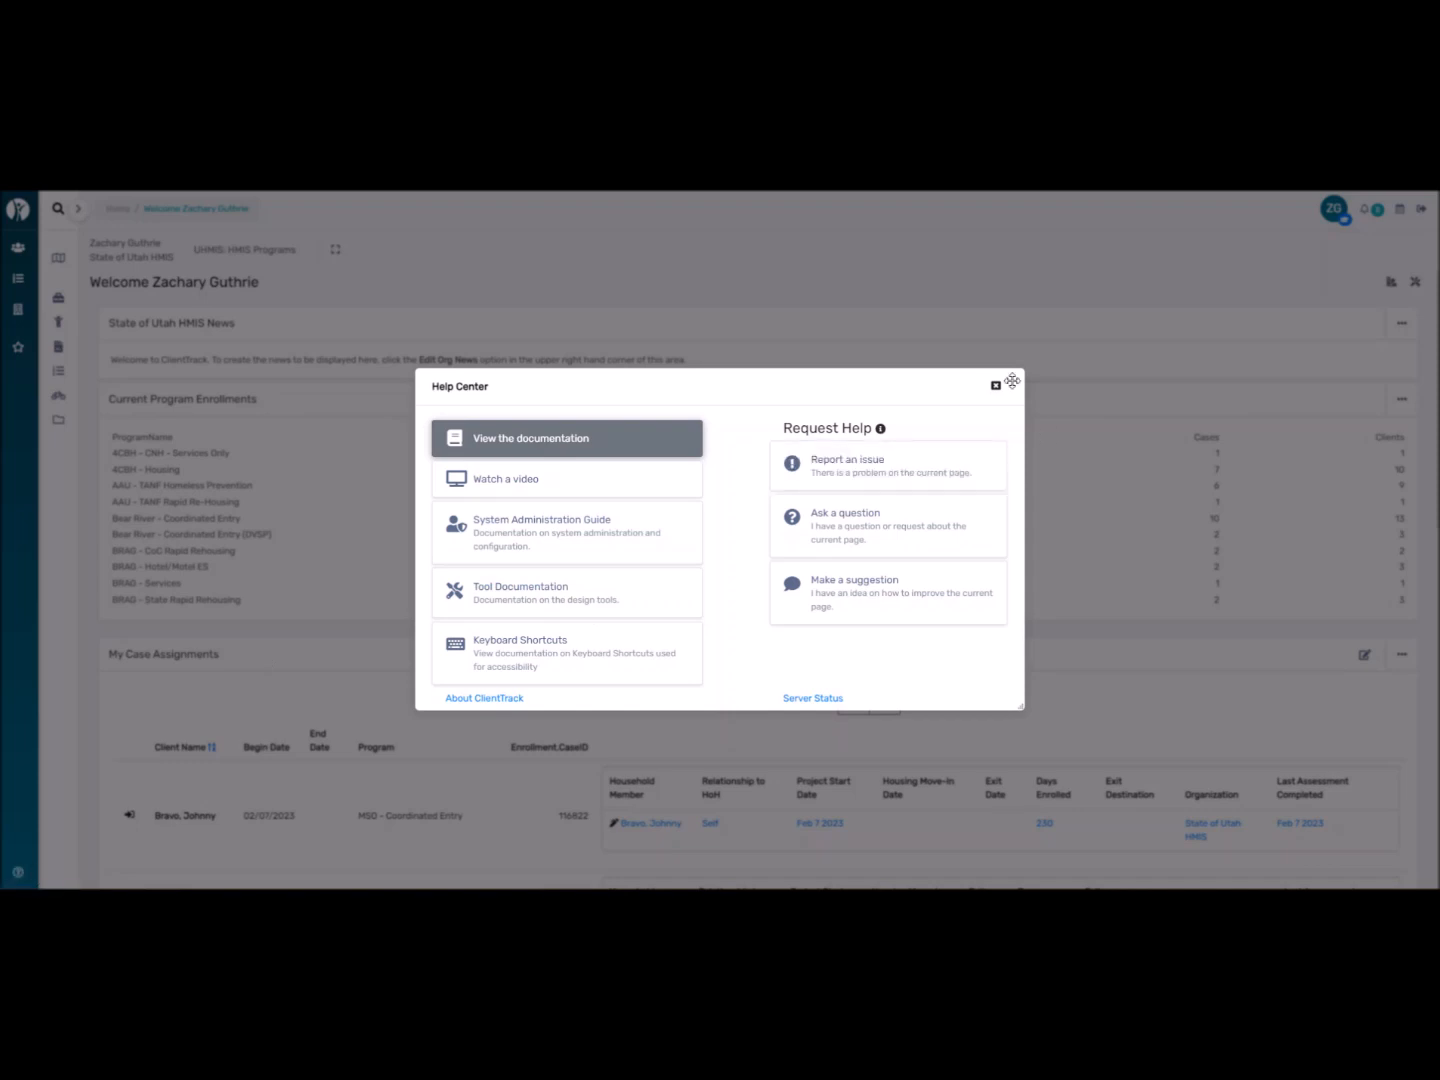
click(994, 385)
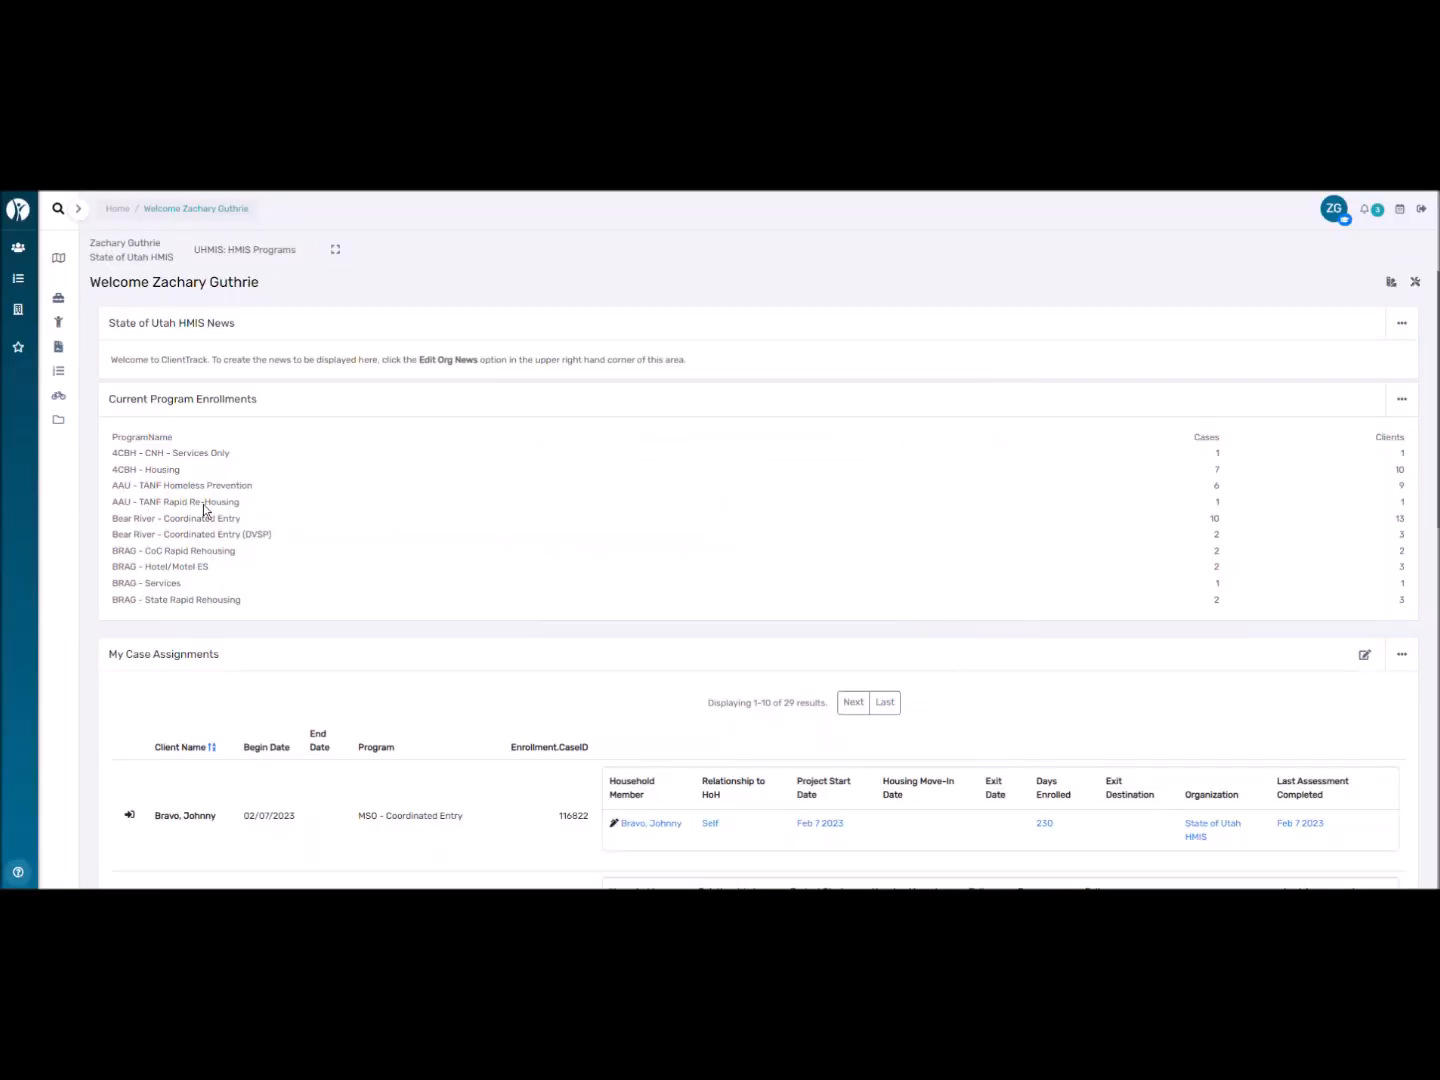
click(19, 874)
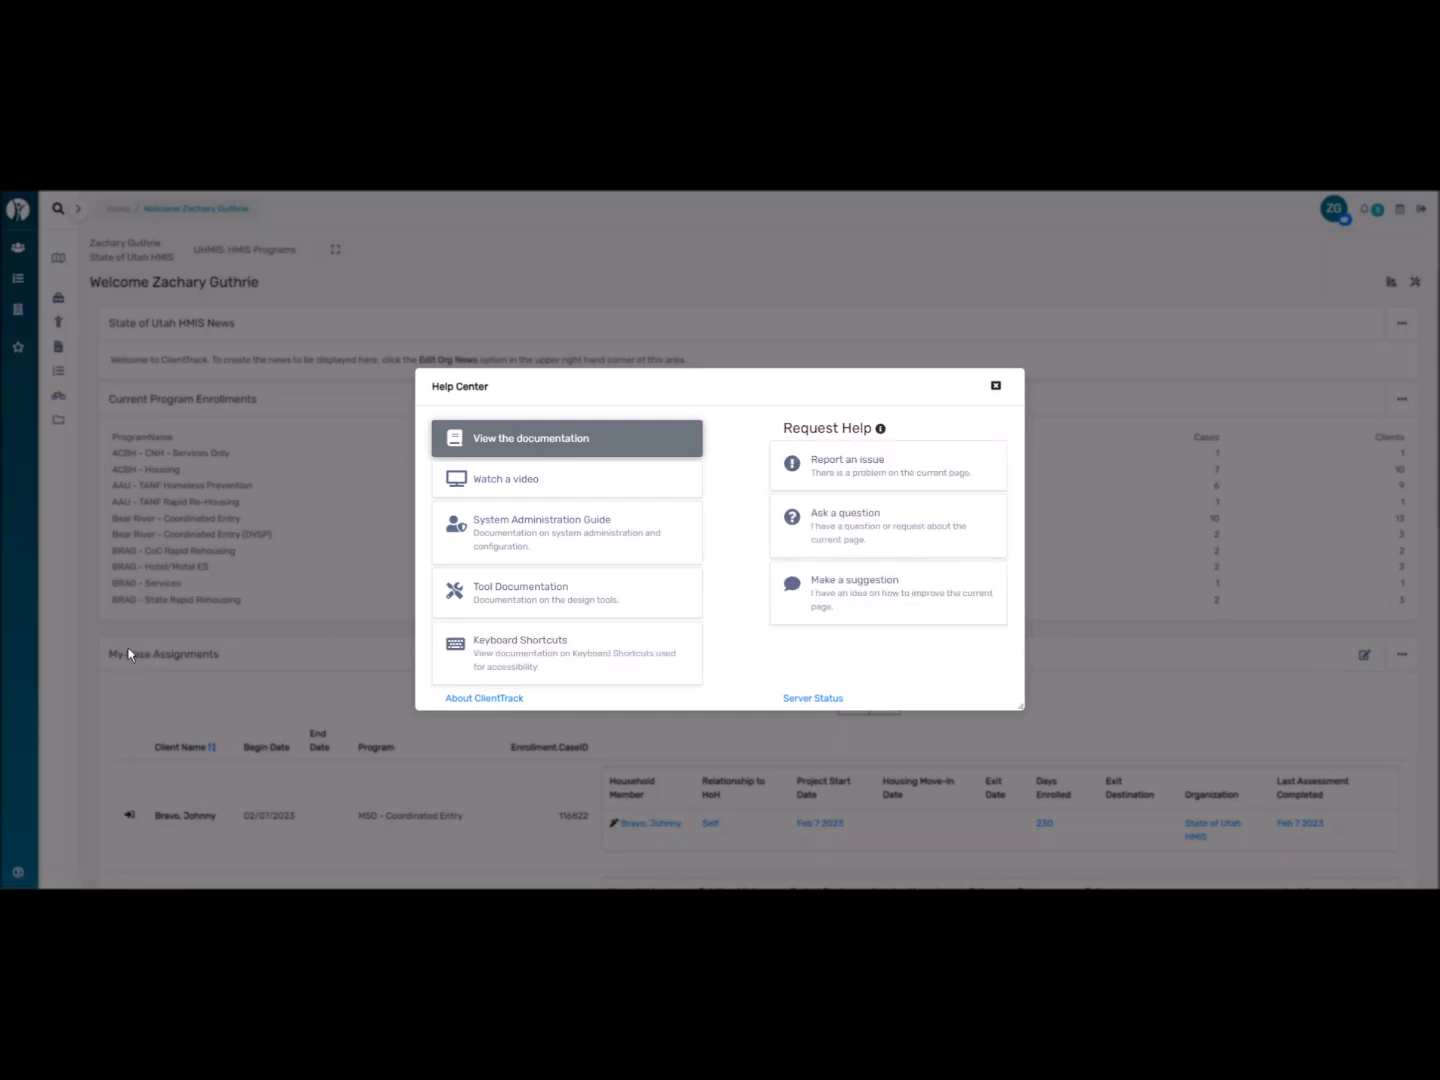
click(860, 481)
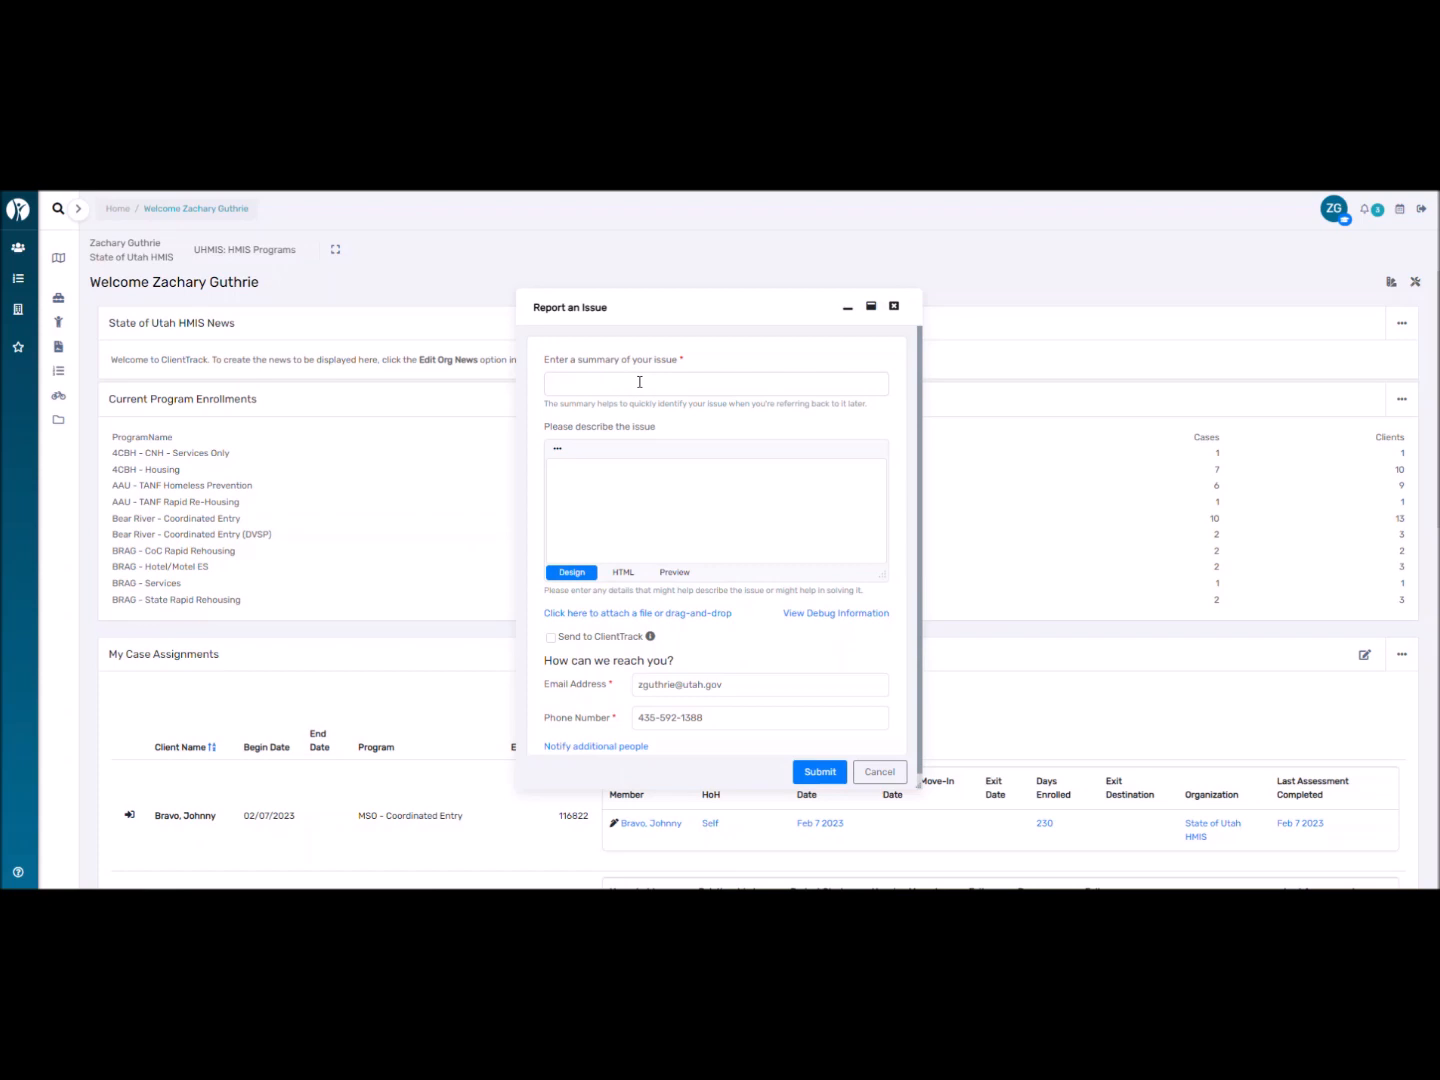
Try the issue description and summary fields, then cancel the report without sending it.
click(626, 470)
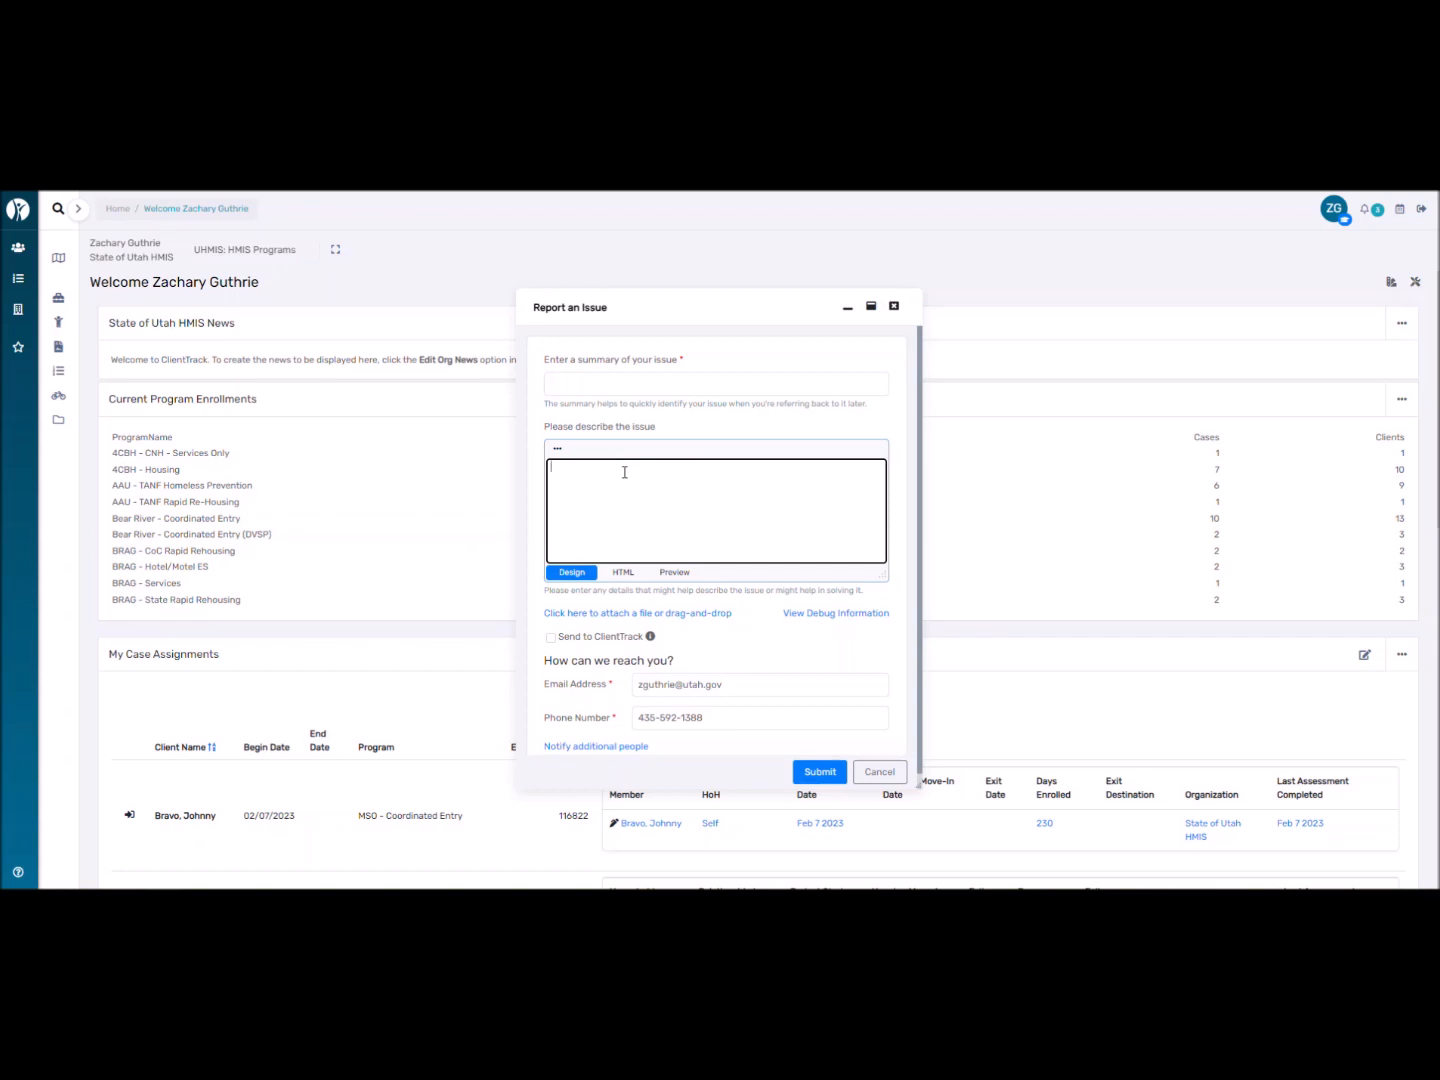
scroll(624, 473, down, 1)
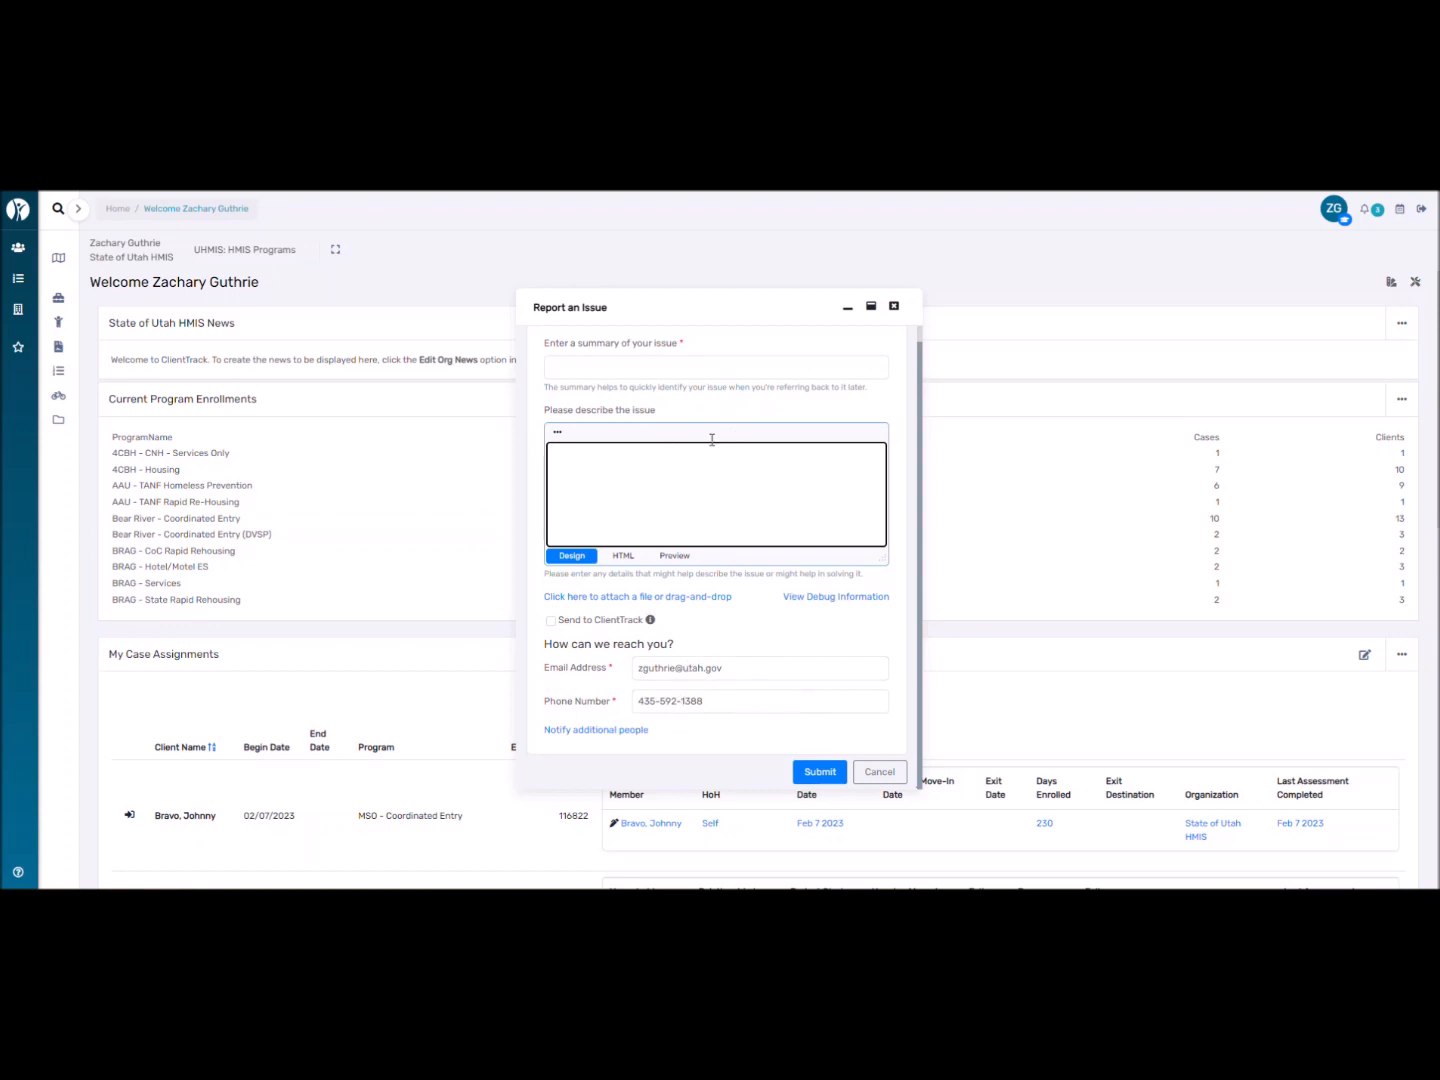
click(642, 371)
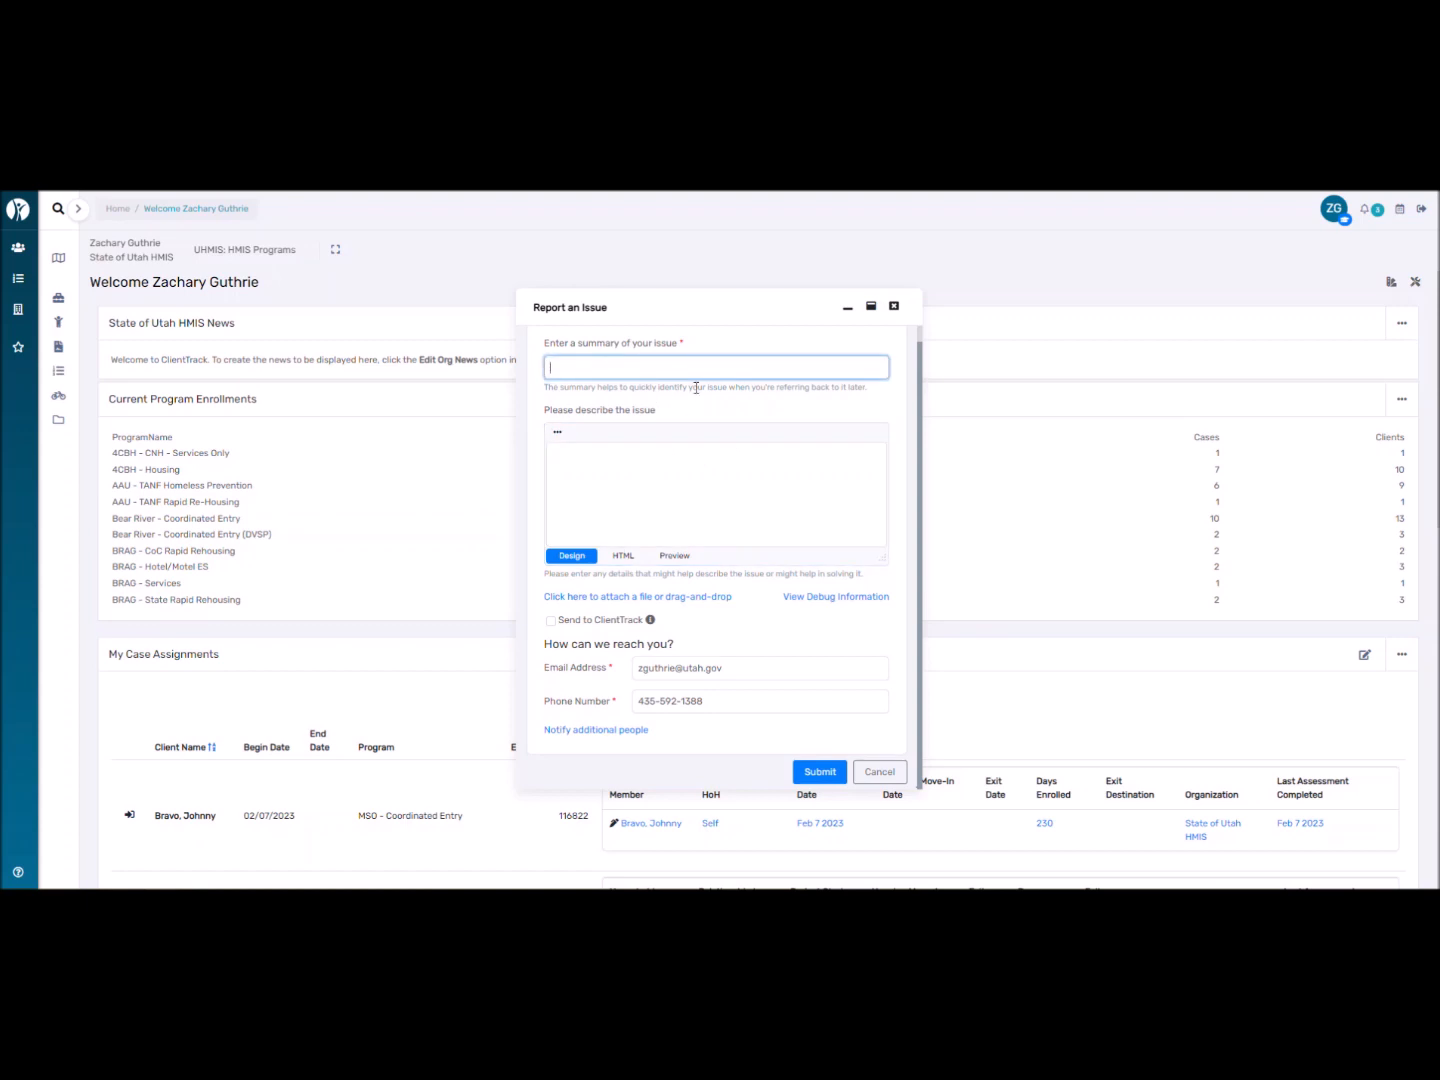
click(669, 473)
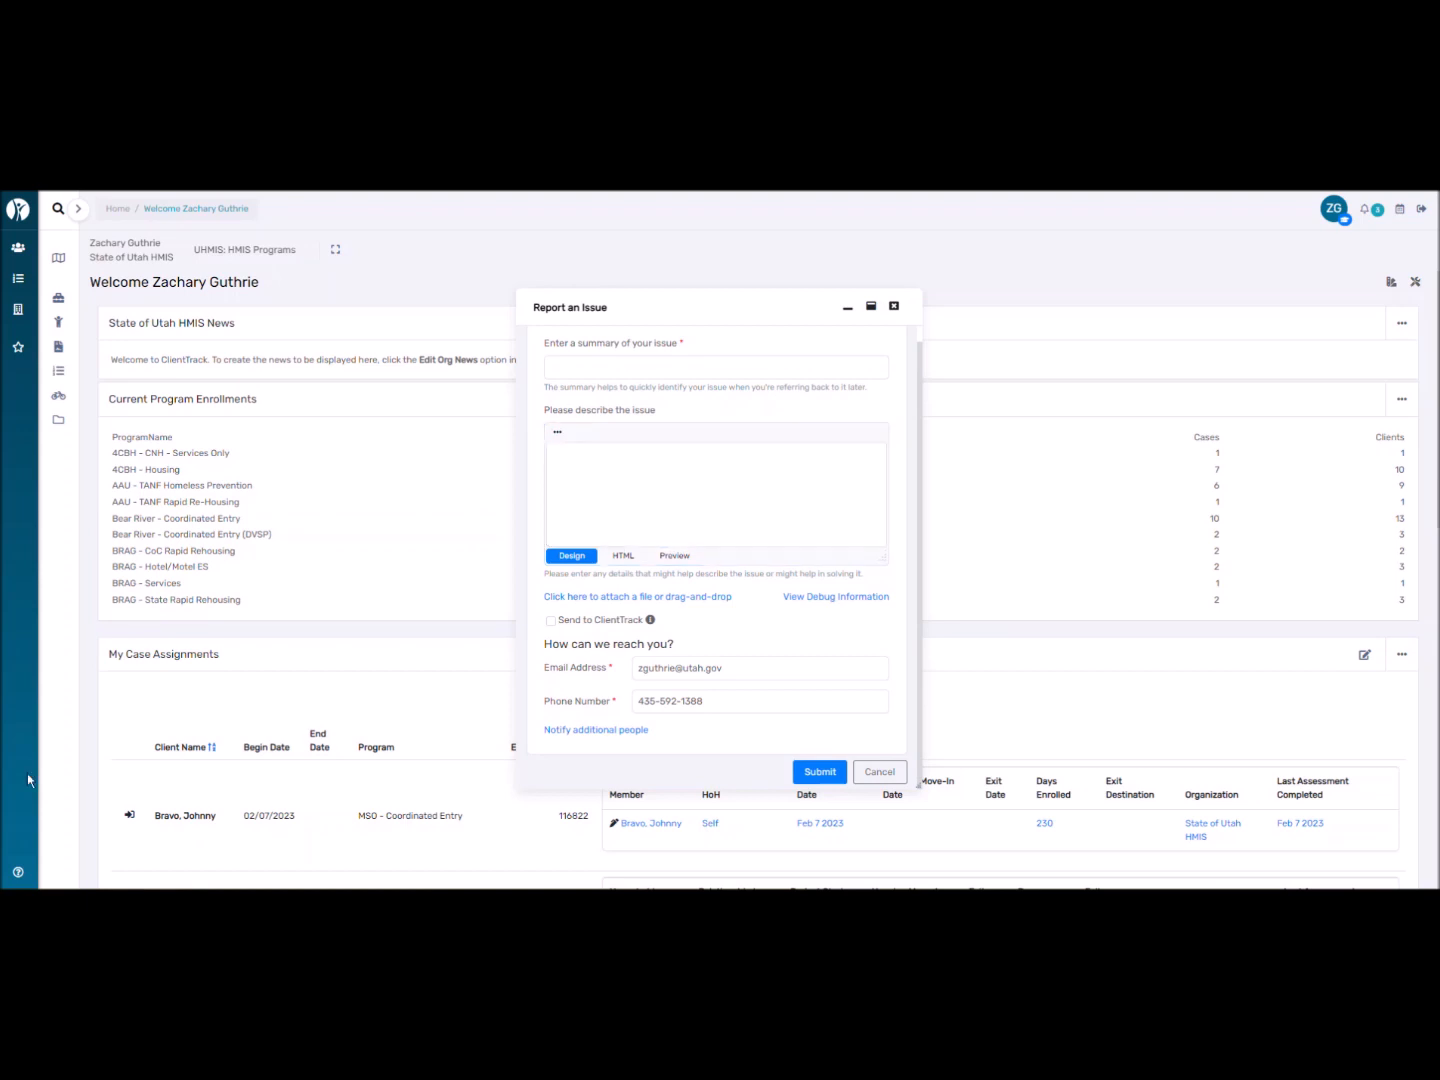
click(878, 770)
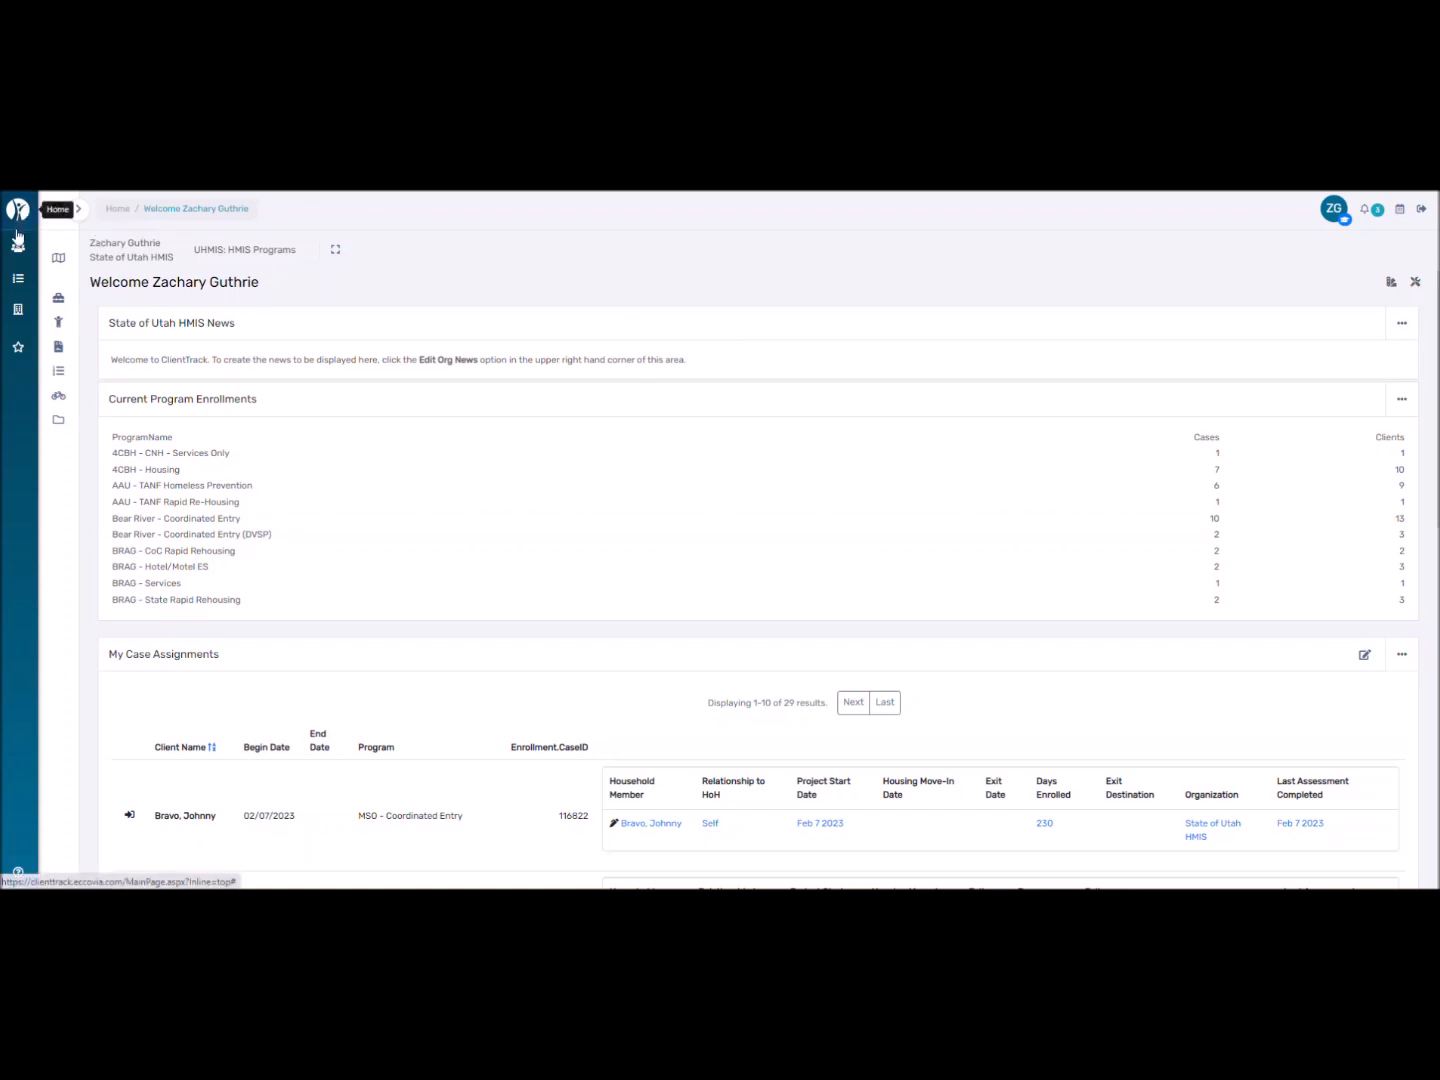
Expand the navigation menu, visit Clients, Coordinated Entry, Providers and Favorites, then return Home.
click(79, 211)
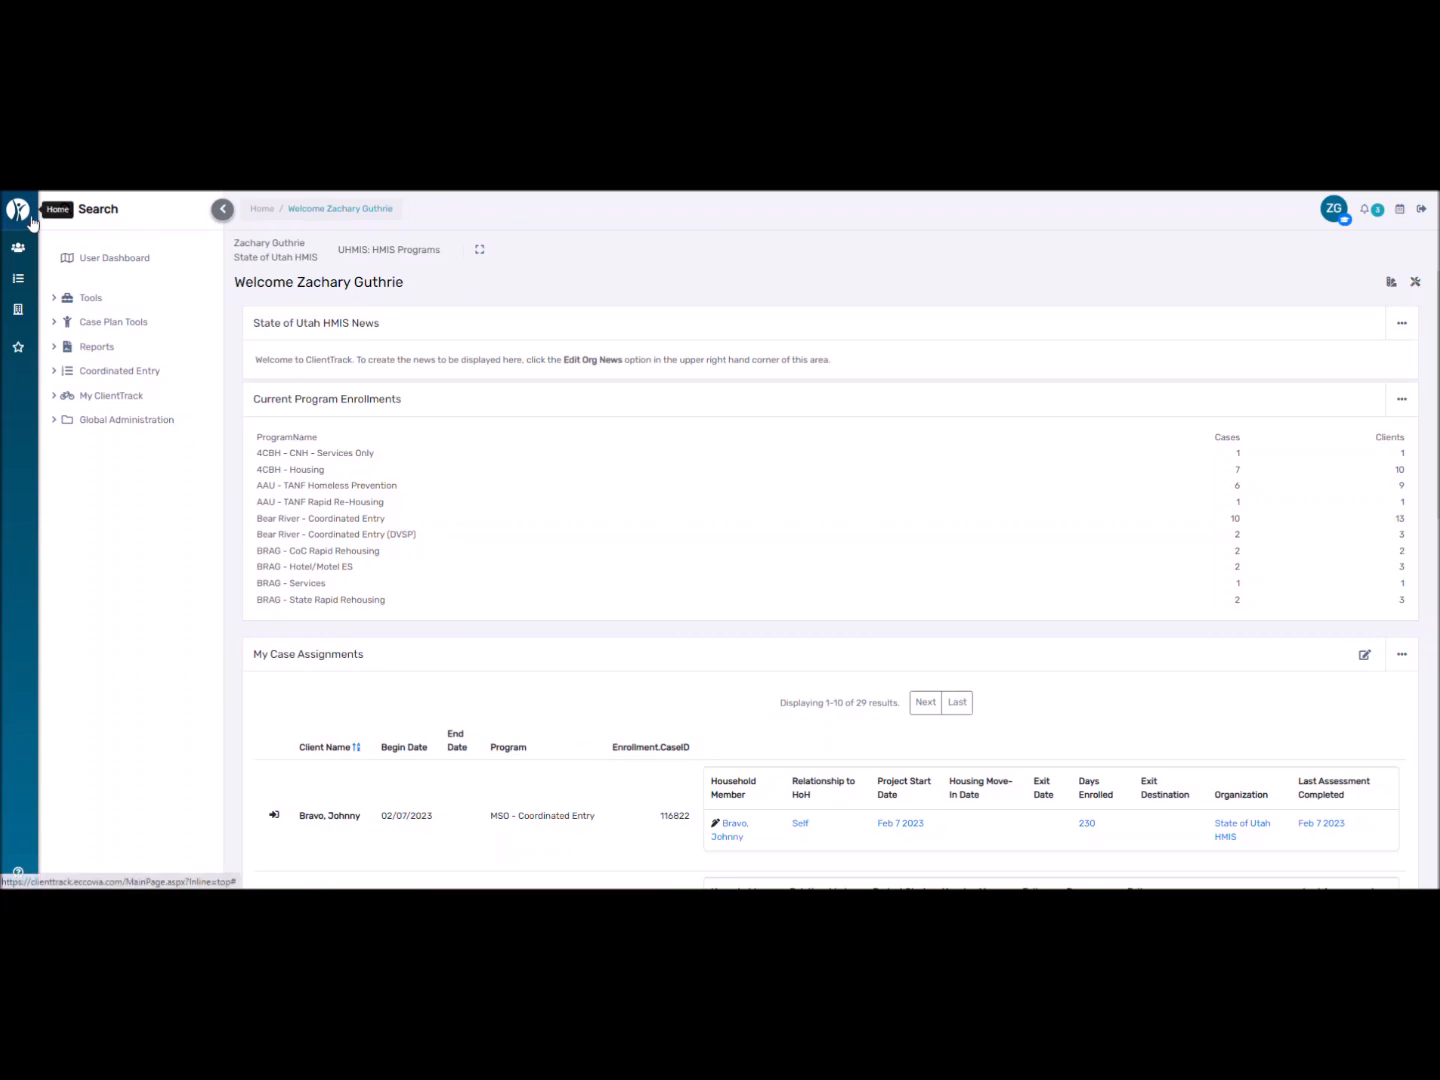
click(222, 210)
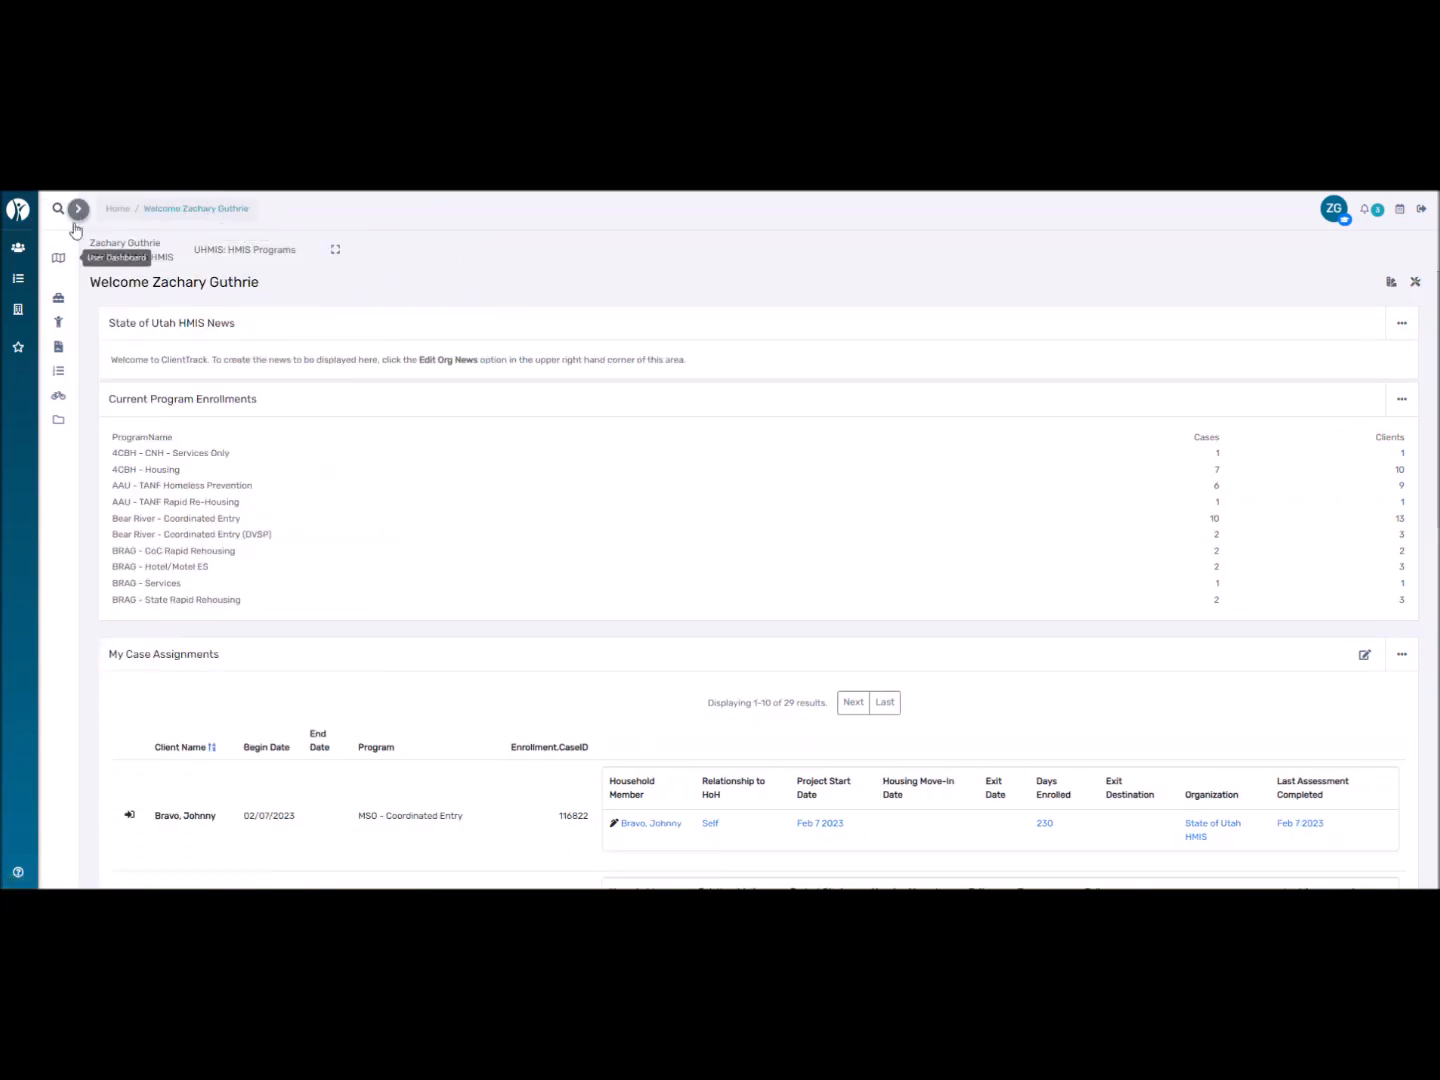
click(78, 209)
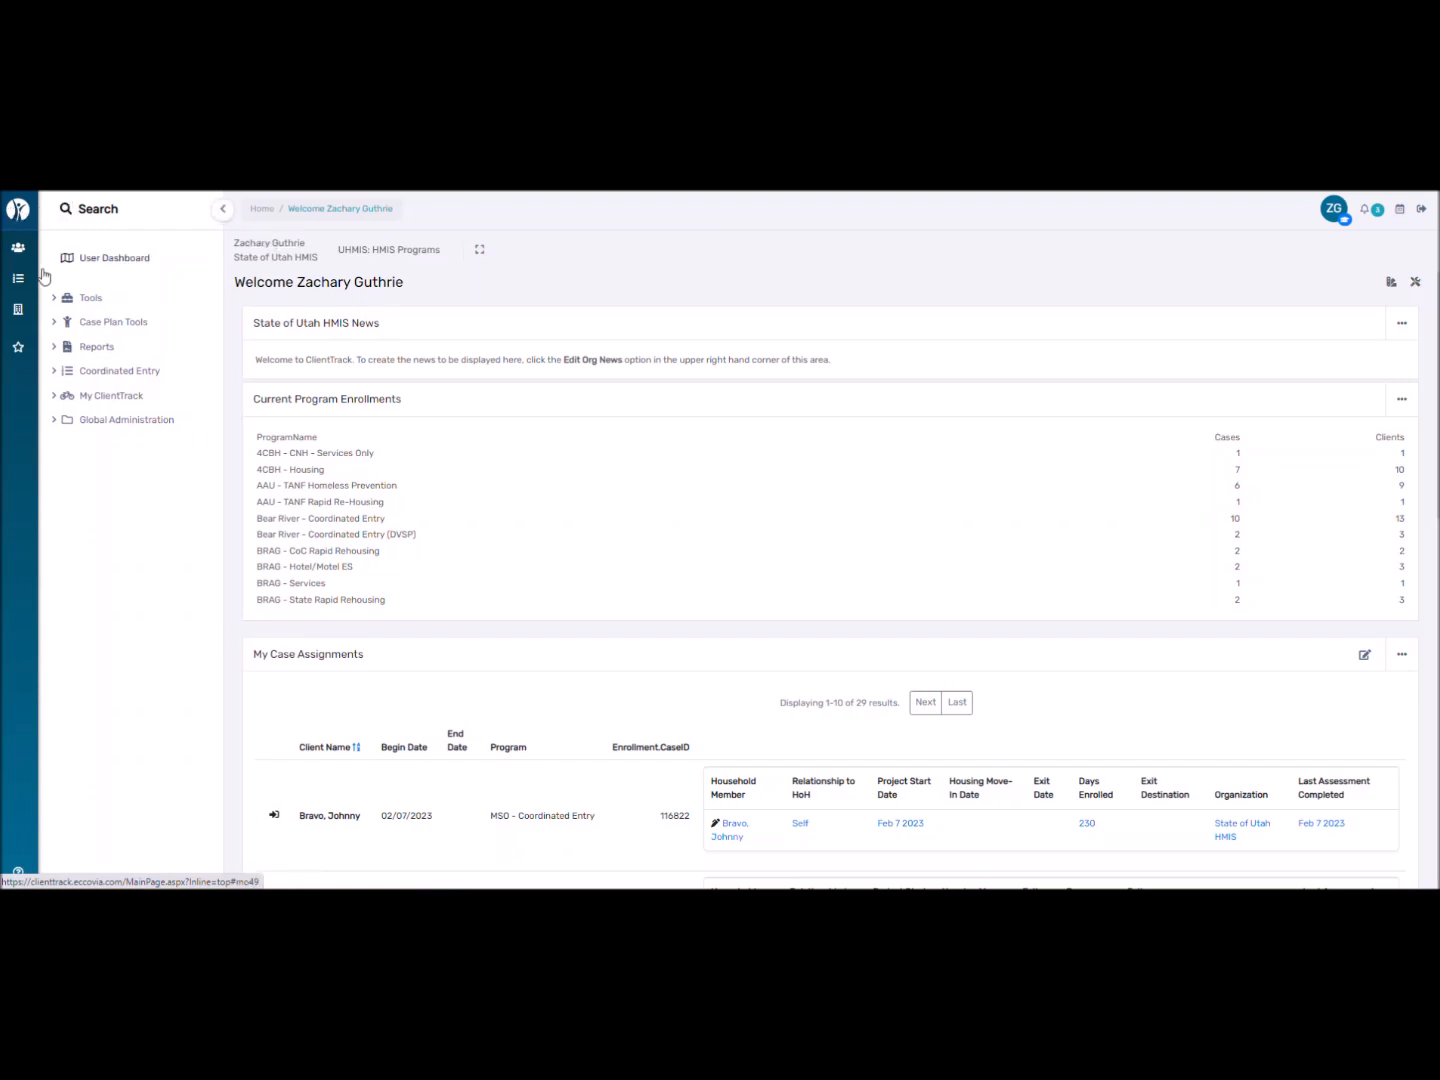
click(19, 250)
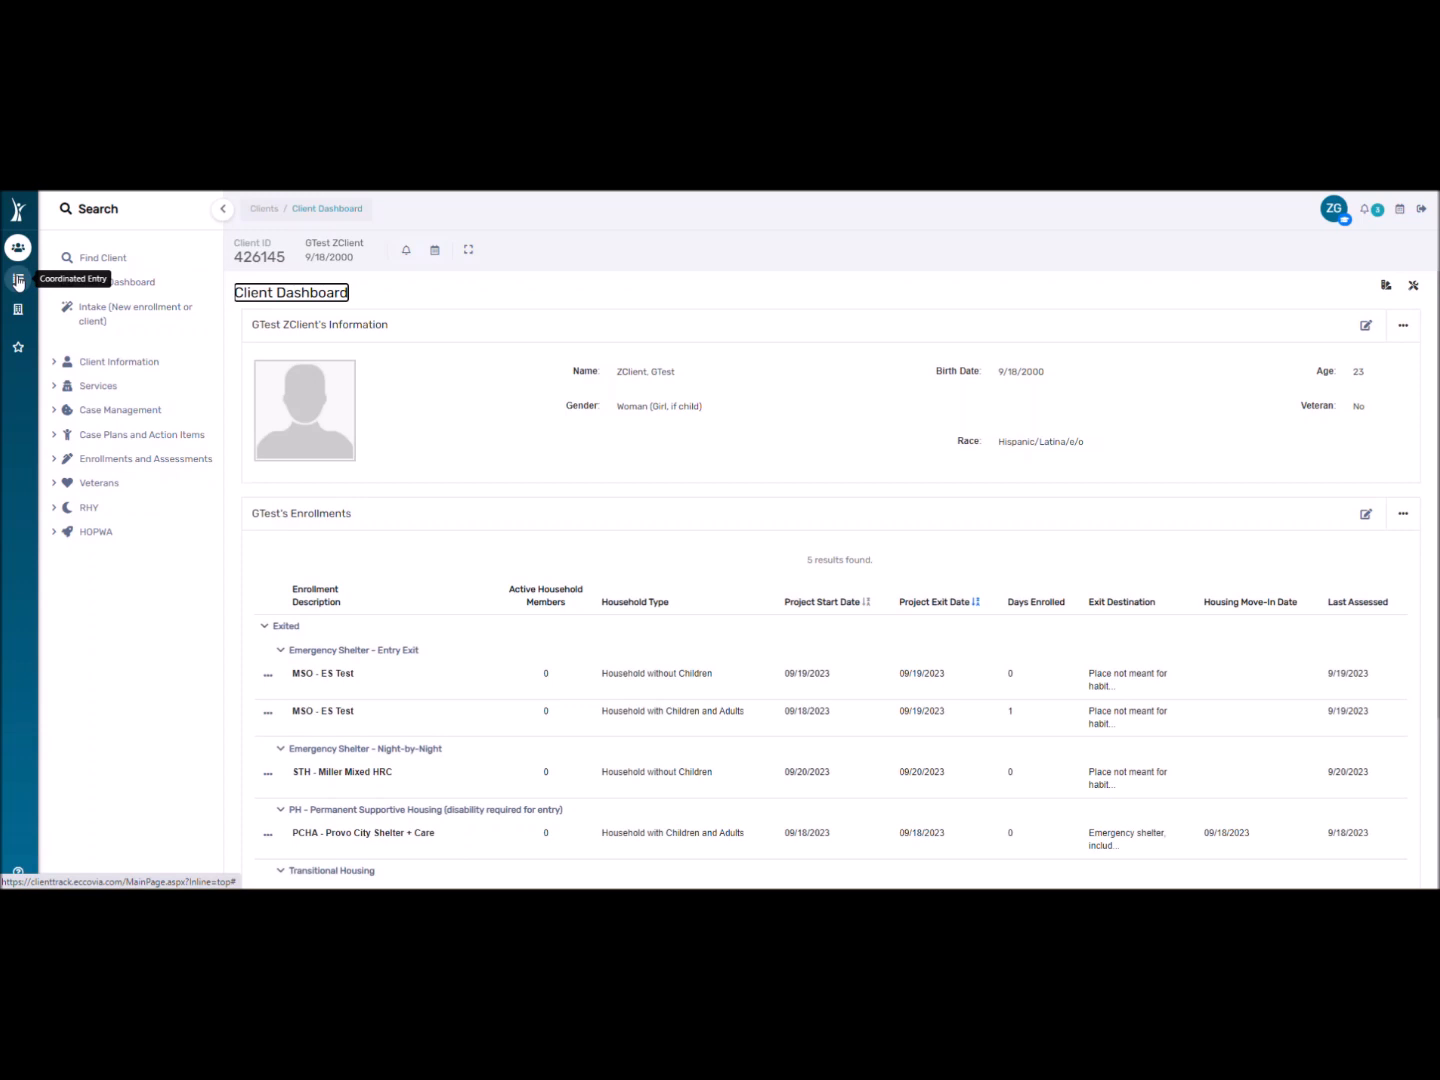
click(19, 281)
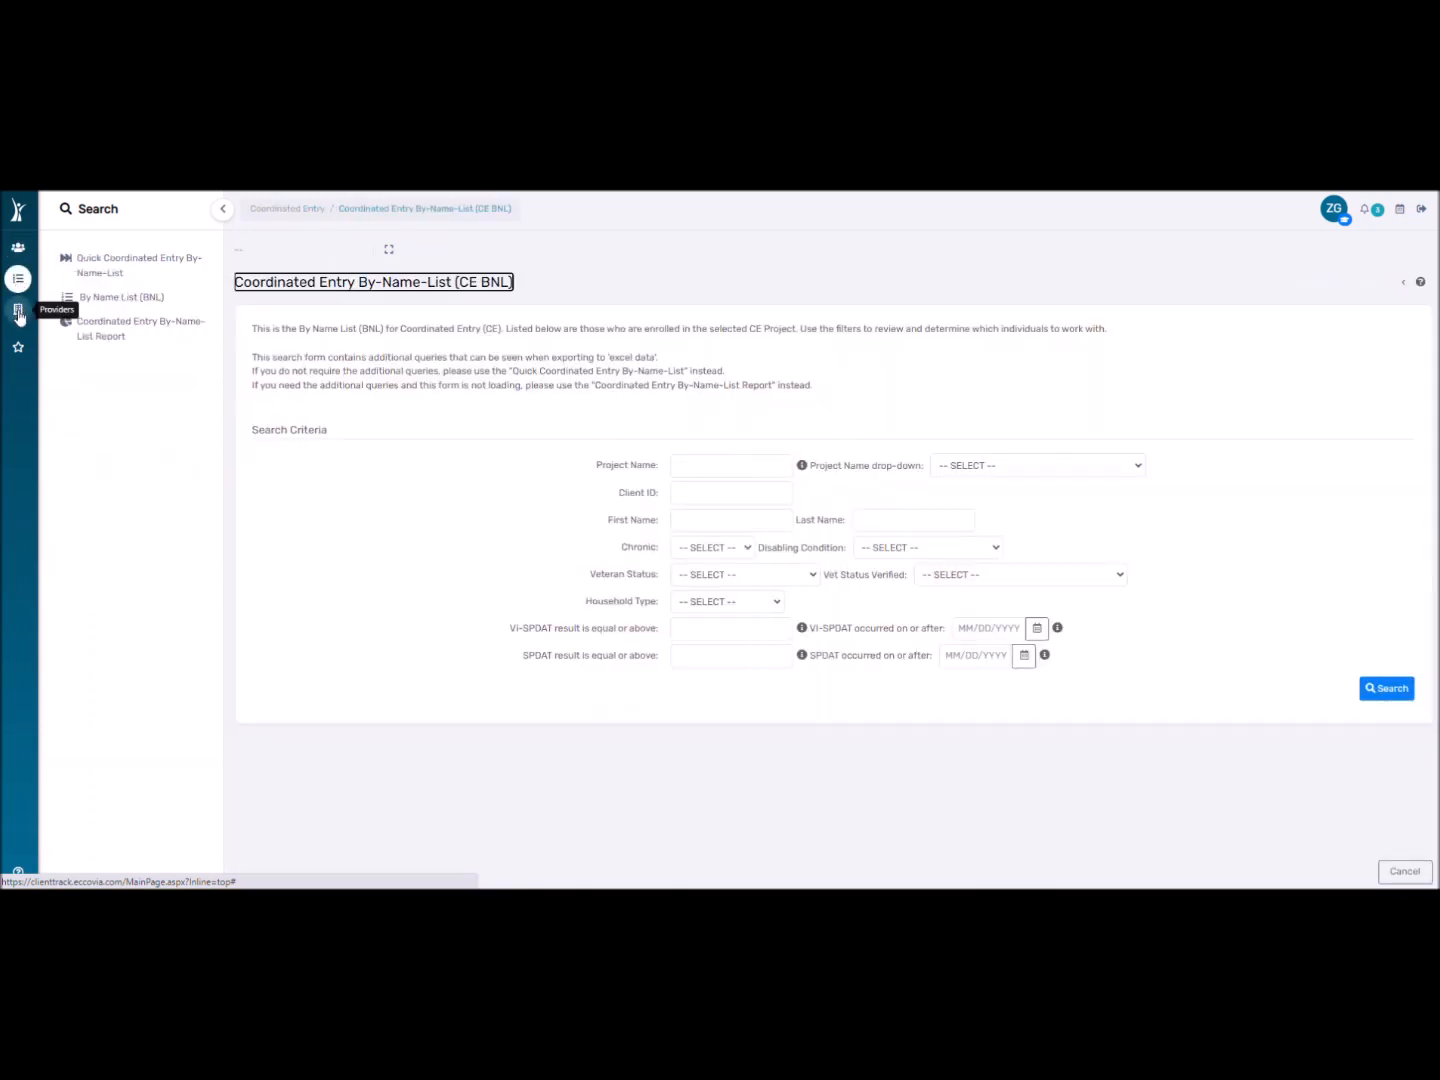
click(18, 313)
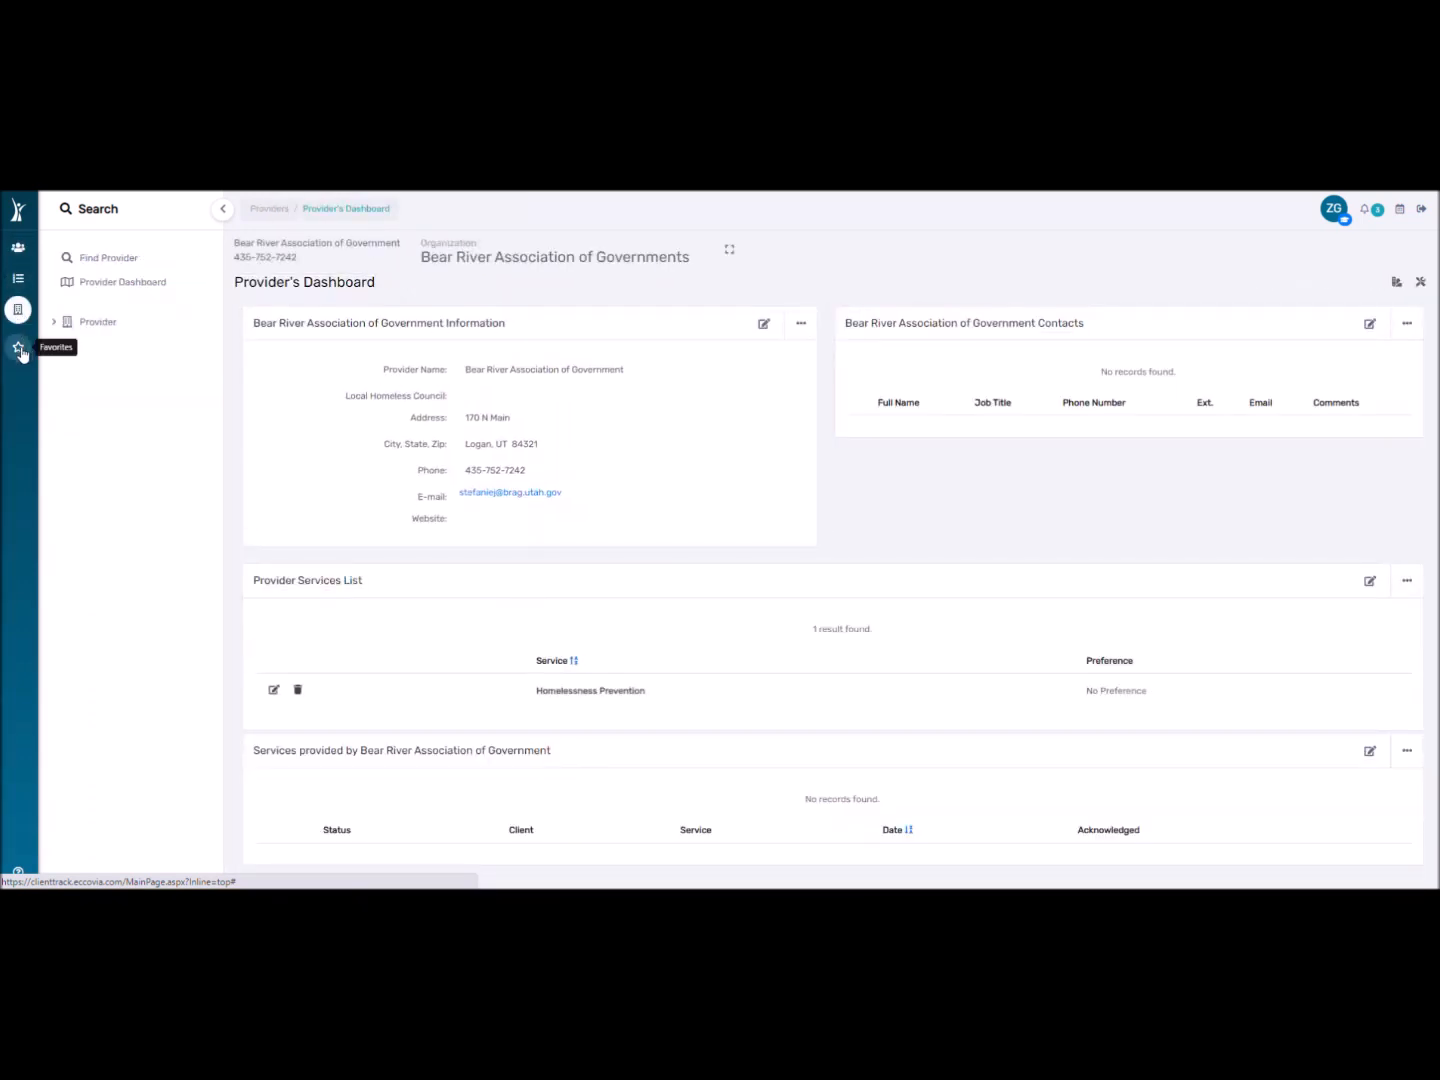
click(19, 346)
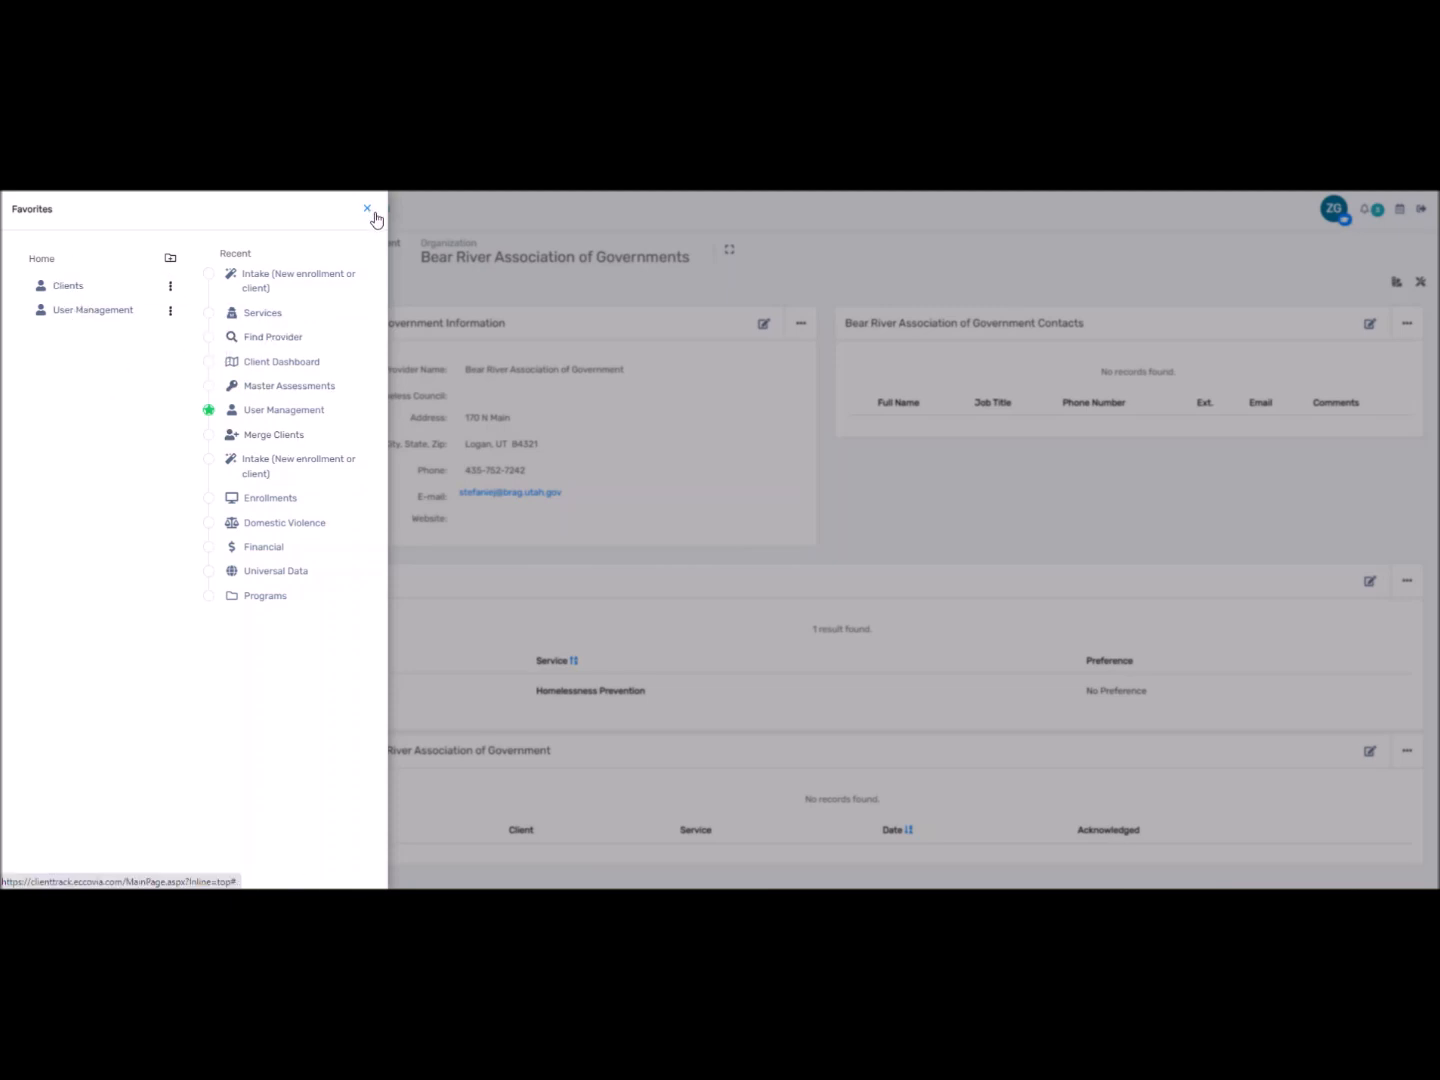
click(367, 210)
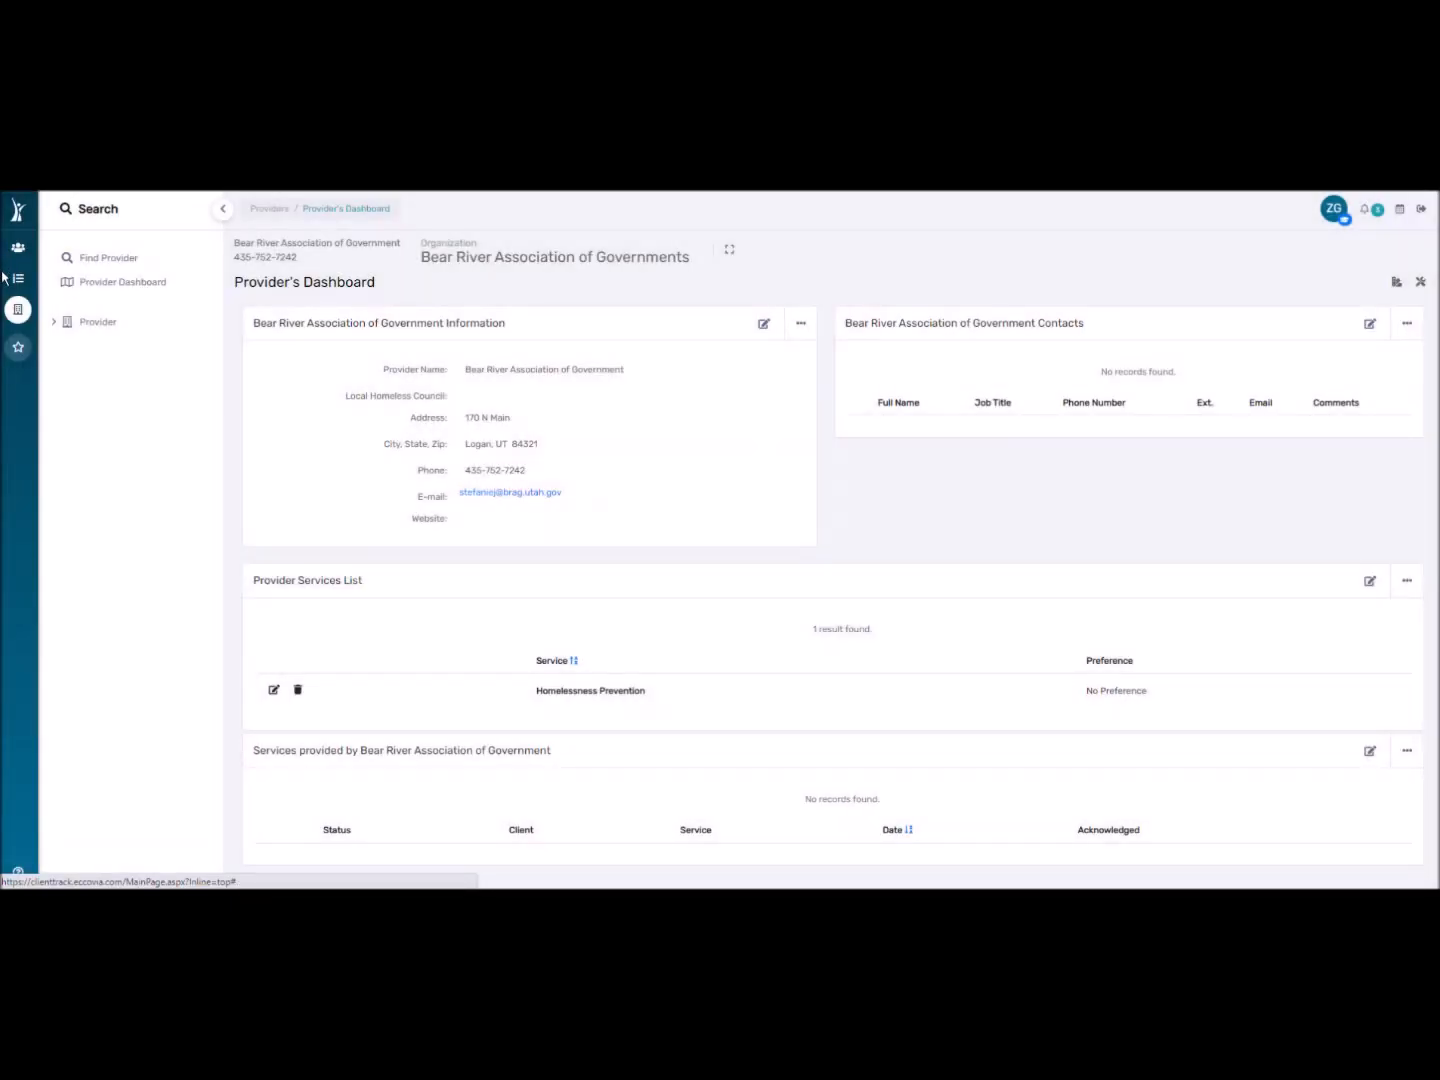
click(20, 212)
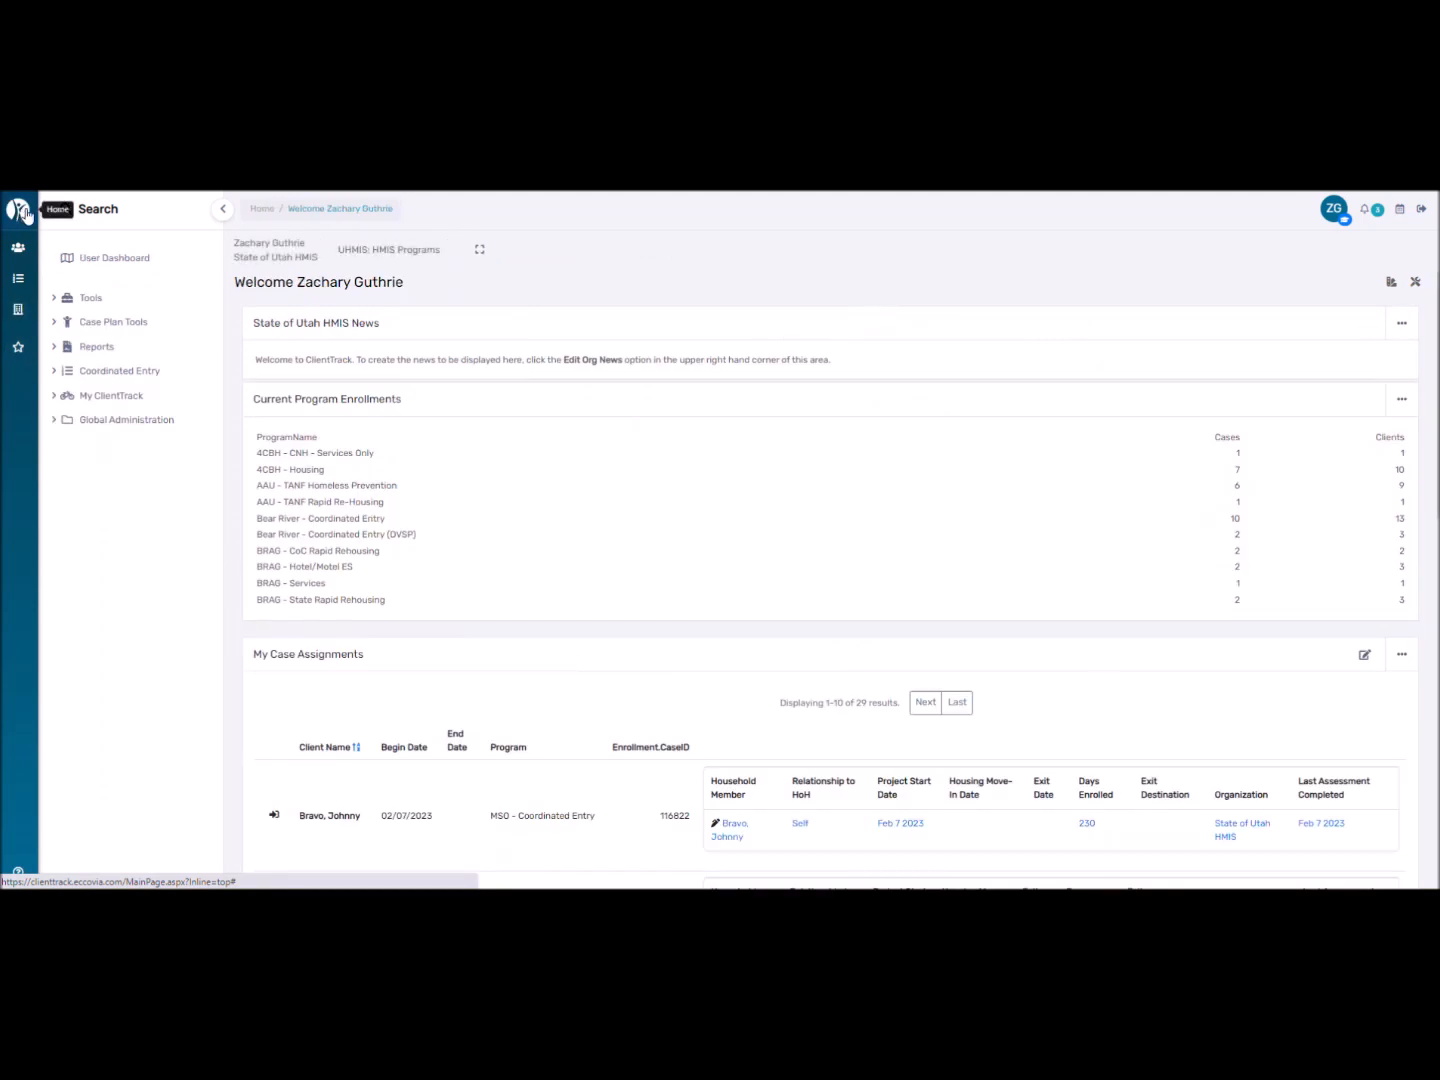
Expand My ClientTrack and open the search panel listing recent searches, clients and providers.
click(94, 401)
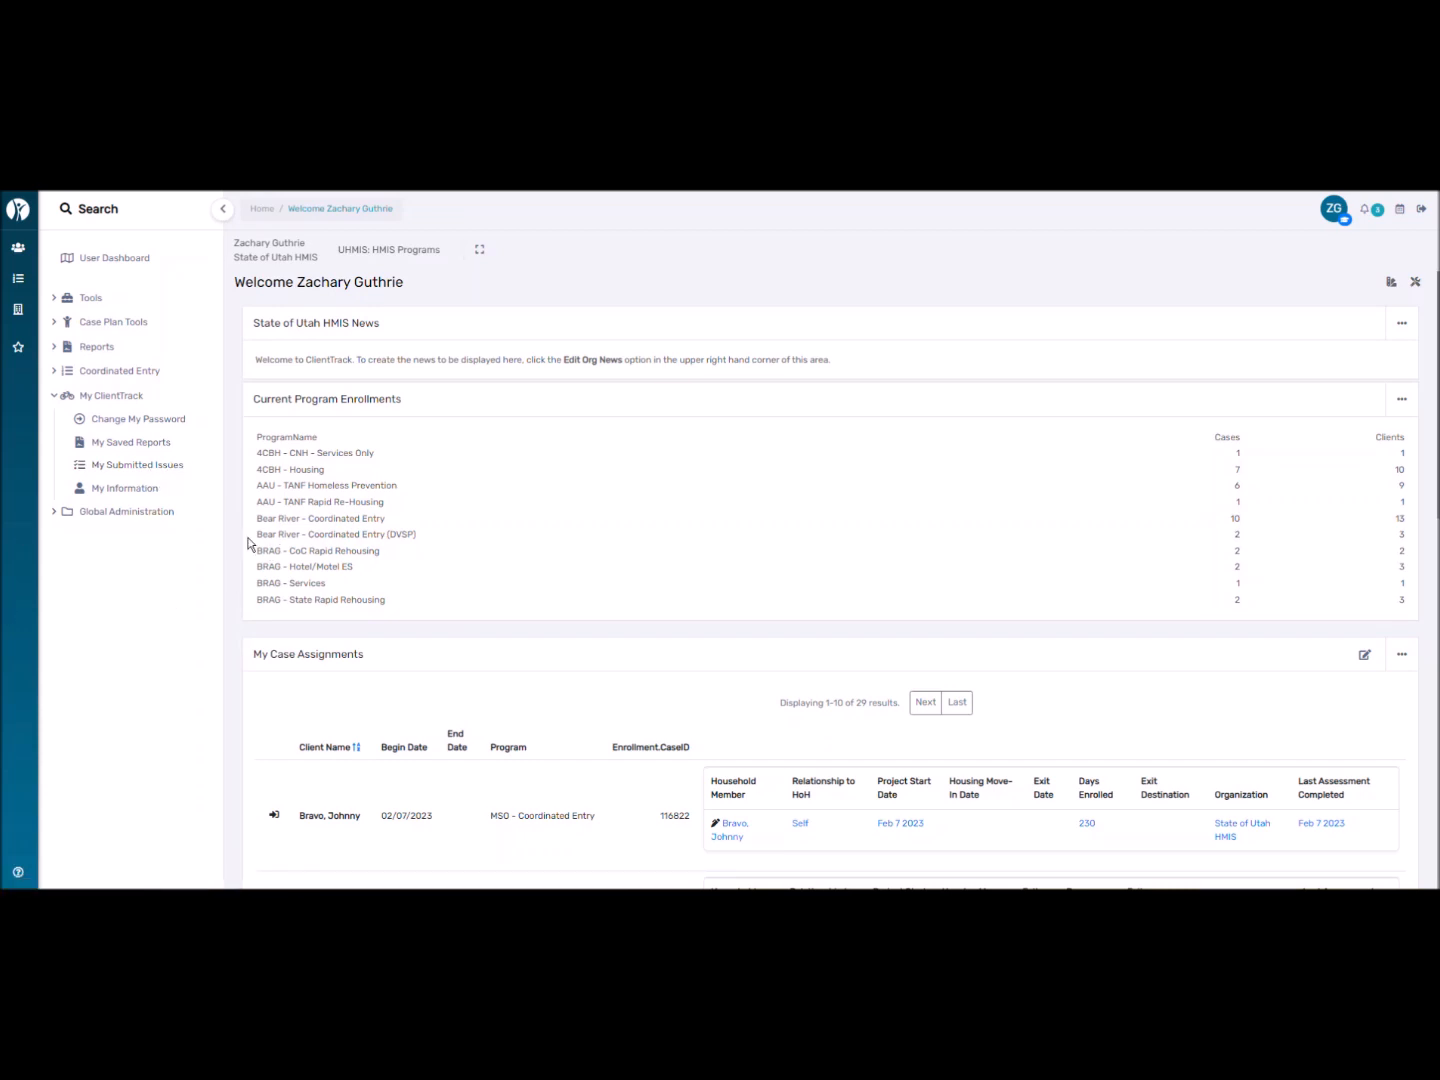
click(121, 210)
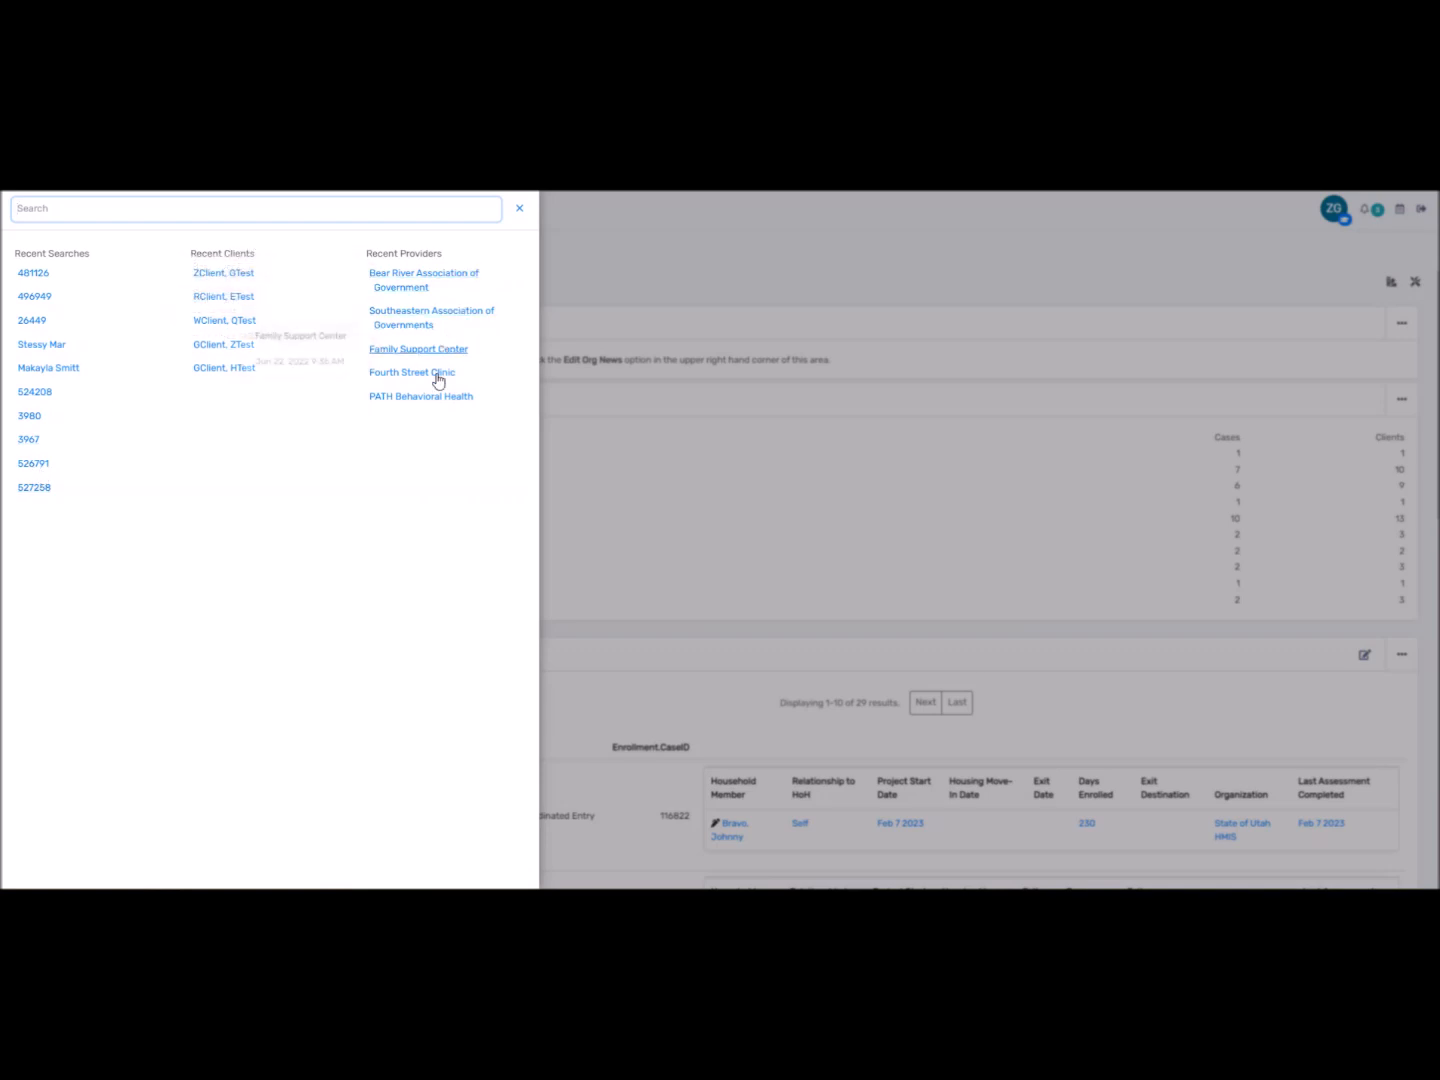
Search for 'Data Quality' to find the HUD Data Quality Report.
click(188, 204)
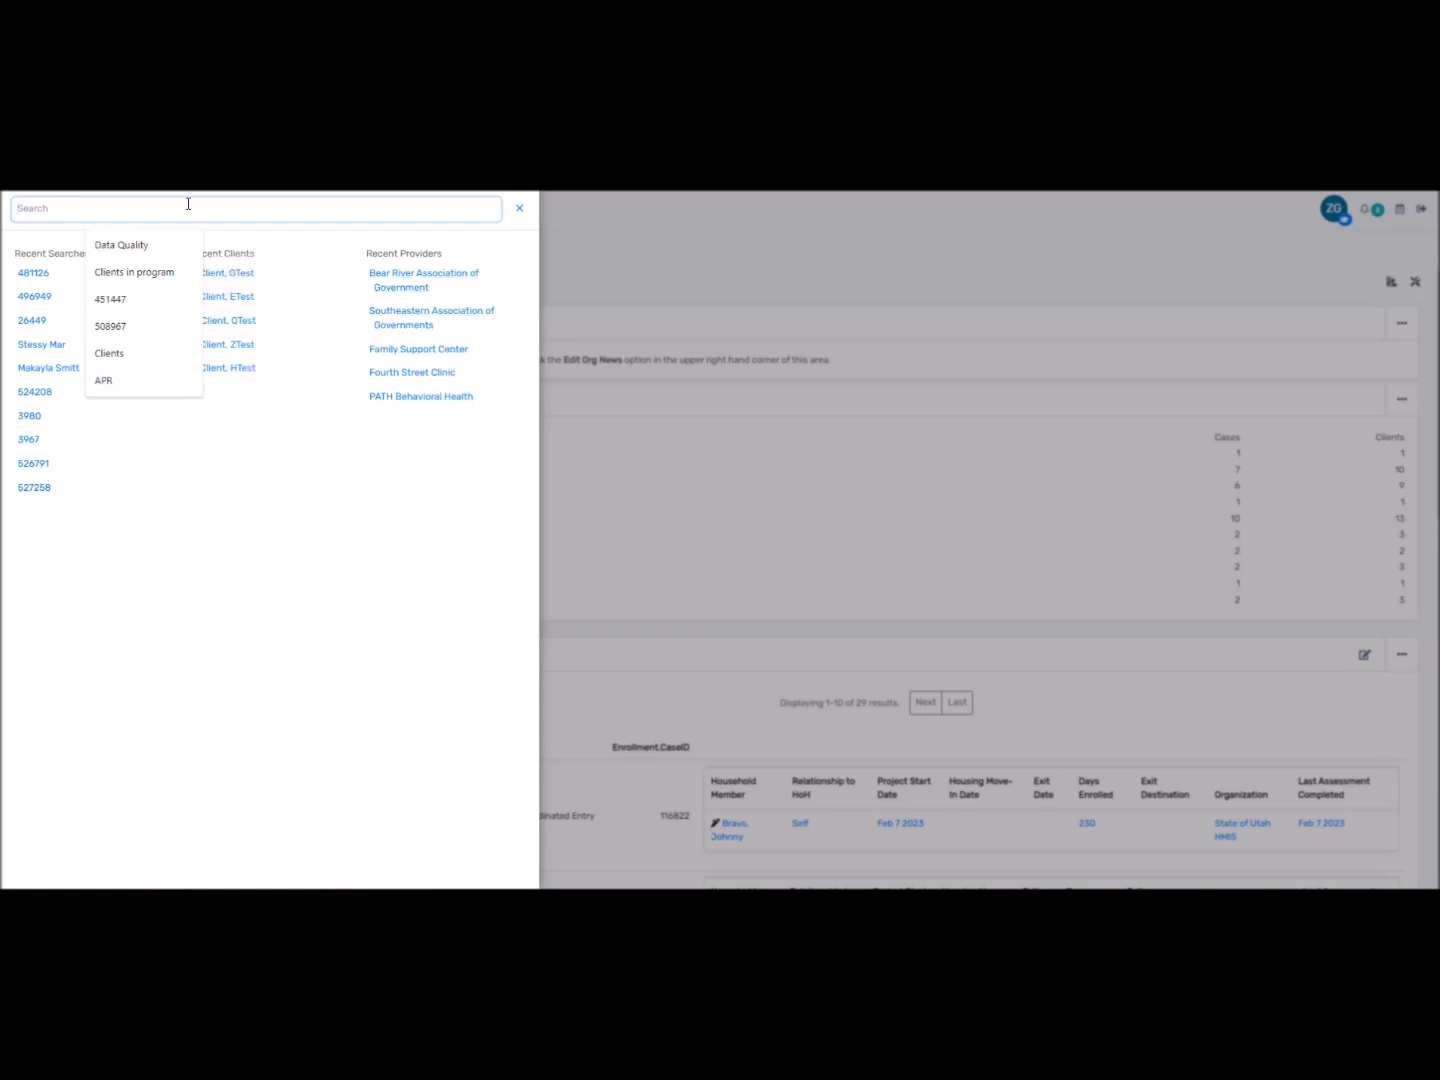
text(Data)
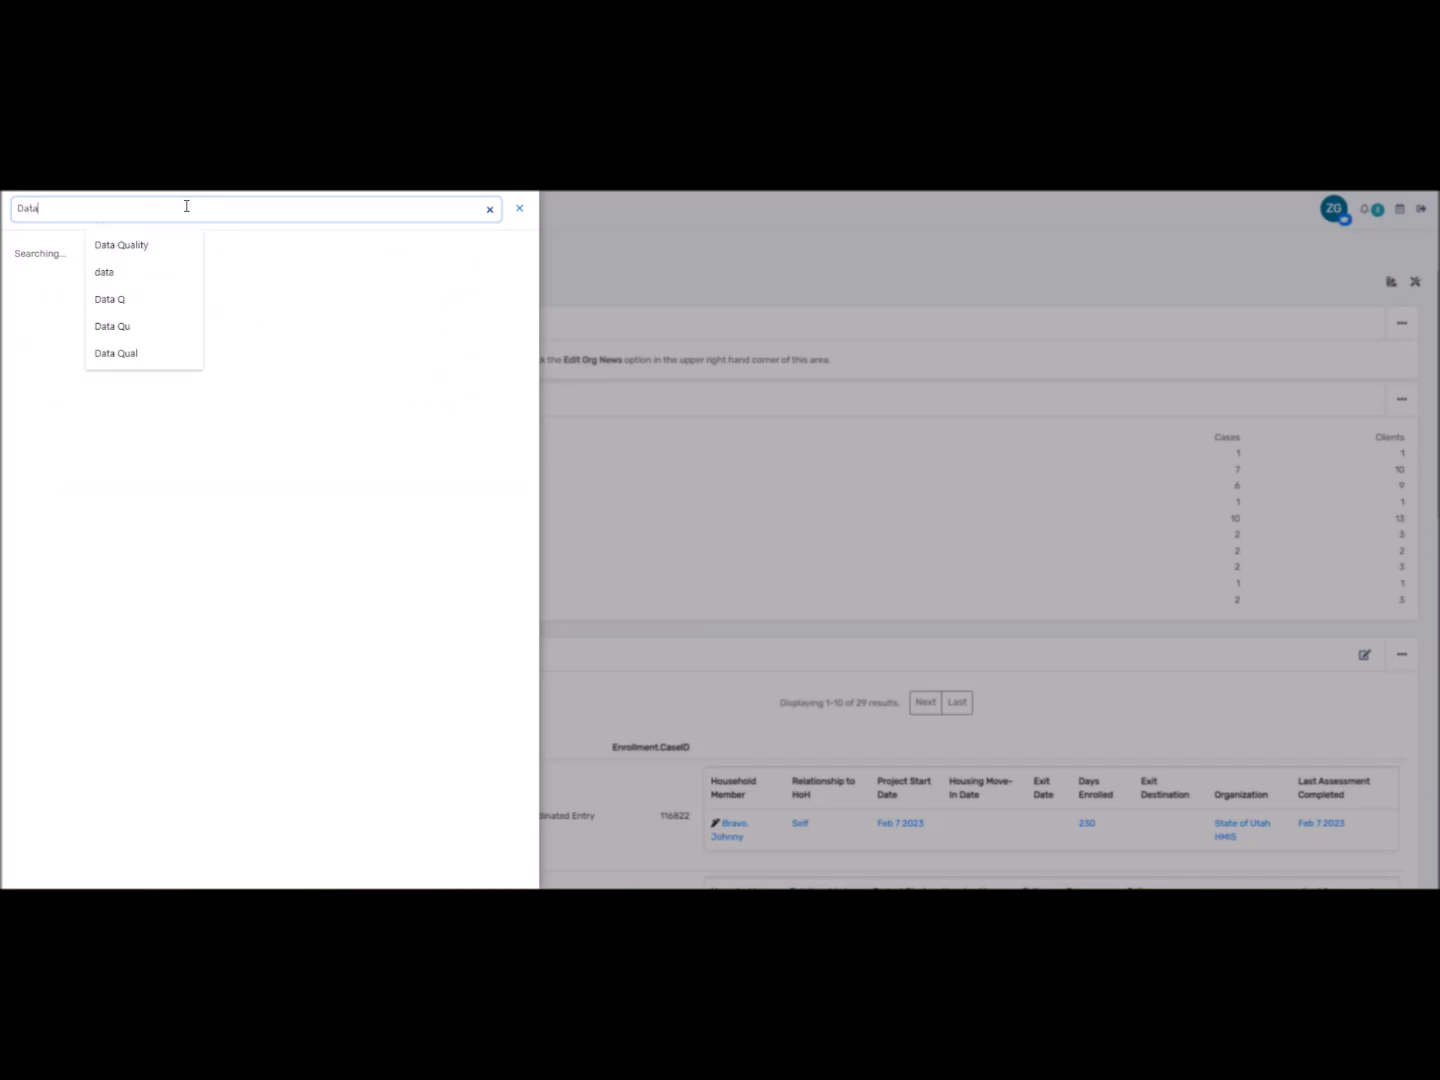
text( Quality)
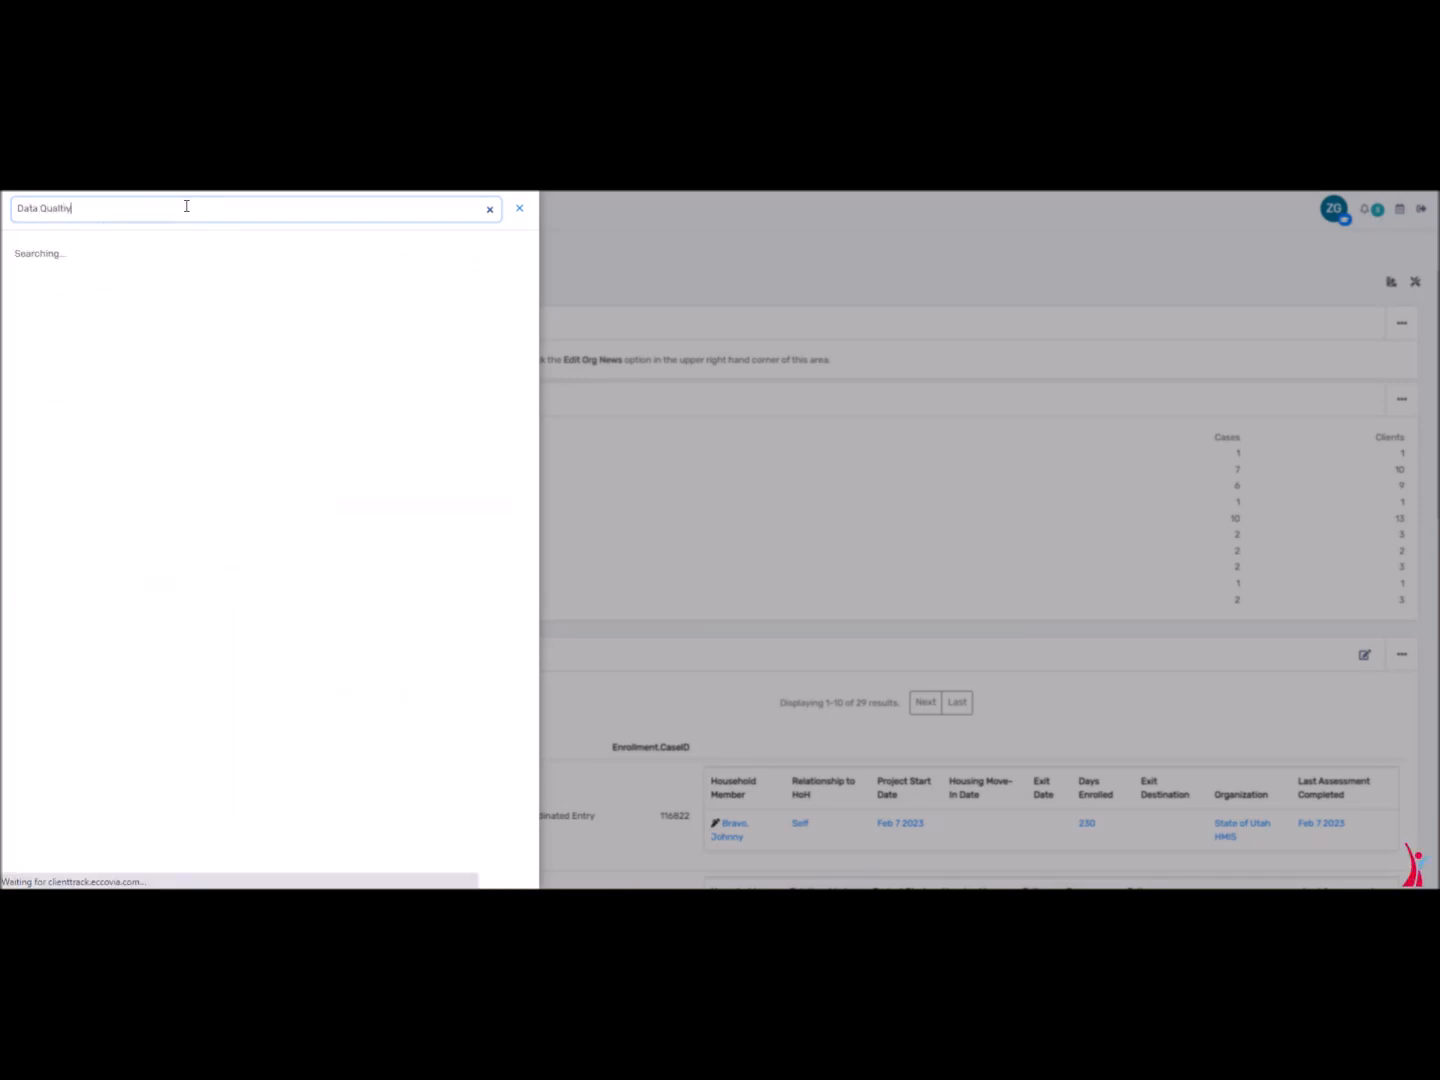
key(BackSpace)
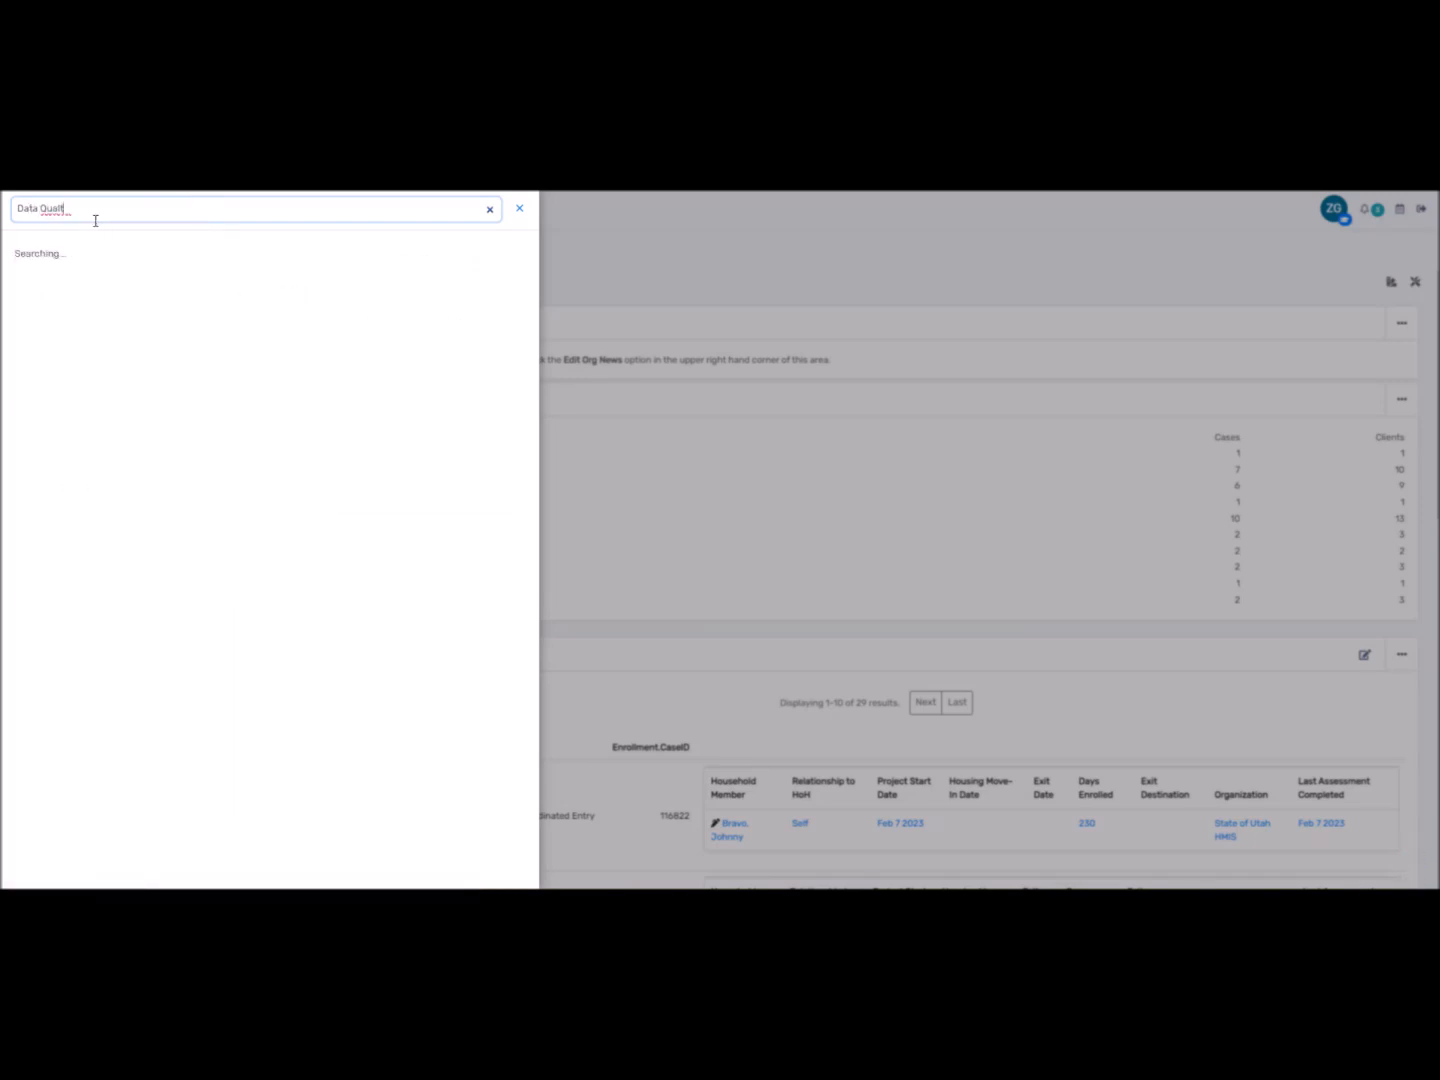
key(BackSpace)
key(BackSpace)
text(ity)
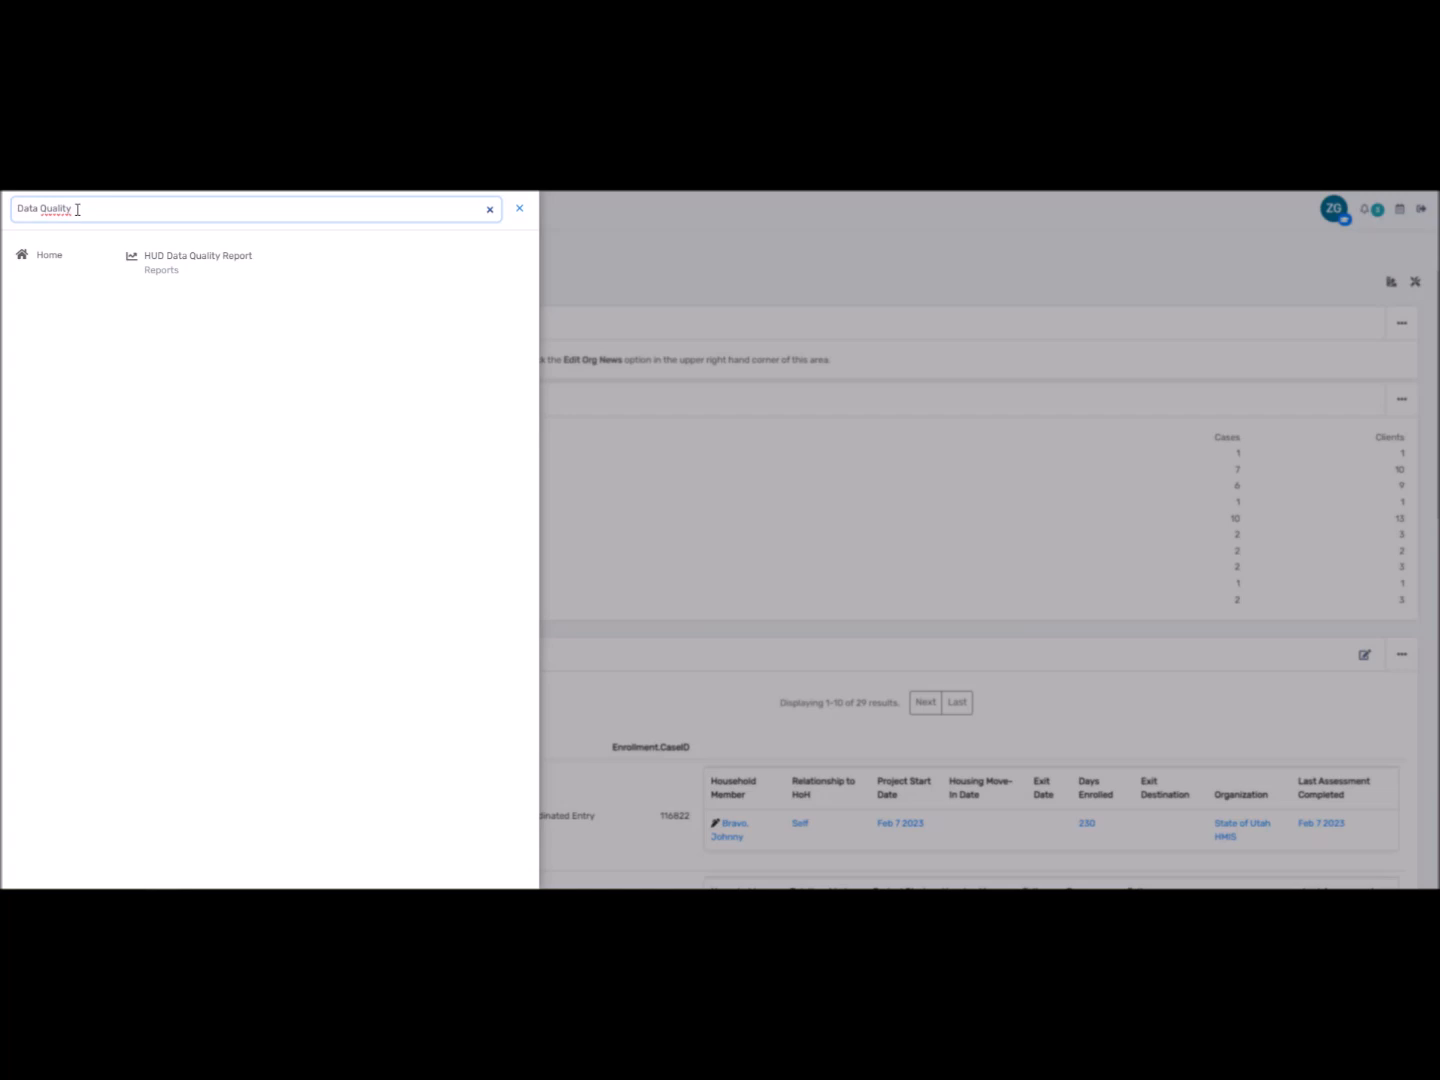
key(ctrl+a)
Search by a client's name, see three matching clients, then close the search panel.
key(BackSpace)
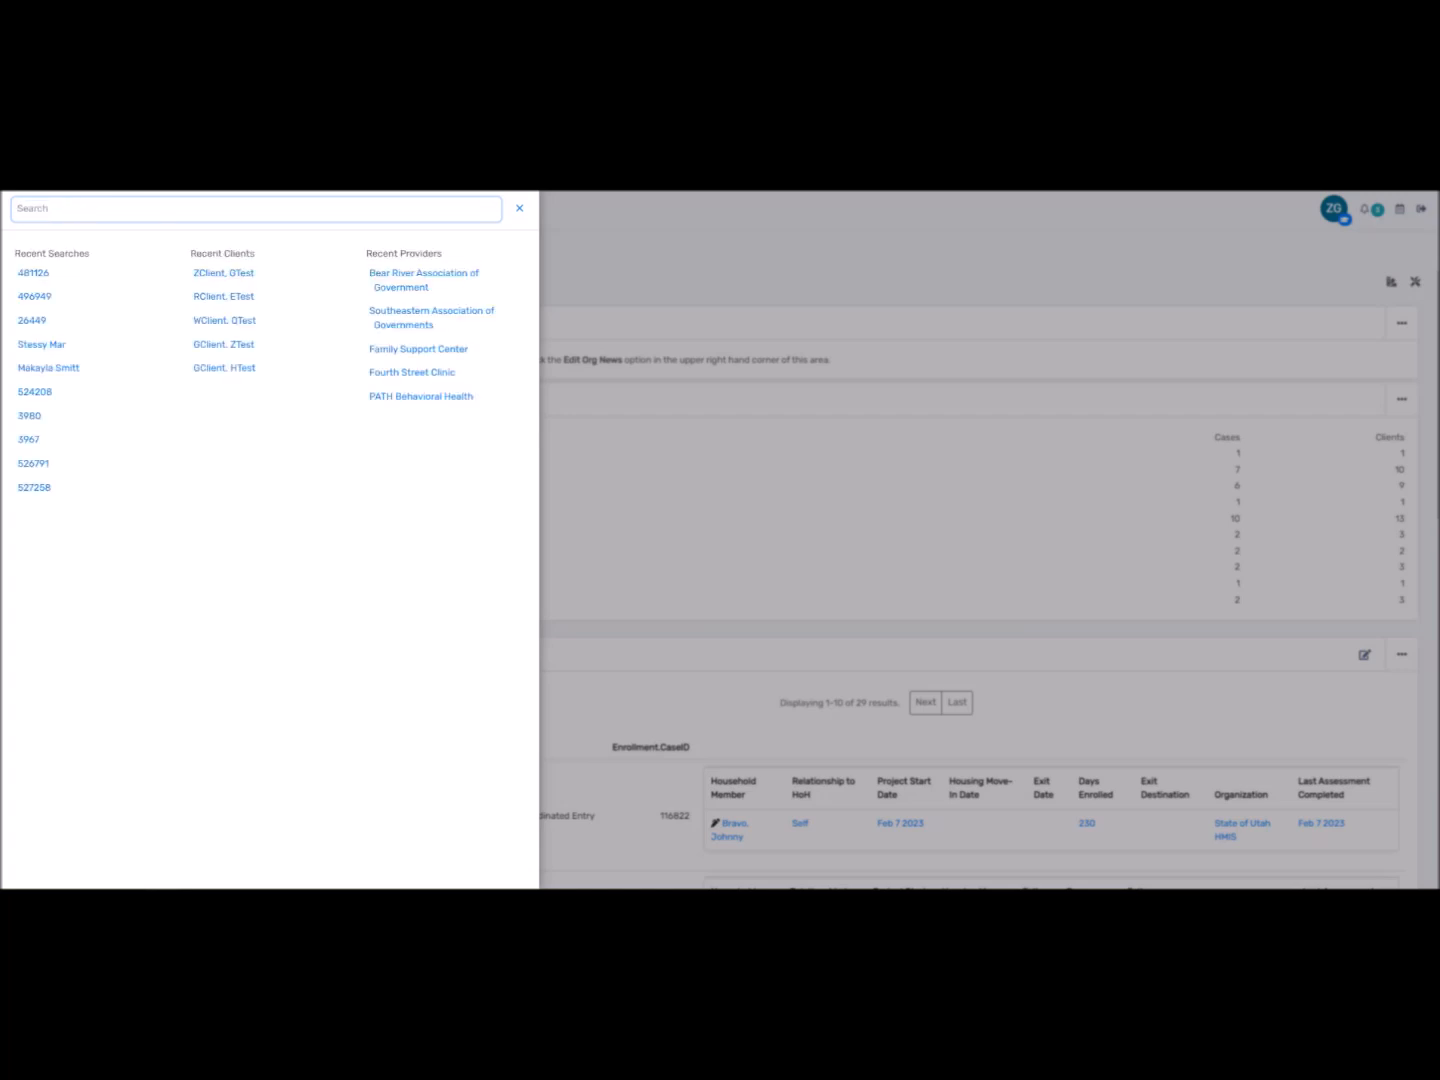
text(Wil)
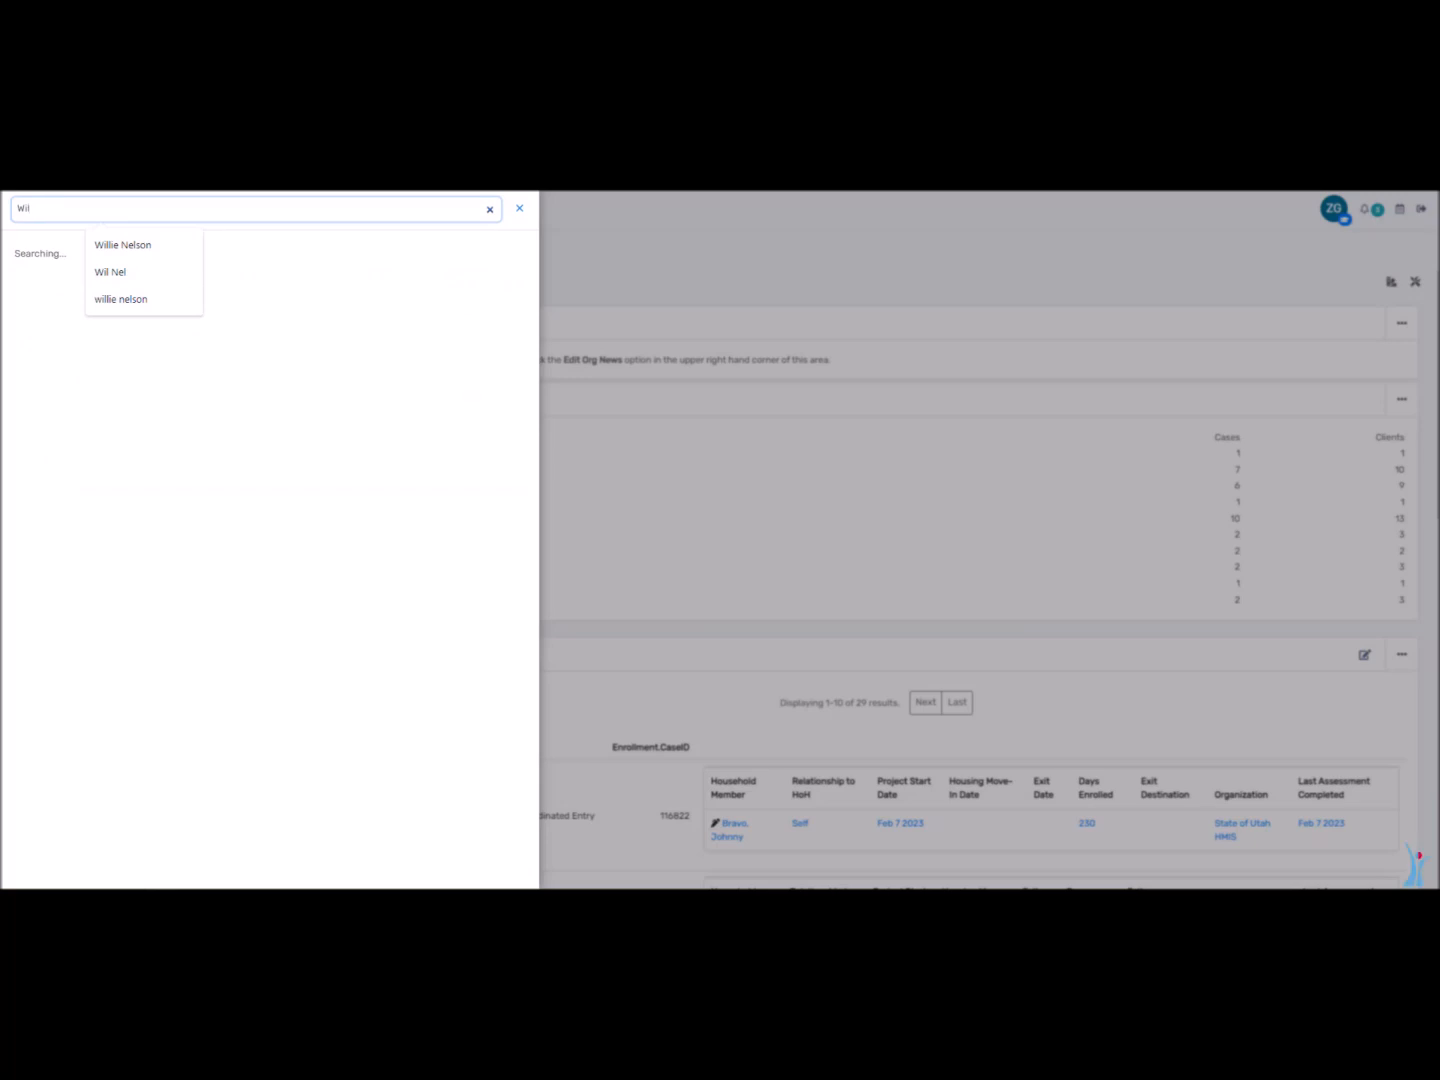
text( Nel)
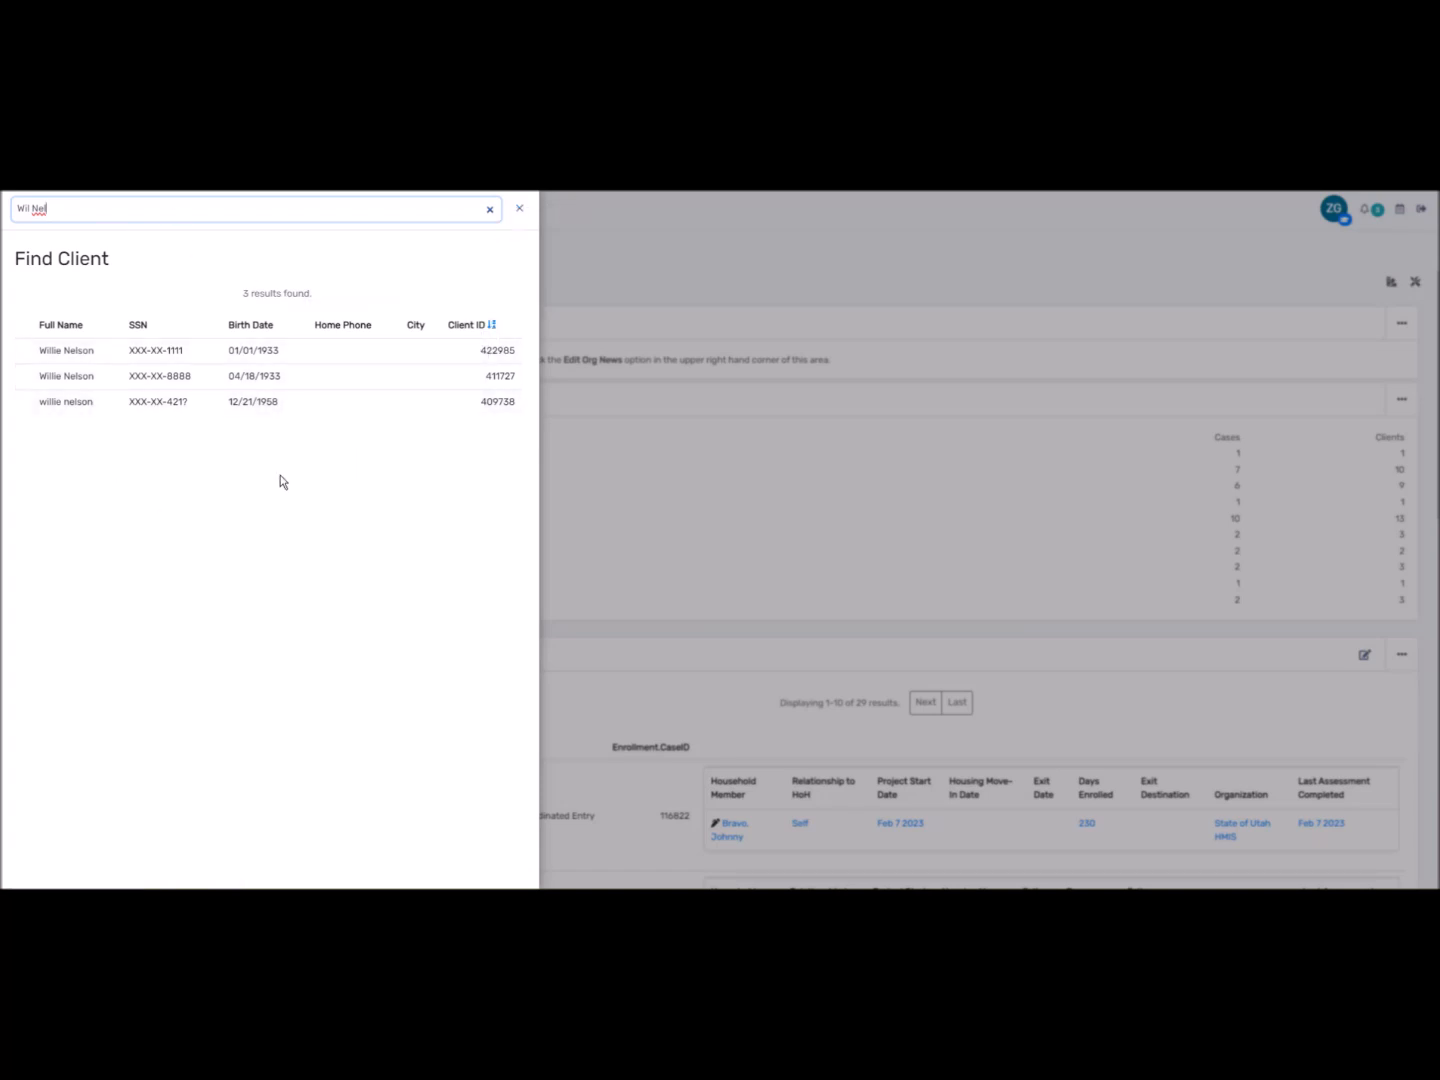
click(520, 210)
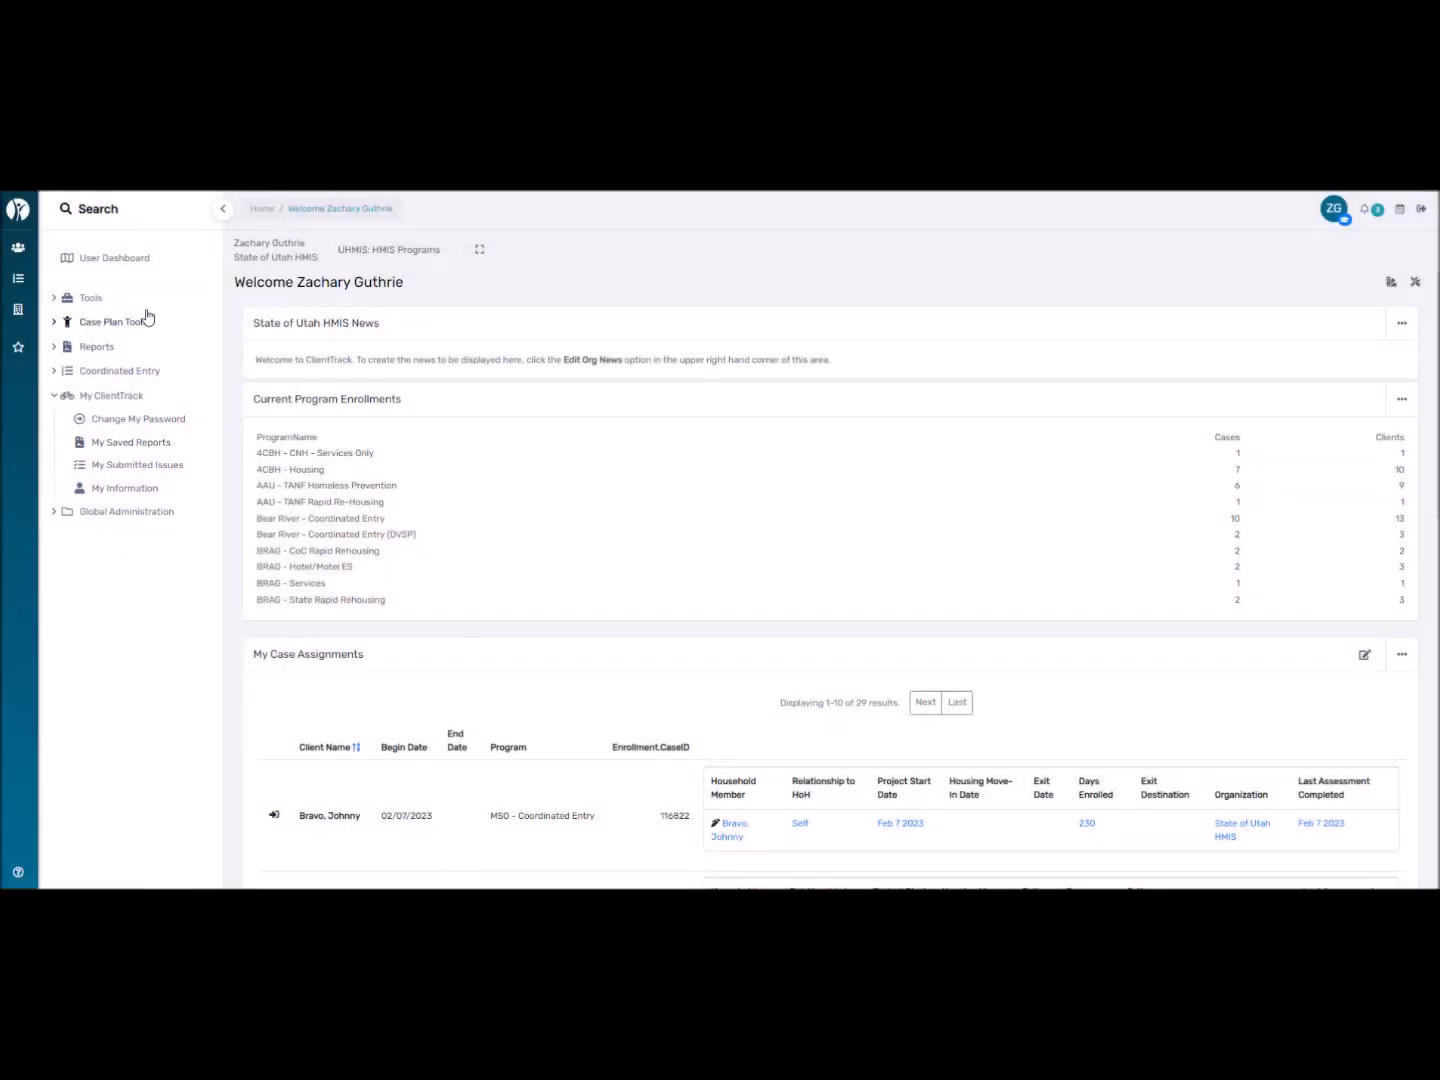
click(135, 259)
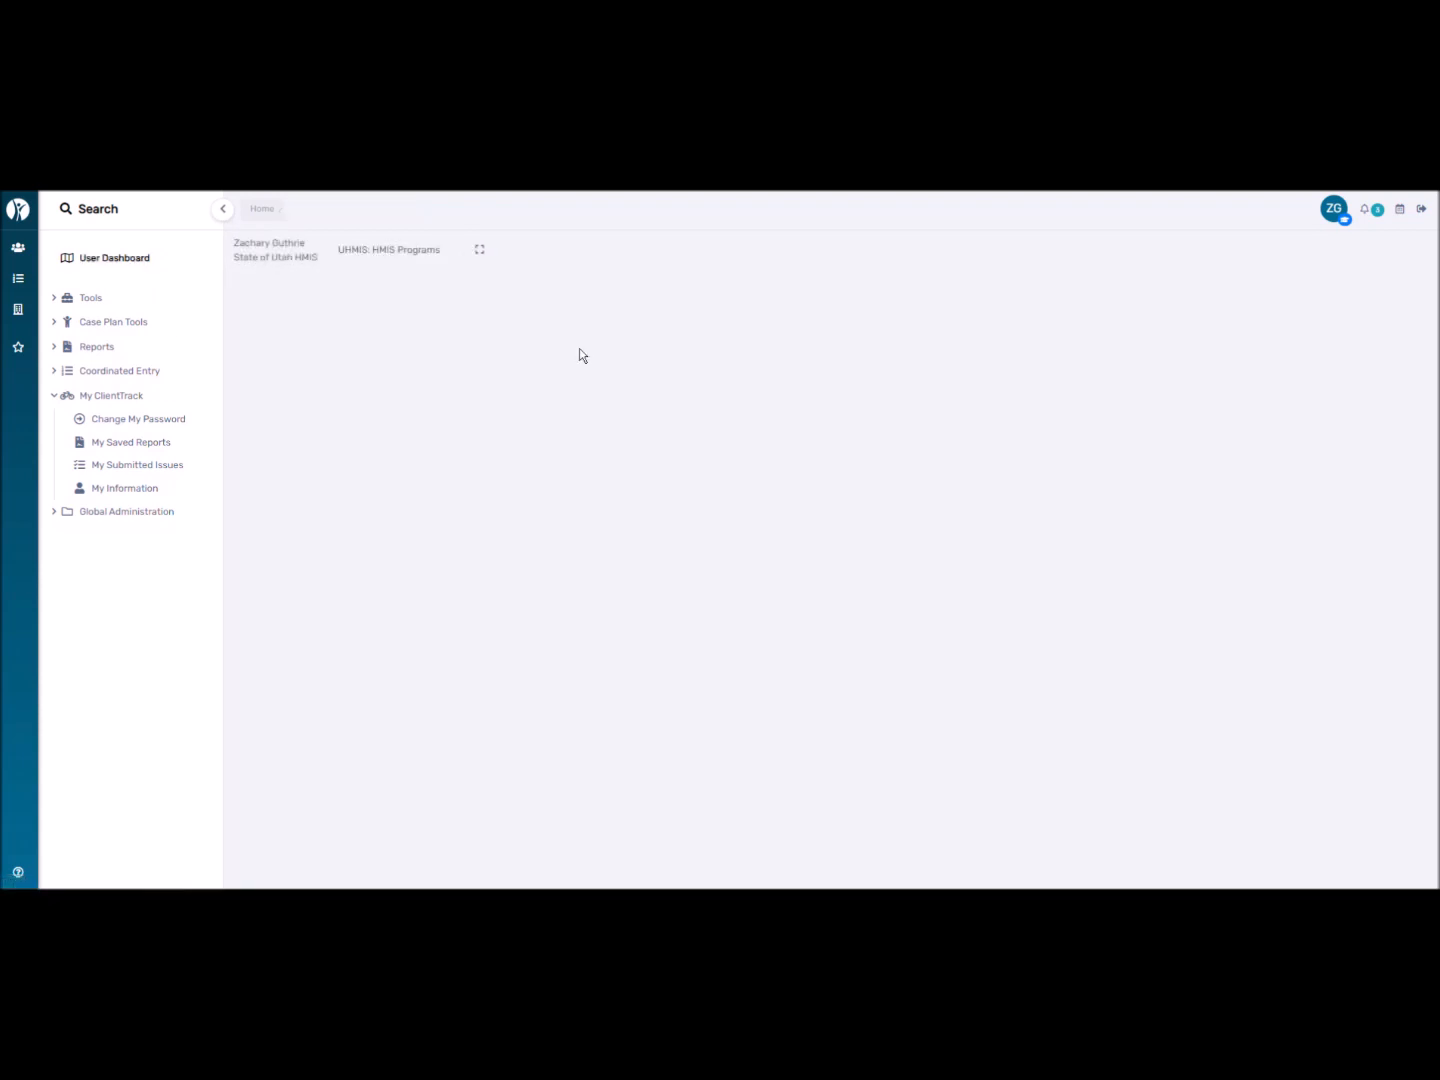
scroll(756, 695, down, 2)
scroll(756, 690, down, 10)
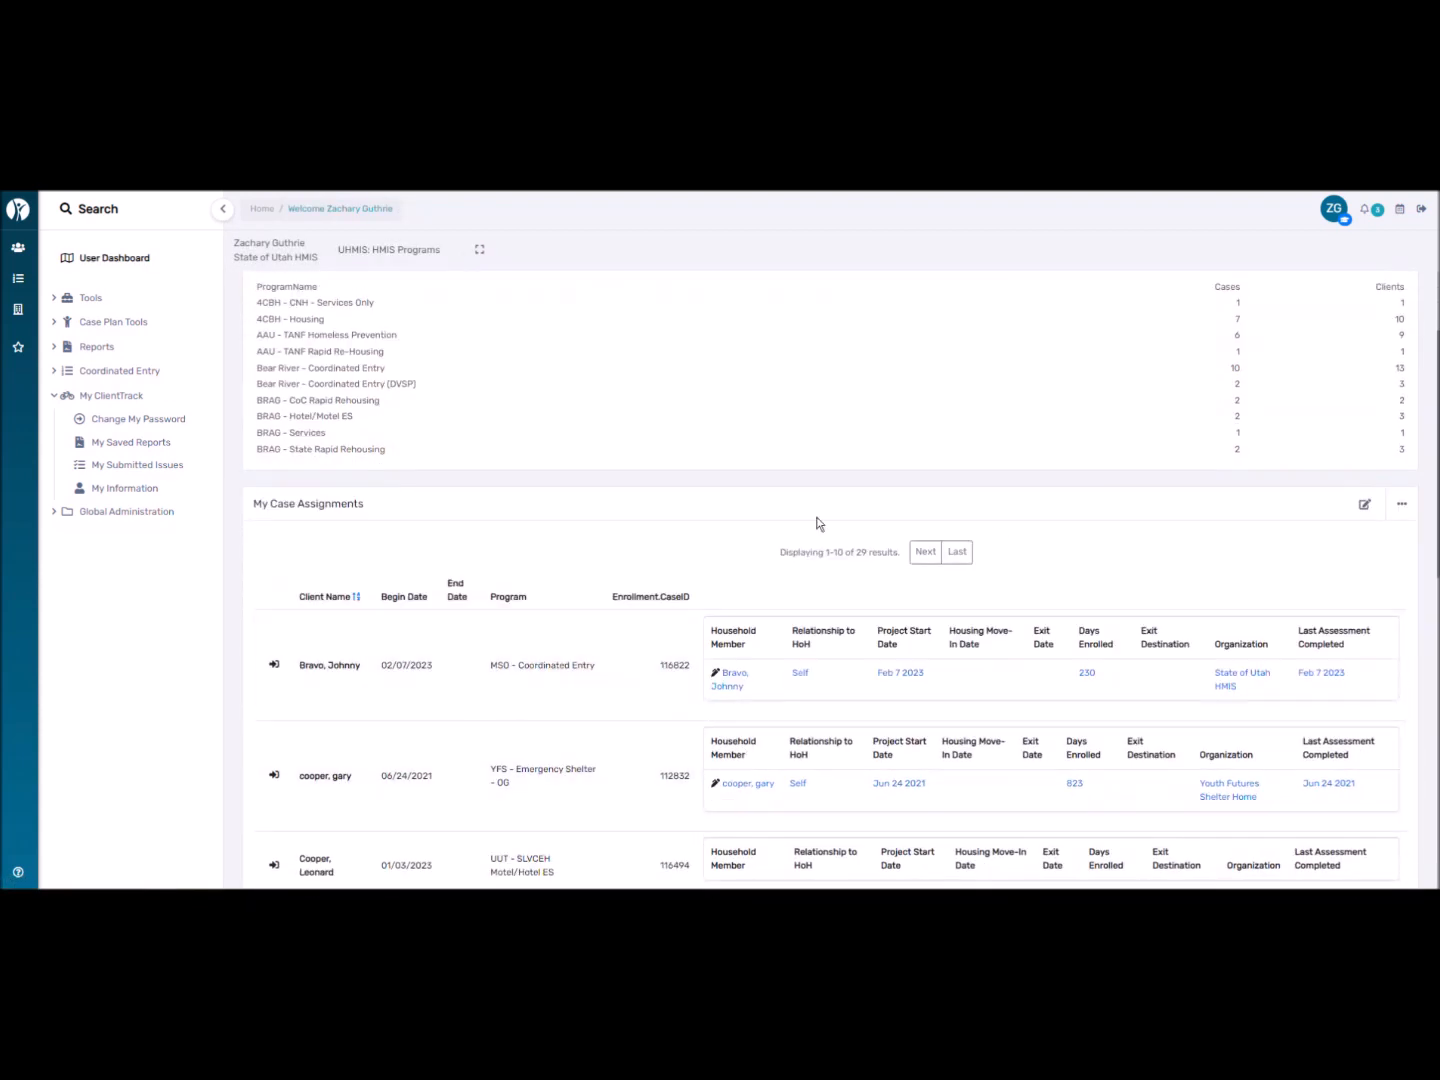
scroll(713, 563, up, 12)
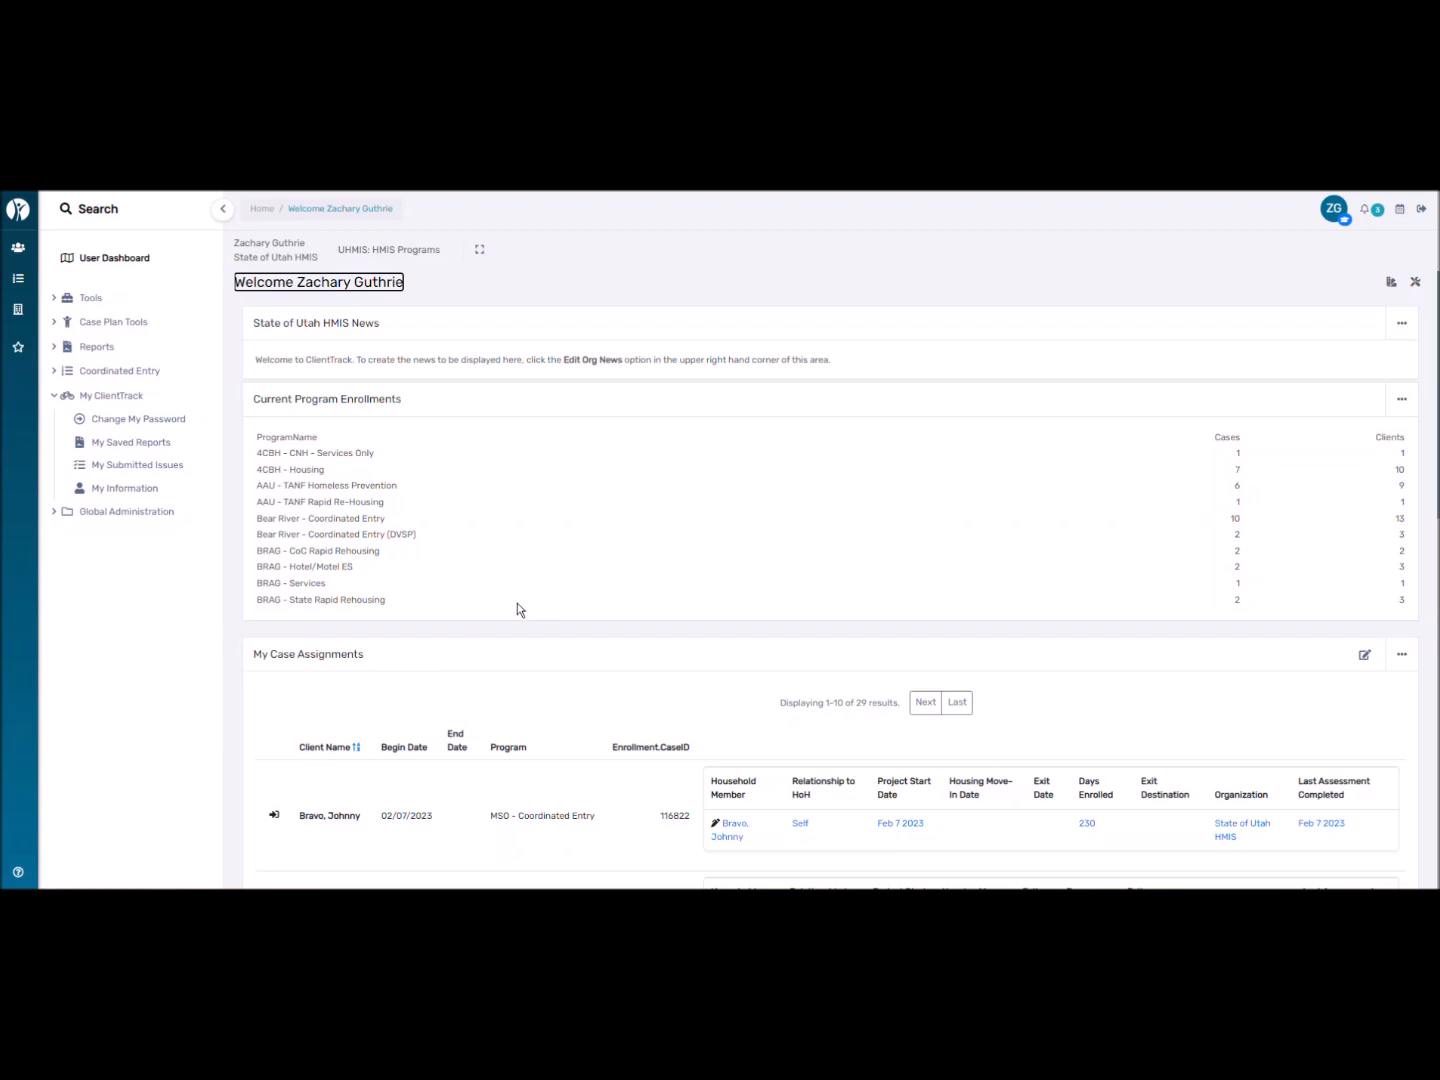
scroll(518, 604, down, 7)
scroll(499, 571, up, 5)
scroll(491, 557, up, 3)
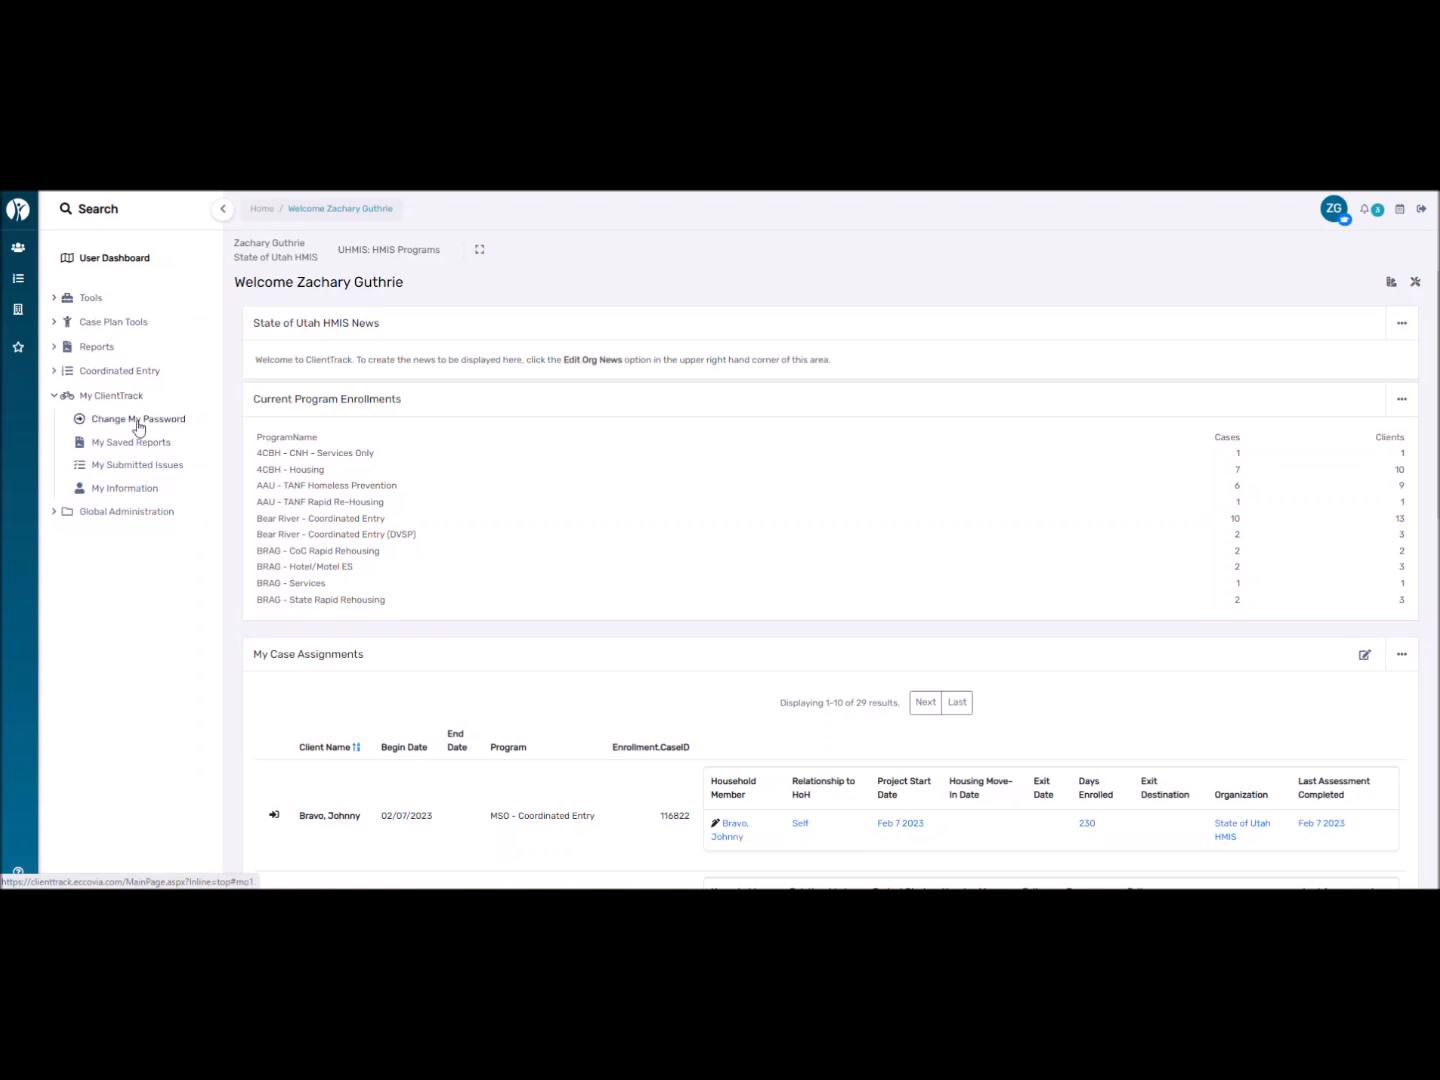
Under Tools, view Paused Operations and then open Active Case Assignments.
click(67, 397)
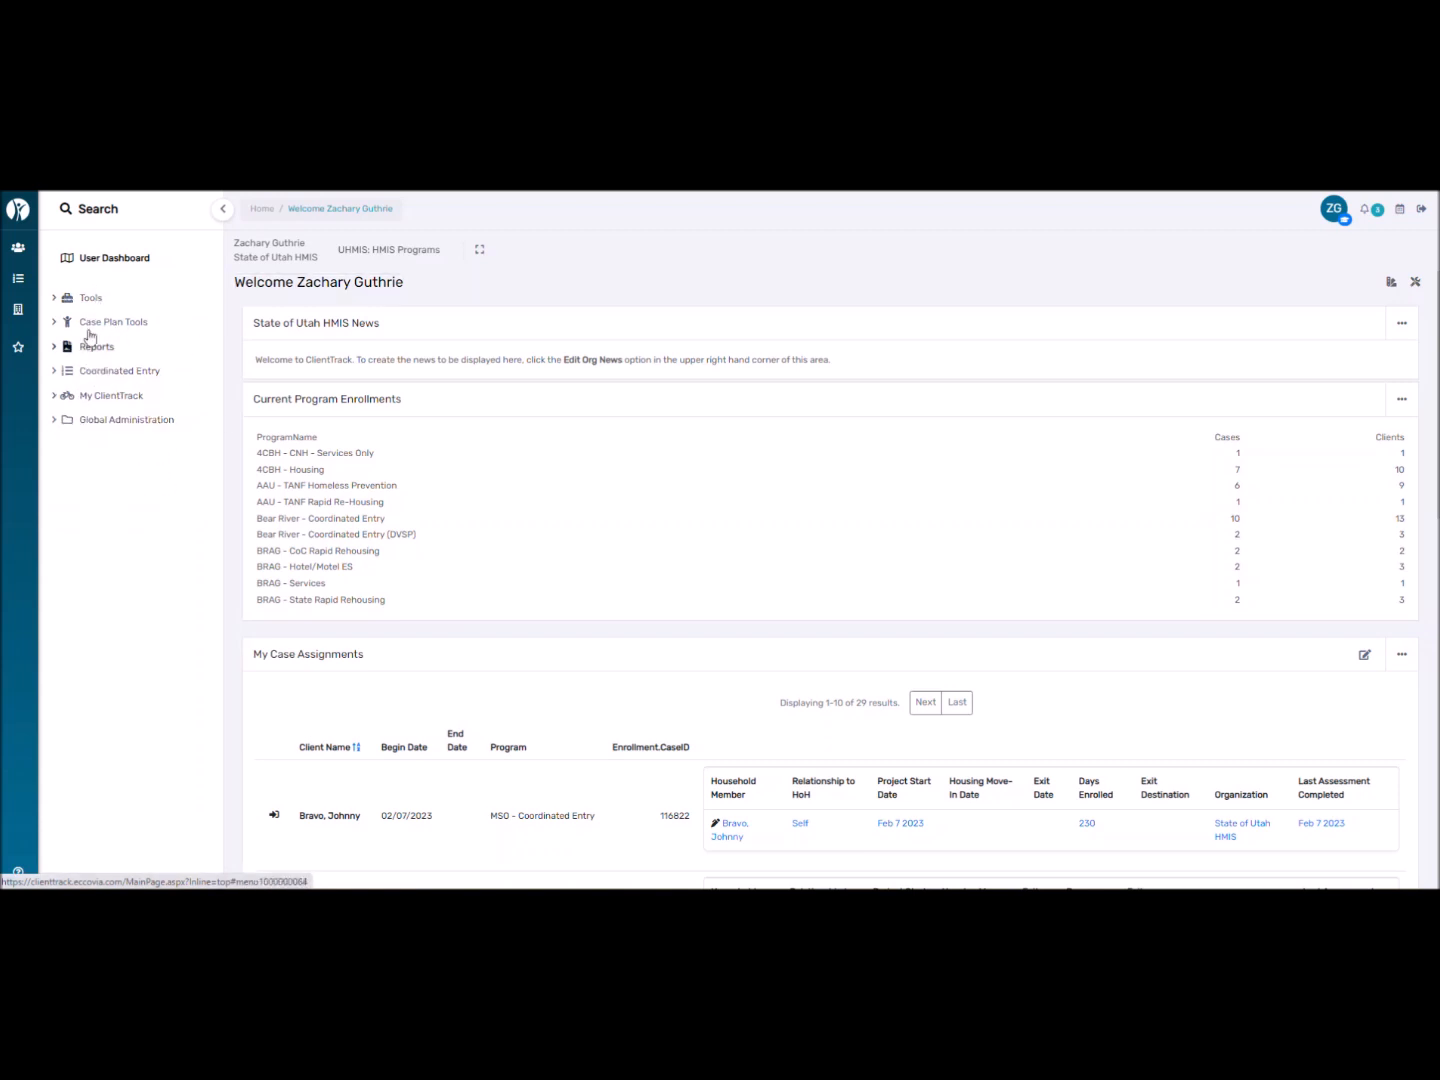
click(88, 298)
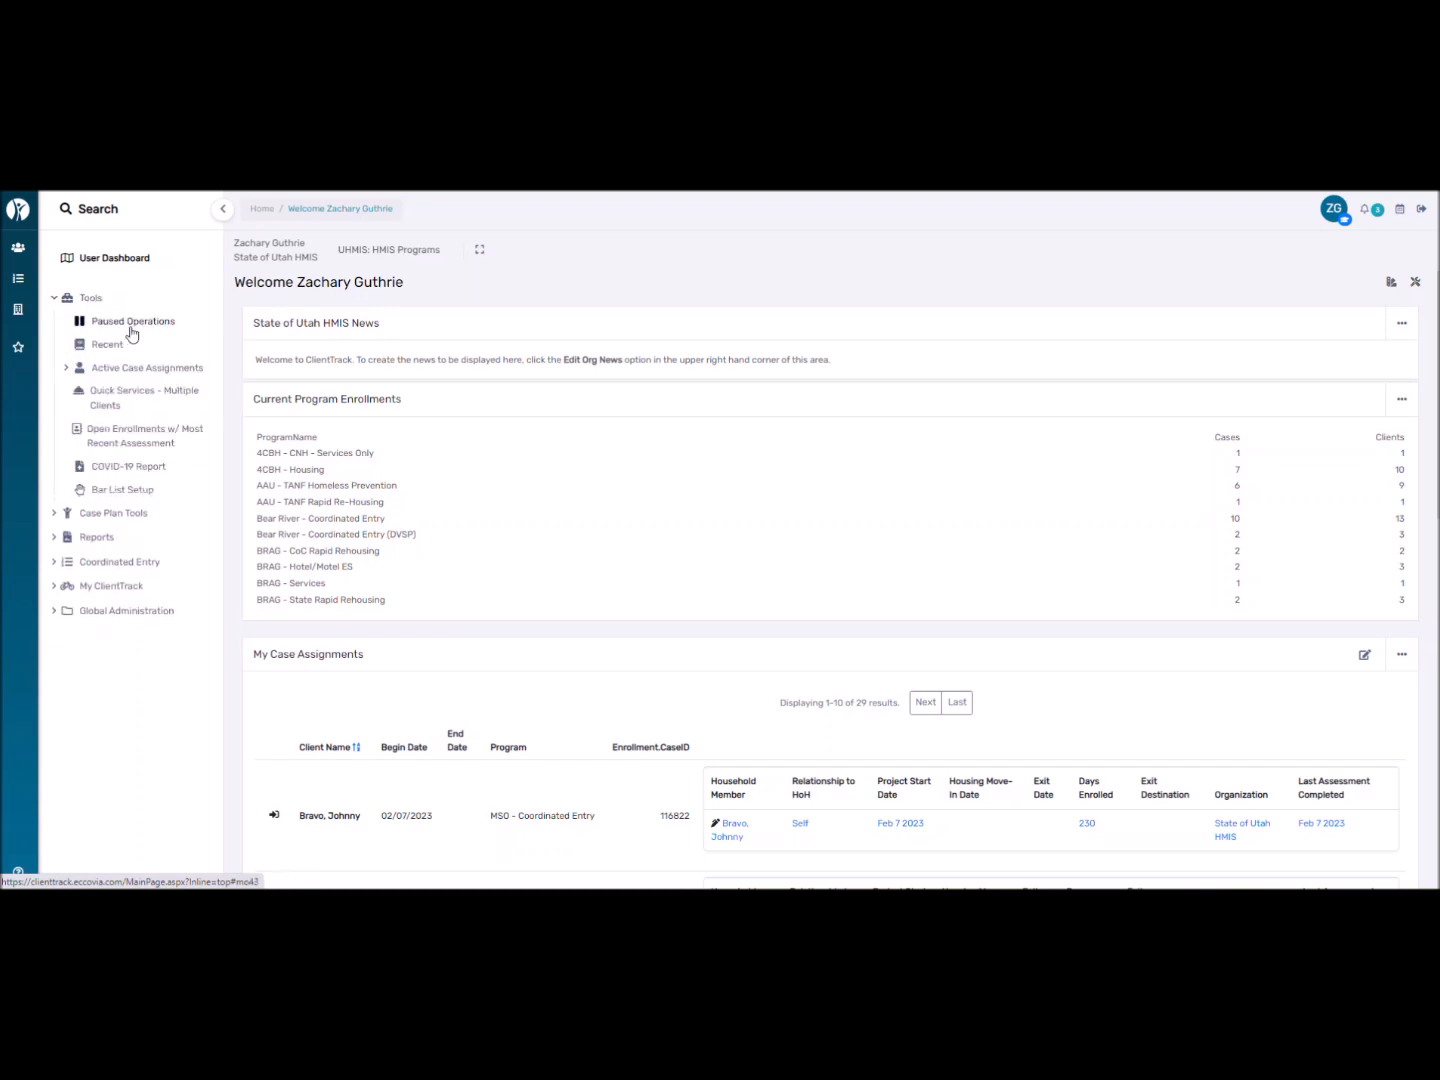
click(131, 329)
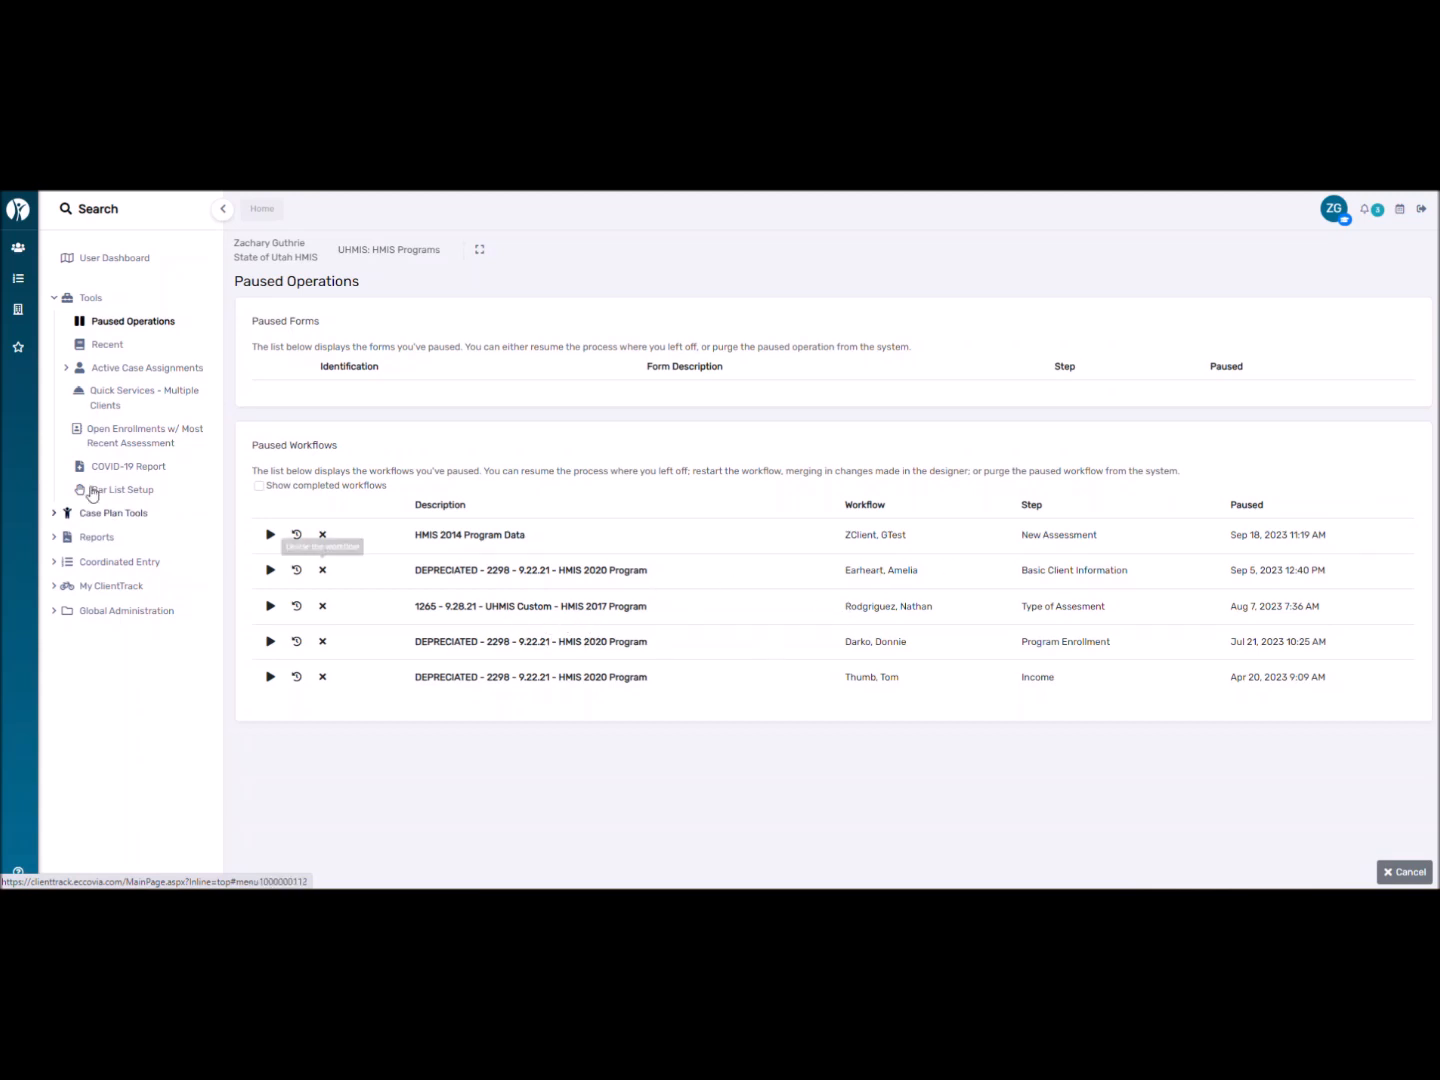
click(122, 329)
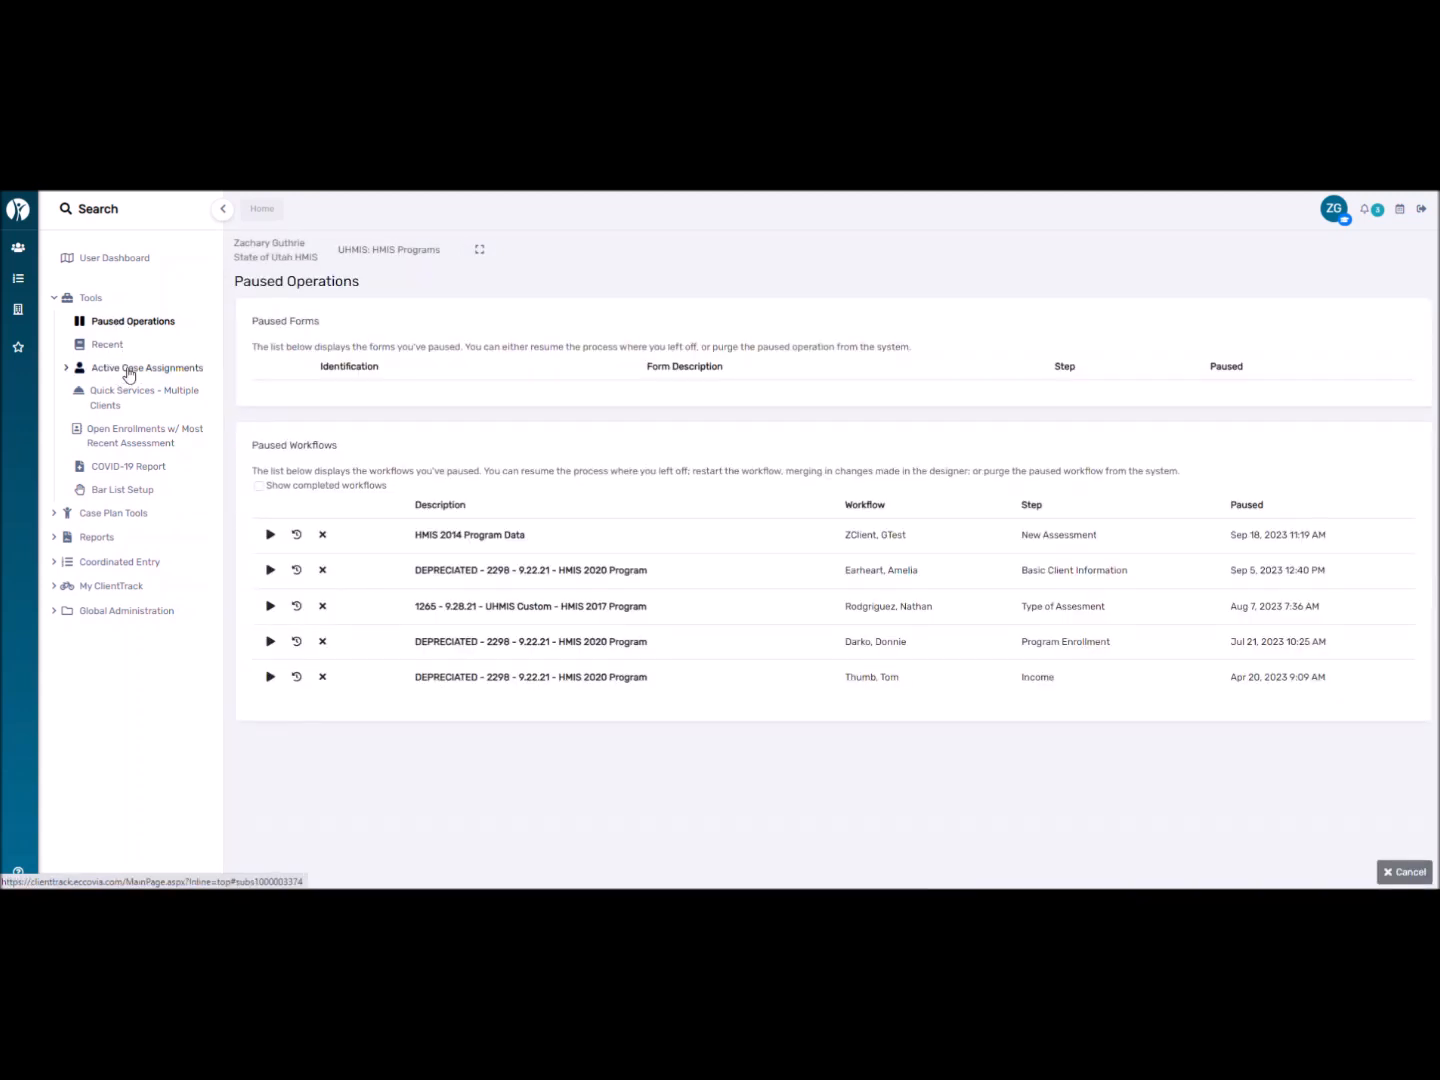
click(129, 370)
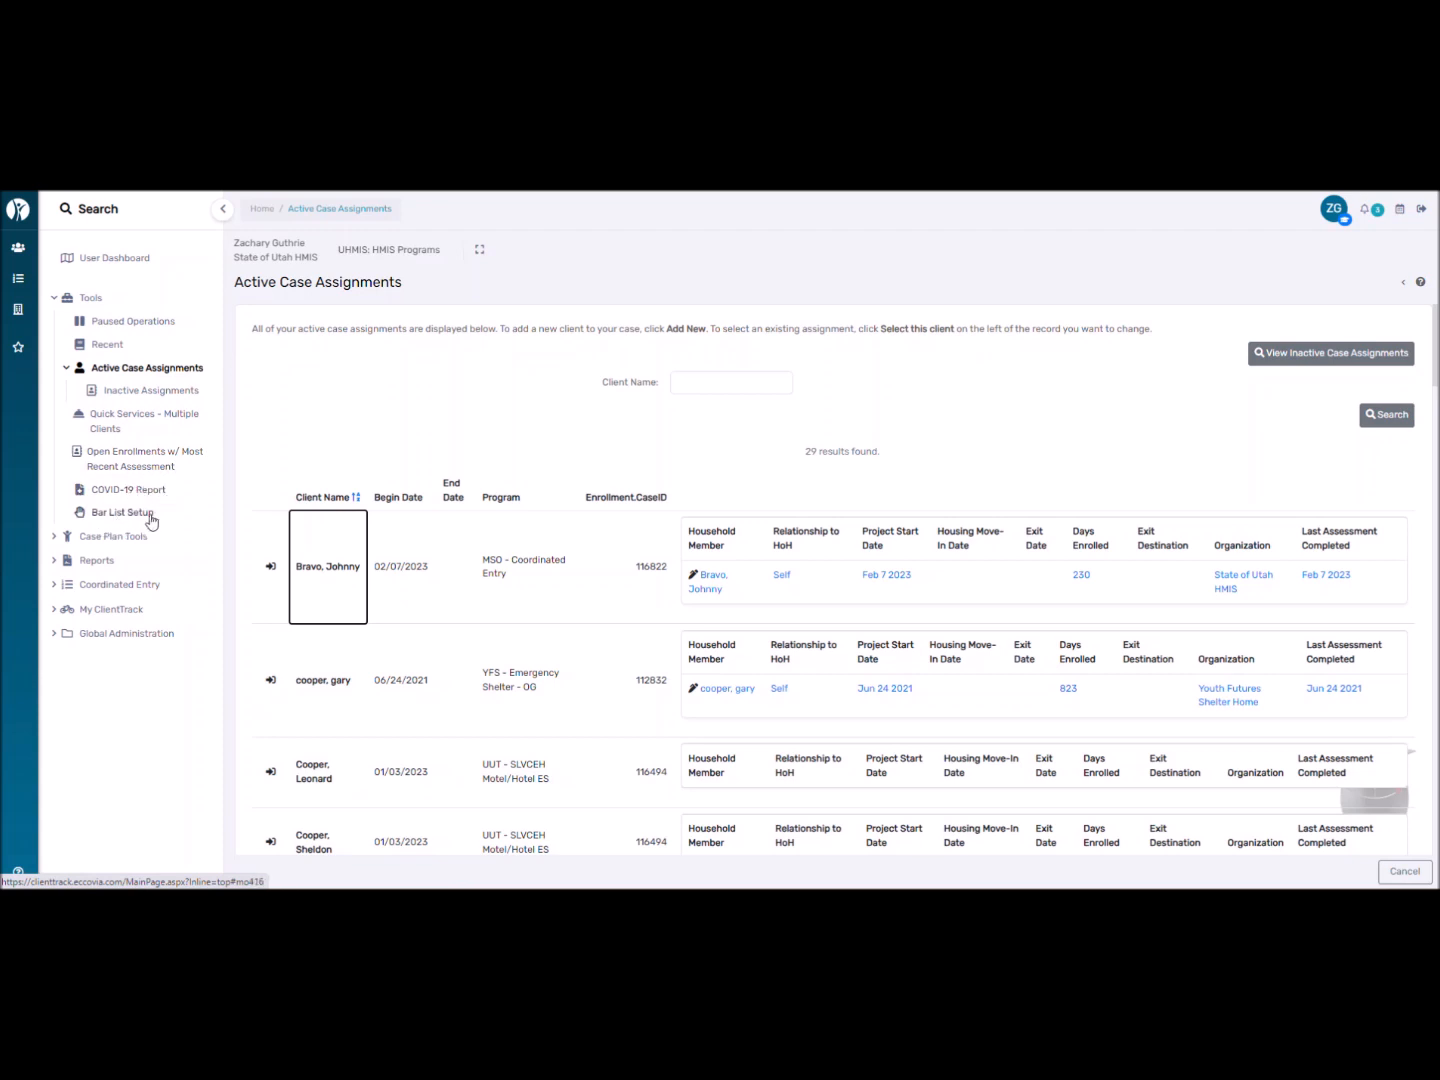
click(90, 369)
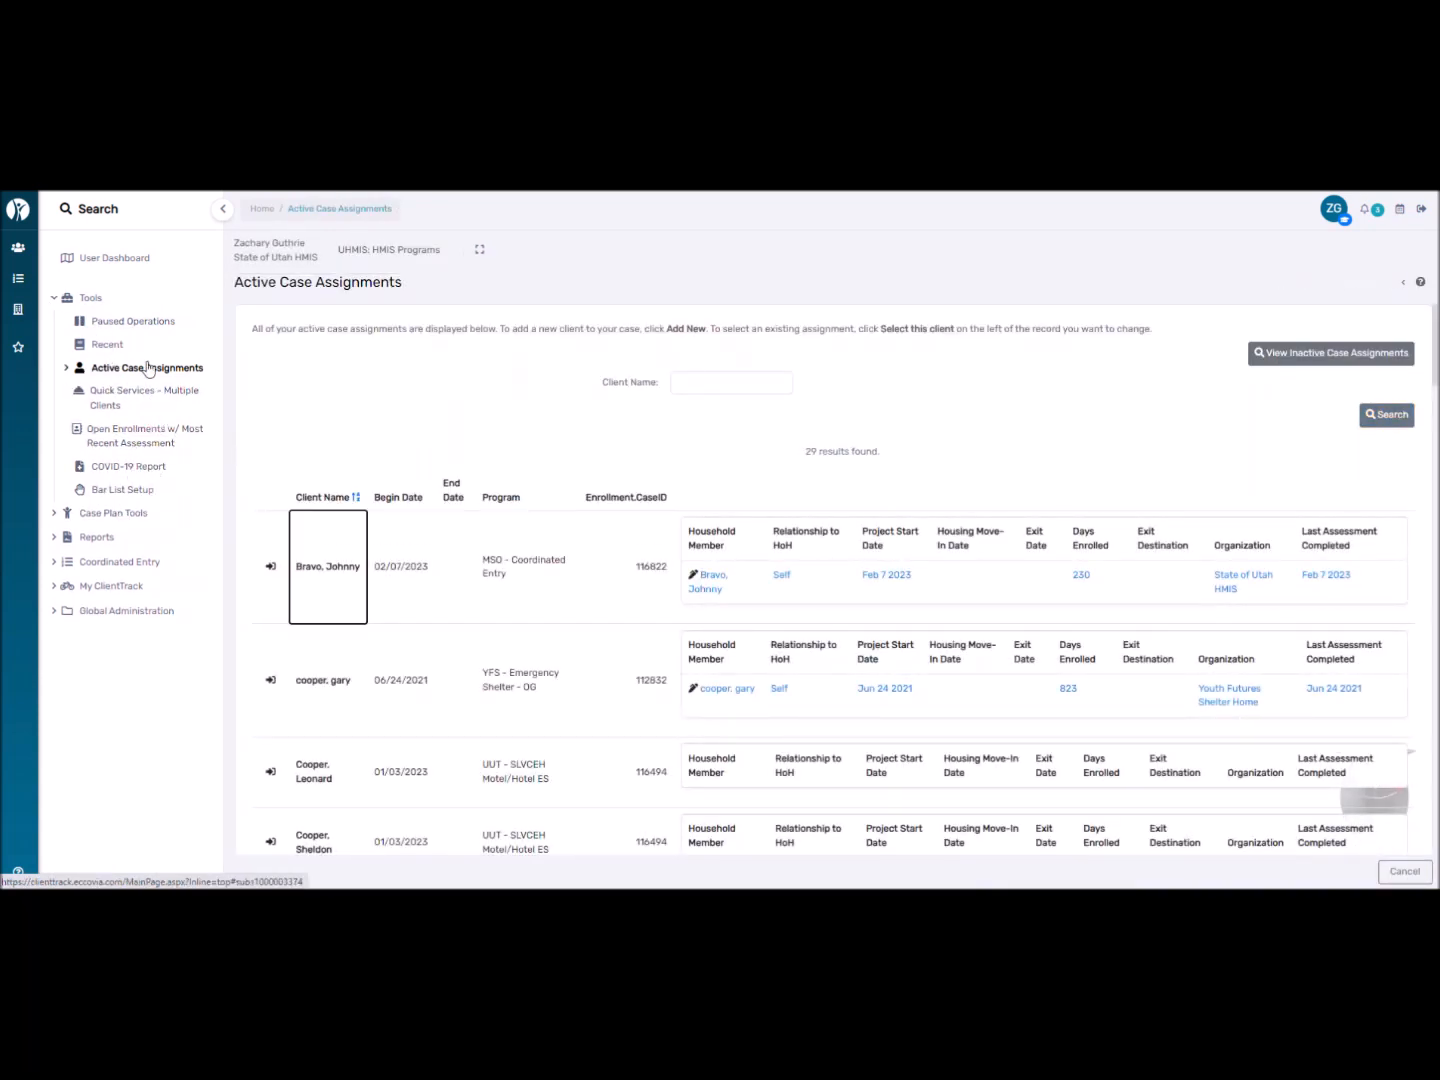
click(92, 298)
click(103, 320)
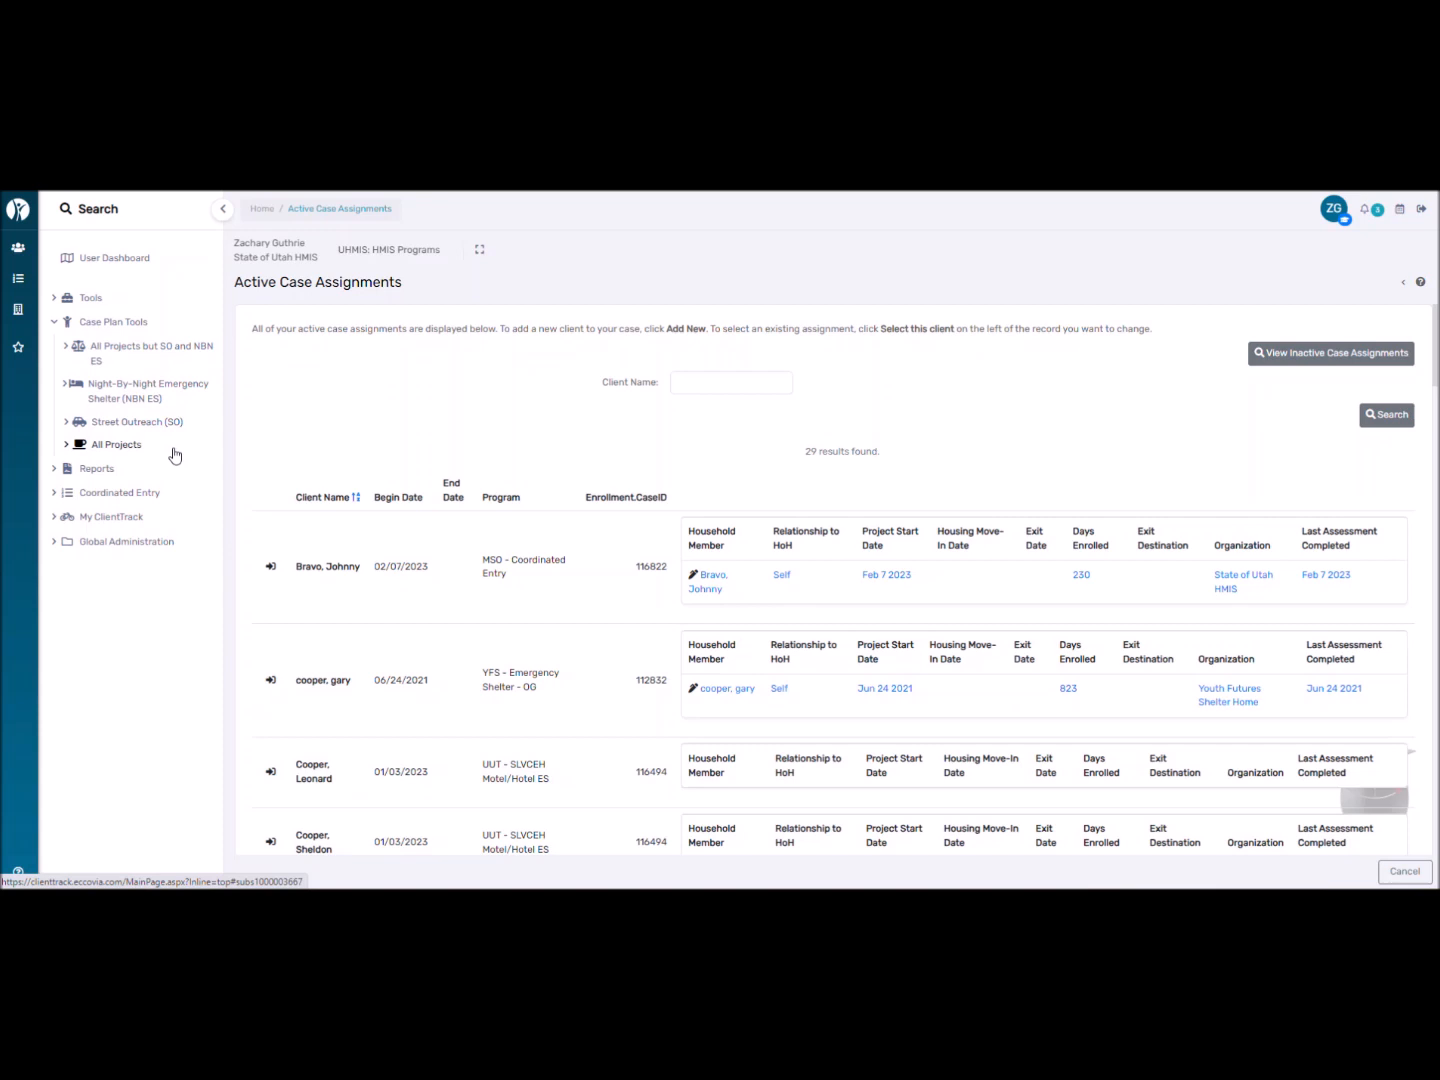
click(128, 447)
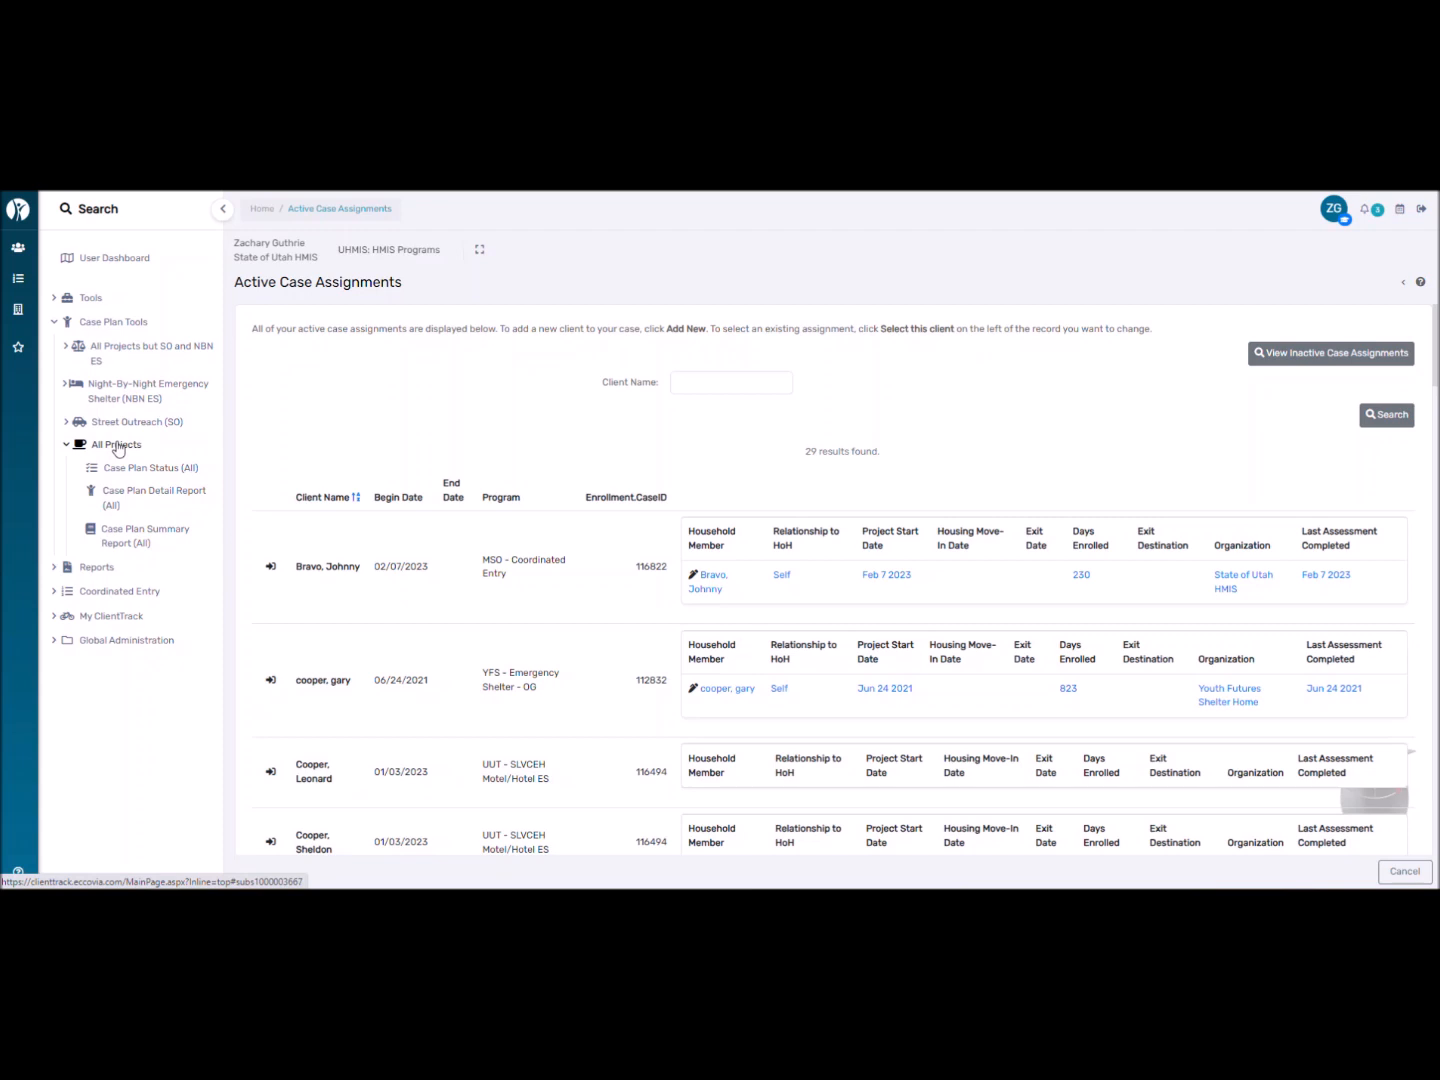
click(136, 352)
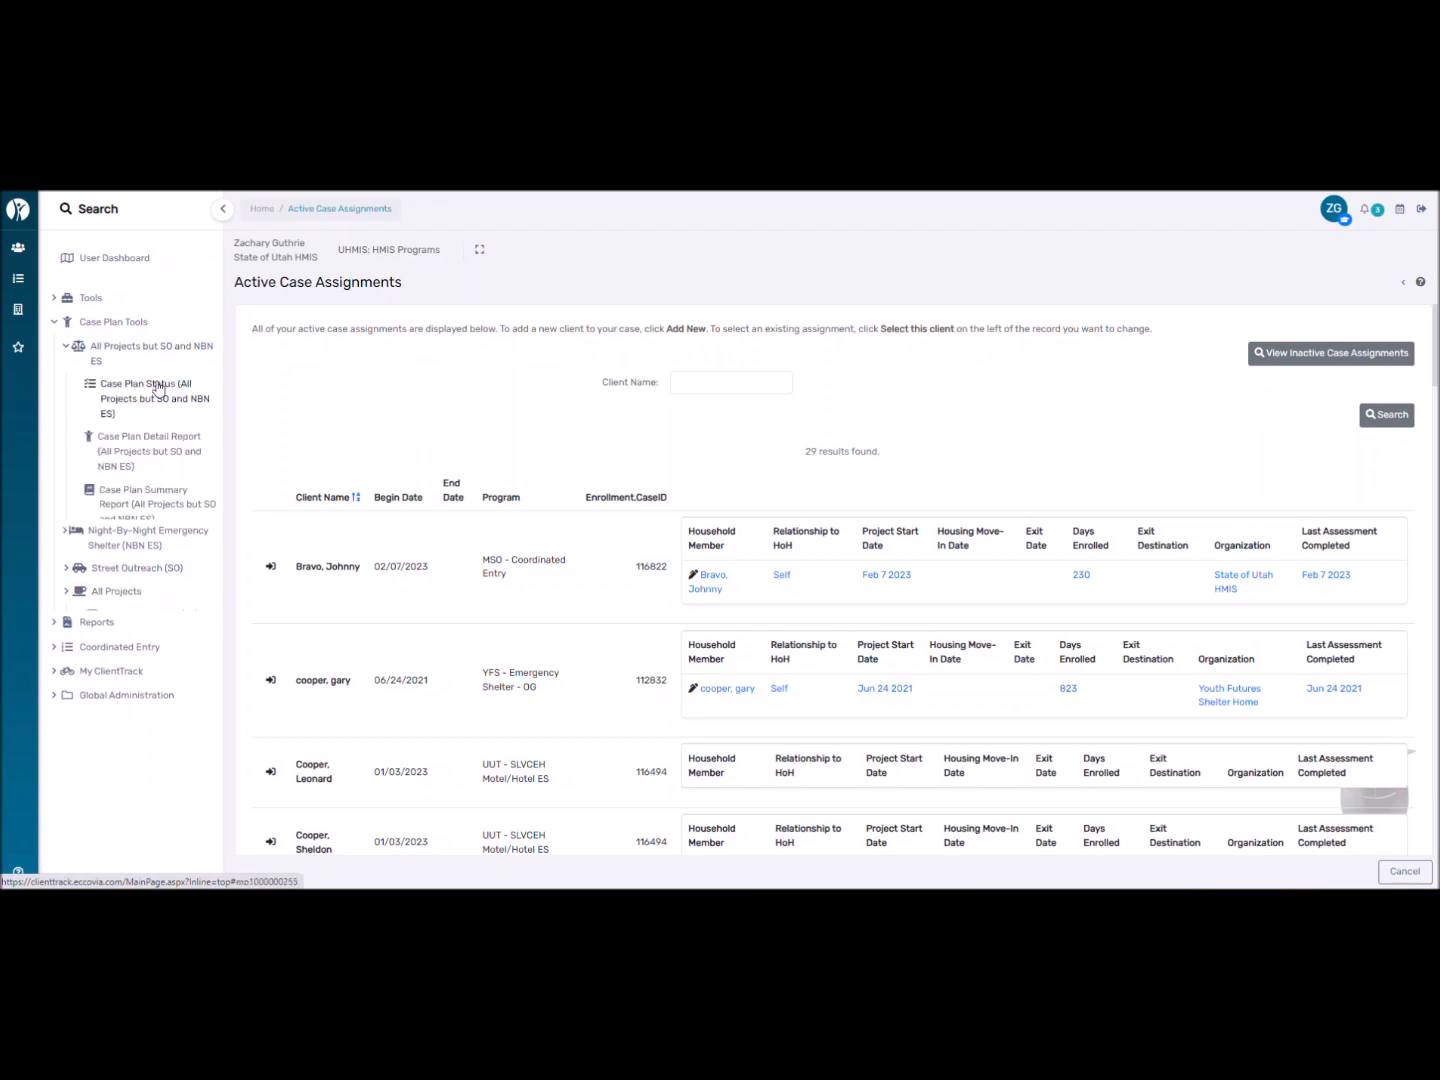
click(129, 544)
click(125, 543)
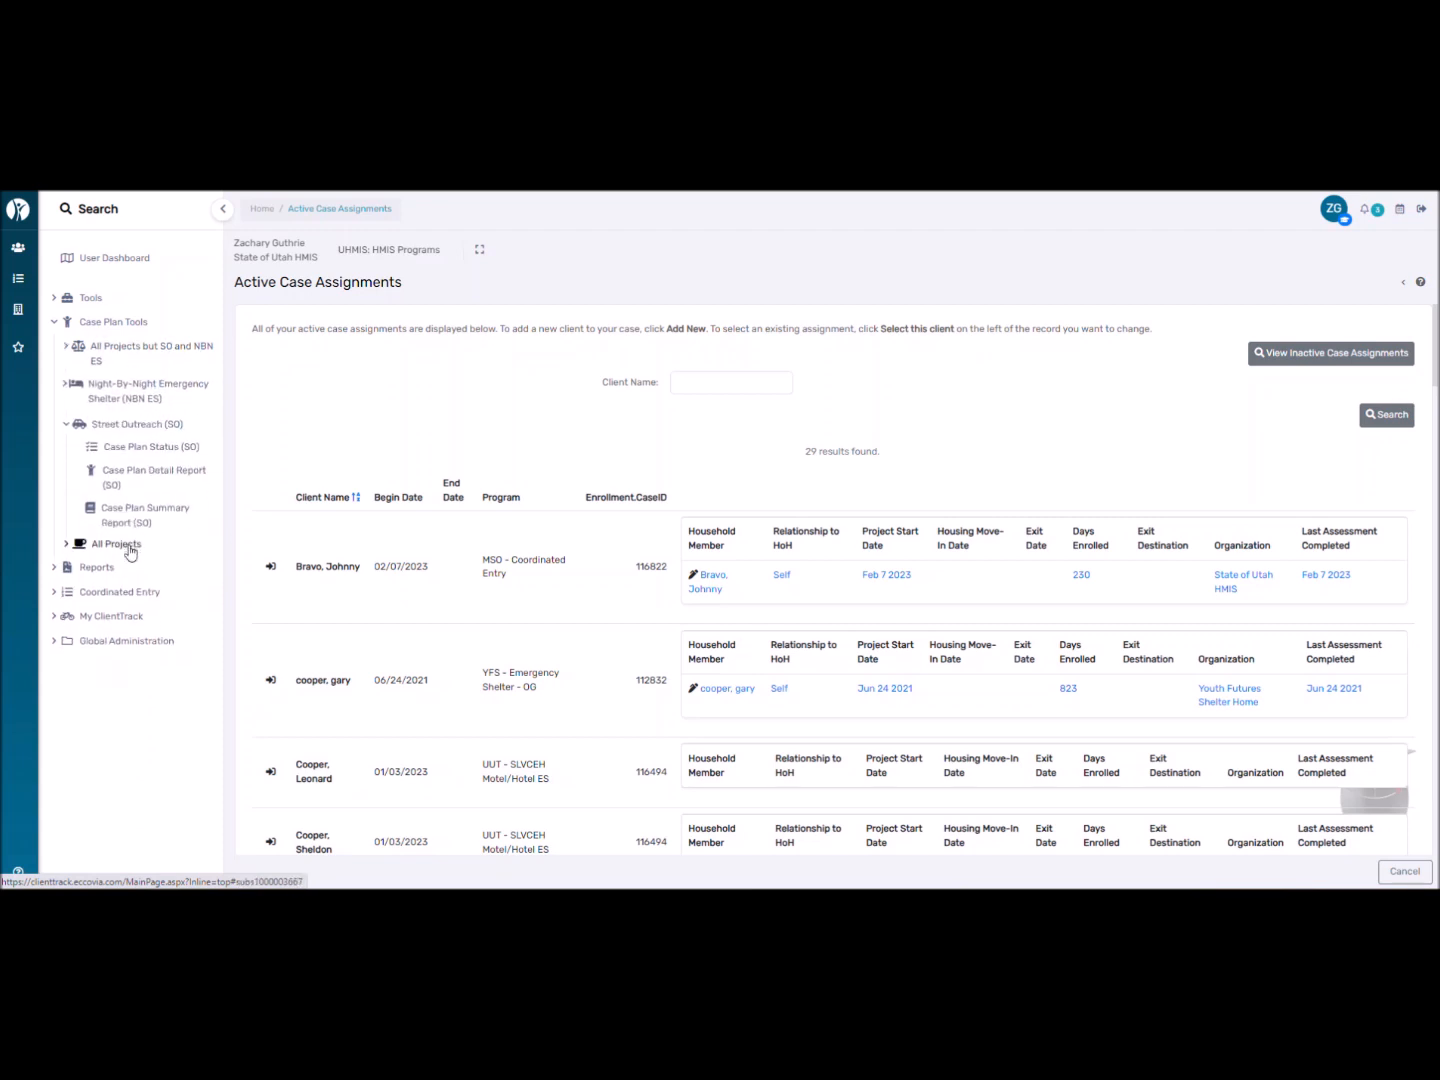
click(125, 545)
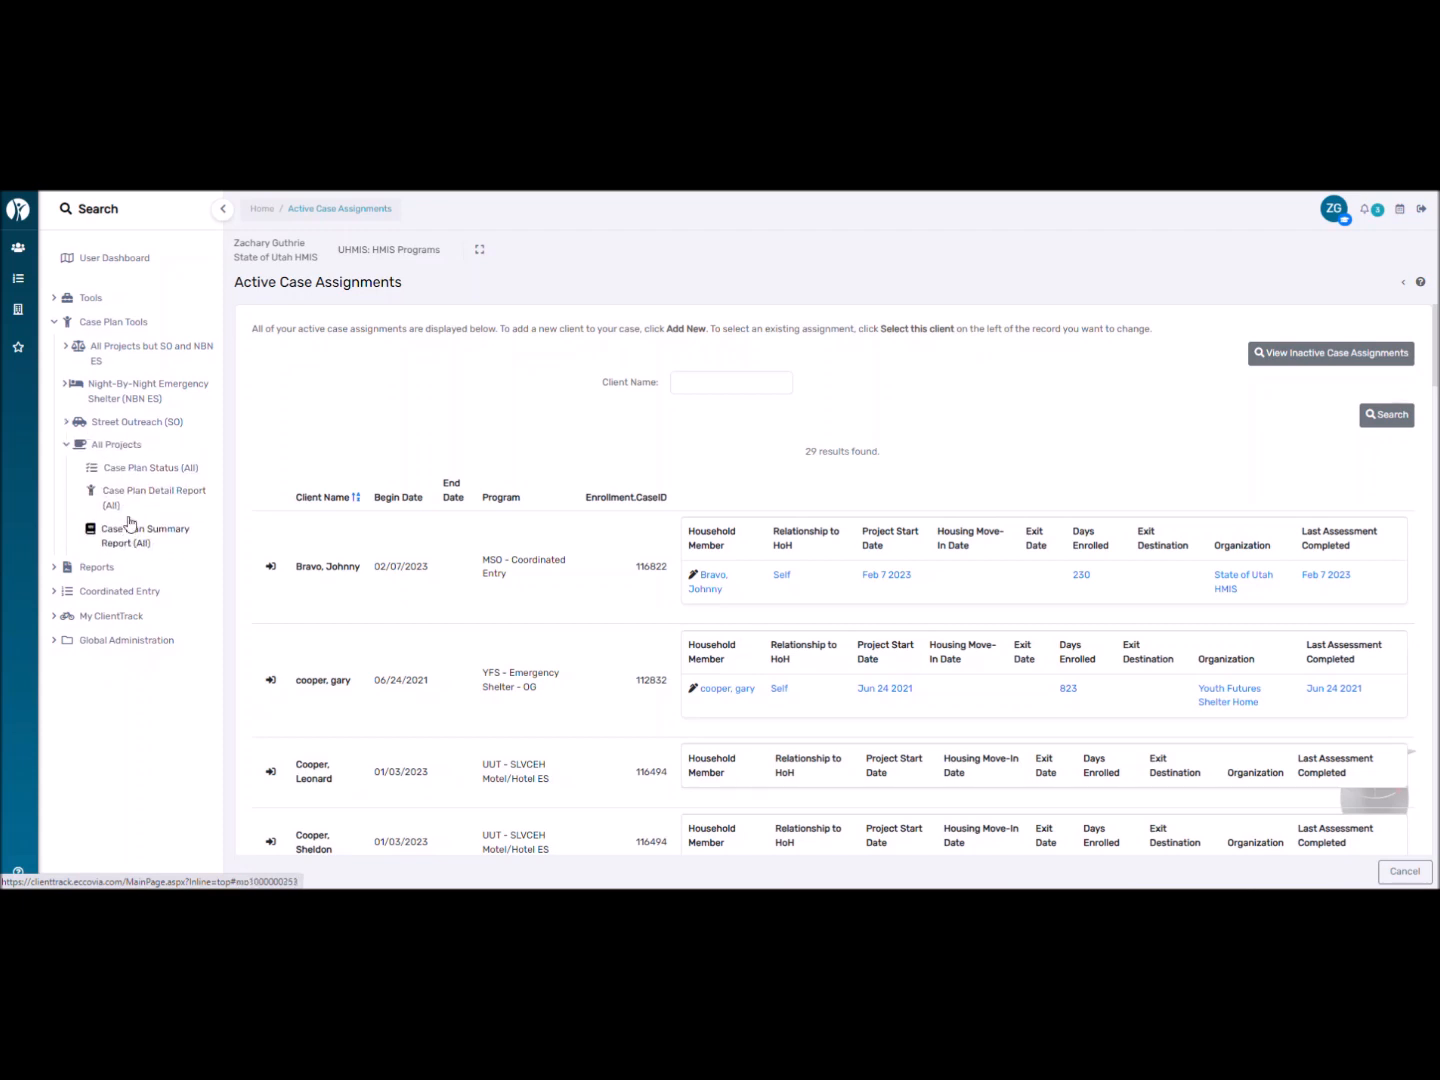
click(82, 322)
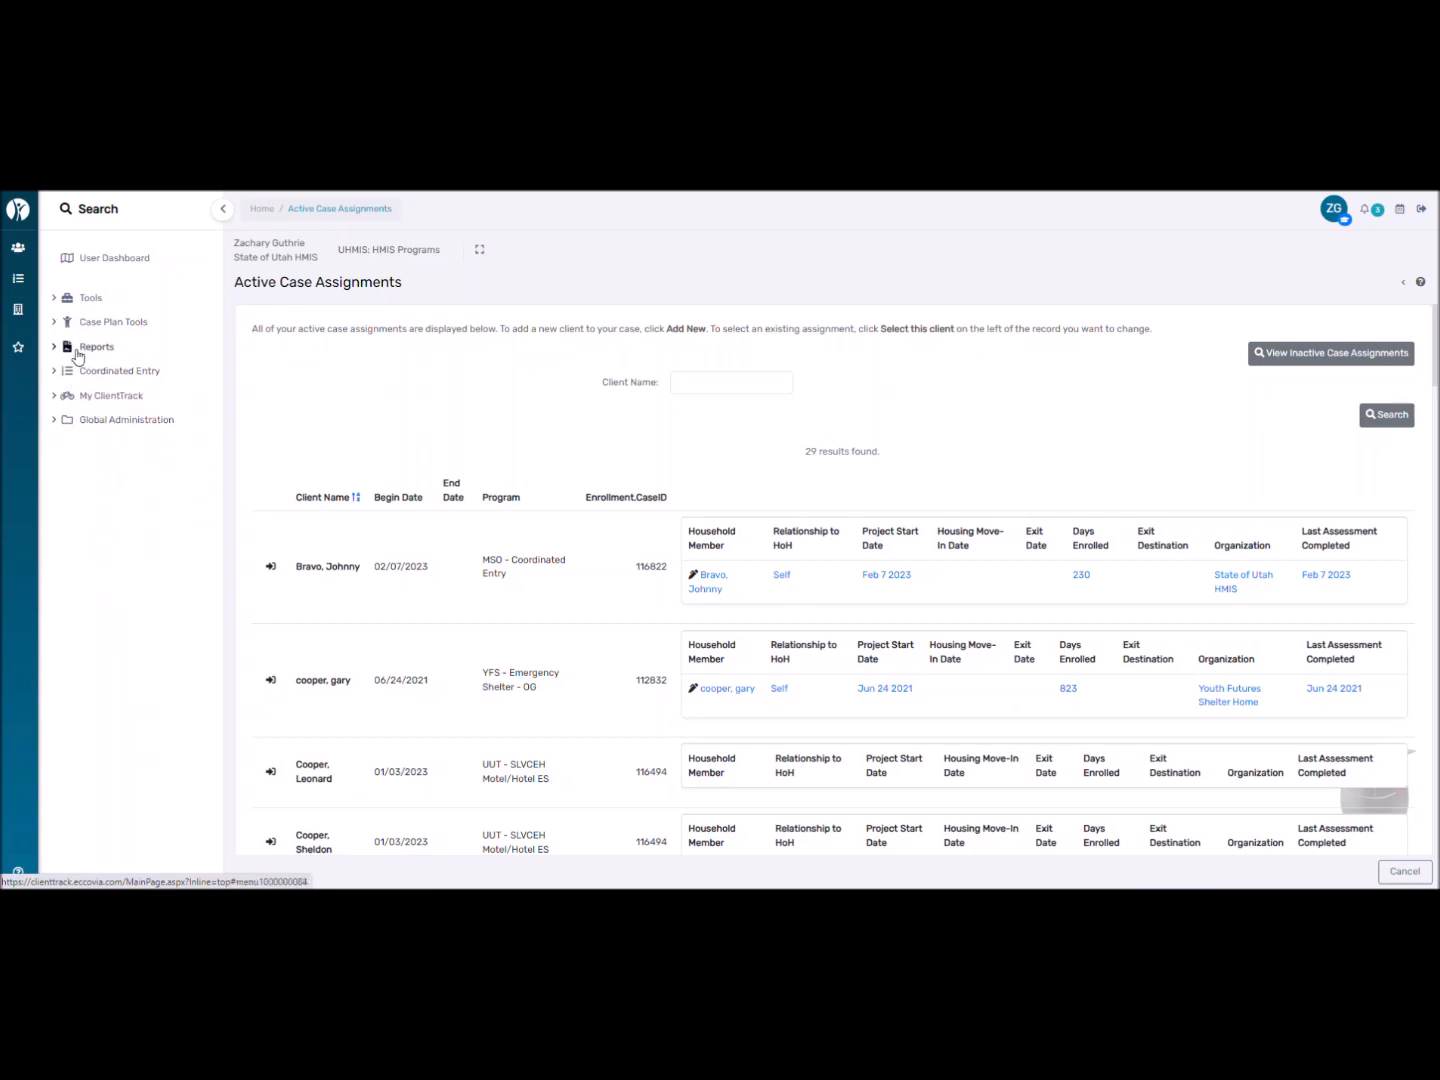
Browse the Reports and HMIS Reports groups, then collapse Reports and Coordinated Entry in the sidebar.
click(78, 350)
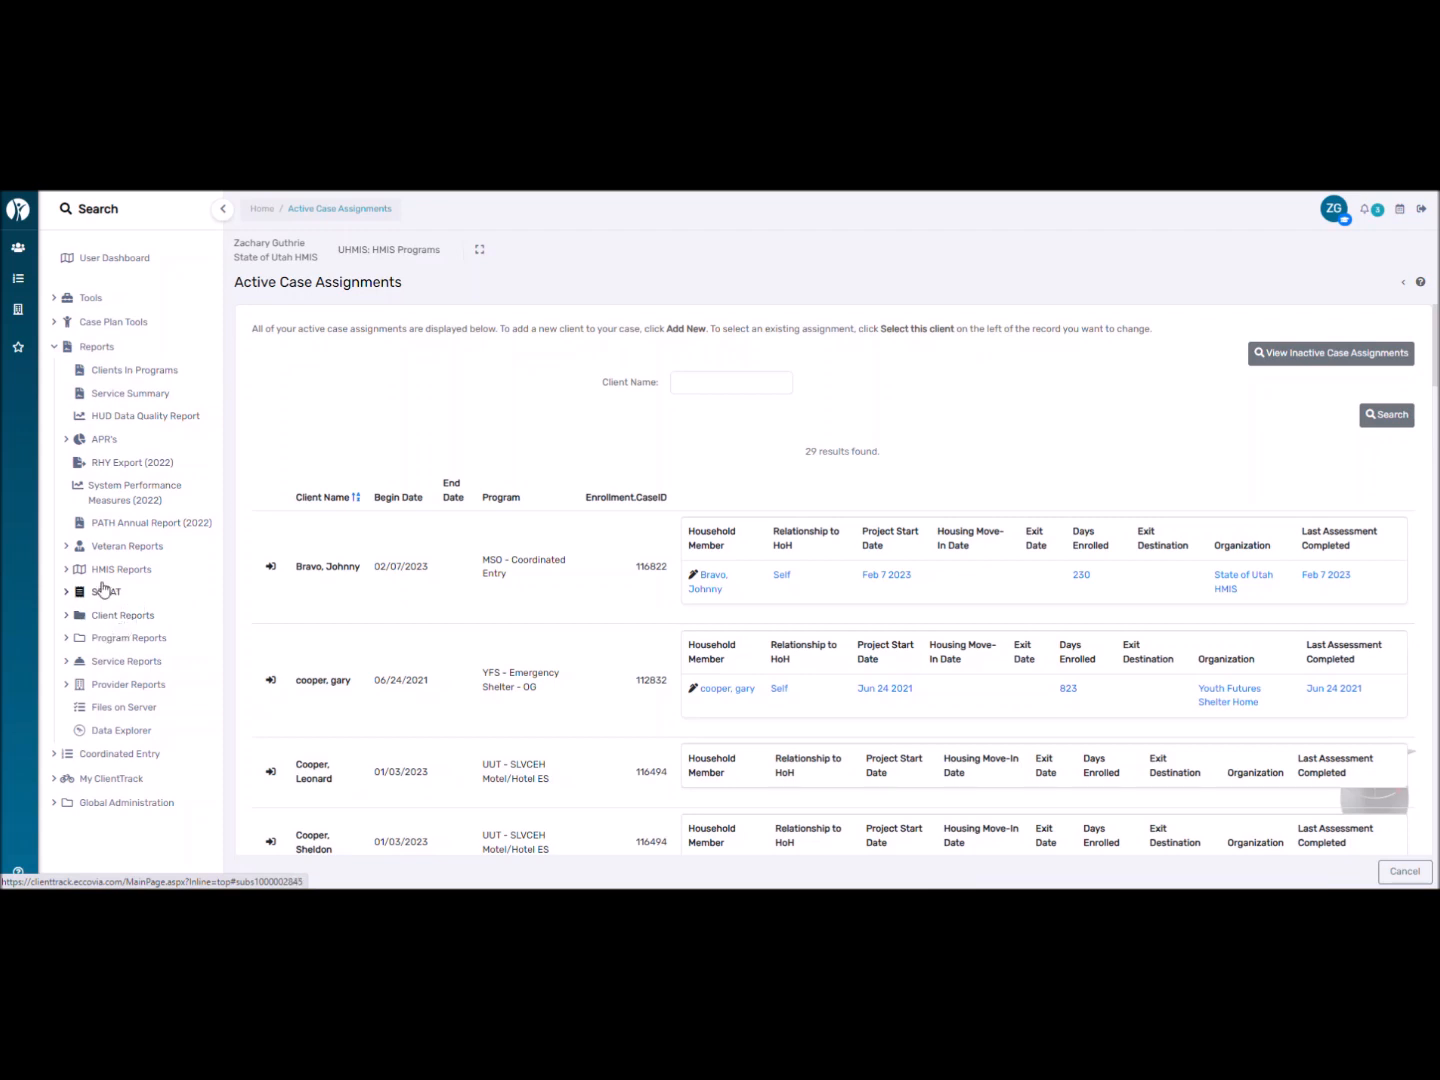
click(72, 570)
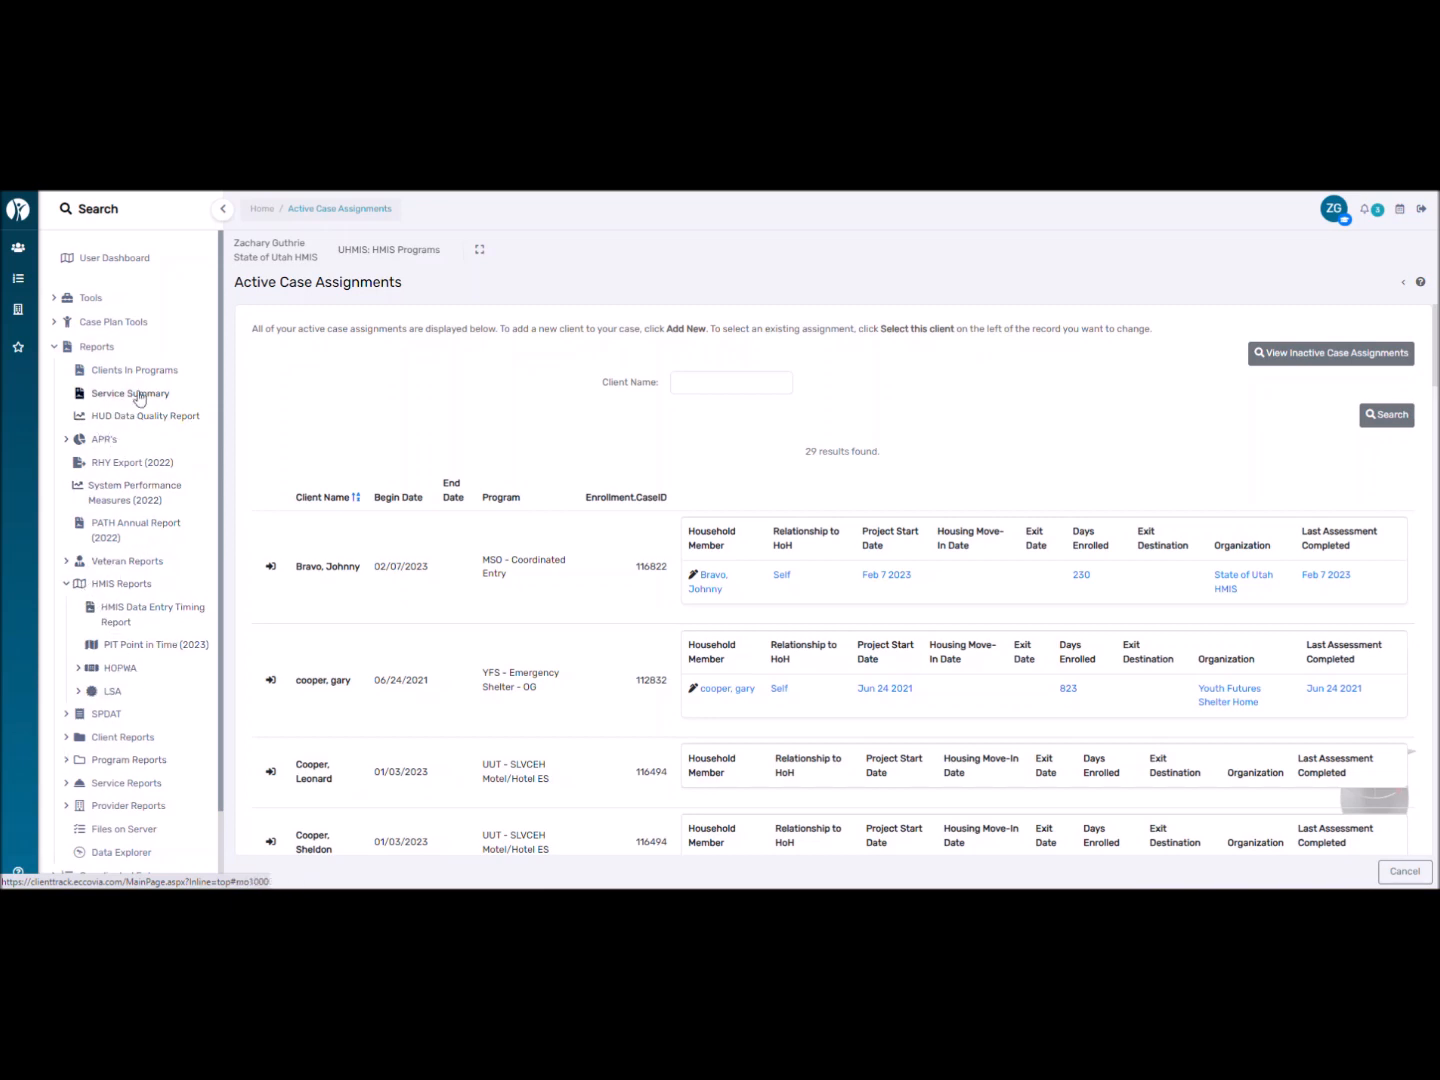
click(96, 347)
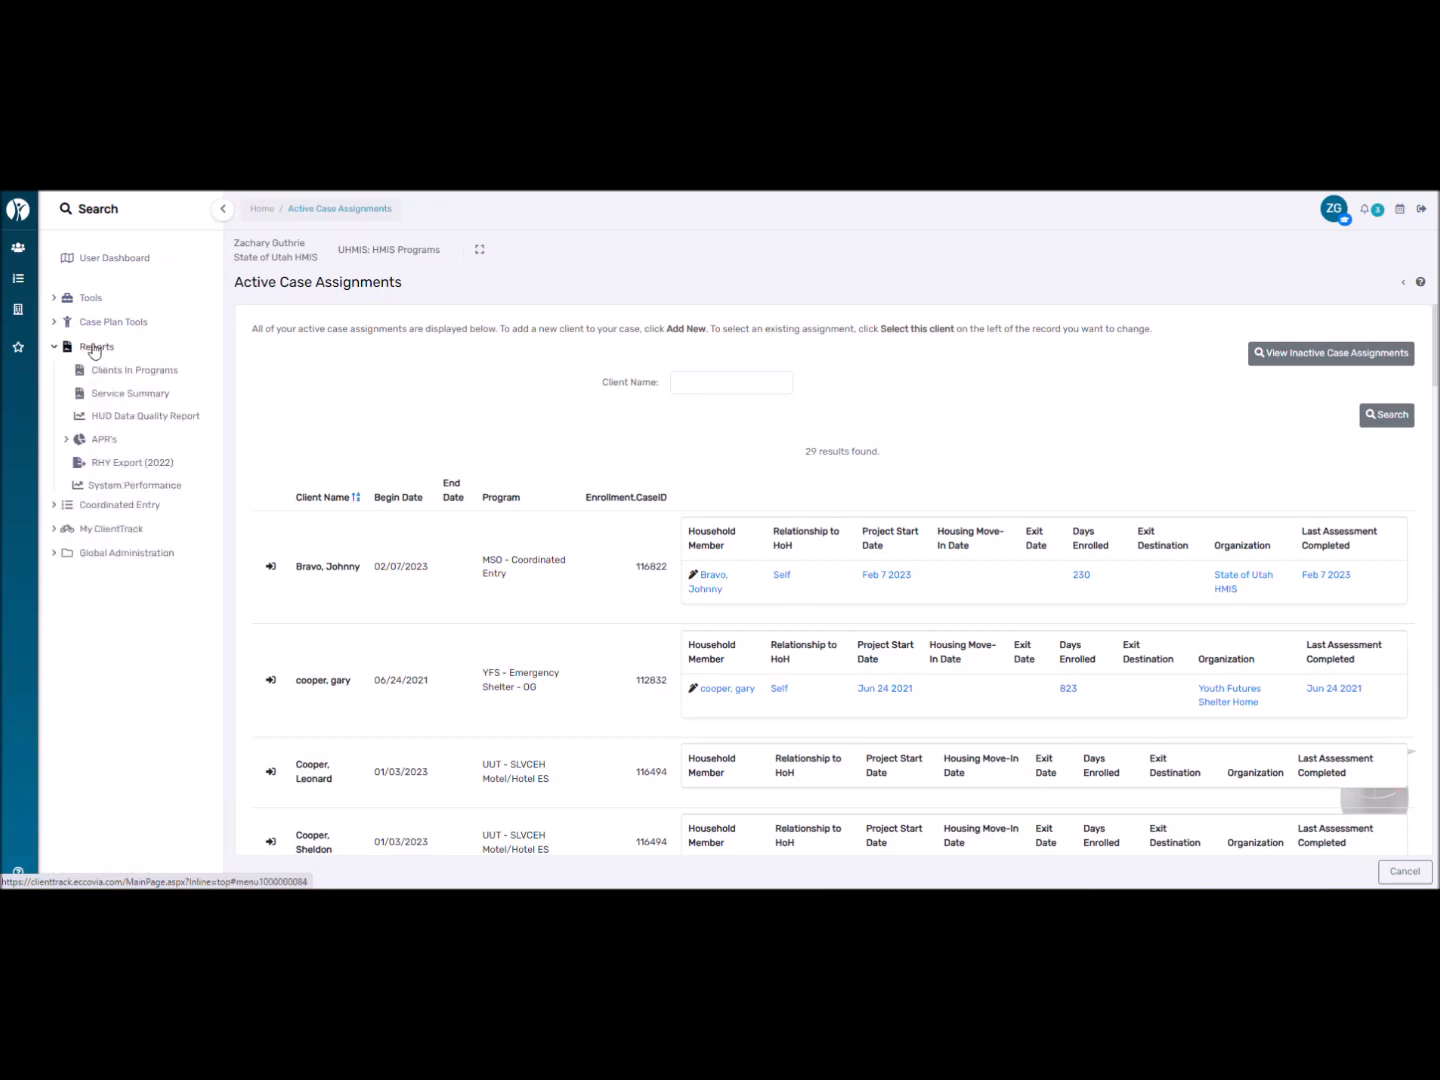
click(104, 438)
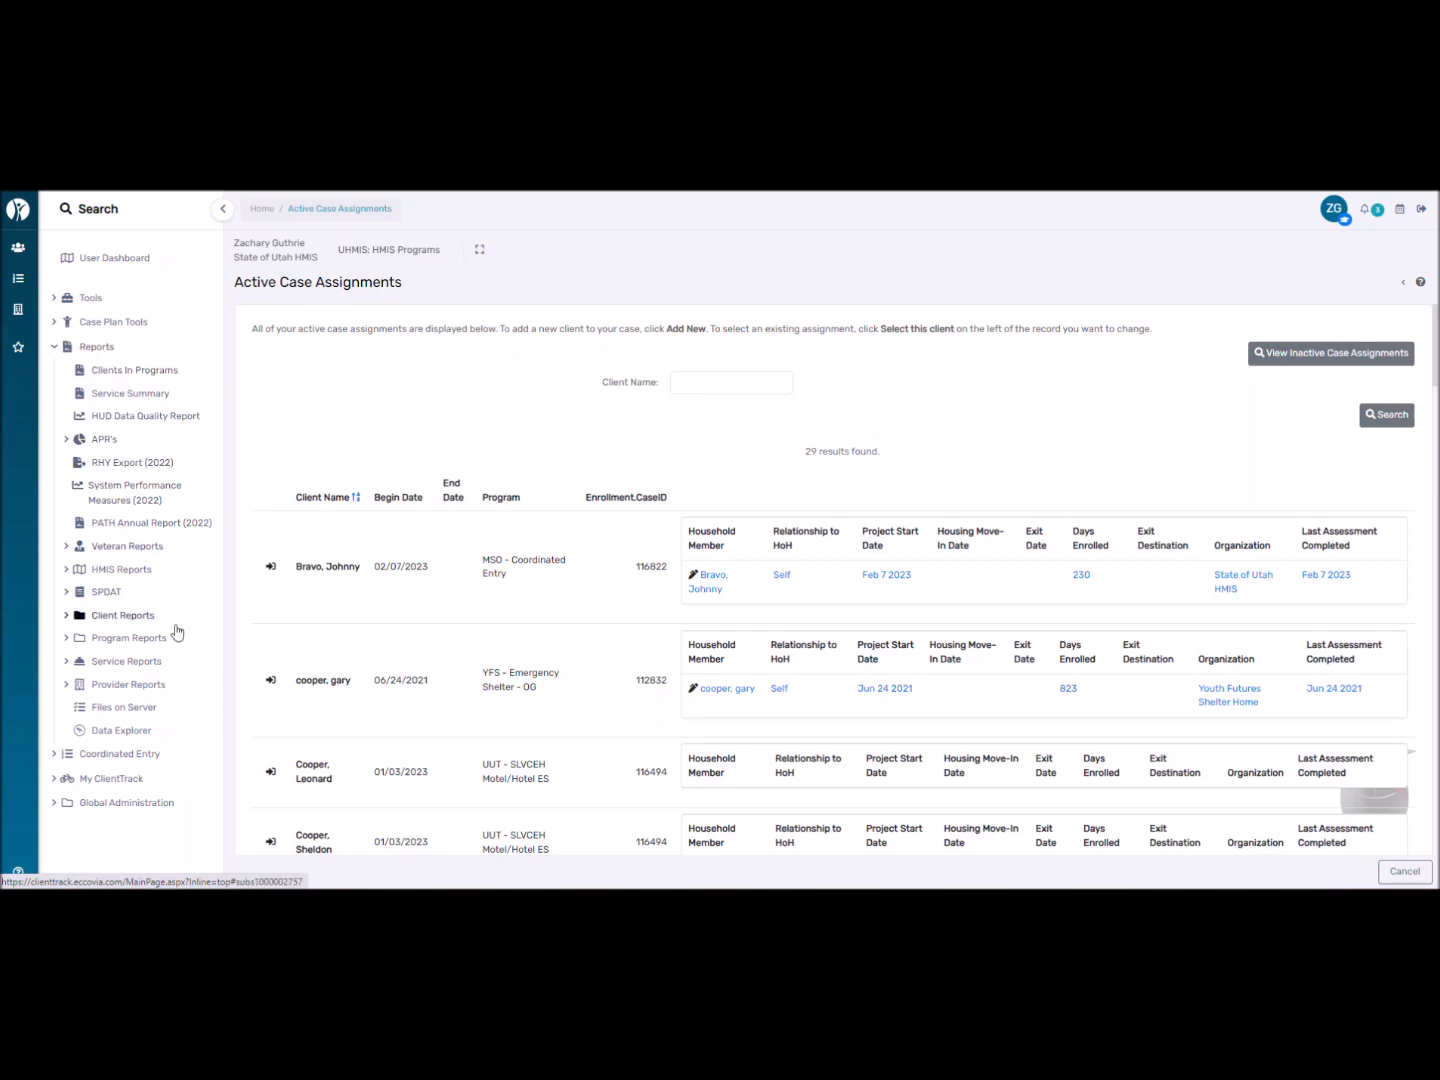
click(85, 346)
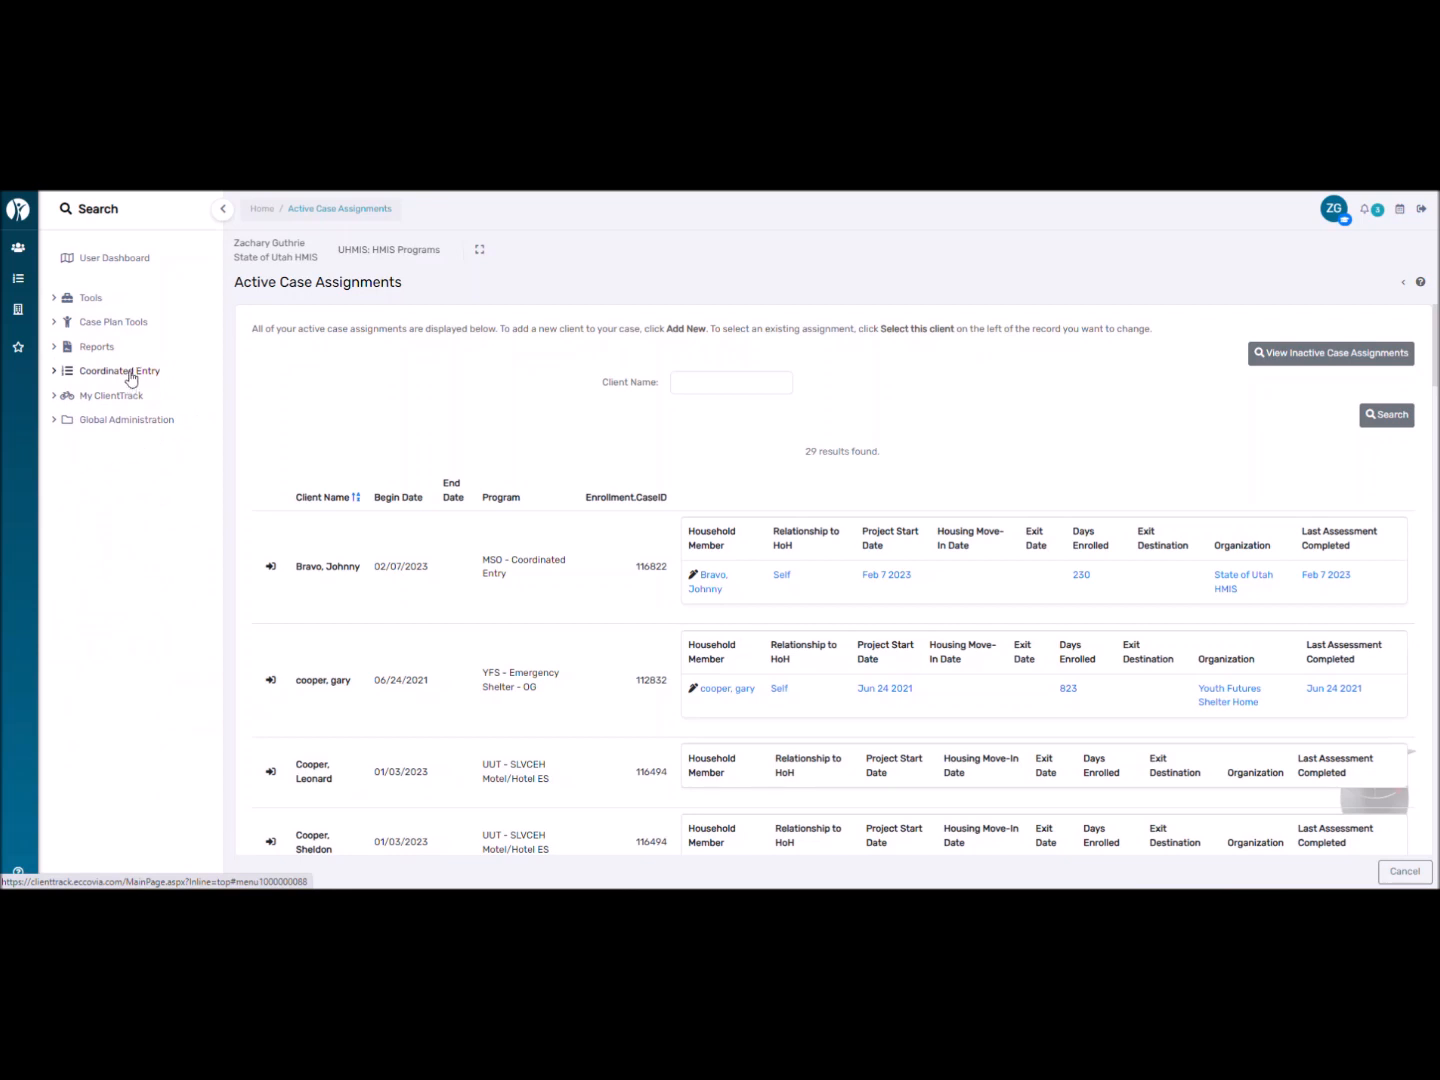
click(130, 374)
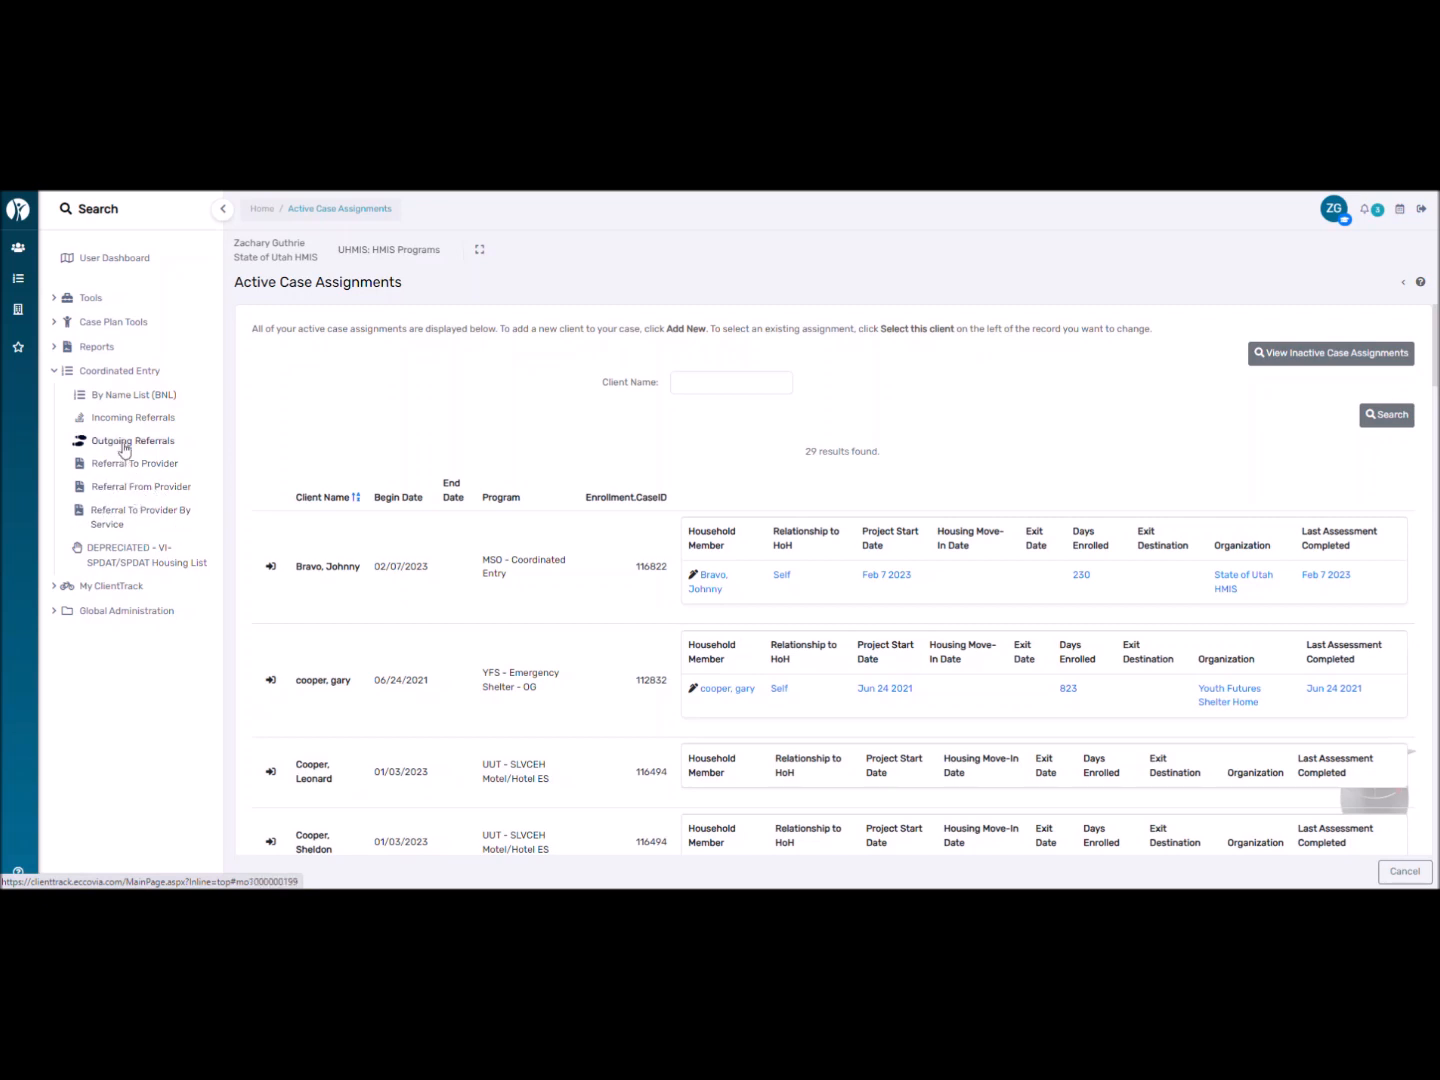
click(100, 371)
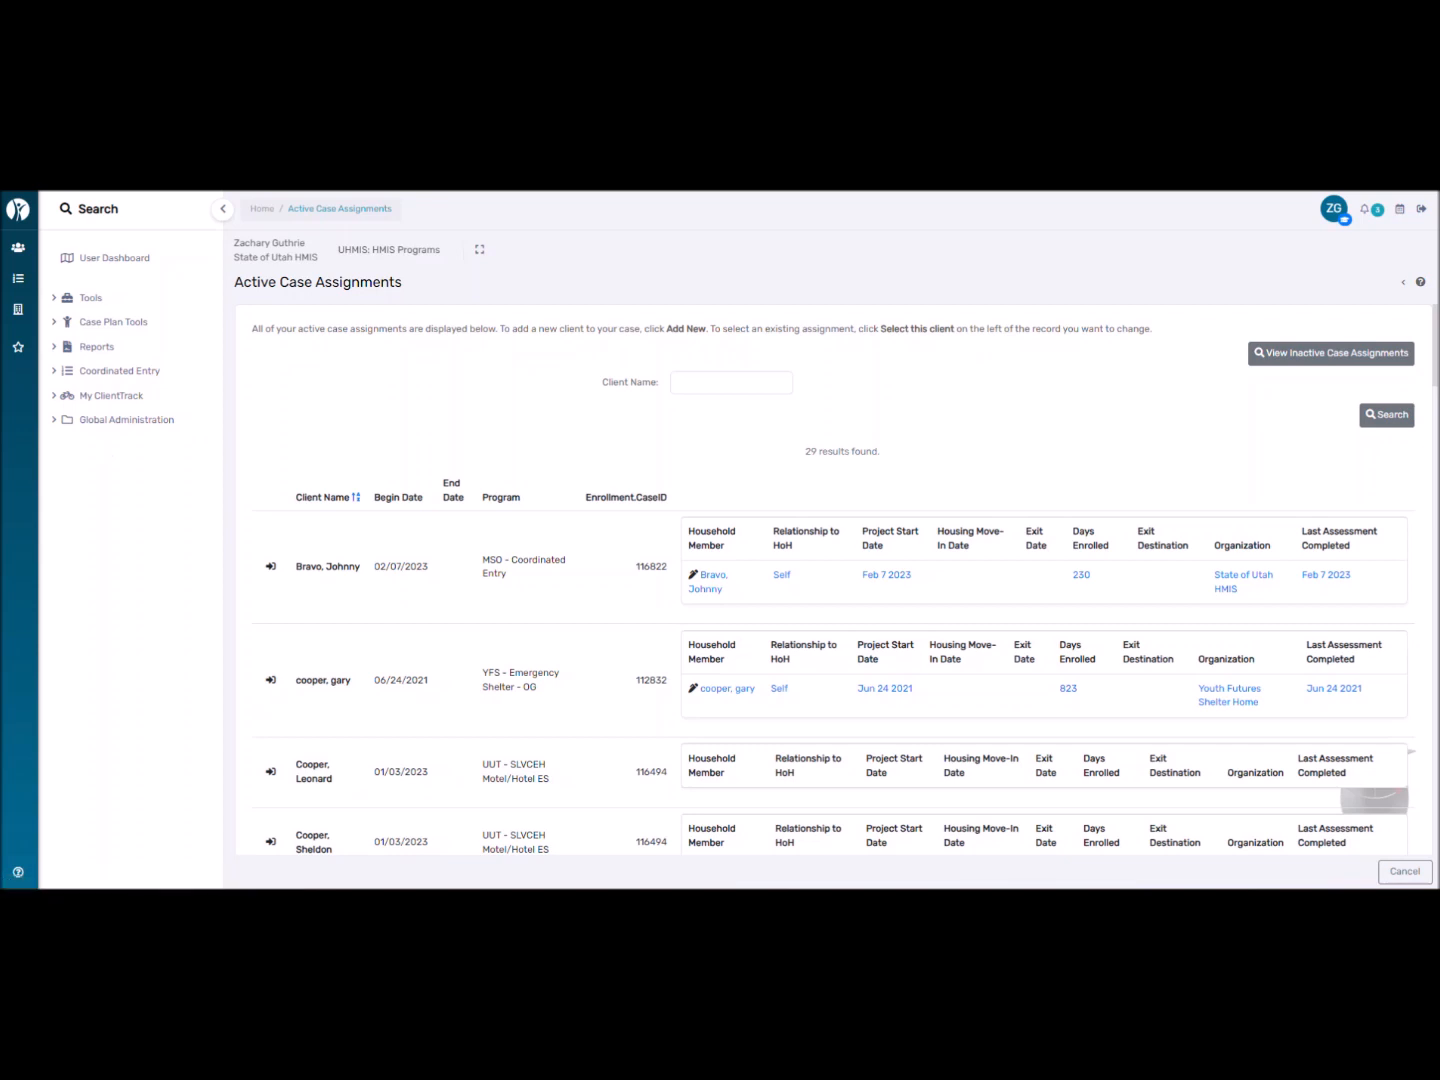
Go to the Clients area and open the blank Find Client search form.
click(18, 250)
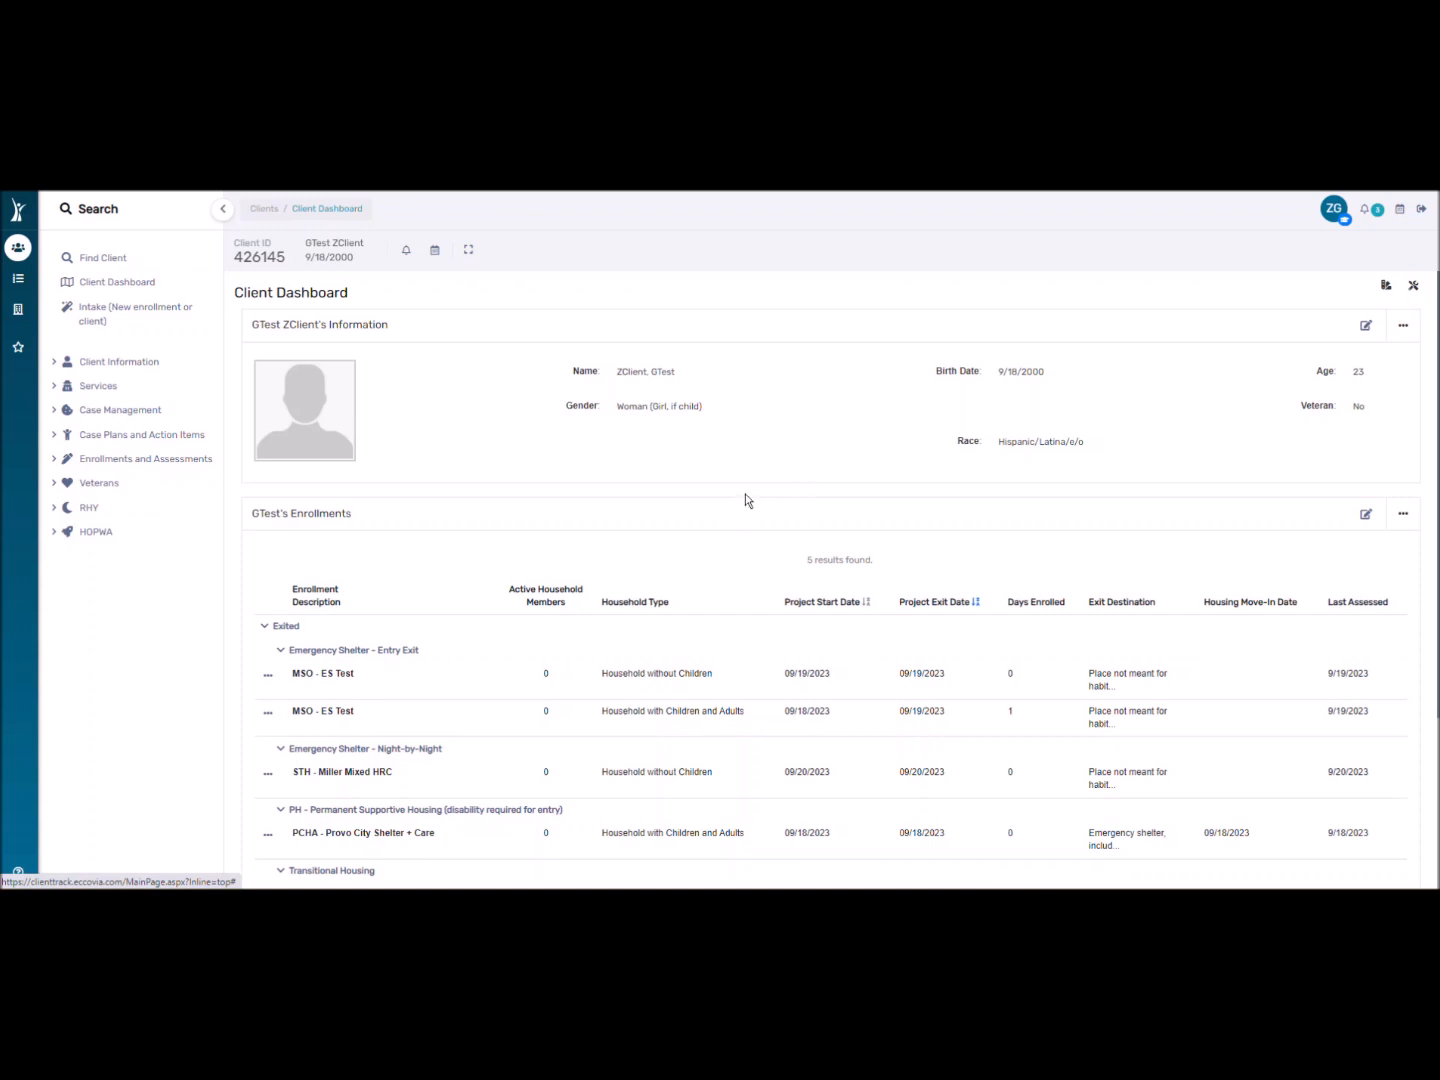
click(95, 259)
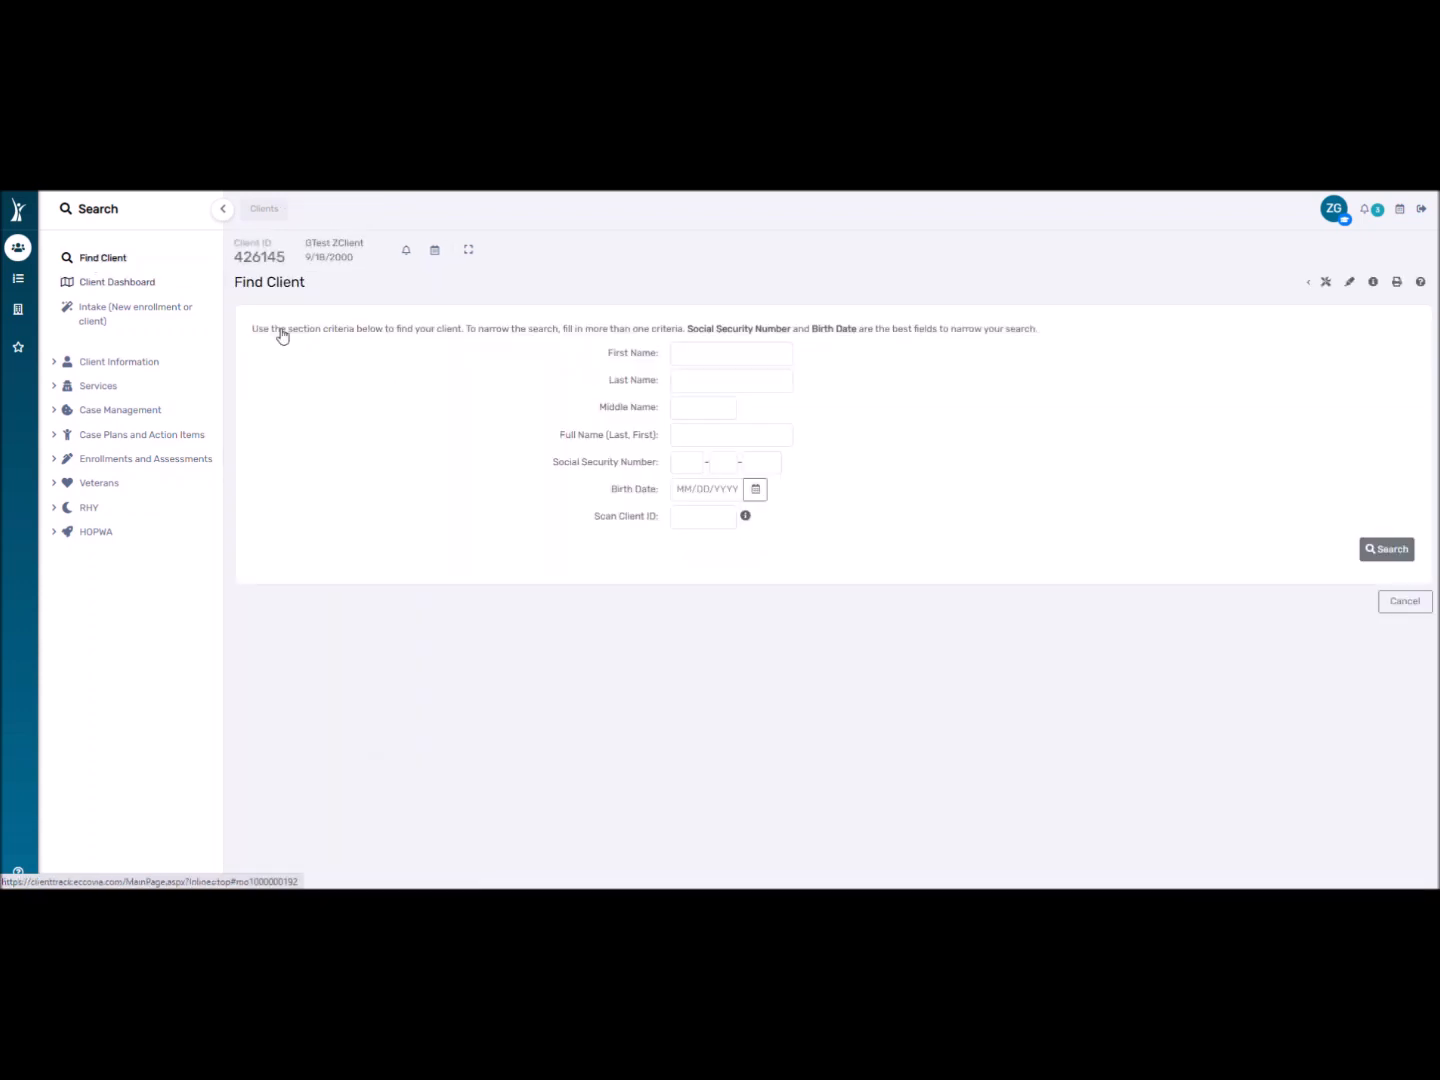
click(685, 353)
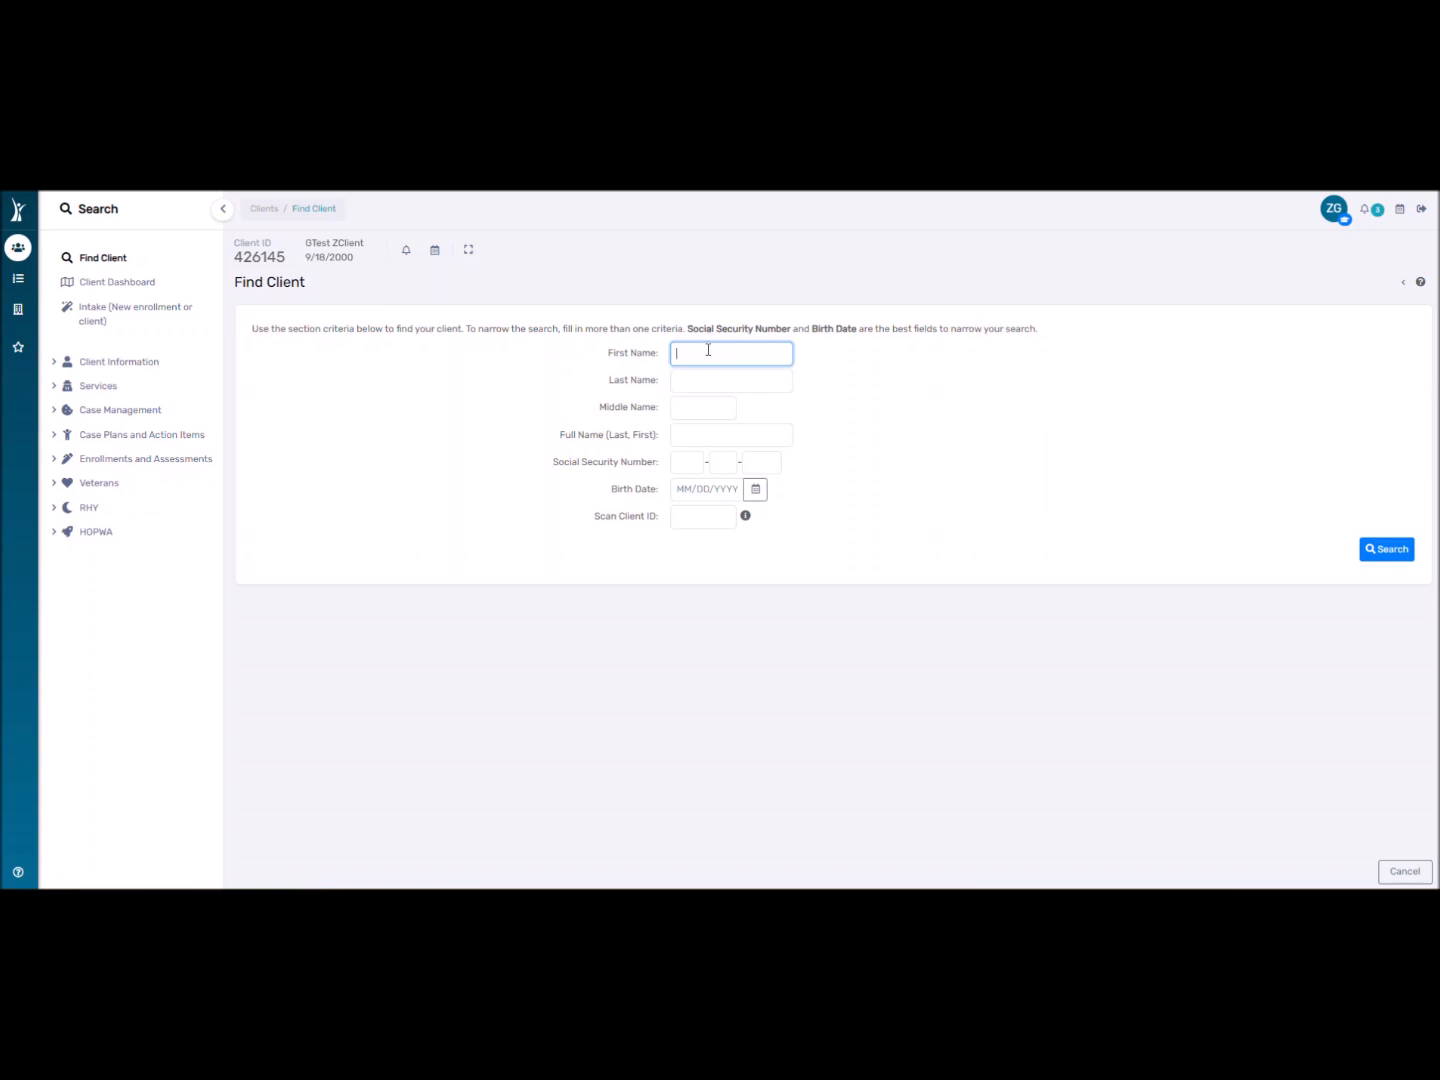
Search clients by the entered first and last name, finding 47 matches.
text(r)
key(Tab)
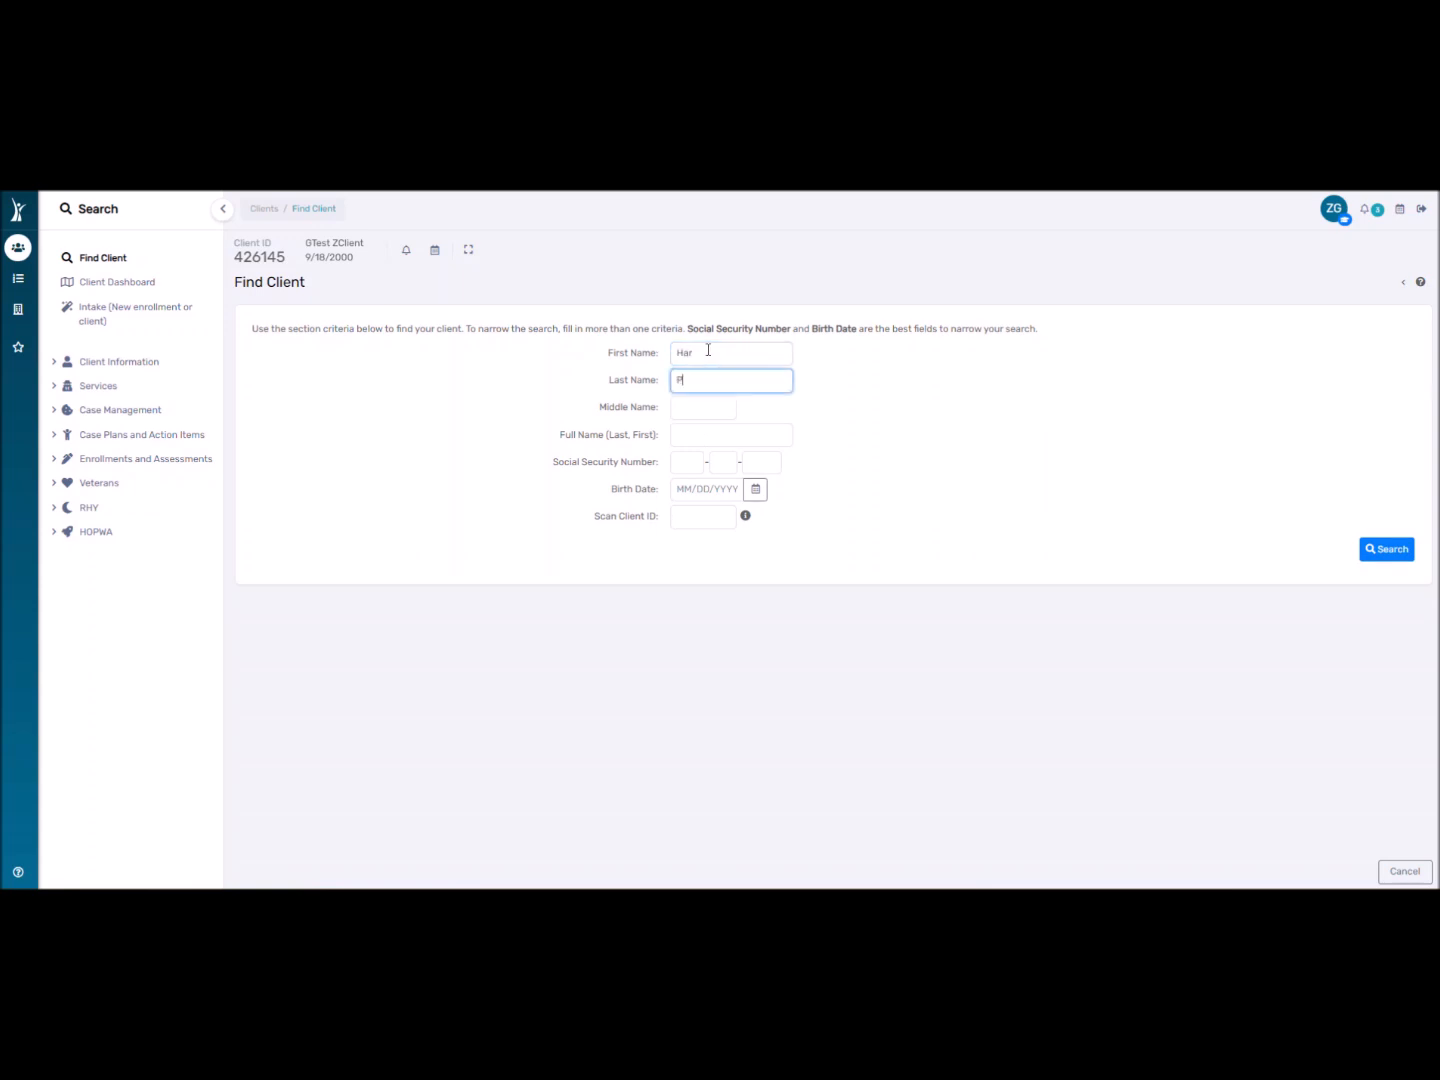
key(Return)
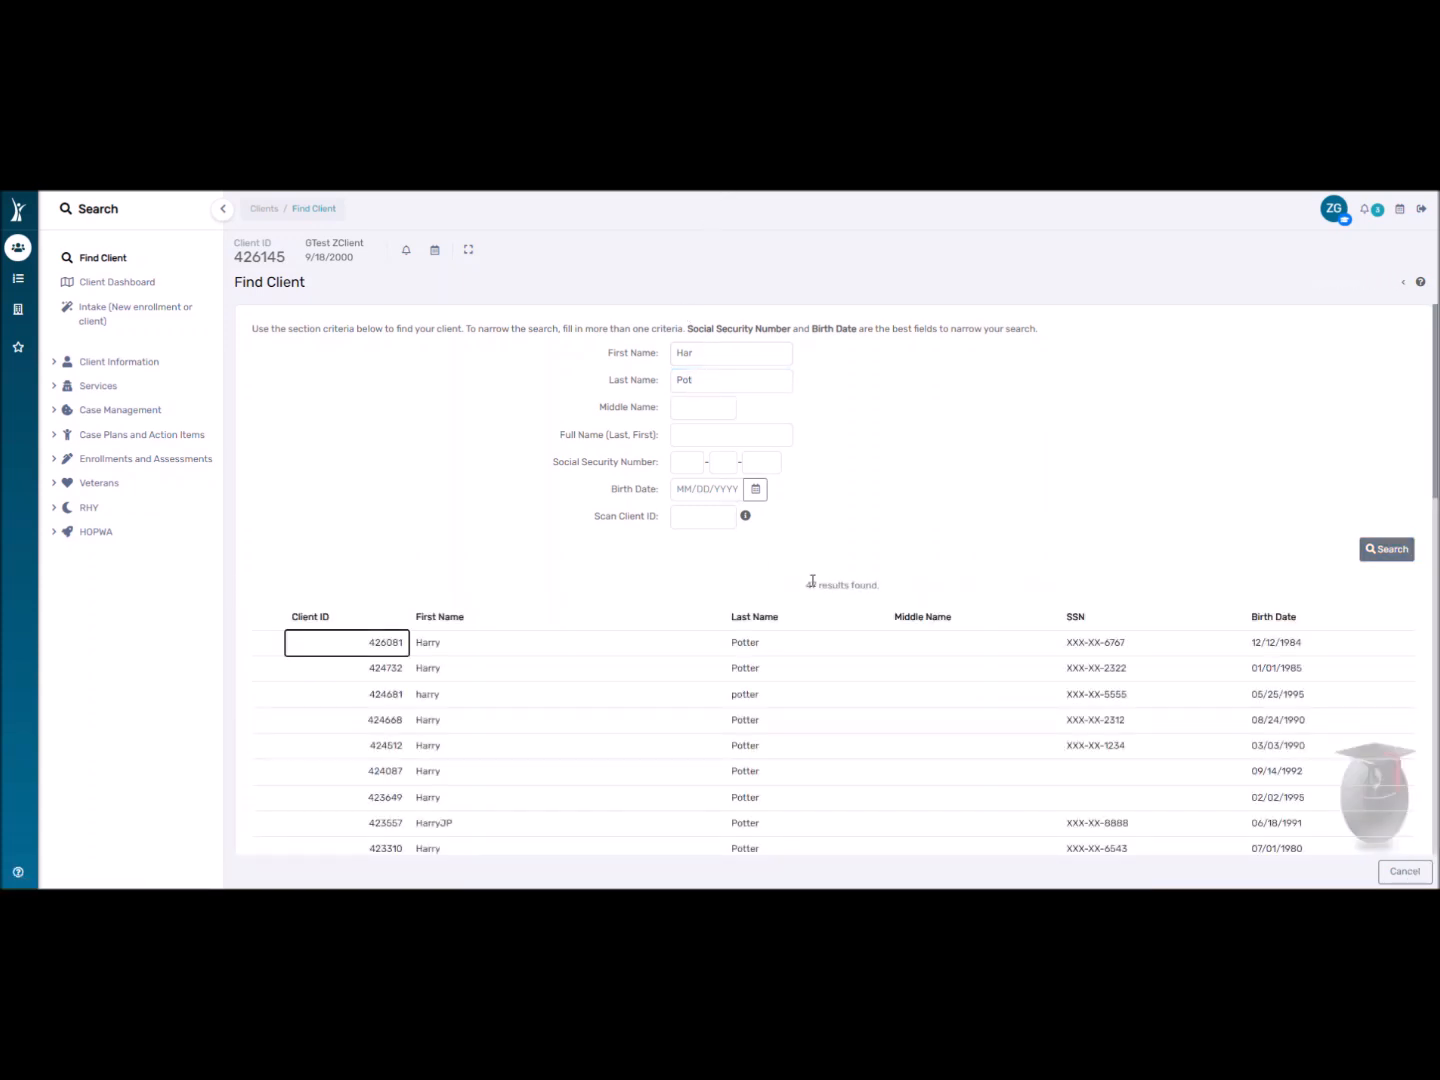
drag(807, 587, 905, 597)
click(864, 509)
Clear both names and search by a test Social Security Number instead, returning 984 clients.
click(675, 378)
double_click(675, 379)
key(BackSpace)
click(700, 357)
double_click(701, 356)
key(BackSpace)
click(689, 469)
text(111-11-1111)
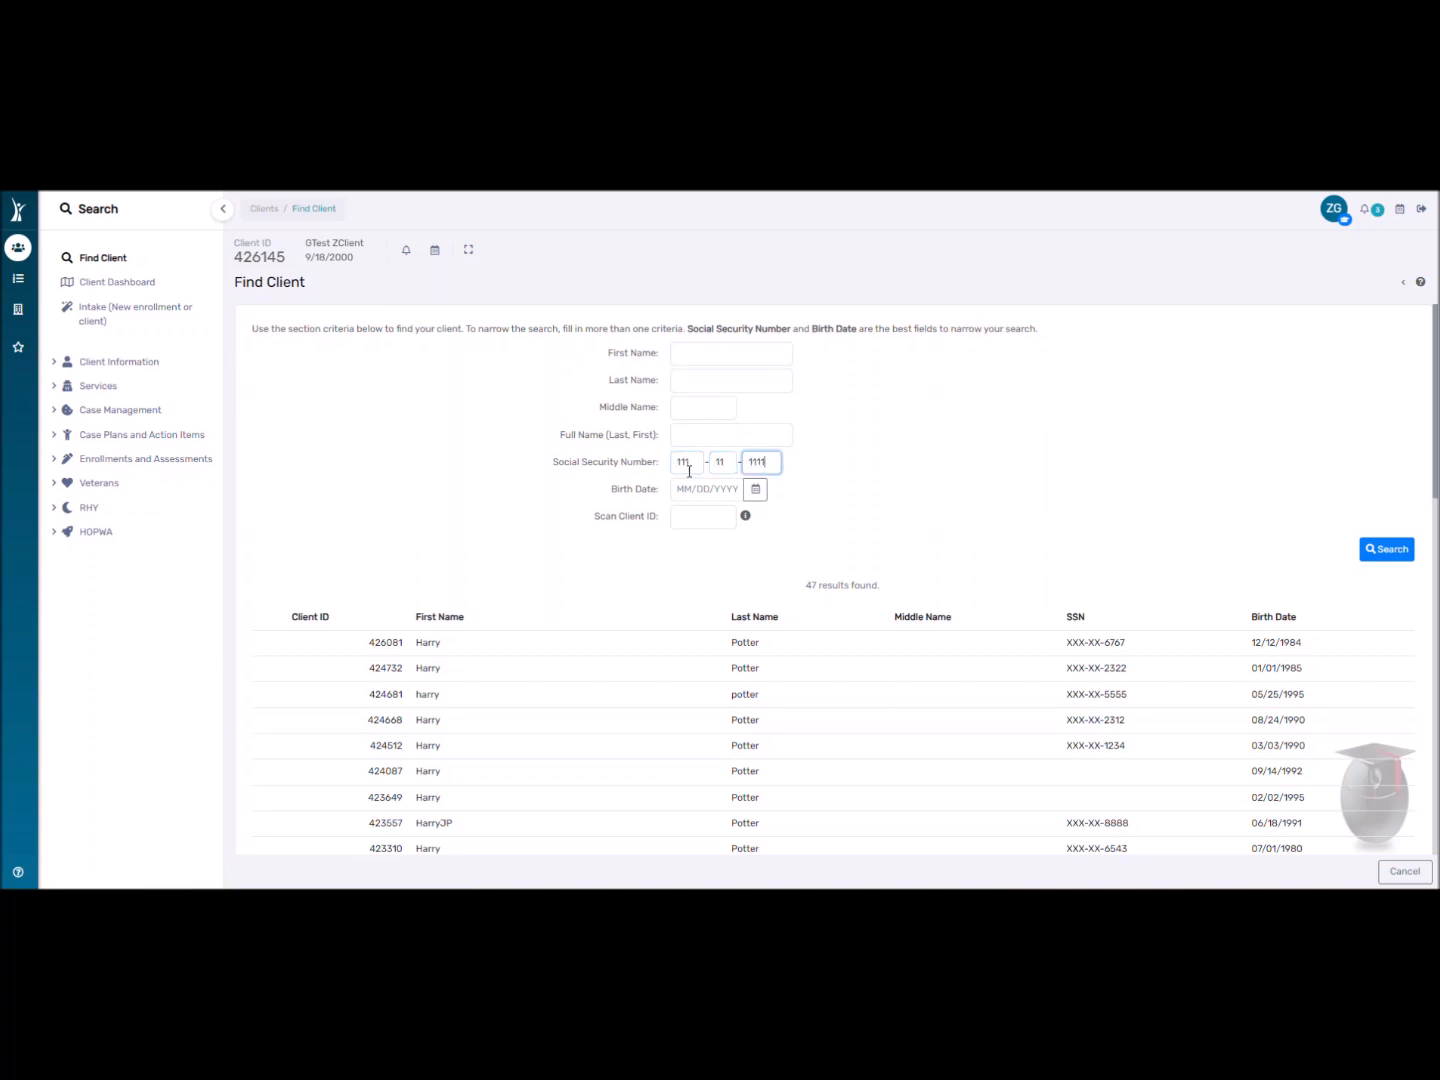
key(Return)
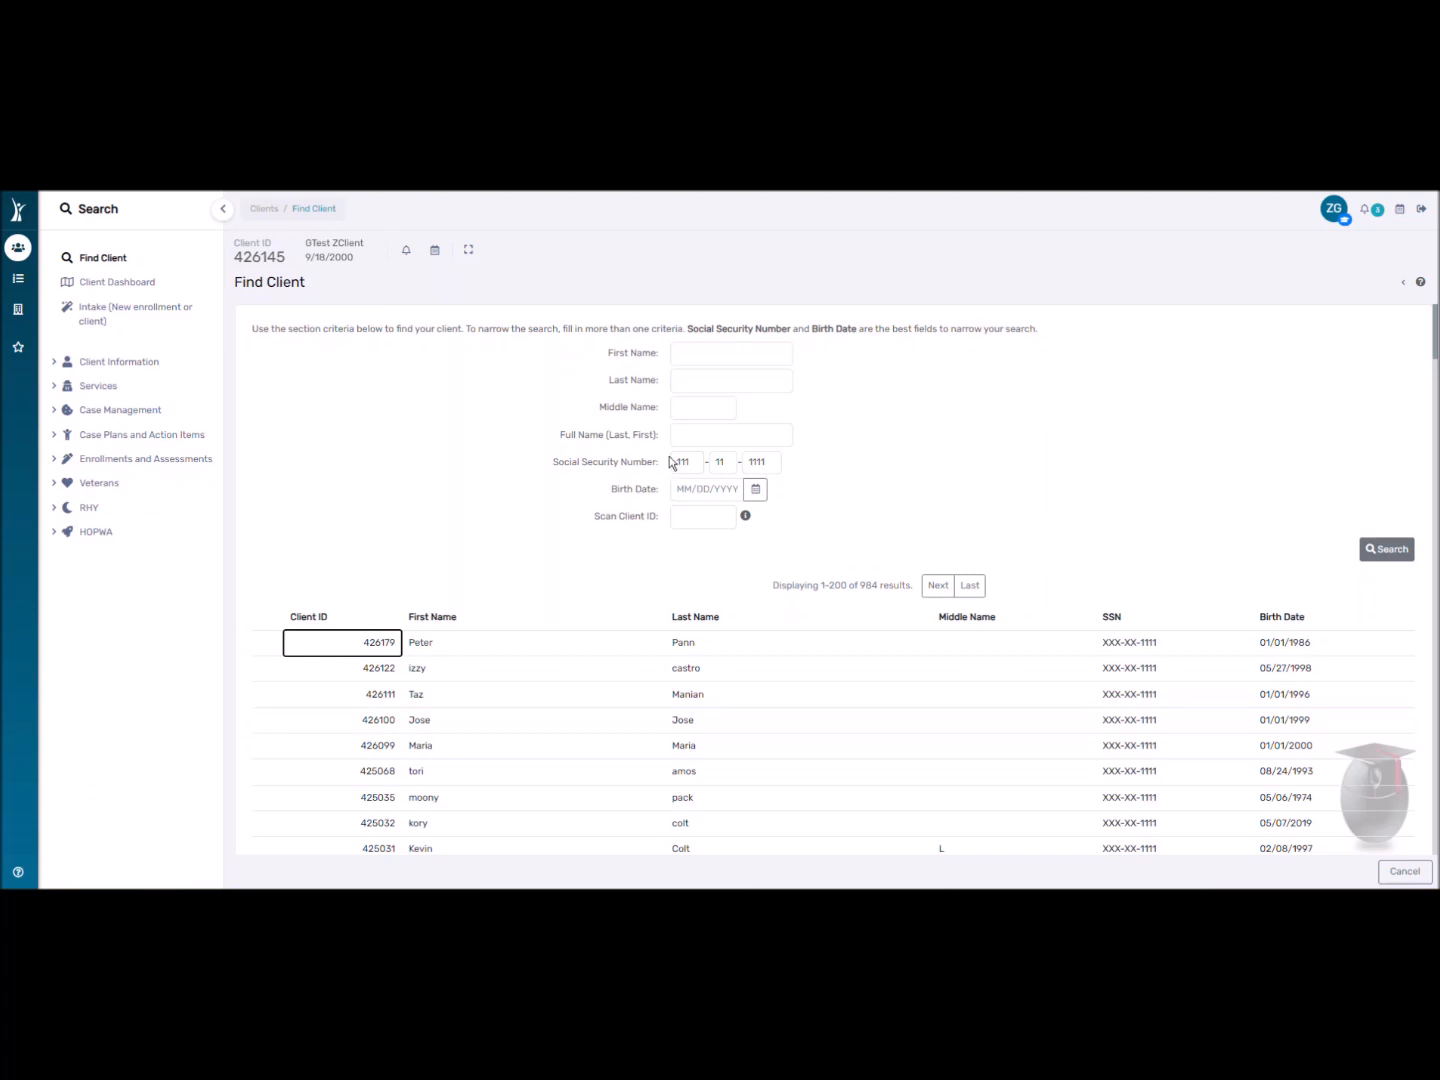
Clear the SSN, try a lookup by a client ID in Scan Client ID, then clear it.
click(700, 352)
click(707, 381)
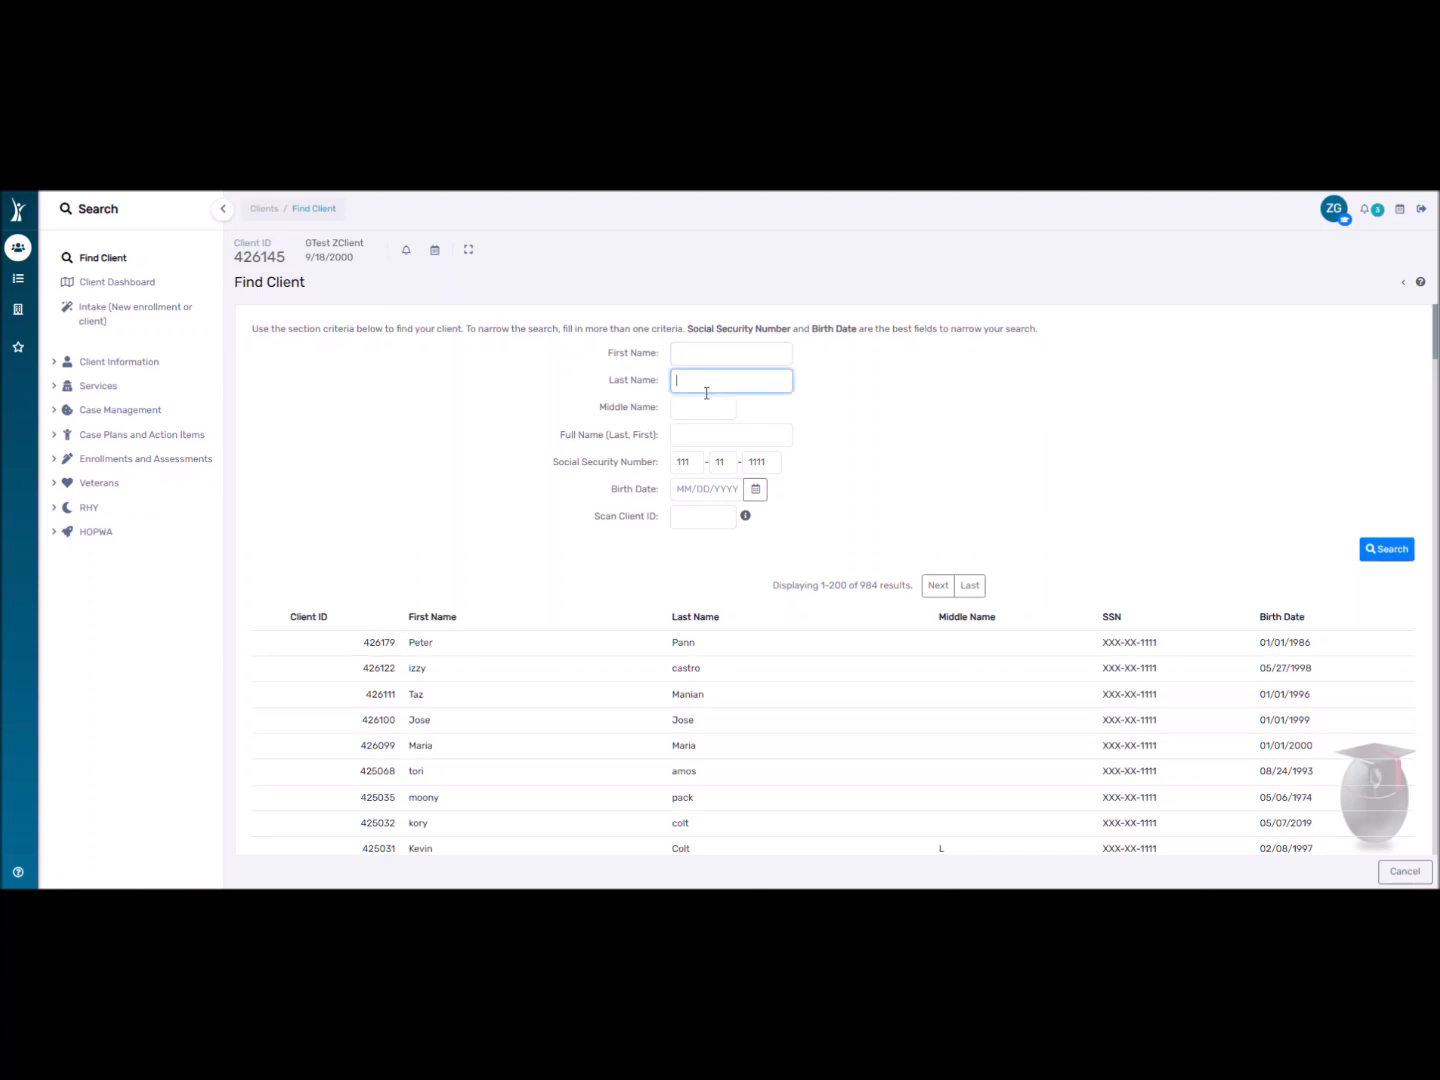
double_click(684, 463)
double_click(774, 463)
key(BackSpace)
key(BackSpace)
key(BackSpace)
key(BackSpace)
key(BackSpace)
key(BackSpace)
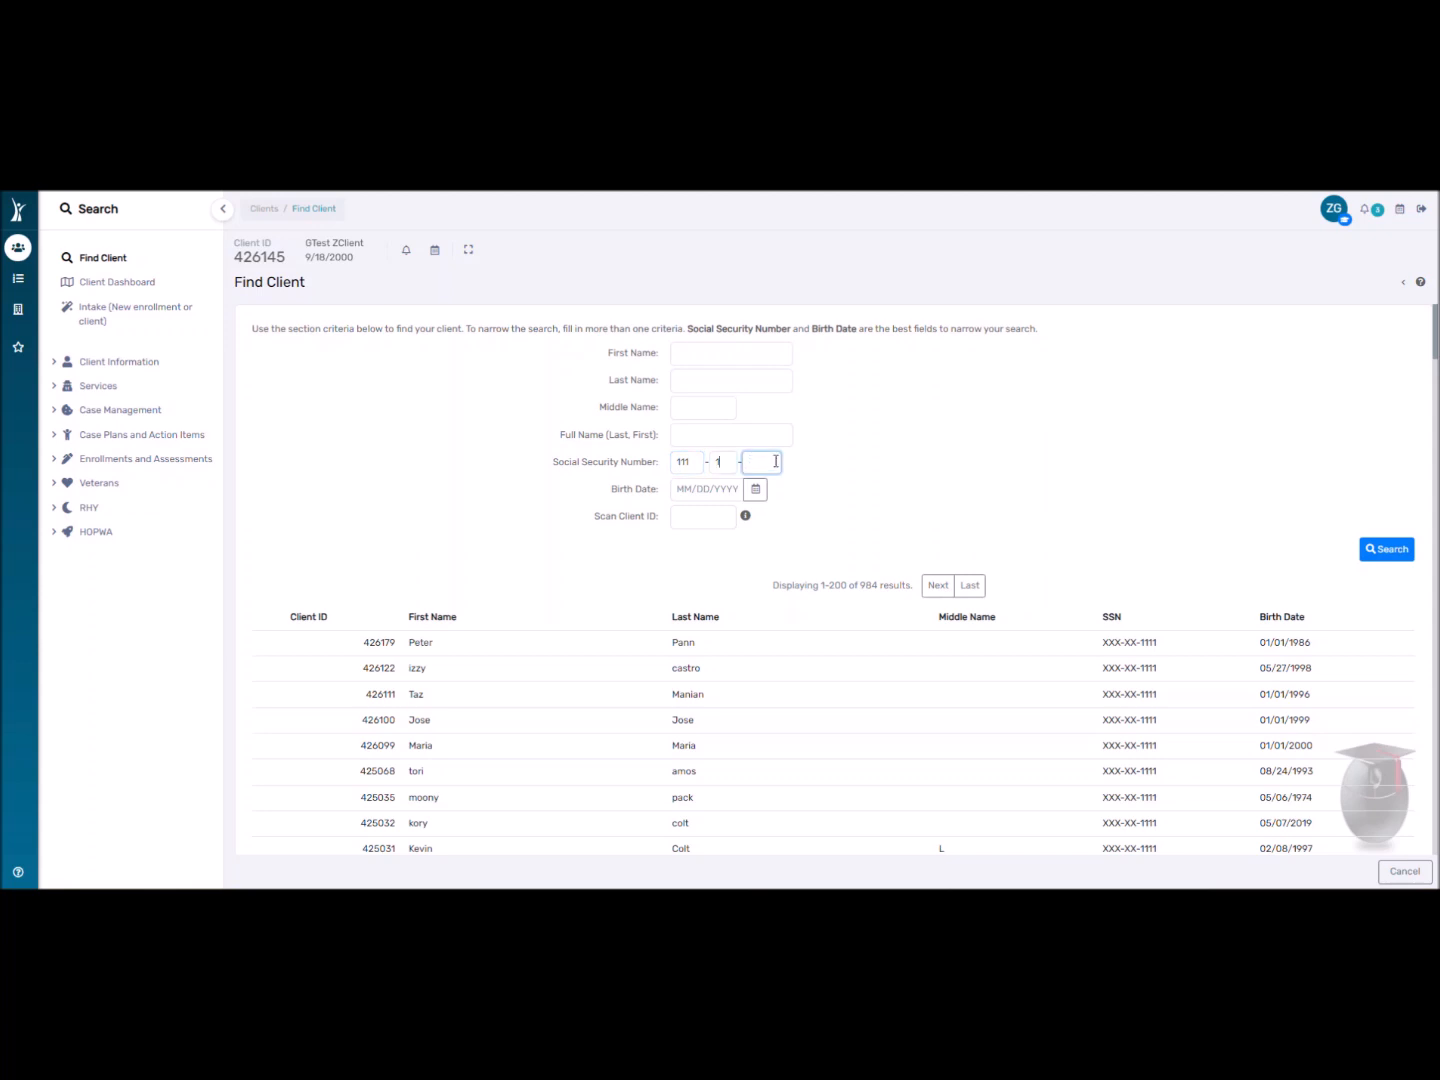
click(661, 519)
text(12345)
key(Return)
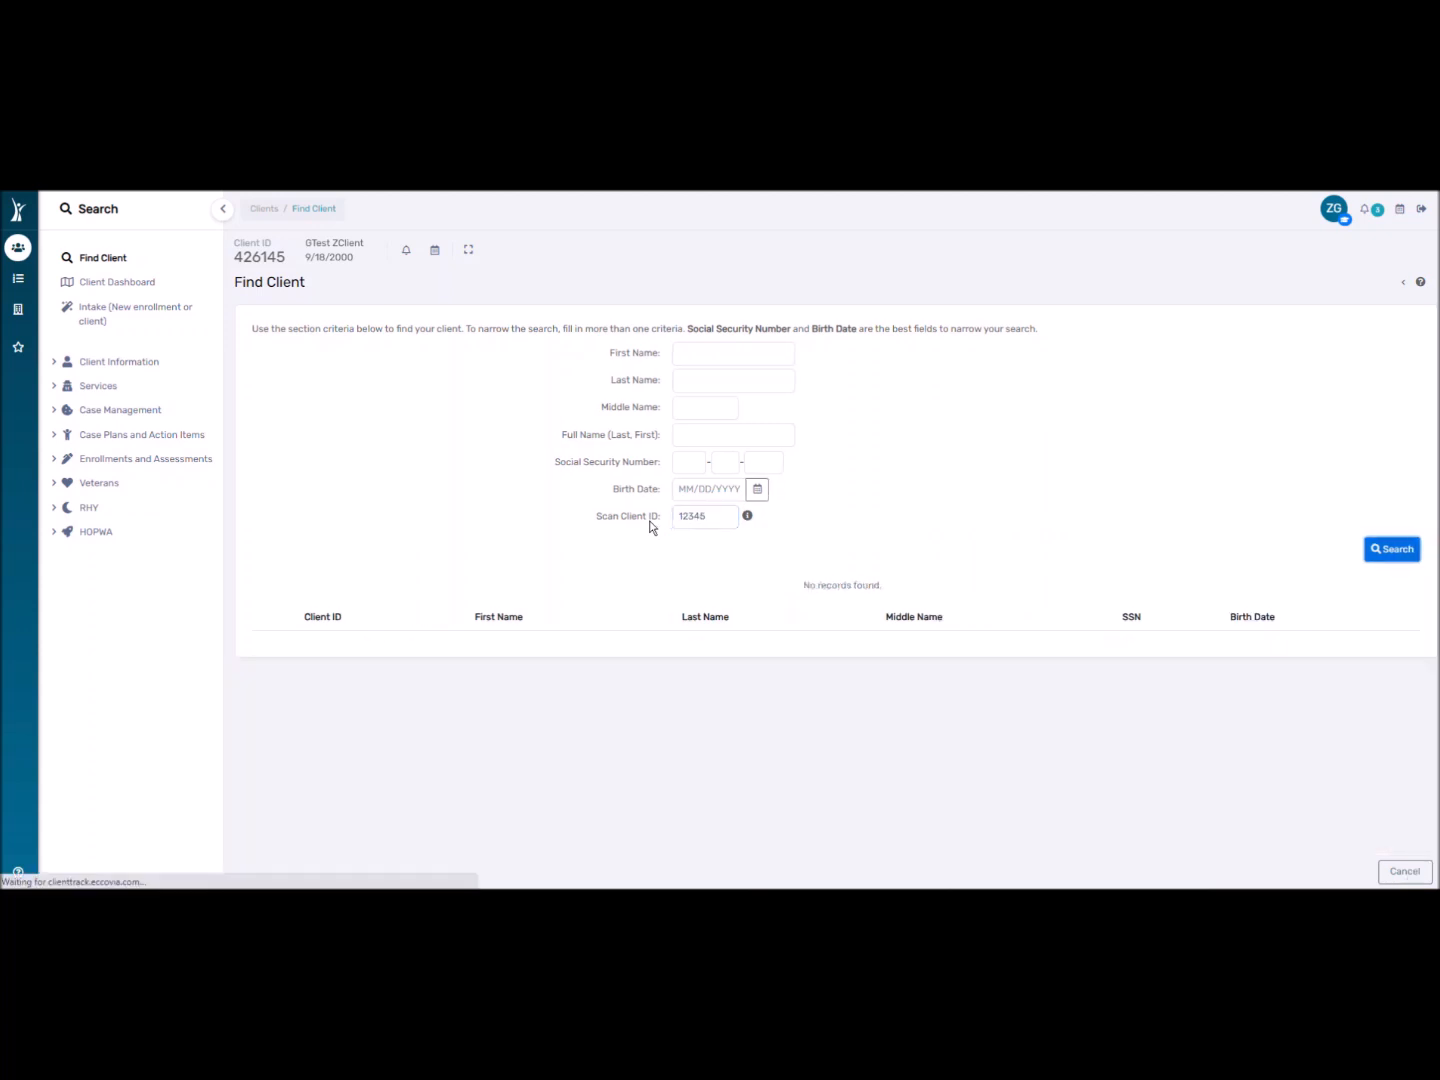
double_click(688, 517)
key(BackSpace)
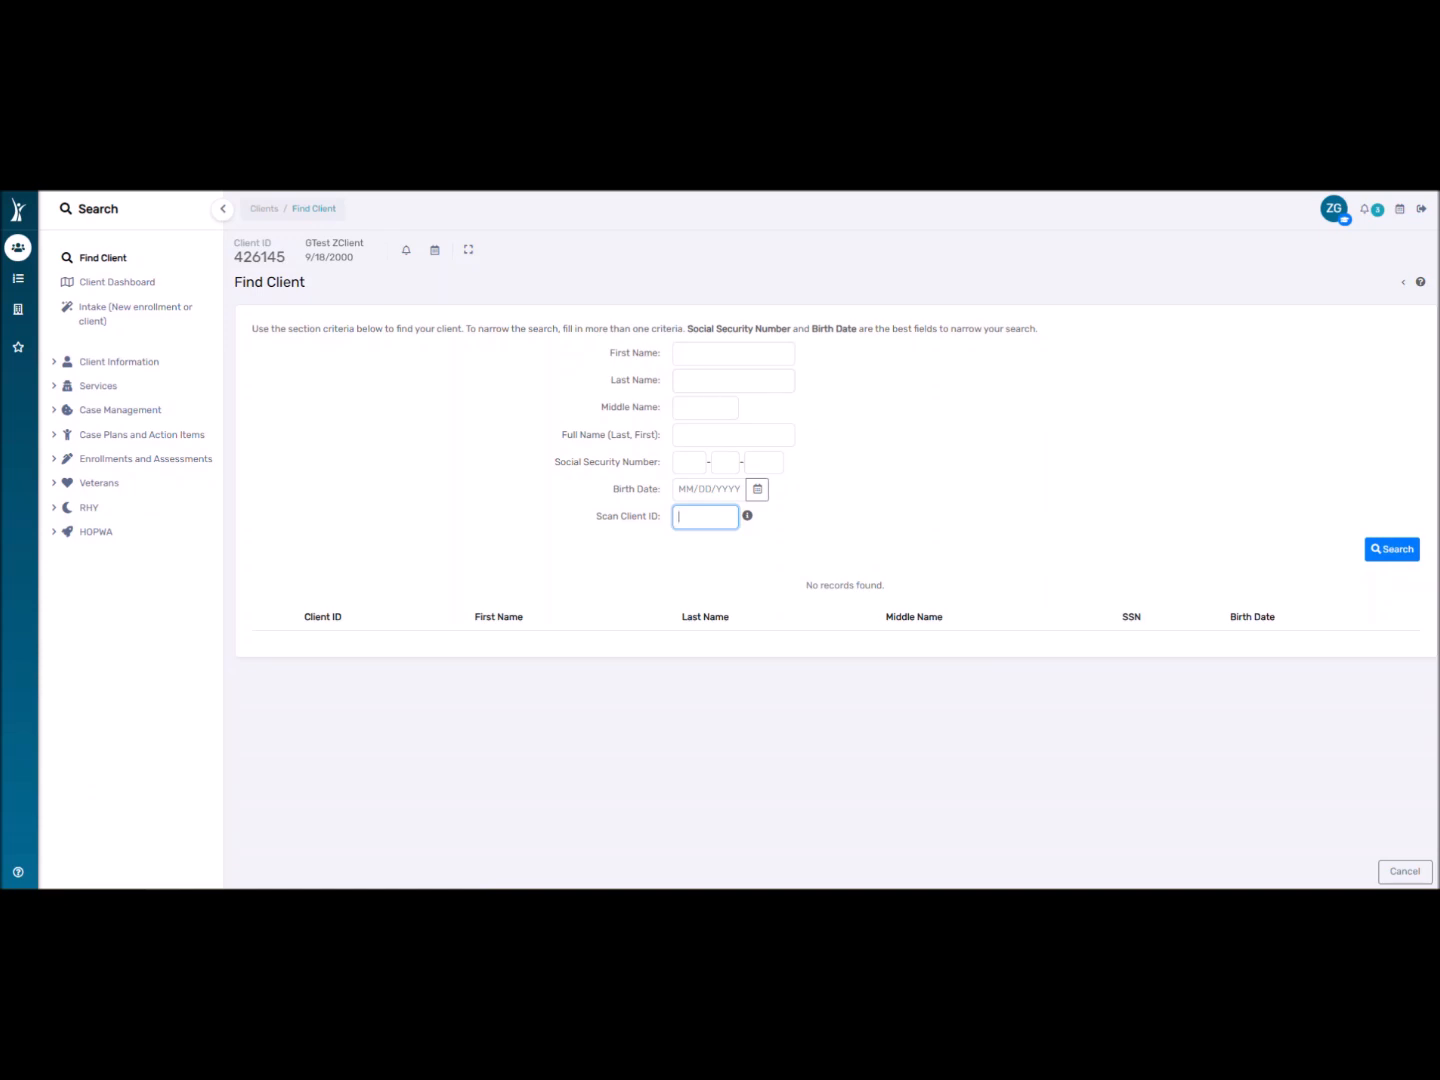
Cancel the search and return to the test client's Client Dashboard.
click(1418, 877)
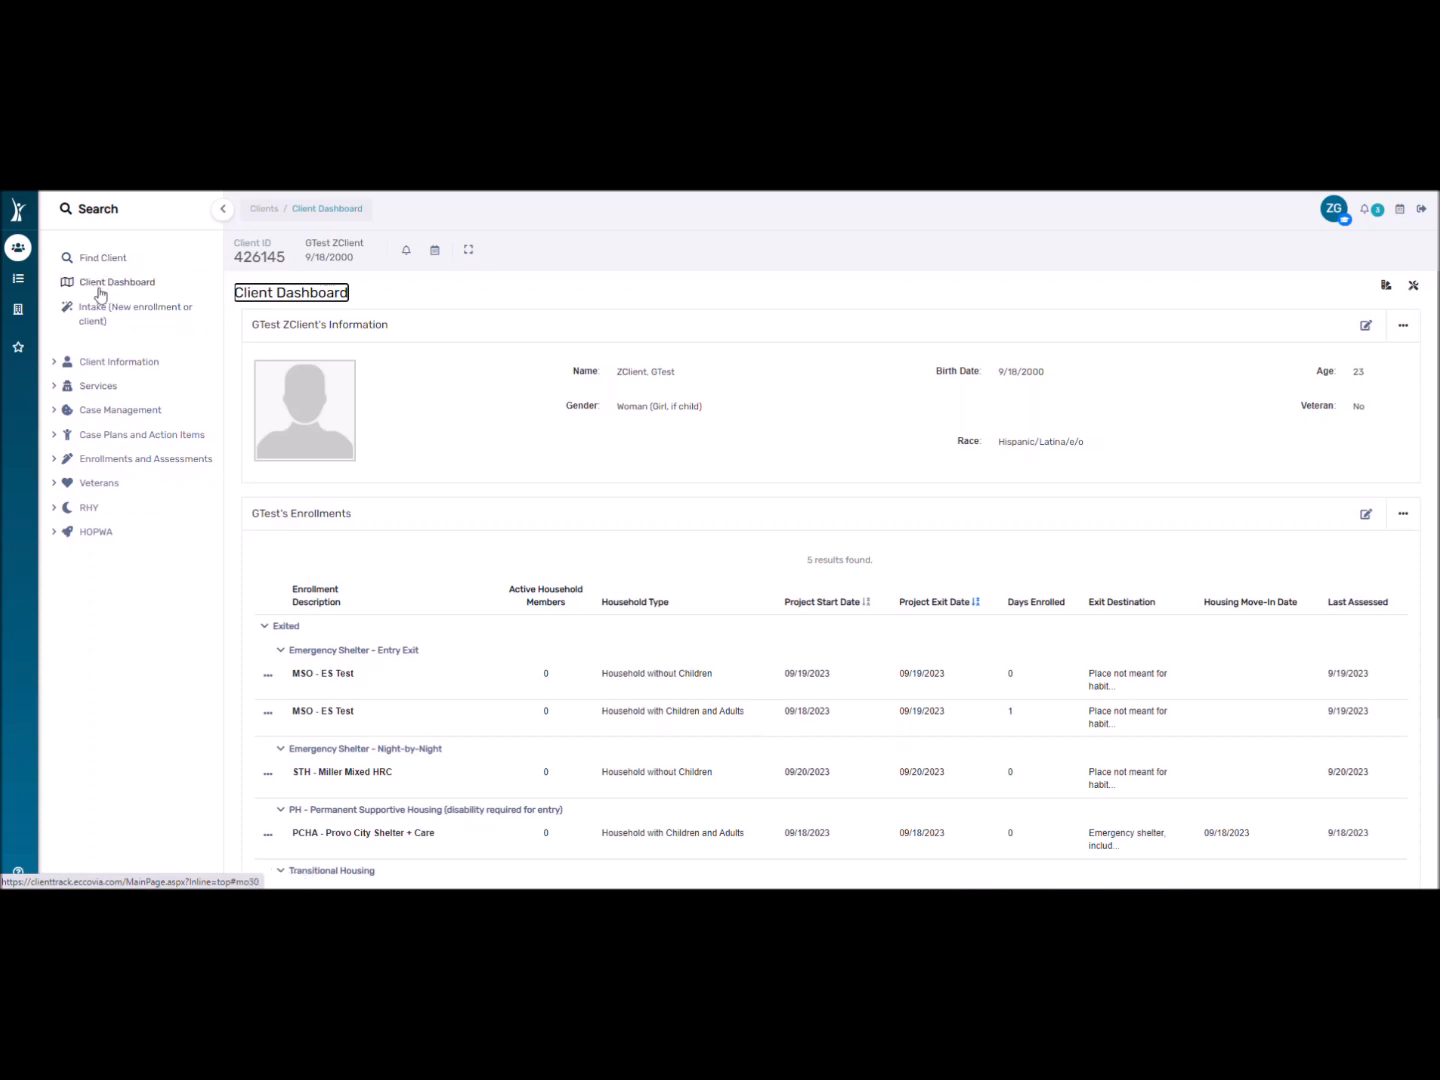
click(100, 293)
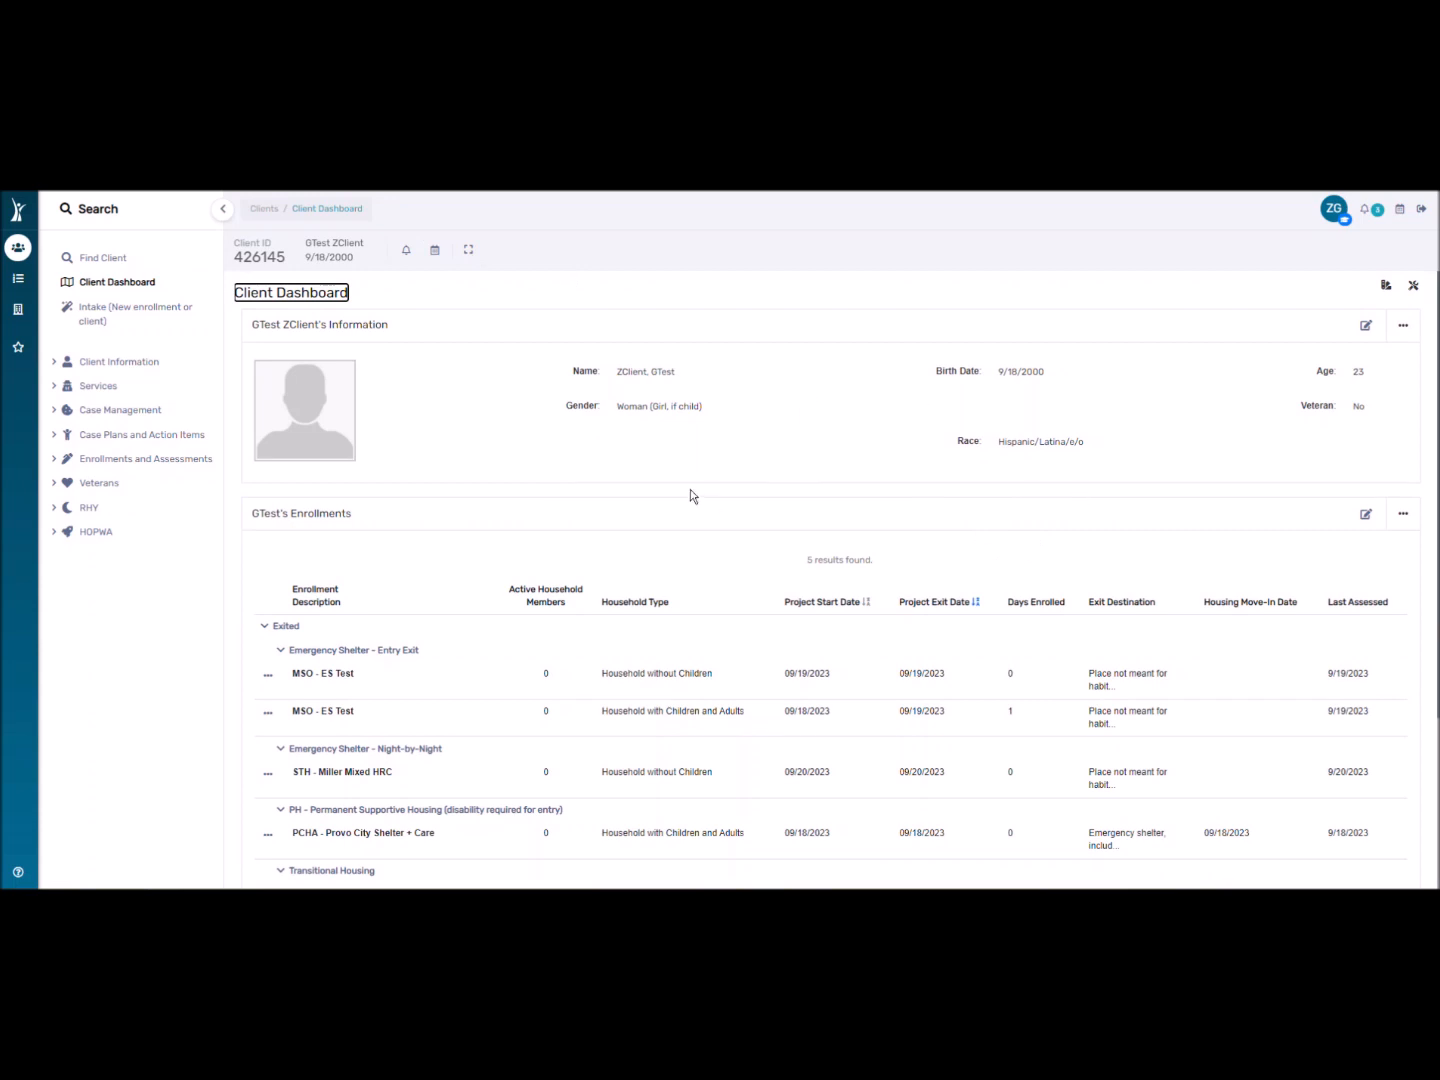
scroll(439, 530, down, 3)
scroll(698, 419, up, 3)
Point out the client's ID number and information summary on the dashboard.
drag(237, 255, 293, 270)
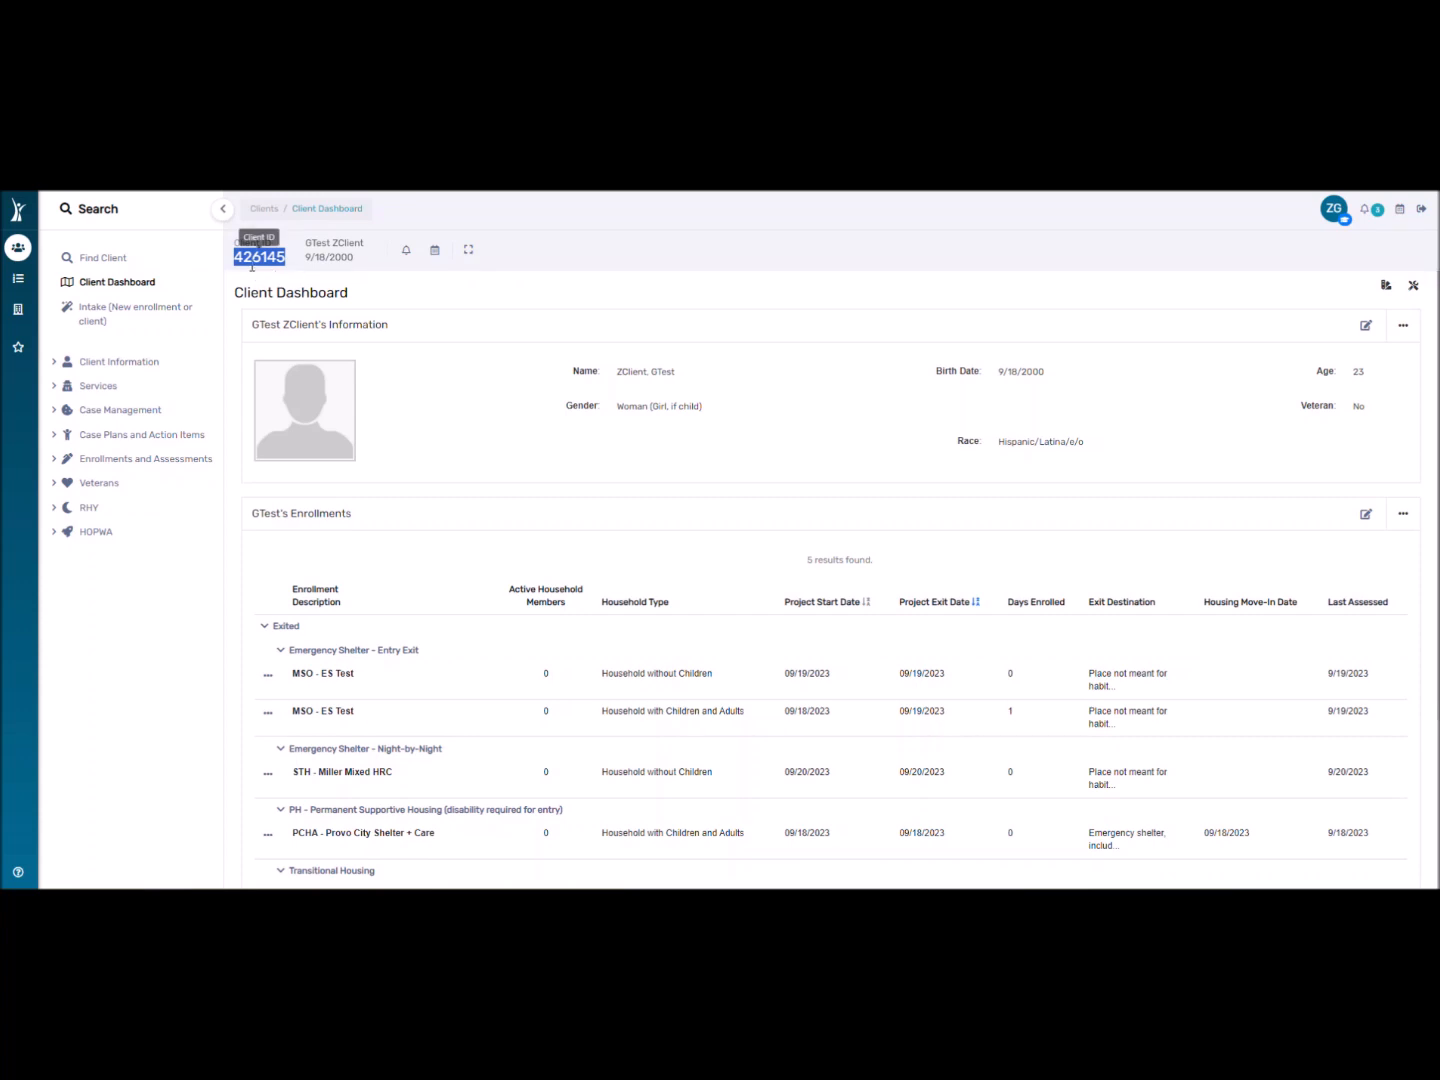
click(280, 279)
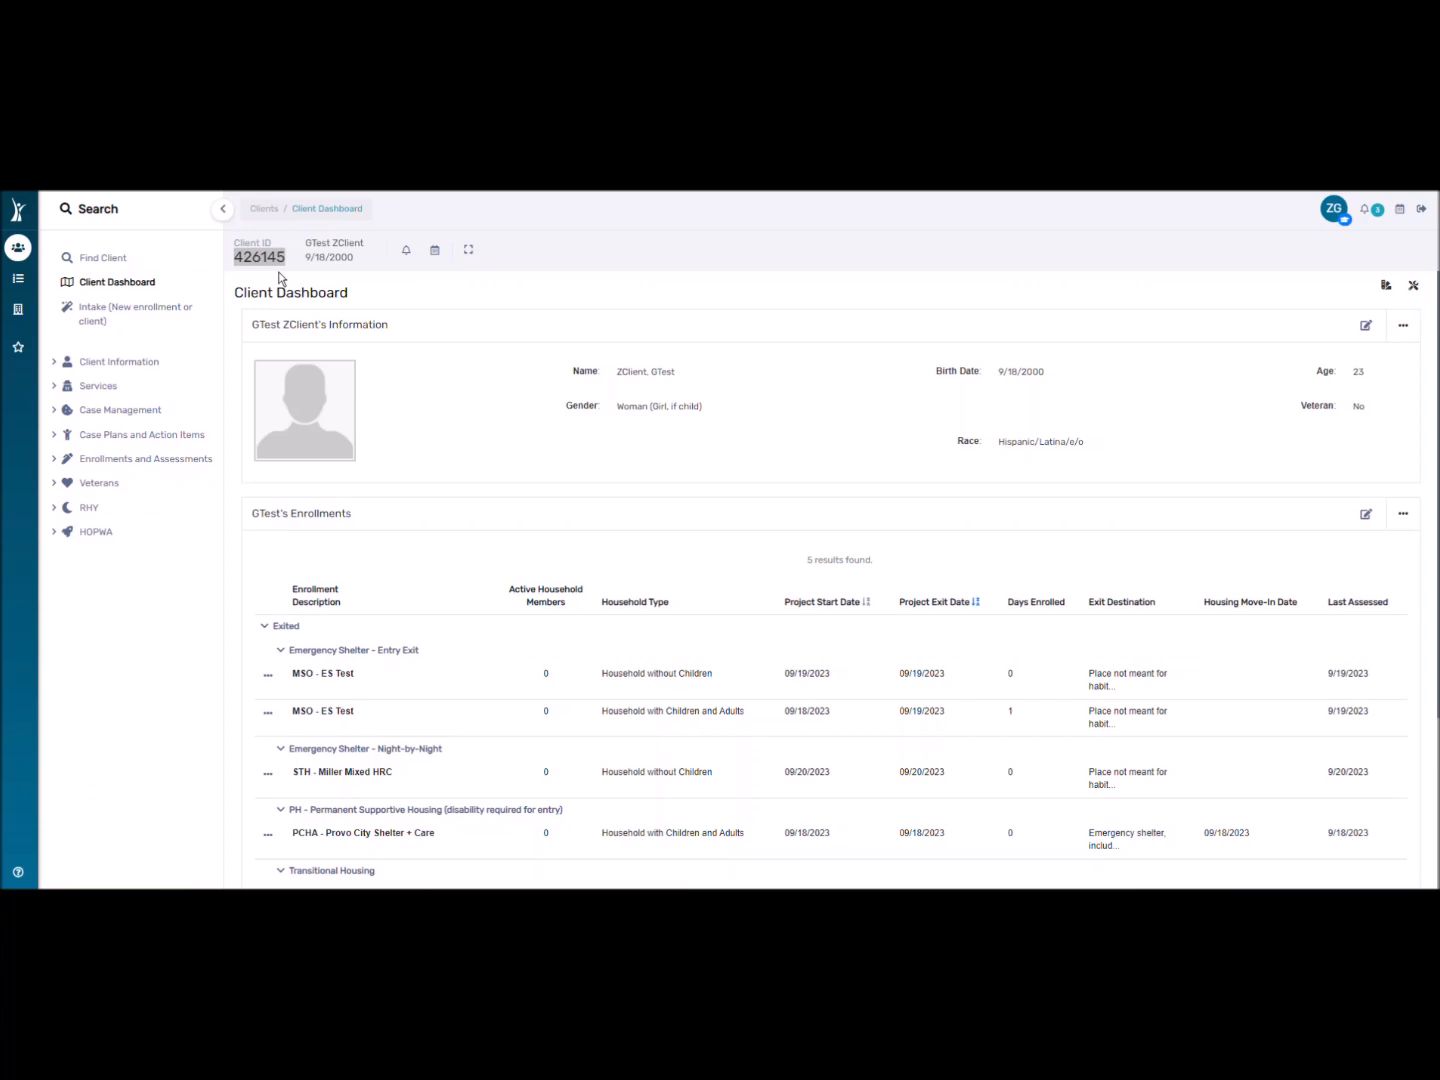
click(276, 292)
drag(246, 323, 1095, 437)
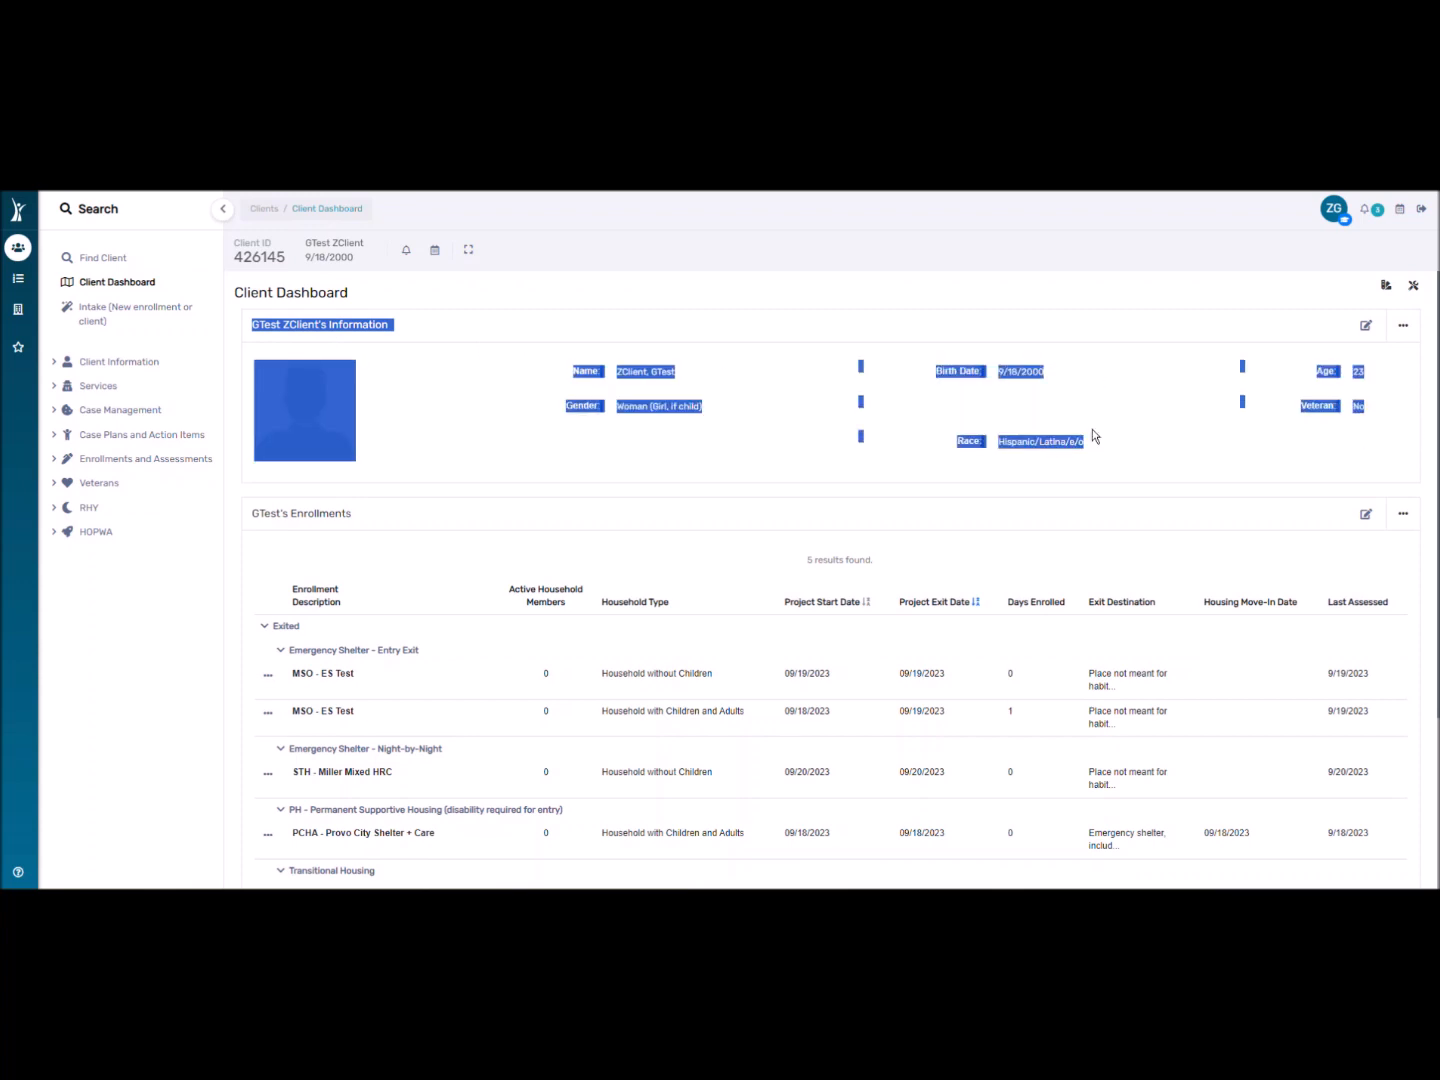
click(703, 411)
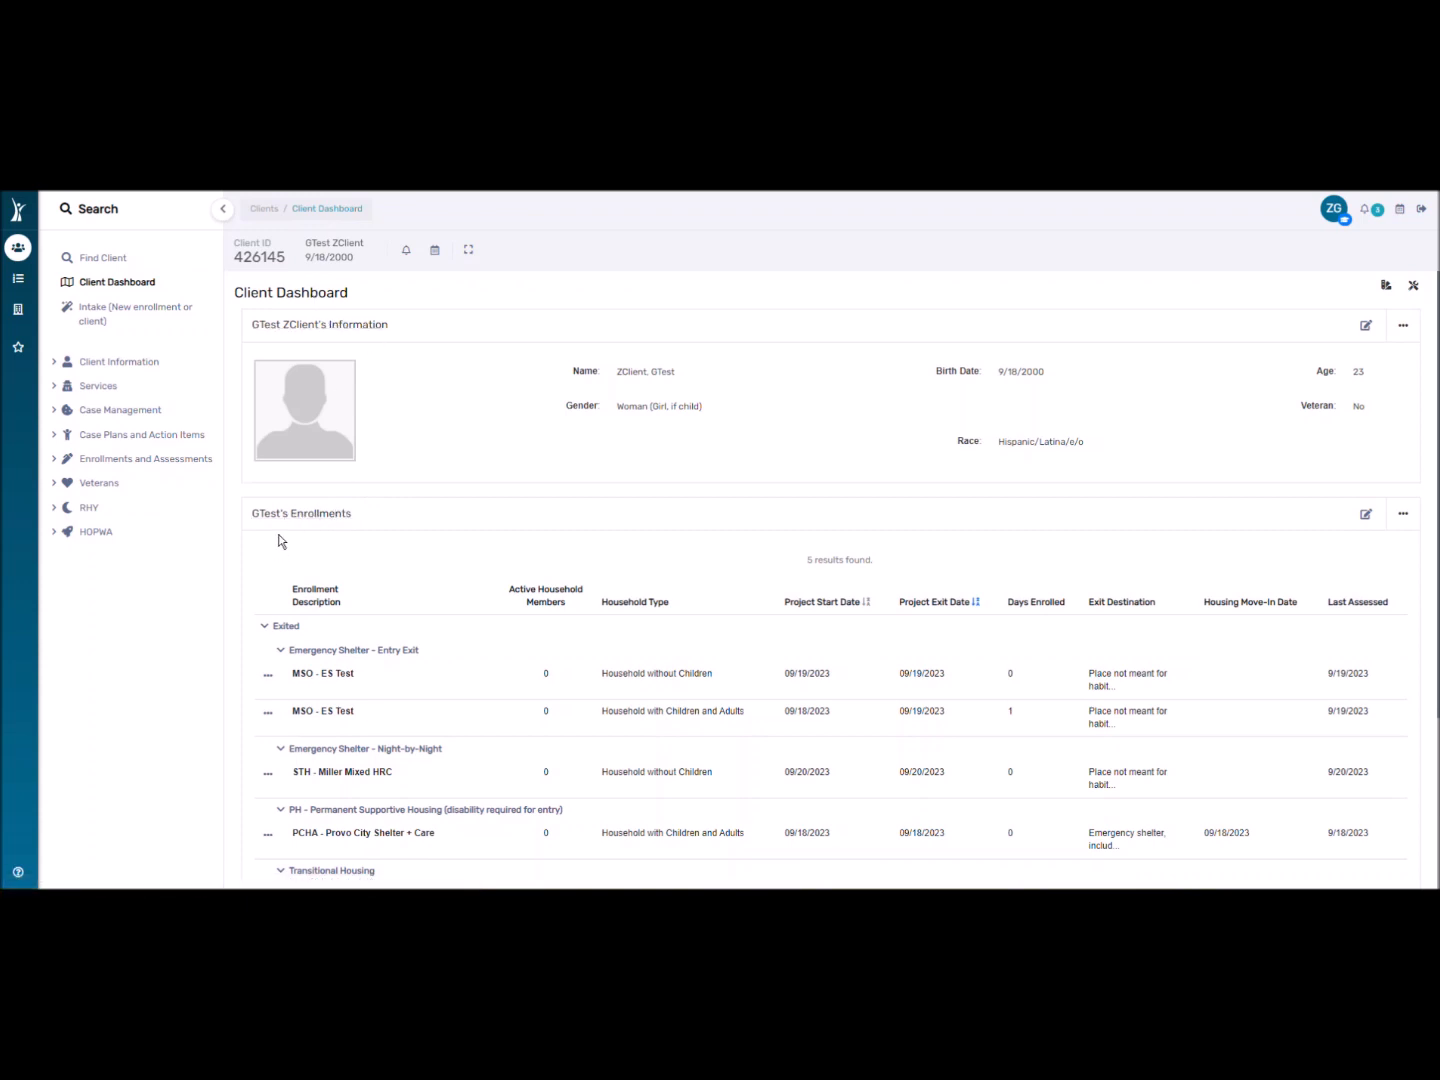
Collapse the Entry Exit, Night-by-Night, Permanent Supportive and Transitional Housing groups, then the Exited header.
scroll(350, 522, down, 1)
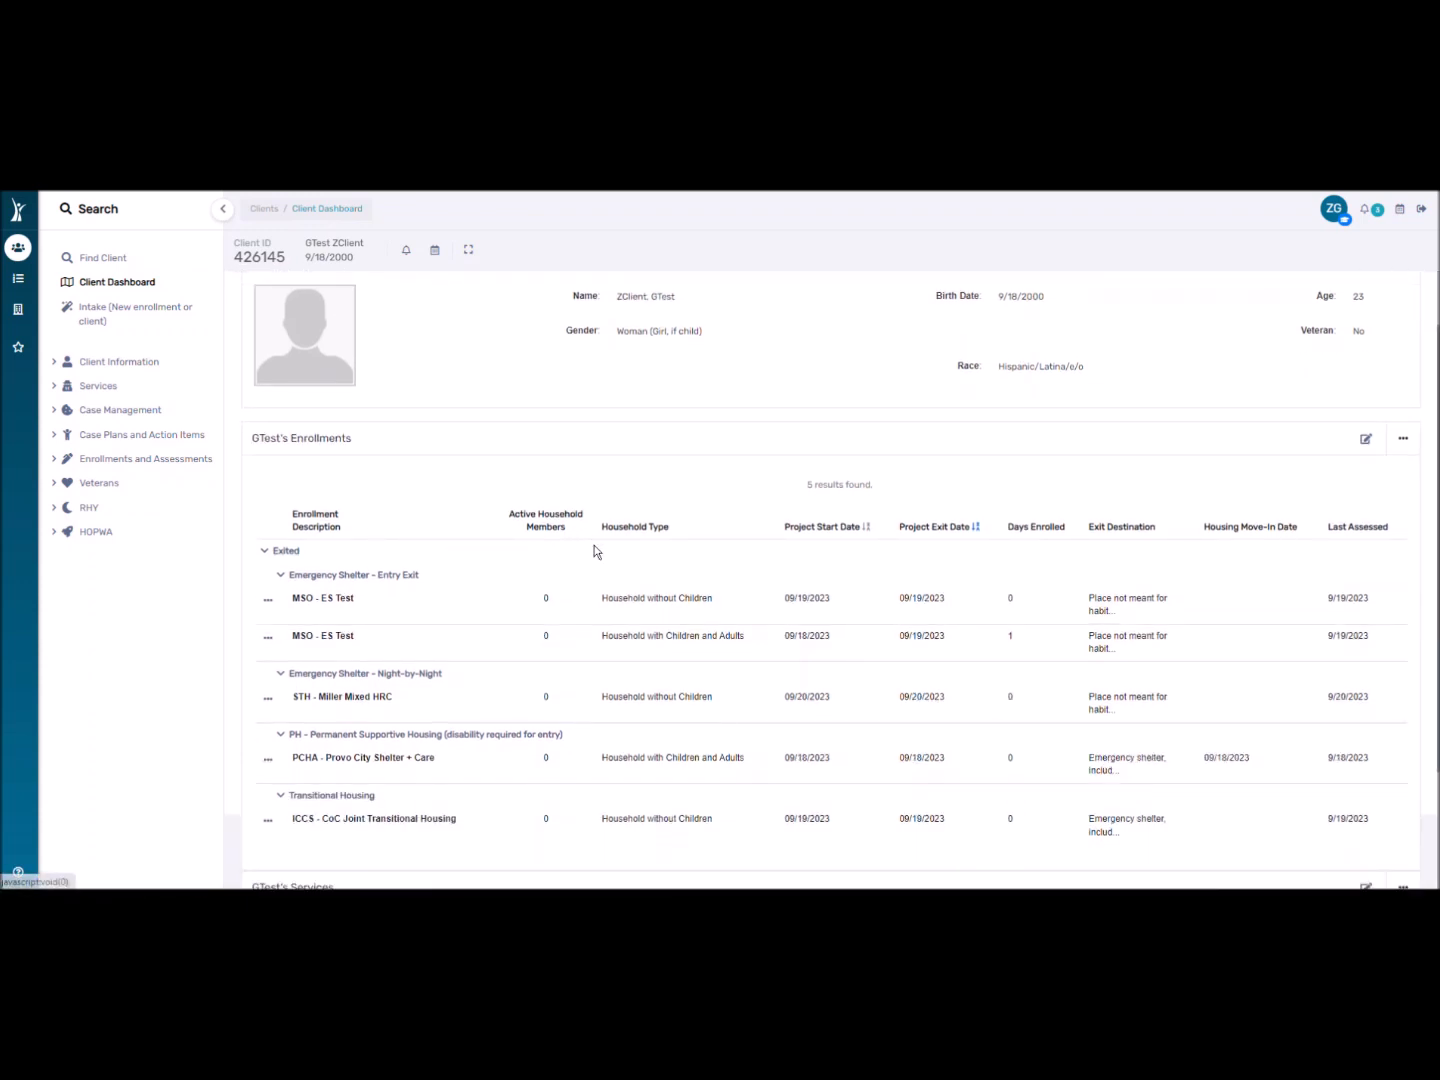
scroll(592, 541, down, 1)
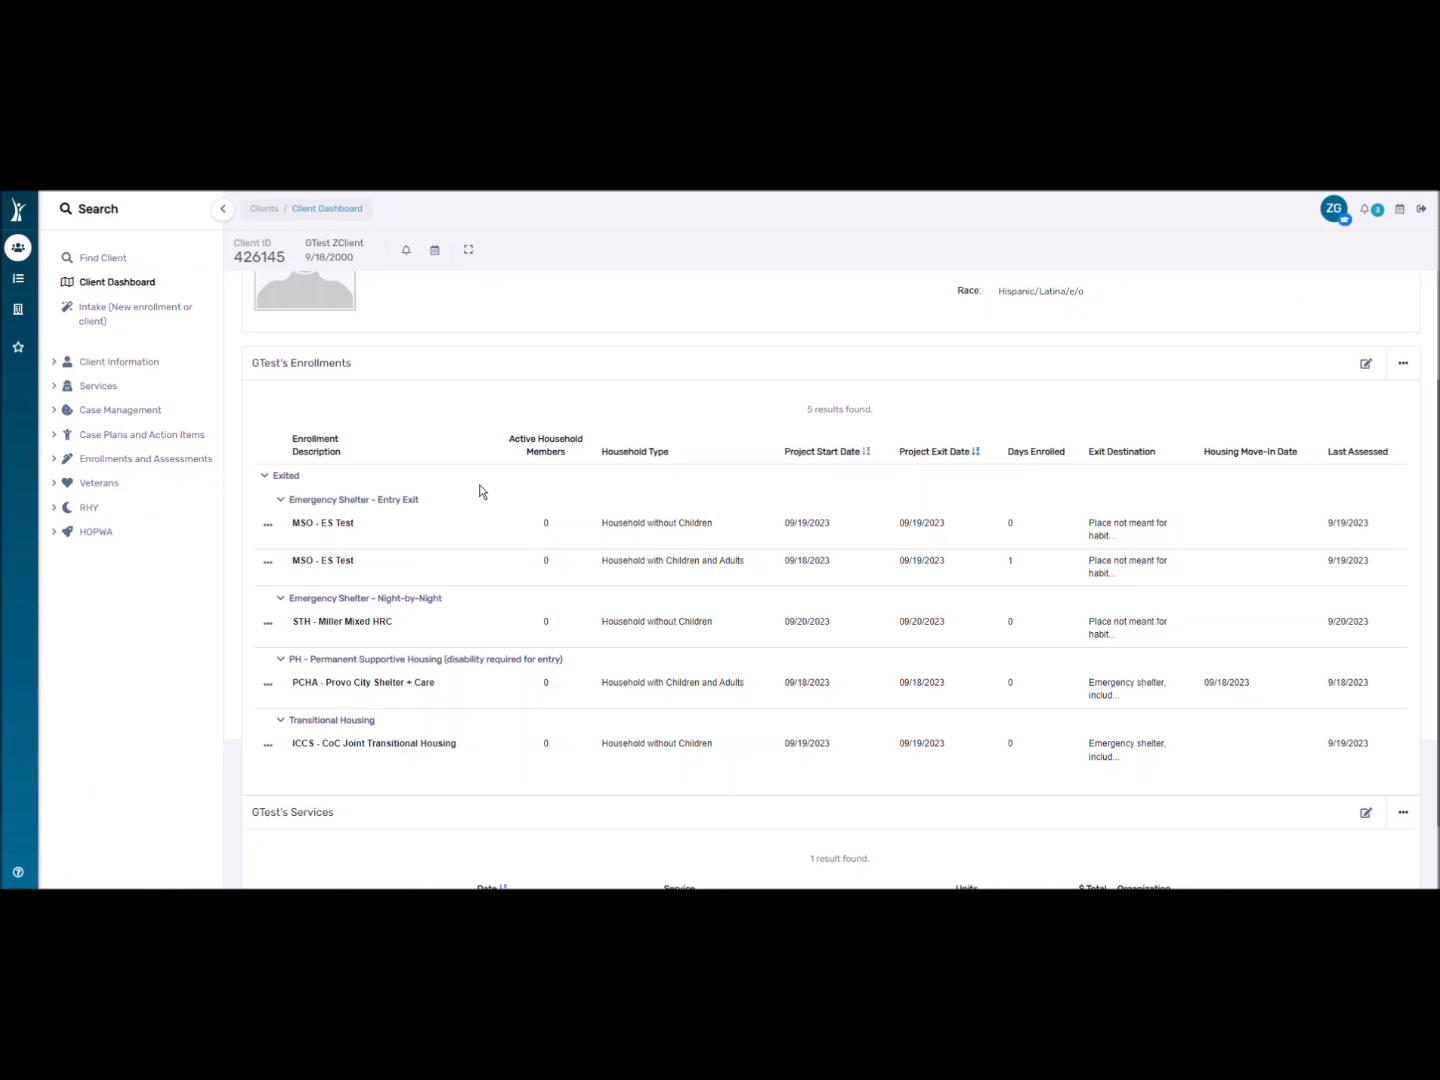
click(281, 500)
click(280, 524)
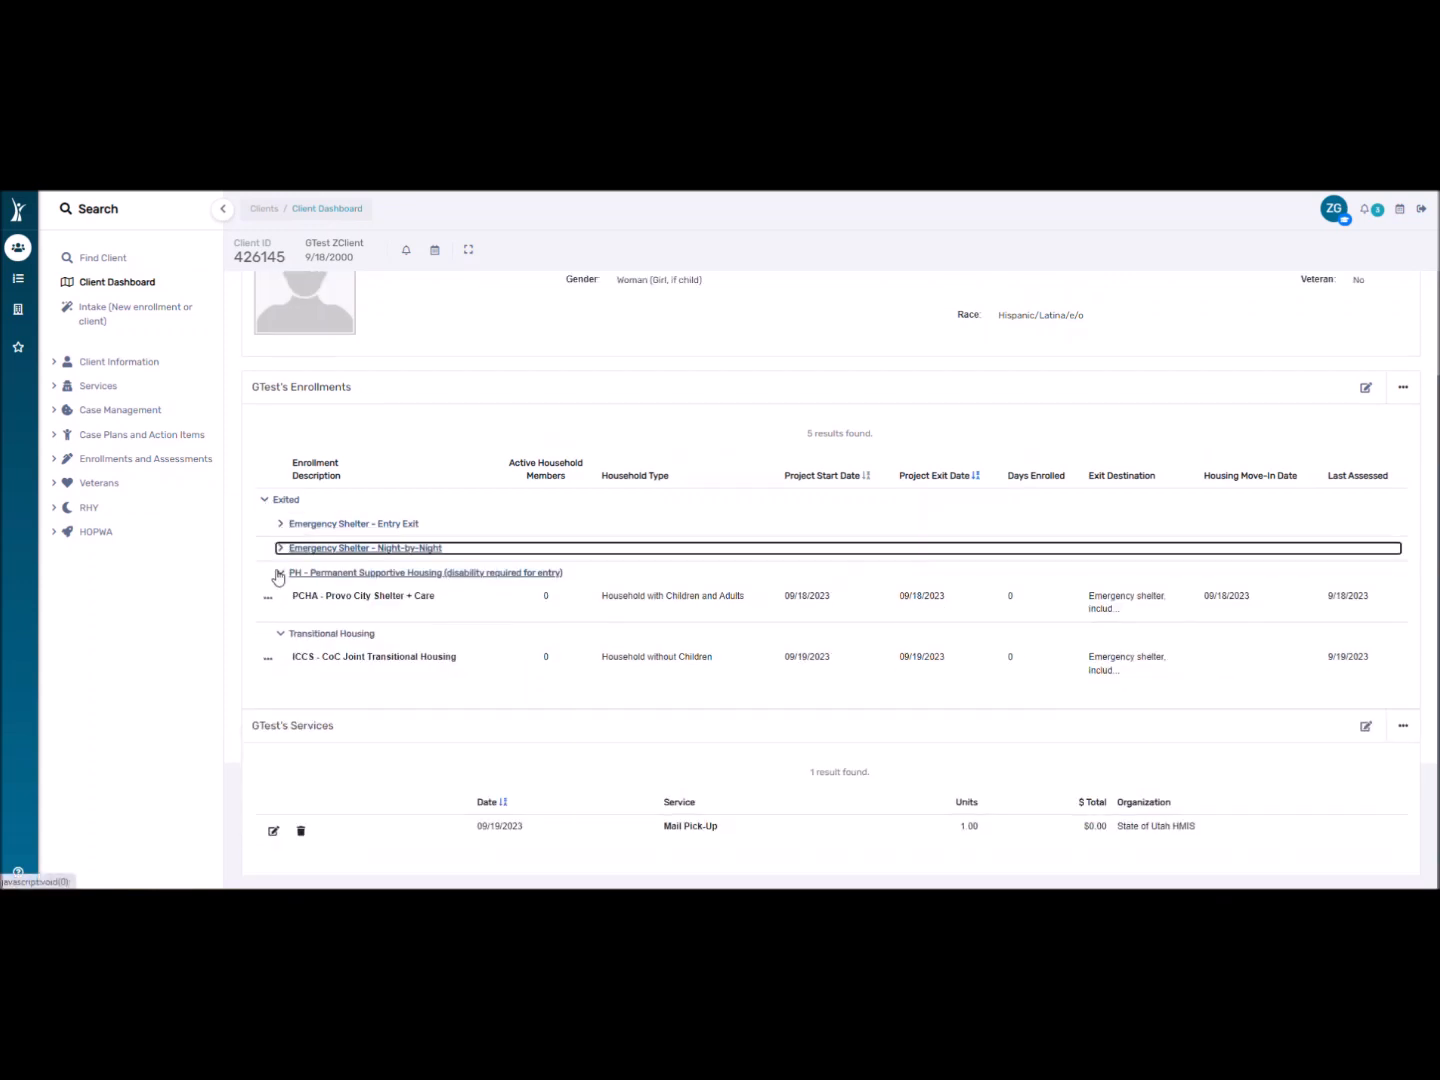
click(279, 572)
click(281, 633)
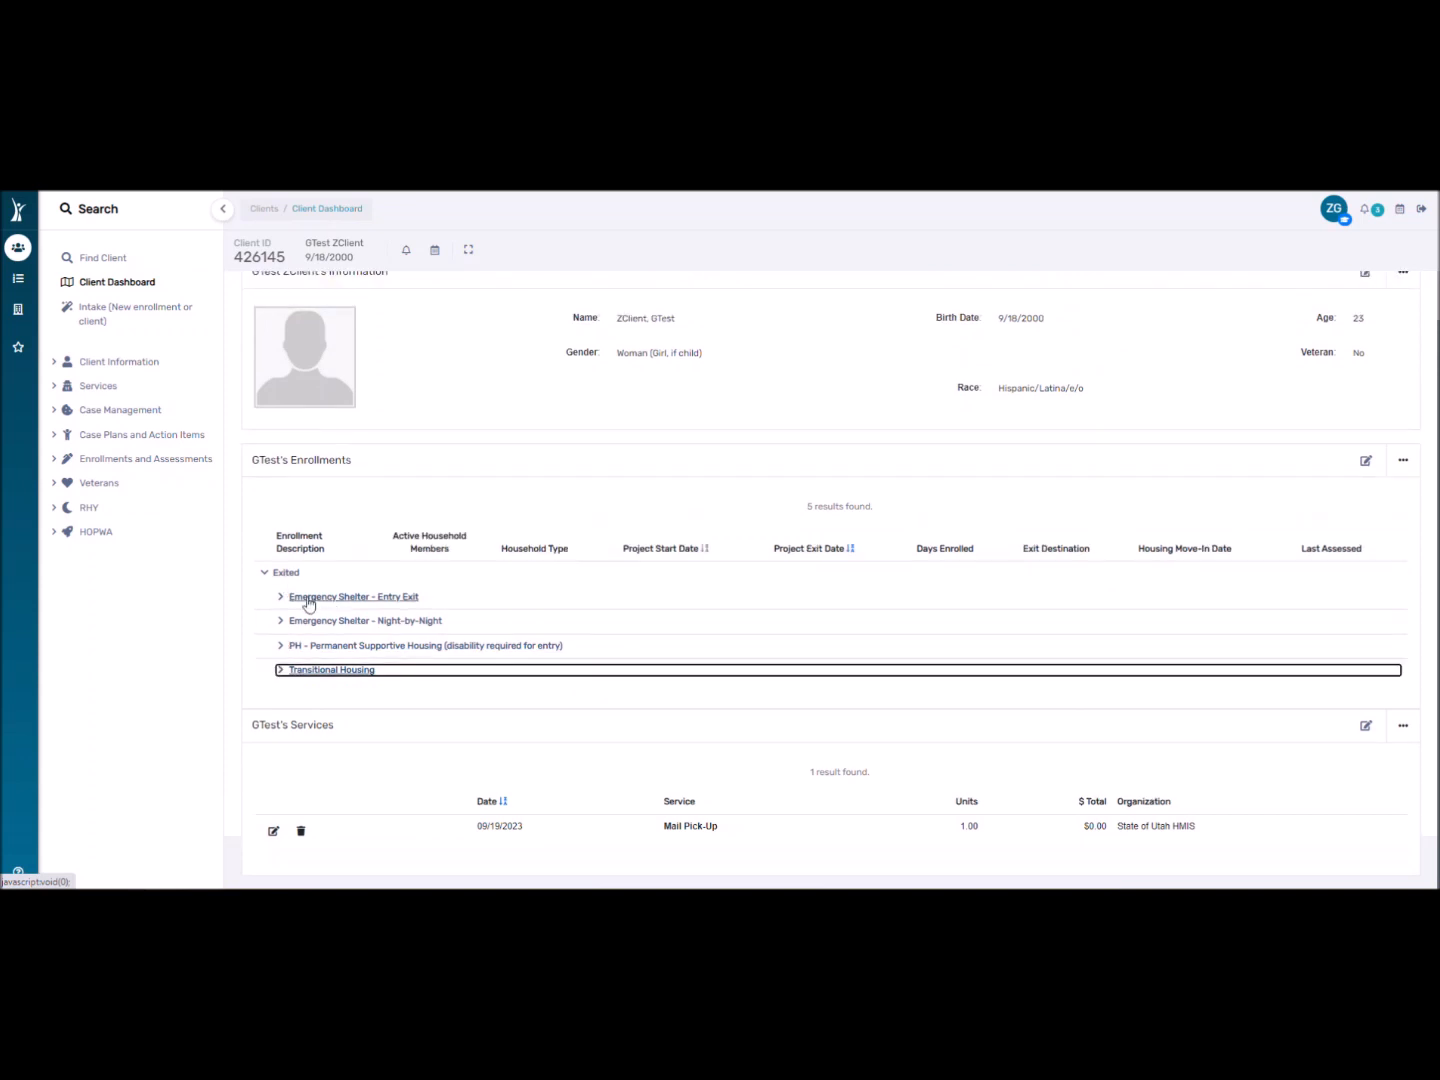
click(281, 671)
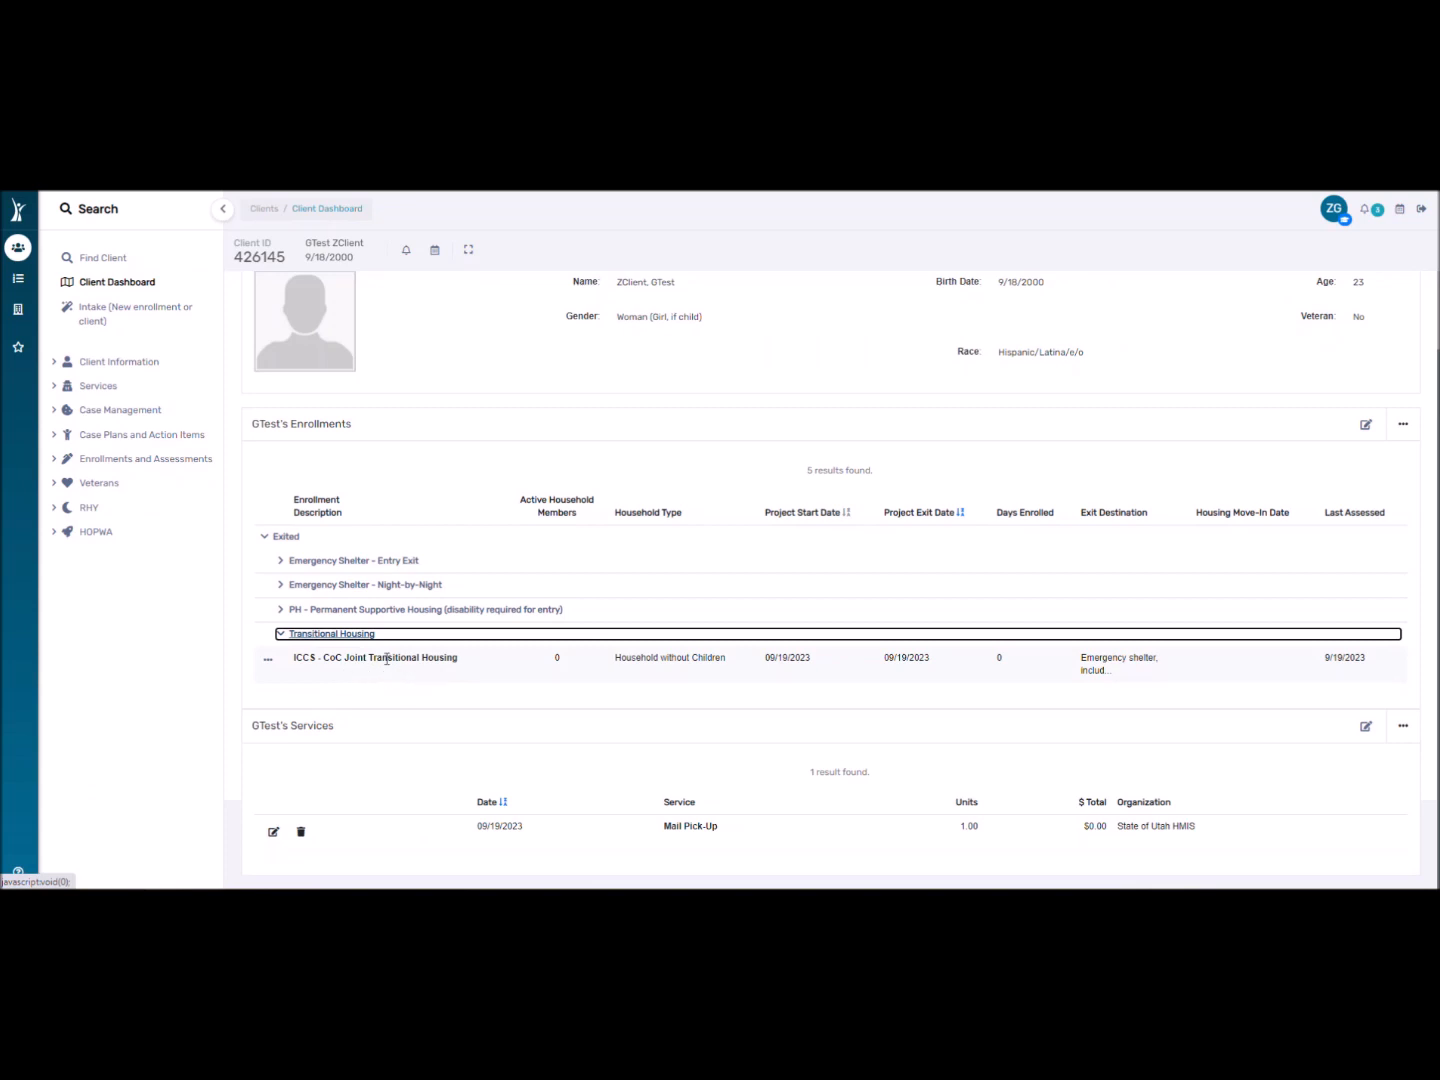
click(280, 635)
click(264, 581)
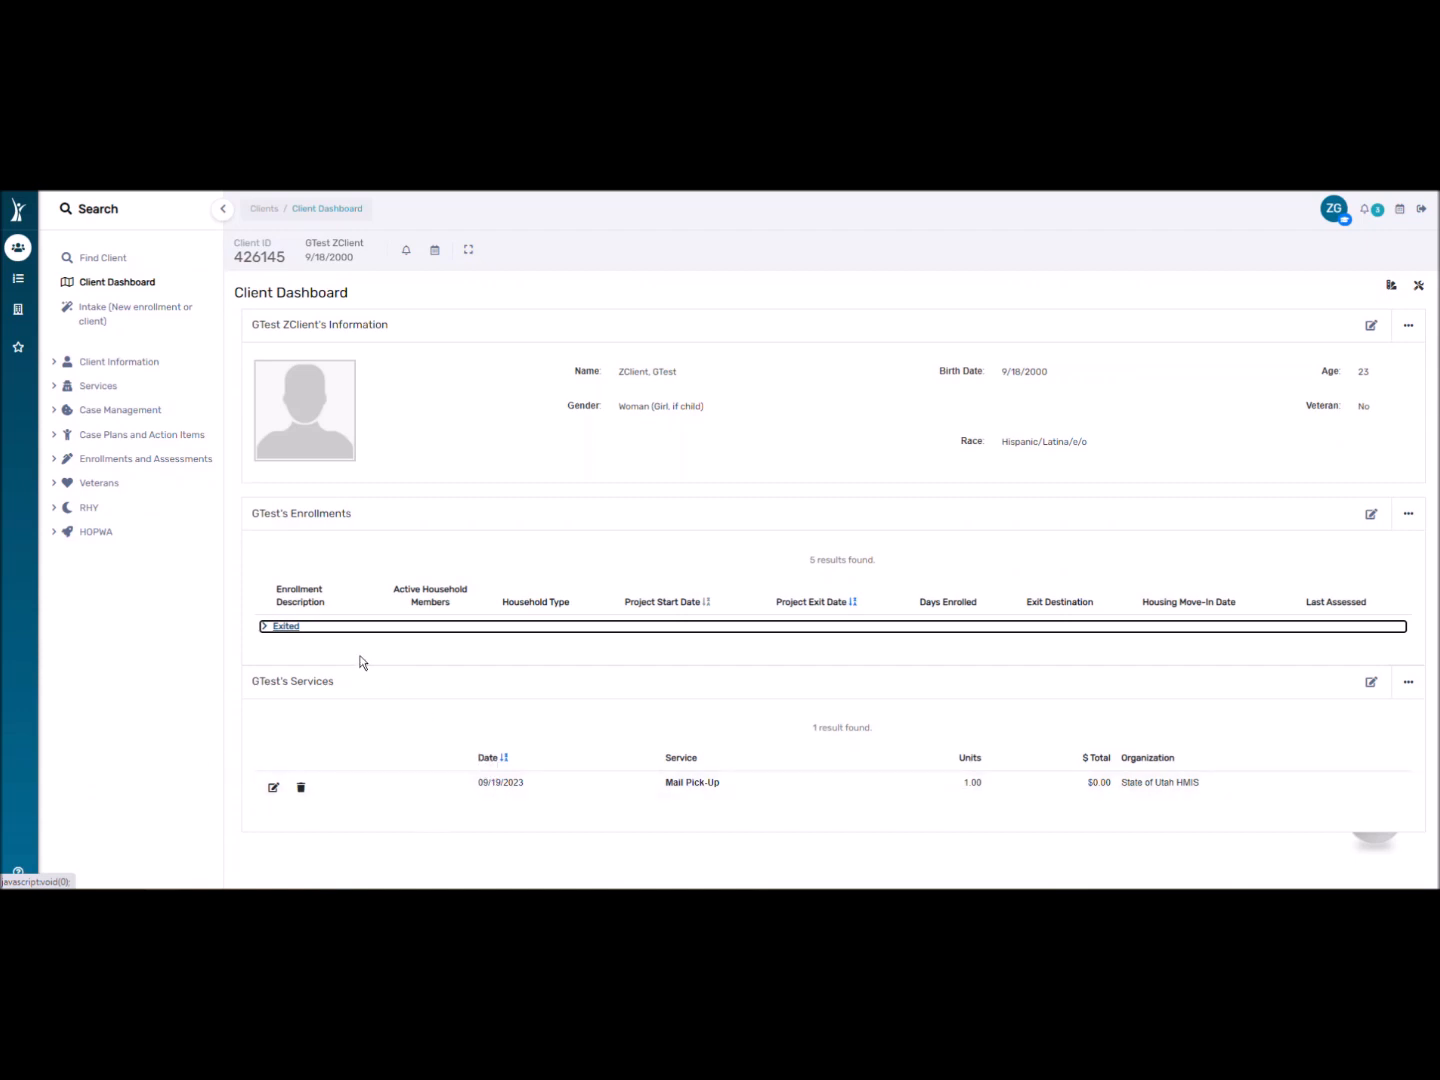
Expand Exited and Night-by-Night to show the STH - Miller Mixed HRC stay, collapsing Entry Exit.
click(264, 628)
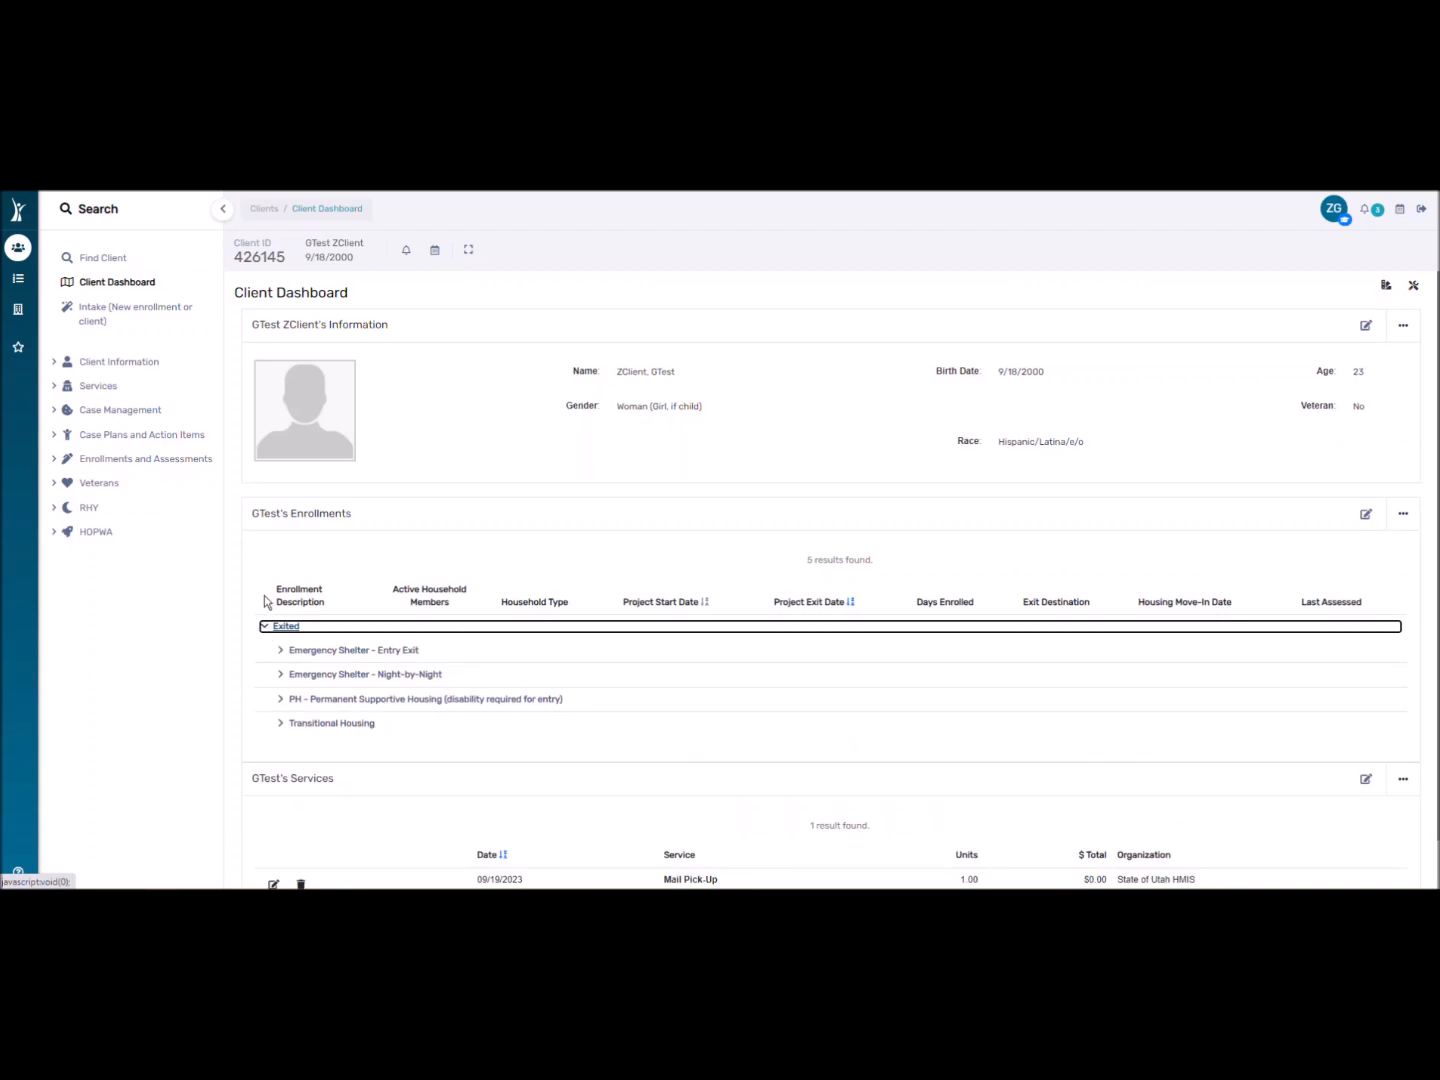
click(282, 651)
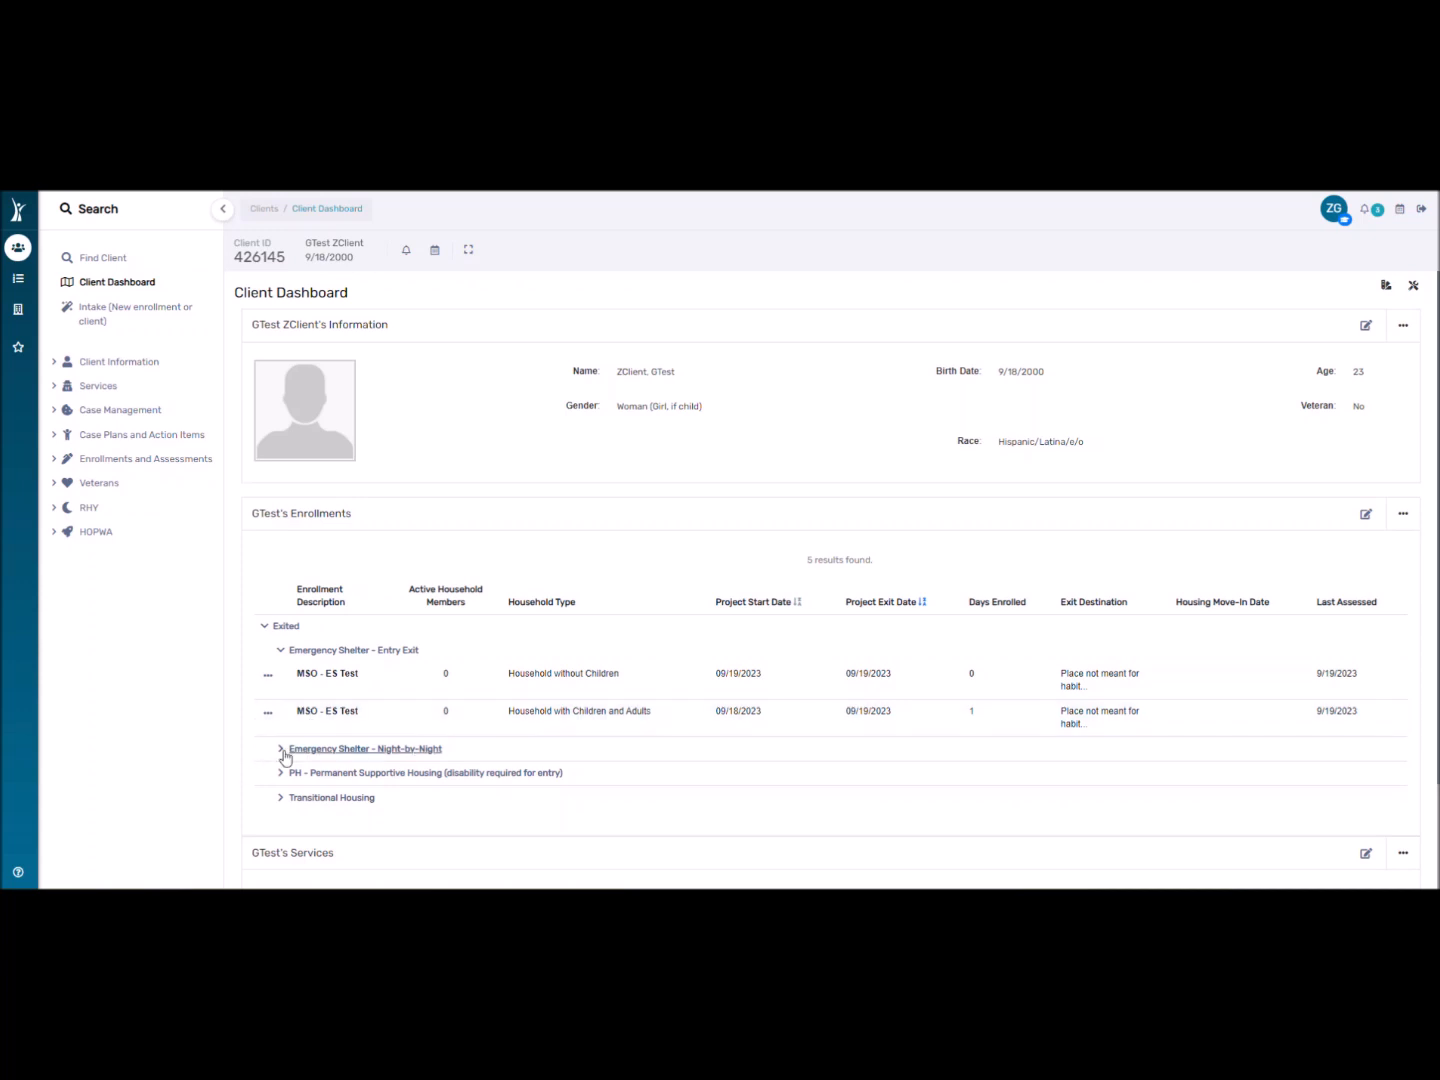
click(284, 751)
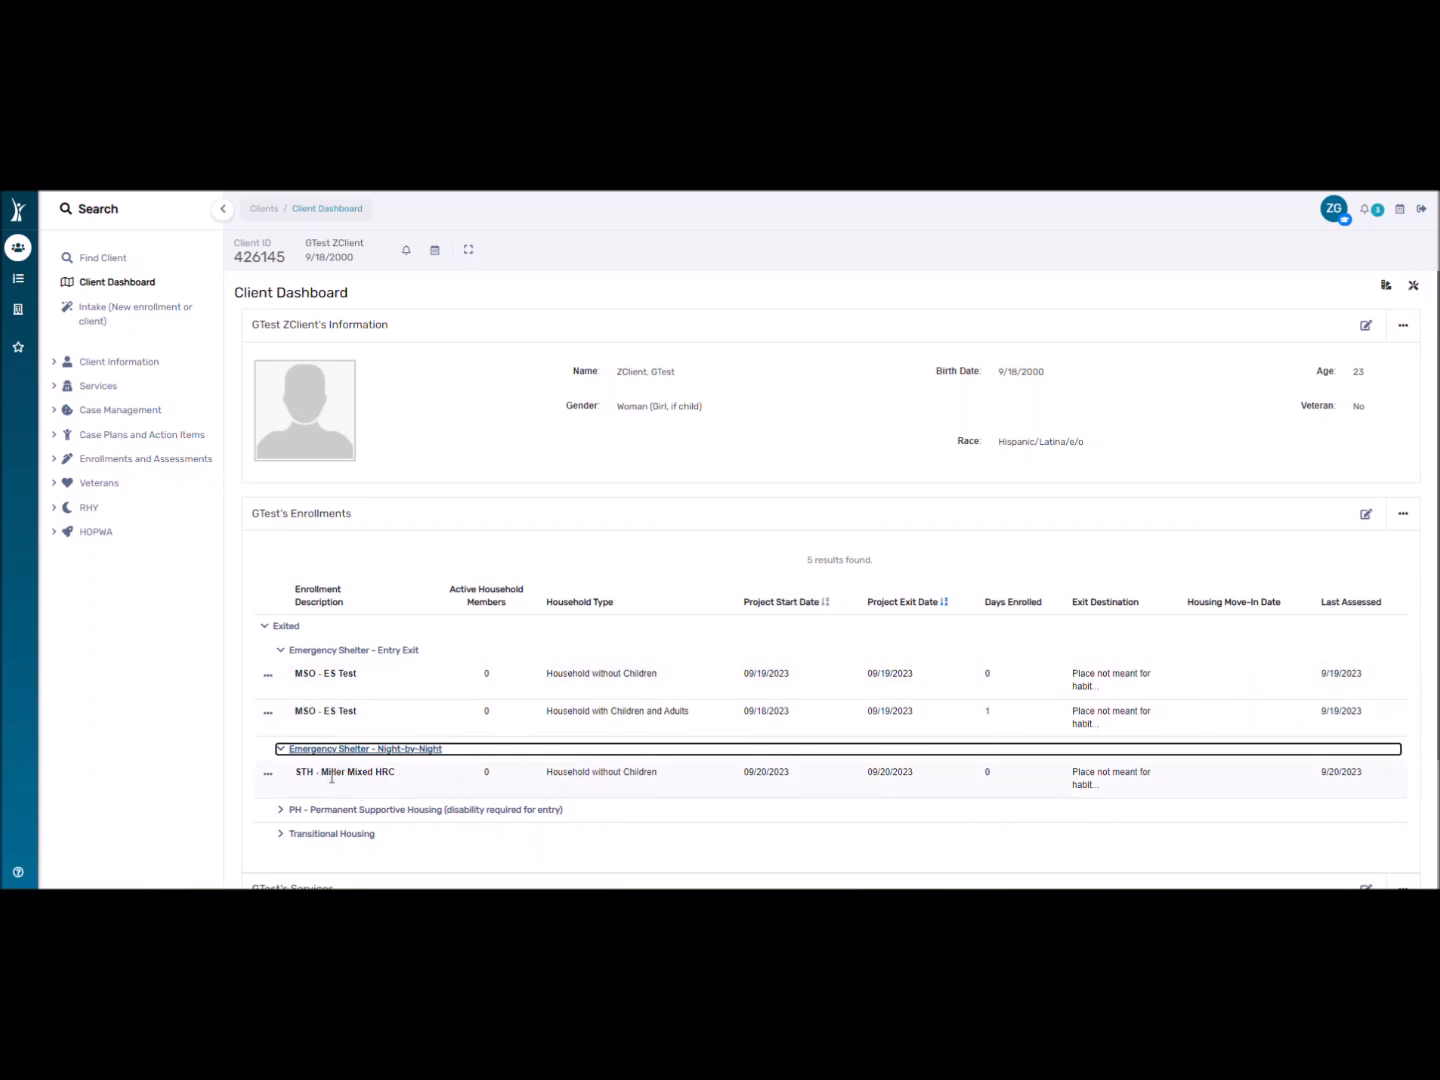
click(280, 651)
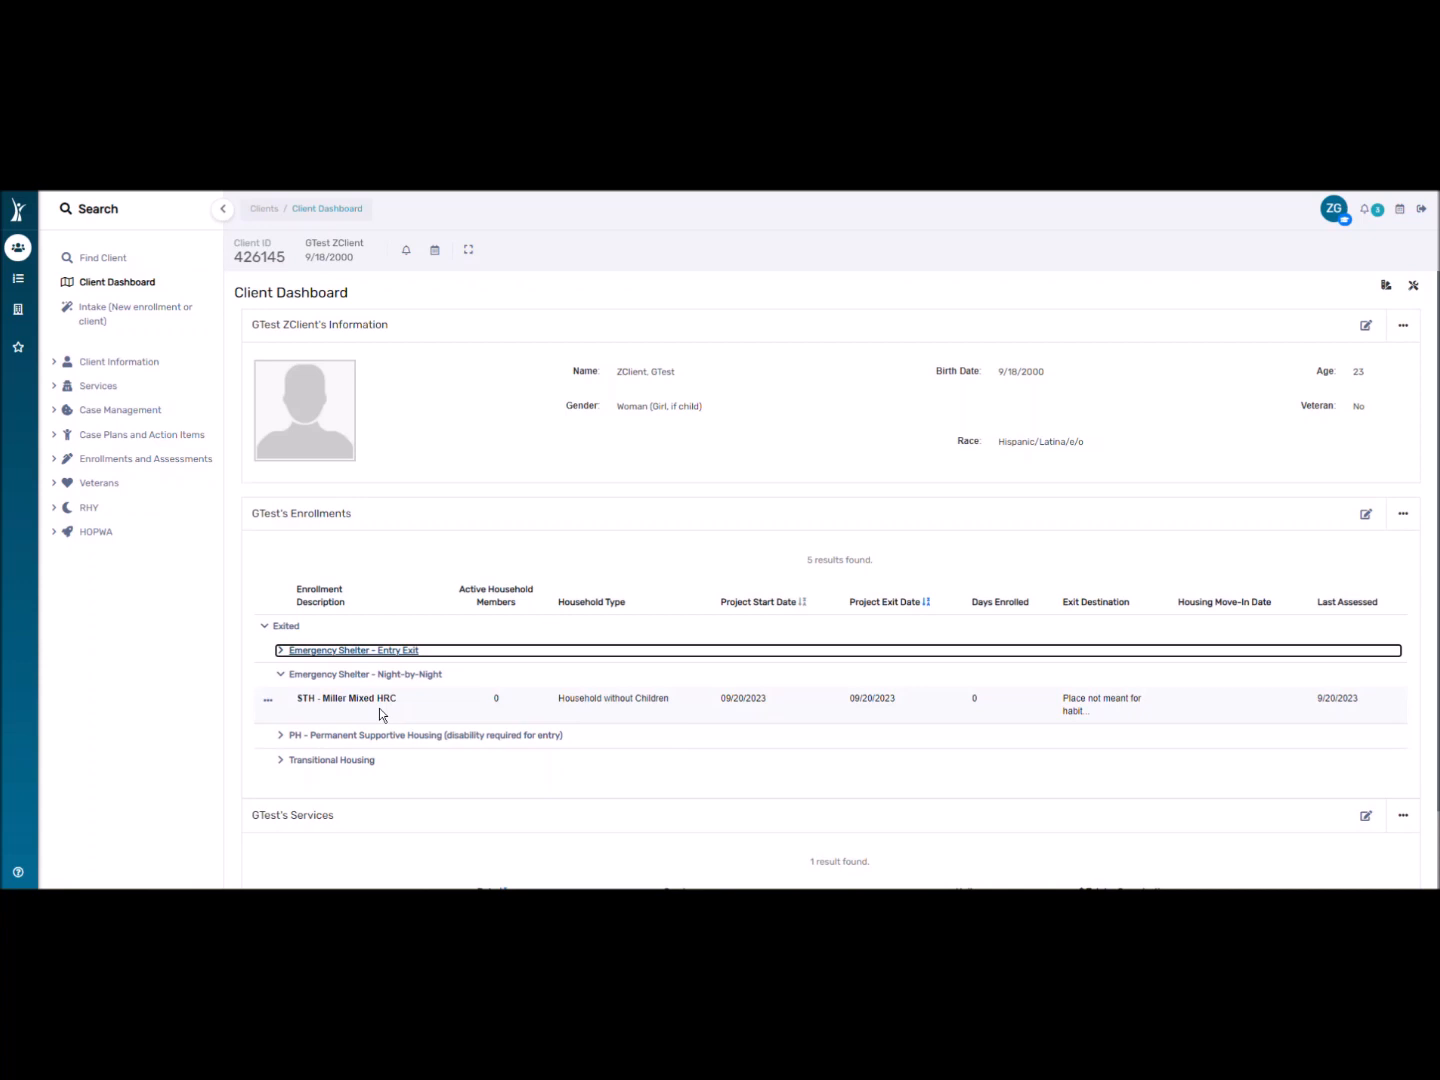
scroll(454, 709, down, 1)
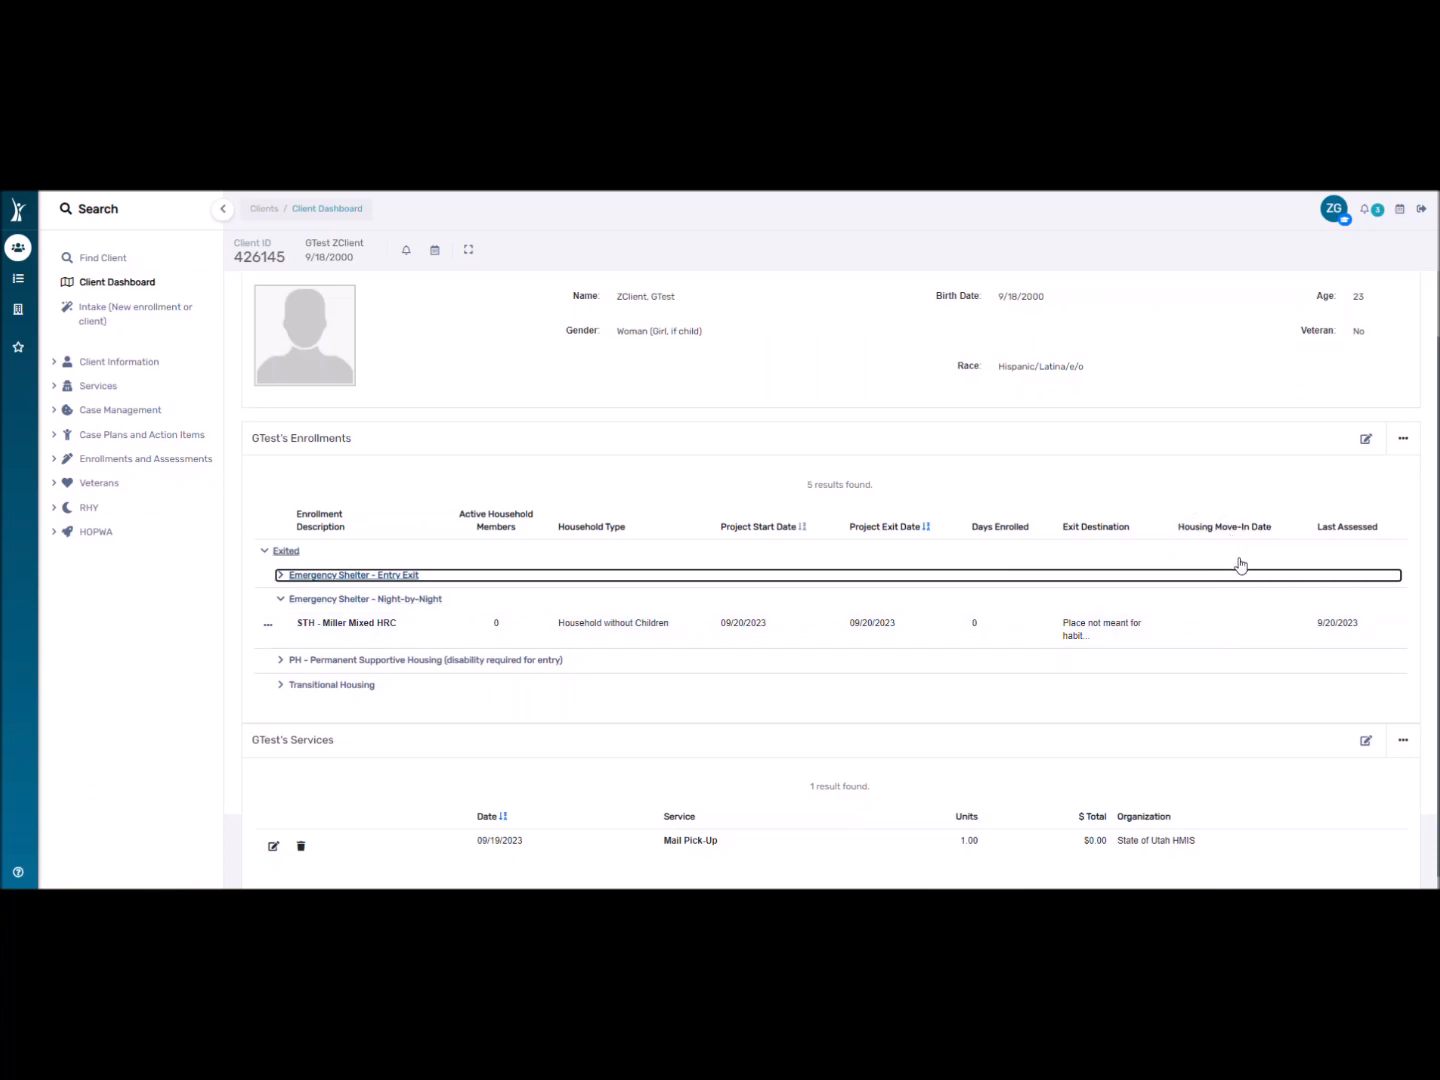
Show the Permanent Supportive Housing enrollment's 09/20/2023 exit and assessed dates, then go to Find Client.
click(273, 664)
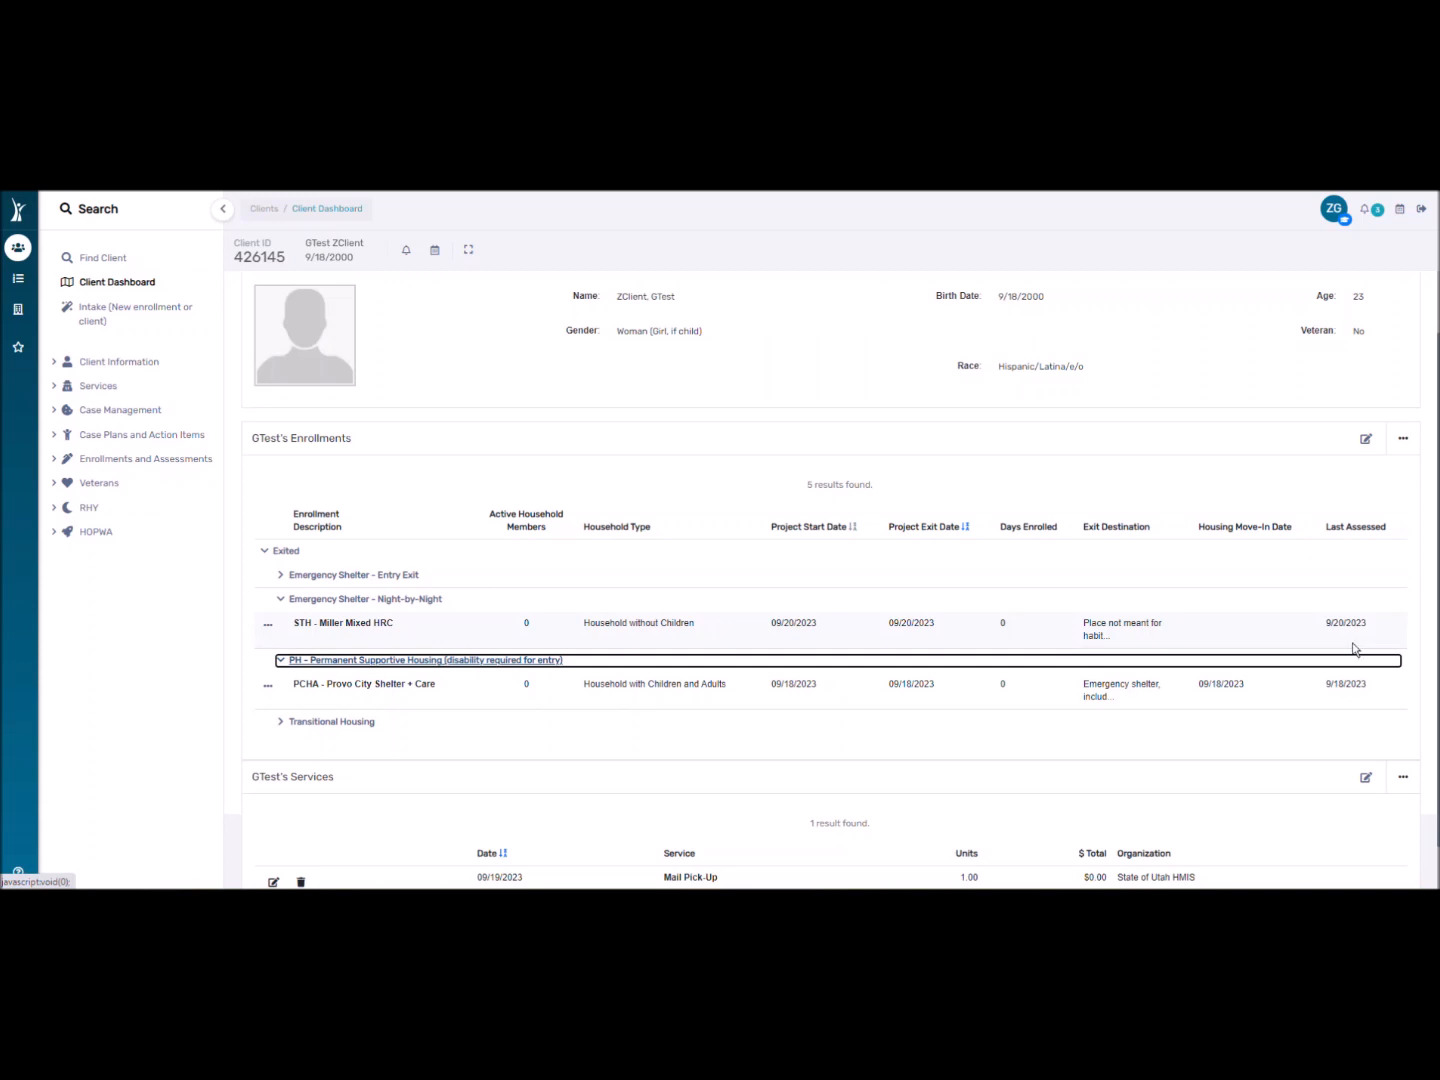
drag(1326, 623, 1366, 624)
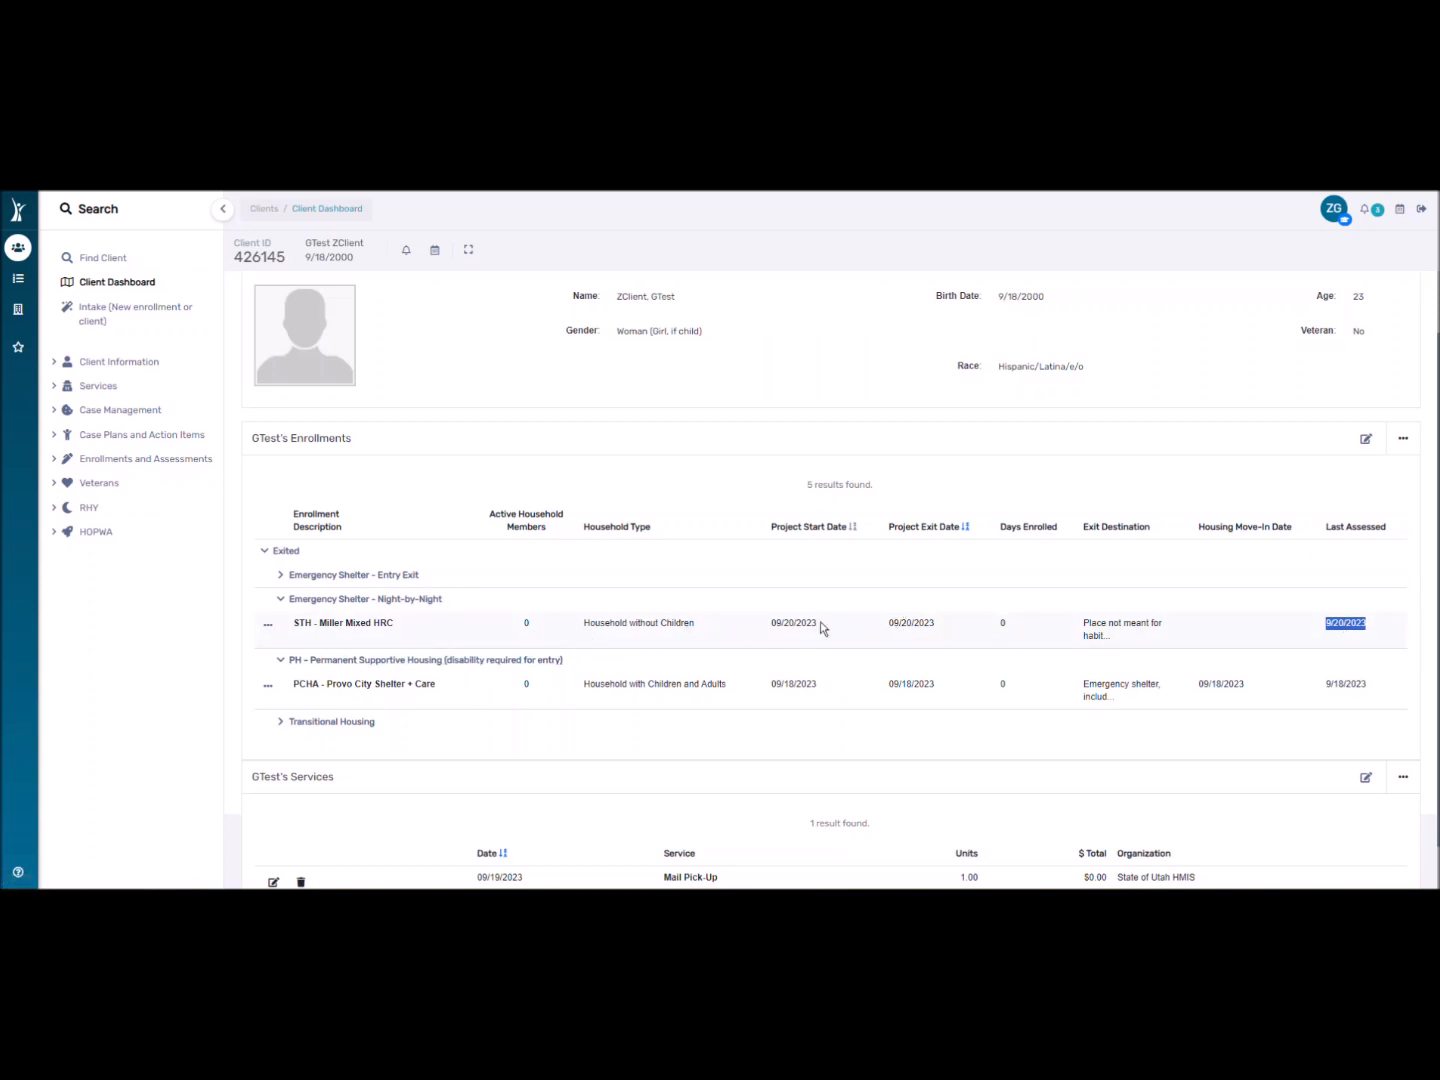
click(895, 616)
drag(892, 618, 949, 620)
drag(1325, 620, 1367, 622)
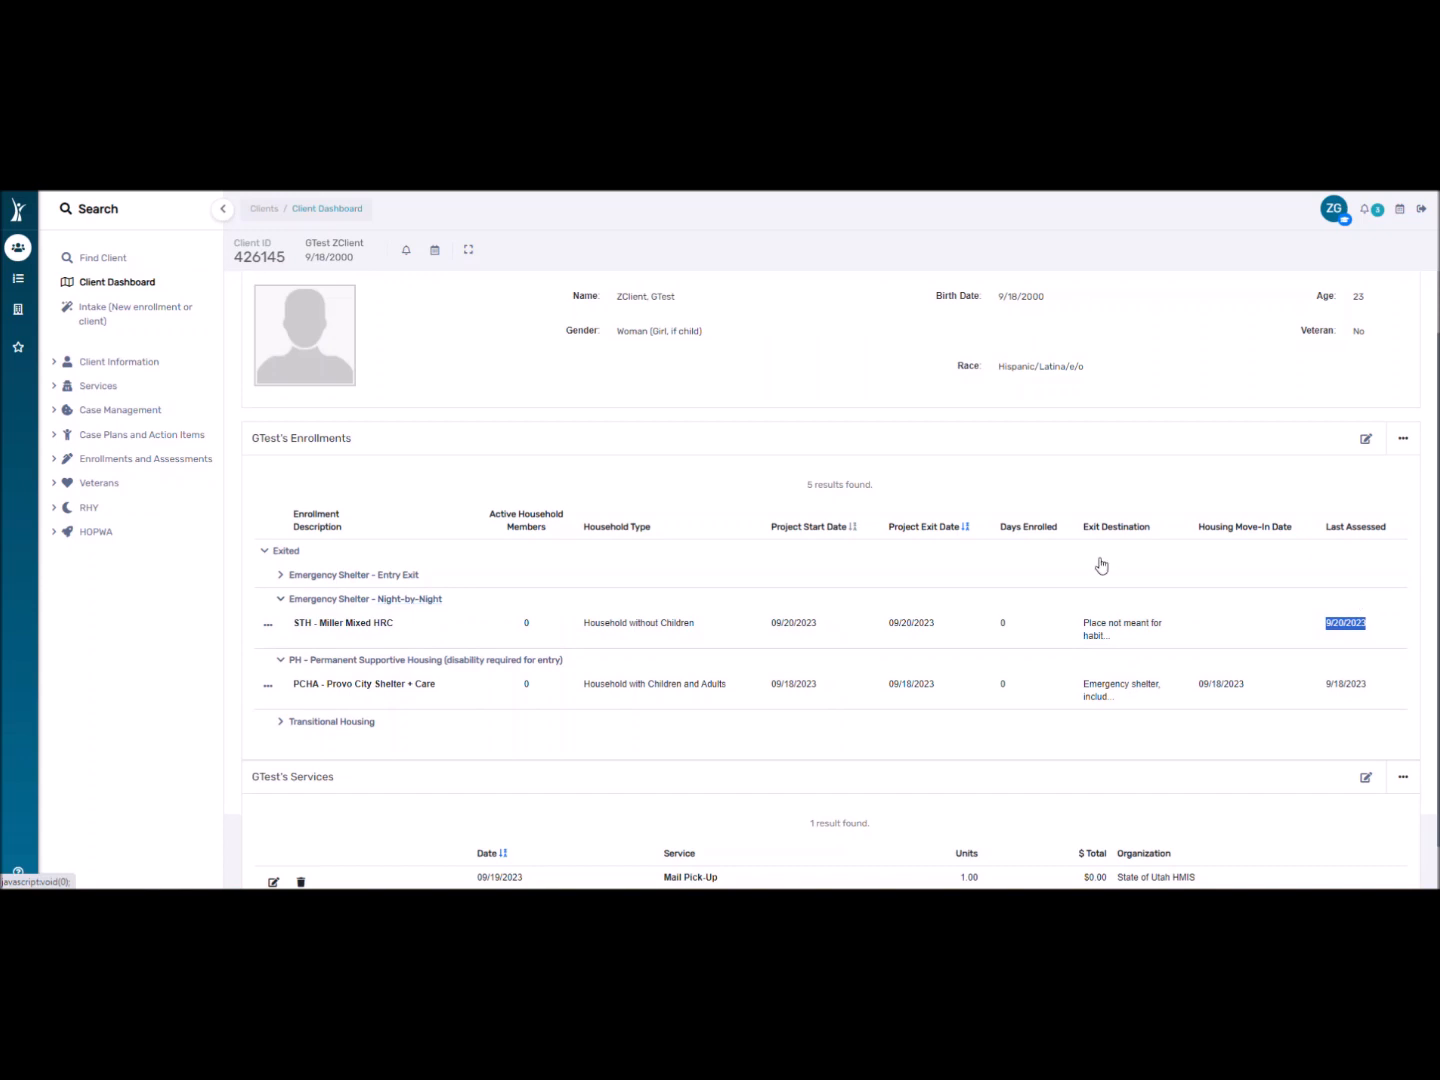
scroll(329, 585, down, 1)
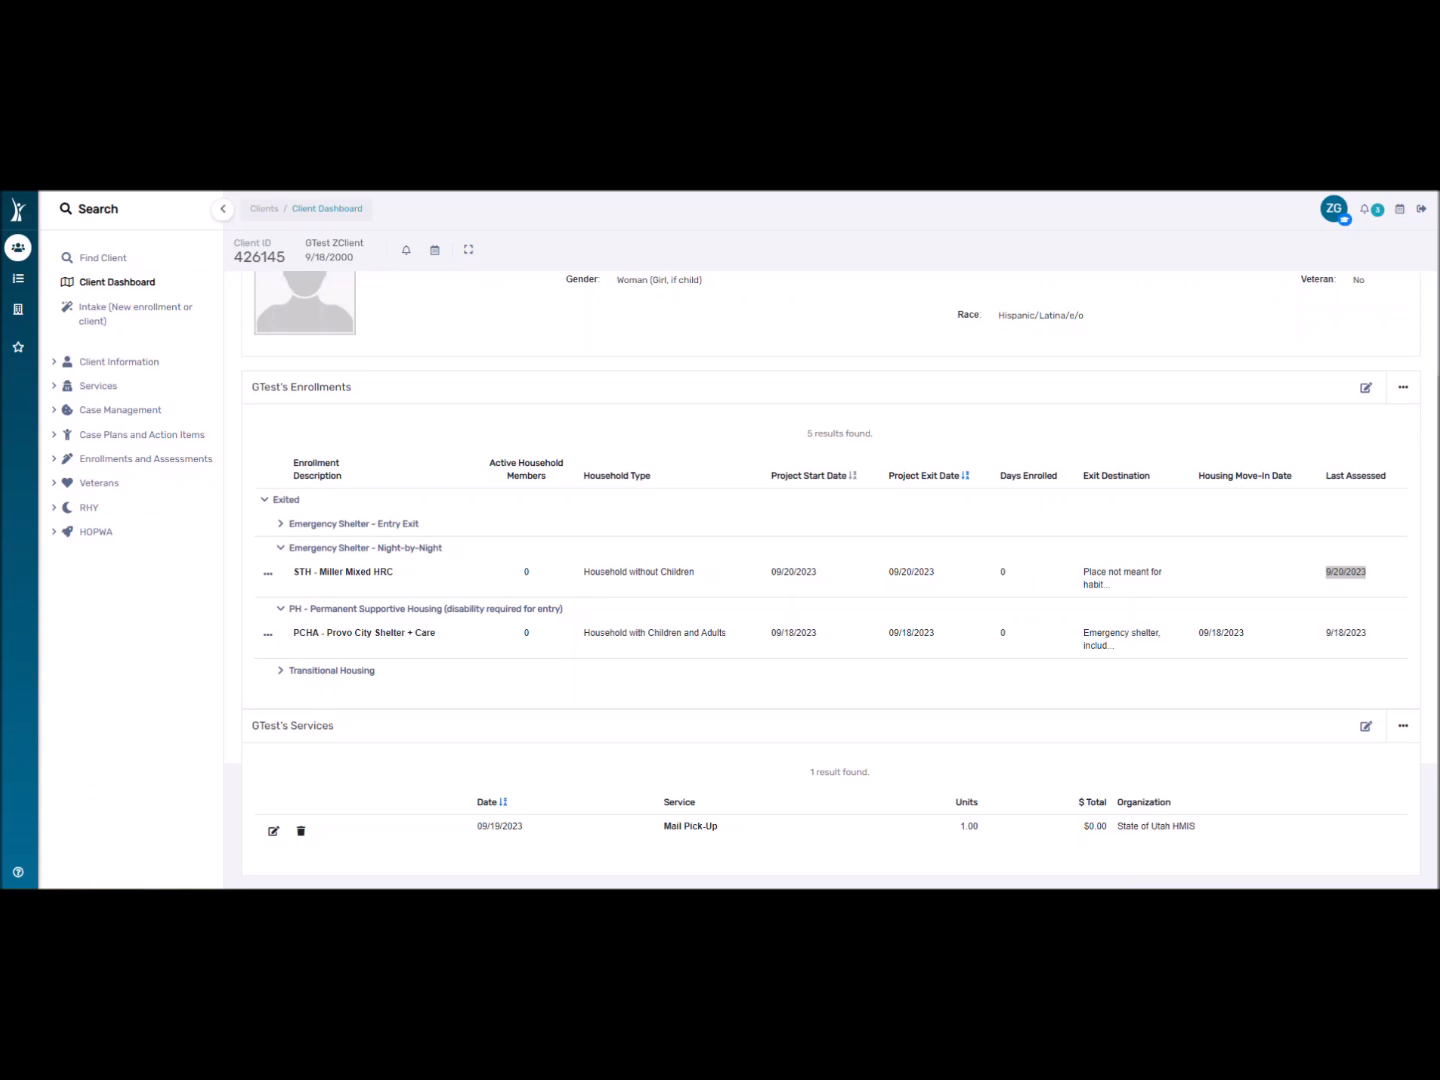
click(101, 256)
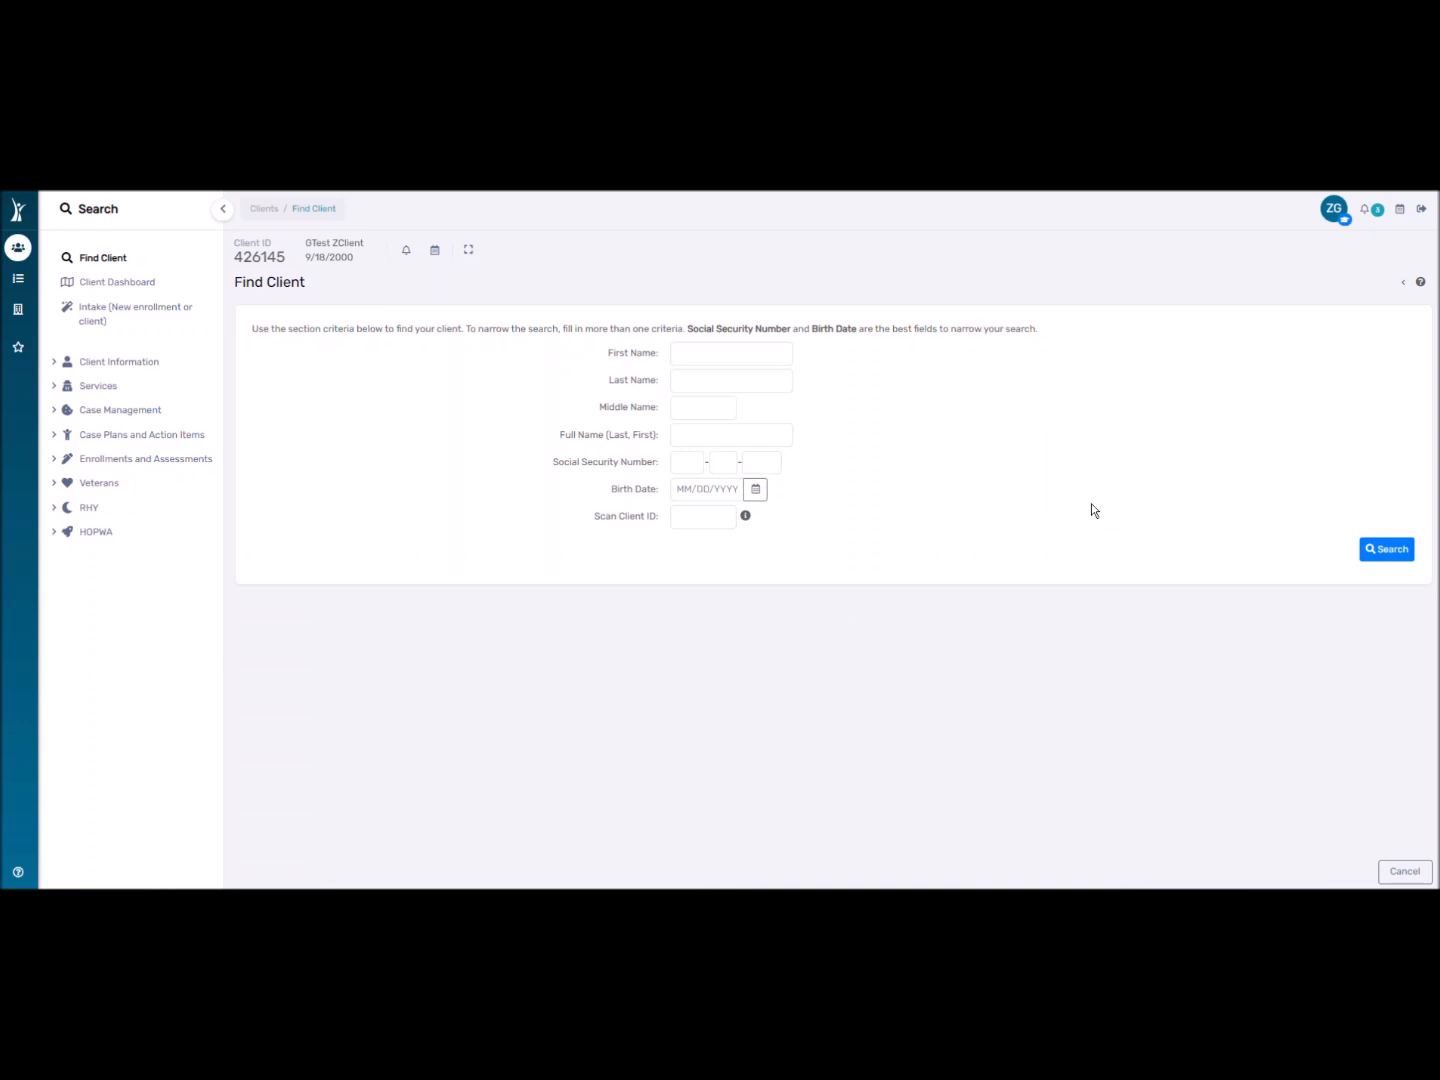
Leave the Find Client form blank and cancel back to the client's dashboard.
click(673, 356)
click(519, 676)
click(1410, 870)
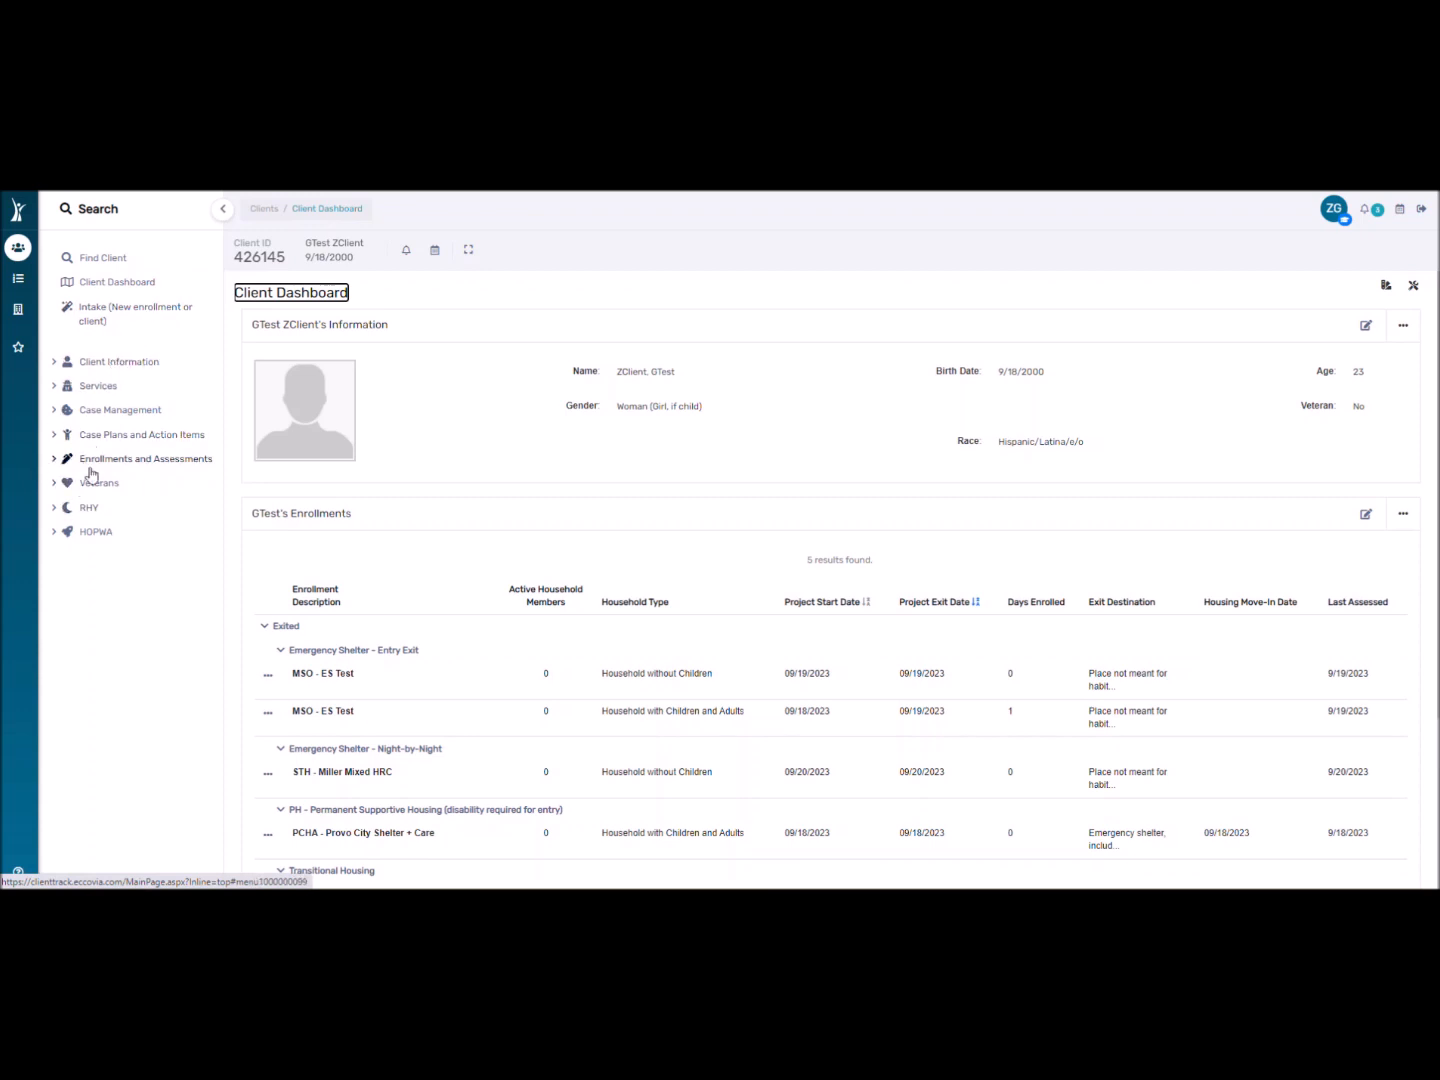
Toggle the Client Information sidebar section, then start Intake (New enrollment or client).
click(59, 362)
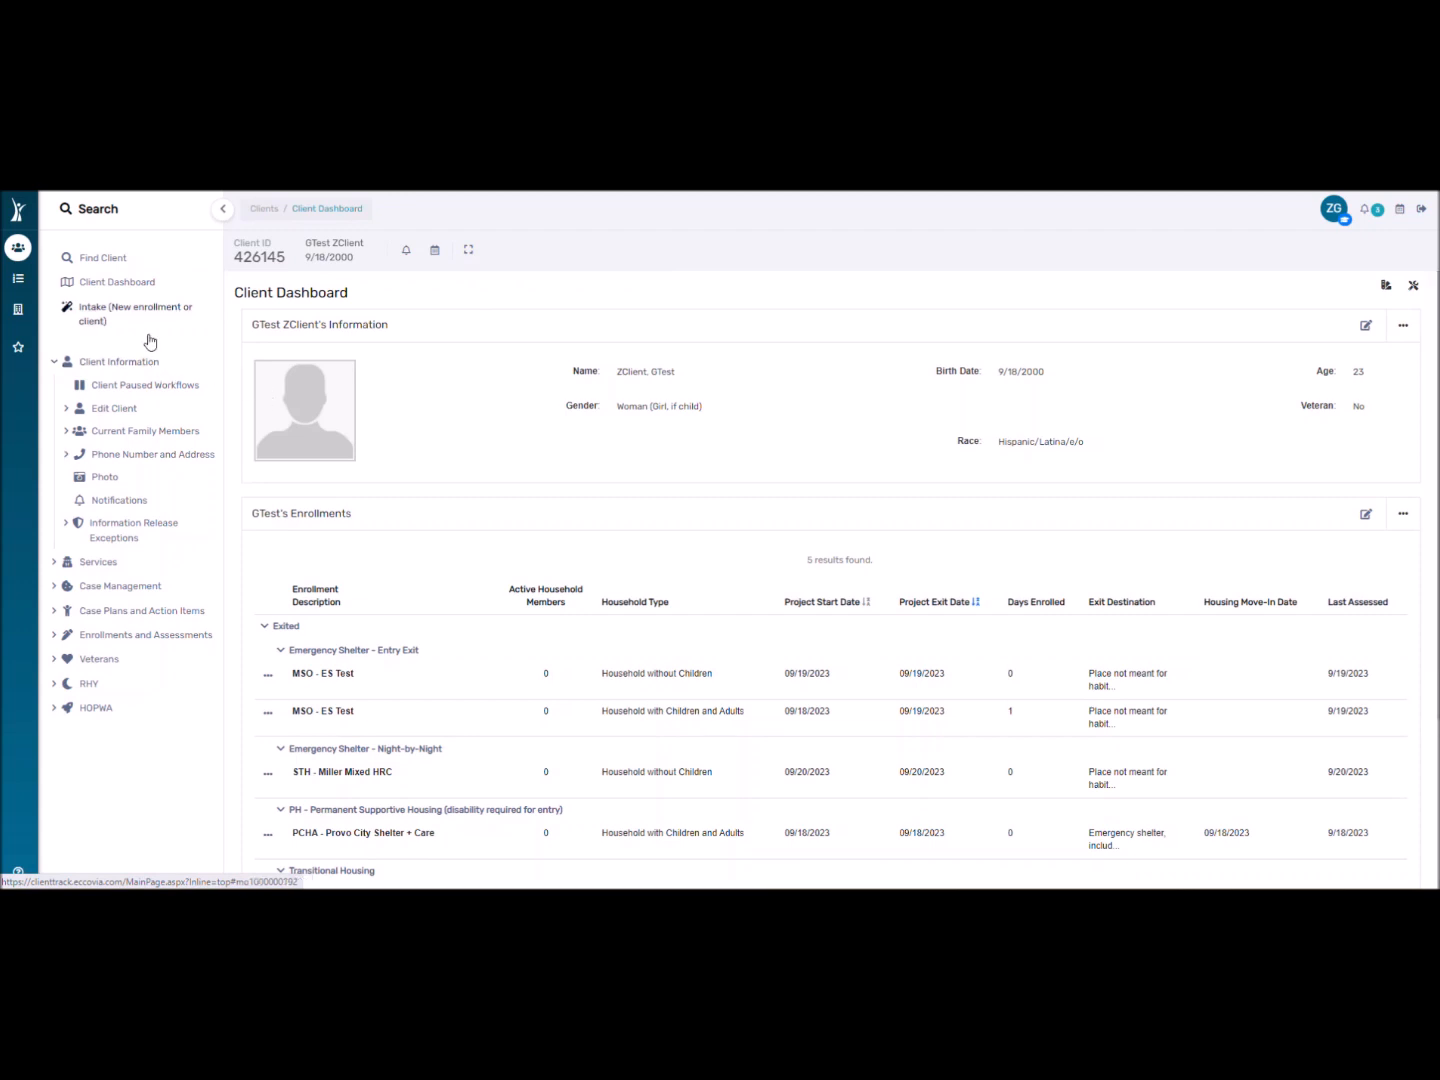
click(67, 362)
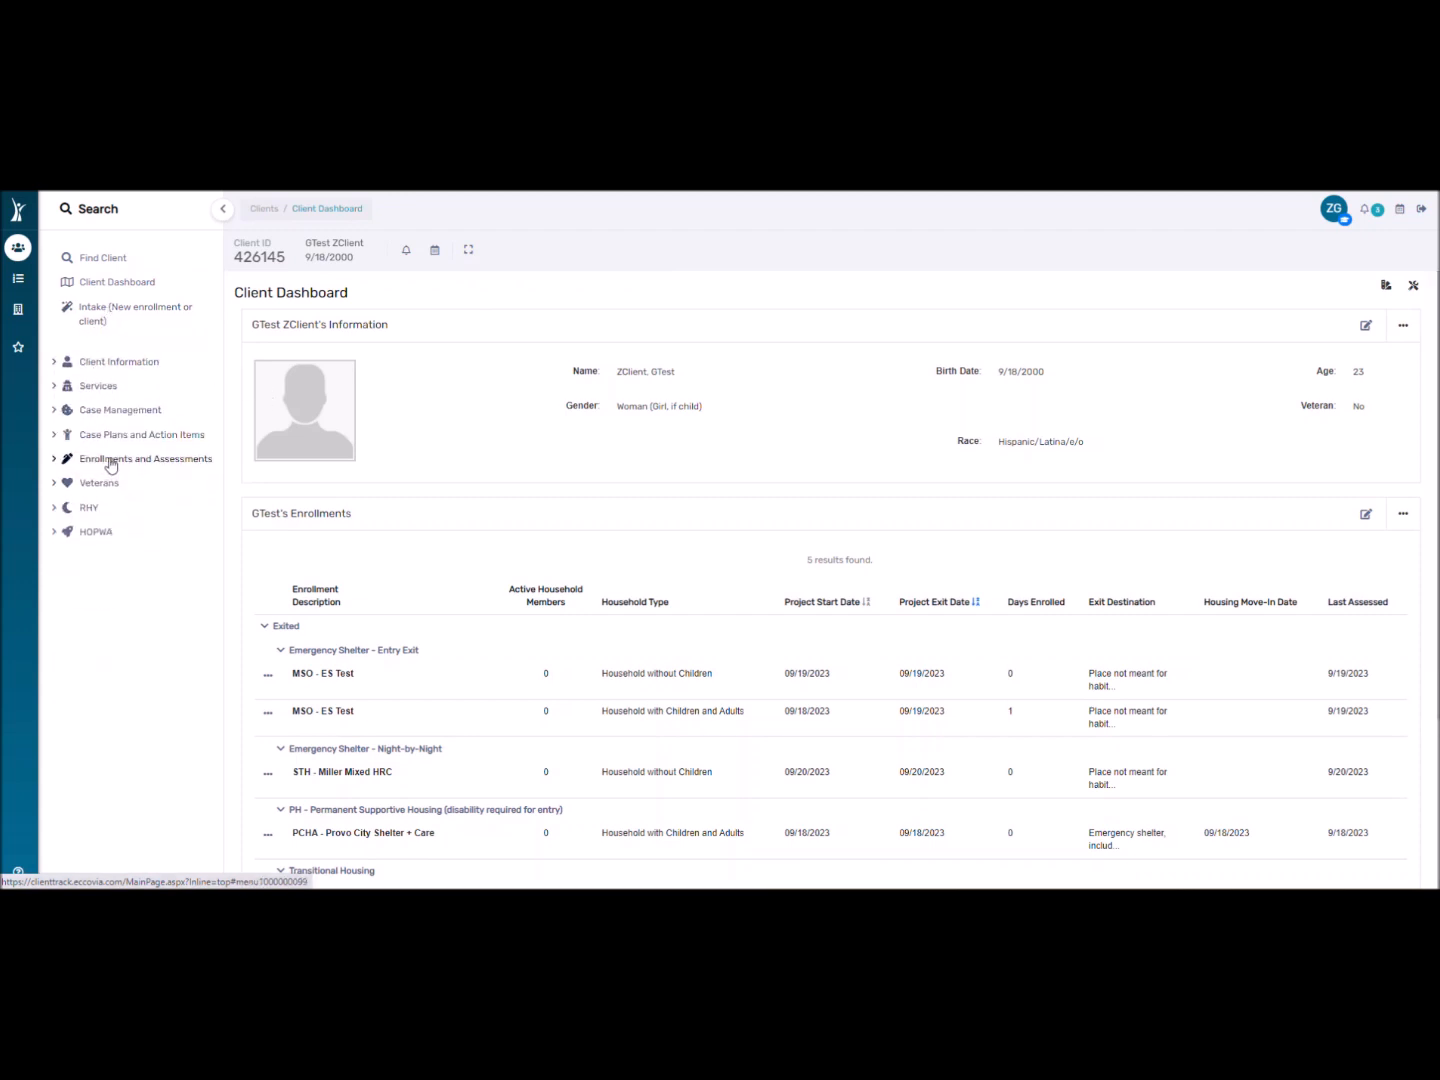
click(80, 318)
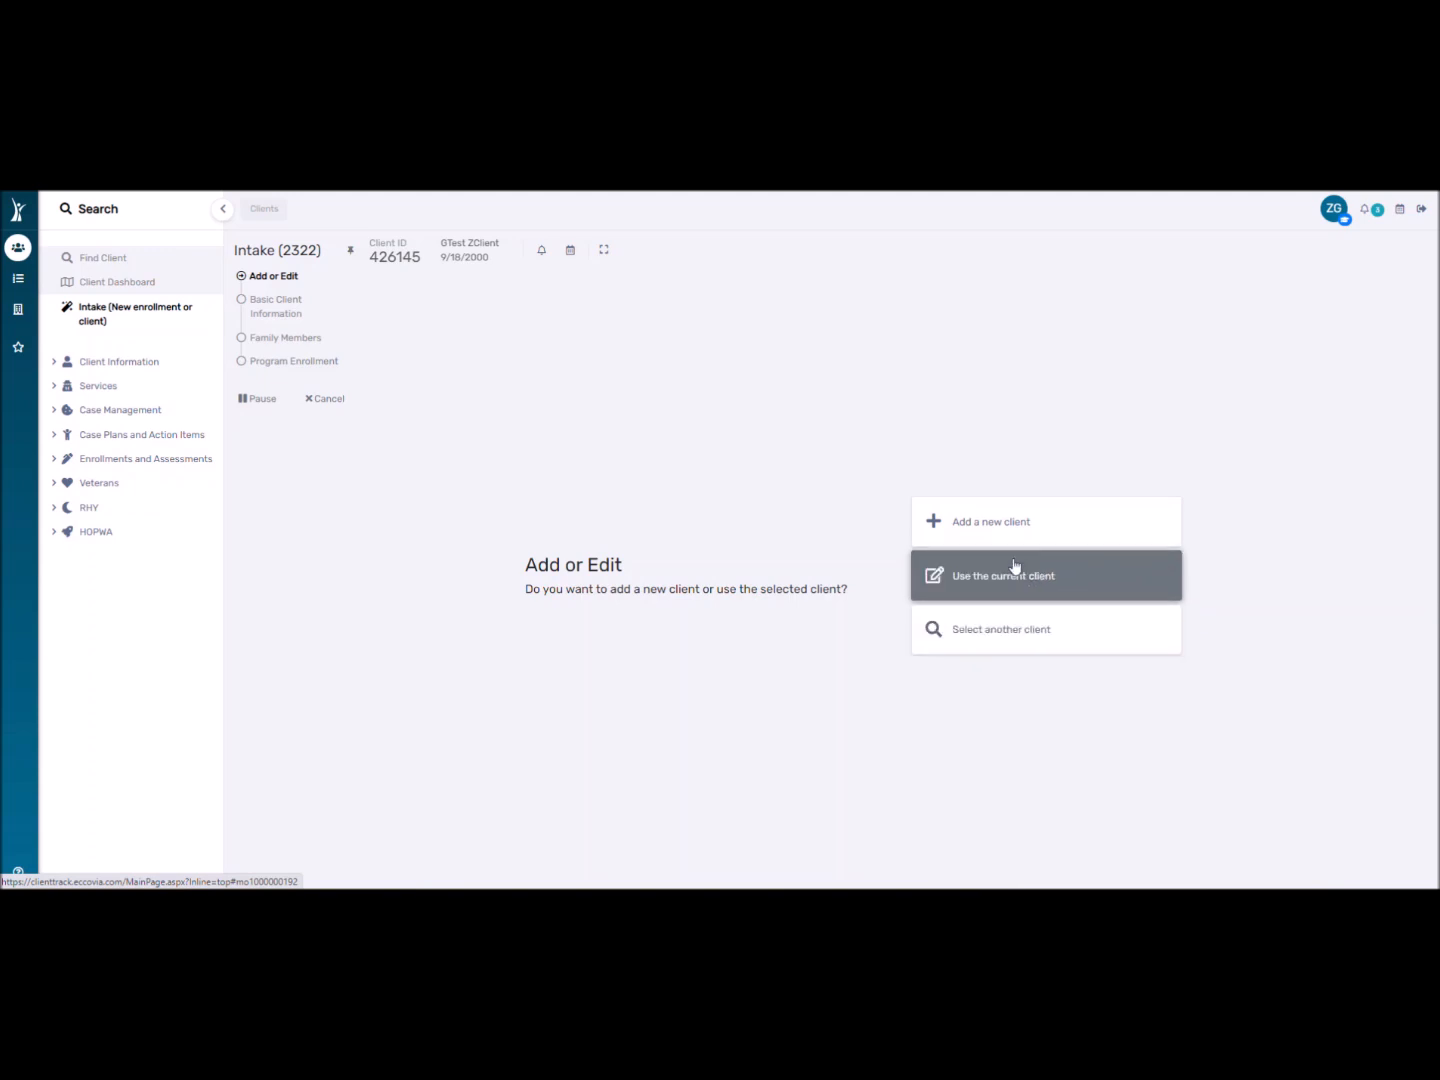
Choose Add a new client and search a first and last name, listing 42 possible duplicates.
click(1012, 525)
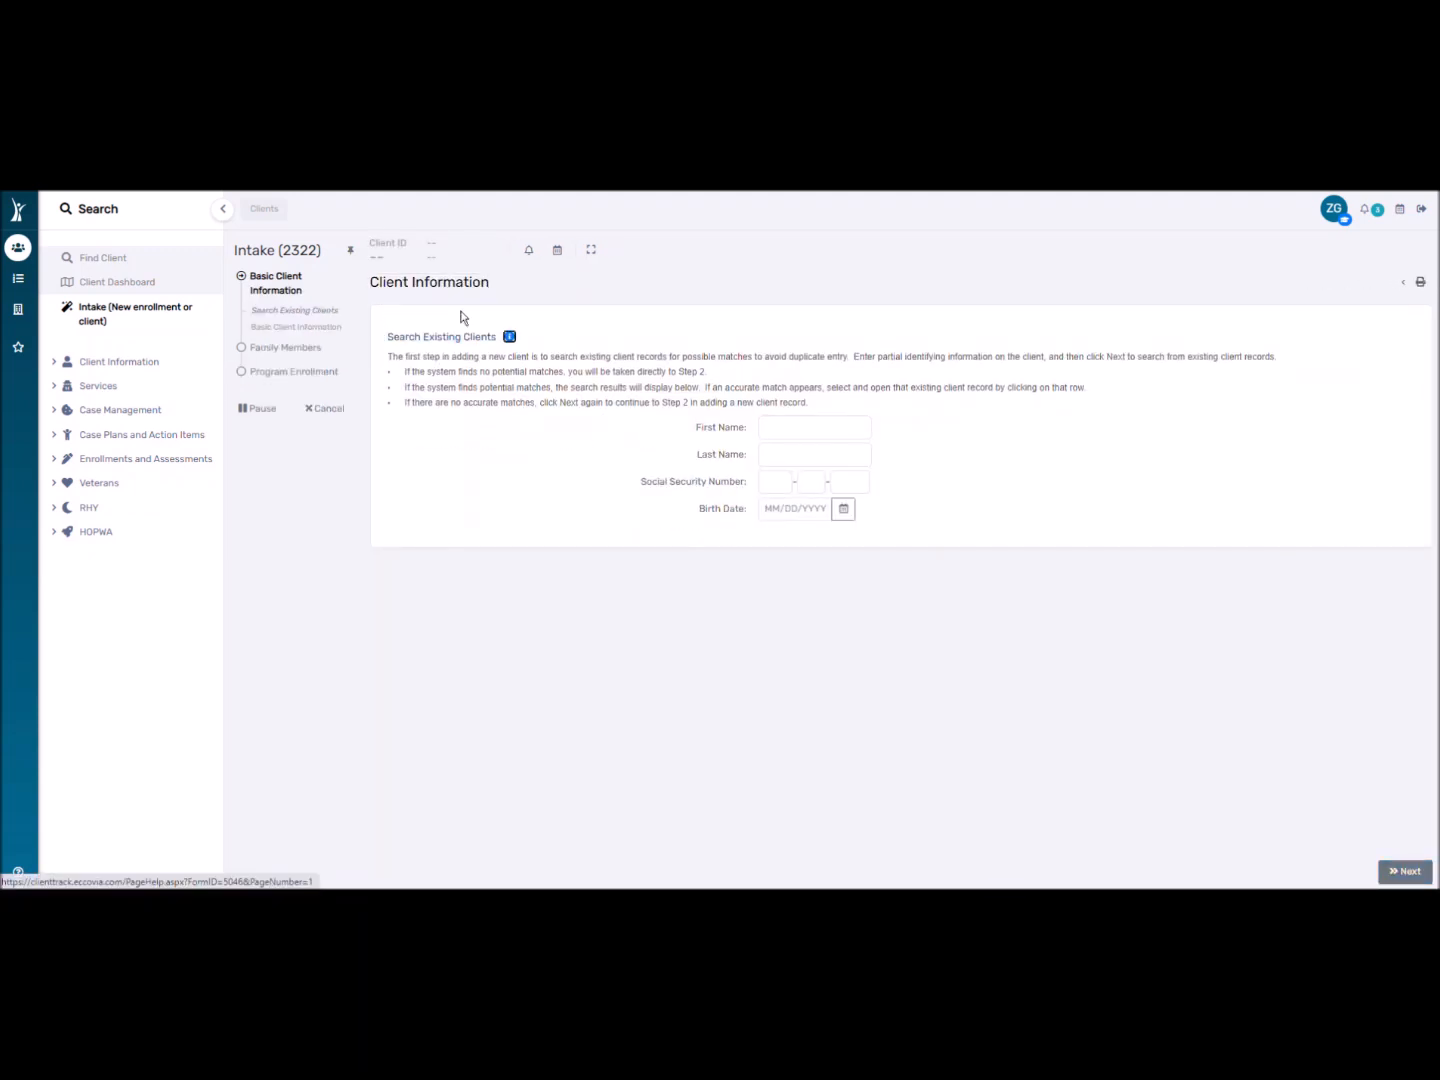
click(767, 420)
text(Harry)
key(Tab)
text(Potter)
key(Return)
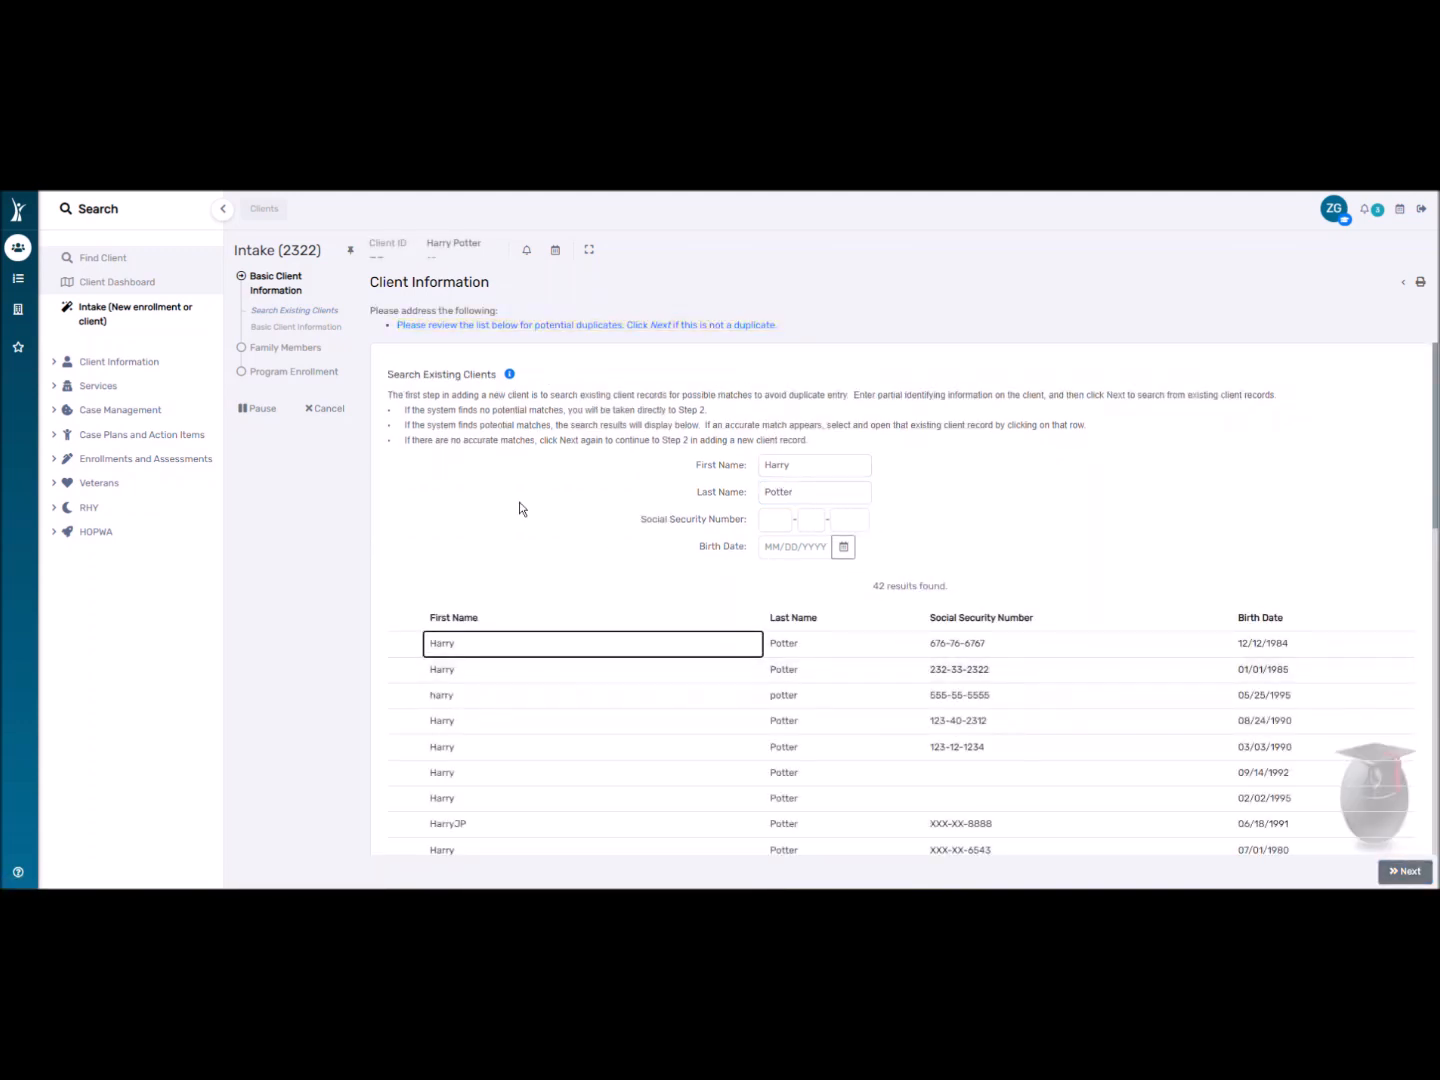
click(437, 331)
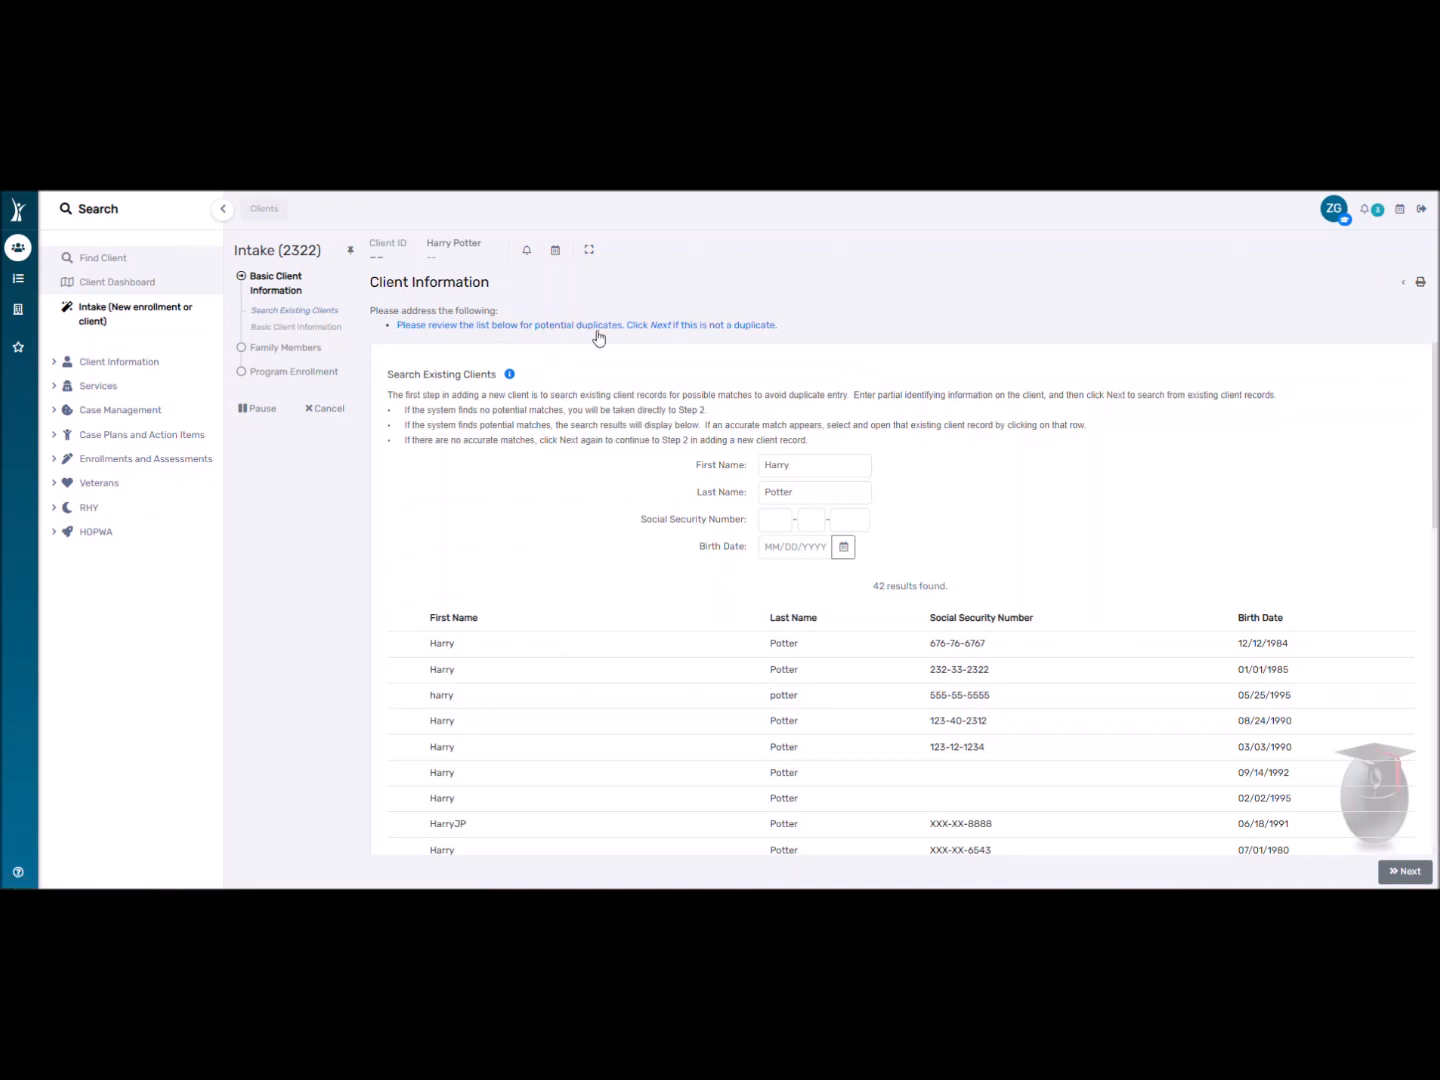
scroll(860, 553, down, 8)
Replace the searched name with the new test client's first and last name and continue to Basic Client Information.
scroll(763, 617, up, 10)
double_click(804, 492)
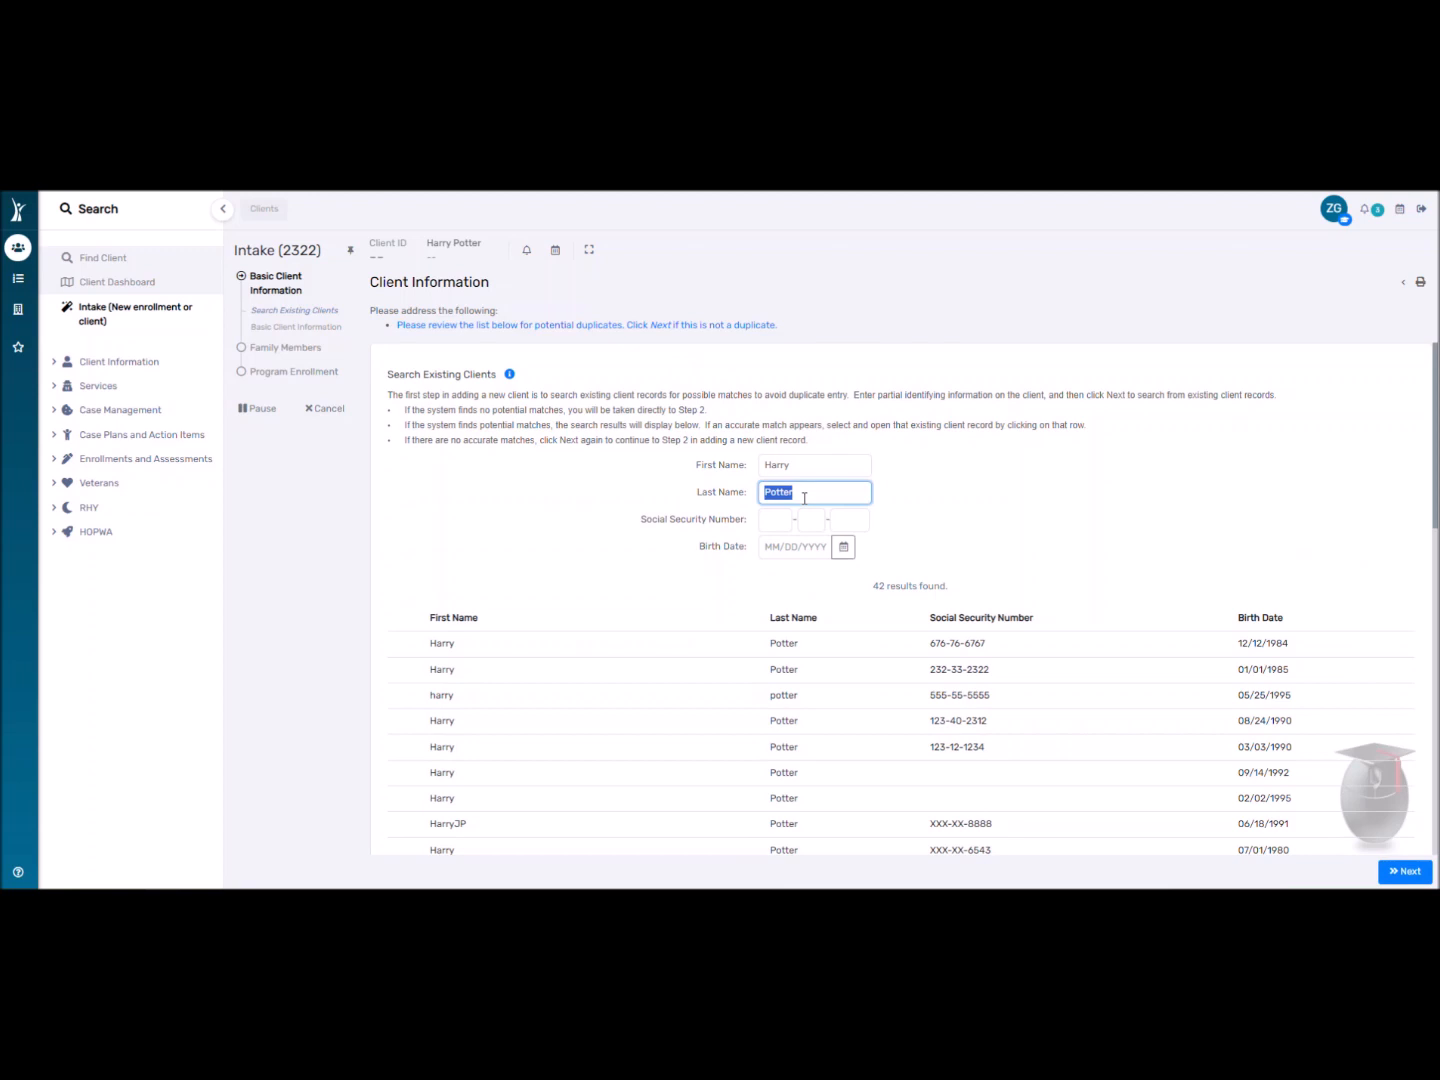
key(BackSpace)
double_click(798, 472)
key(BackSpace)
click(648, 509)
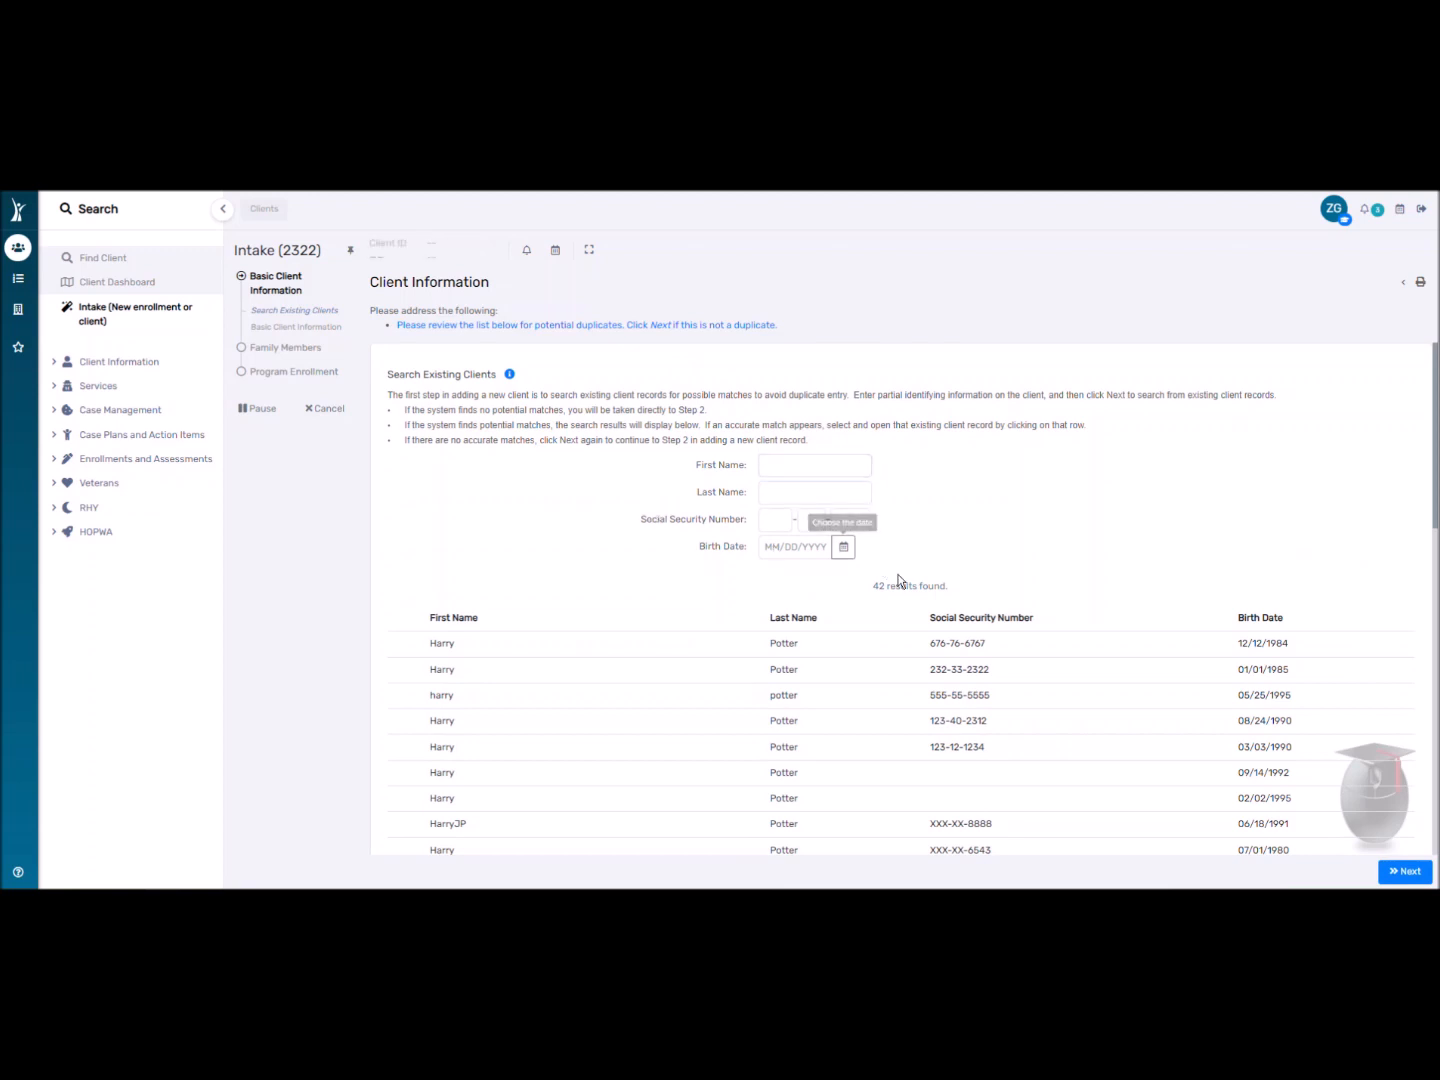
click(776, 464)
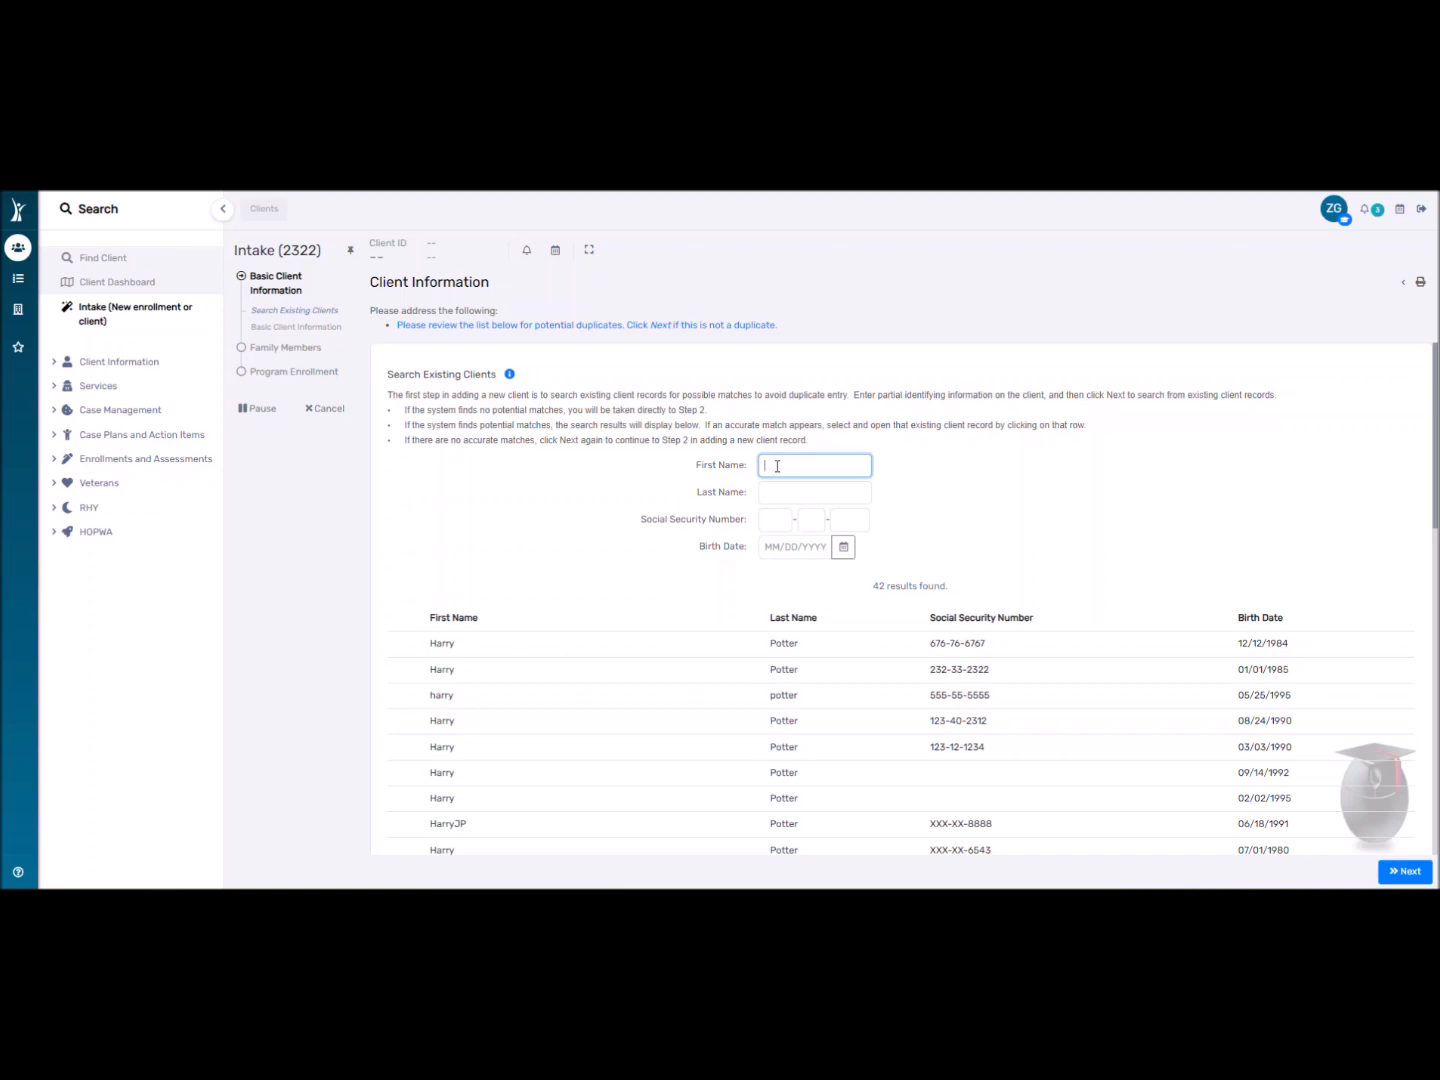
text(Test)
key(Tab)
text(ClientP)
click(1399, 871)
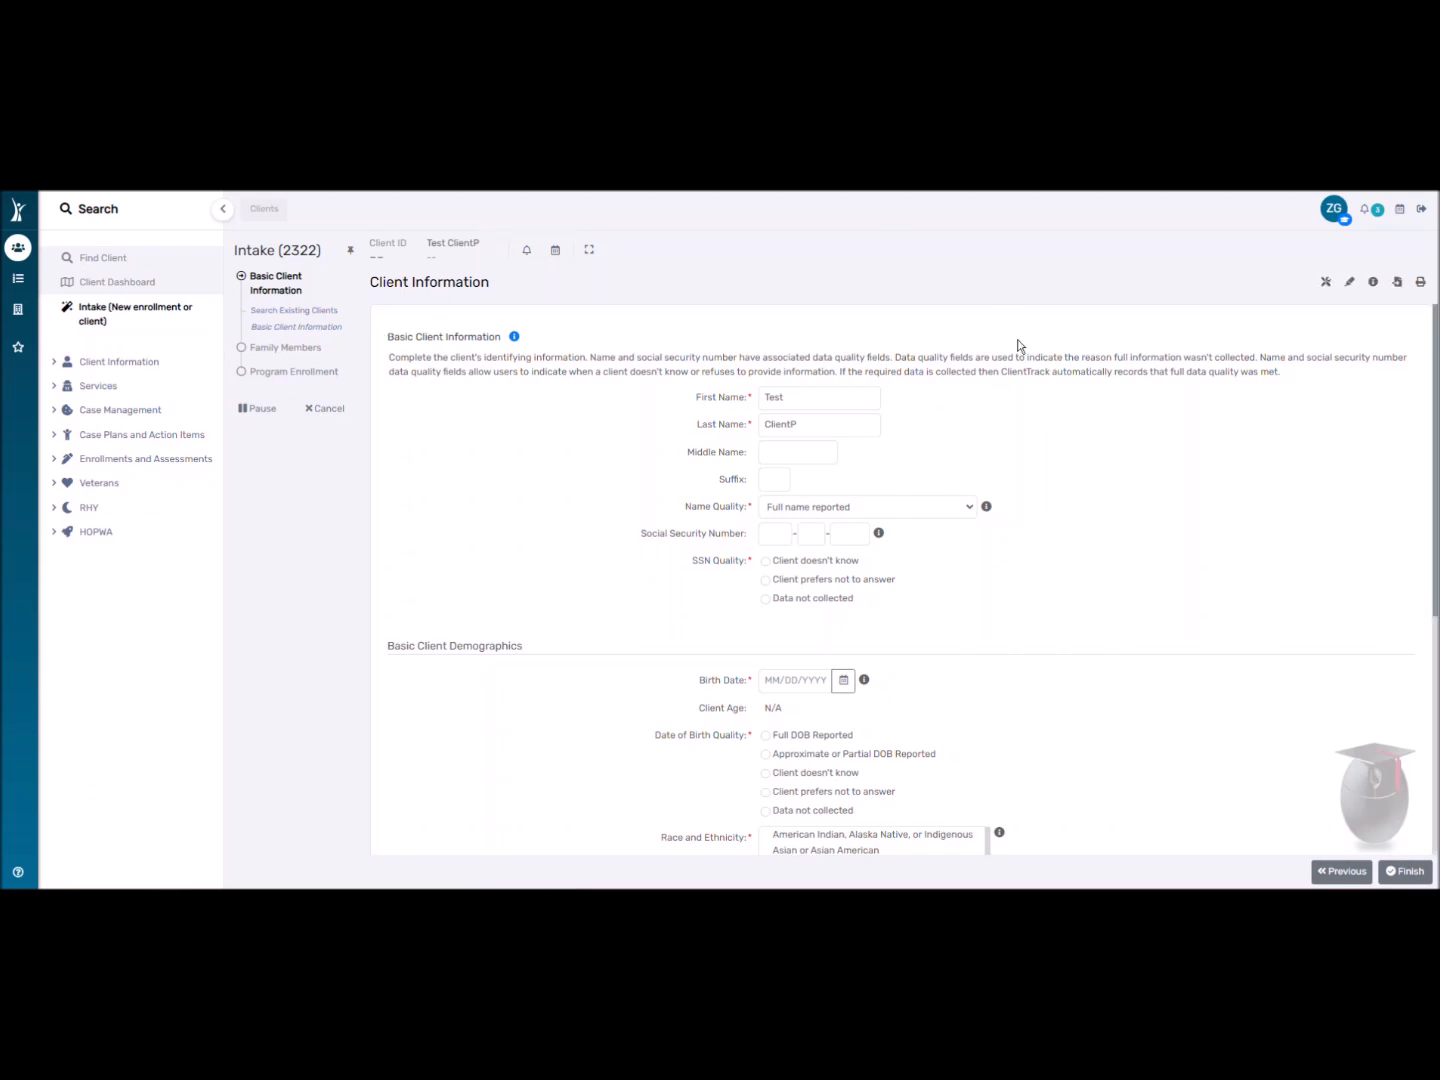
Enter a full test Social Security Number in the three SSN boxes.
click(788, 530)
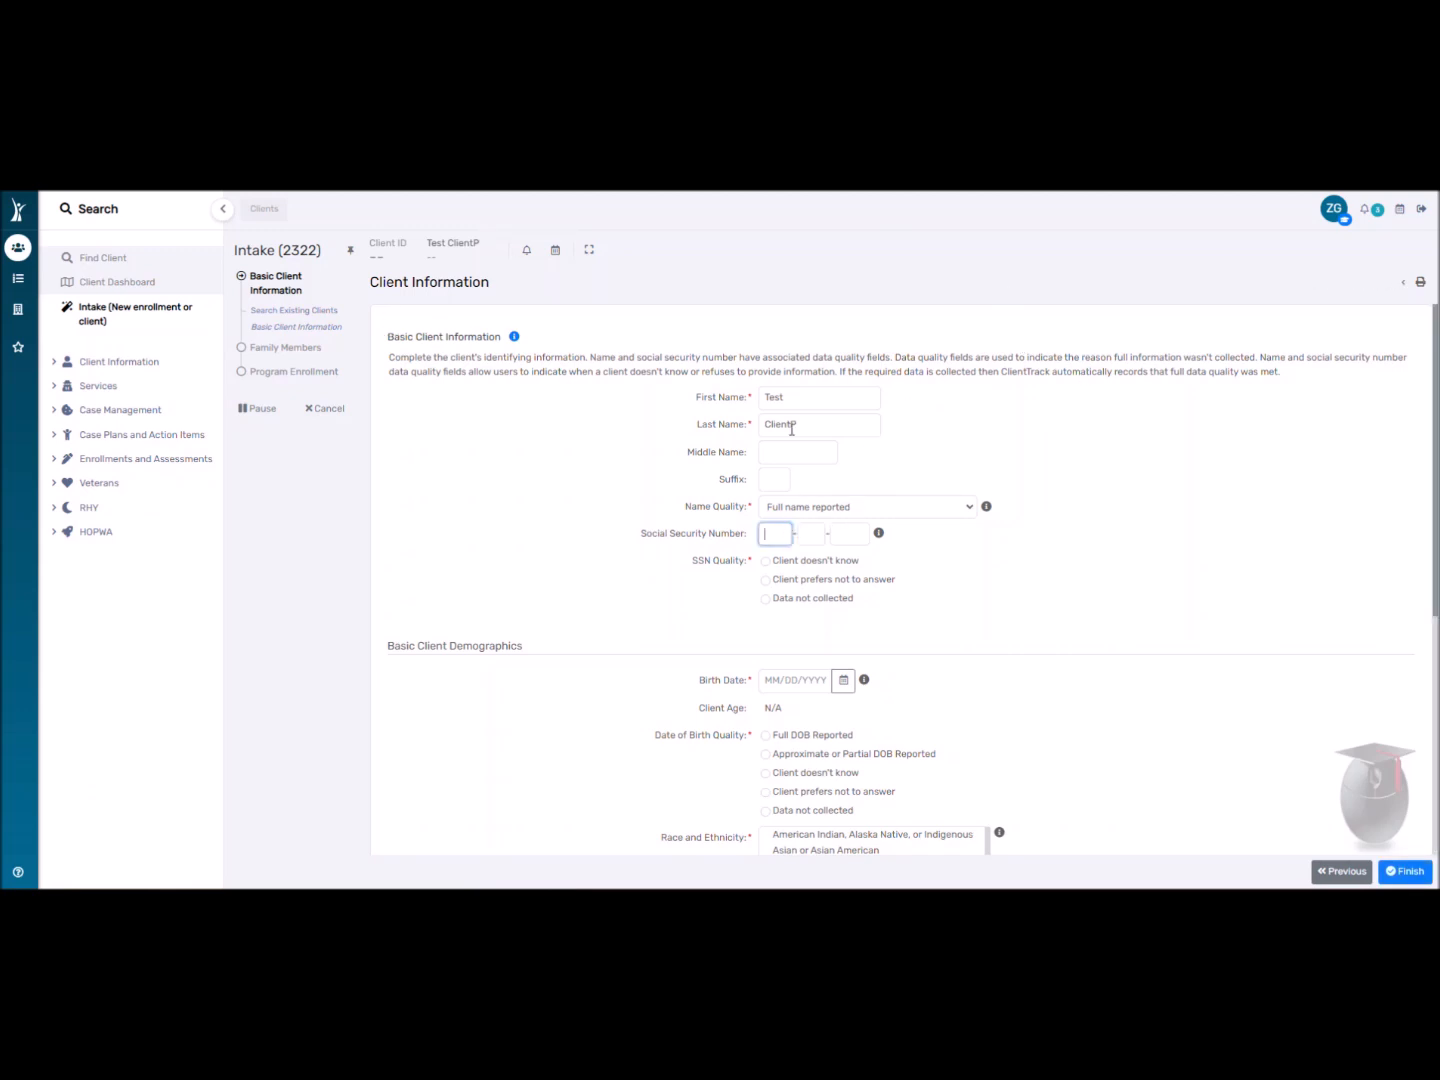
click(754, 396)
click(772, 530)
text(789-12-3456)
click(454, 470)
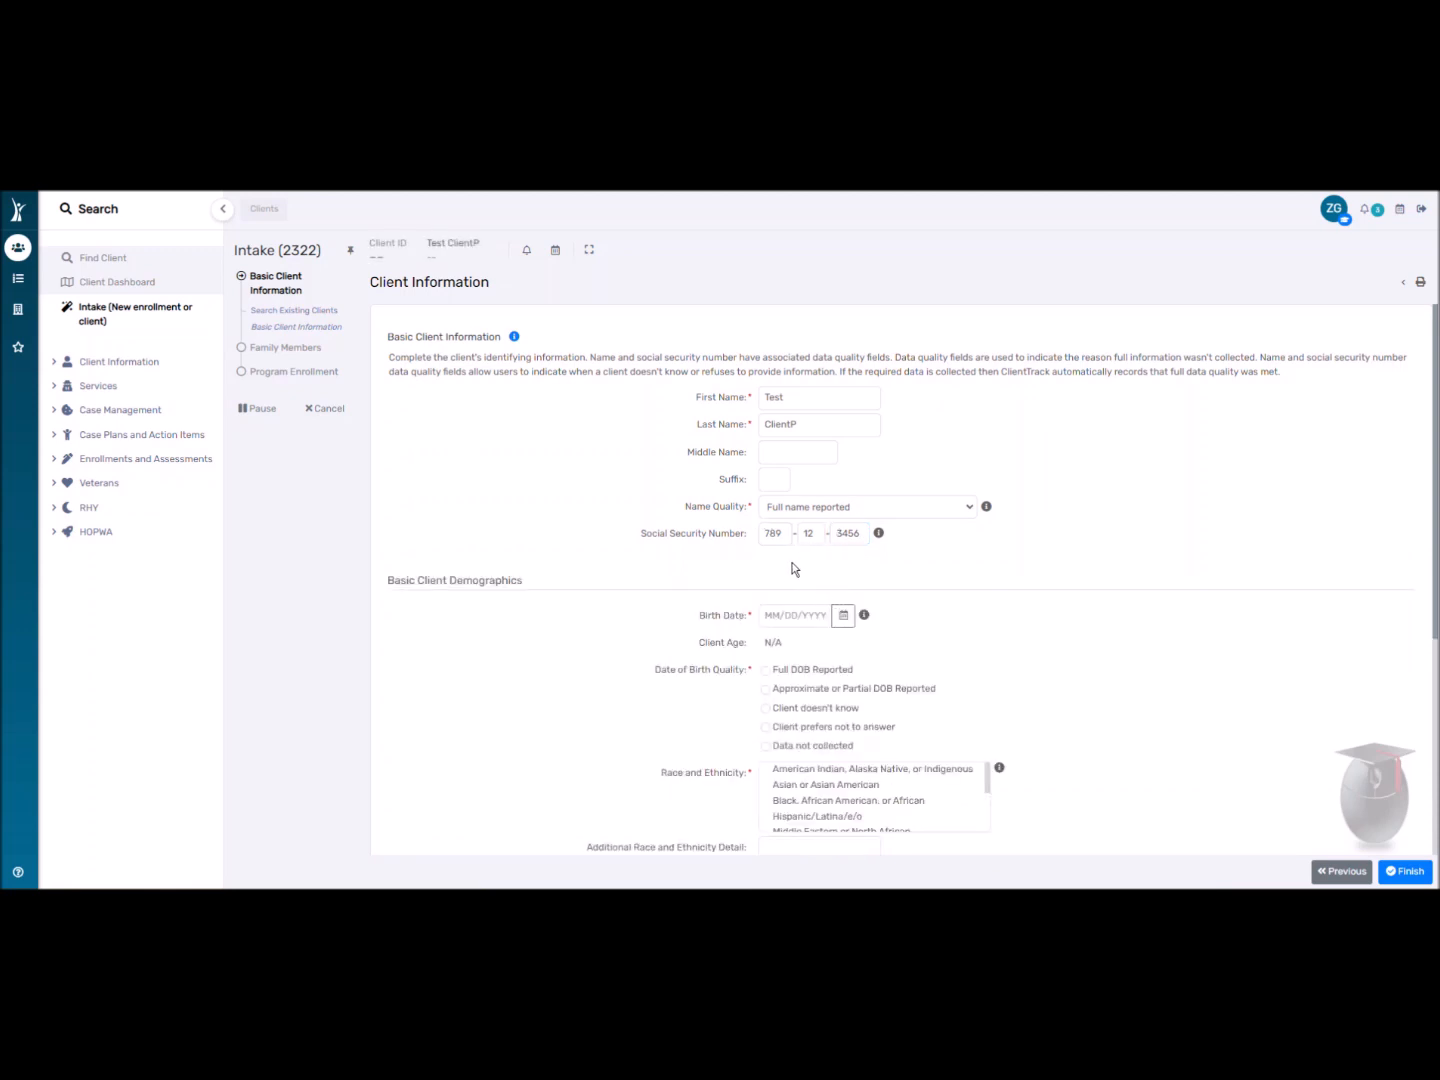
Delete all three SSN parts, leaving it blank with SSN Quality at Approximate or partial SSN reported.
double_click(843, 534)
key(BackSpace)
click(466, 489)
double_click(807, 532)
key(BackSpace)
double_click(784, 533)
key(BackSpace)
click(741, 527)
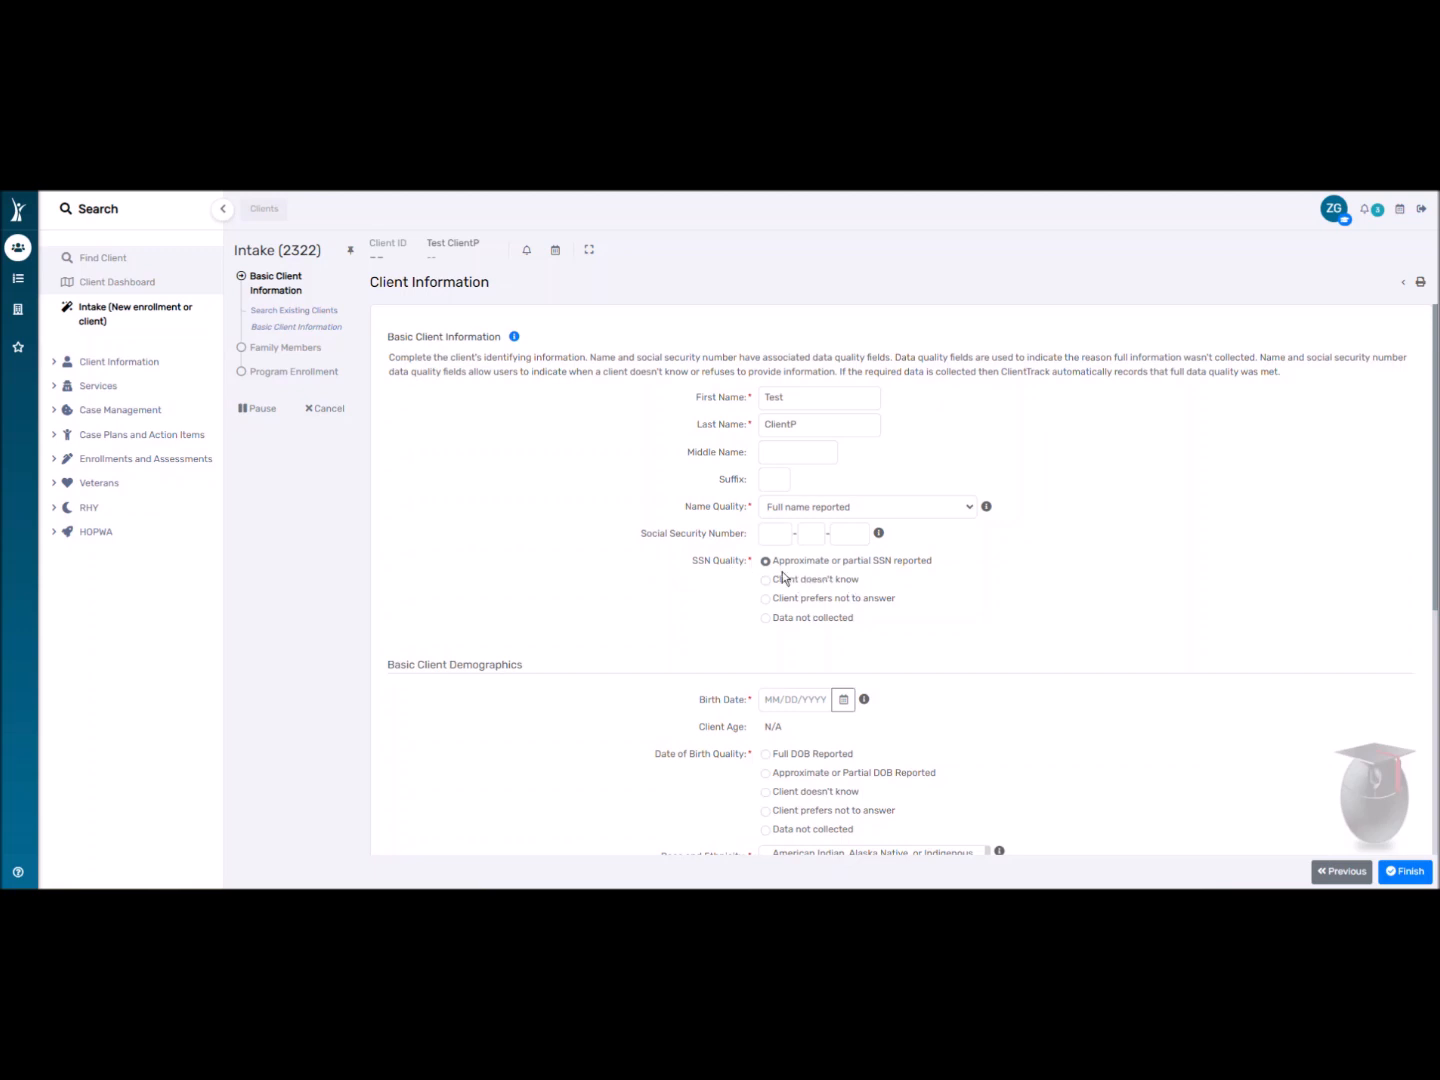
scroll(832, 638, down, 1)
scroll(879, 636, down, 1)
scroll(856, 580, up, 2)
Enter the client's complete Social Security Number.
click(776, 527)
click(634, 589)
Enter birth date 01/01/1990, giving age 33, with Date of Birth Quality Full DOB Reported.
scroll(720, 570, down, 1)
click(842, 540)
click(821, 542)
click(821, 542)
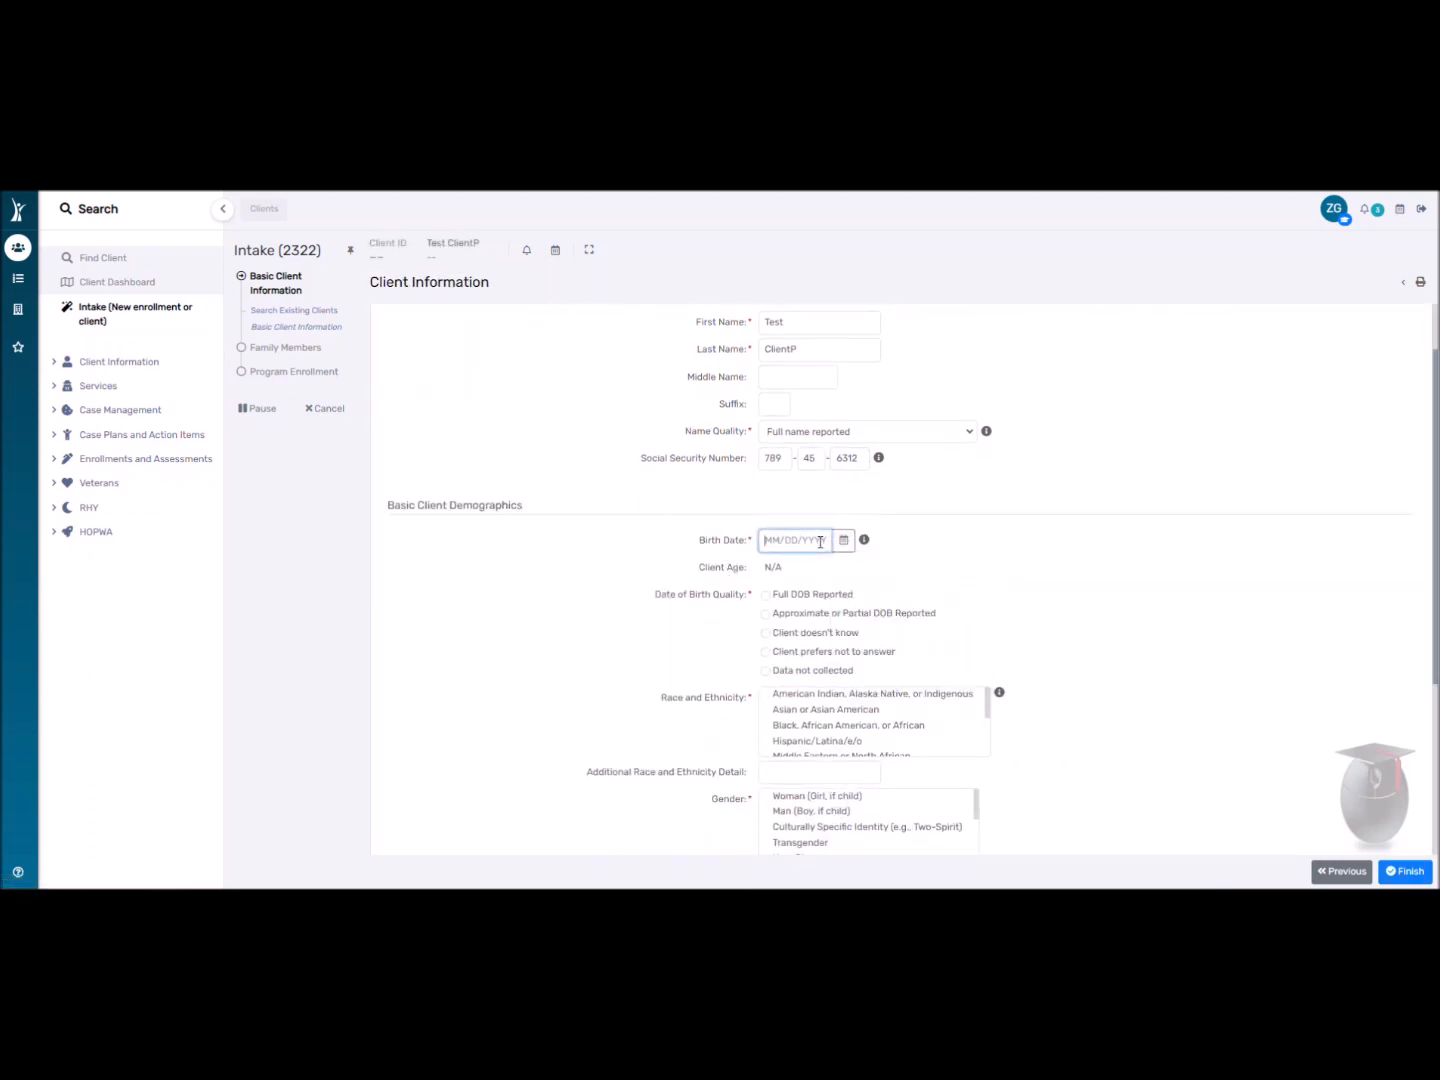
text(1/1/1990)
click(633, 553)
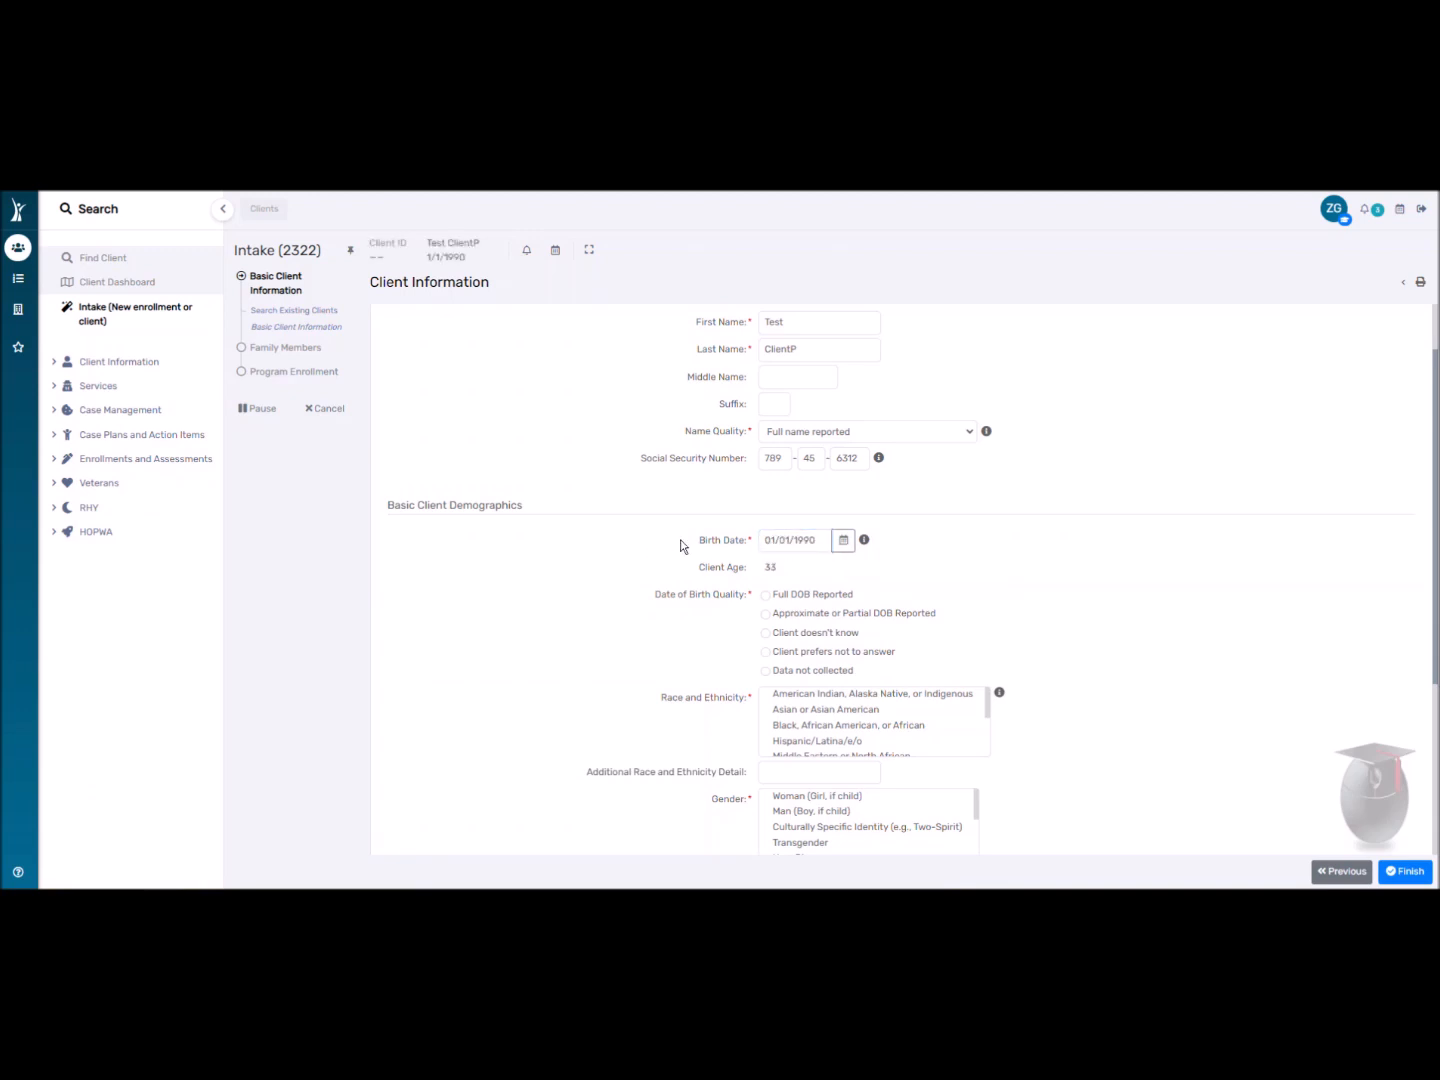
scroll(676, 520, down, 2)
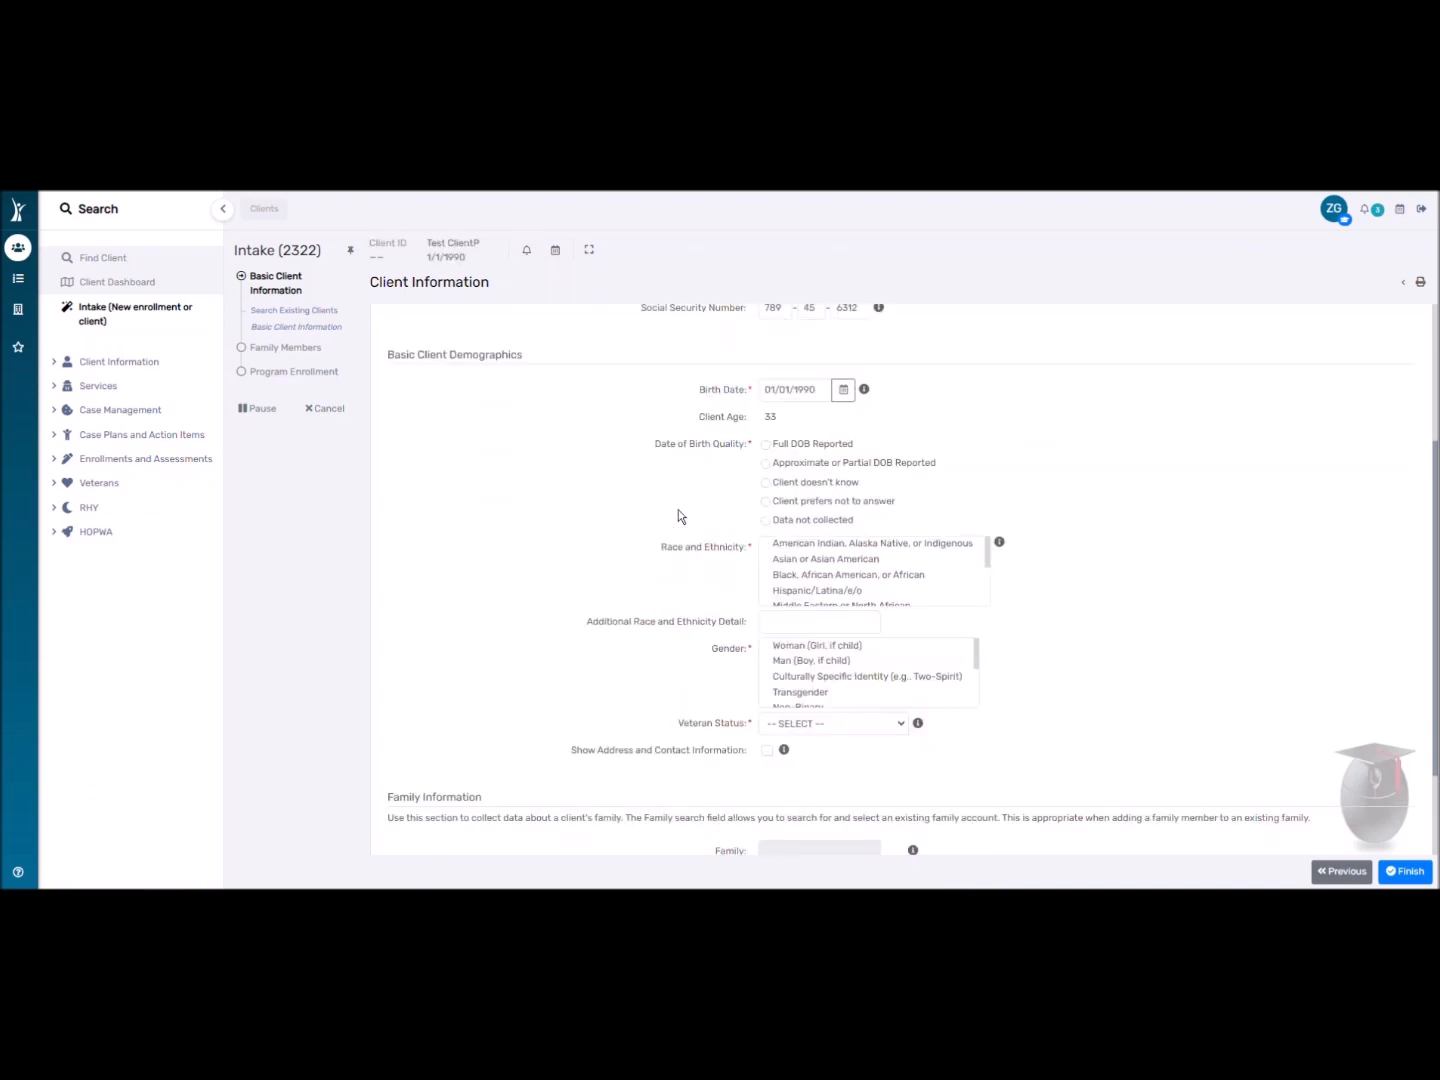
click(768, 446)
scroll(687, 499, up, 1)
scroll(671, 500, up, 2)
scroll(699, 460, down, 5)
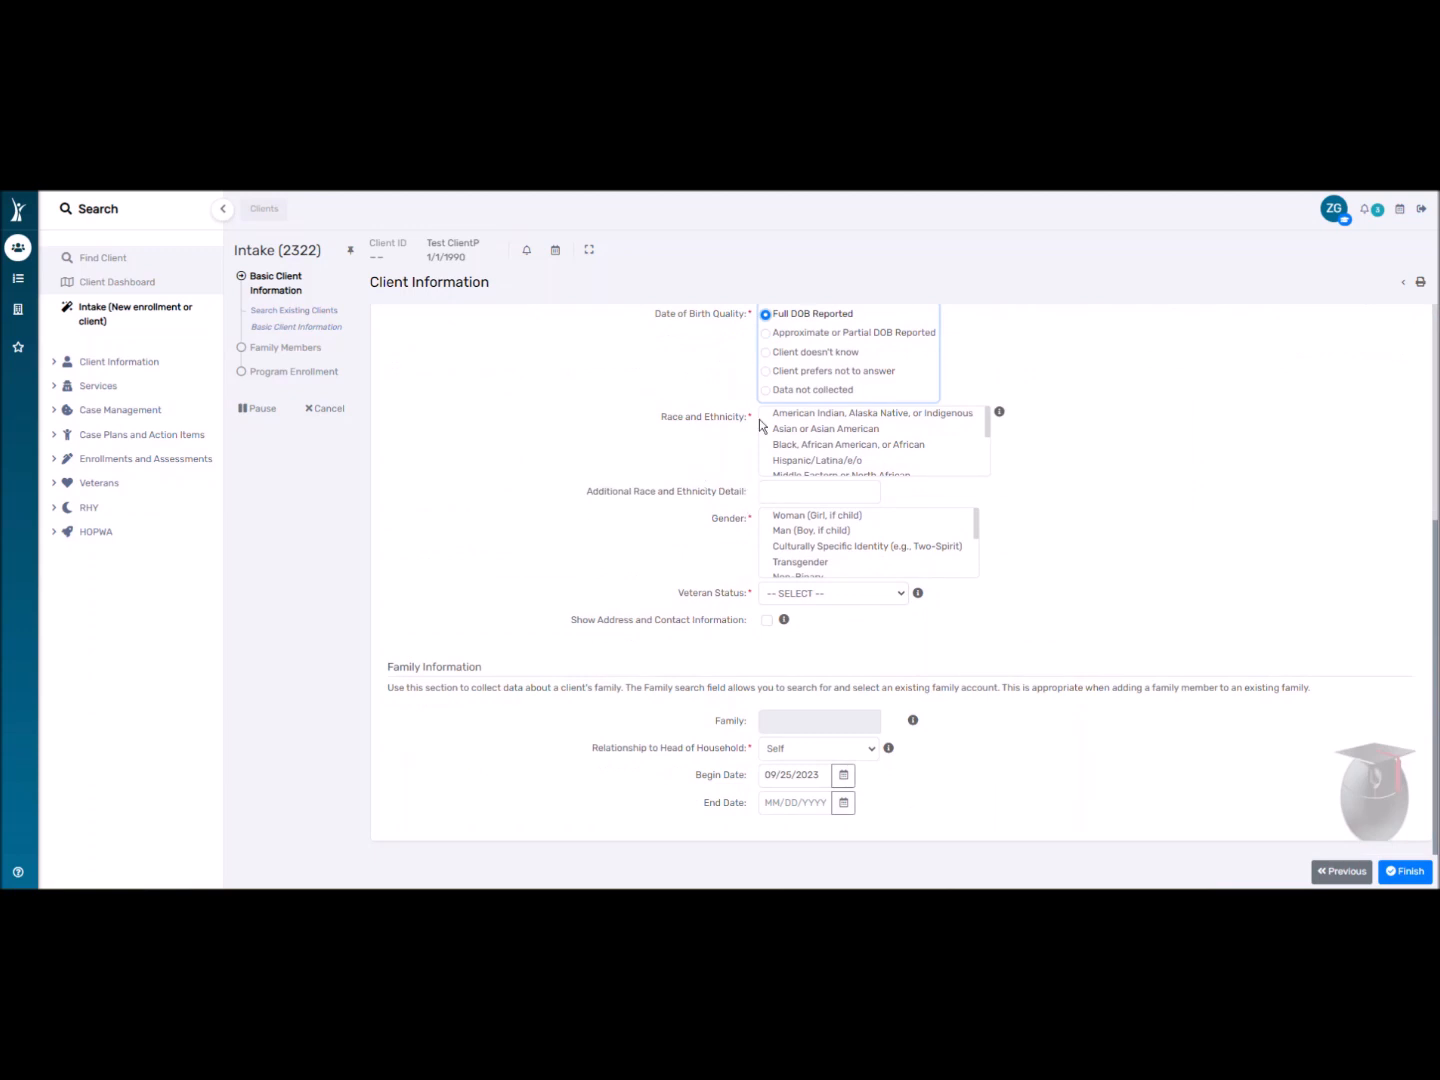
Mark the client's race as Asian or Asian American.
scroll(826, 437, down, 3)
scroll(825, 446, up, 3)
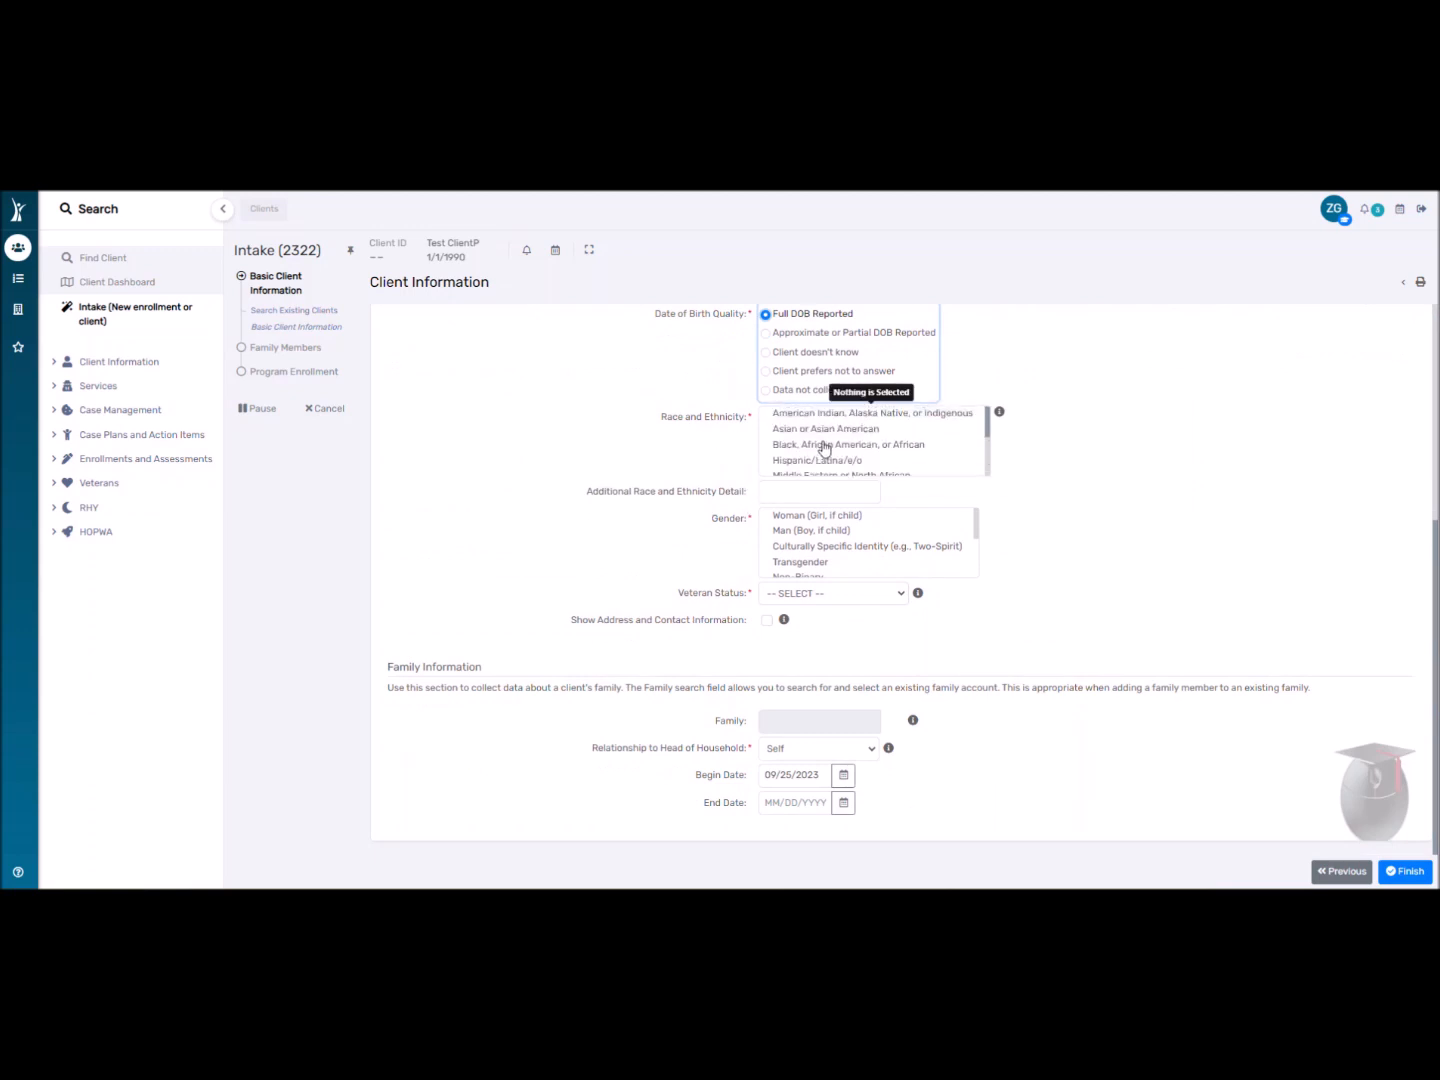
scroll(839, 505, up, 1)
click(814, 505)
Tick Man (Boy, if child) and Transgender under Gender.
scroll(641, 519, down, 1)
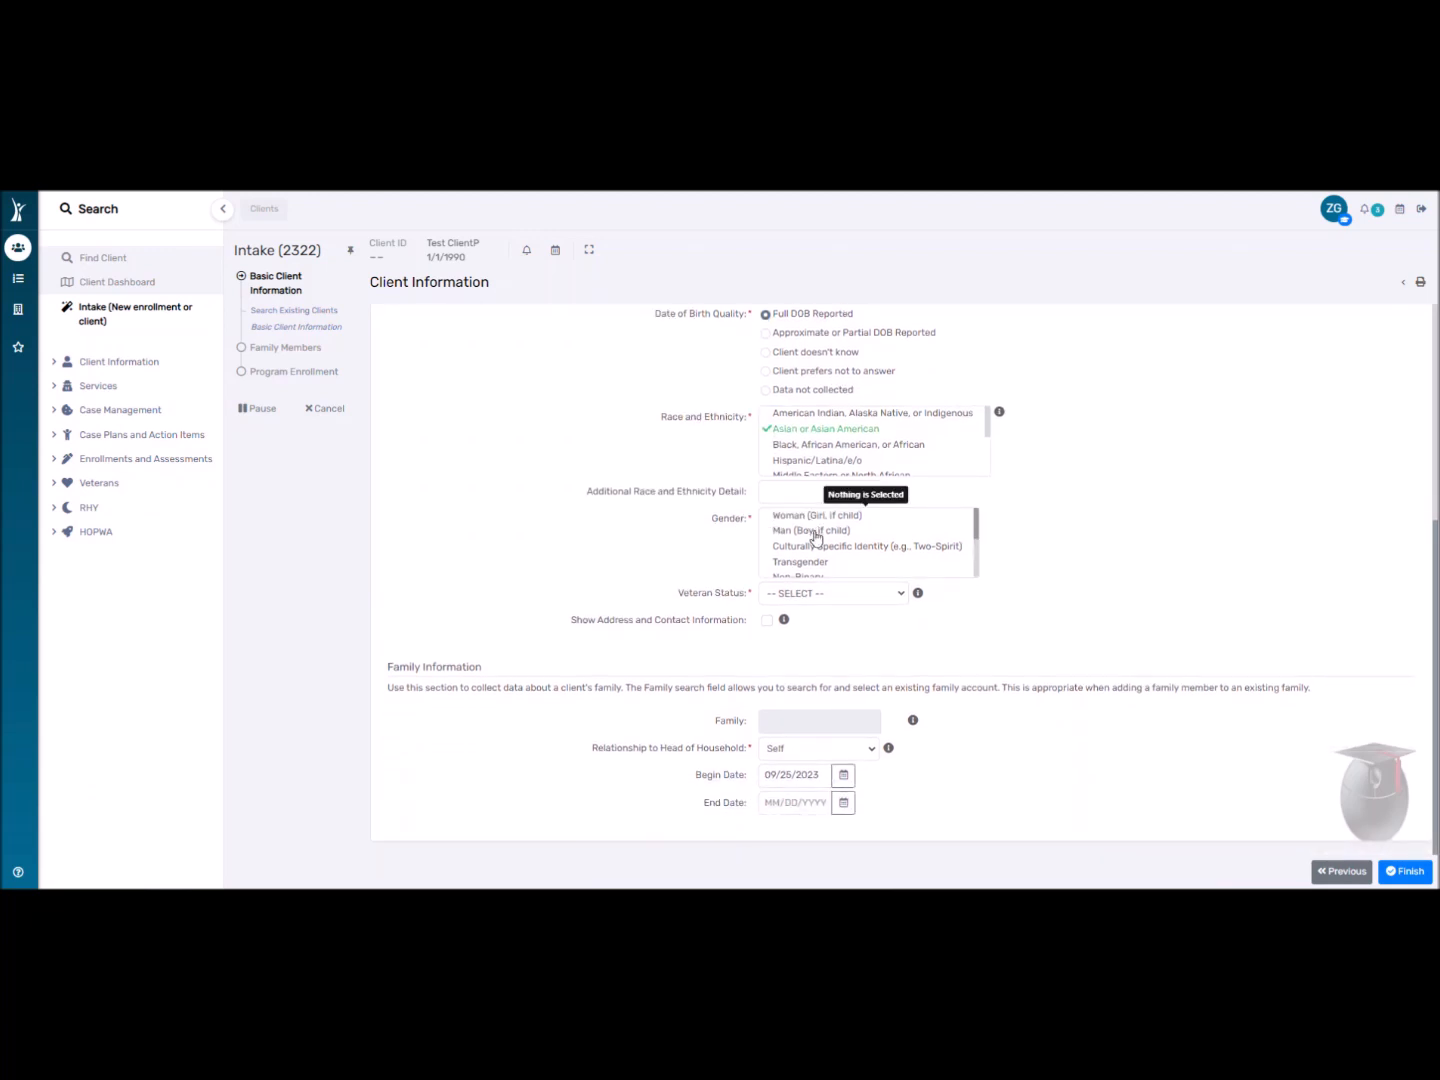
scroll(815, 537, down, 3)
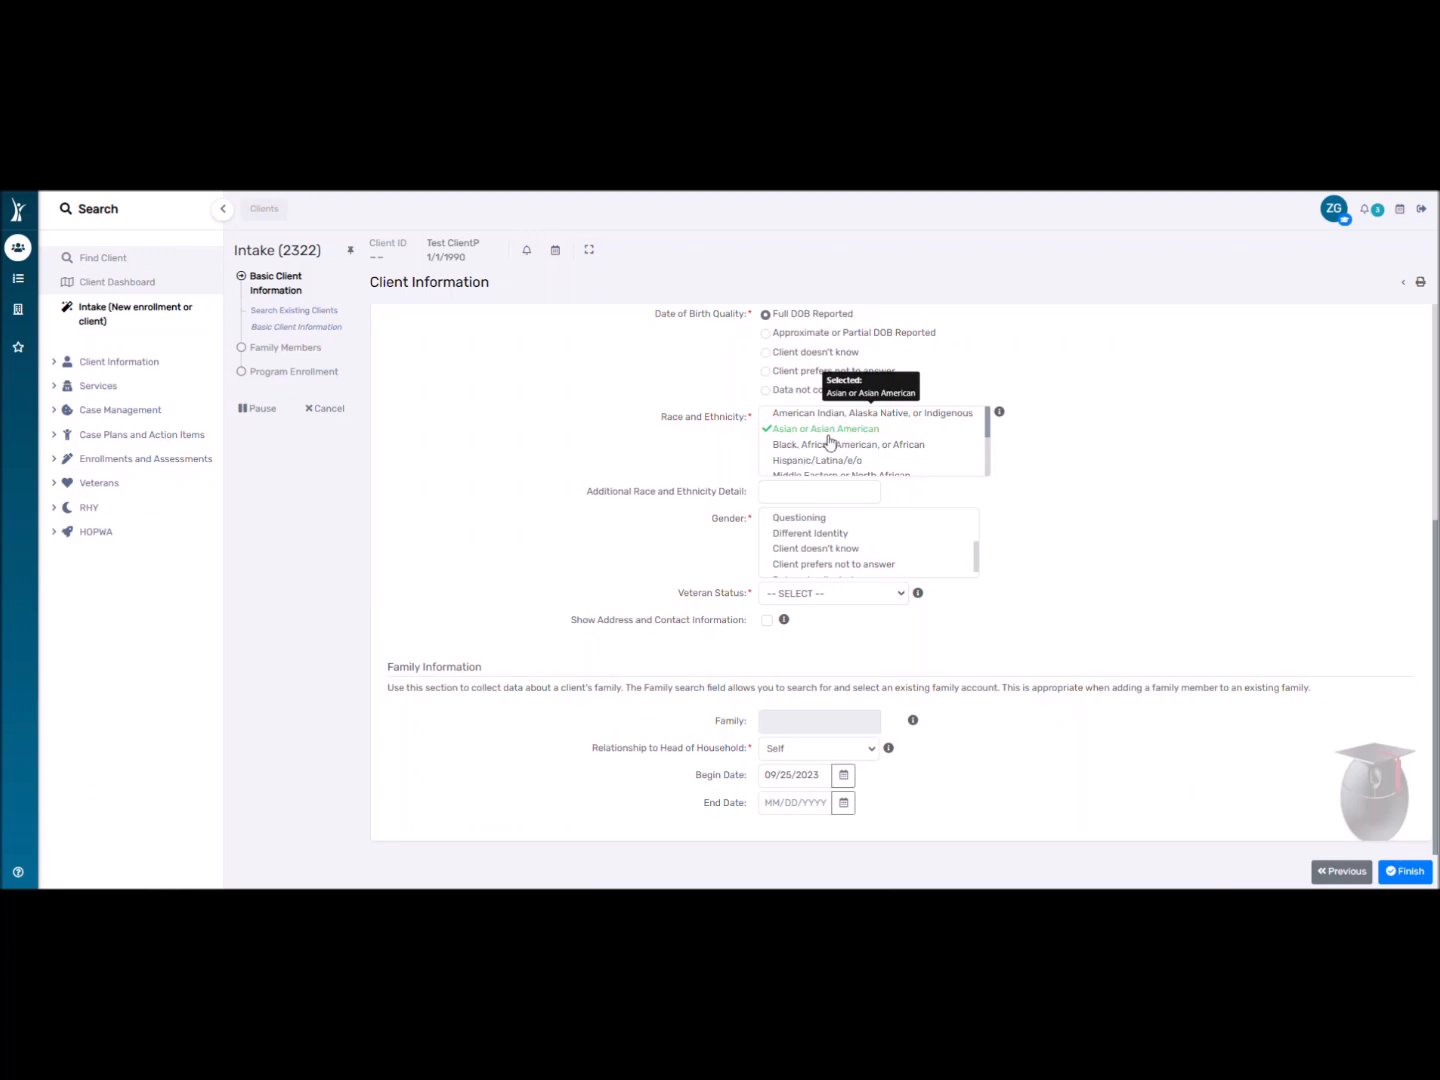
scroll(857, 441, down, 2)
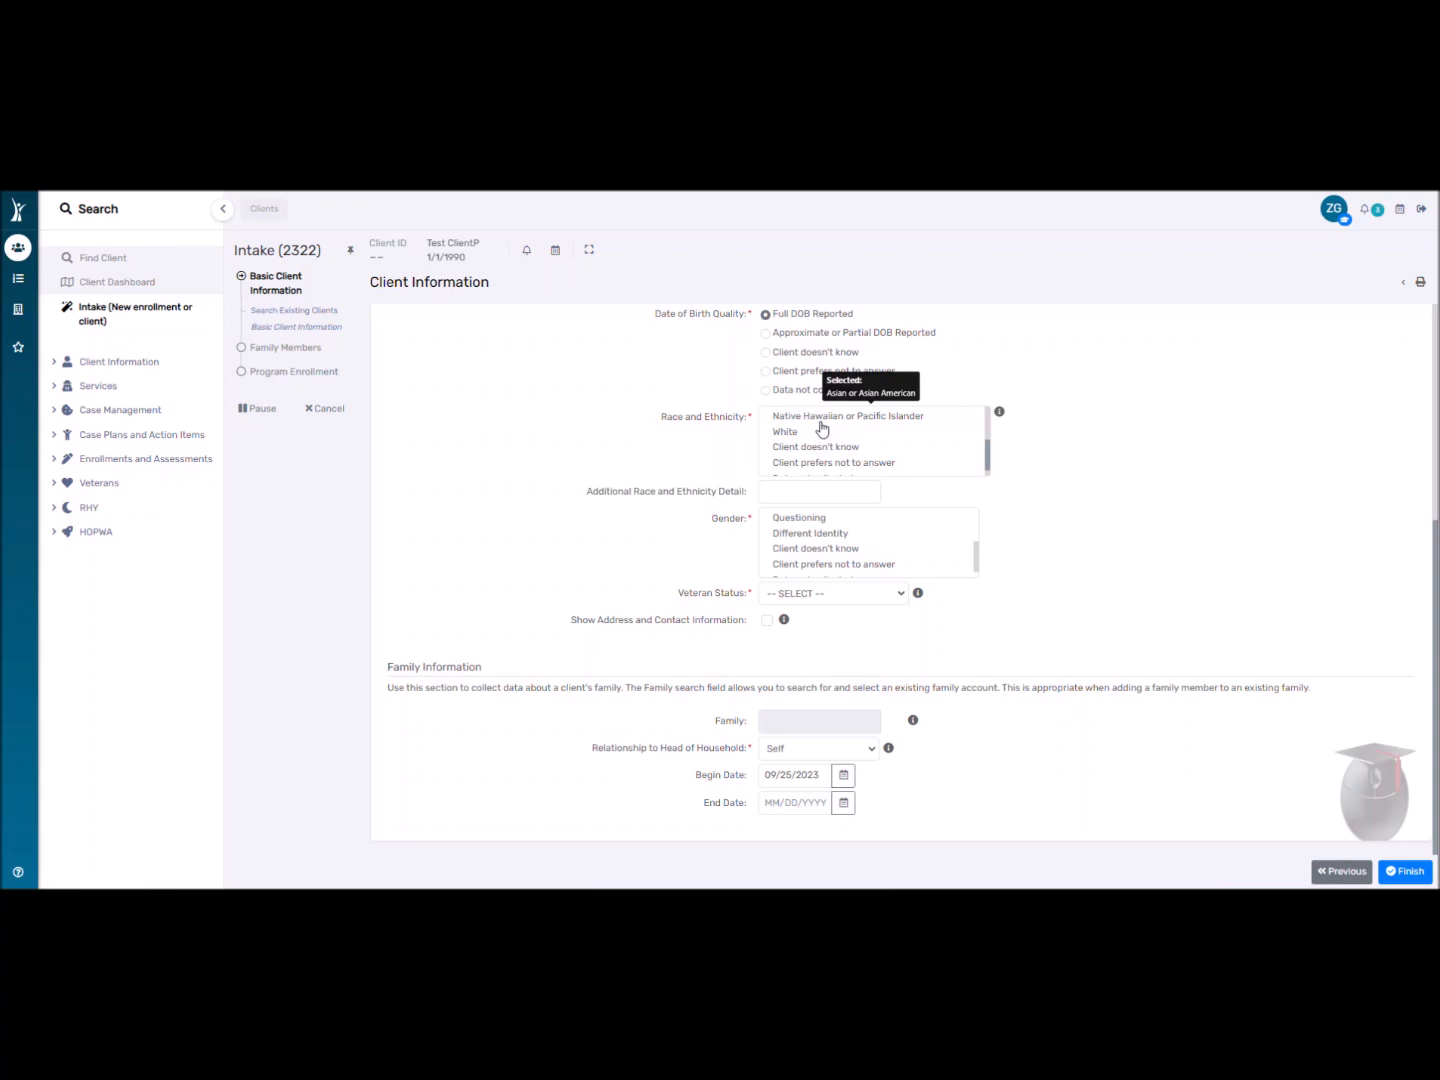
scroll(823, 427, up, 2)
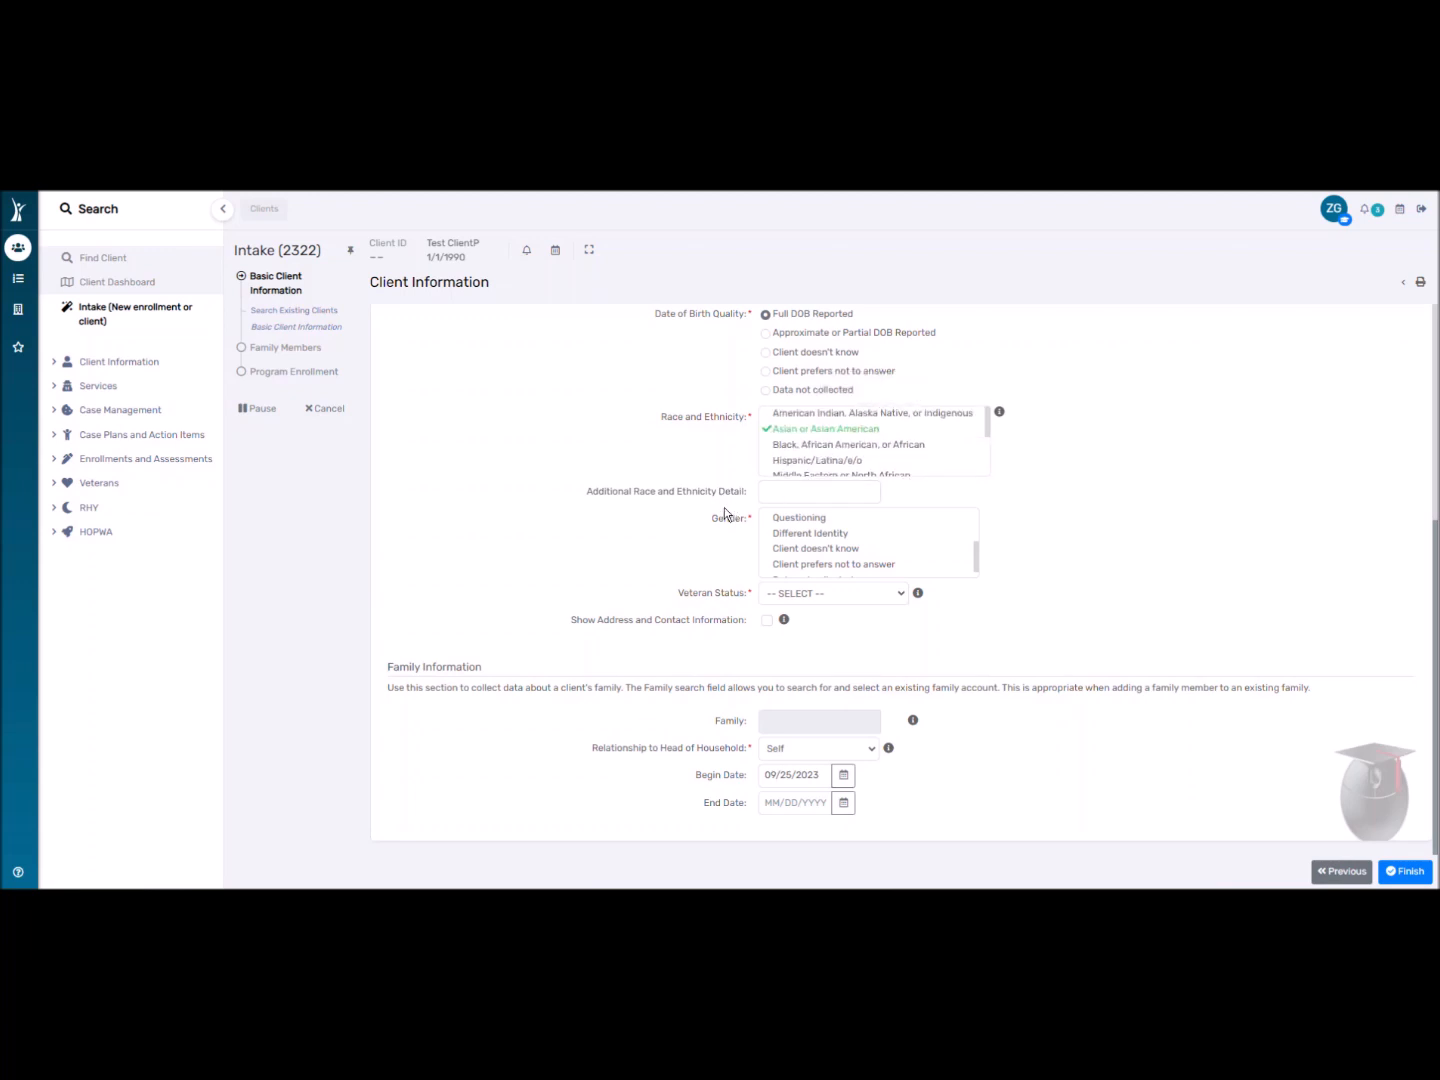
click(780, 485)
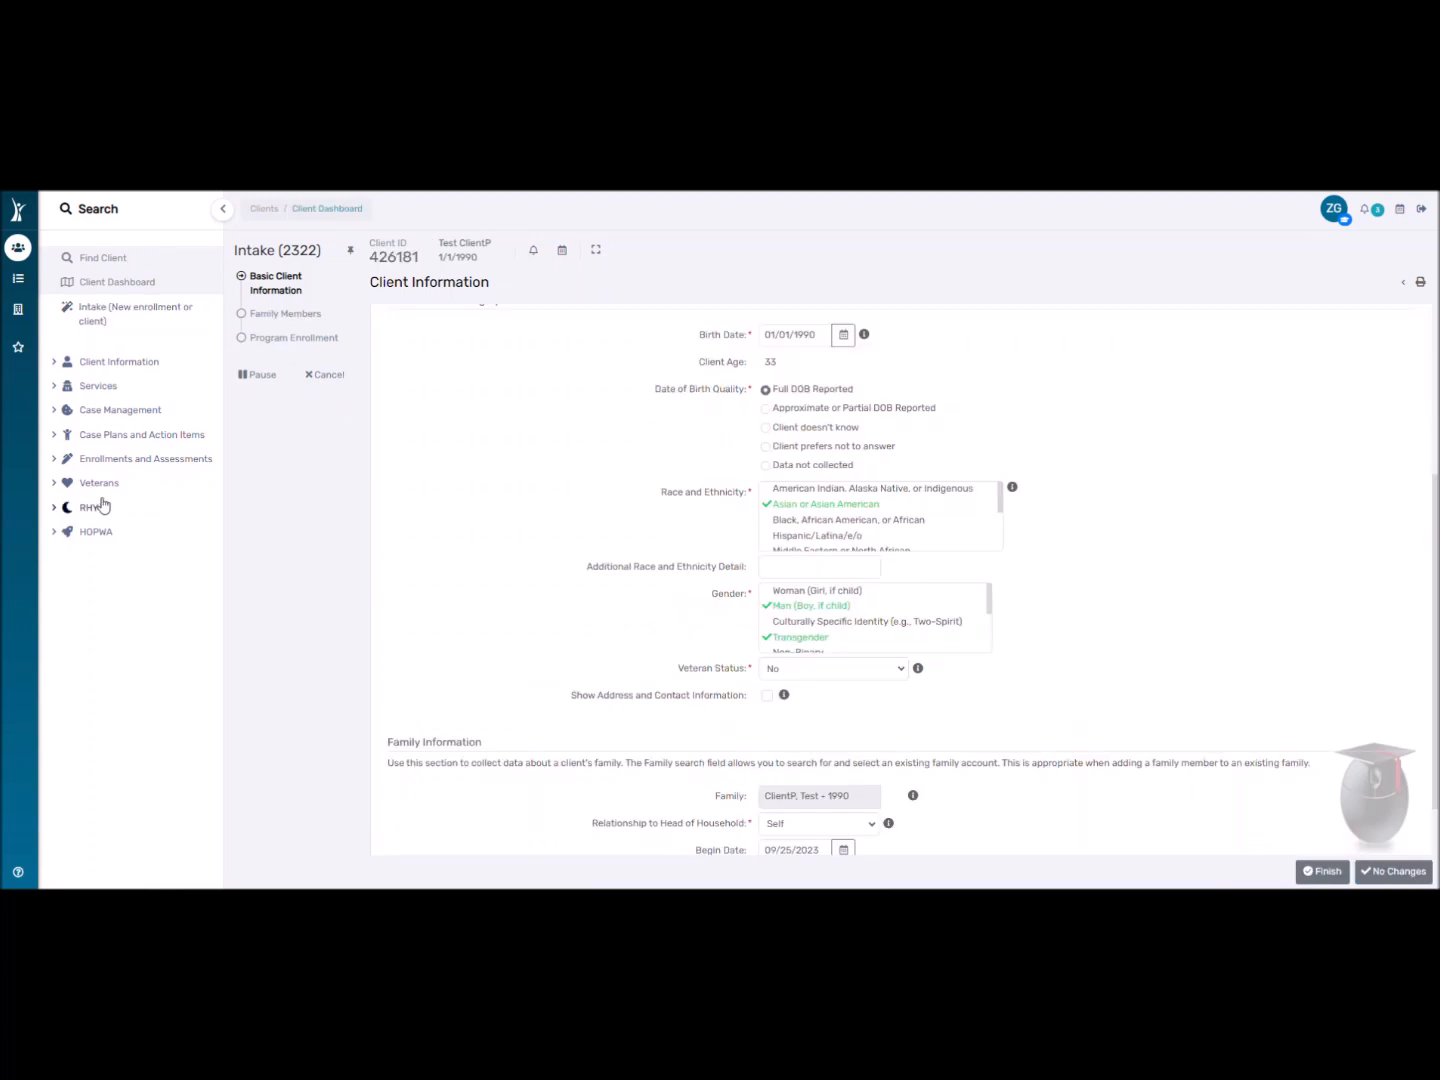
ctrl+click(835, 625)
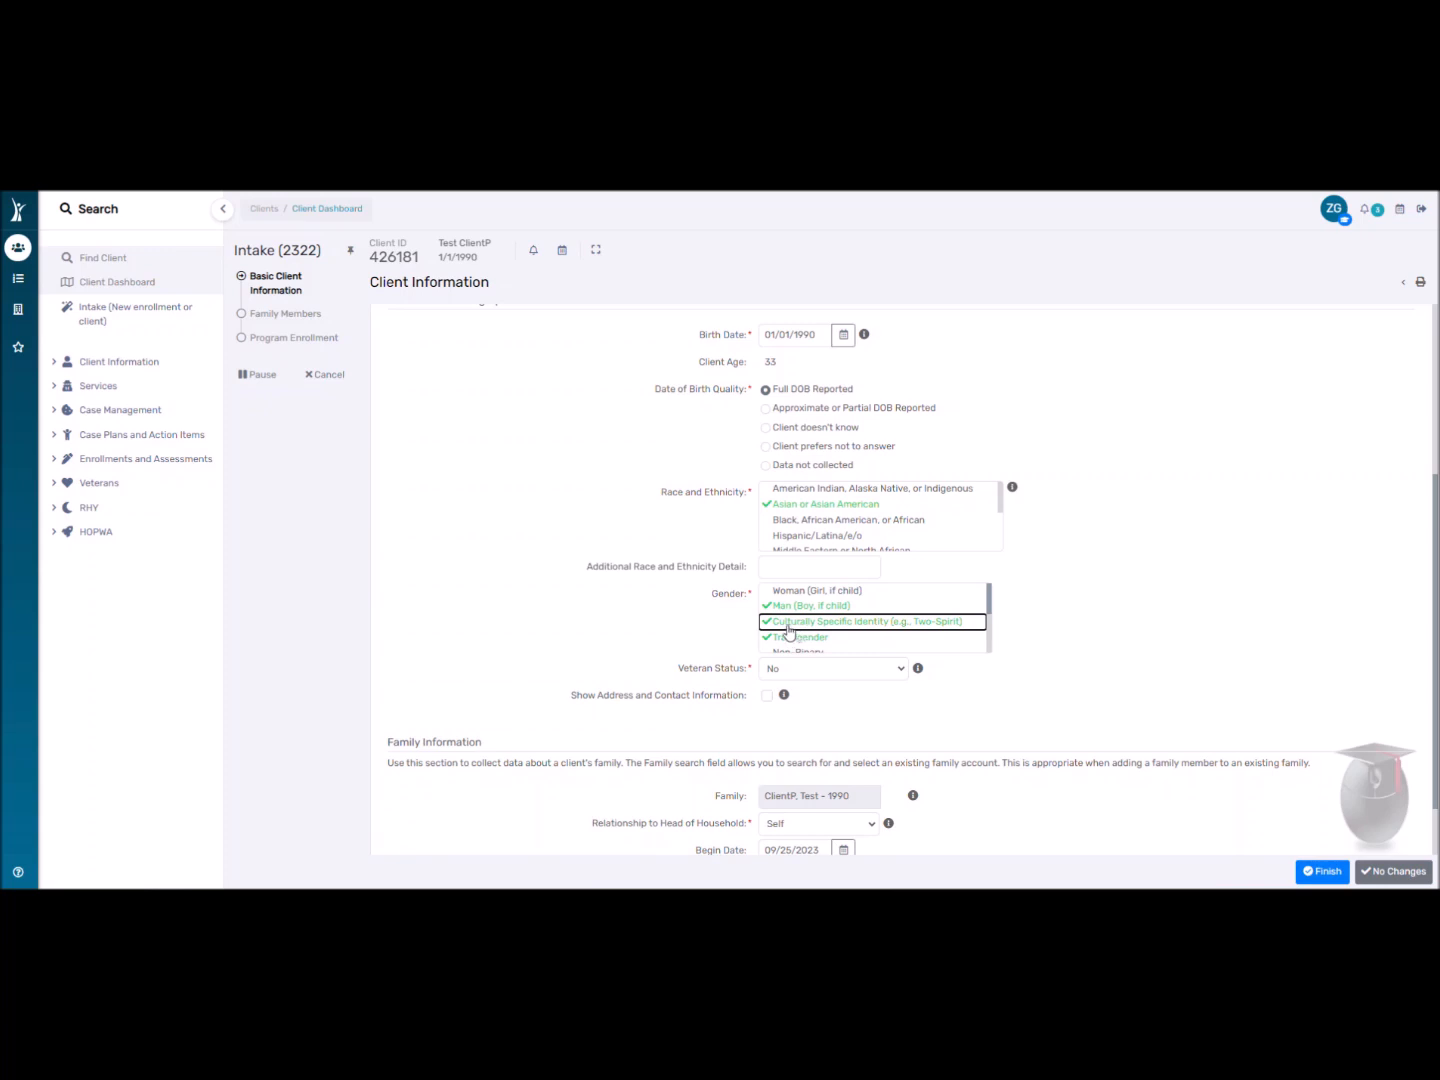
Set Veteran Status to No.
scroll(640, 600, down, 1)
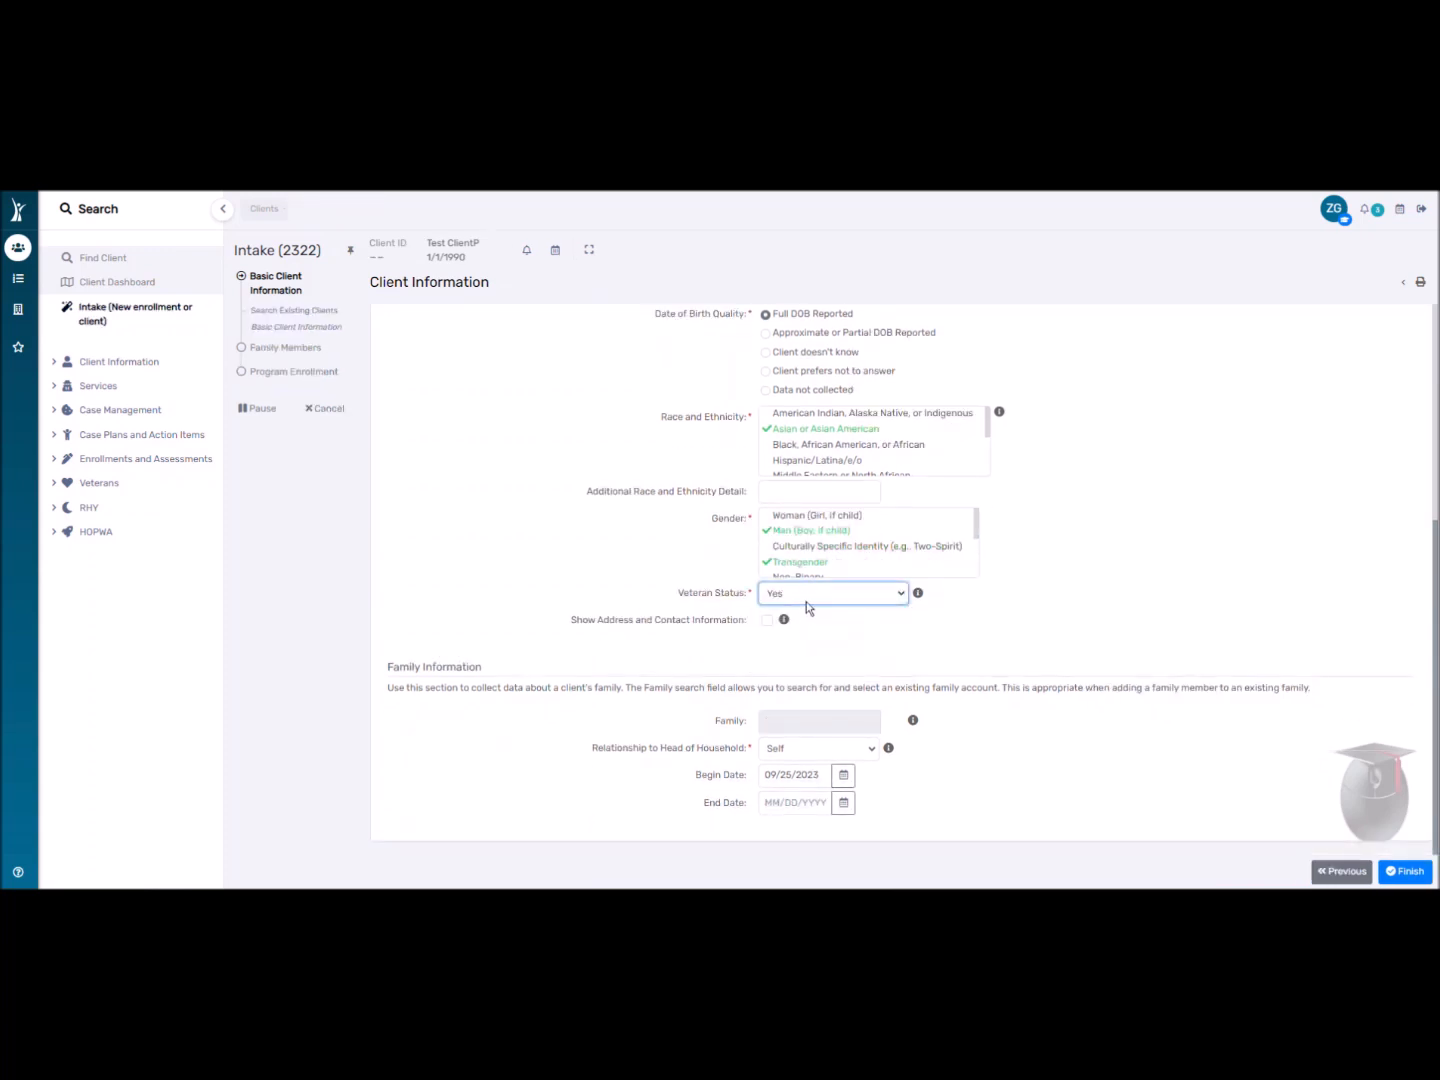
click(805, 601)
click(796, 637)
Hide the address and contact fields and review Family Information: Self, begin date 09/25/2023.
click(768, 621)
scroll(724, 625, down, 1)
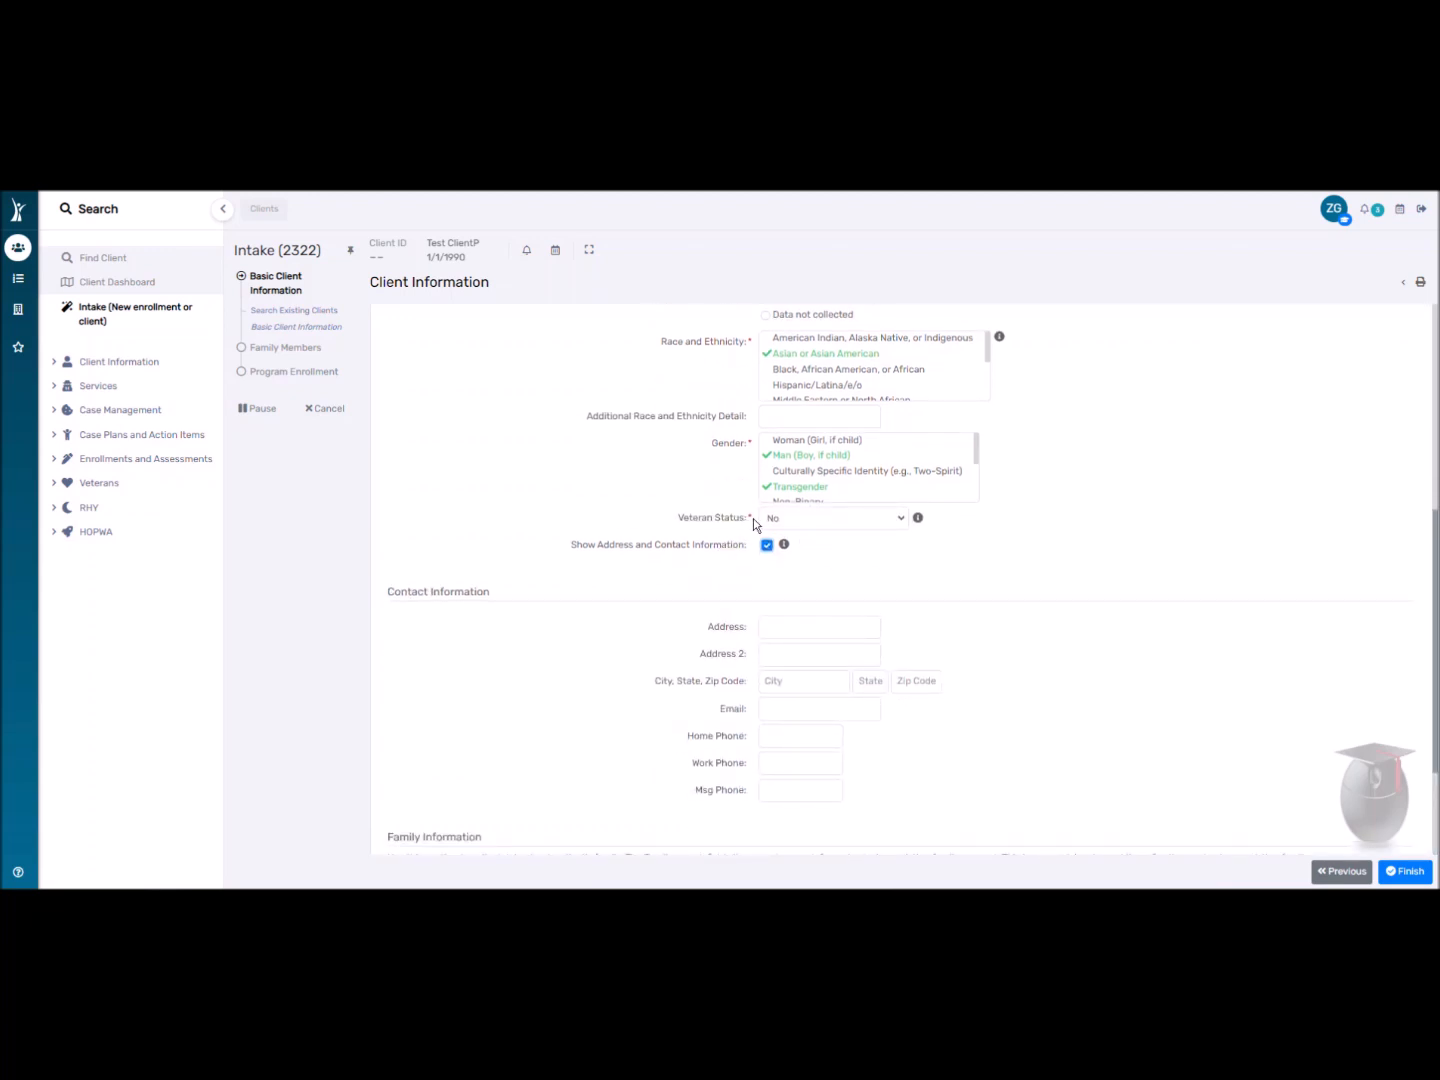
drag(753, 518, 752, 517)
scroll(723, 579, down, 1)
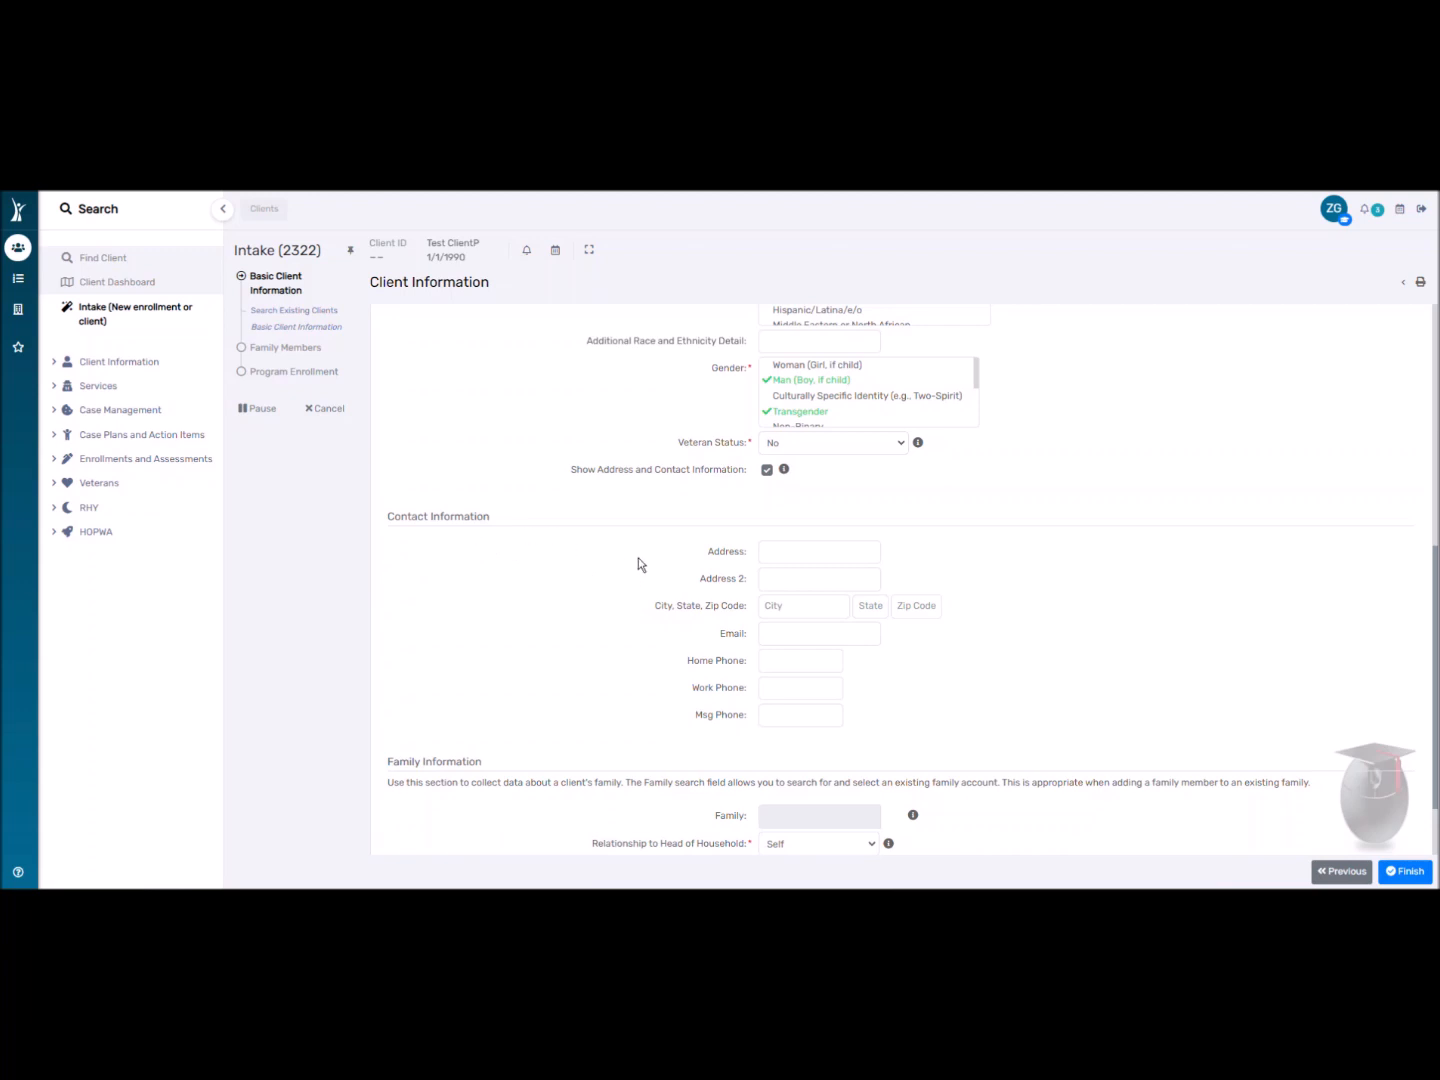
scroll(640, 566, down, 1)
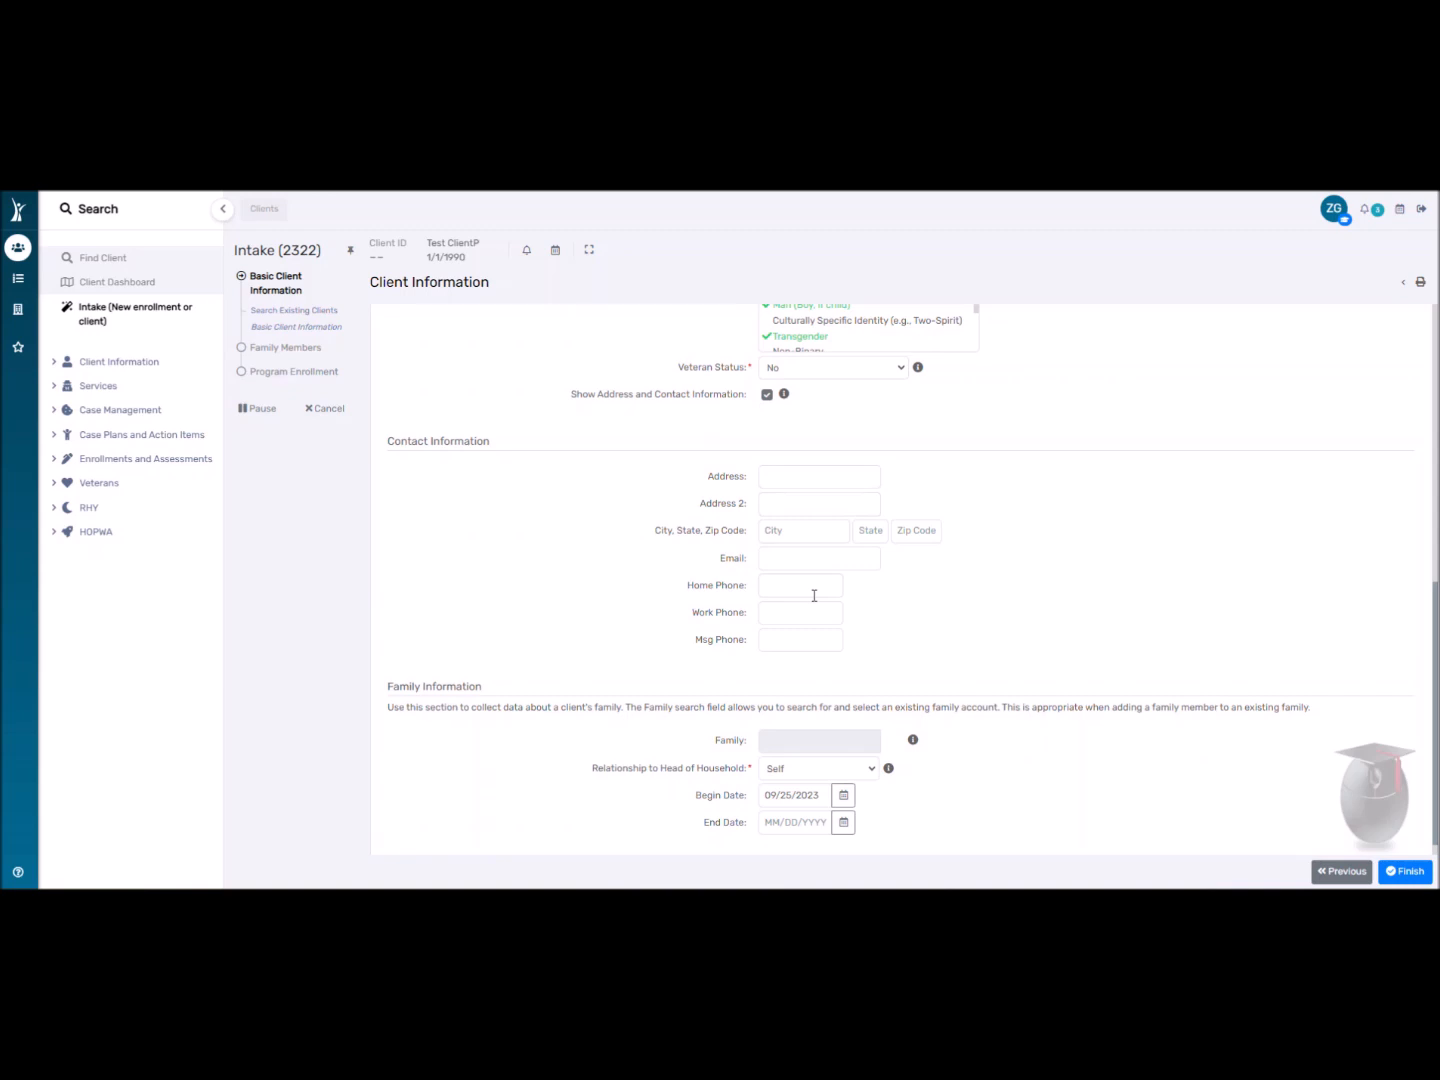
scroll(790, 585, up, 1)
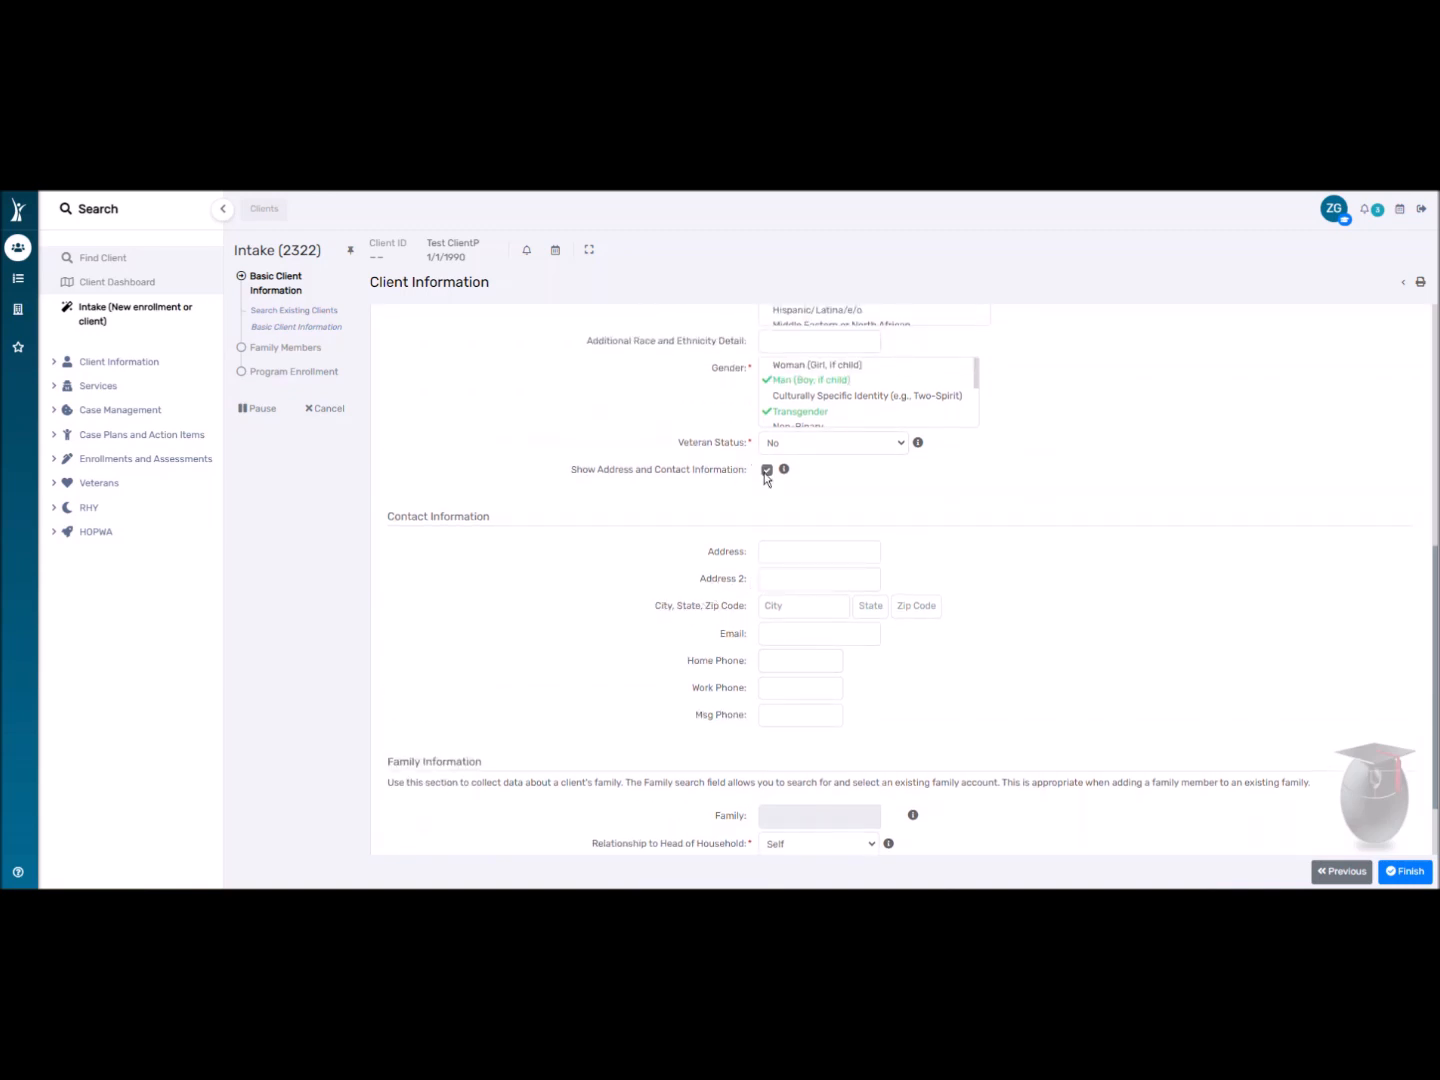
click(767, 471)
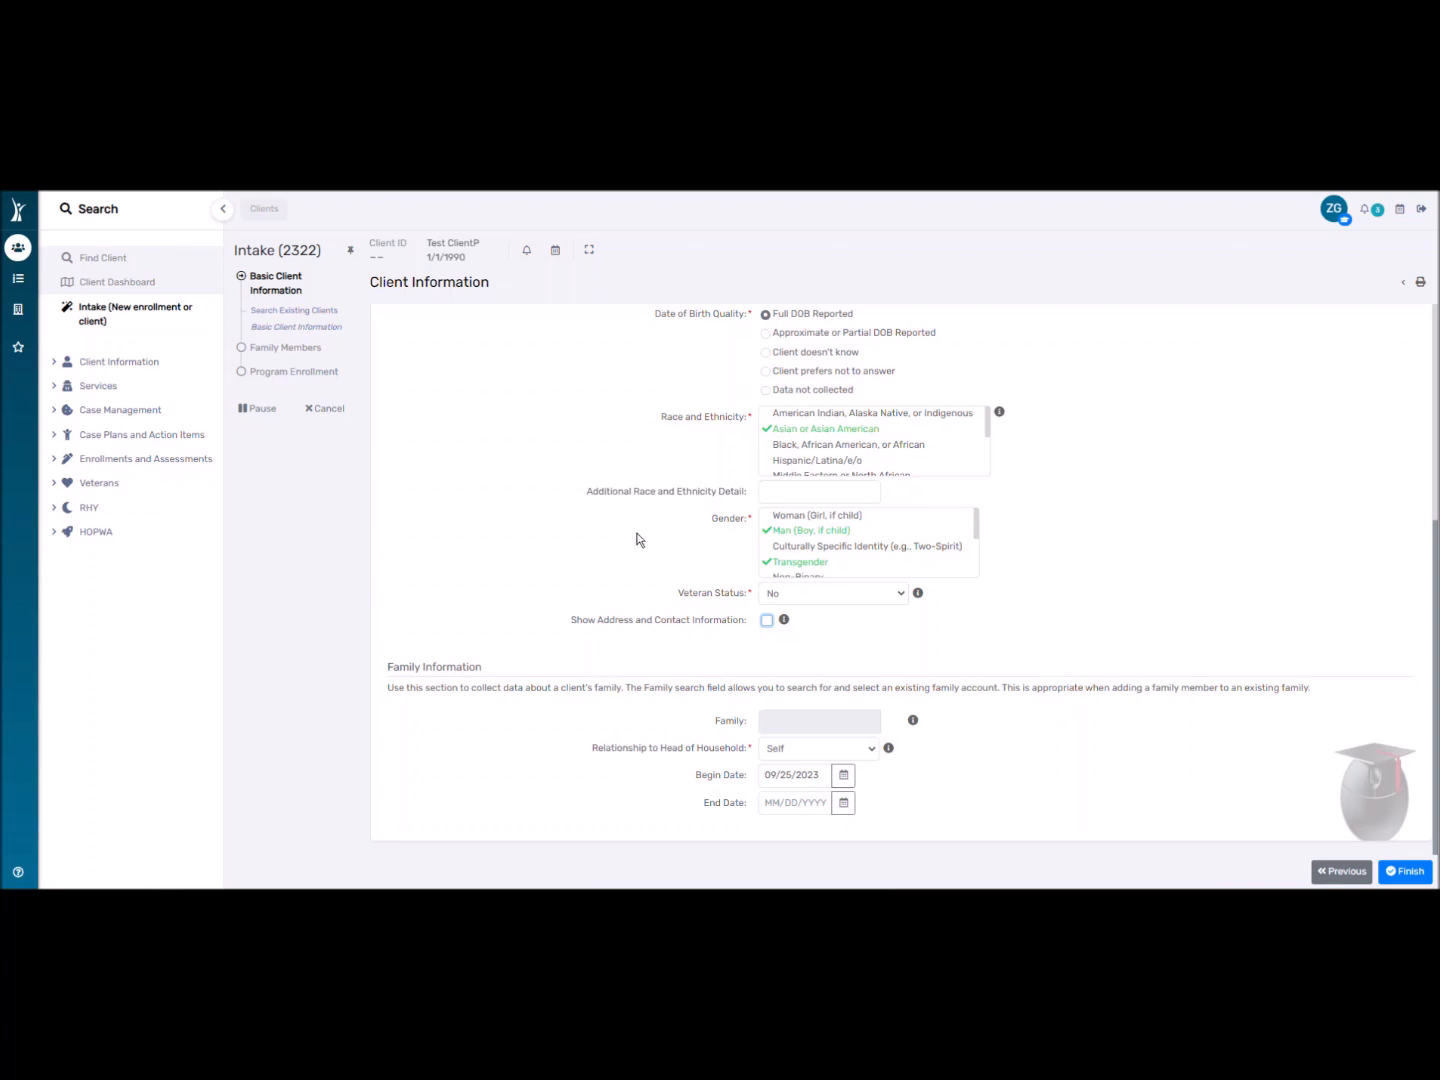
click(593, 526)
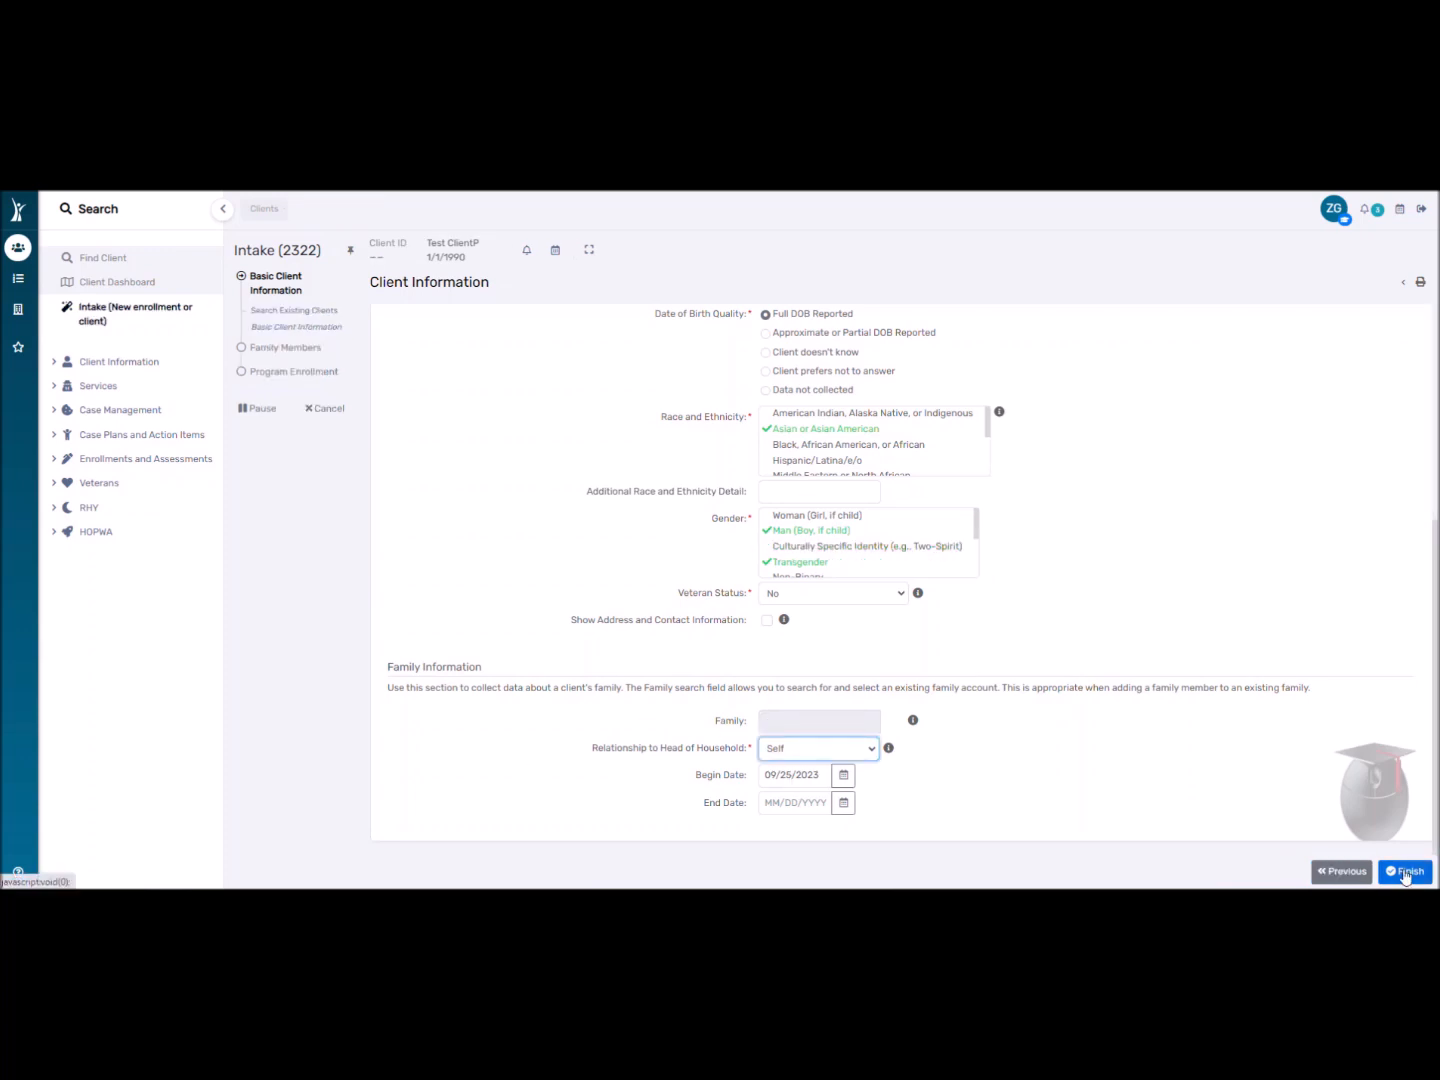
Finish basic information, add a family member row, and enter the member's first and last name.
click(1405, 872)
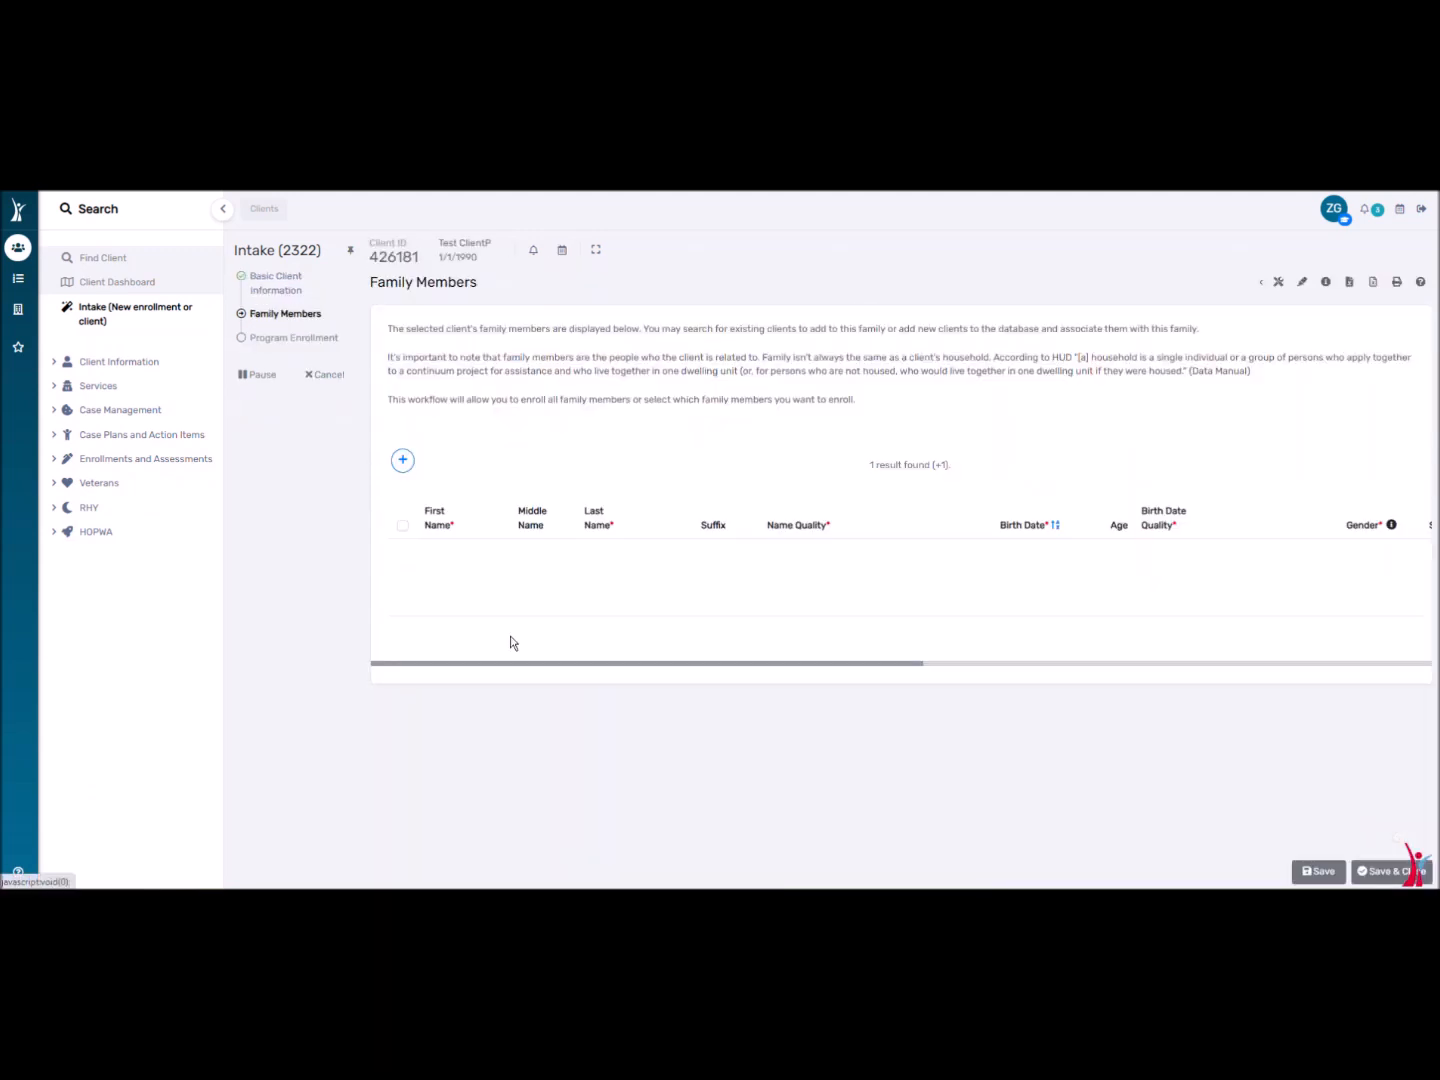
click(403, 635)
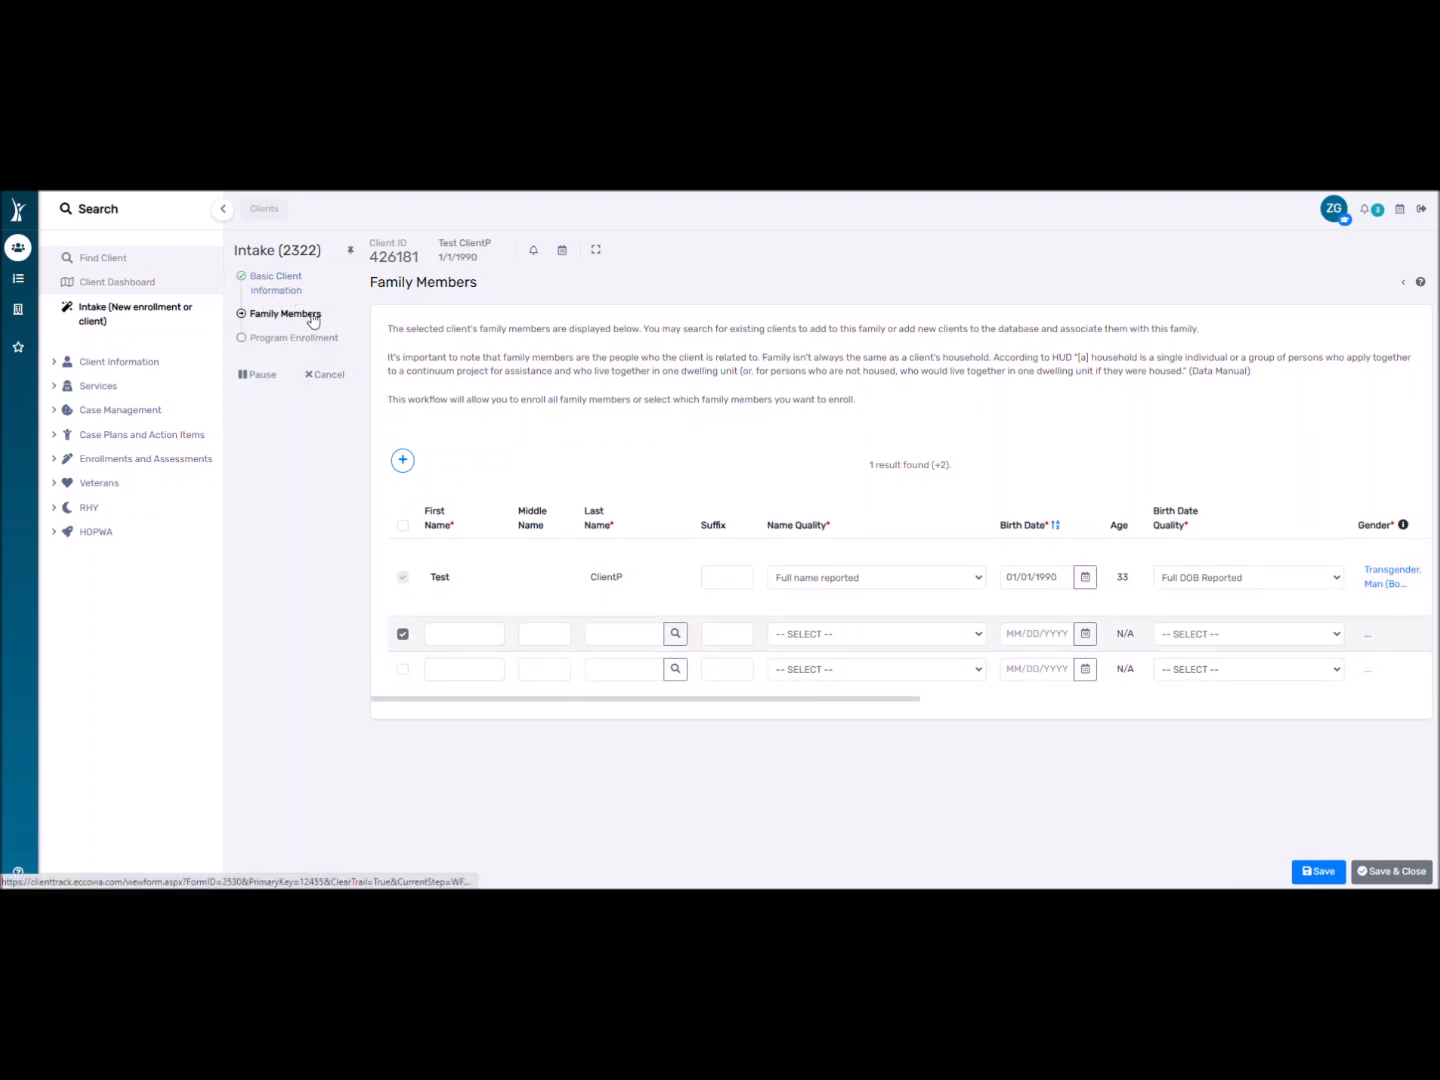
click(446, 626)
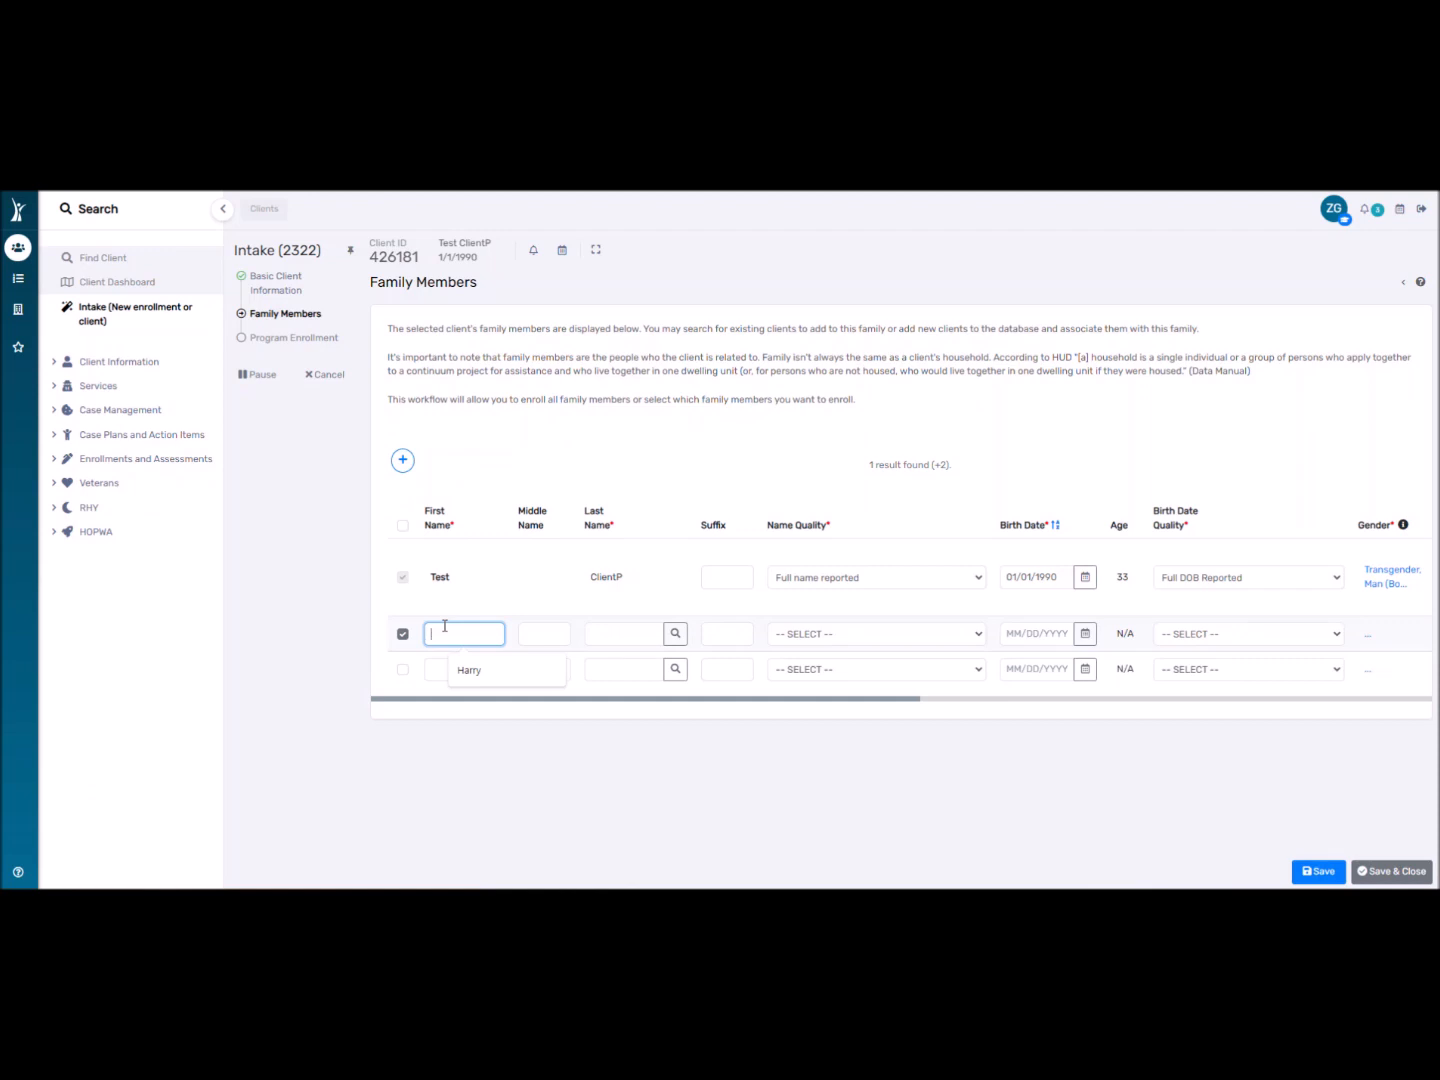
text(Jest)
key(Tab)
key(Tab)
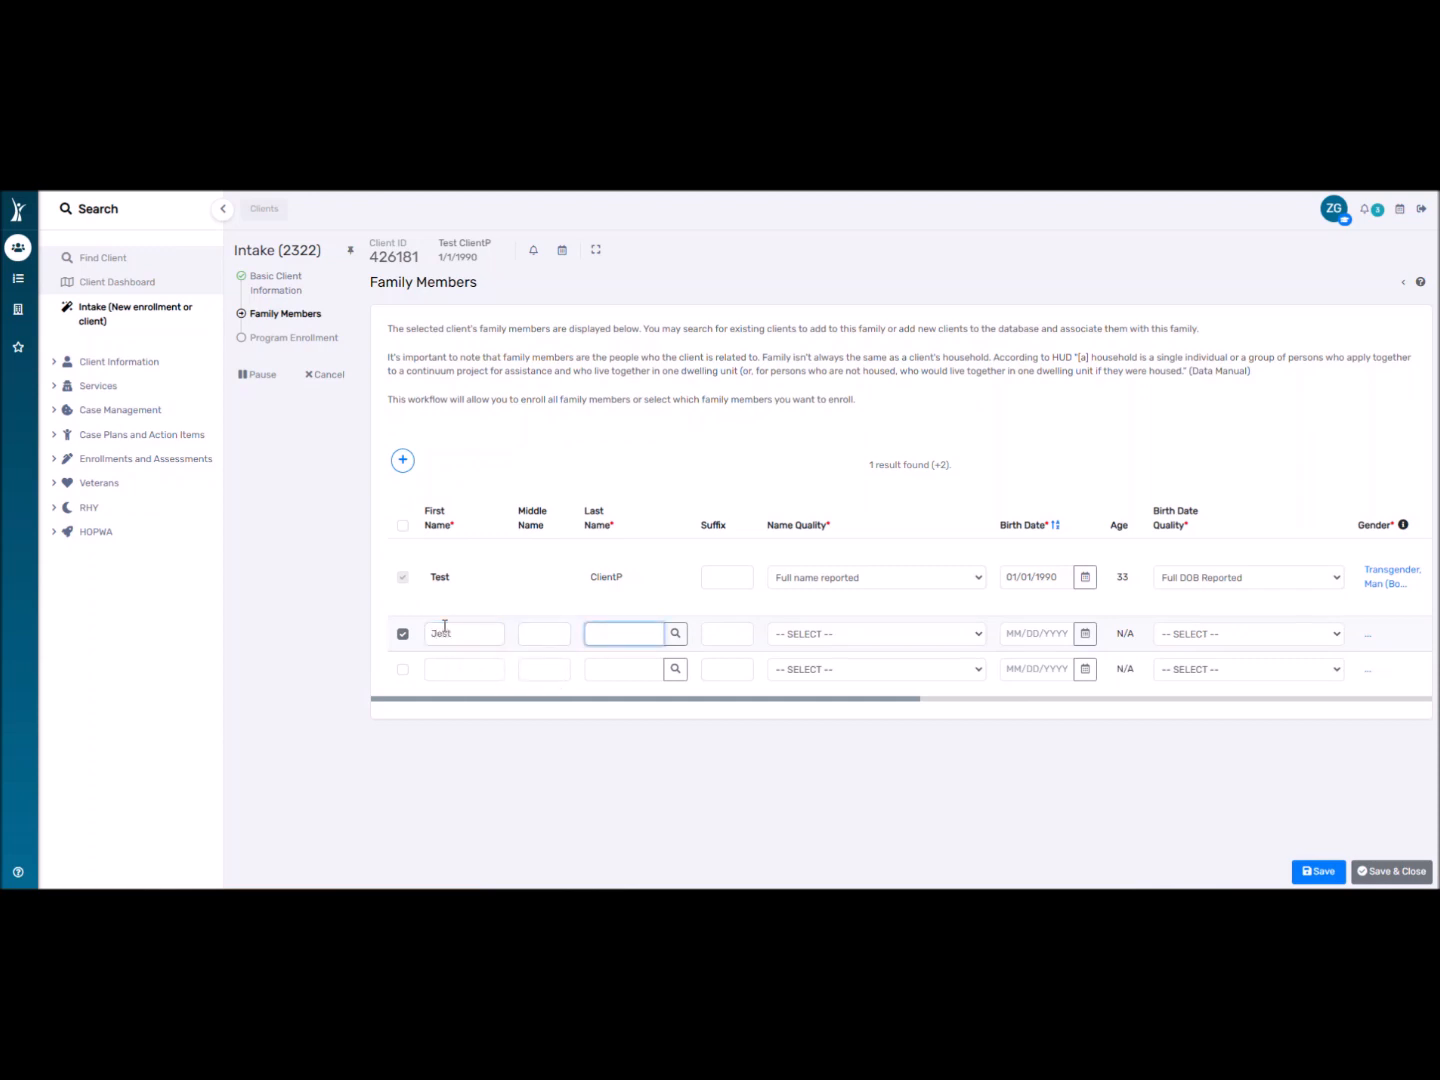
text(ClientP)
key(Tab)
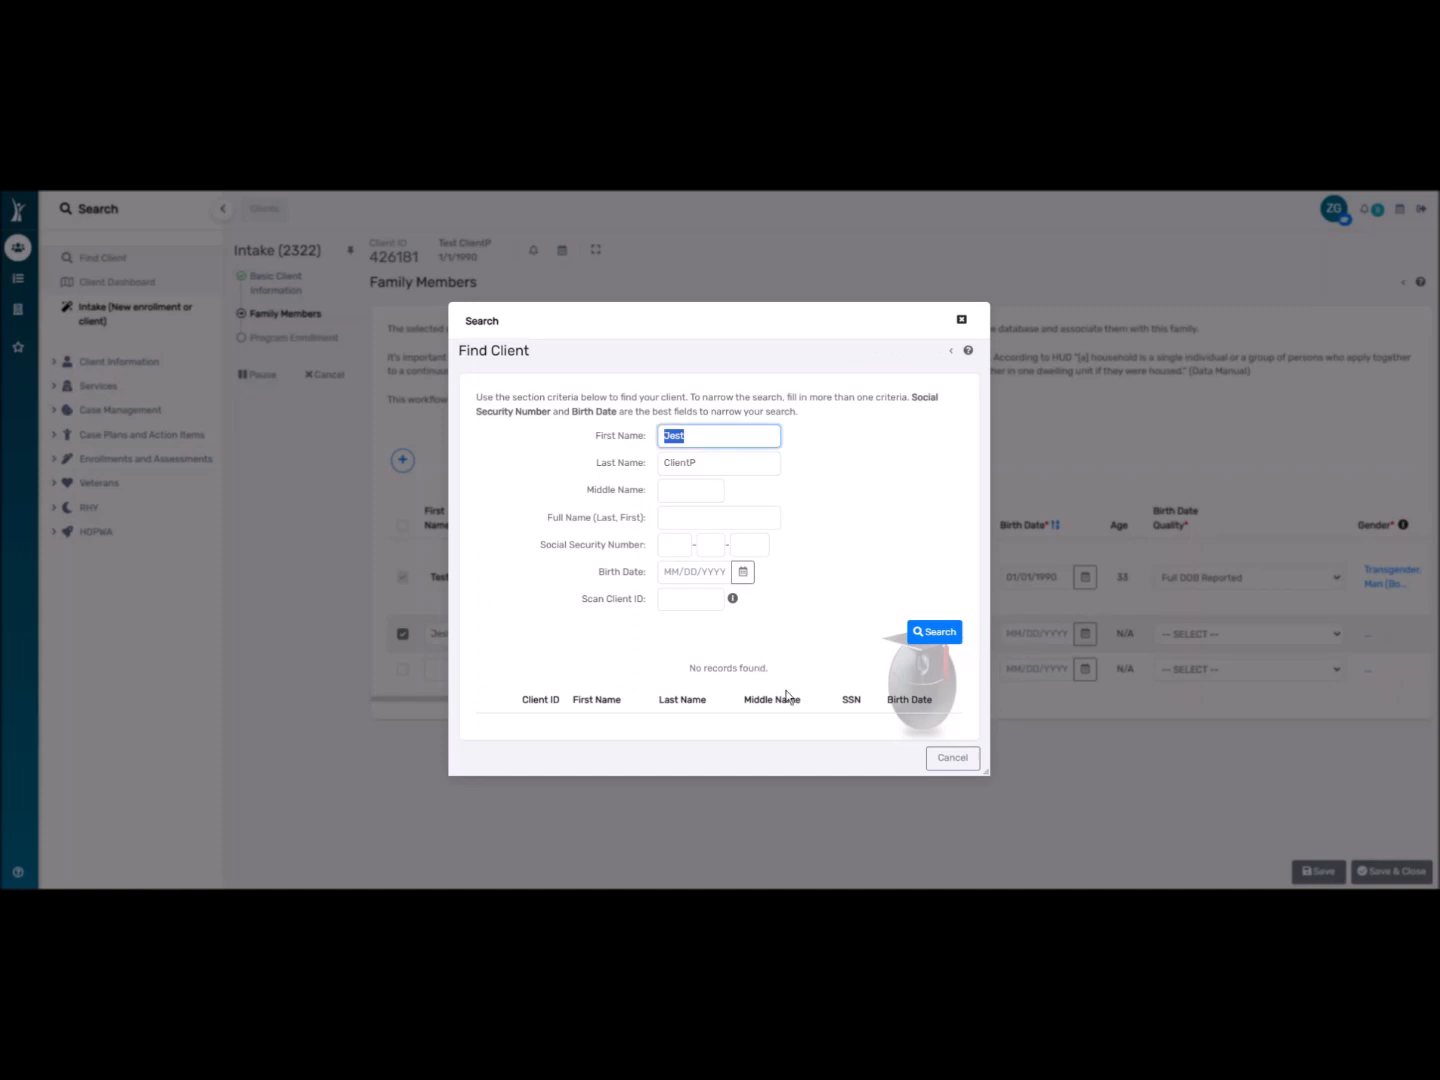
Keep Full name reported and give the new member birth date 01/01/2021, Full DOB Reported.
click(961, 754)
click(787, 636)
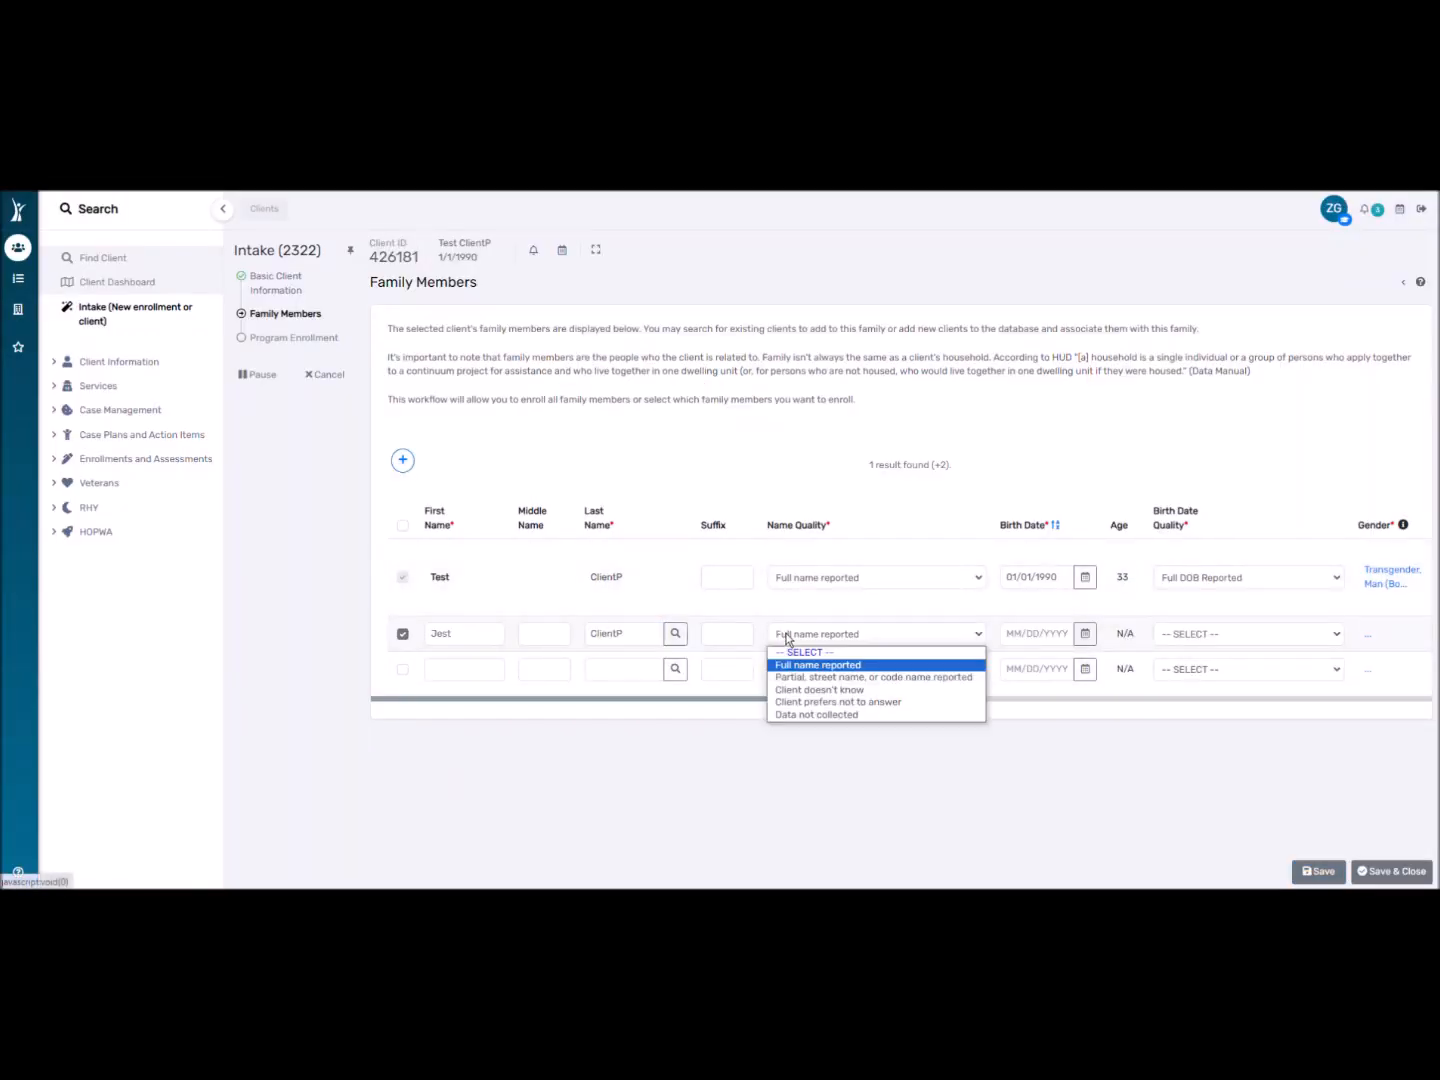
click(806, 666)
drag(765, 700, 882, 700)
click(815, 634)
text(1/1/2021)
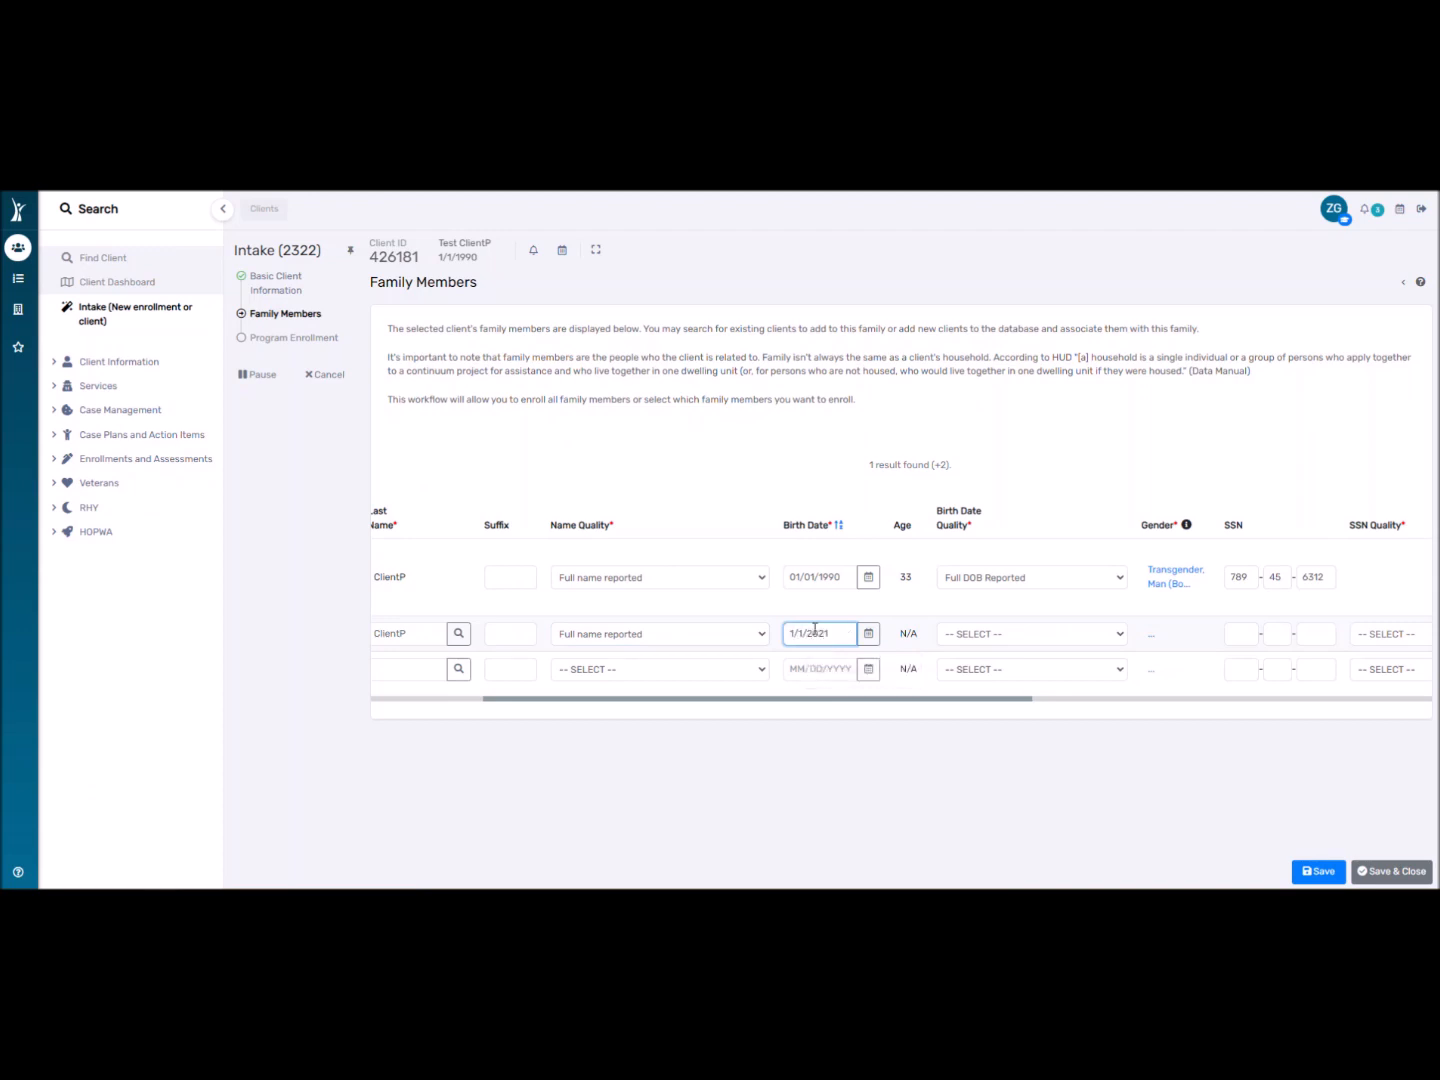
click(774, 738)
click(945, 639)
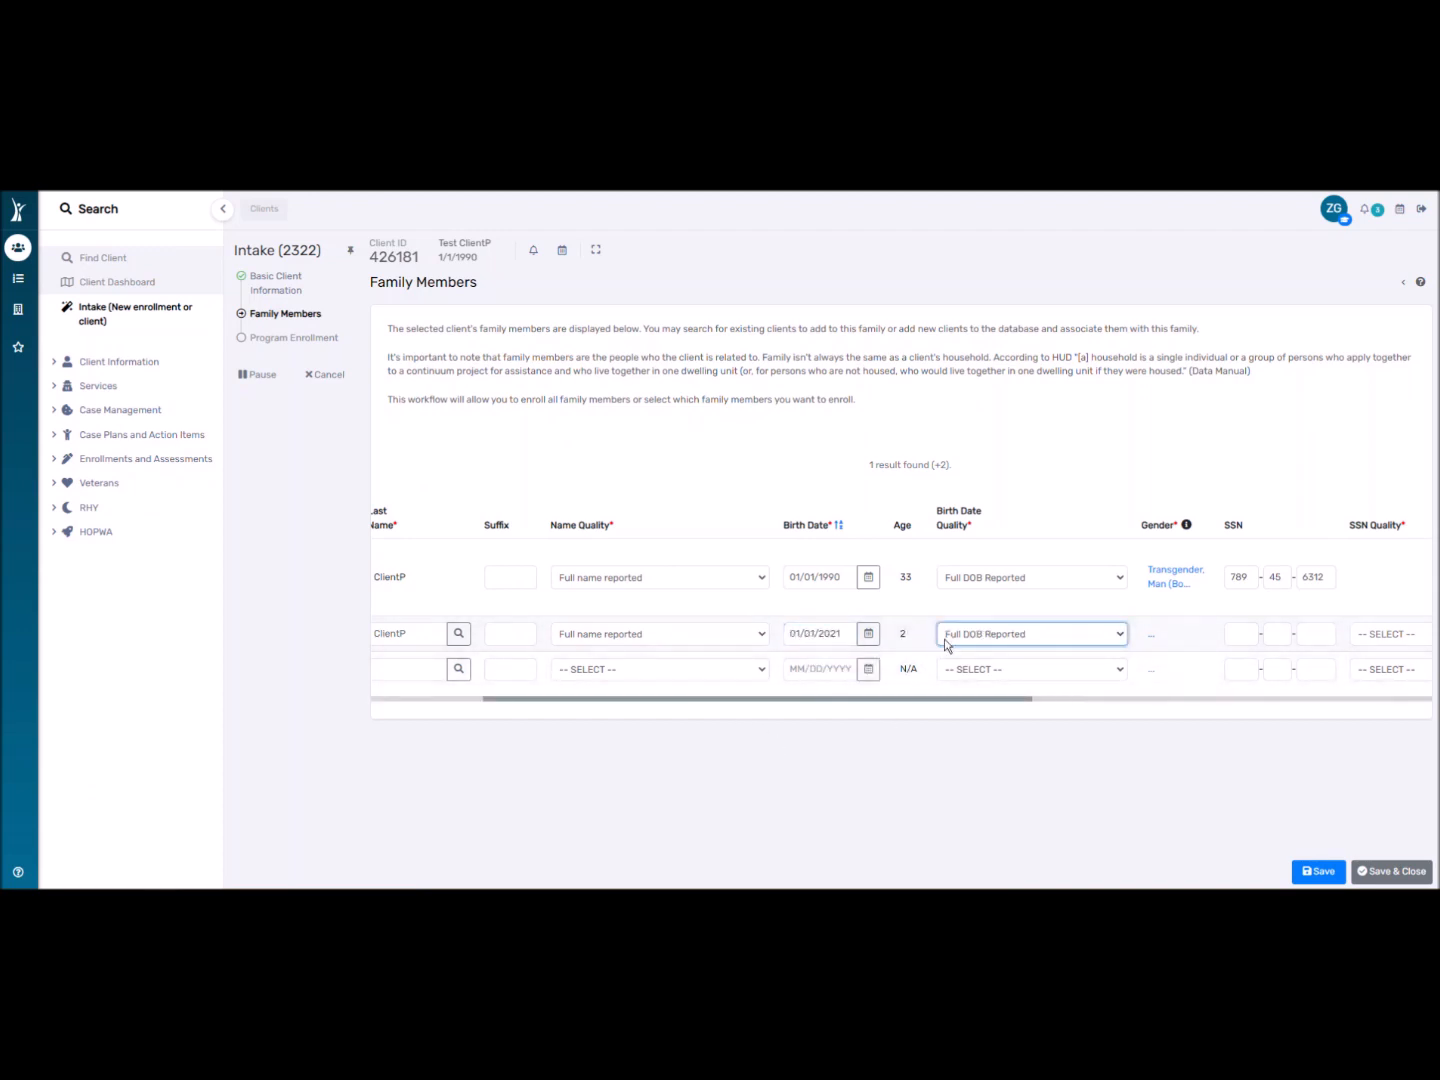
click(943, 698)
drag(927, 698, 1089, 698)
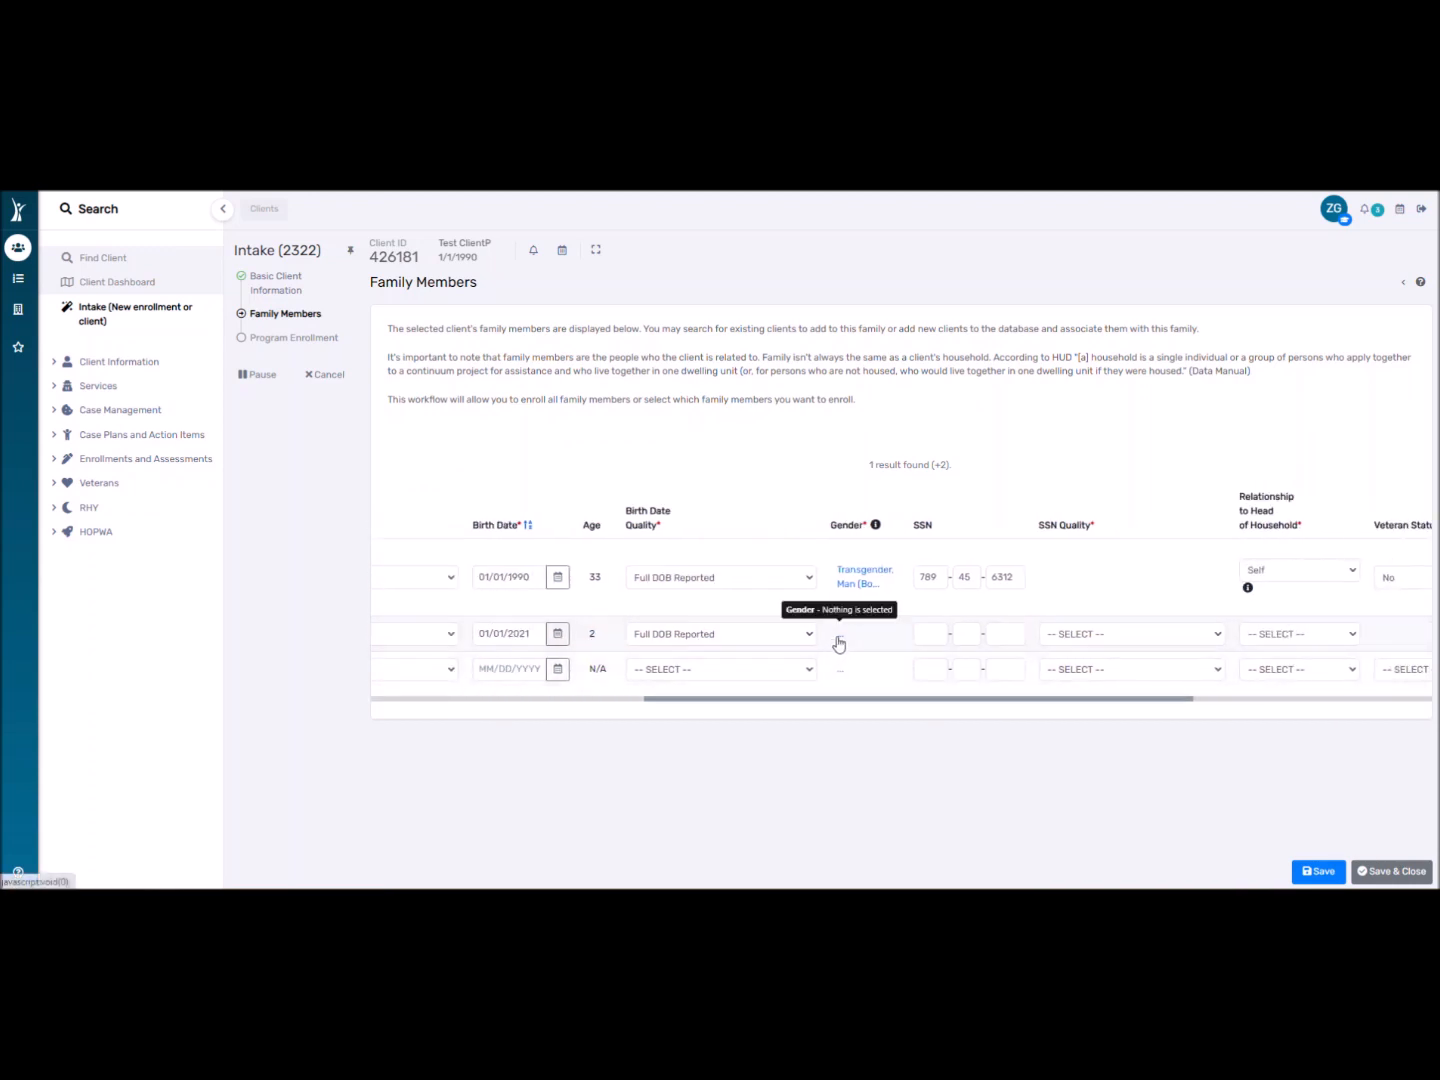
Set the new member's gender to Woman (Girl, if child) and enter her Social Security number.
click(839, 644)
click(788, 553)
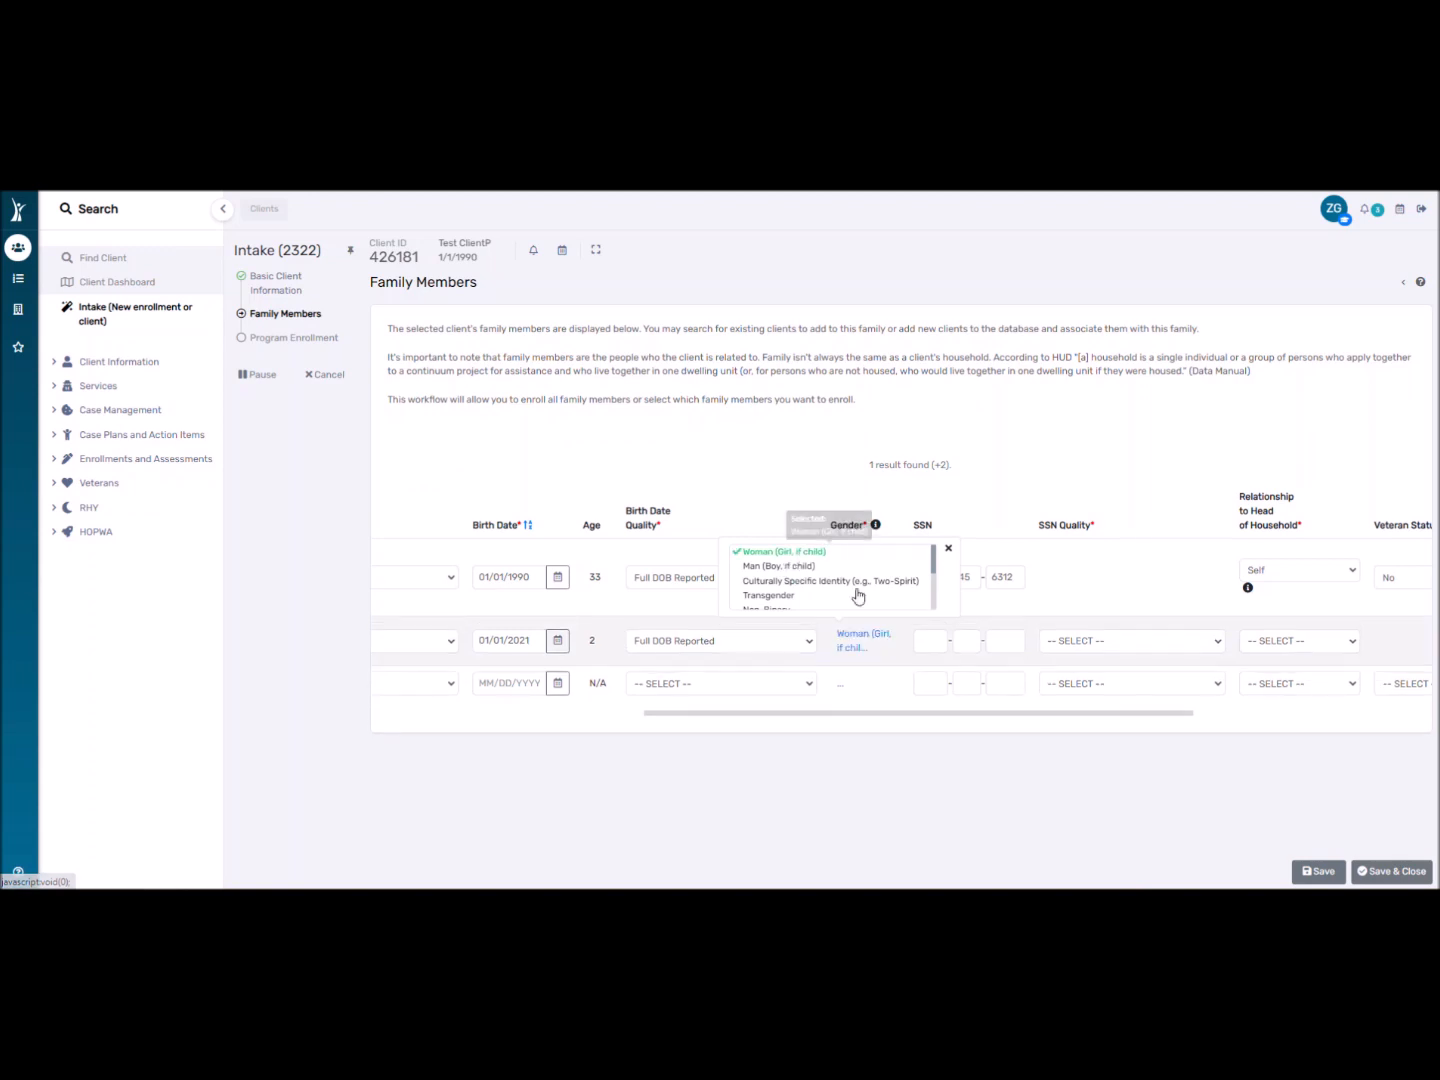
click(937, 644)
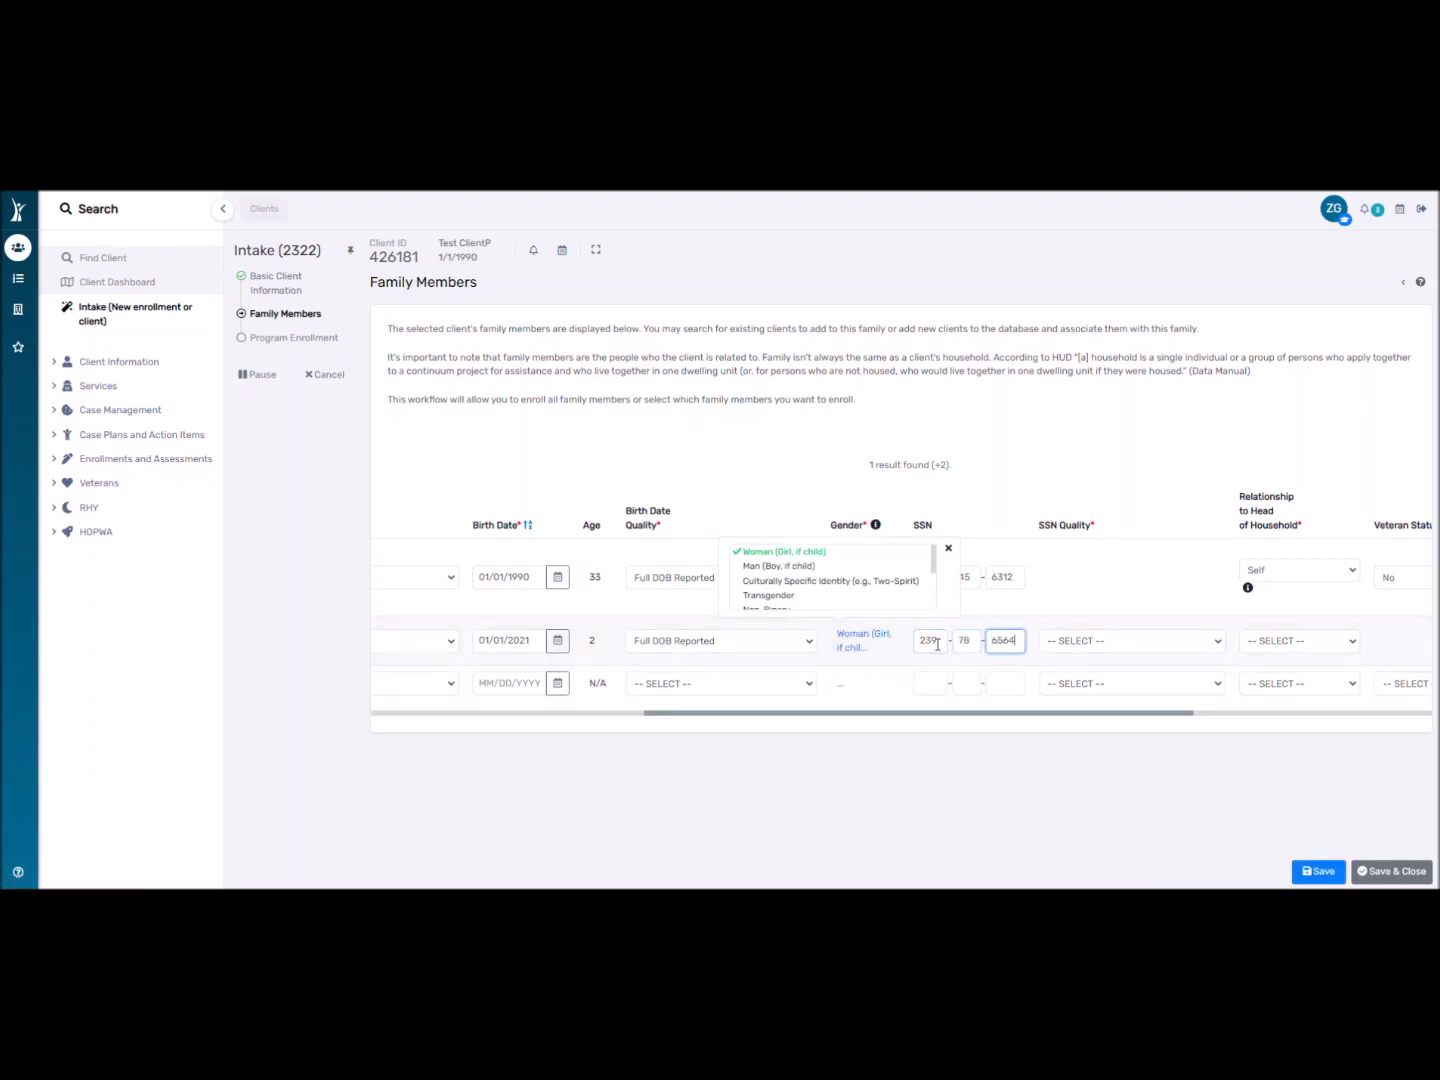
click(903, 874)
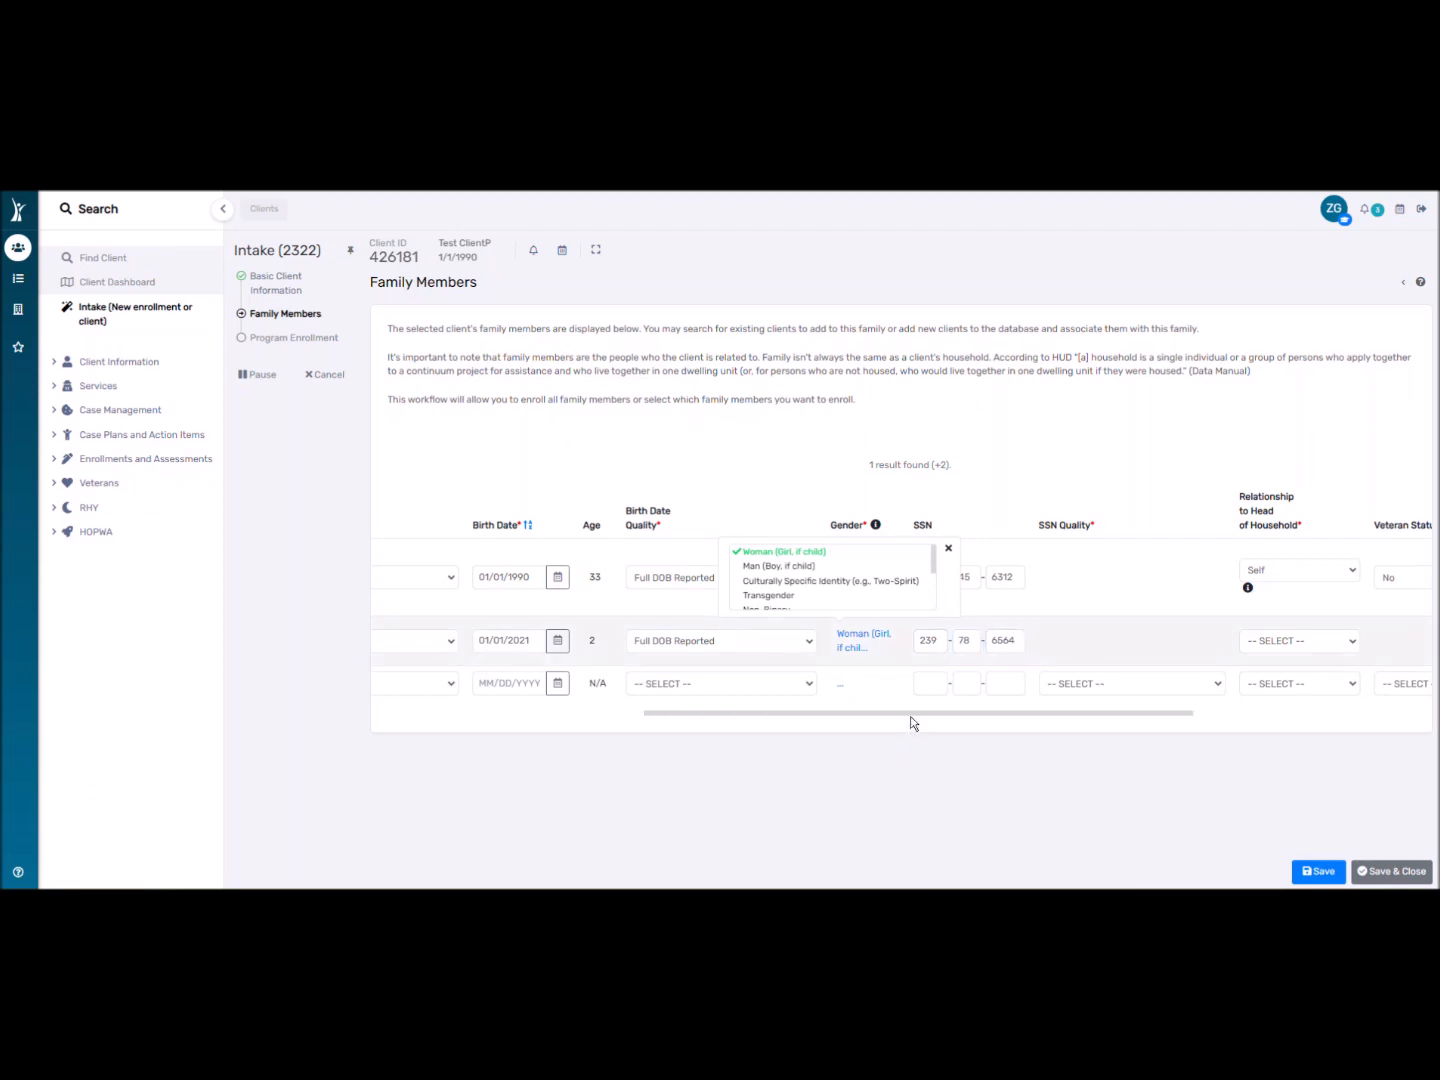
click(949, 549)
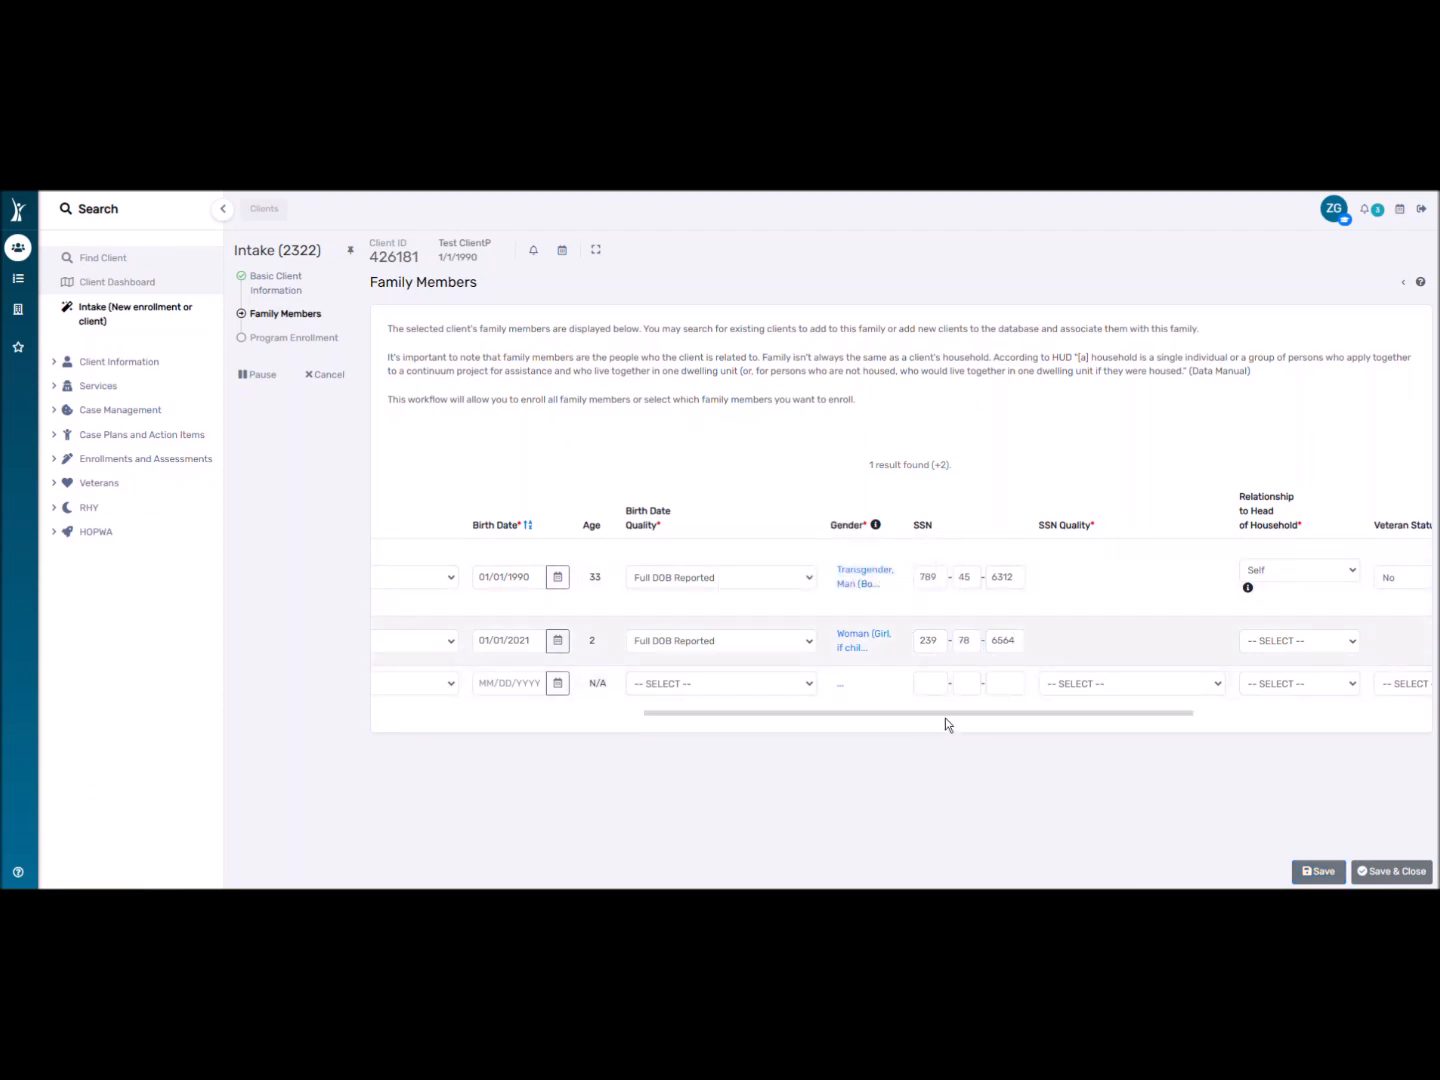
drag(945, 713, 1133, 704)
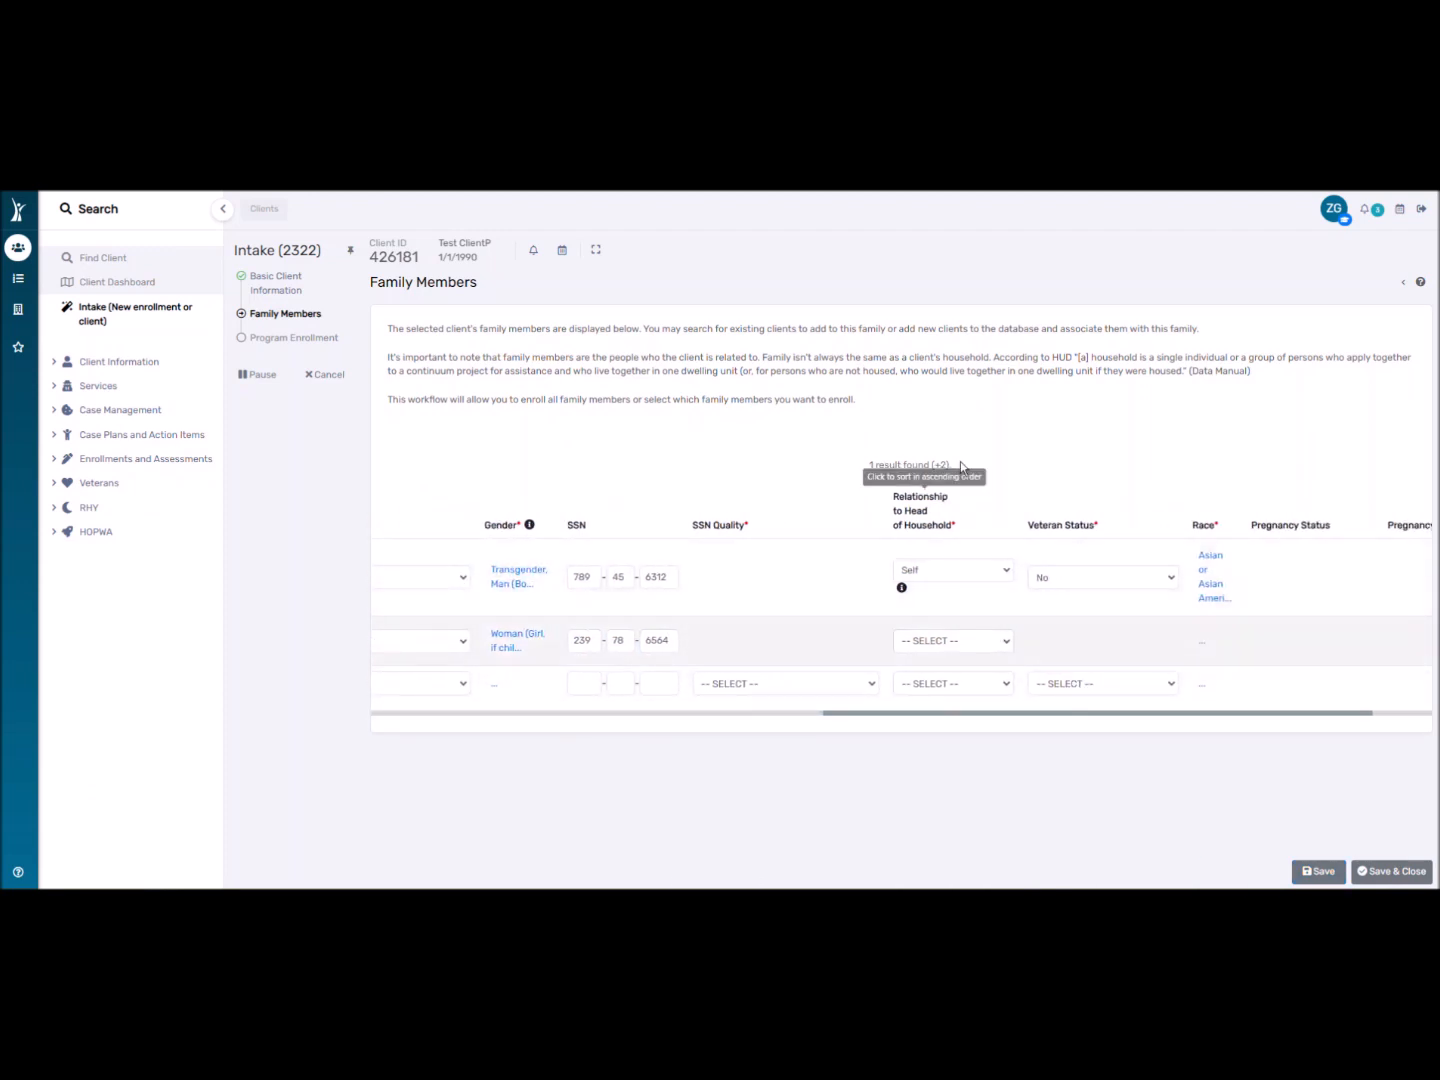
Set Relationship to Head of Household to Self for the client and Daughter for the new member.
click(932, 642)
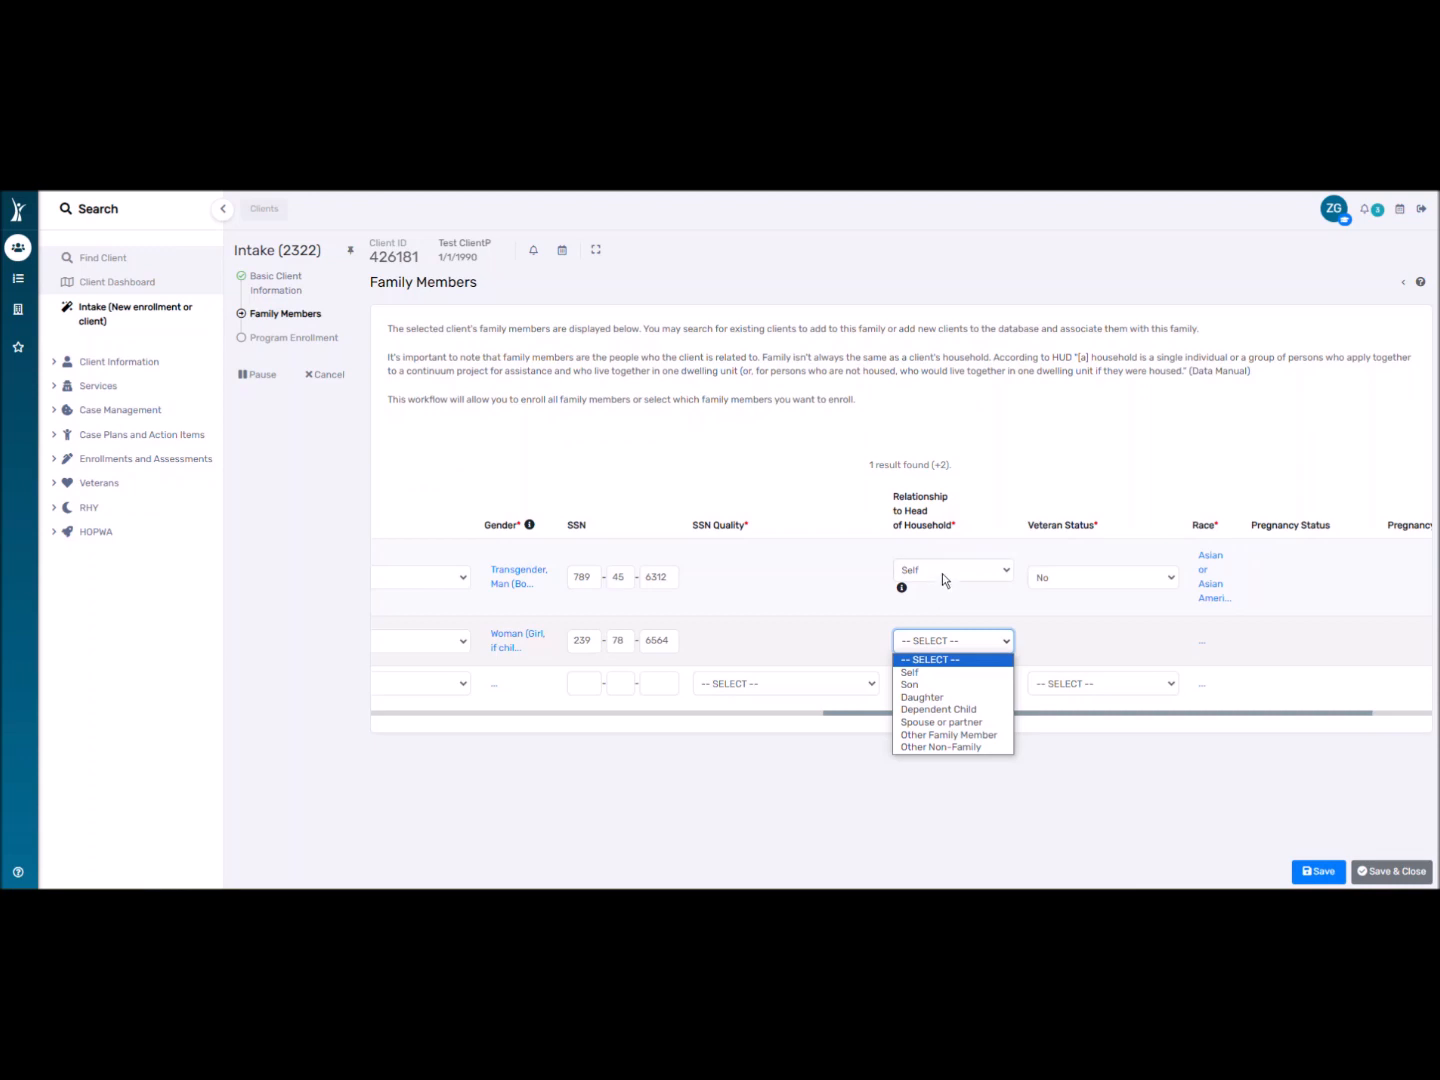
click(942, 573)
click(942, 573)
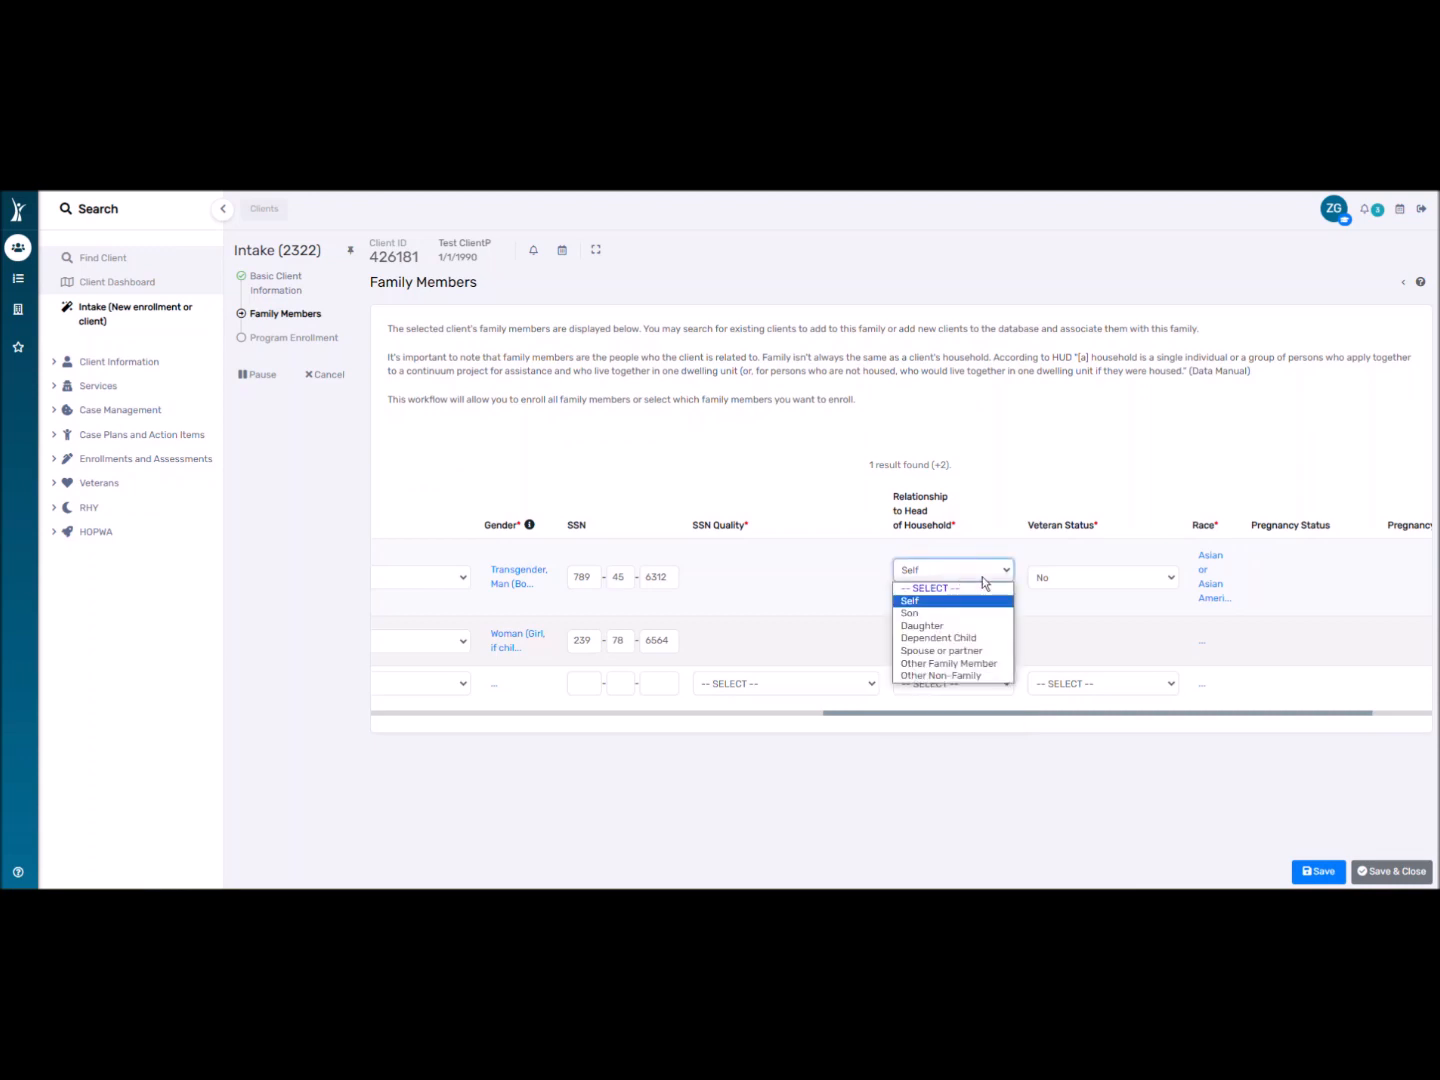
click(952, 598)
click(949, 571)
click(942, 624)
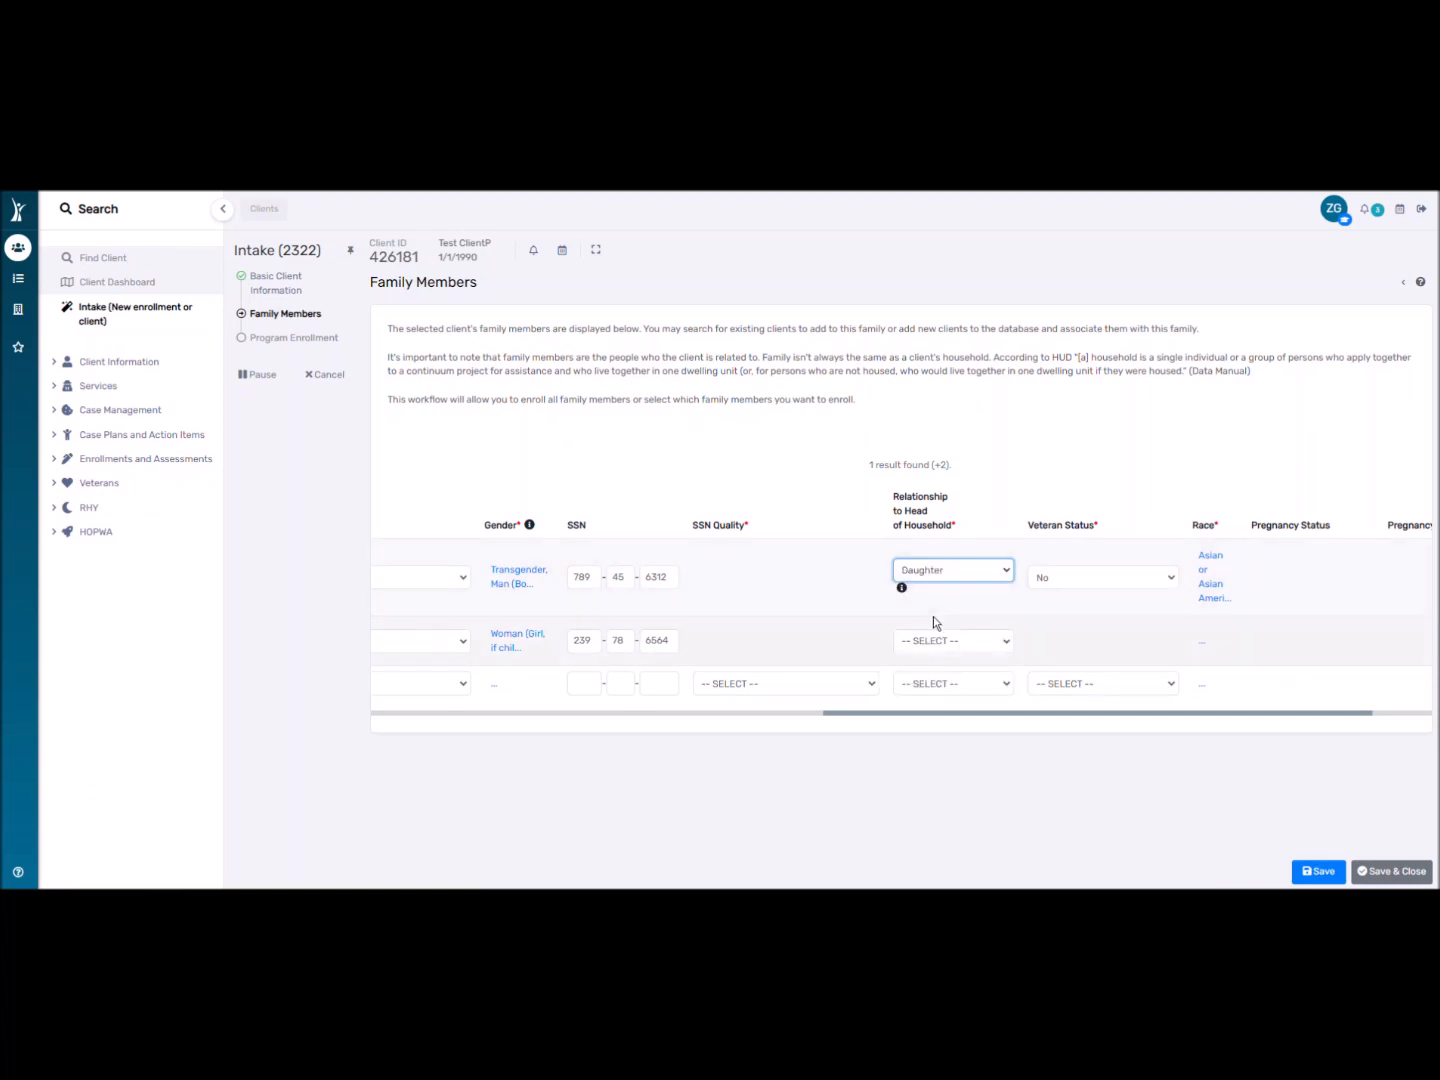
click(932, 576)
click(924, 615)
click(916, 635)
click(922, 665)
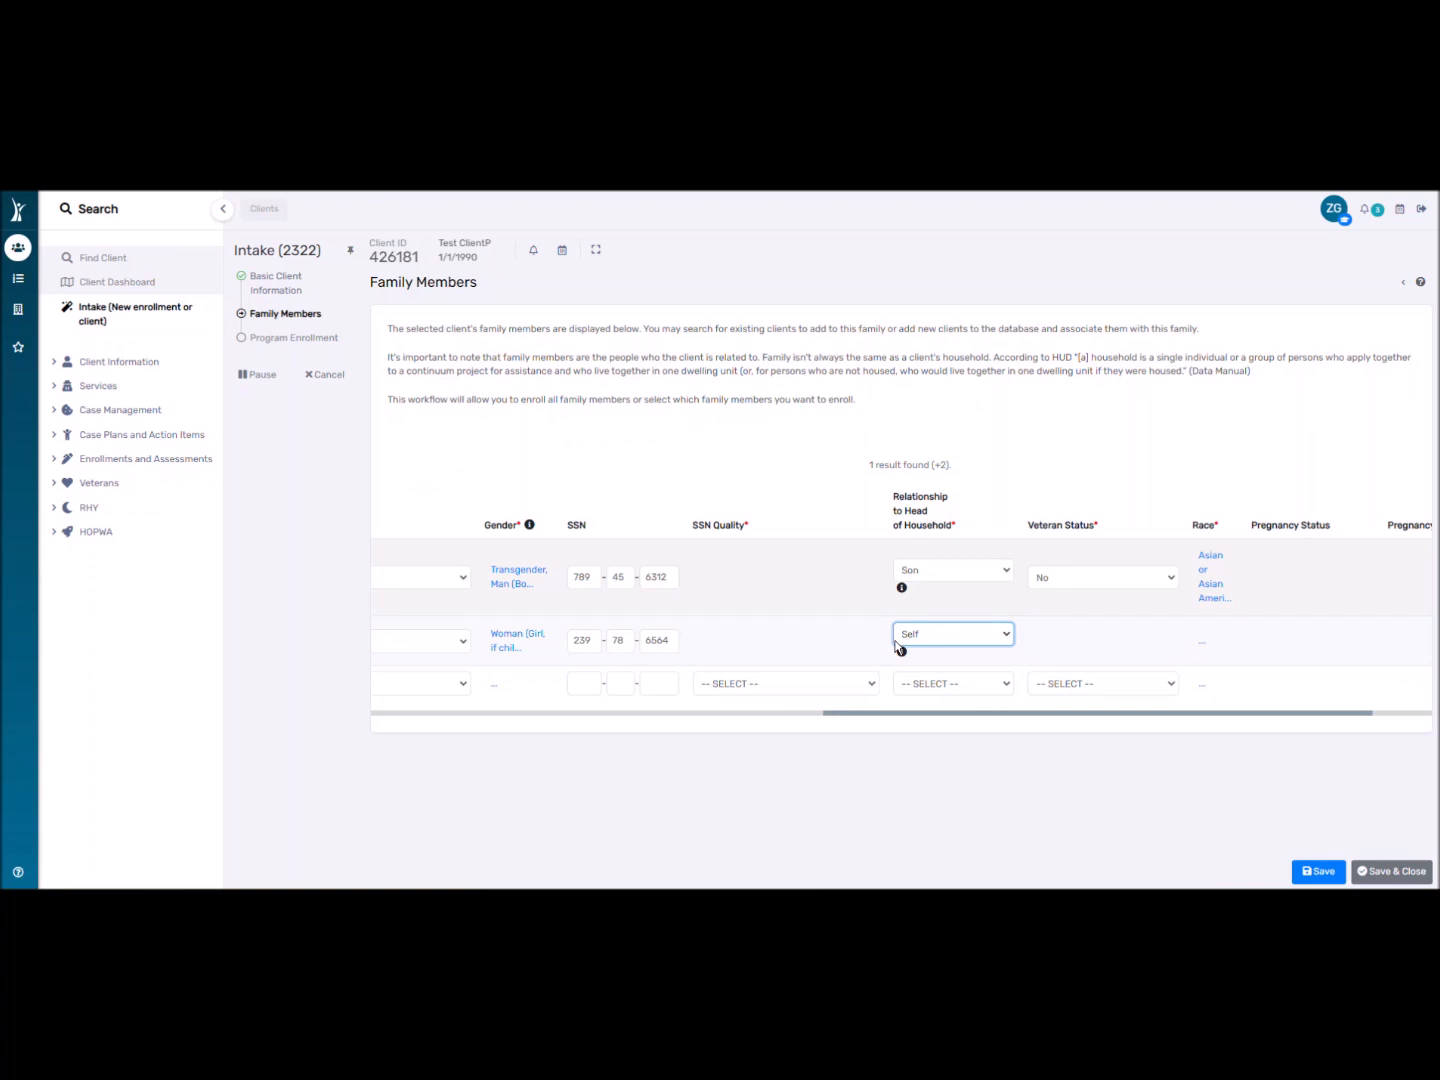
click(931, 578)
click(931, 599)
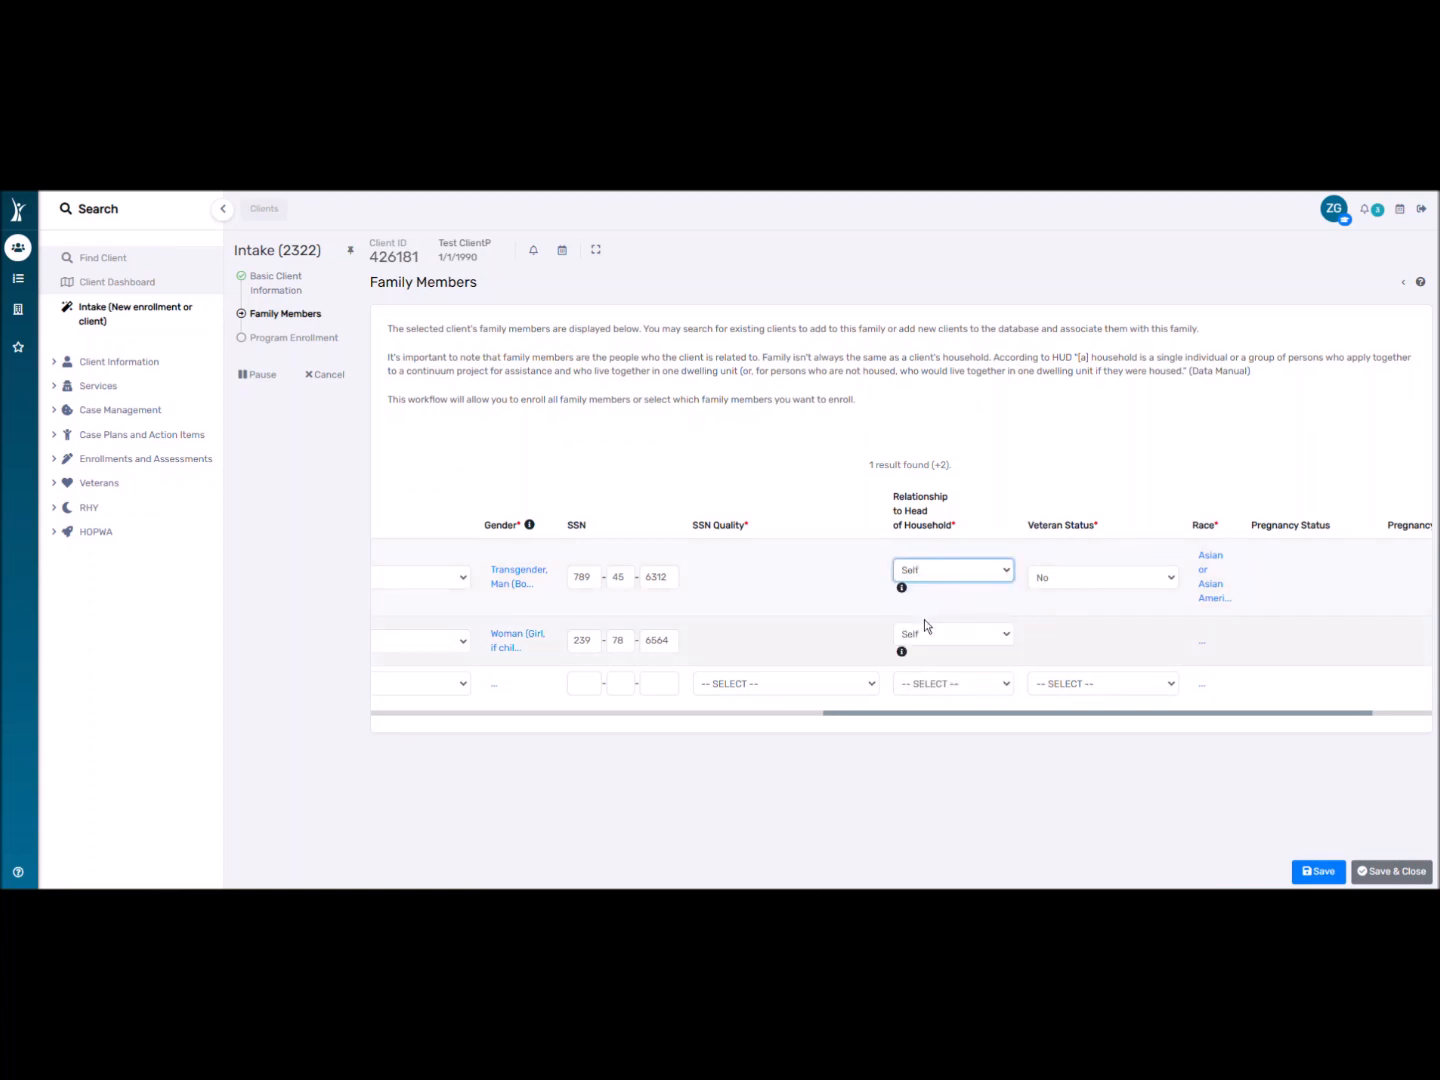
click(925, 633)
click(934, 689)
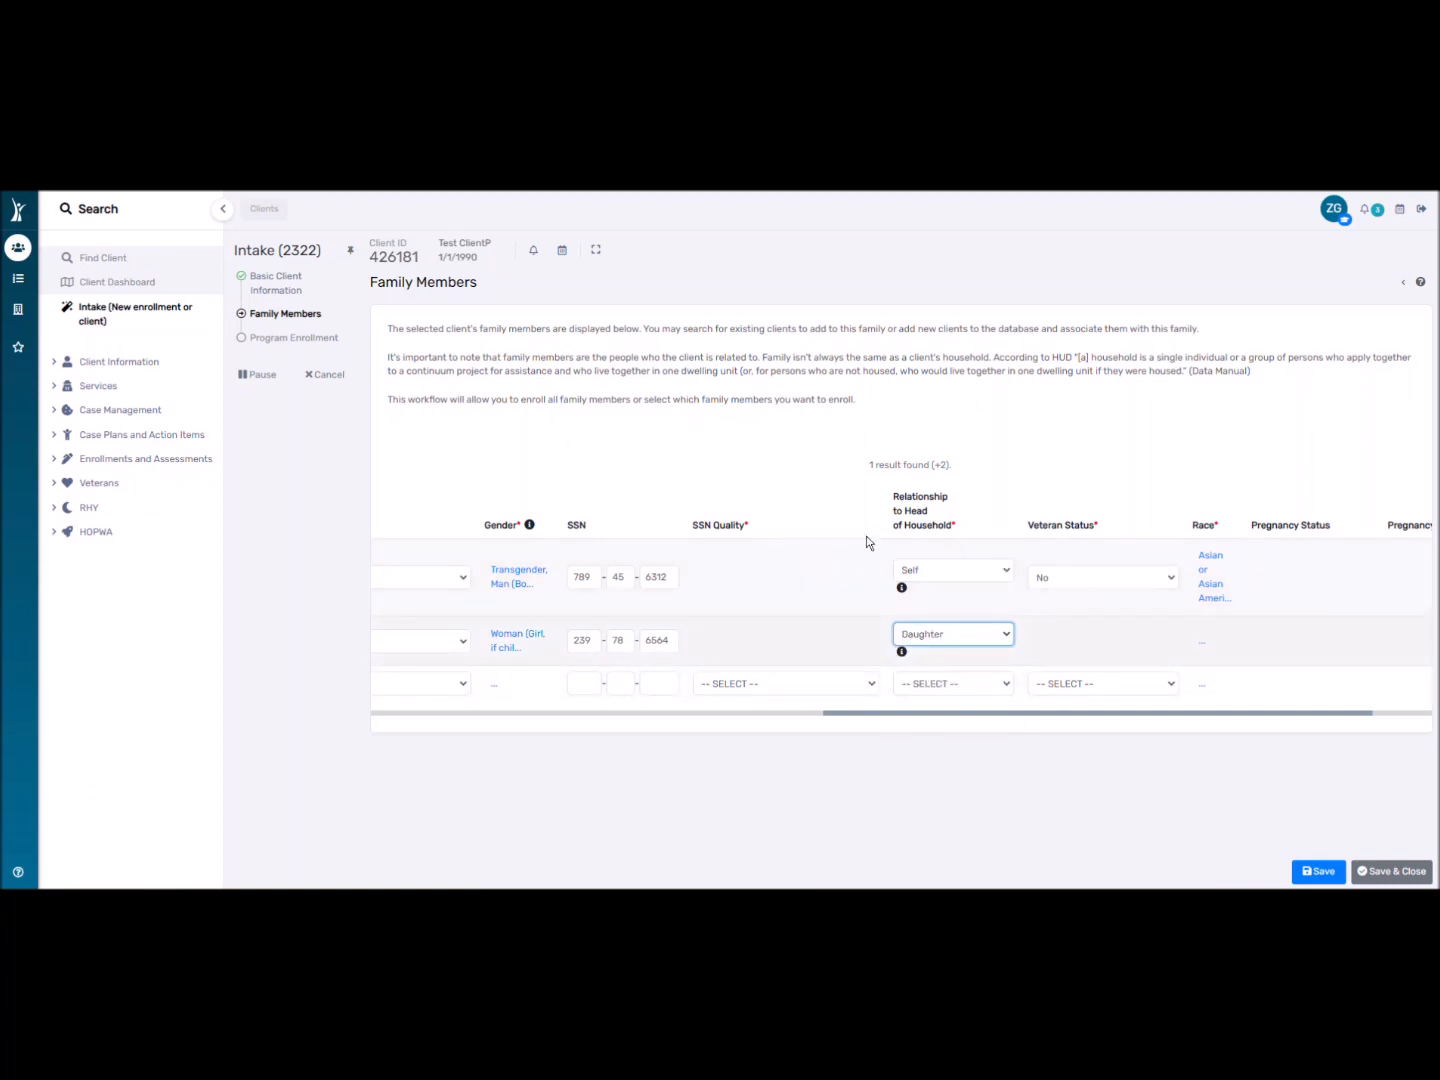
drag(1033, 716, 1093, 578)
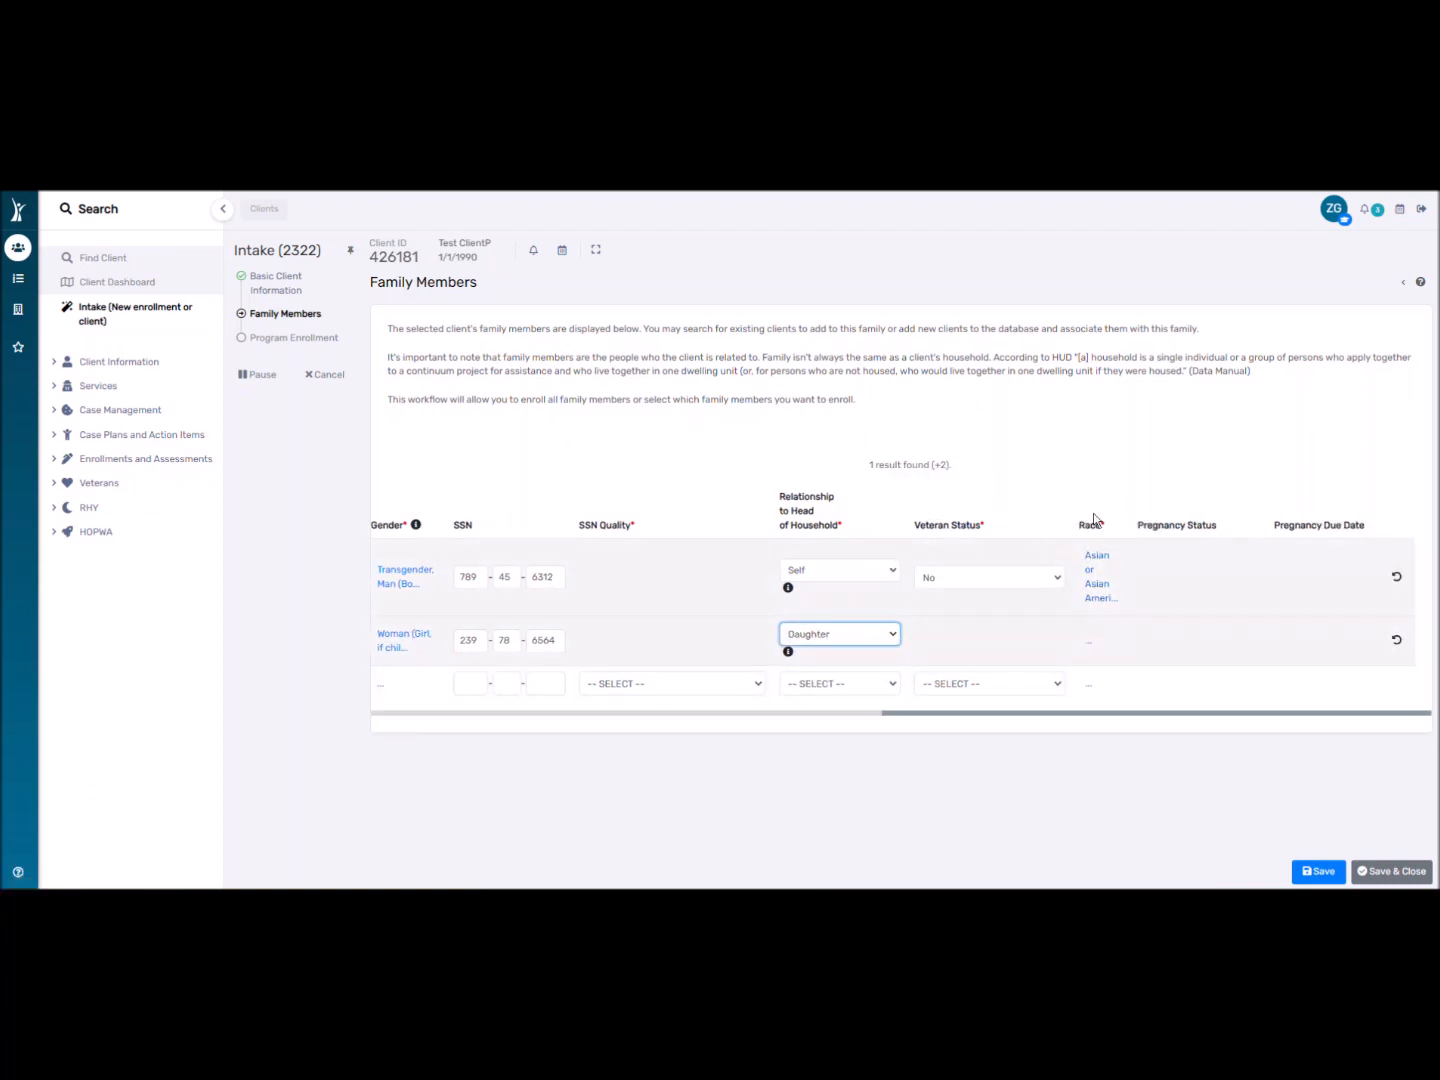
Mark the daughter's race as Asian or Asian American and save the family members.
click(1093, 640)
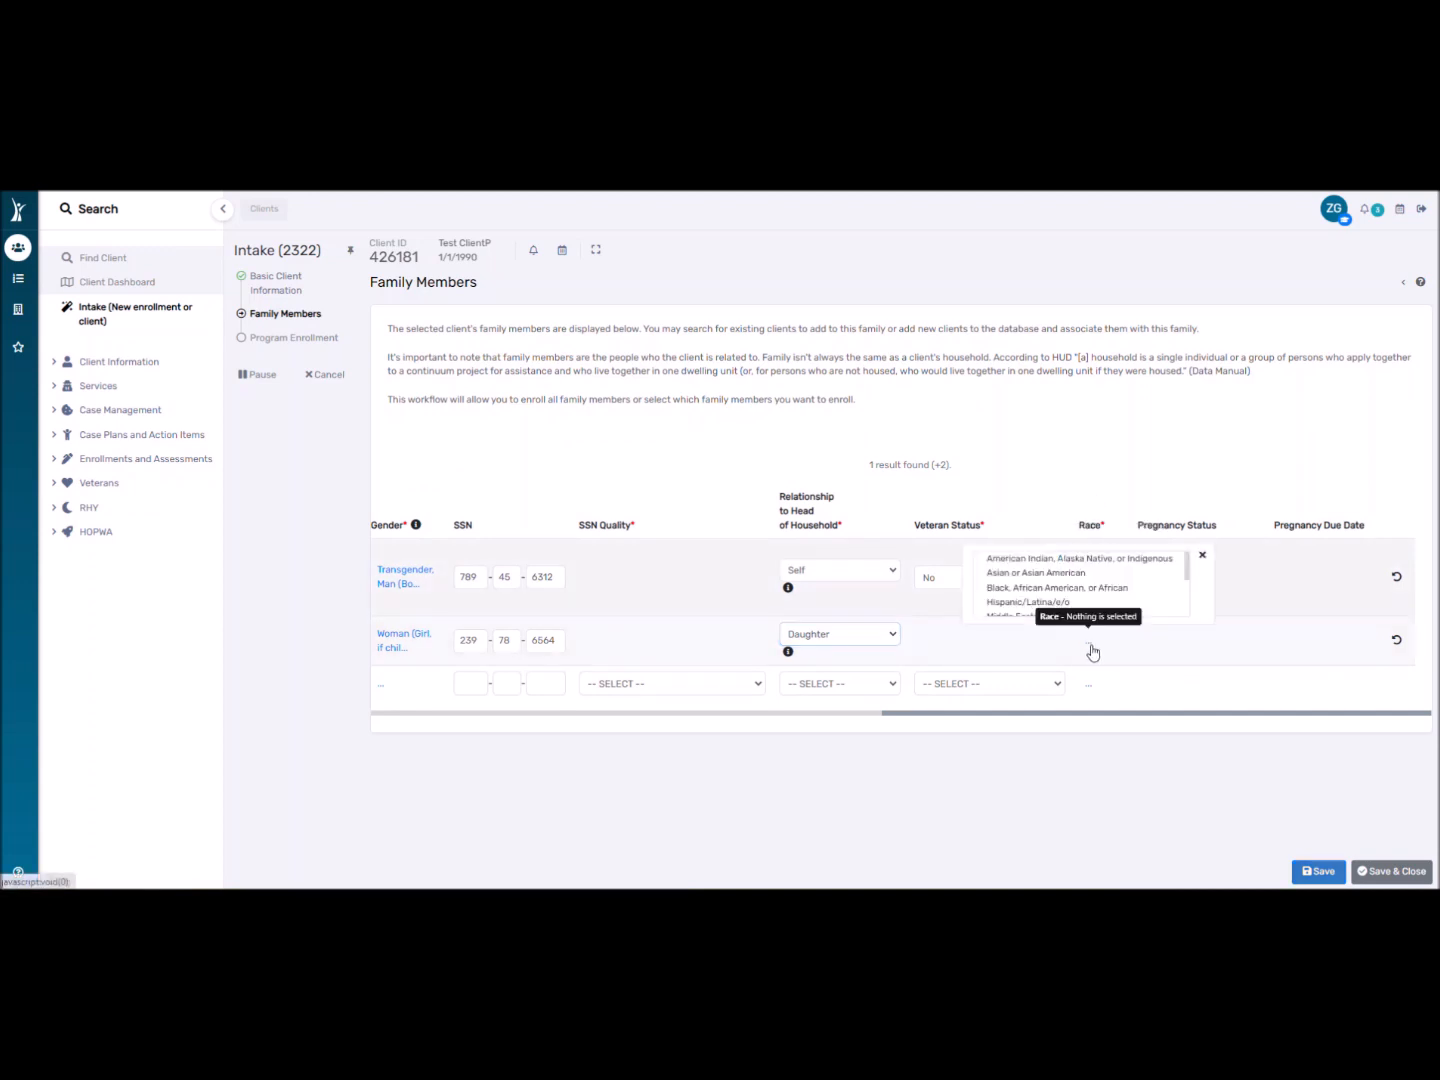
click(1016, 579)
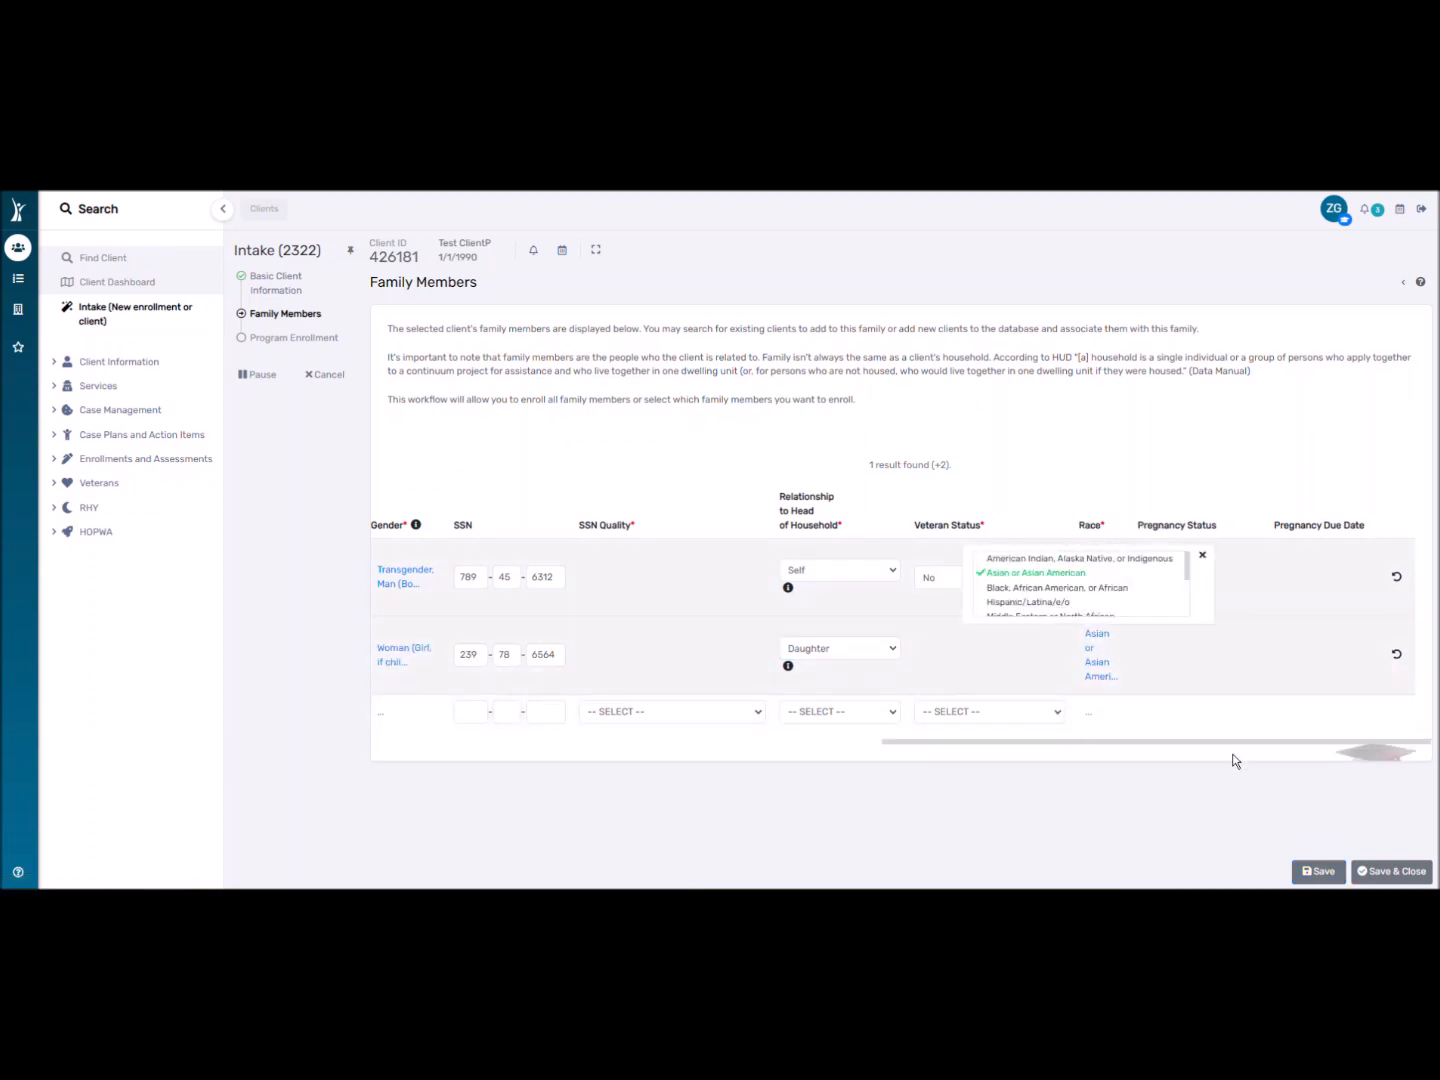
drag(1220, 744, 1302, 743)
click(1215, 548)
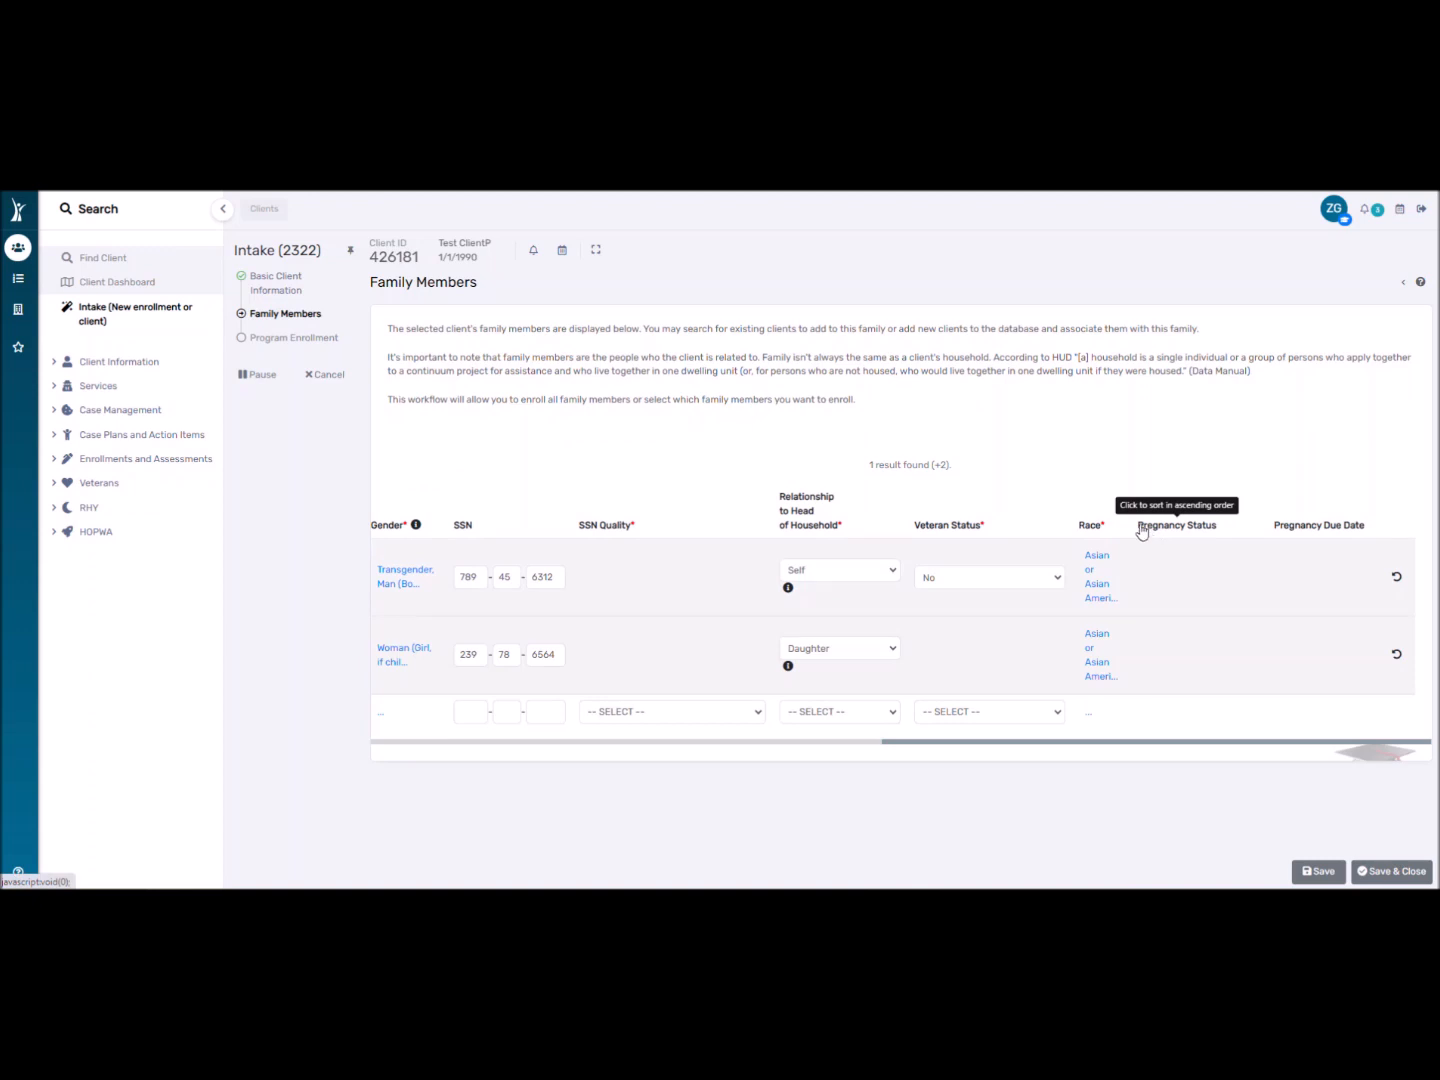
click(1392, 872)
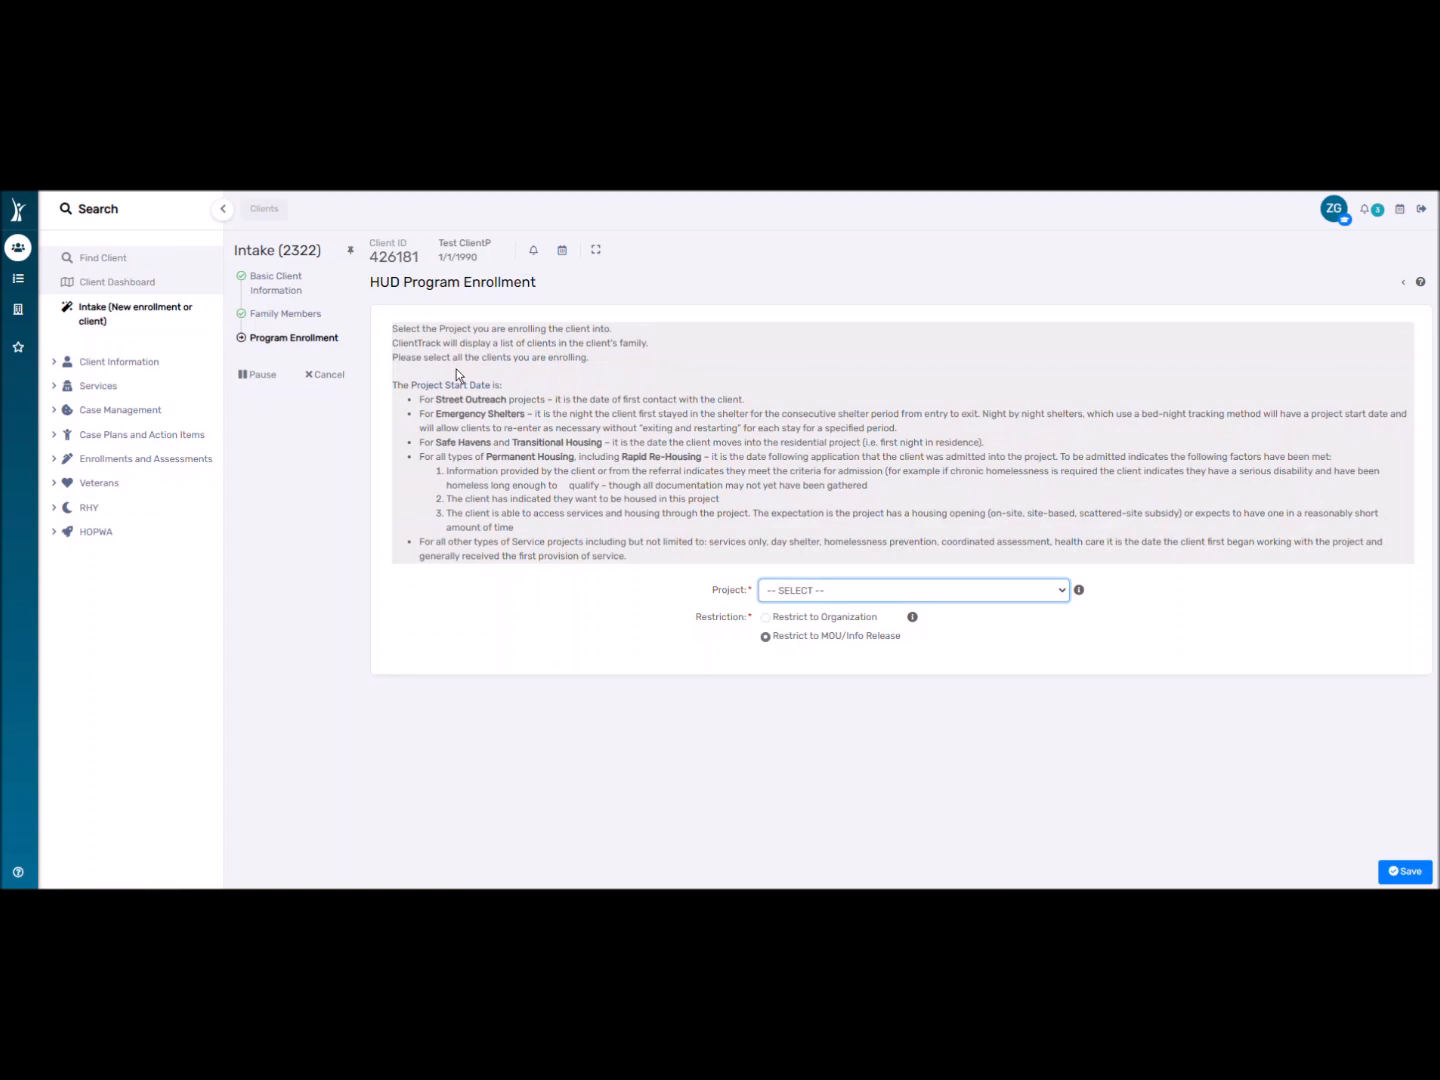
click(846, 591)
scroll(839, 715, down, 5)
key(Up)
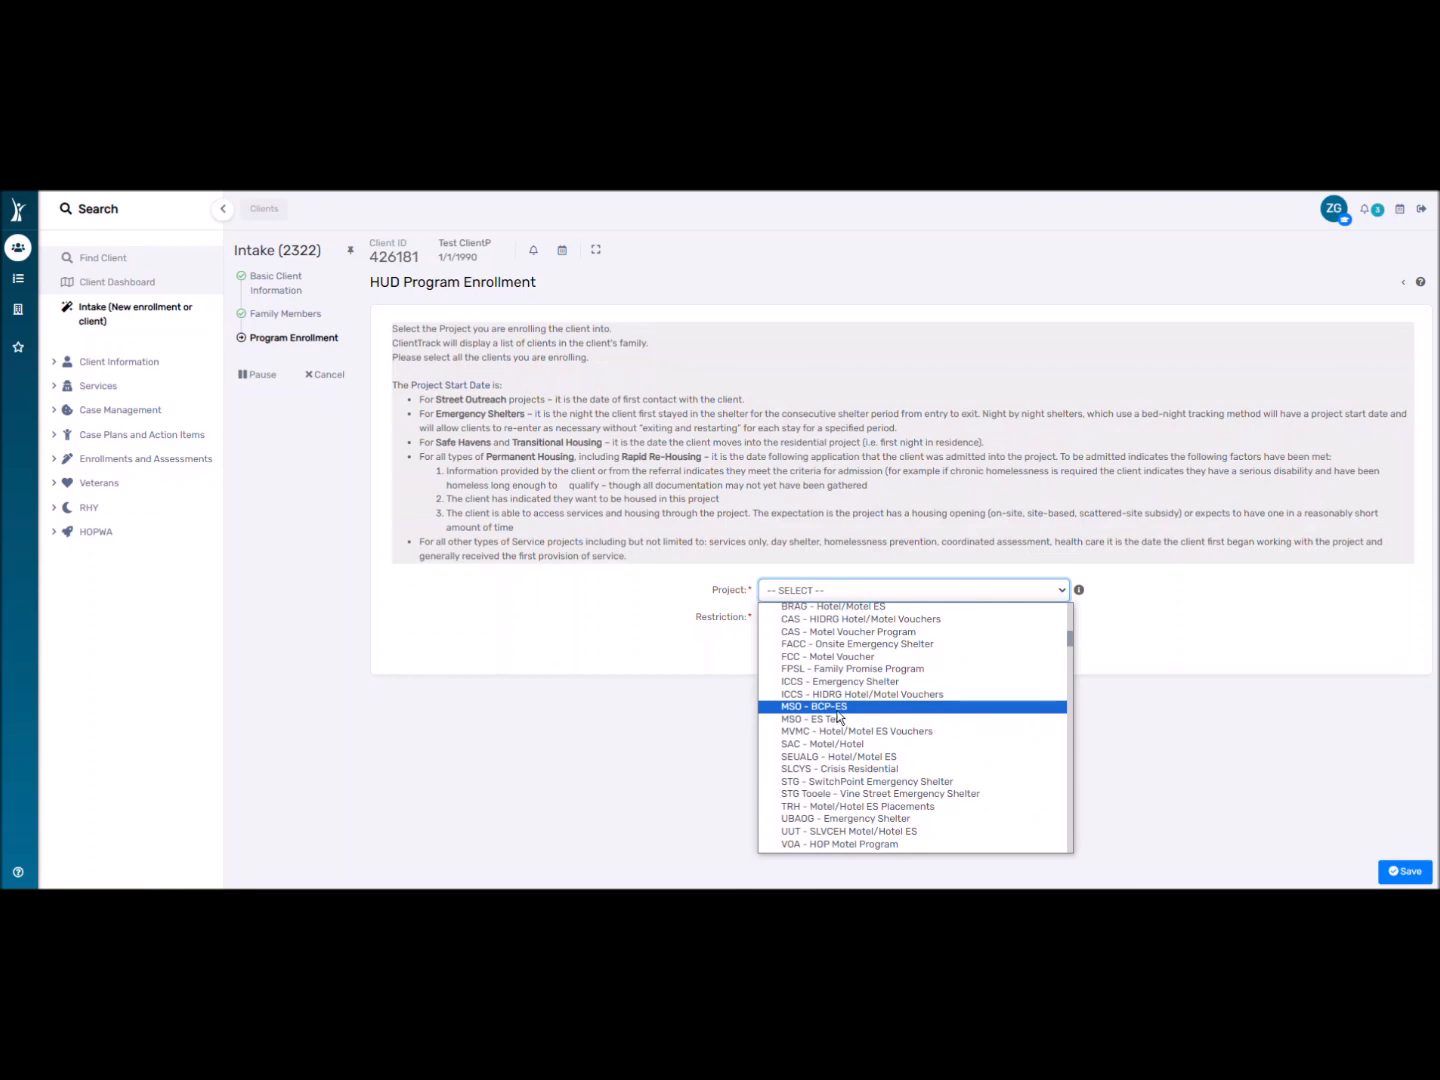
scroll(838, 715, down, 10)
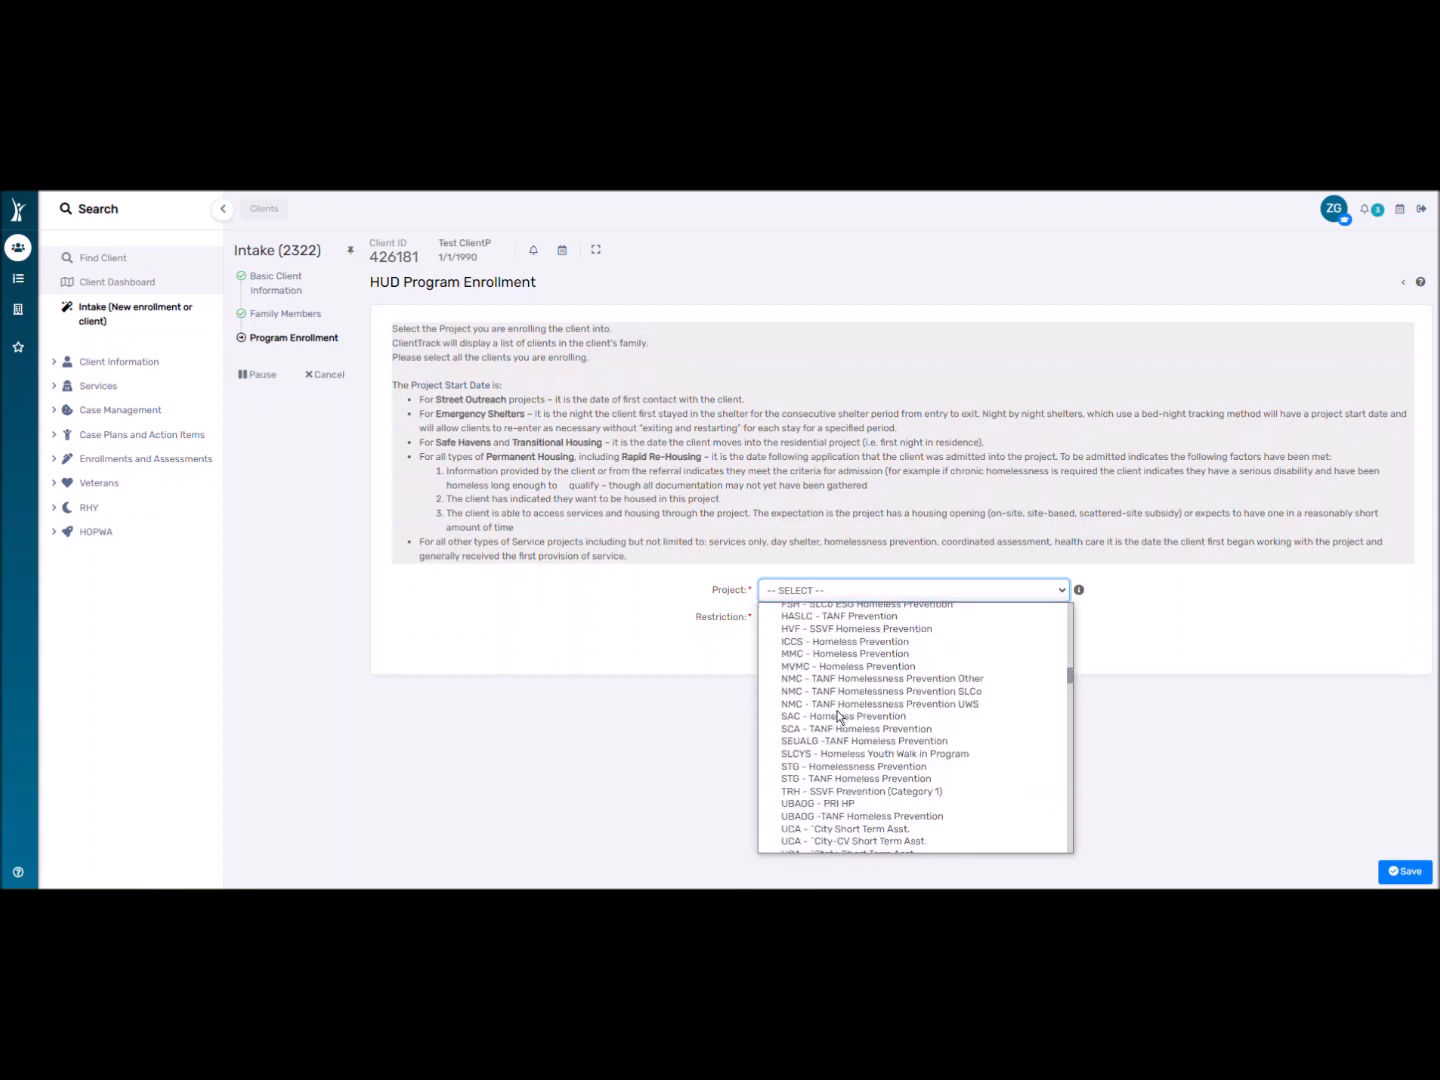
scroll(838, 716, down, 10)
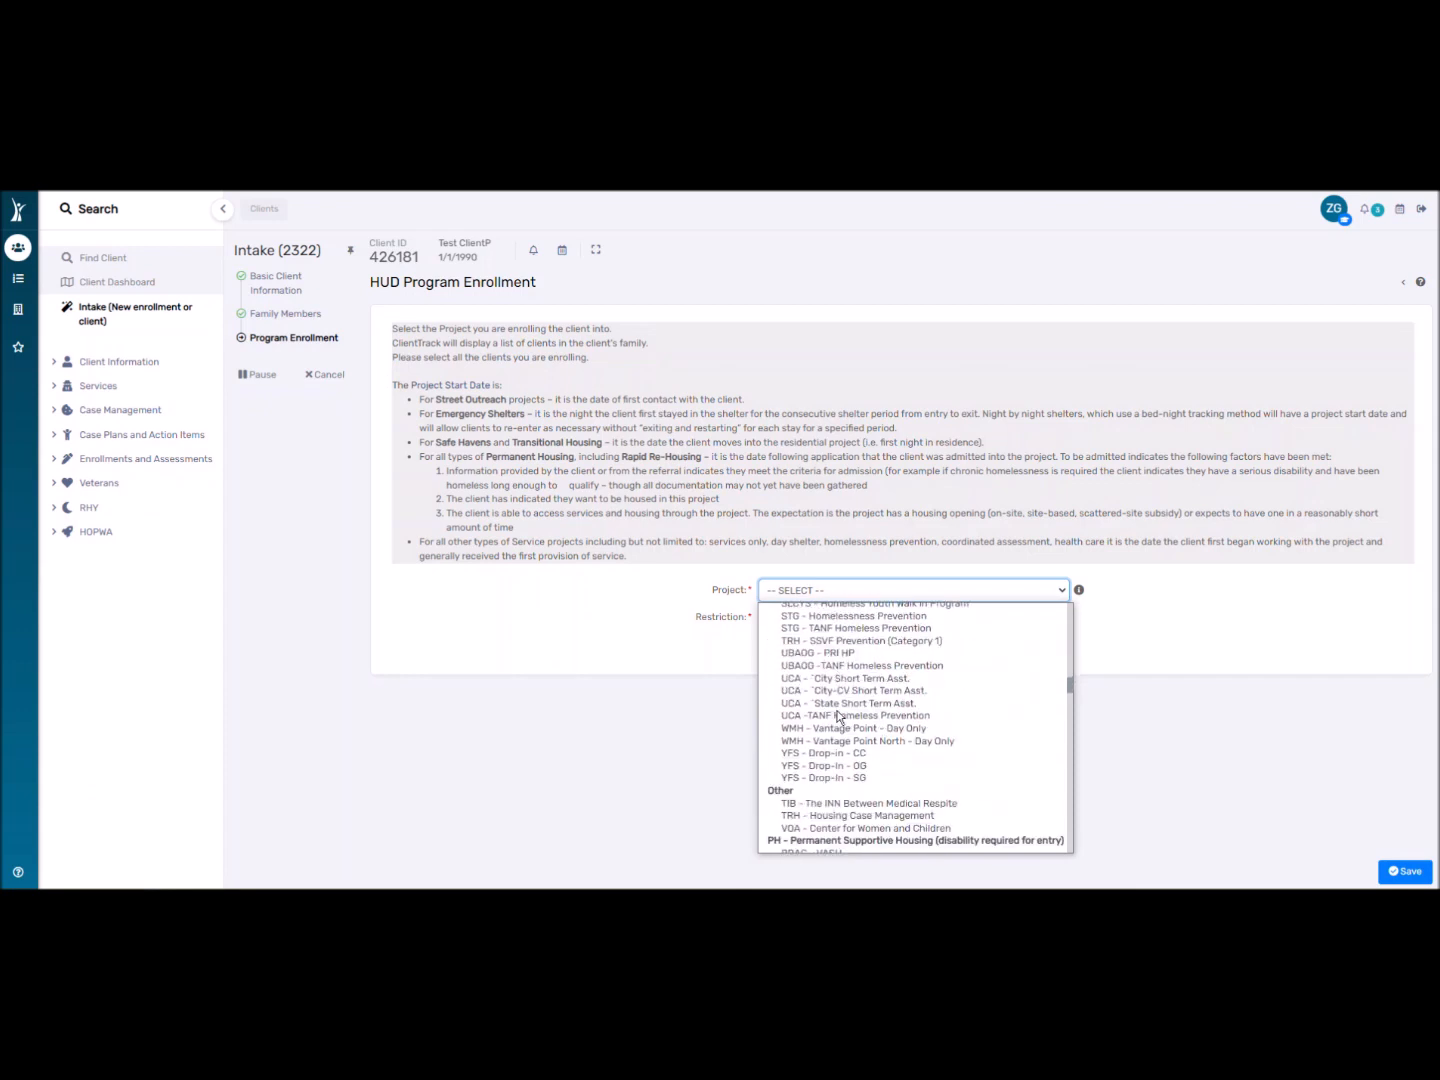
scroll(838, 715, up, 3)
scroll(838, 716, down, 10)
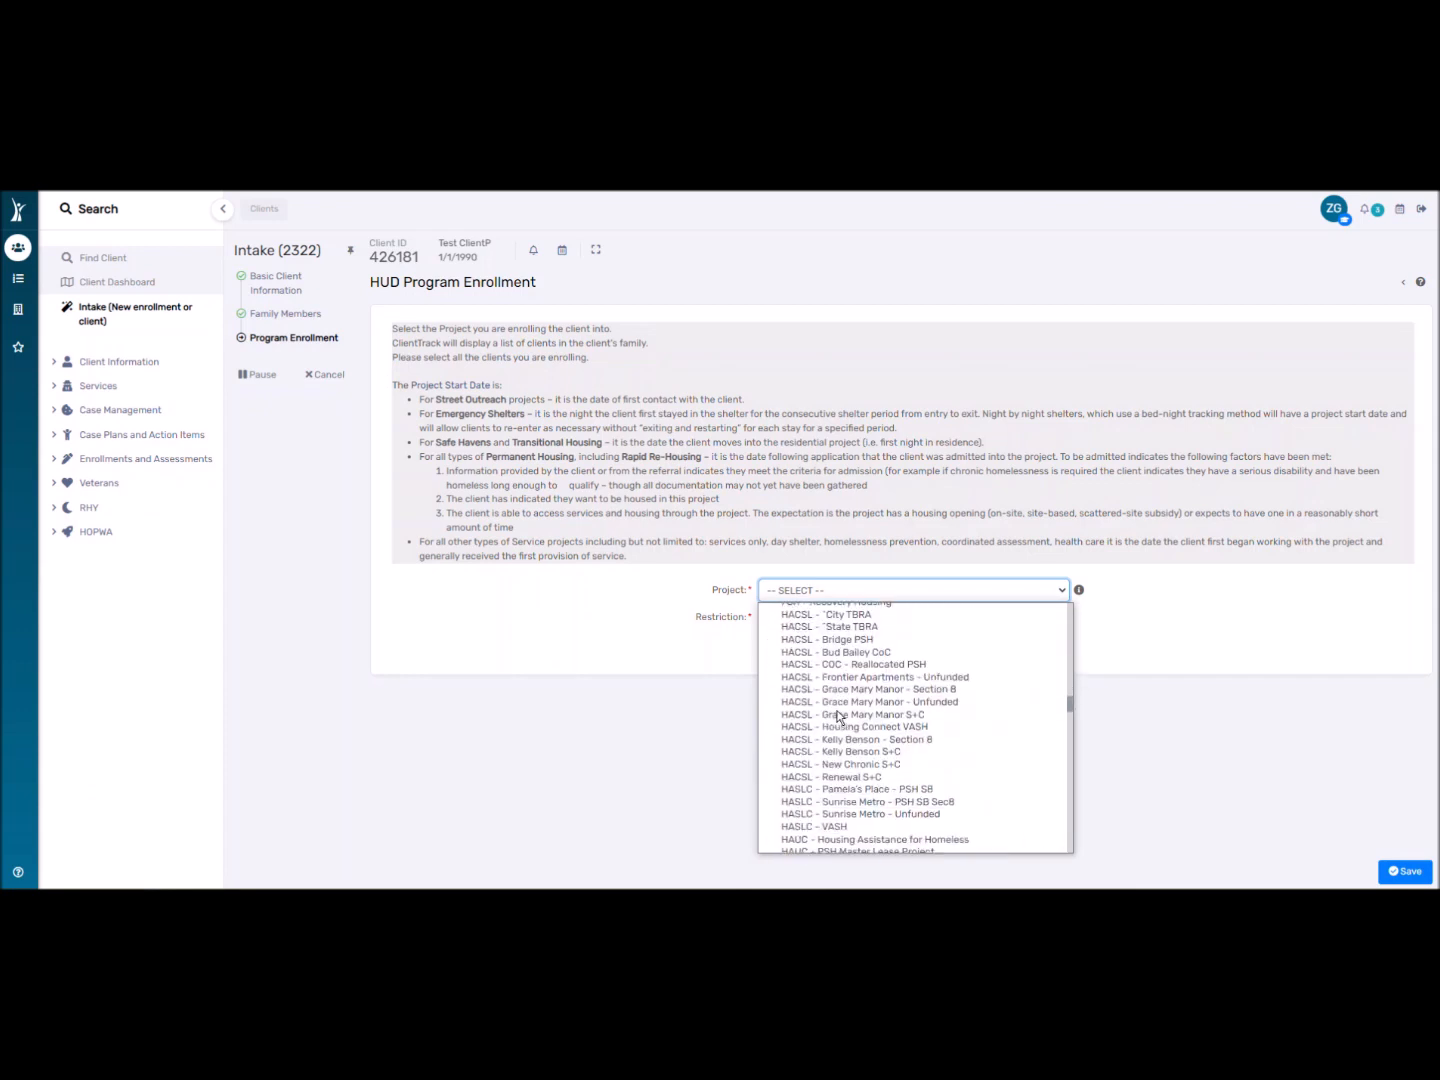
scroll(838, 716, down, 5)
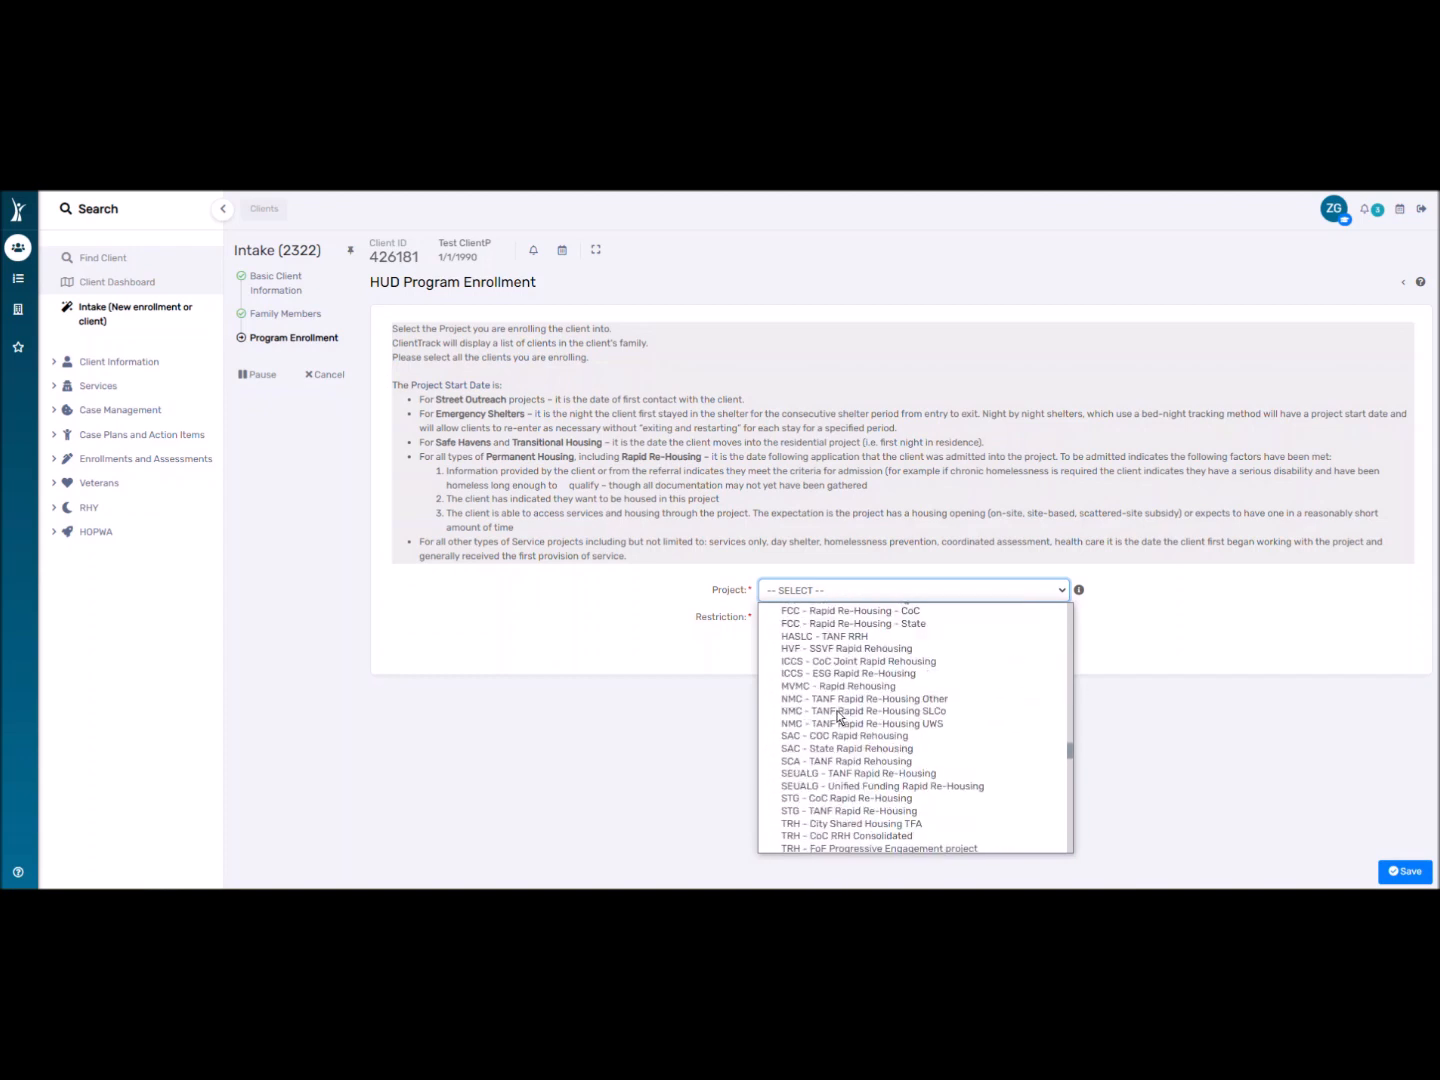
scroll(838, 715, down, 4)
scroll(839, 716, down, 7)
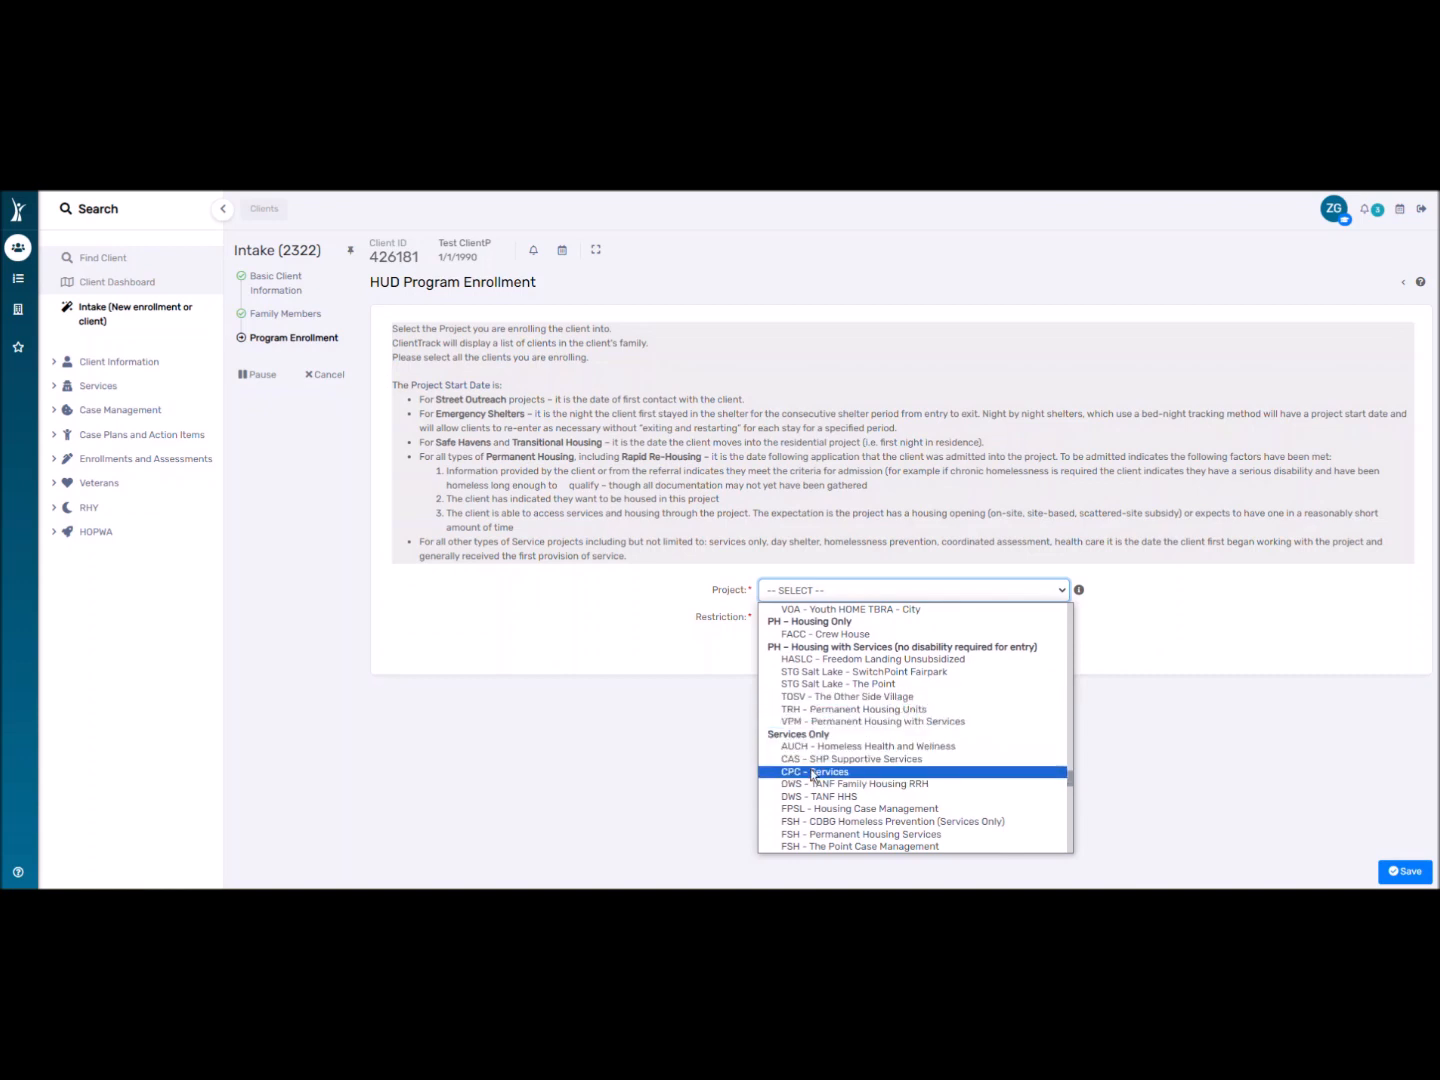
scroll(830, 769, down, 6)
scroll(841, 760, down, 3)
scroll(839, 754, up, 8)
scroll(835, 749, up, 10)
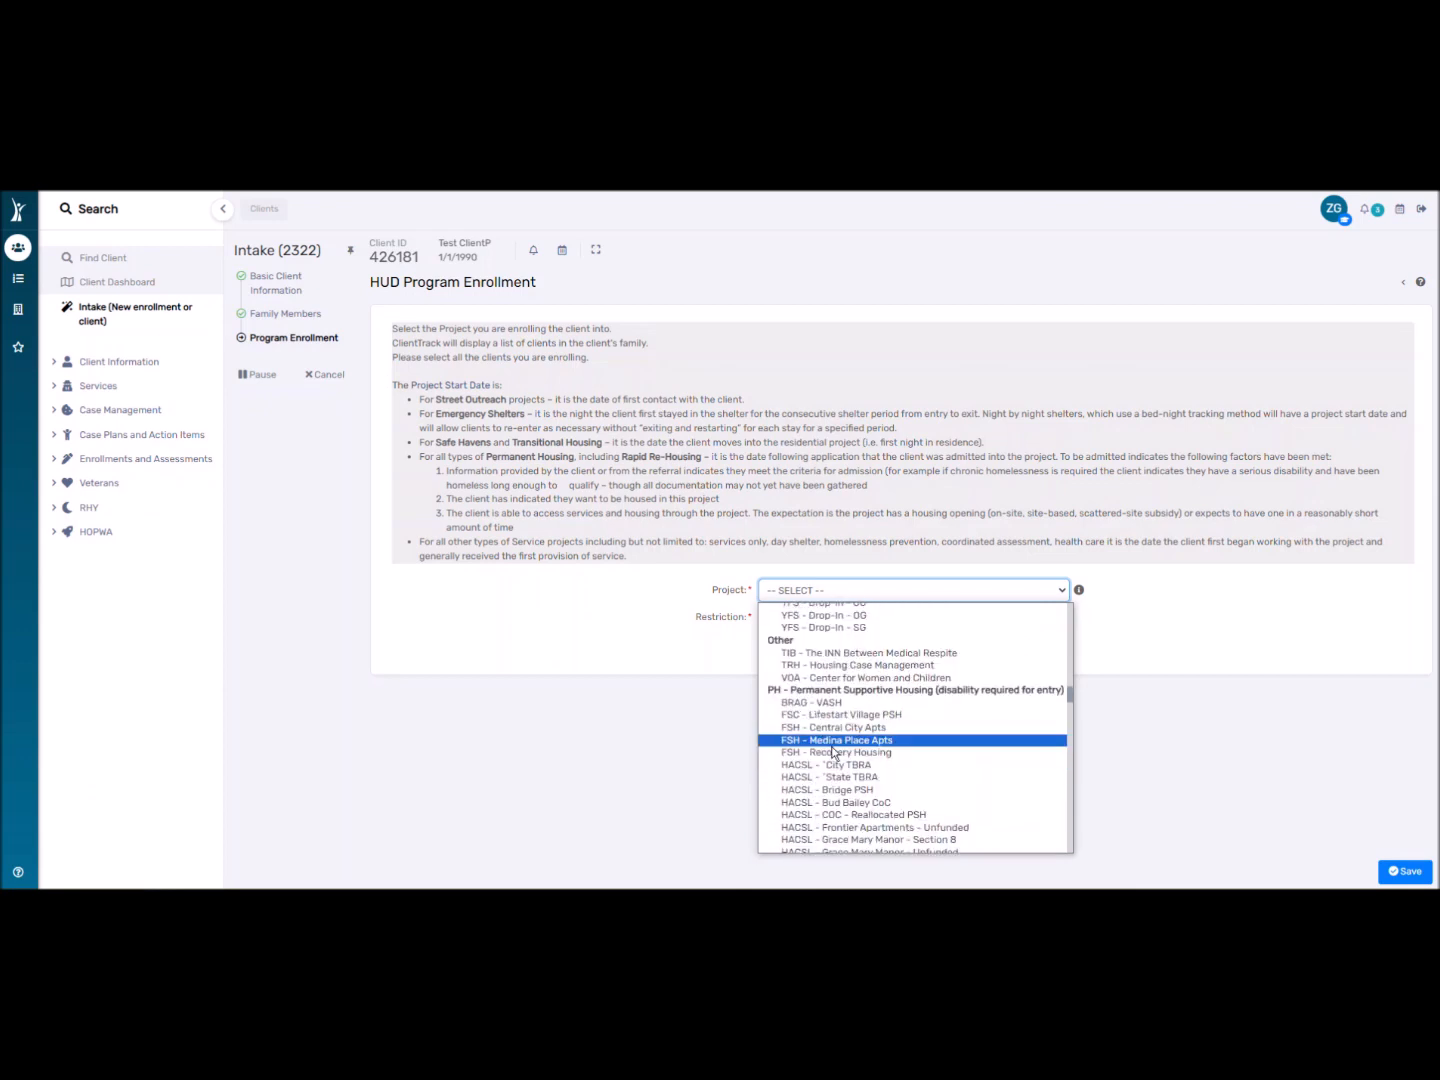
scroll(830, 751, up, 8)
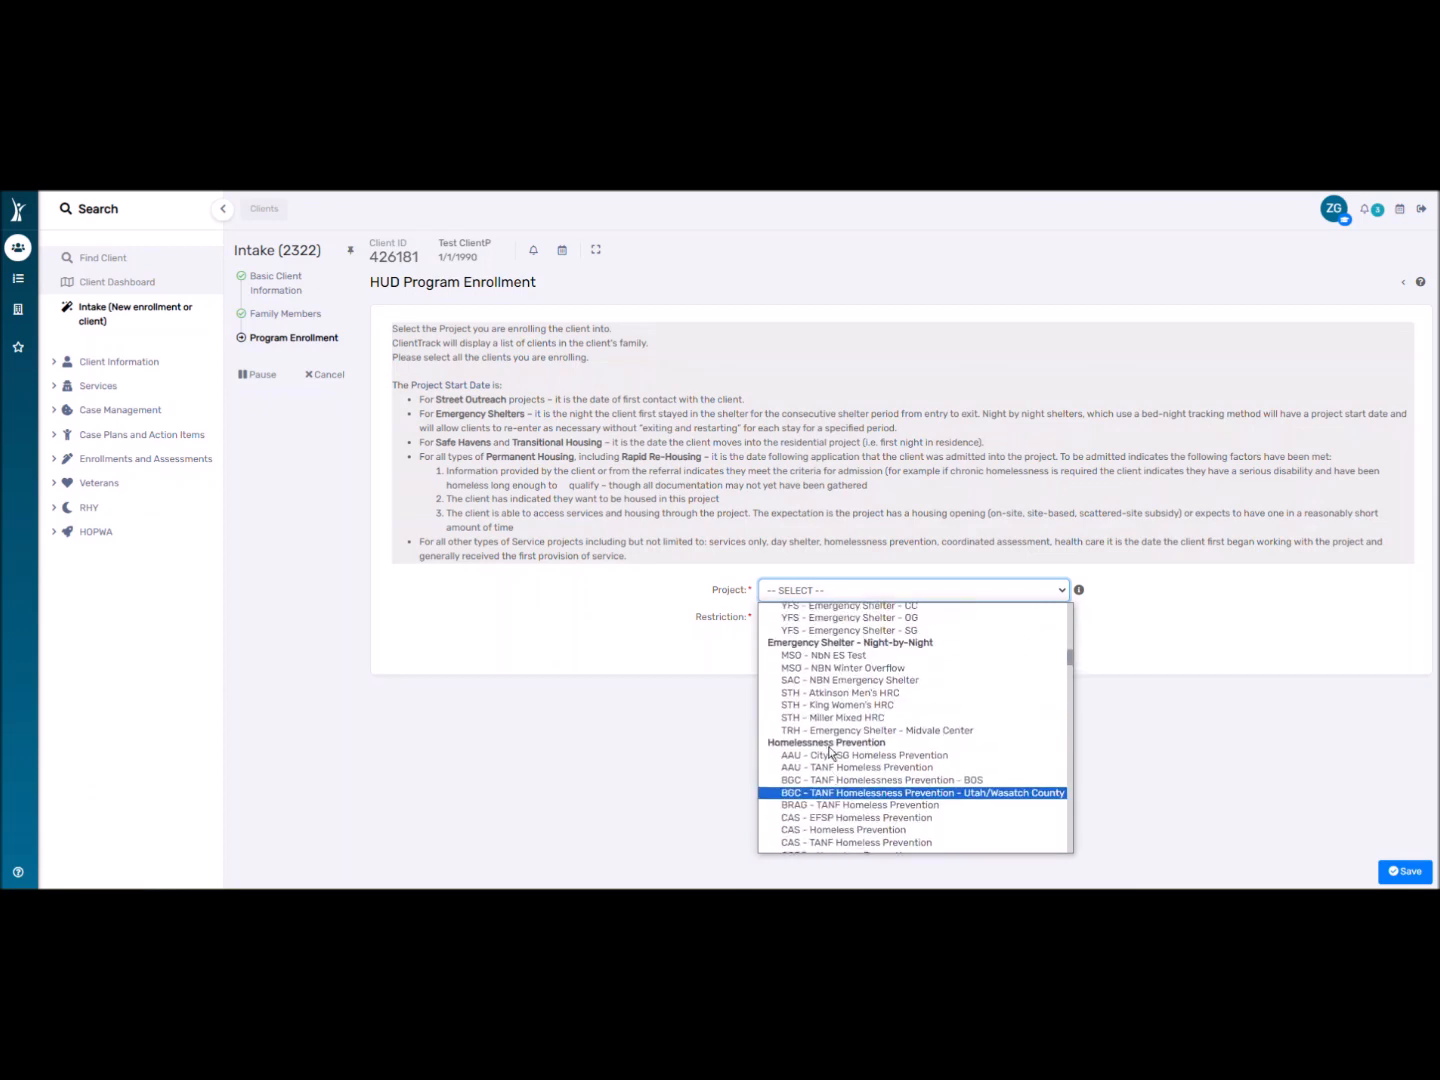
scroll(830, 752, up, 5)
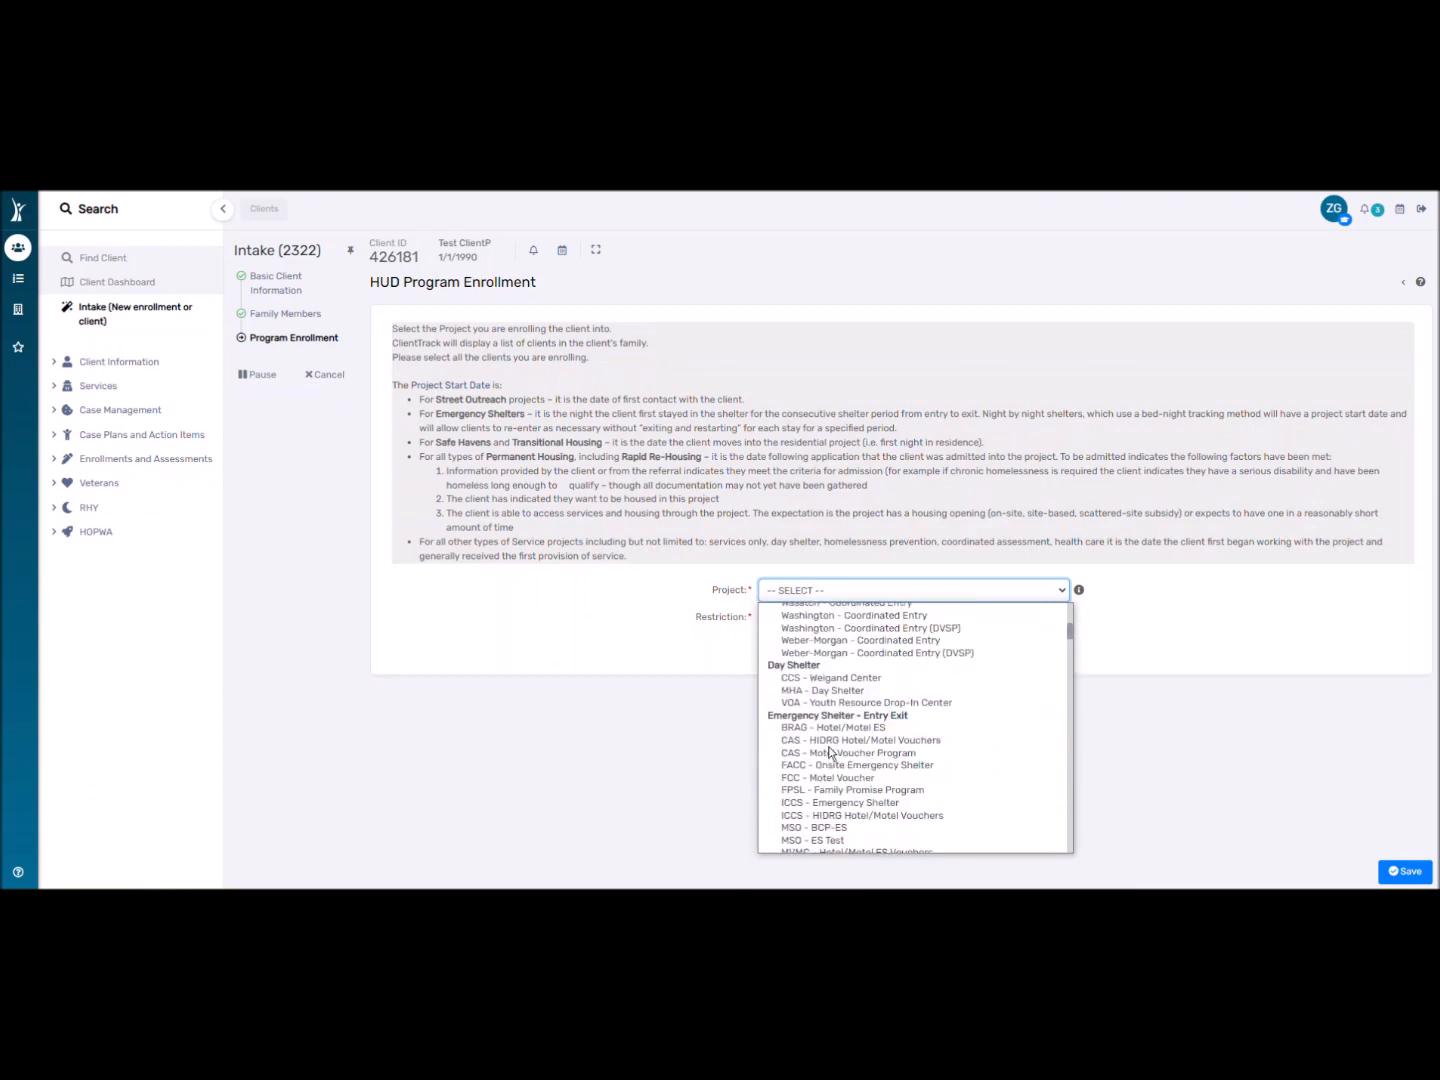
Choose ICCS – Emergency Shelter as the project and include both household members.
click(830, 828)
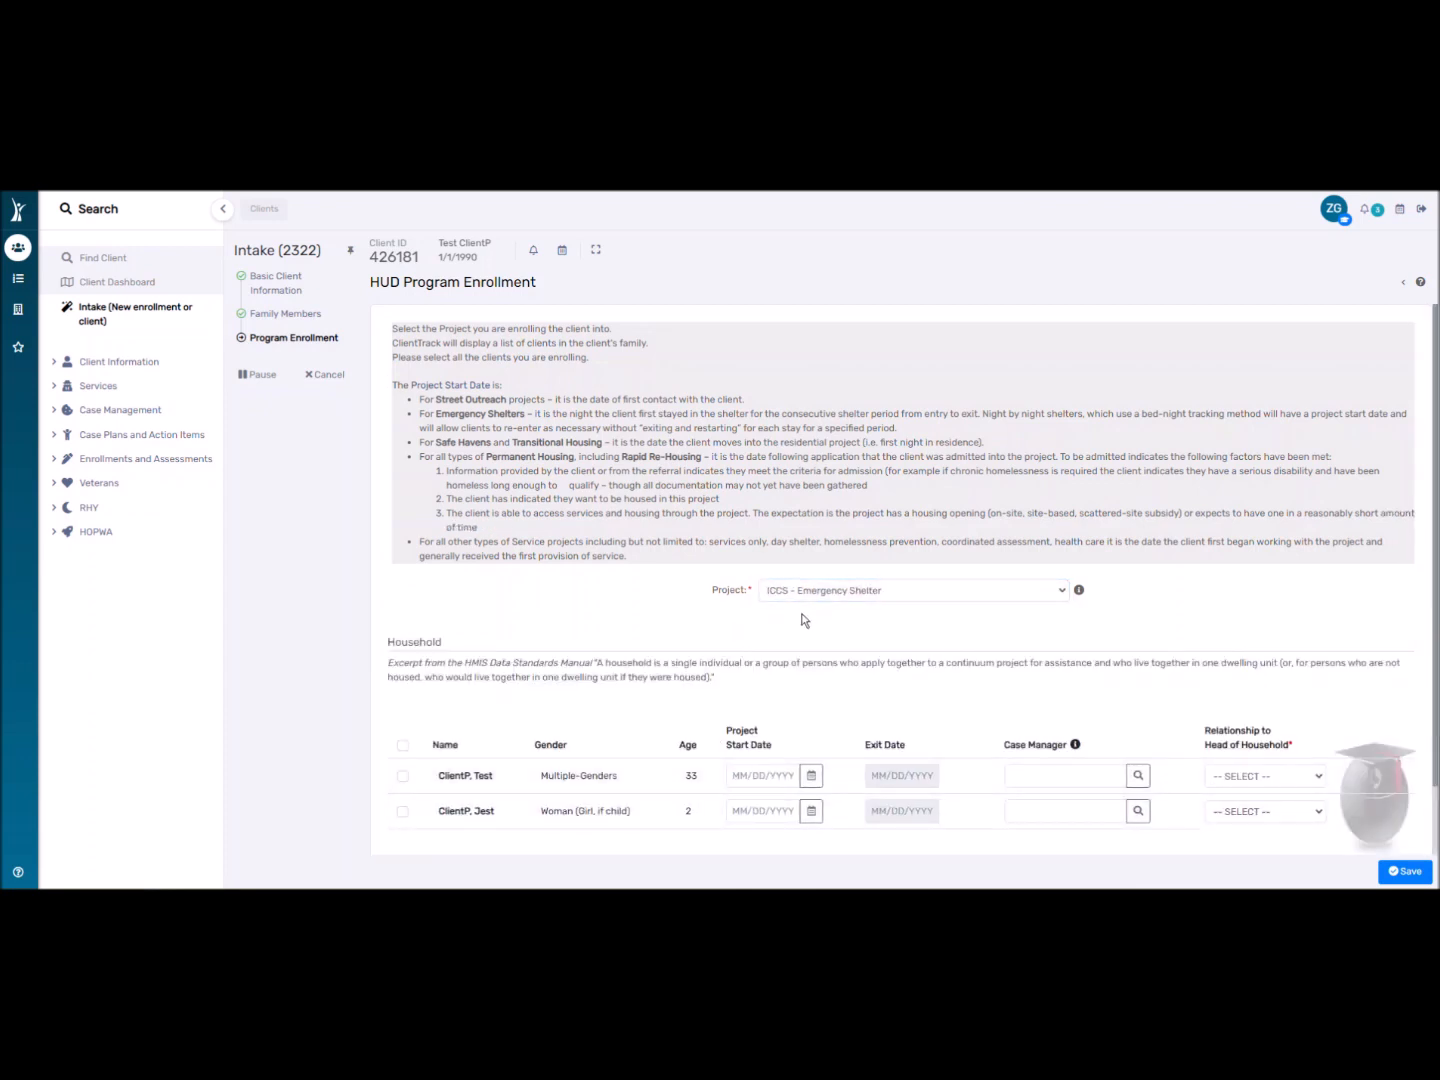
scroll(581, 644, down, 1)
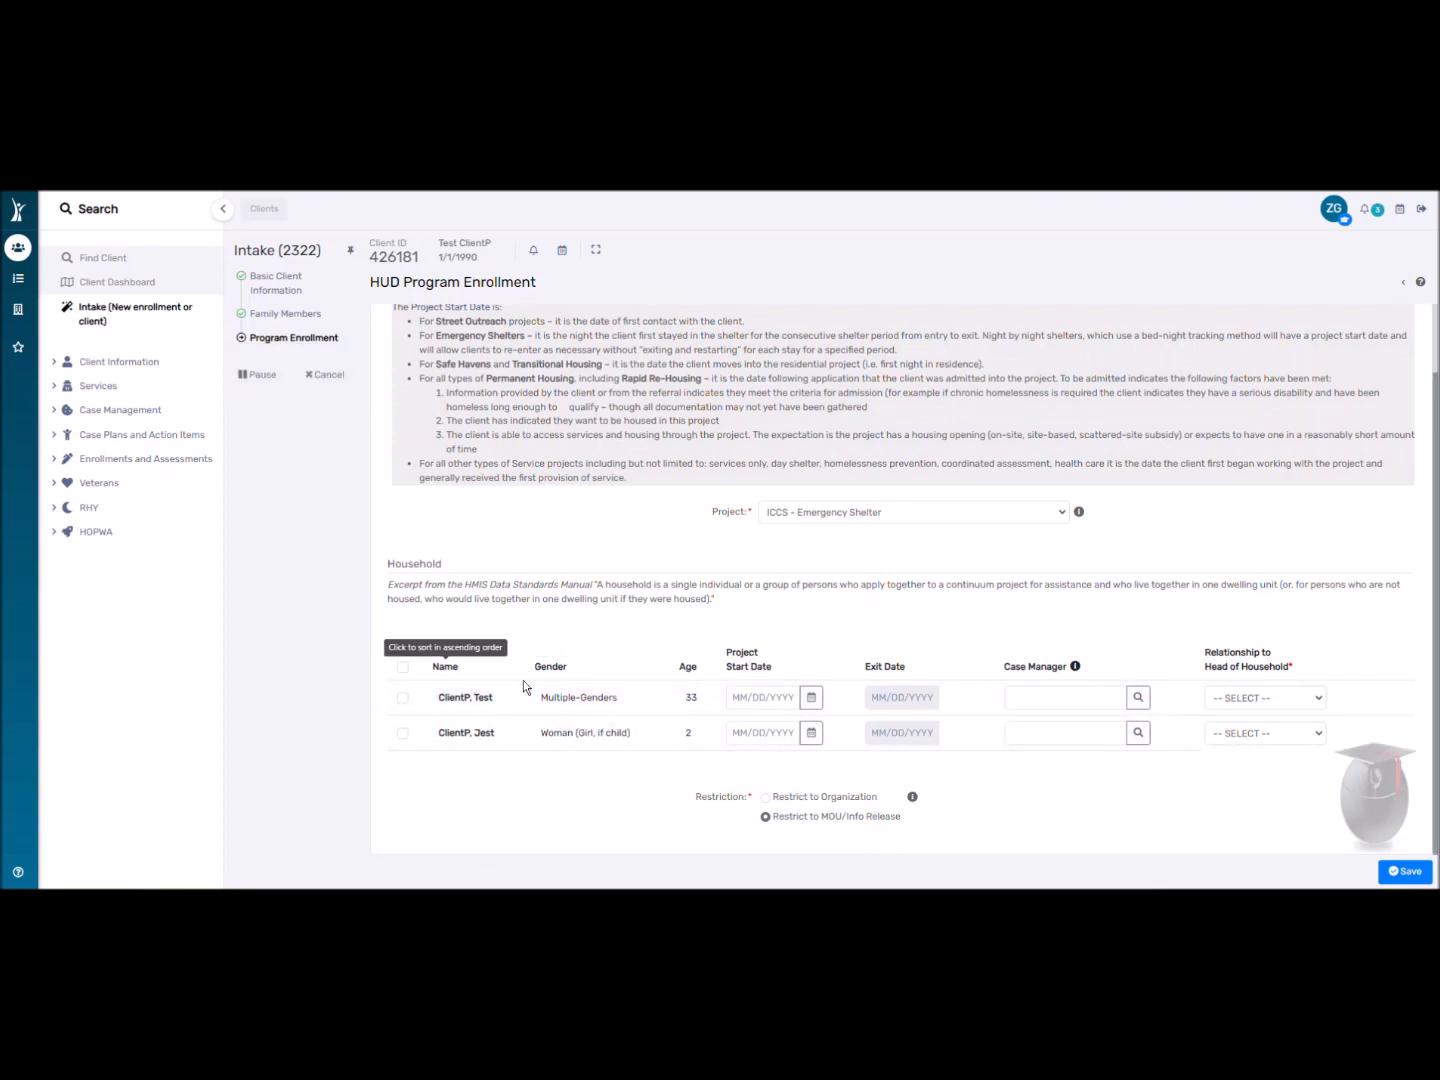
click(404, 697)
click(403, 733)
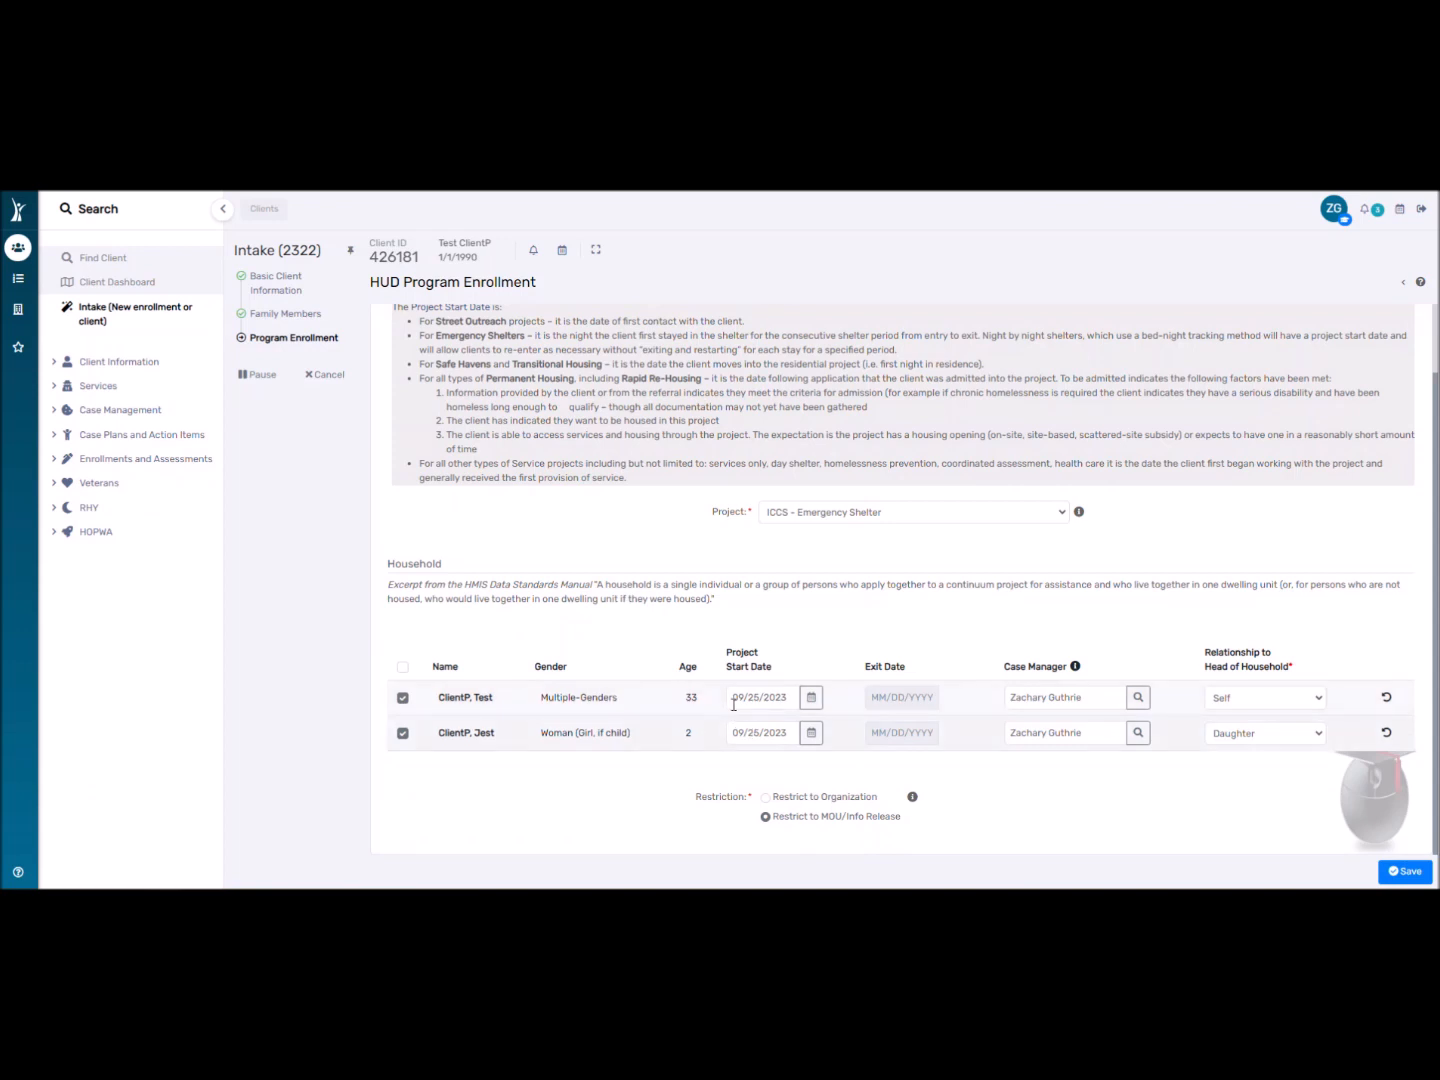
click(811, 697)
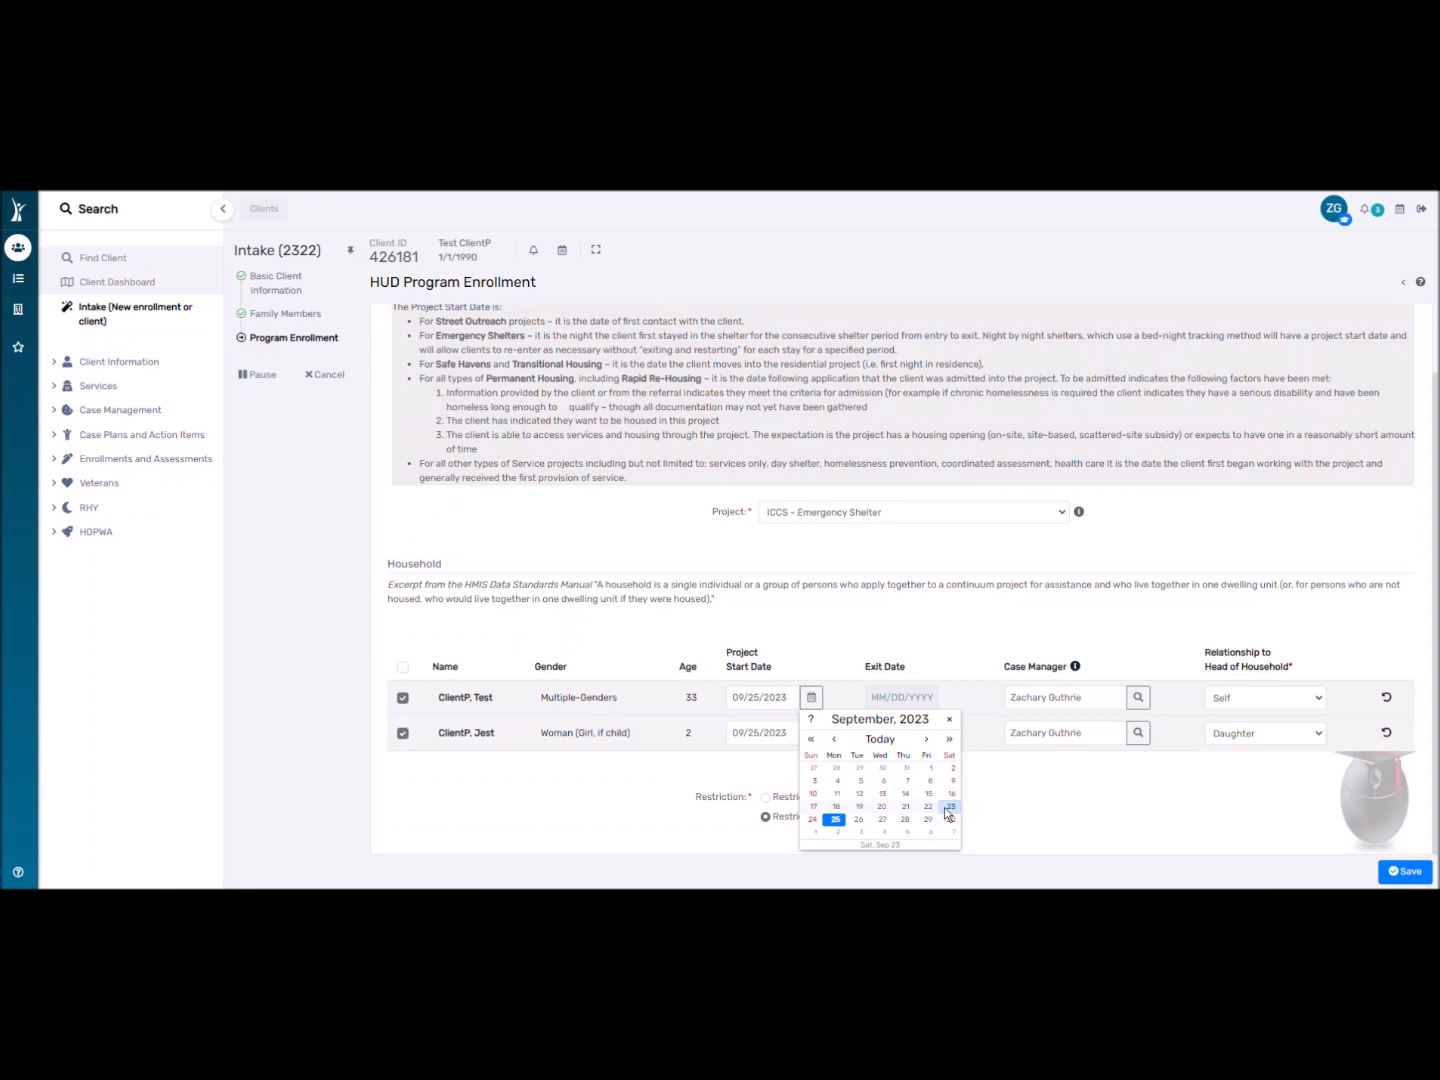
click(592, 799)
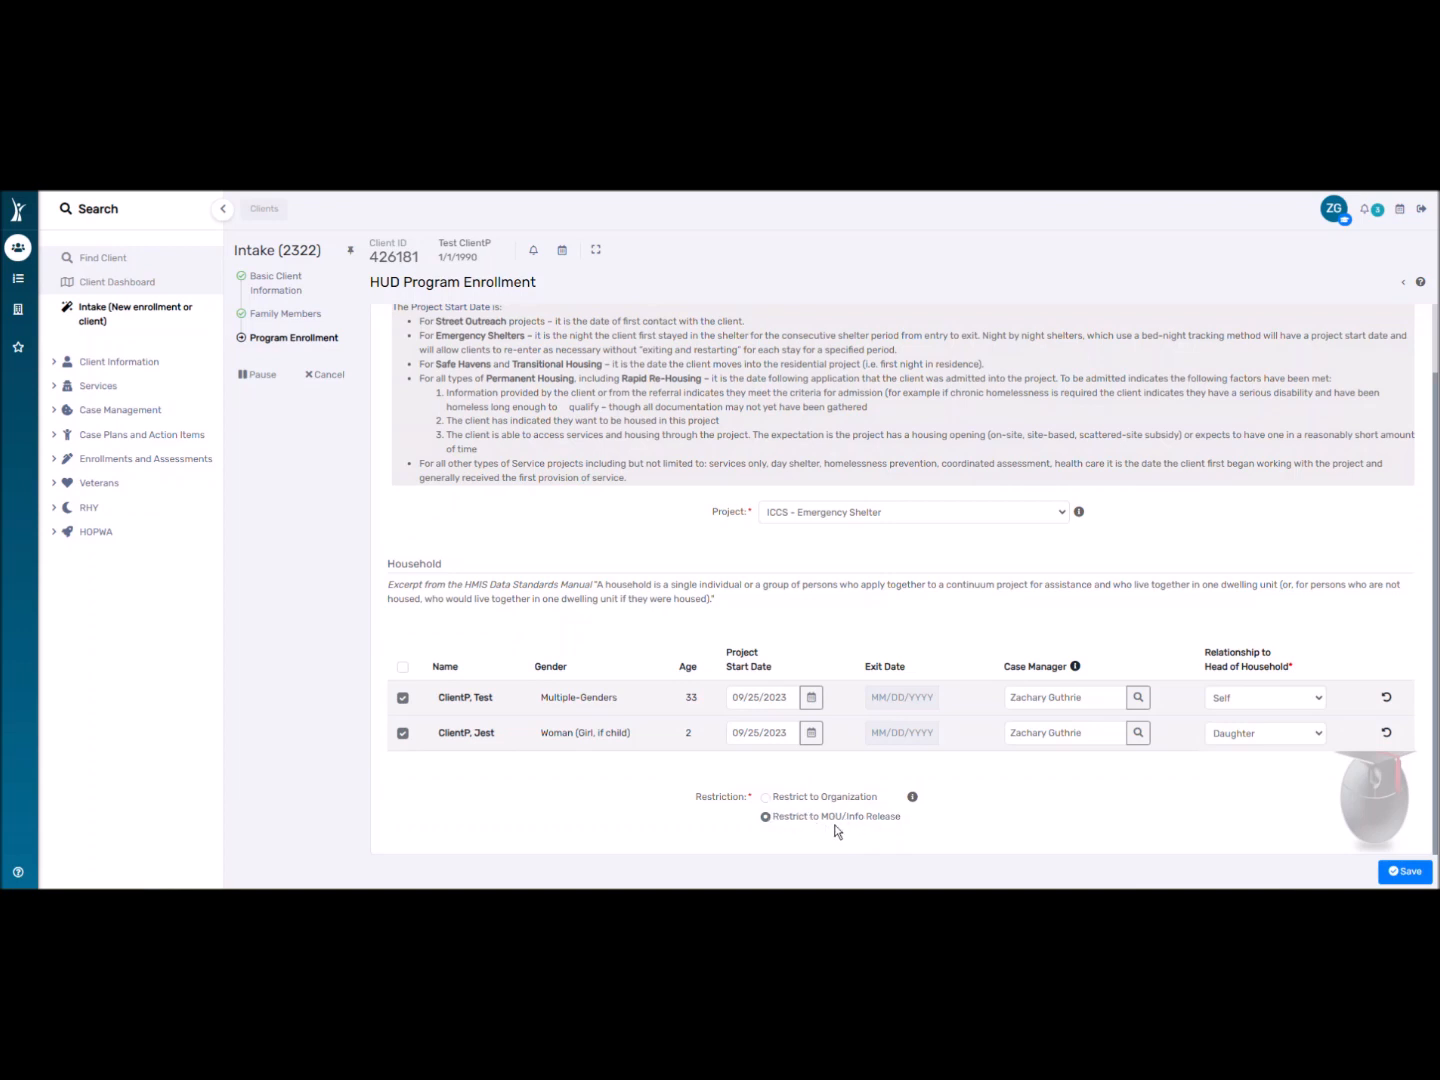
Toggle the data restriction between organization and MOU/Info Release, ending on MOU/Info Release.
click(768, 798)
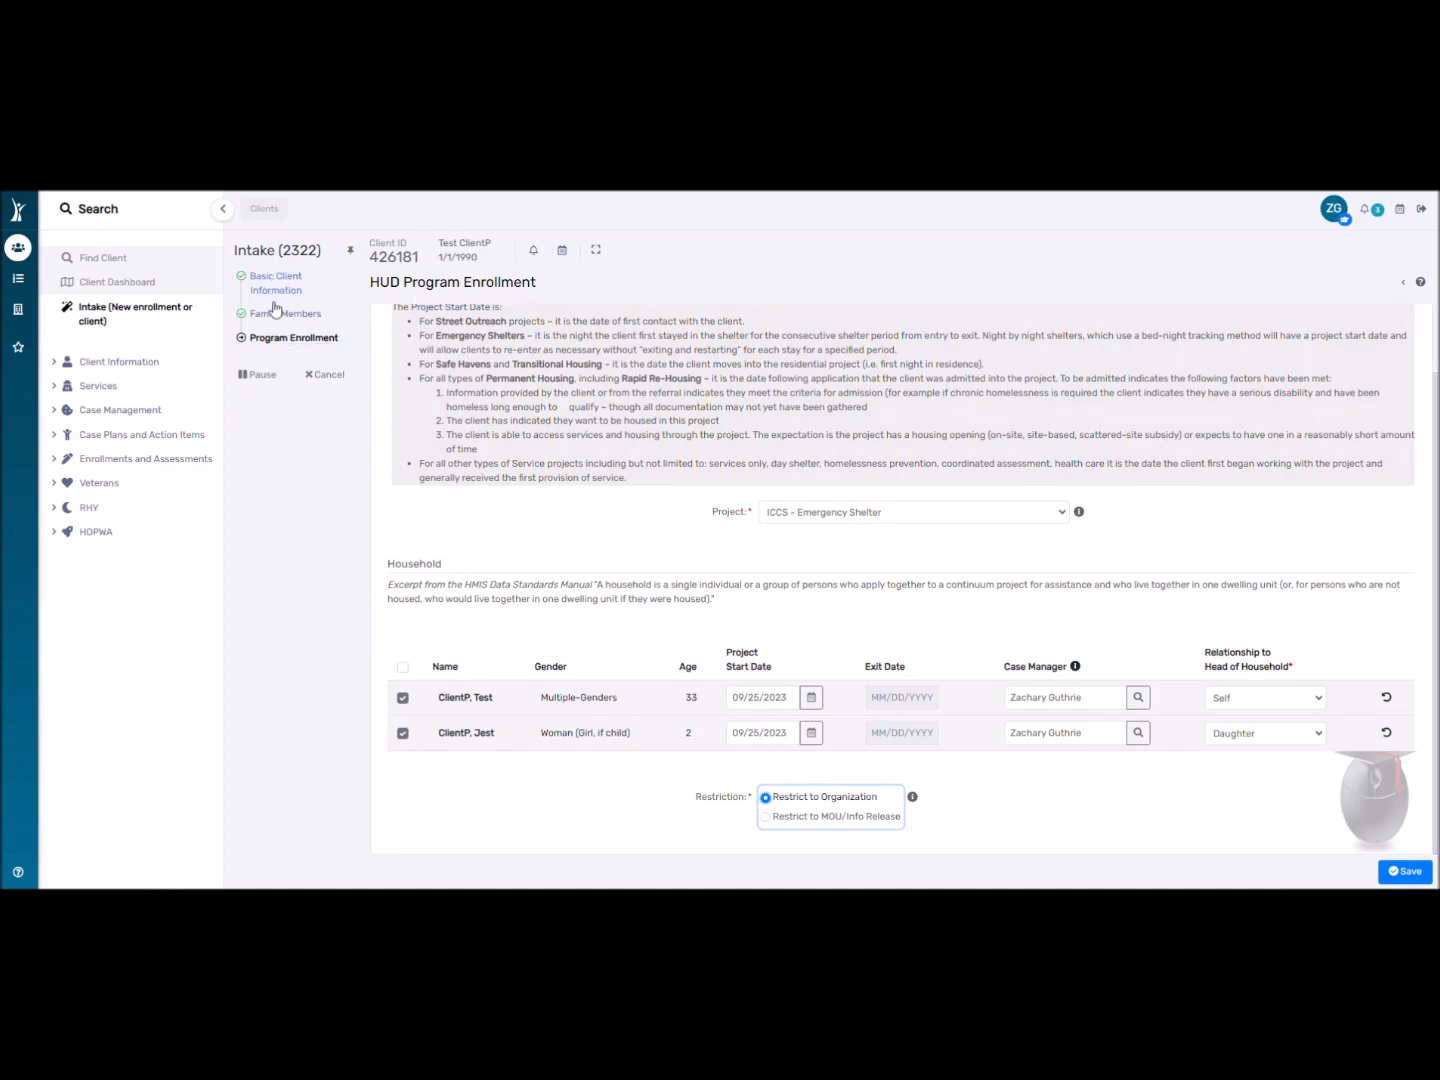
click(786, 820)
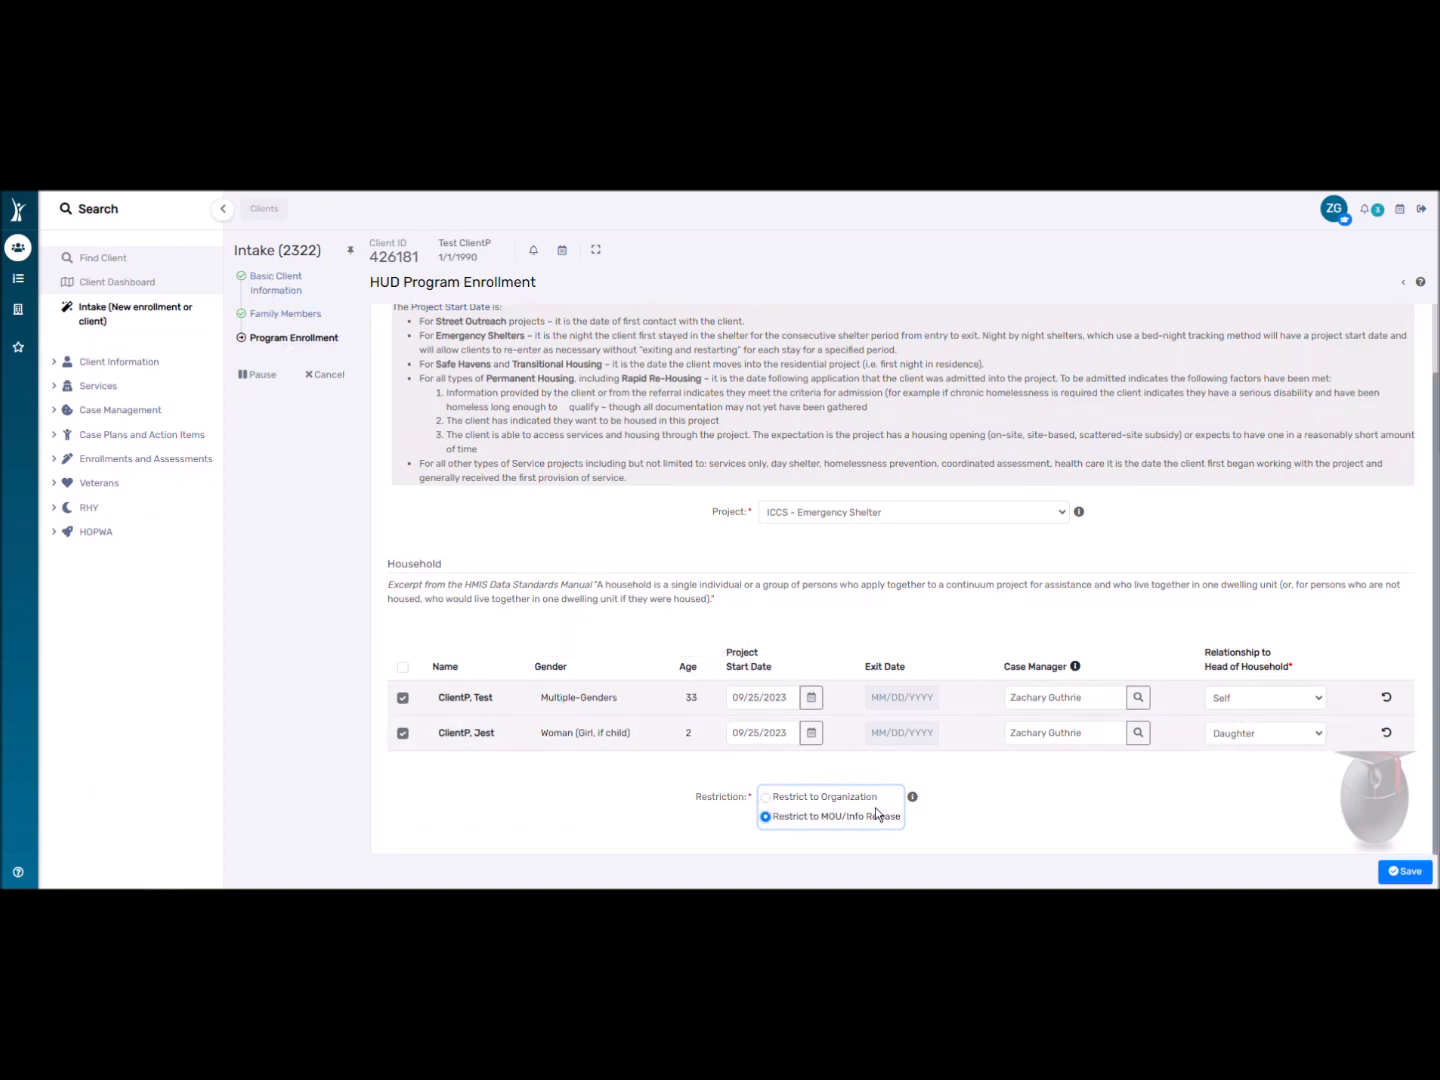
click(807, 801)
click(815, 822)
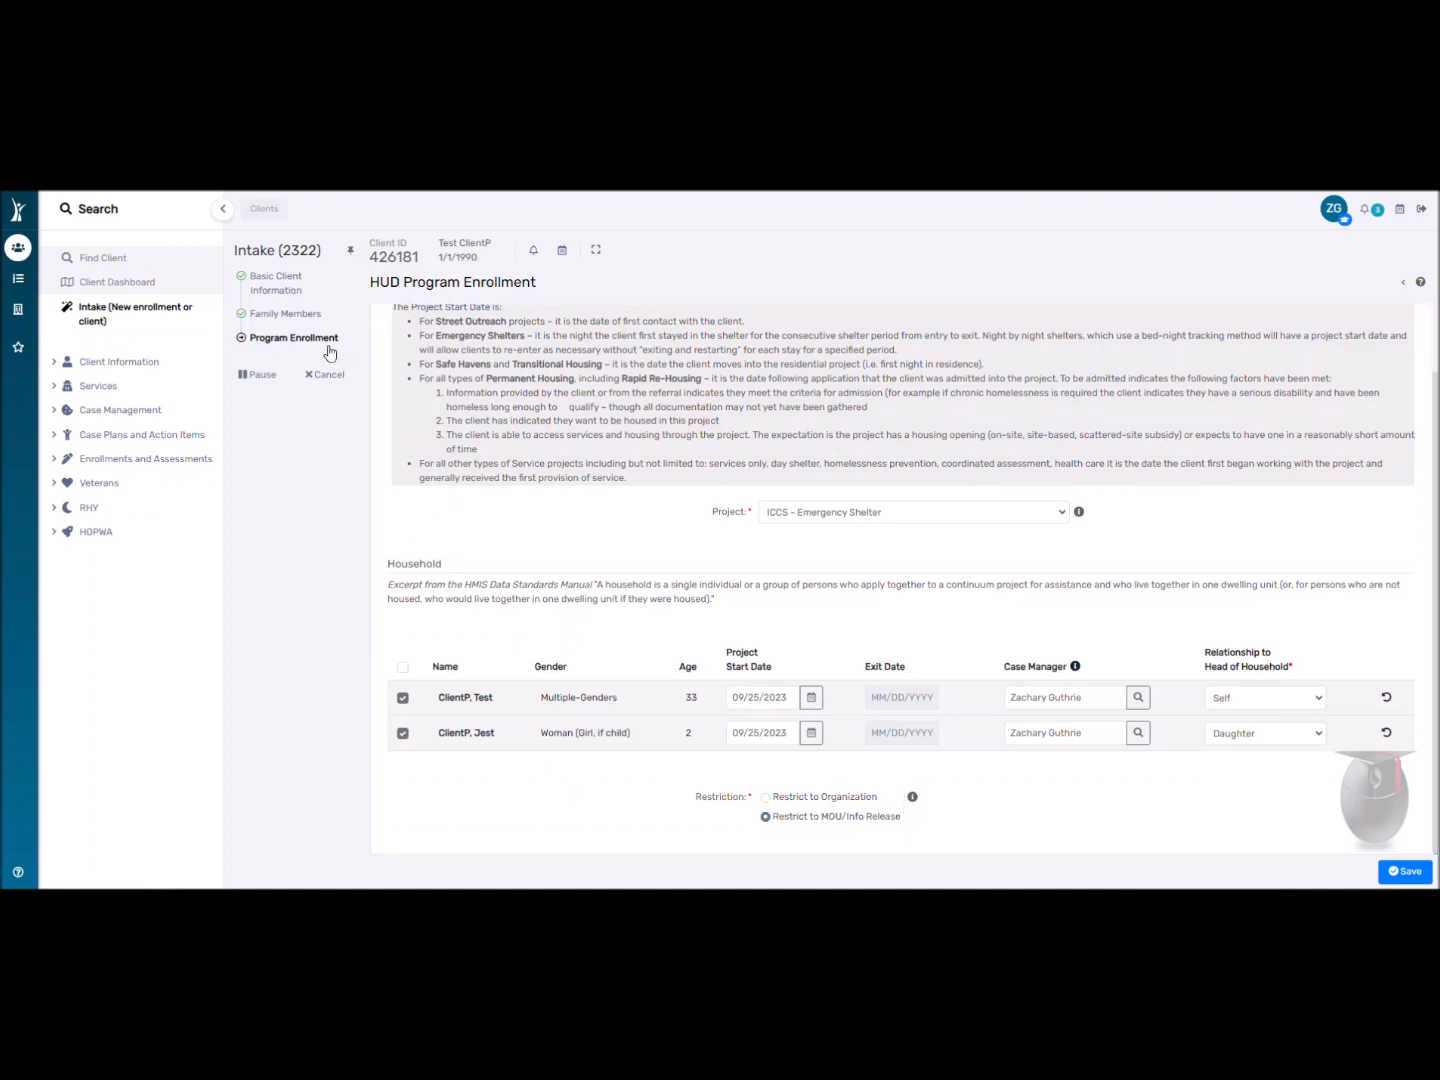
Revisit the Family Members and Basic Client Information steps, then return to Program Enrollment.
click(297, 325)
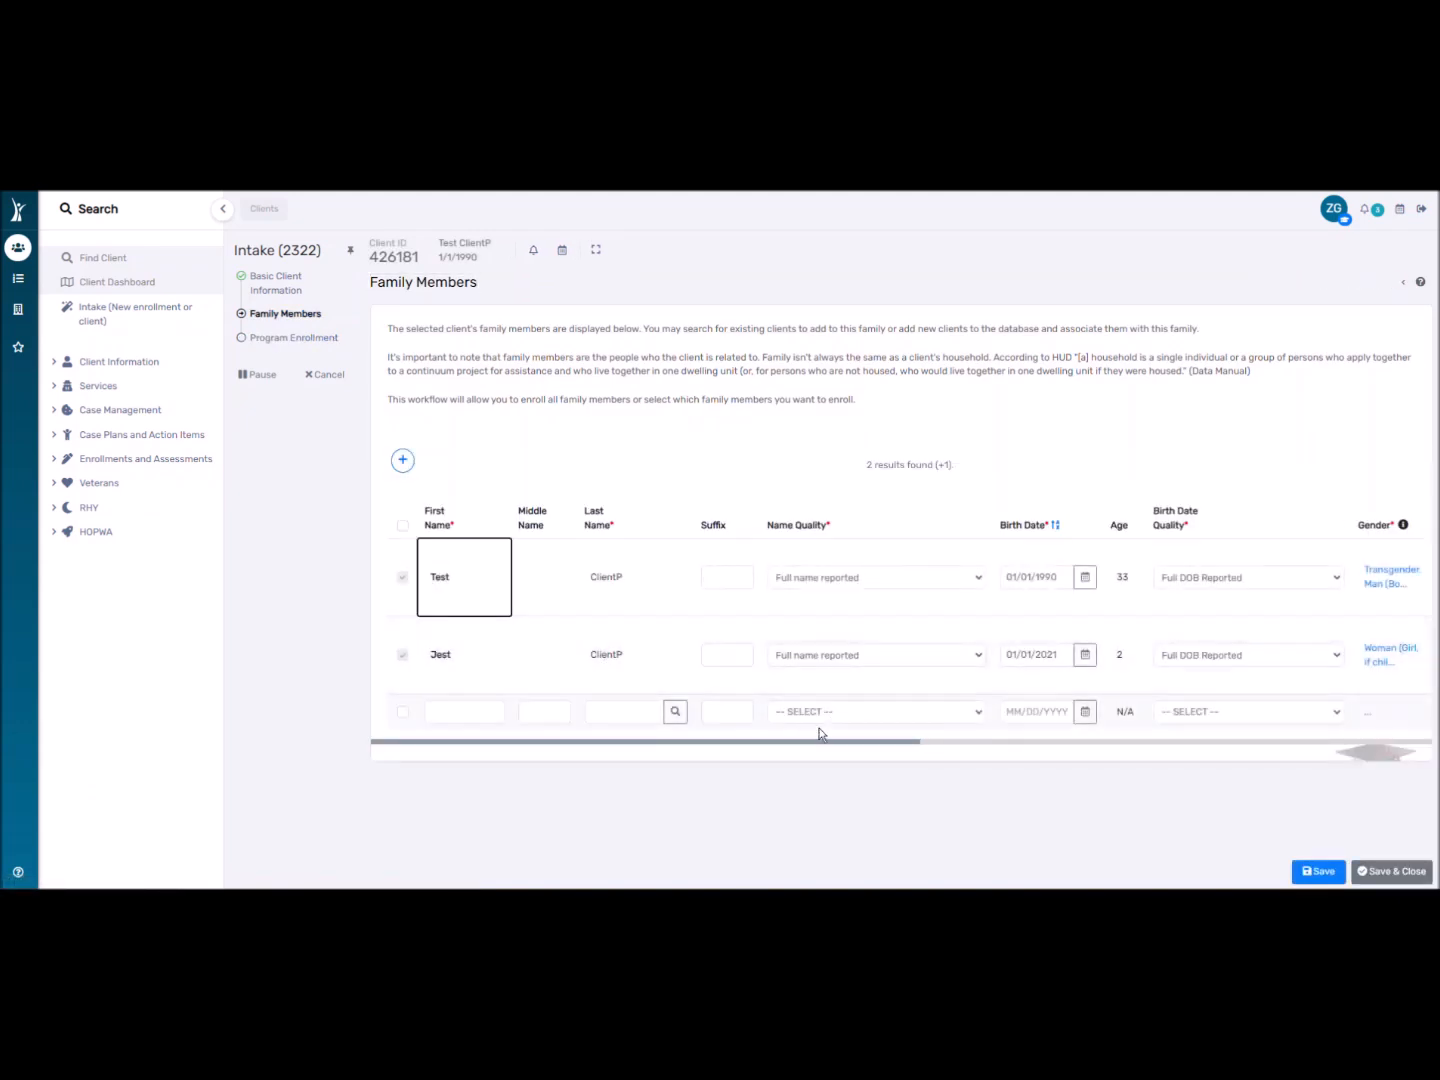
click(292, 292)
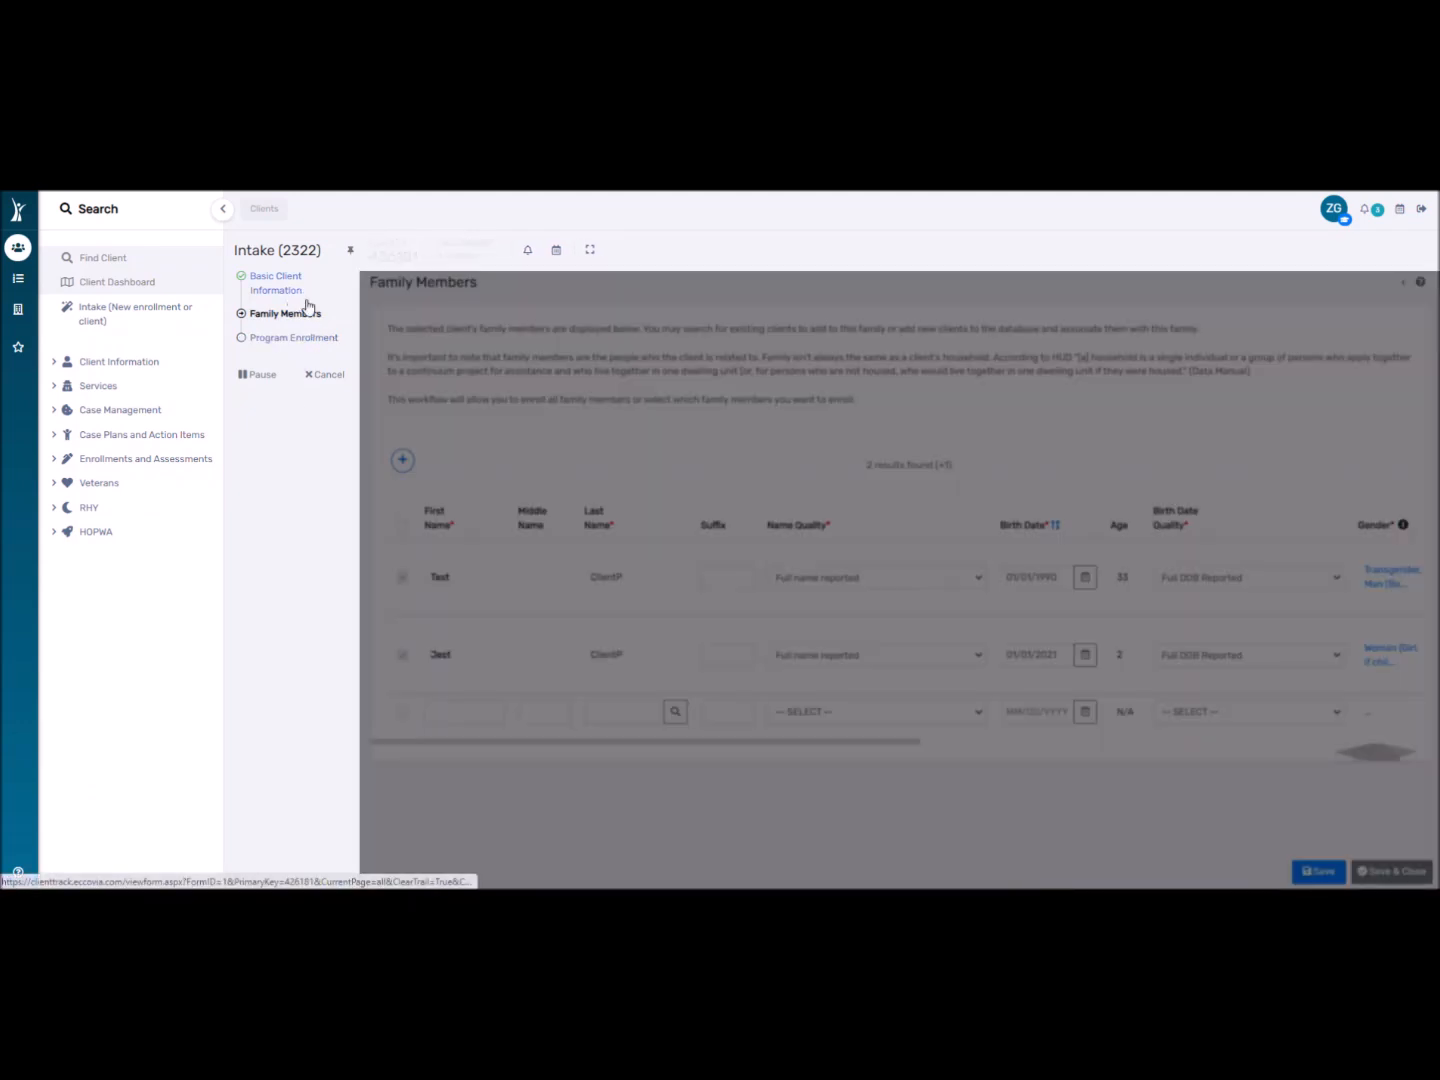
scroll(905, 680, down, 4)
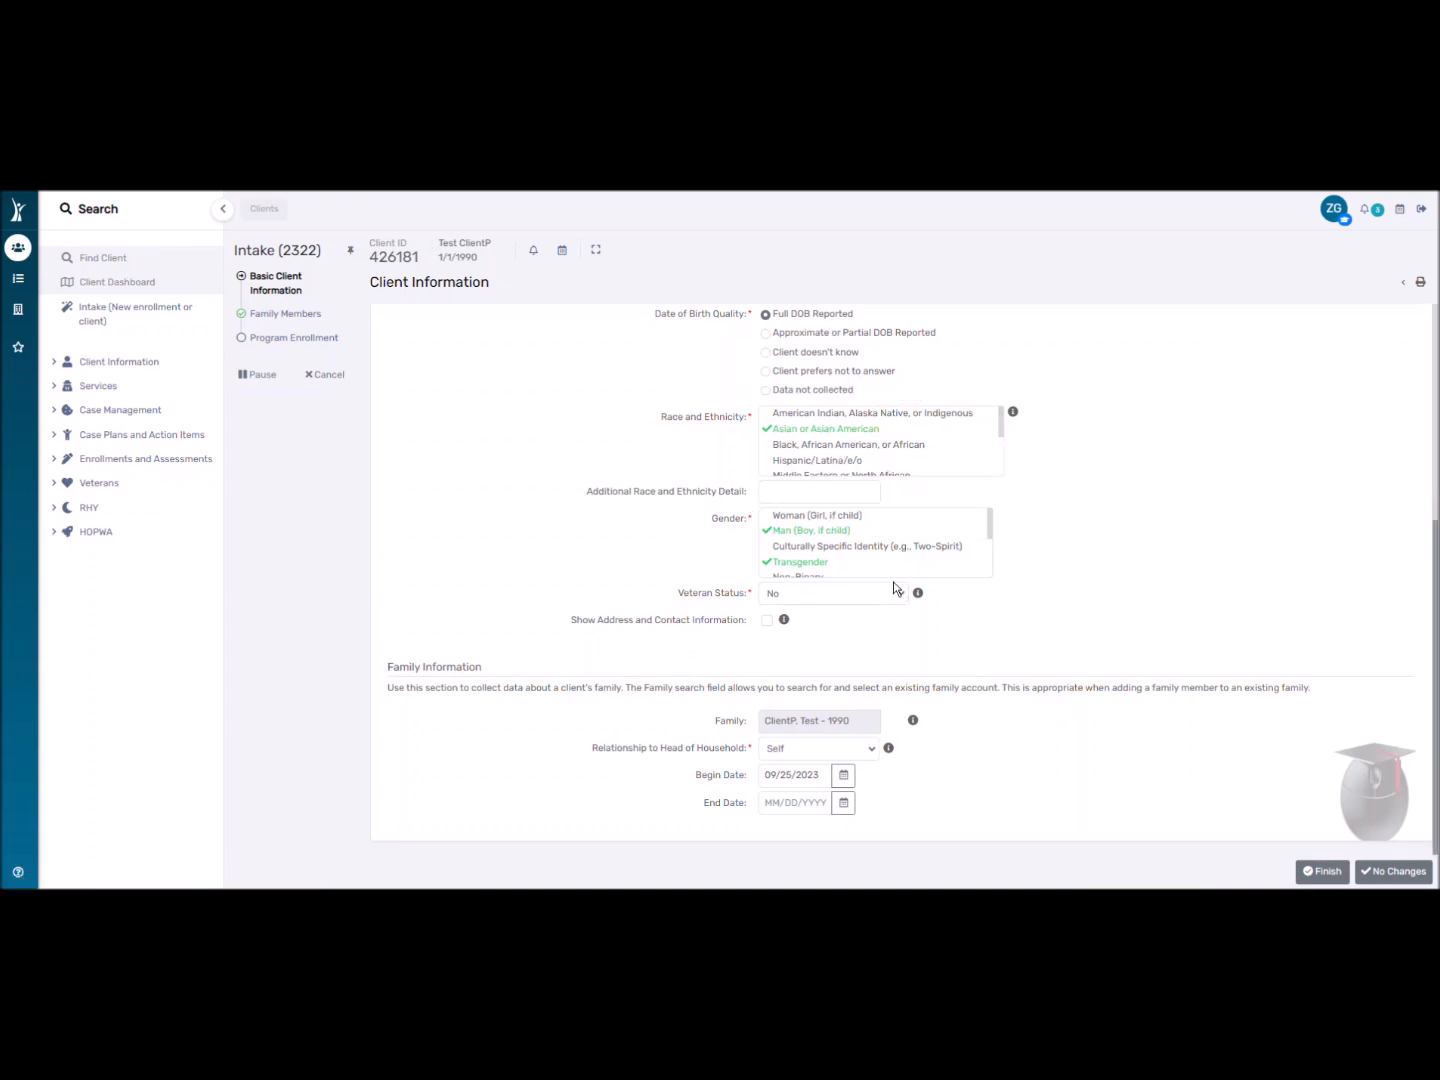
click(325, 339)
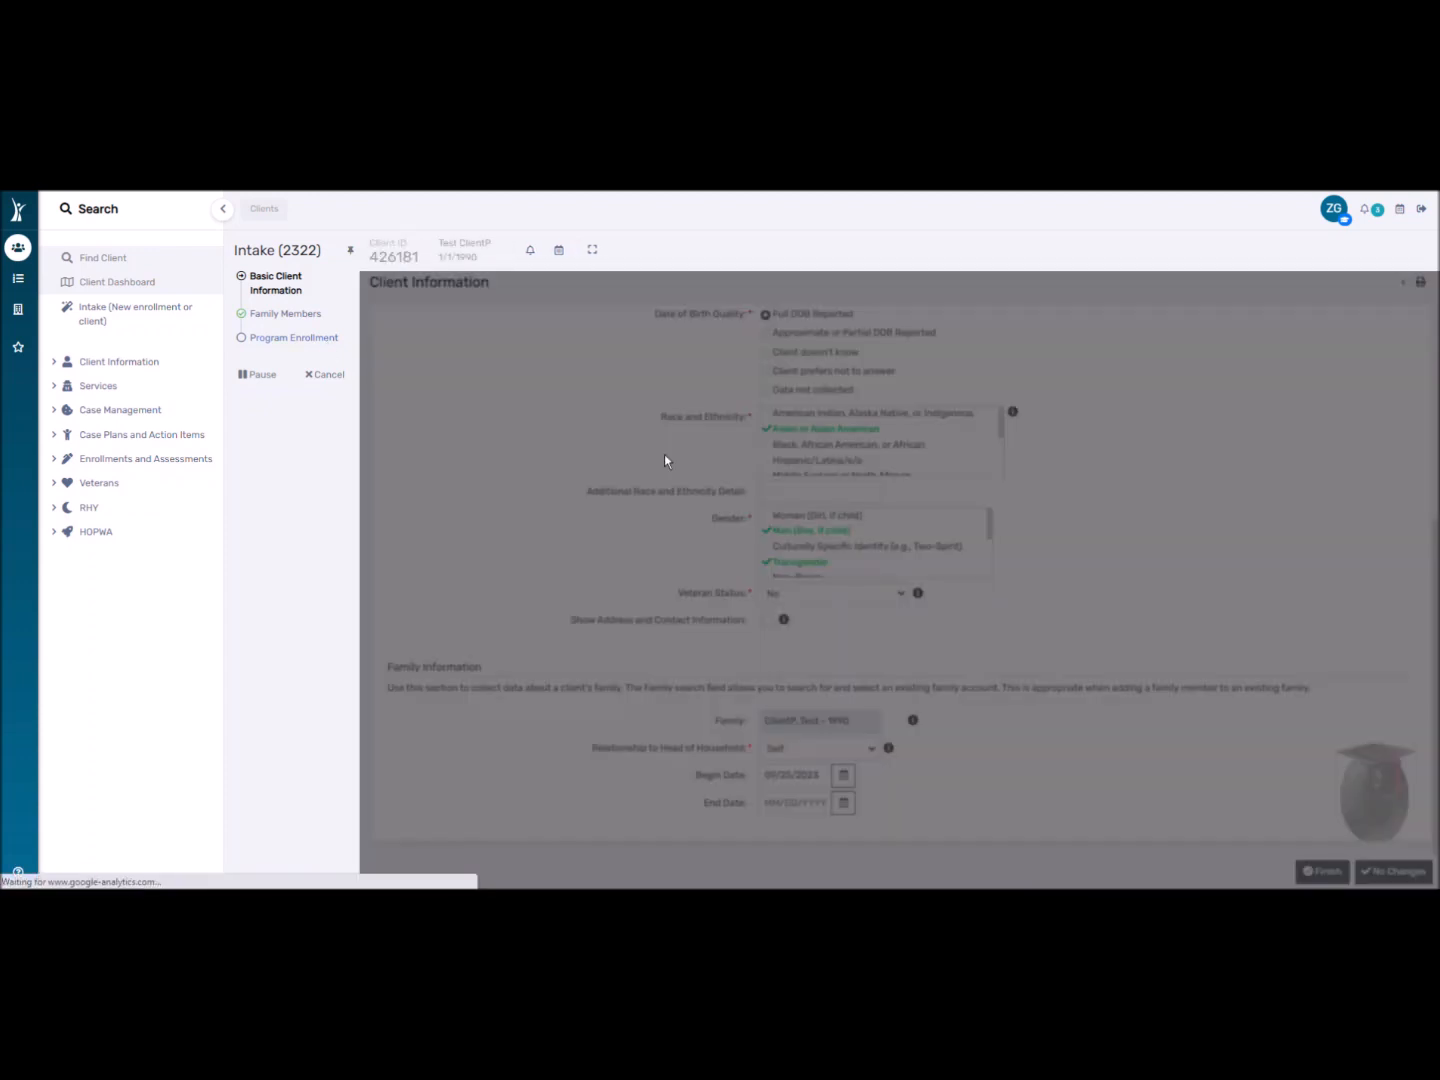
Enroll both household members in ICCS – Emergency Shelter, restricted to MOU/Info Release, and save.
click(786, 599)
scroll(832, 715, down, 10)
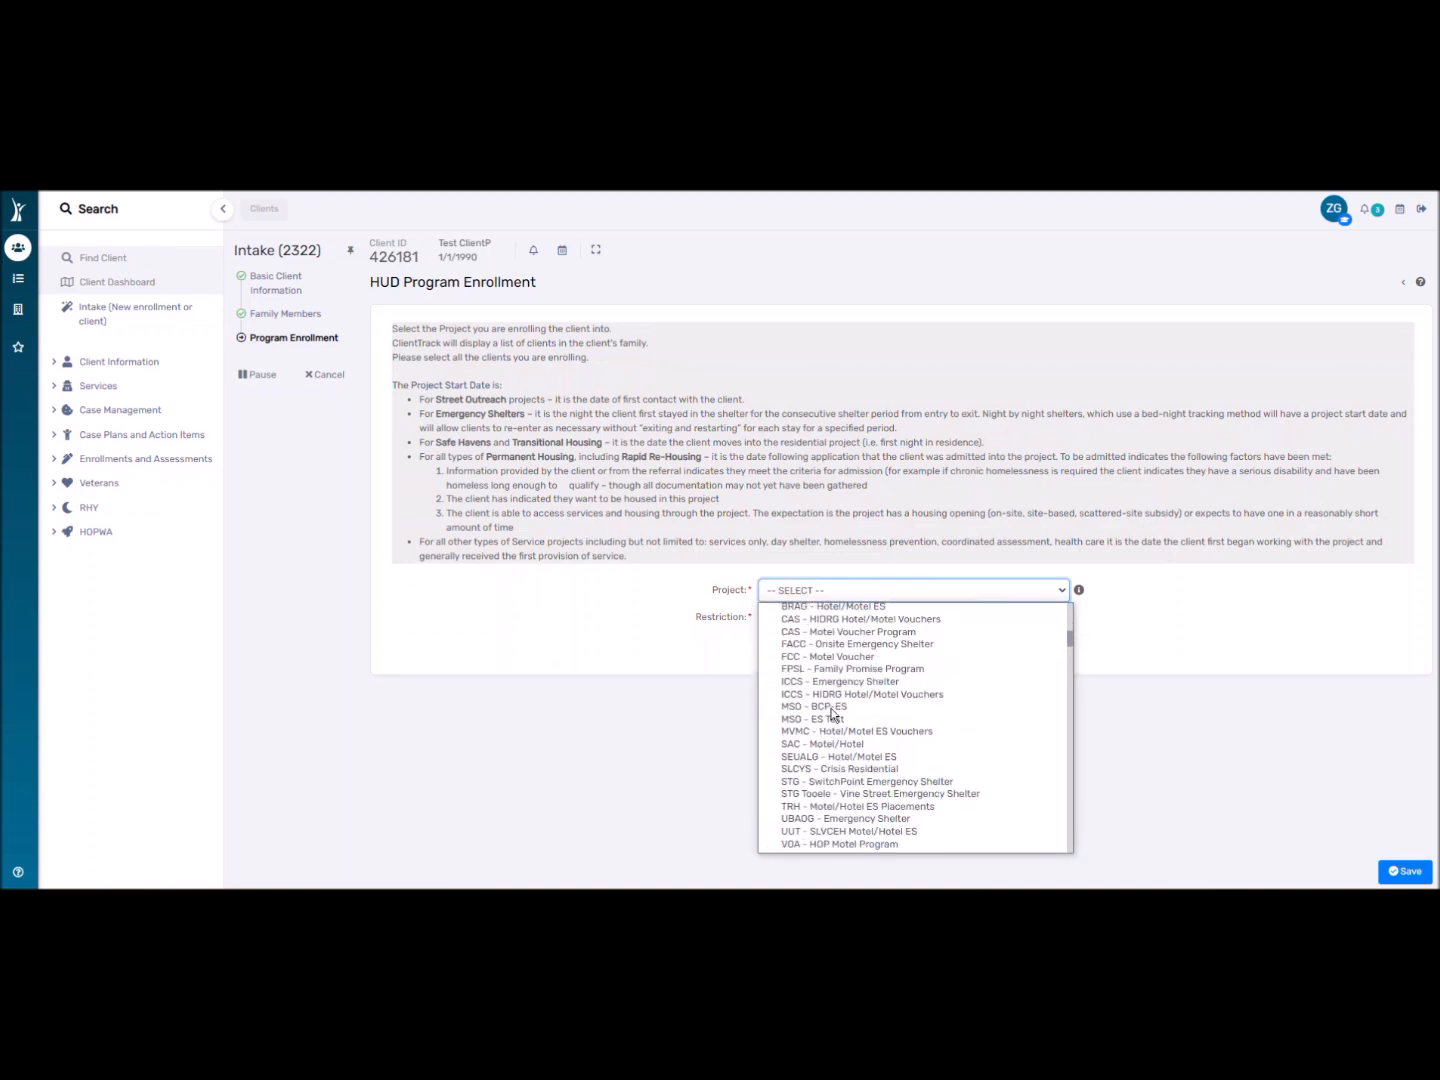
click(833, 681)
scroll(471, 709, down, 1)
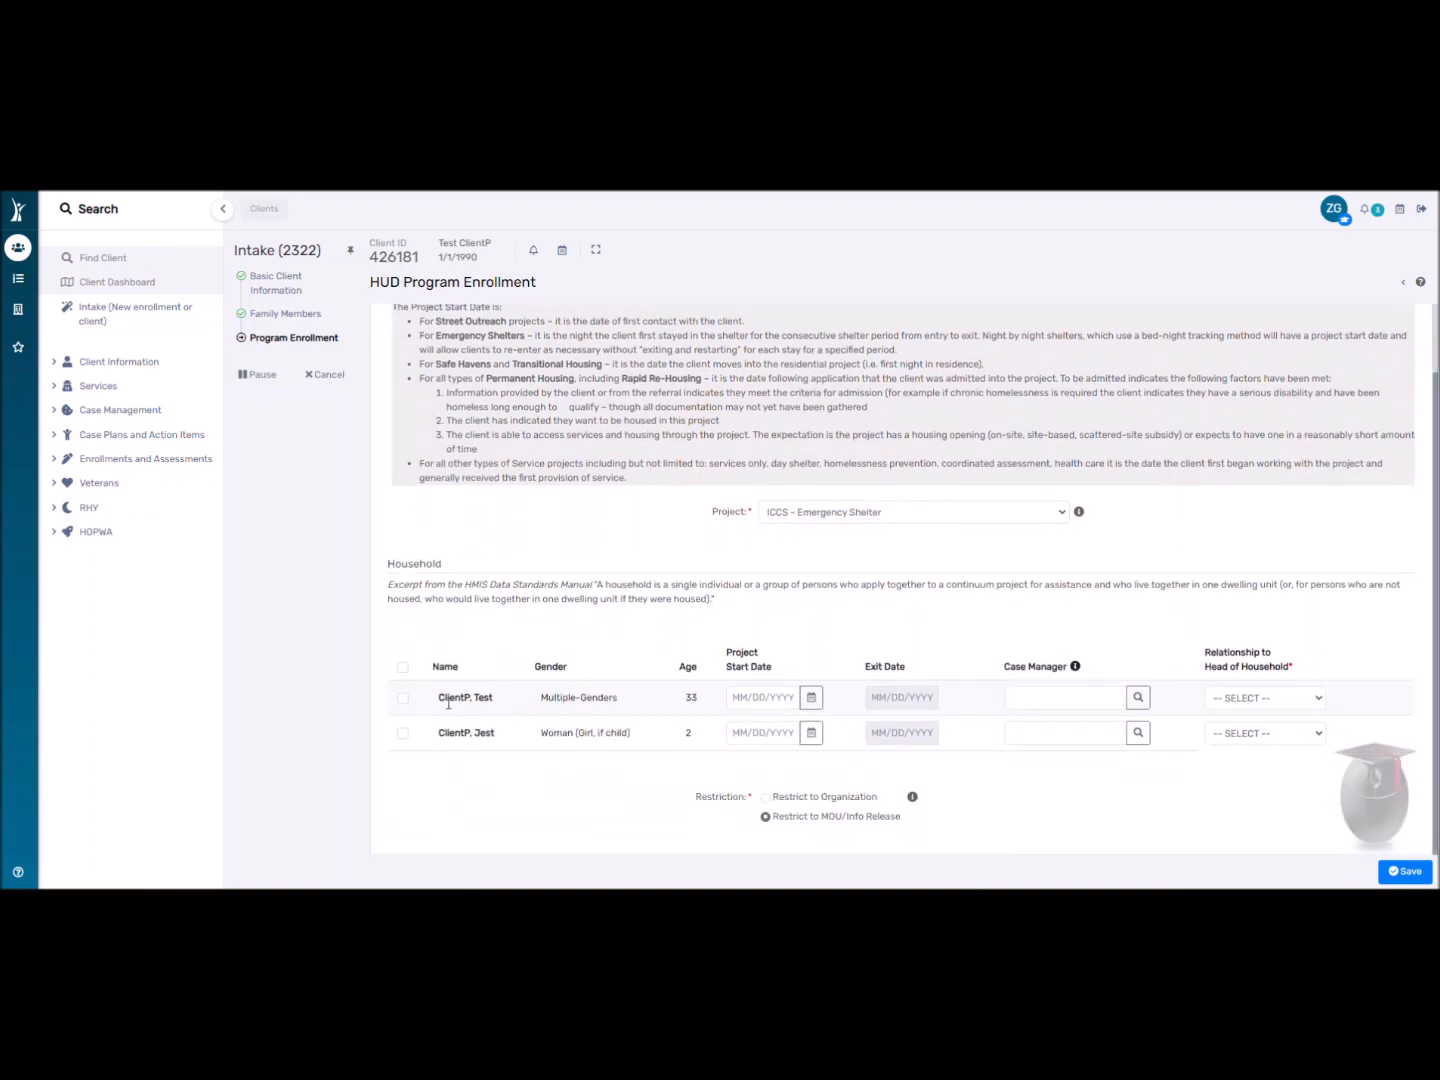
click(402, 697)
click(401, 733)
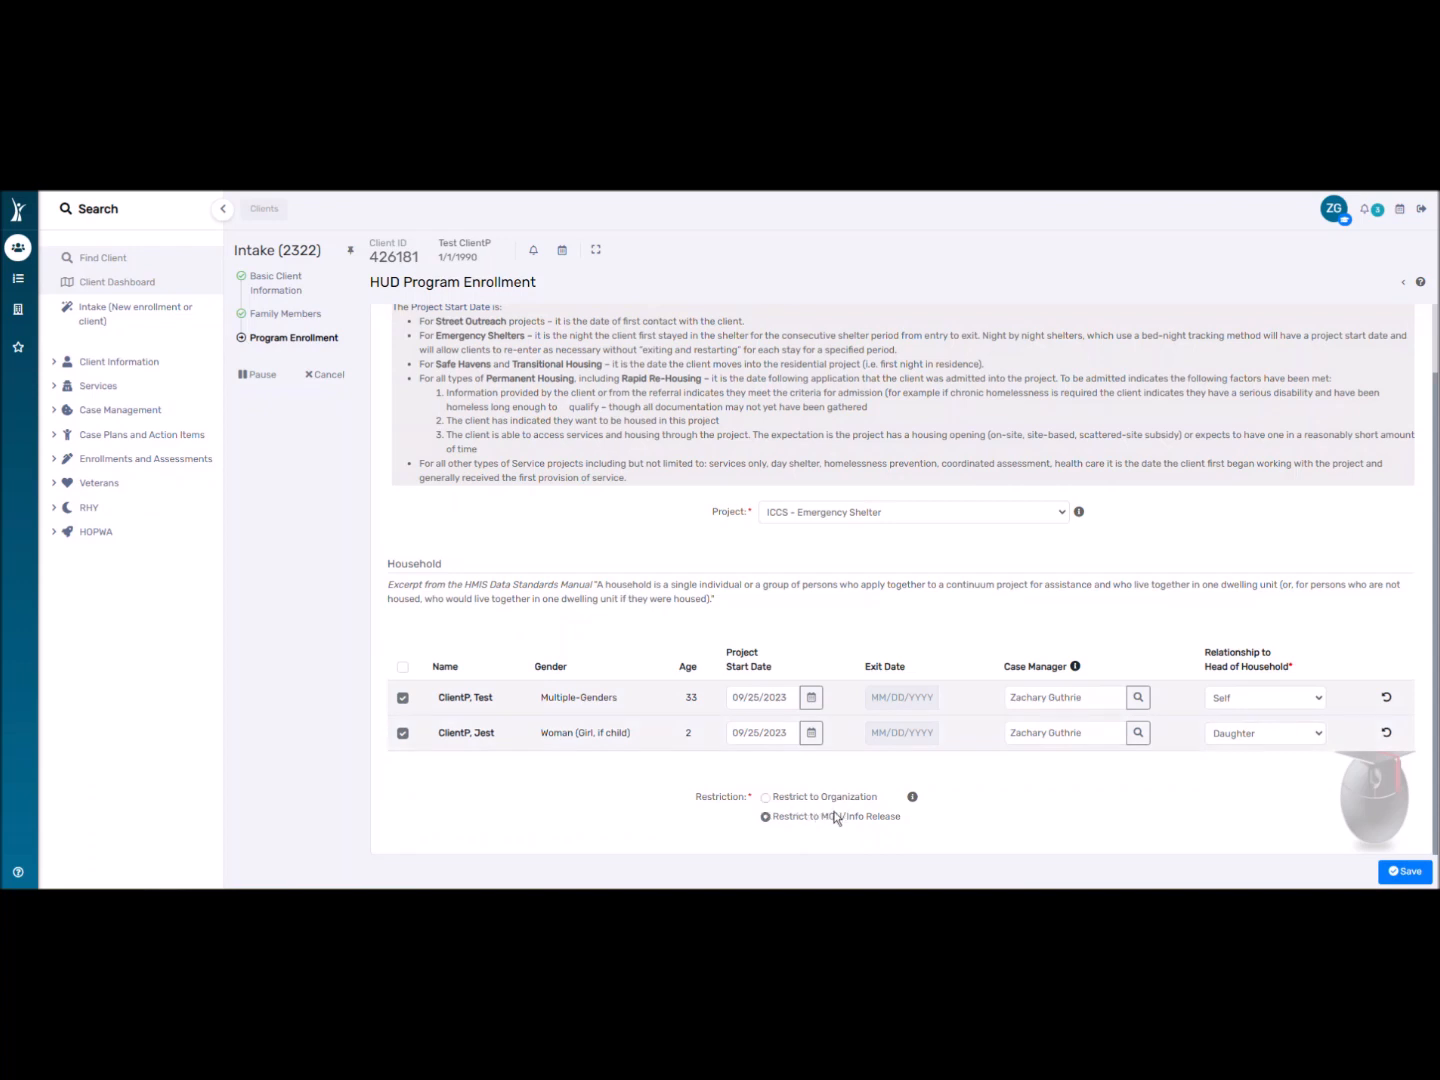
click(765, 816)
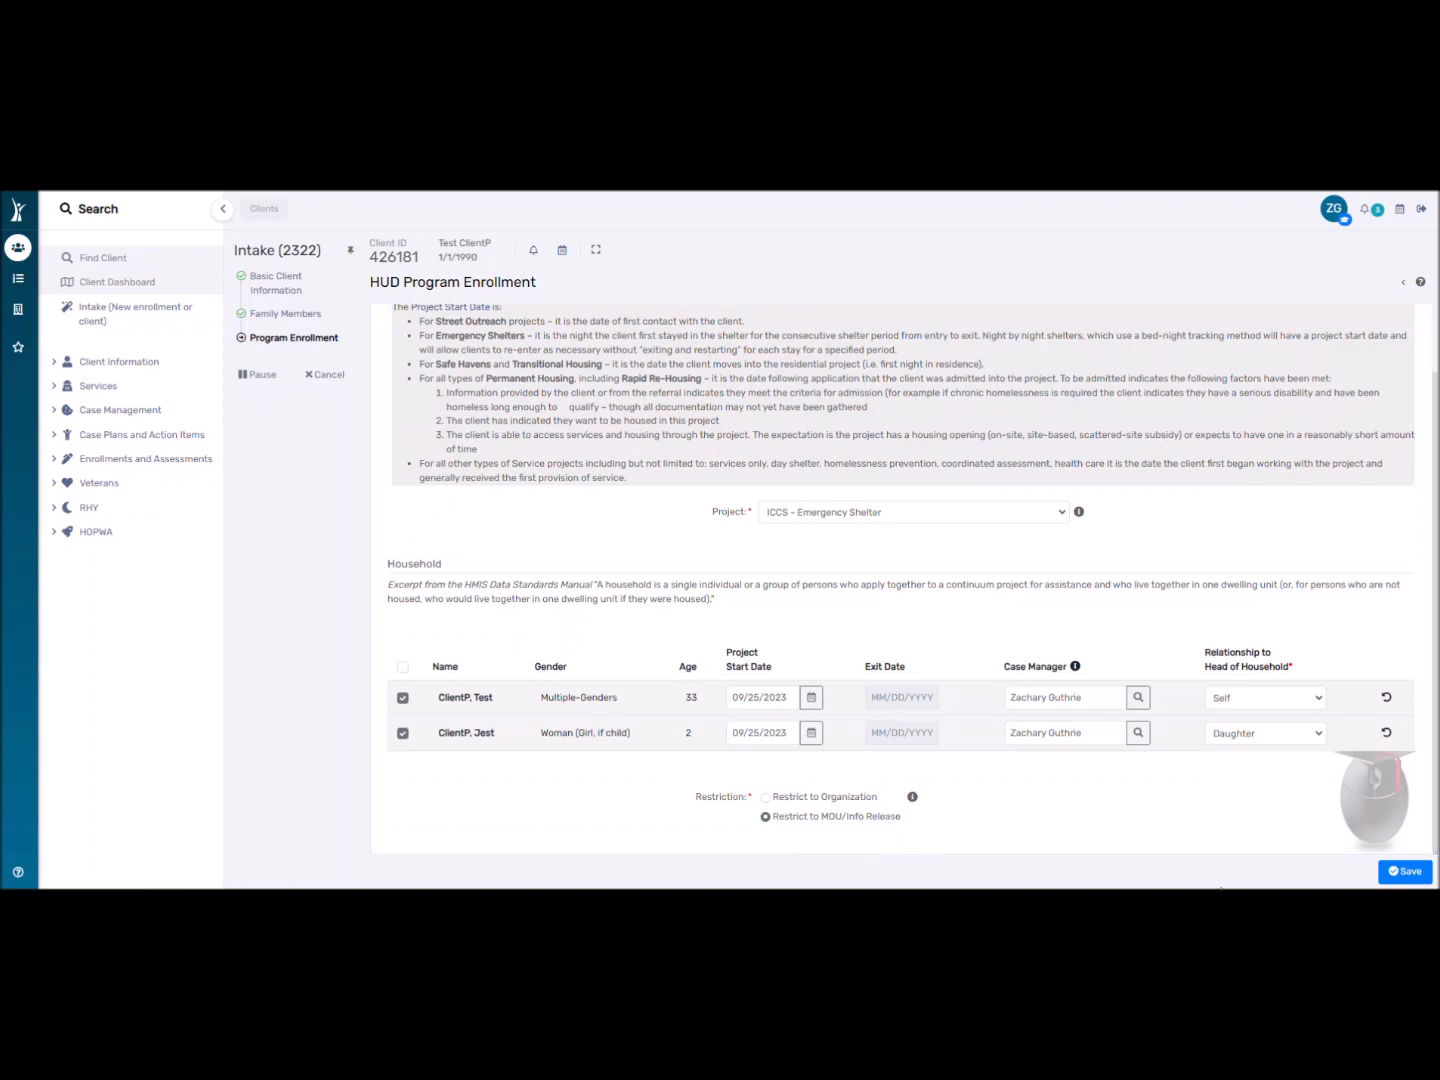
click(1405, 871)
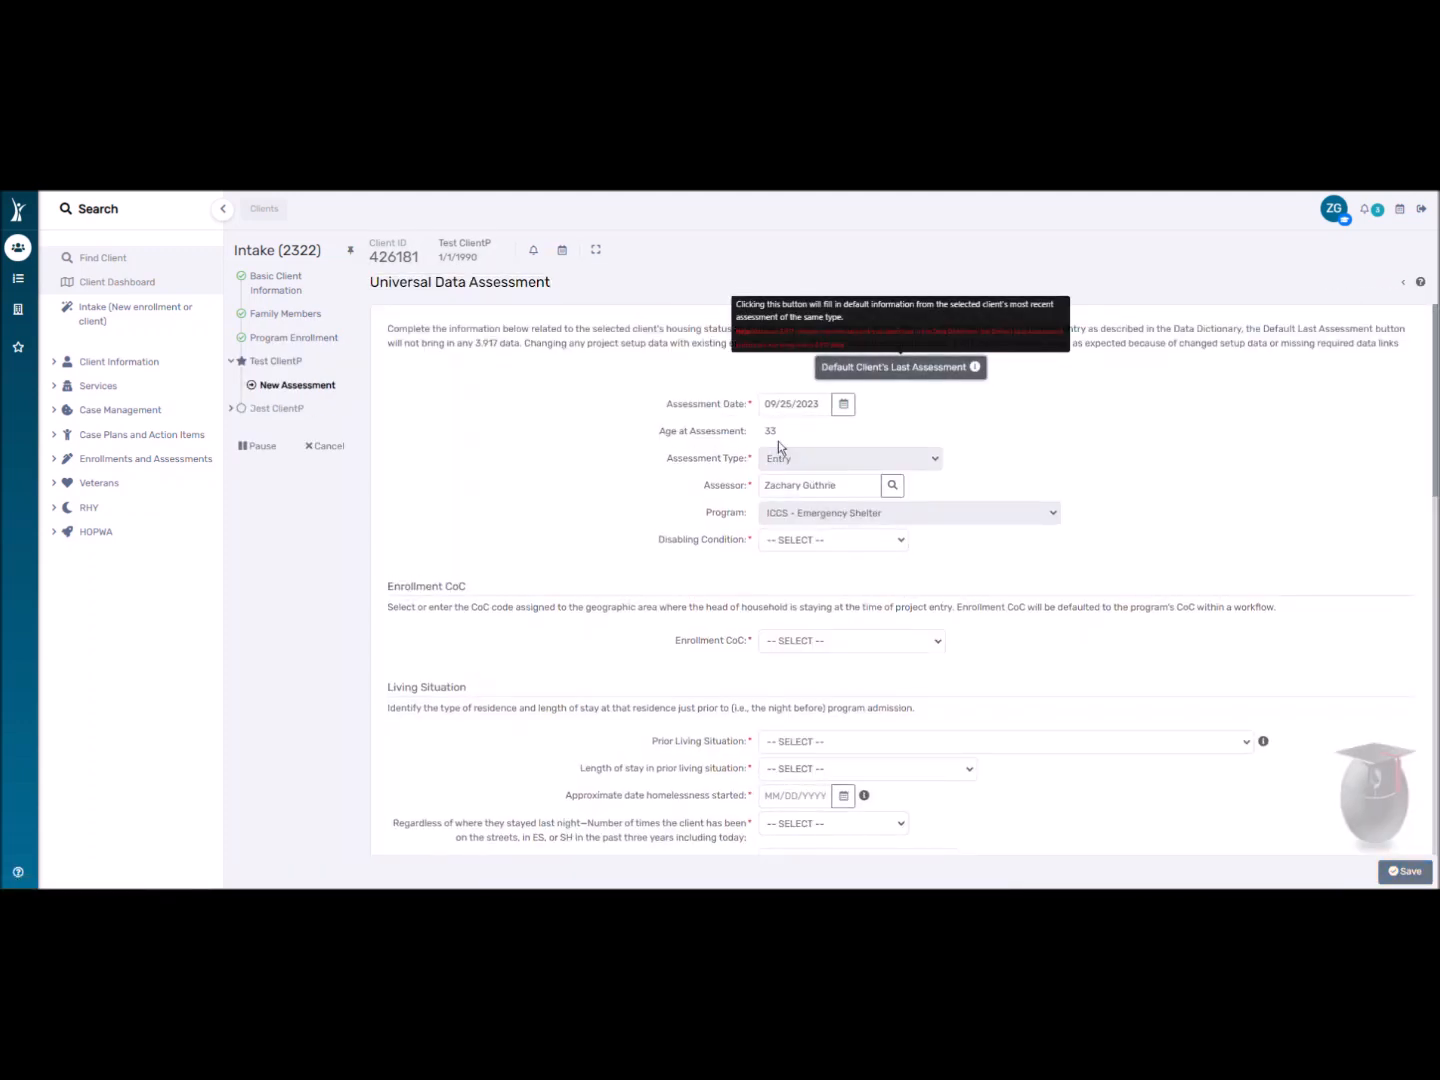
Answer No for Disabling Condition in the assessment.
click(778, 540)
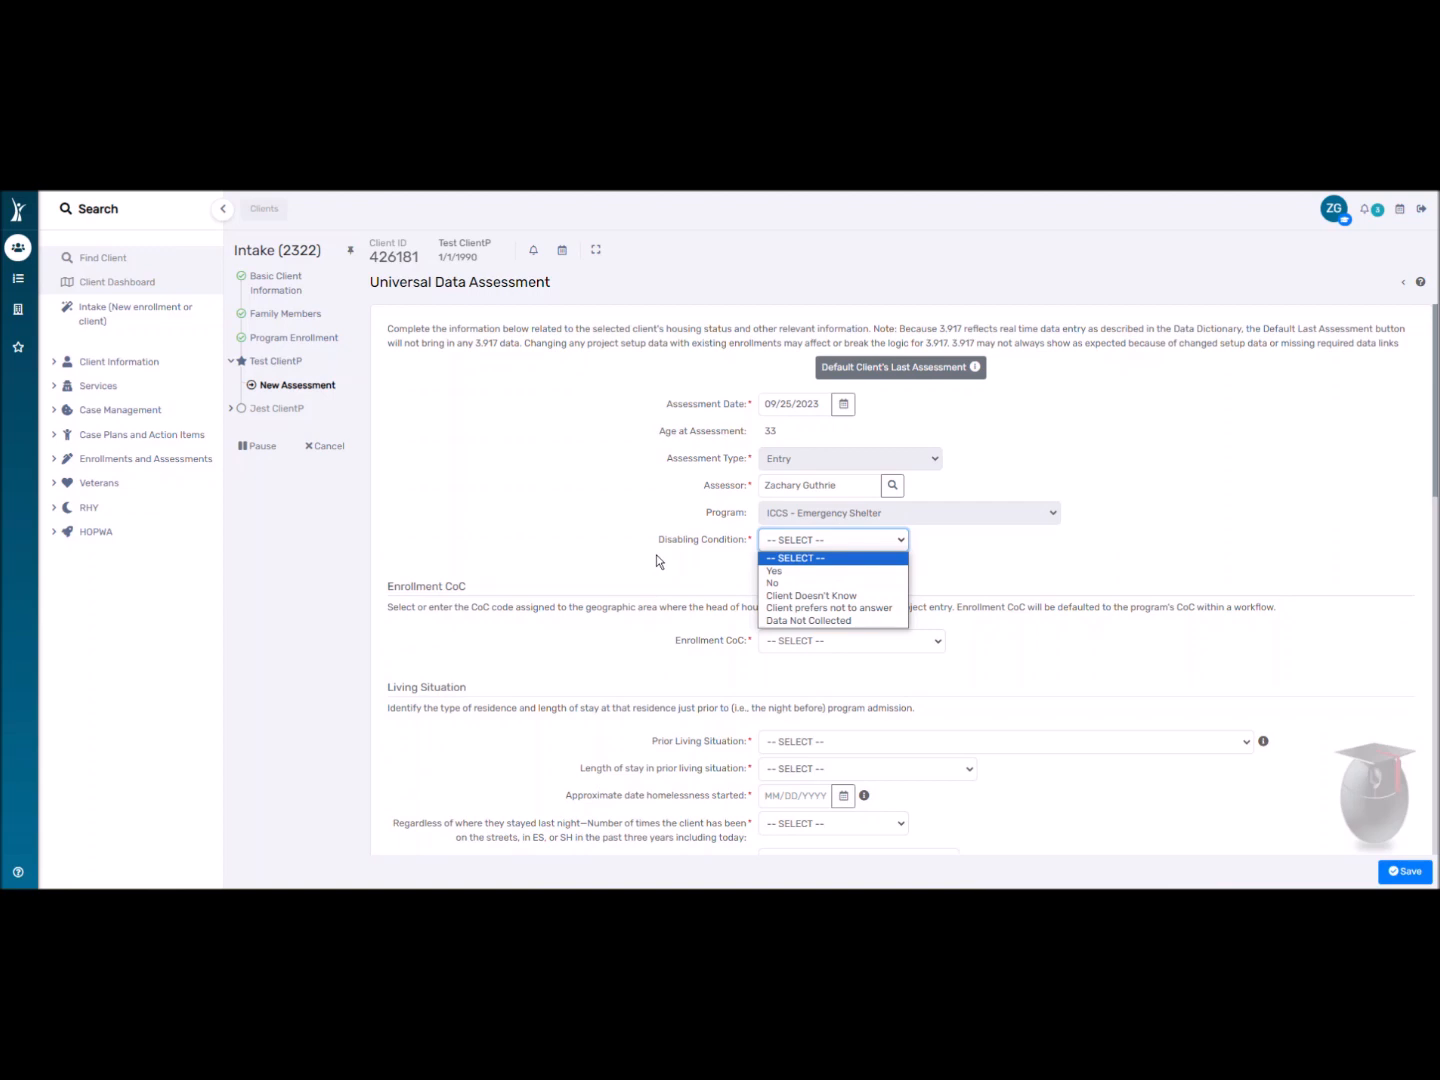
click(543, 494)
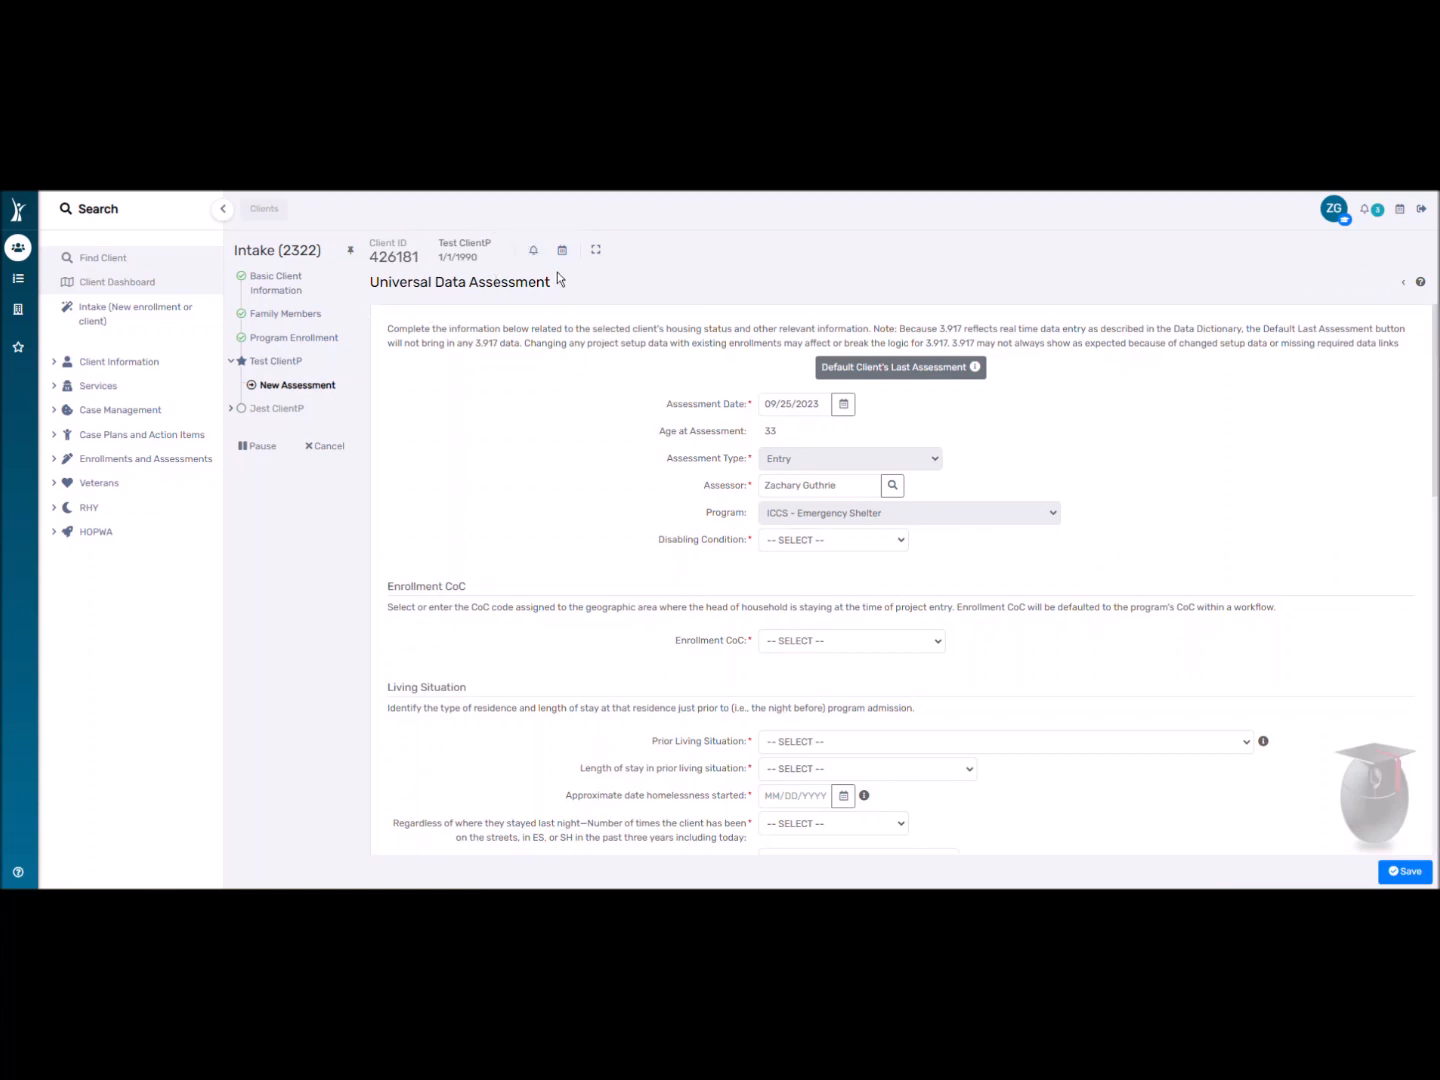
click(823, 544)
click(818, 578)
Set Enrollment CoC to UT-503 - Utah Balance of State CoC.
click(806, 644)
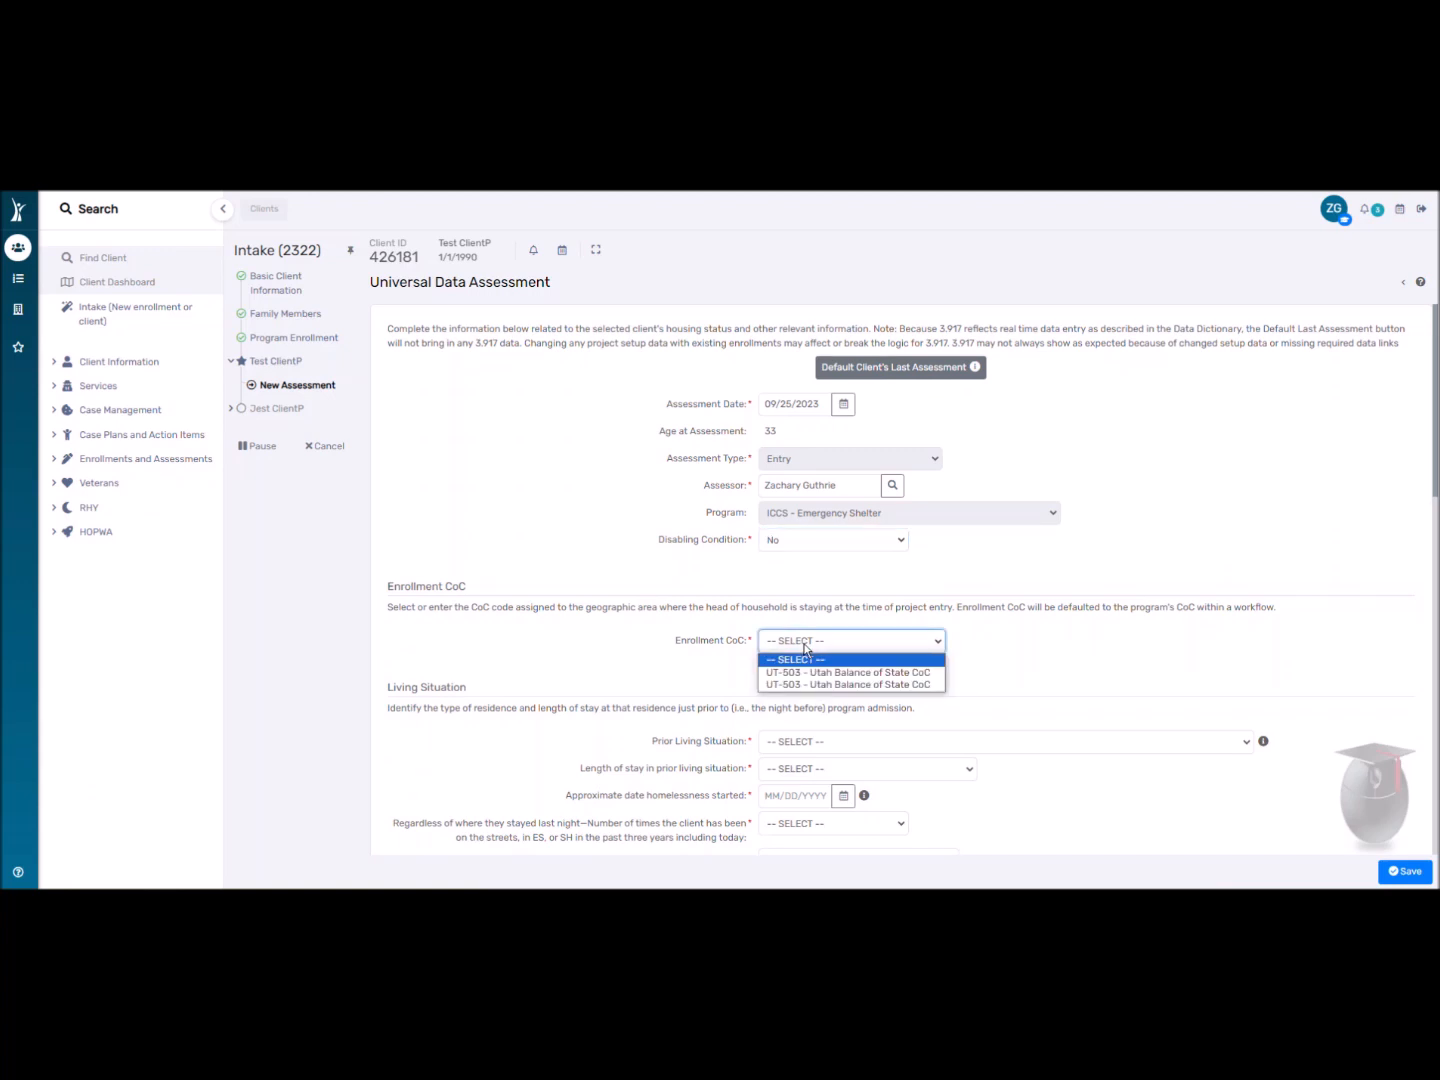
scroll(670, 626, down, 1)
click(786, 570)
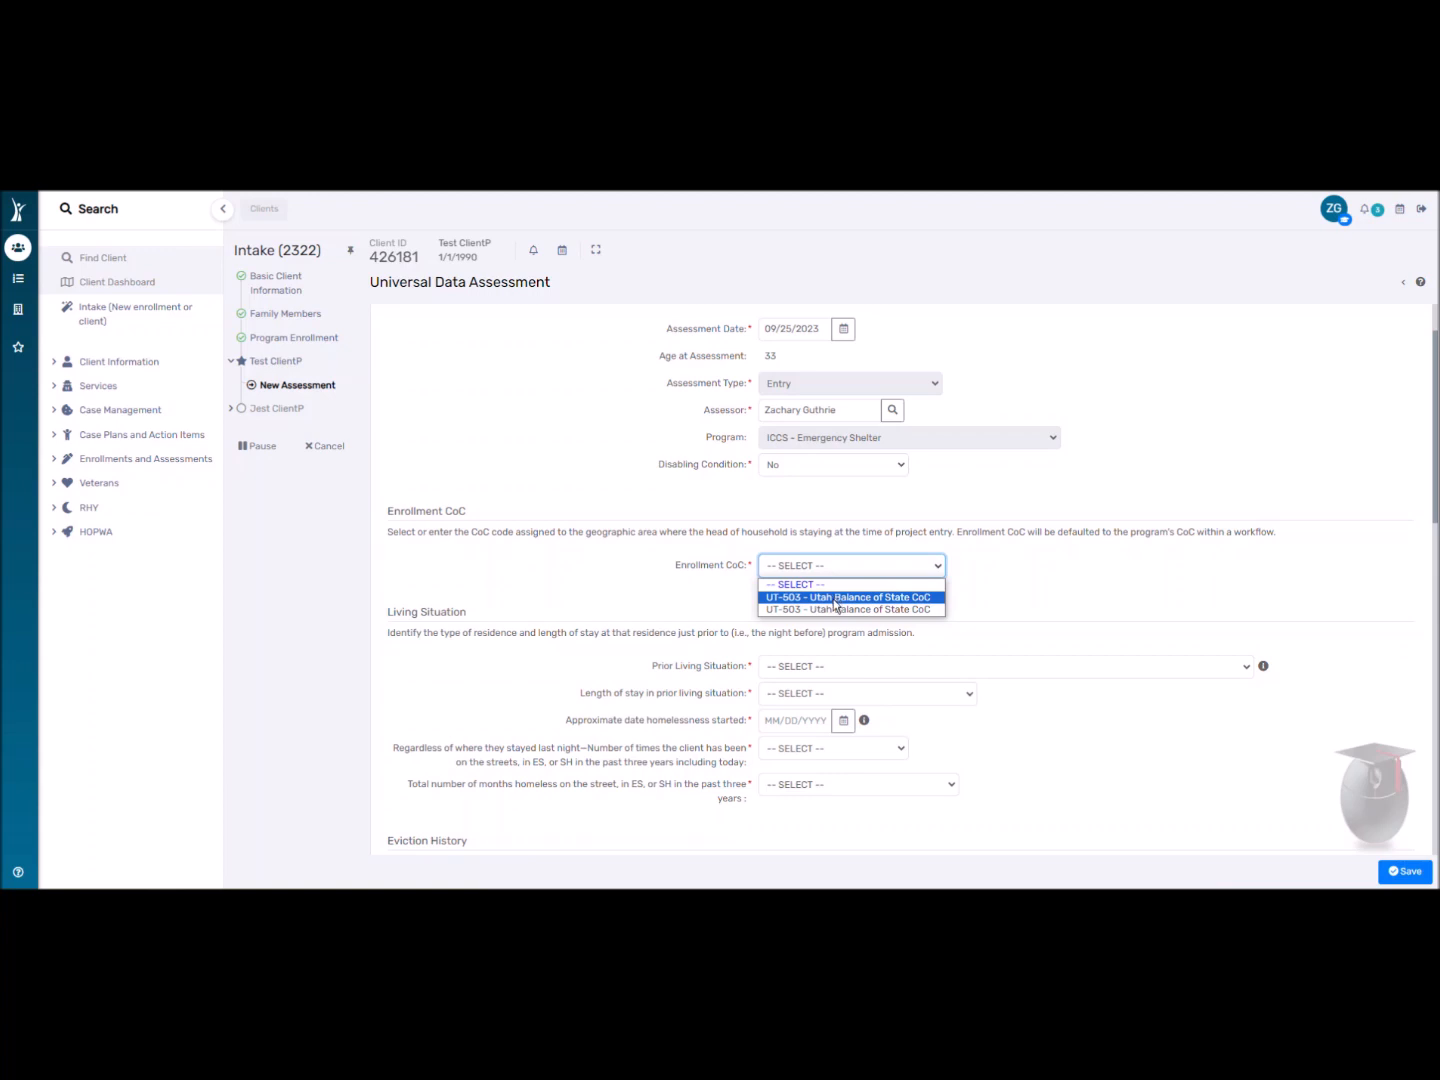
click(836, 598)
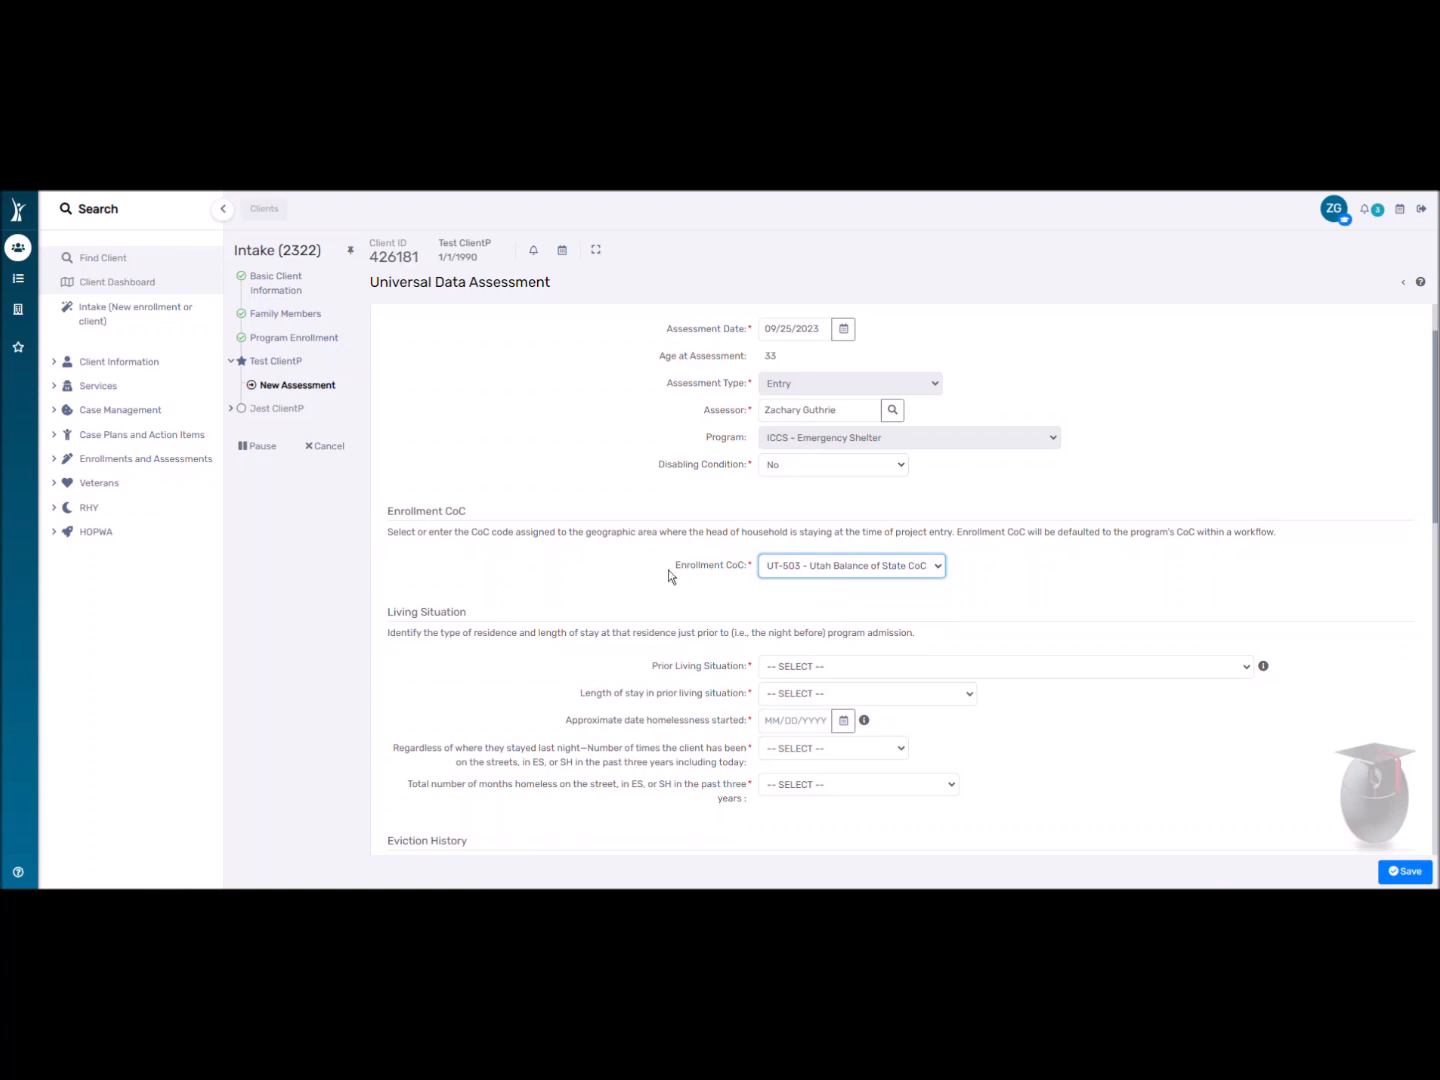
Record Prior Living Situation as Place not meant for habitation.
scroll(790, 605, down, 2)
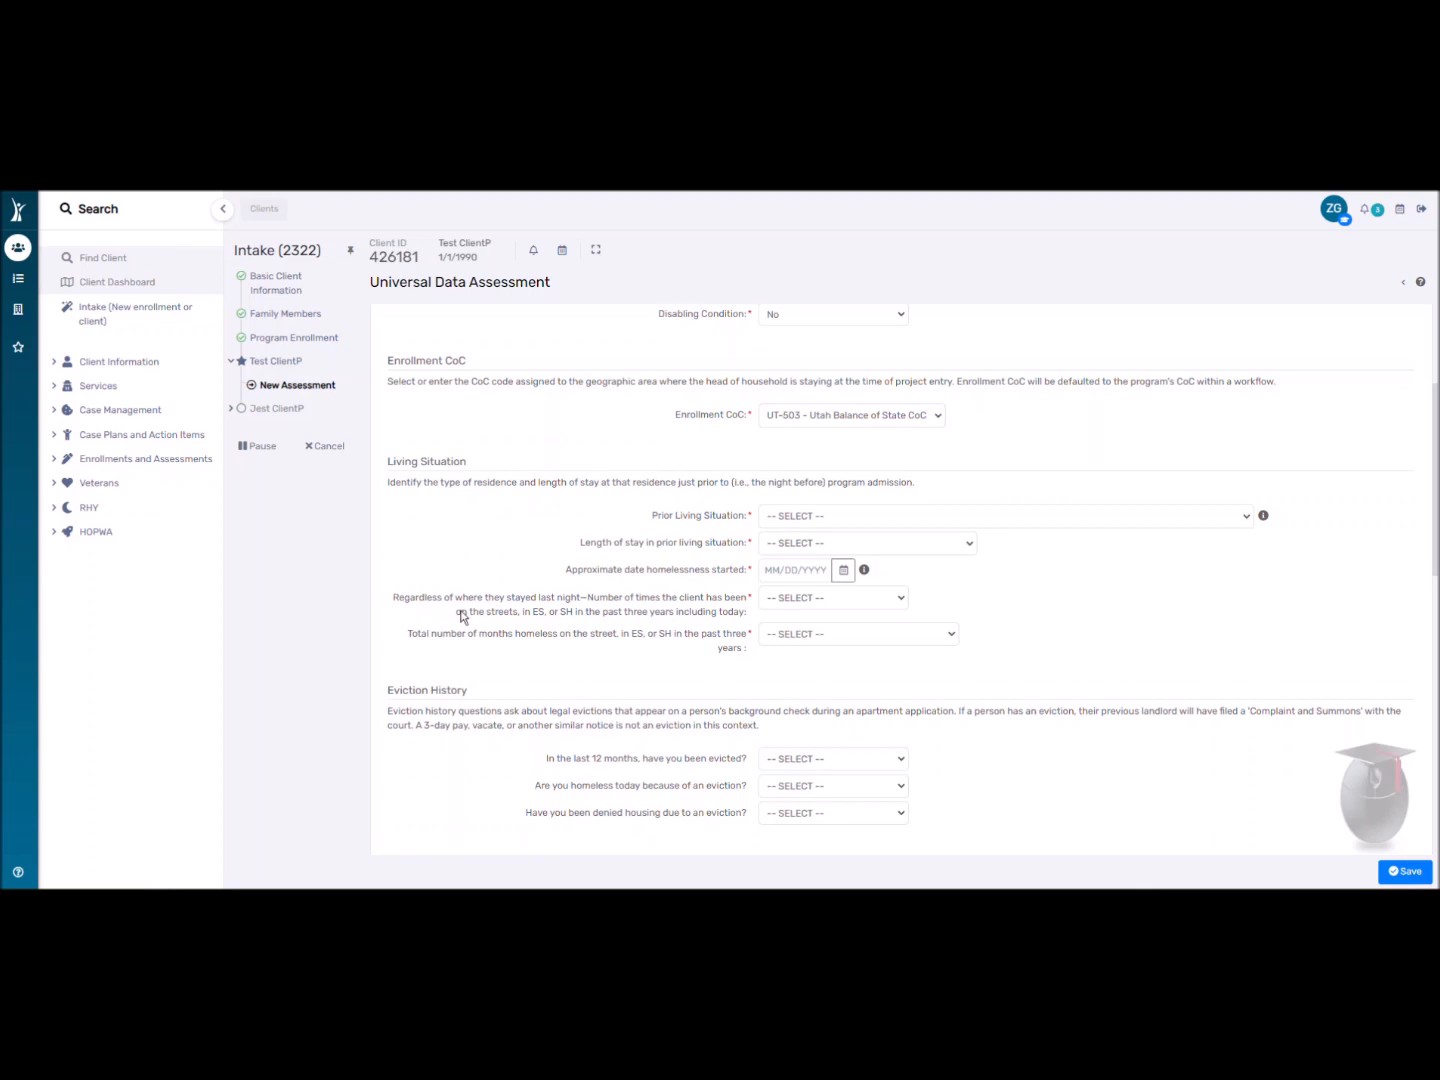
click(879, 515)
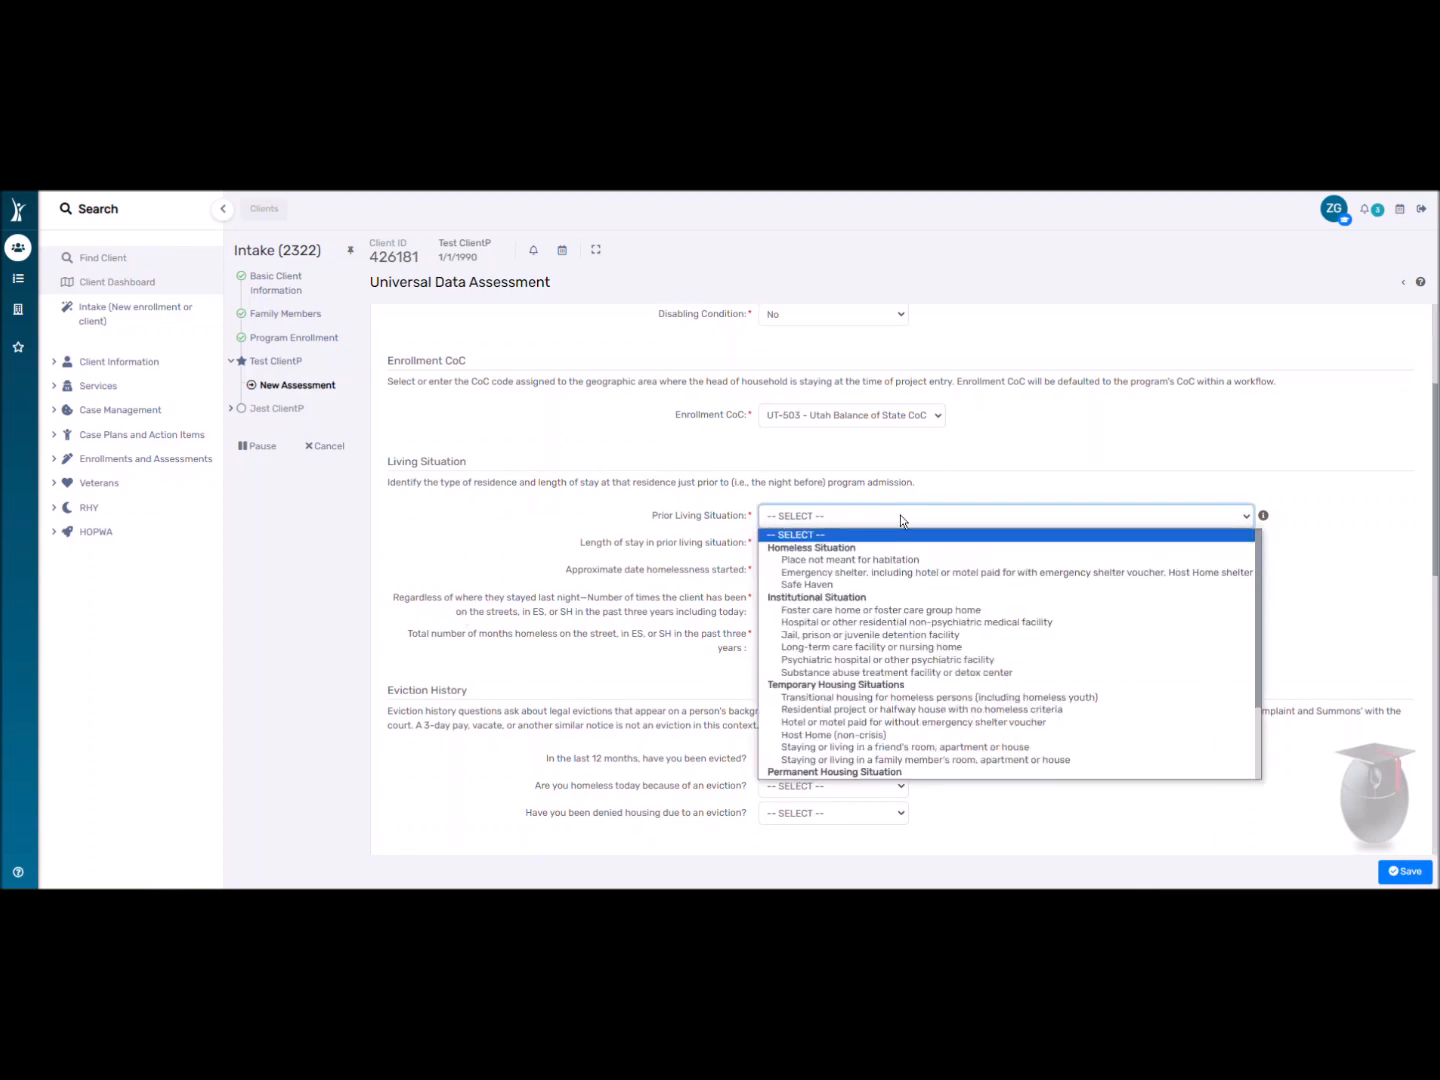
click(890, 559)
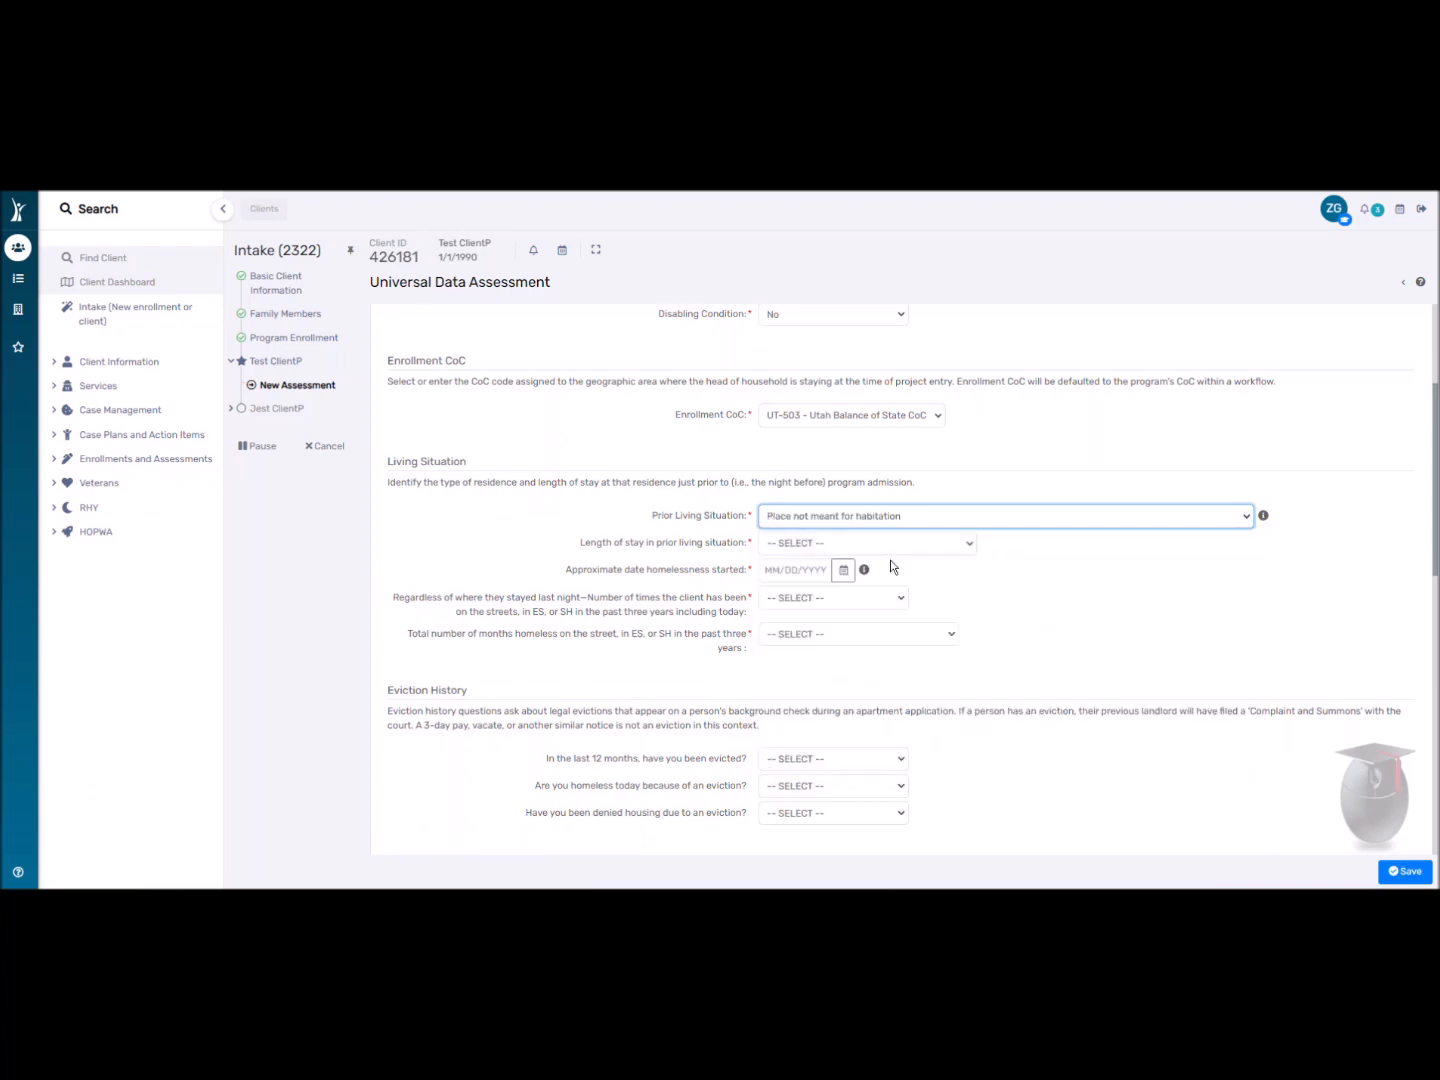
click(792, 542)
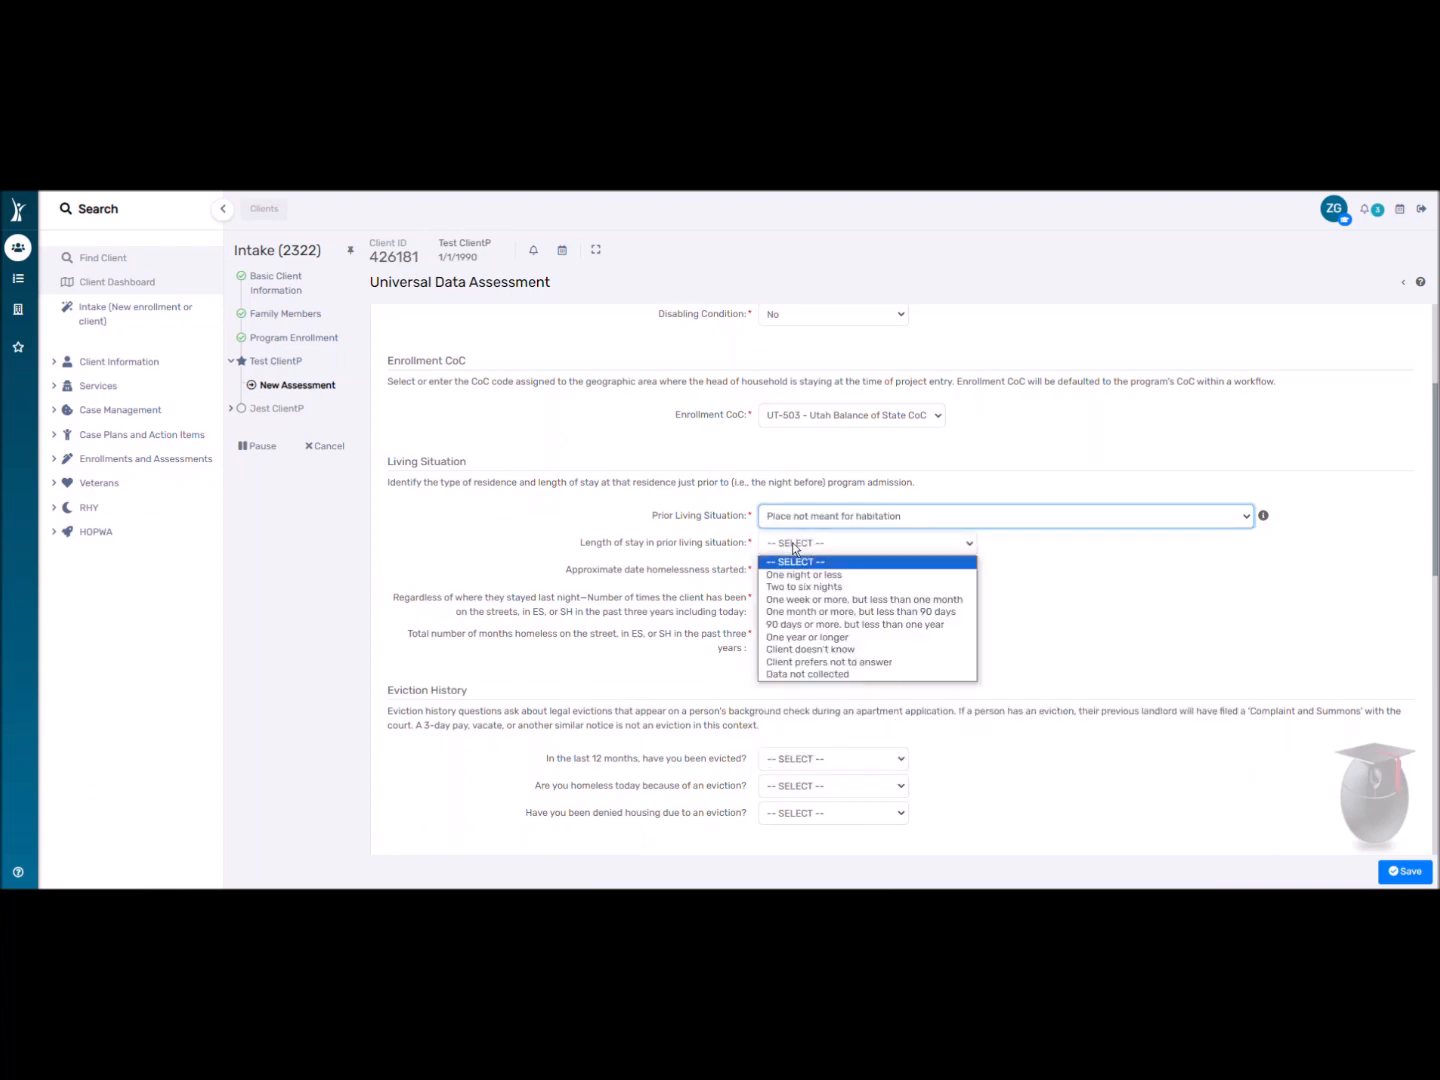
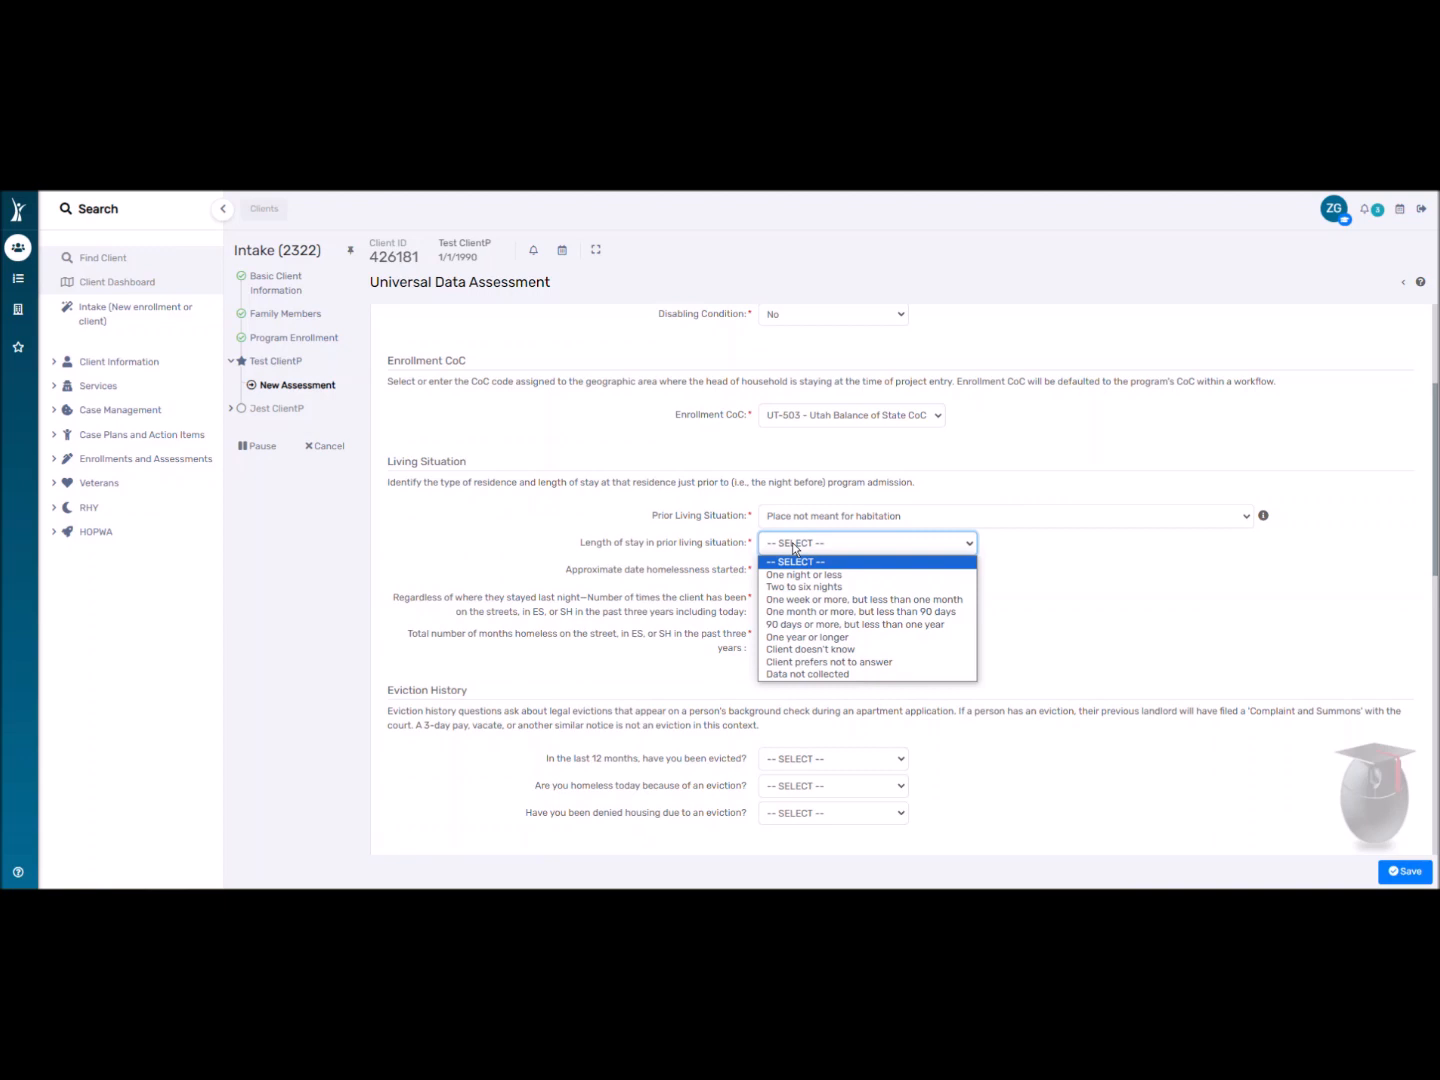
Set Length of stay to Two to six nights and the homelessness start date to 09/22/2023.
click(805, 587)
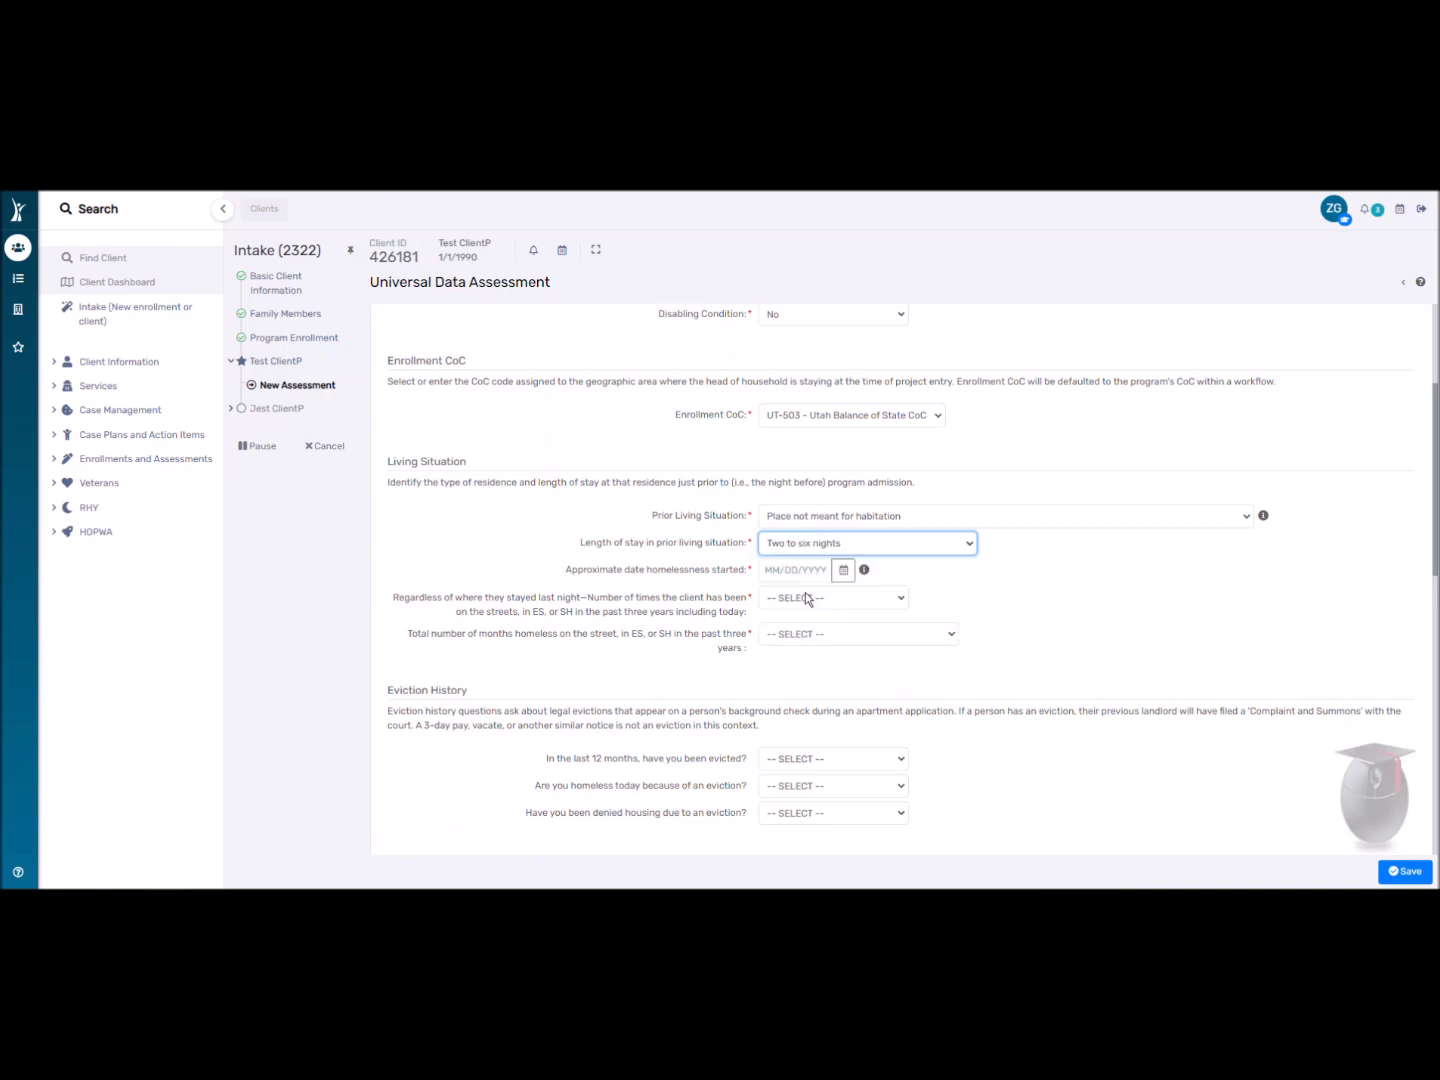
click(843, 571)
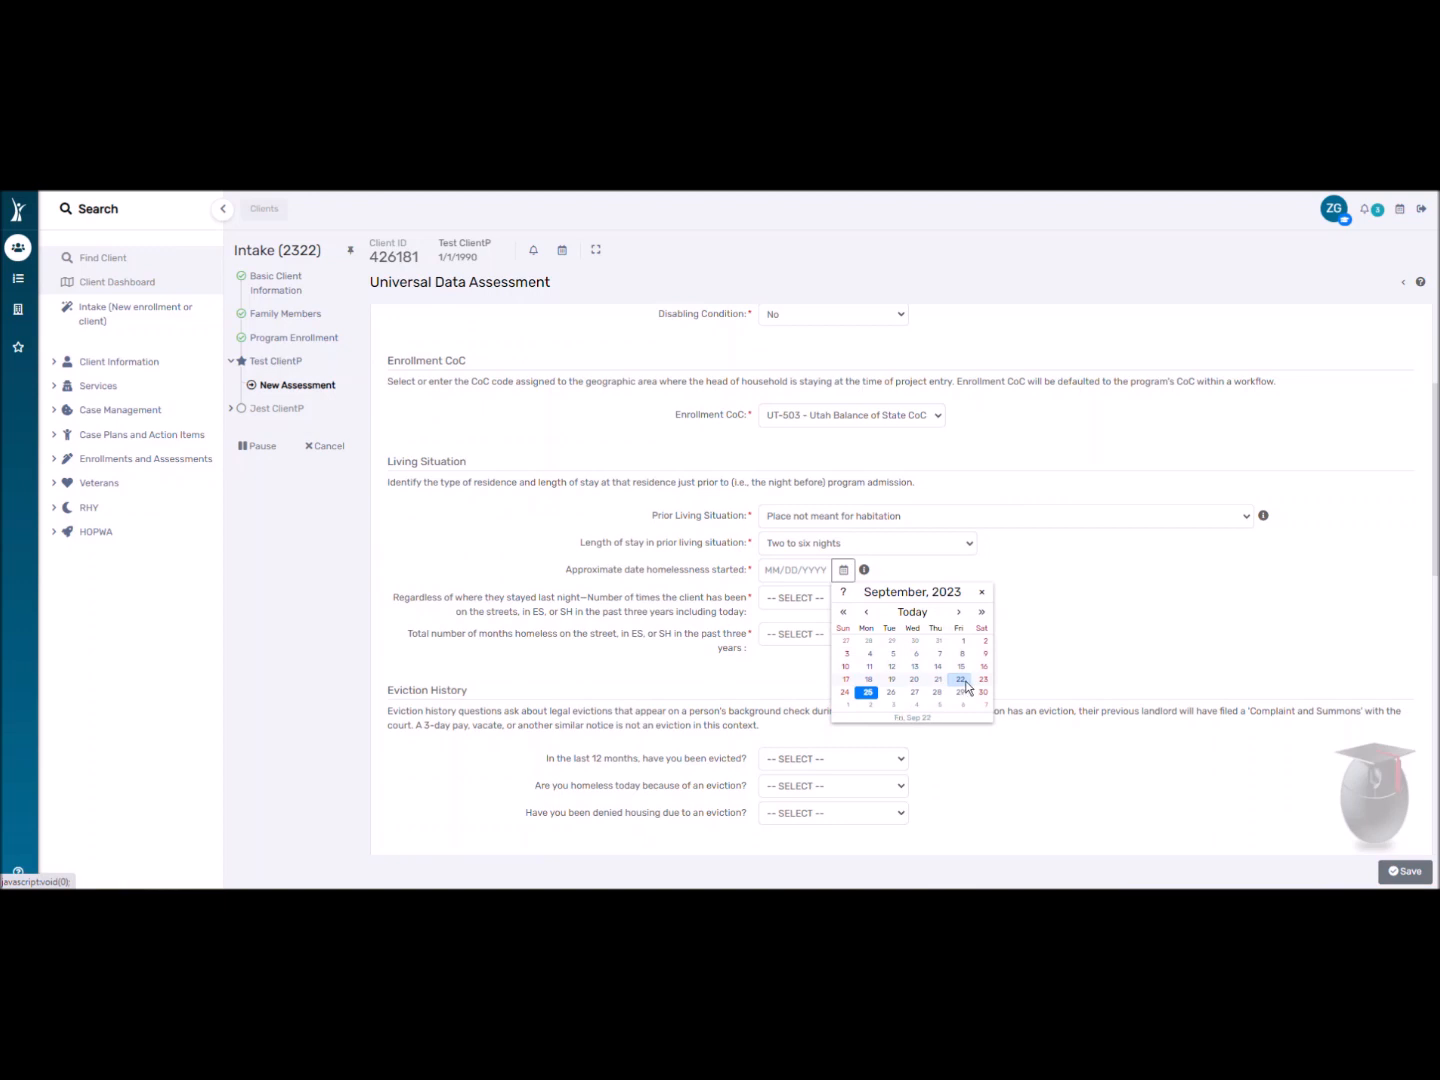
click(906, 612)
click(815, 599)
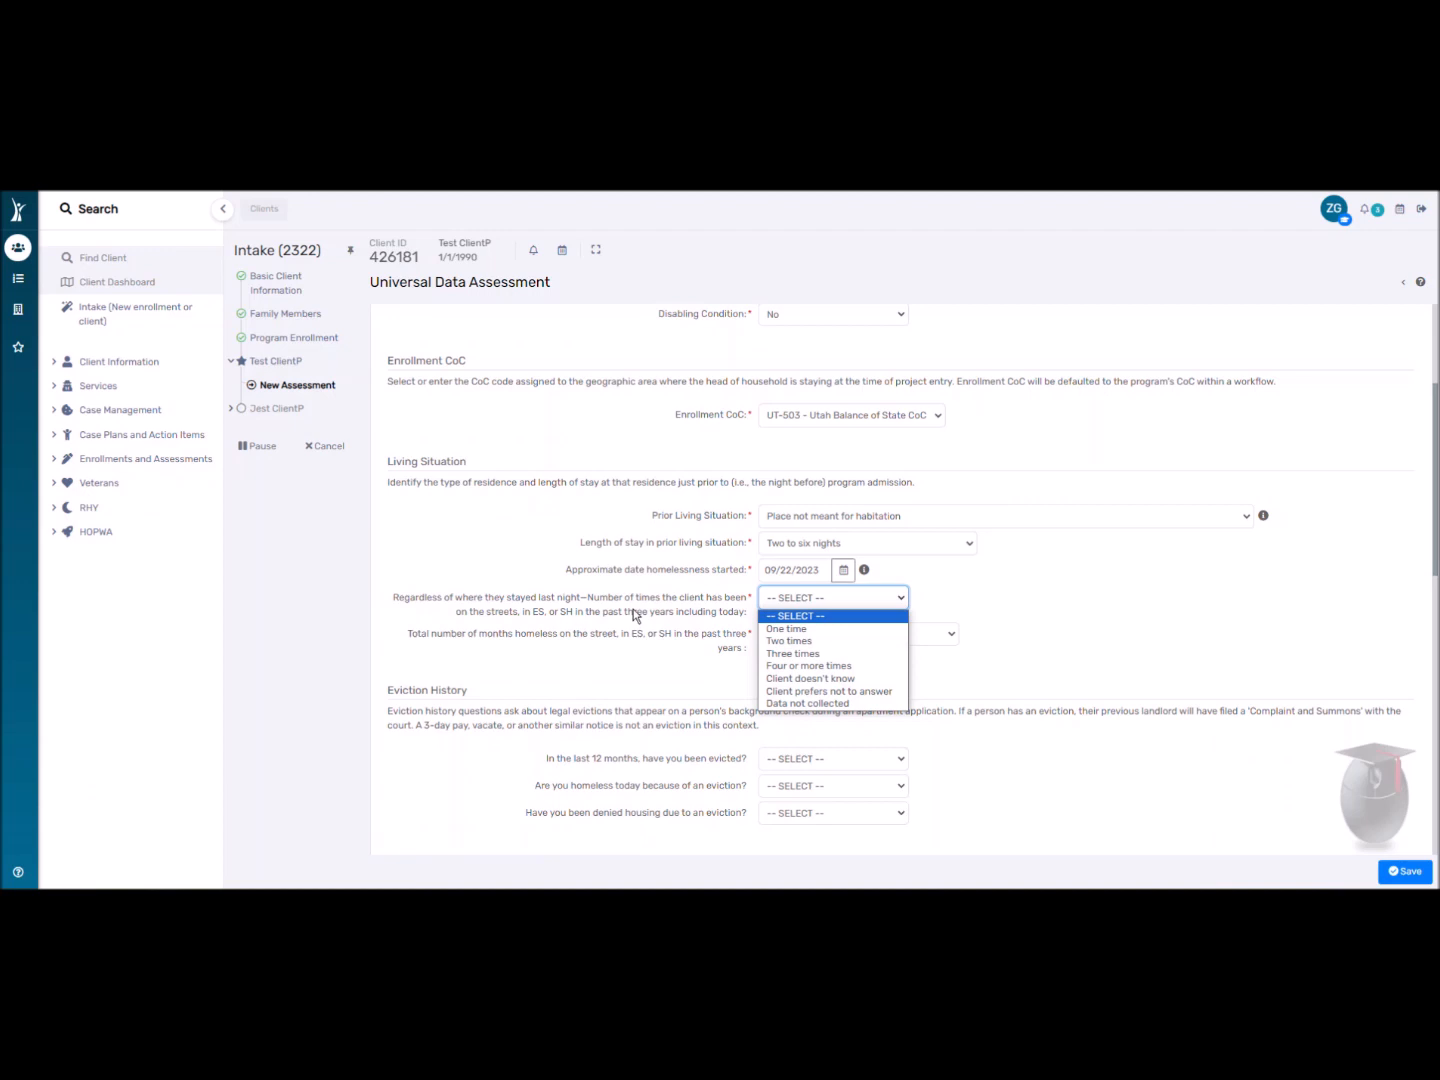
Record homeless One time in three years, totaling One month (this time is the first month).
click(766, 630)
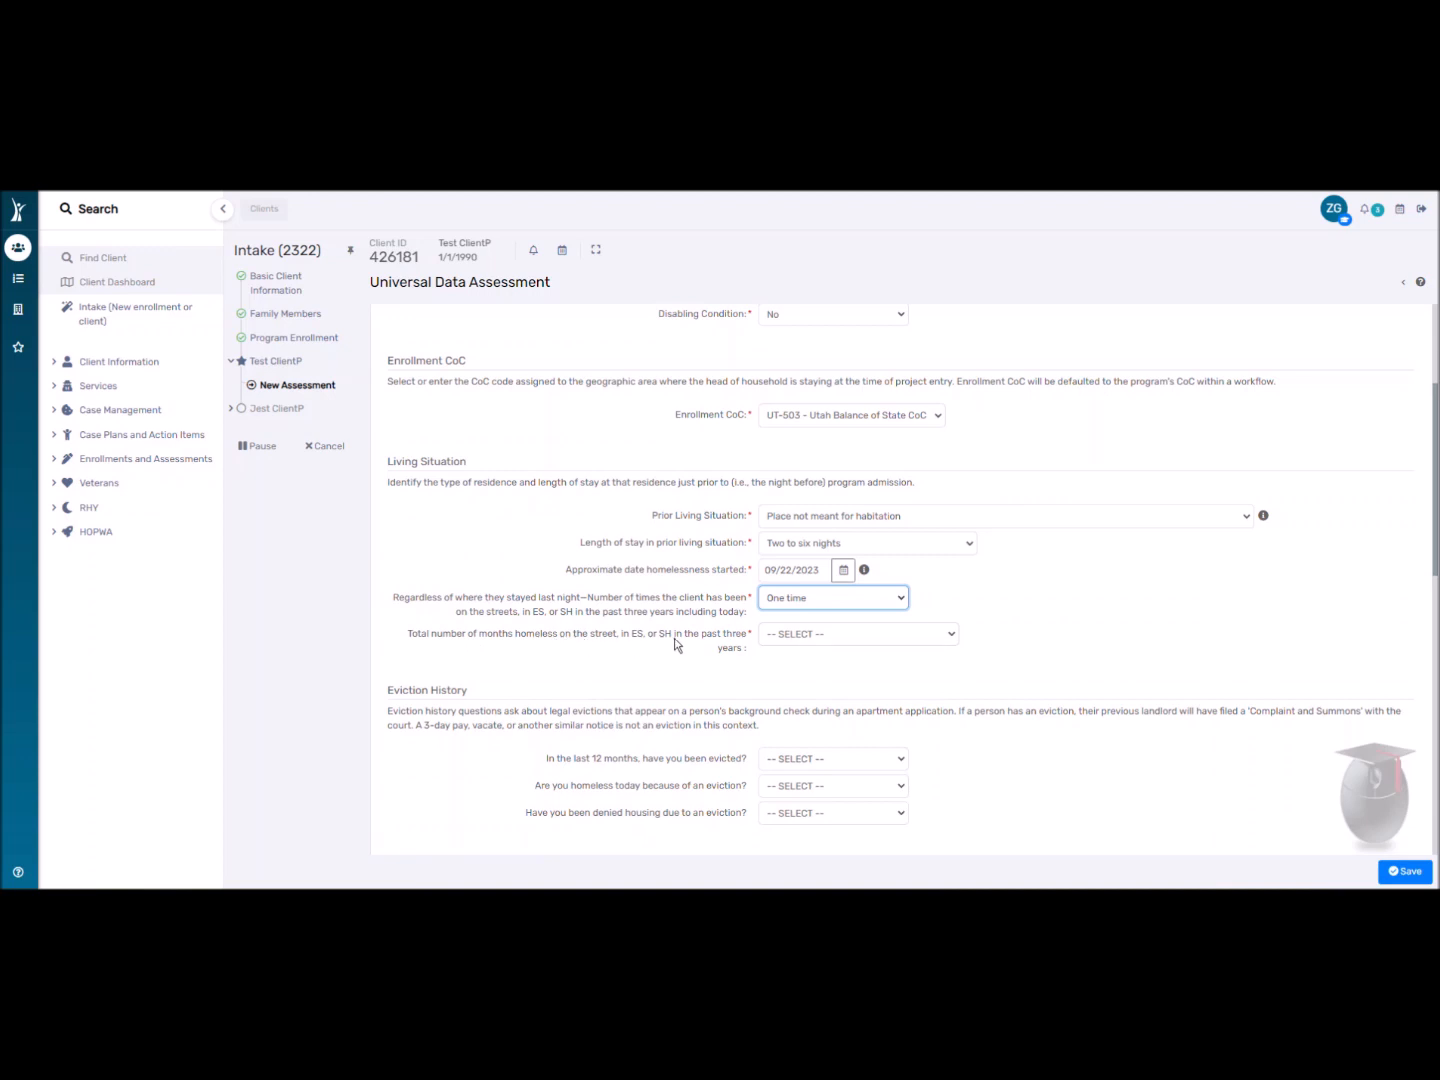
click(806, 635)
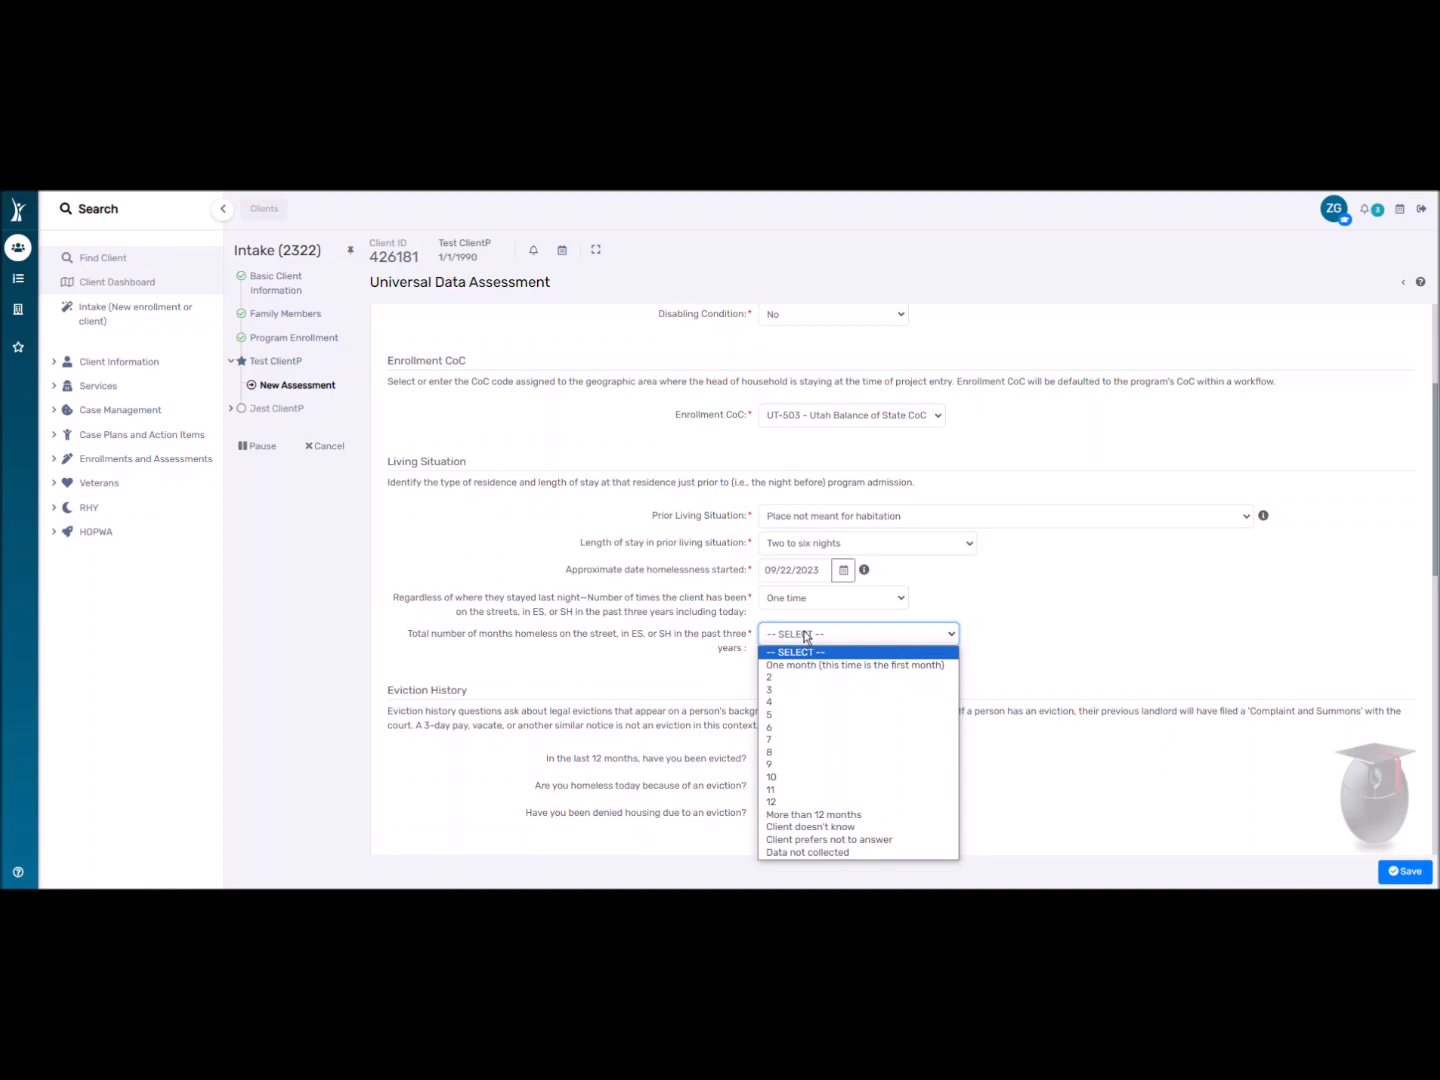
click(816, 666)
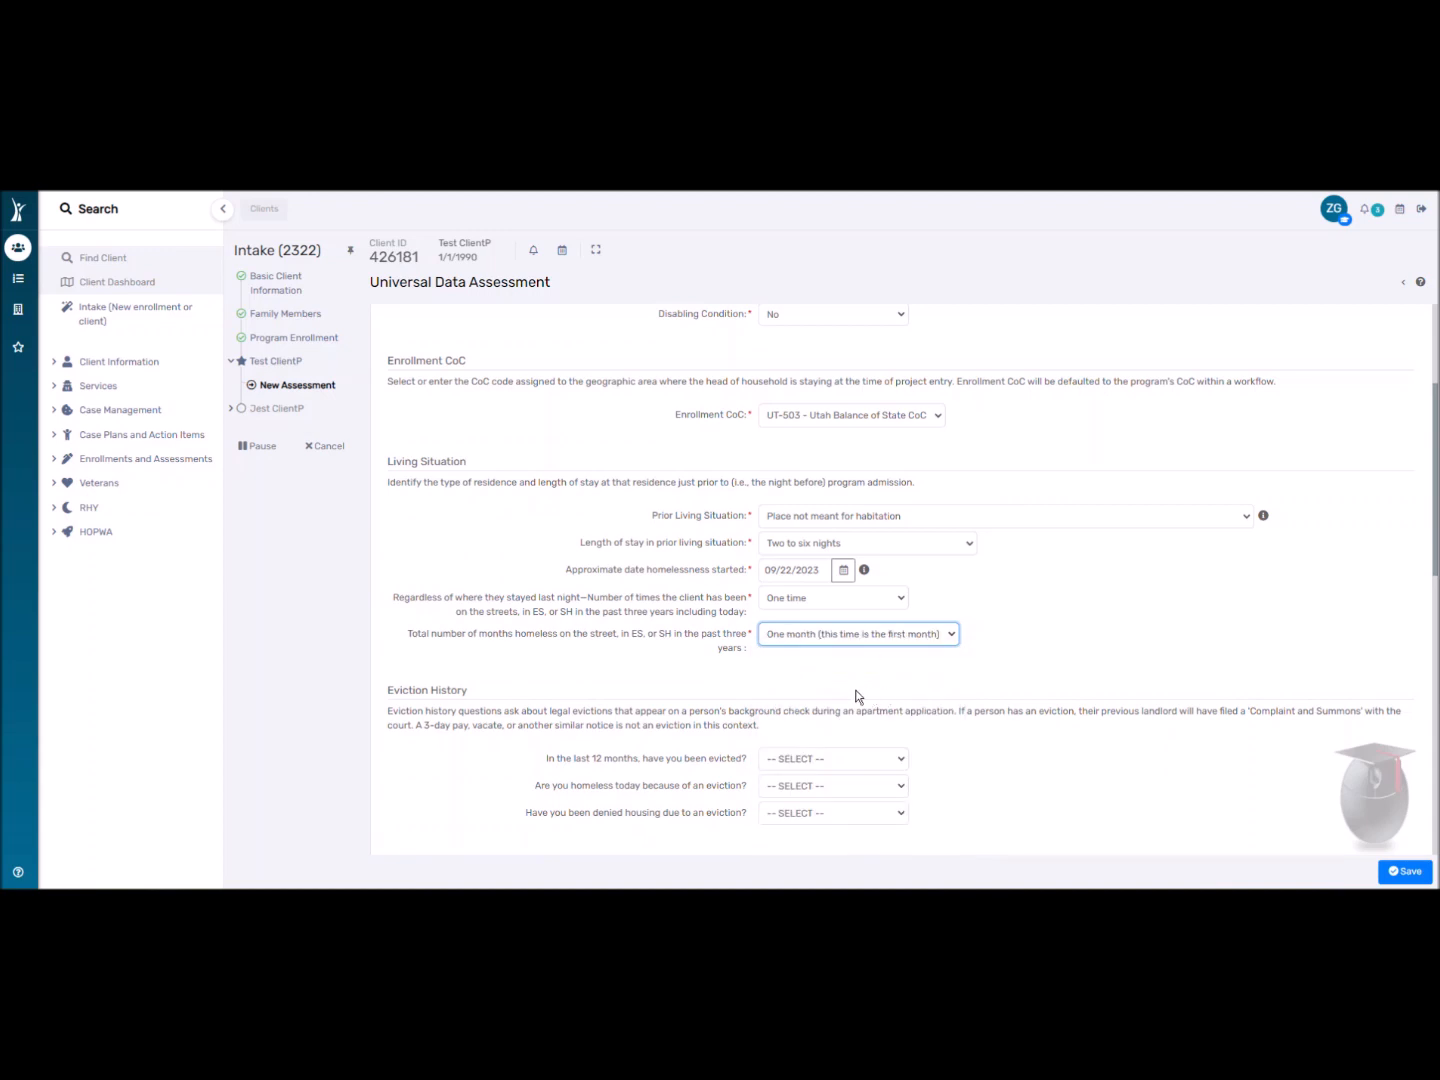
scroll(865, 697, down, 3)
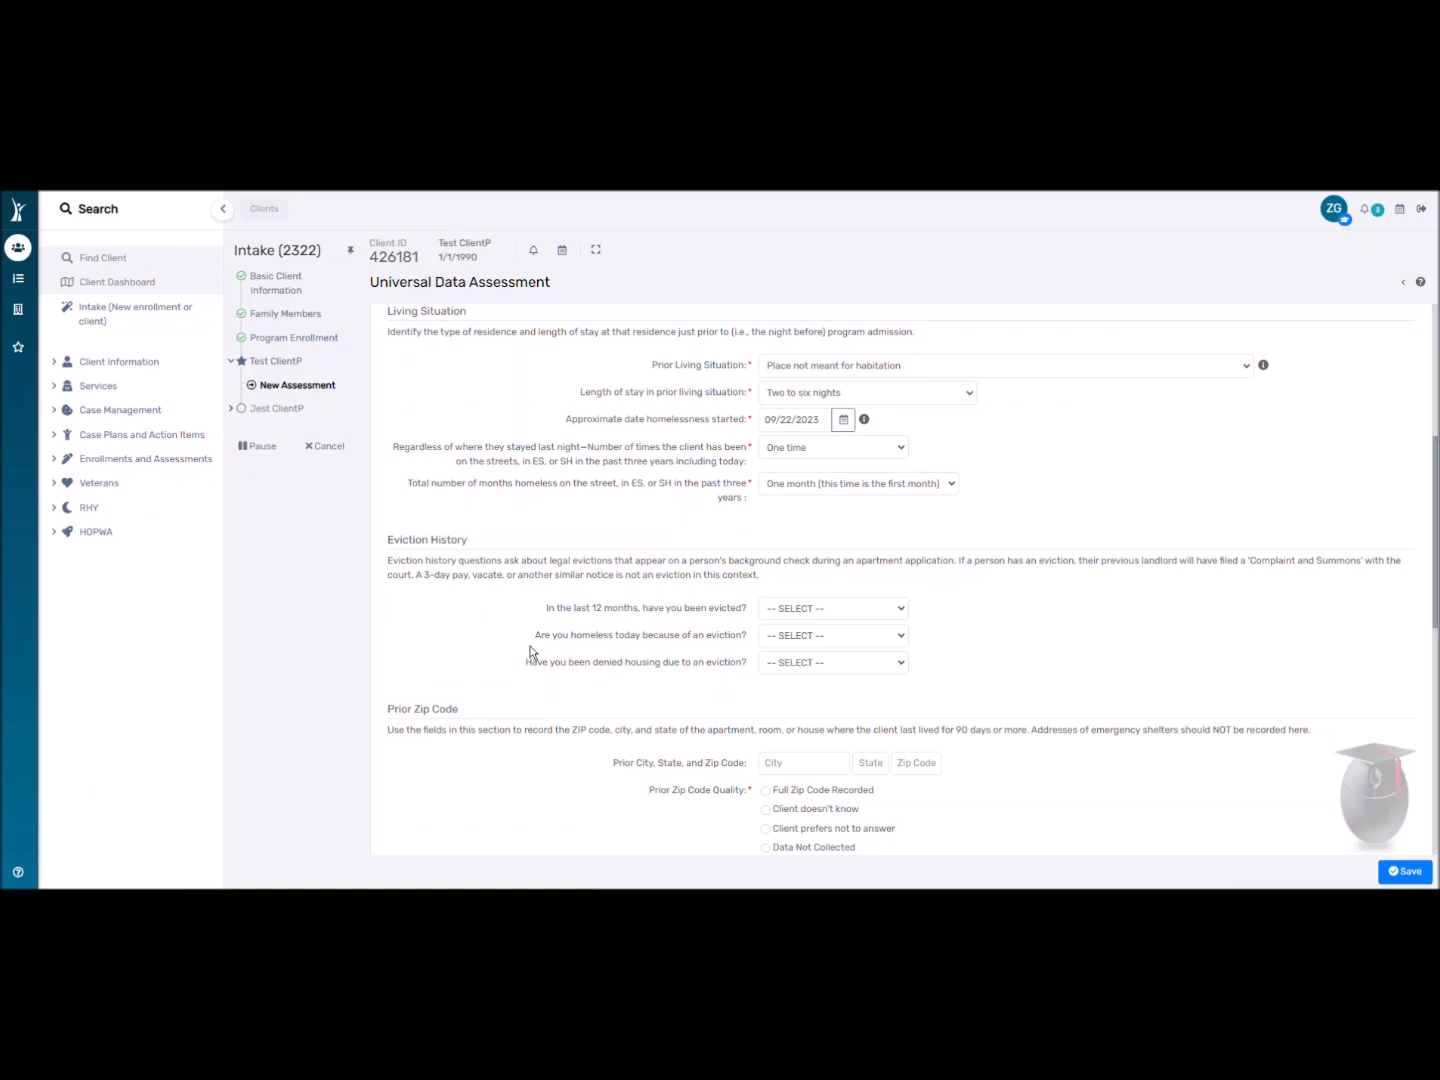
Enter prior zip code 84111 and choose Salt Lake City, UT 84111.
scroll(520, 630, down, 2)
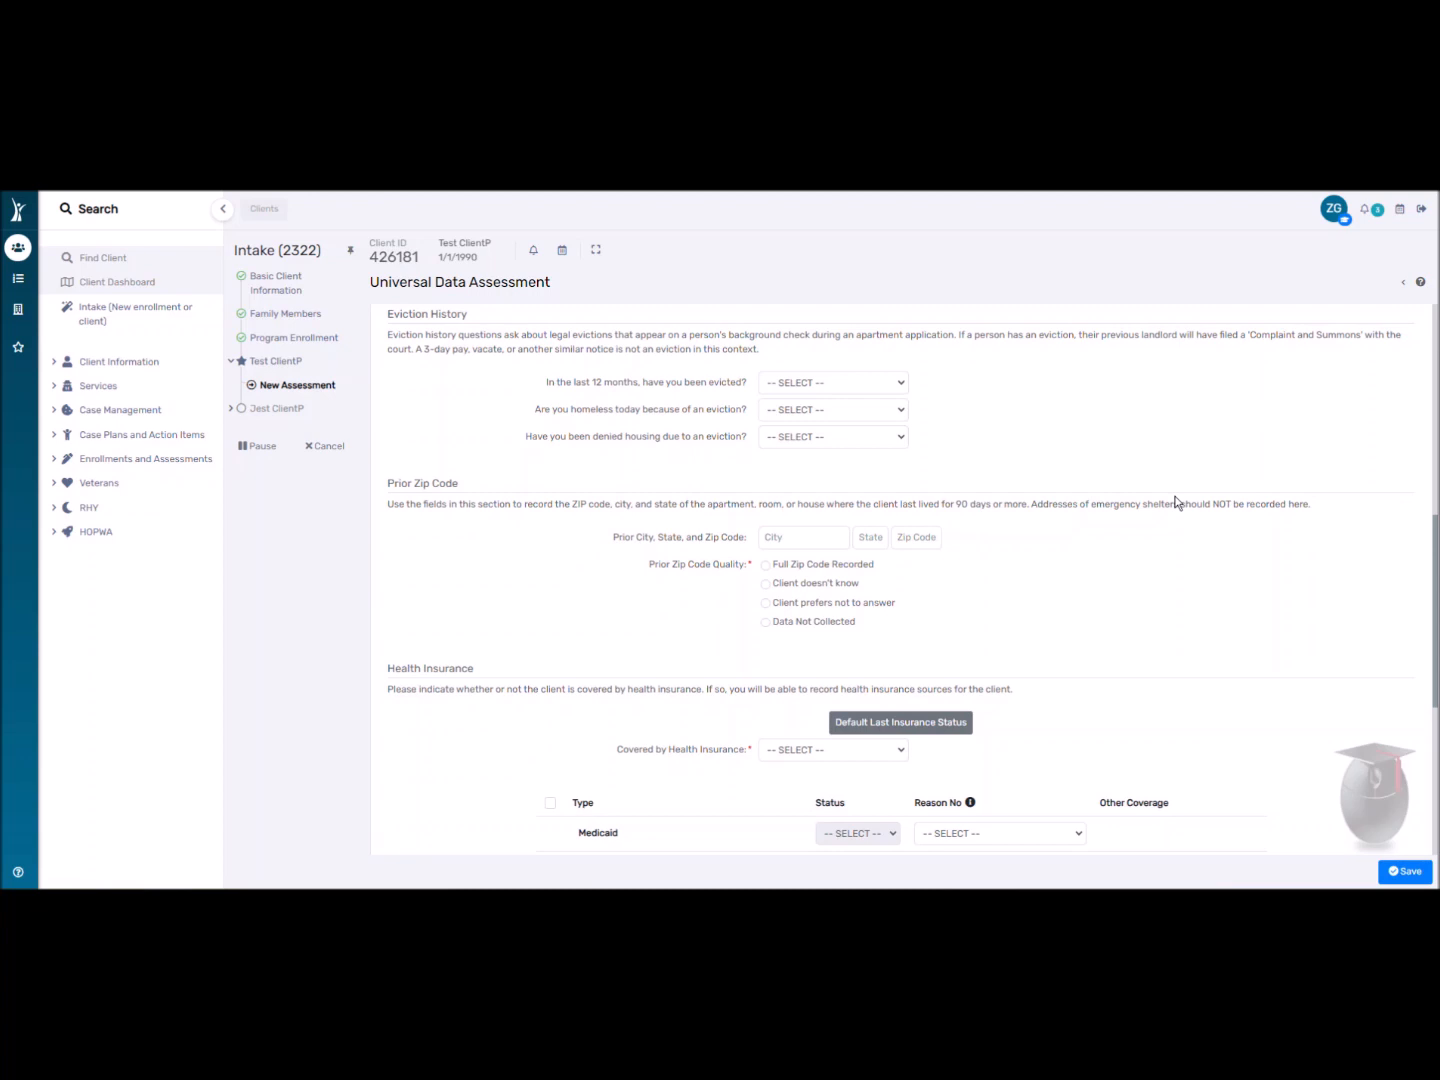
click(917, 540)
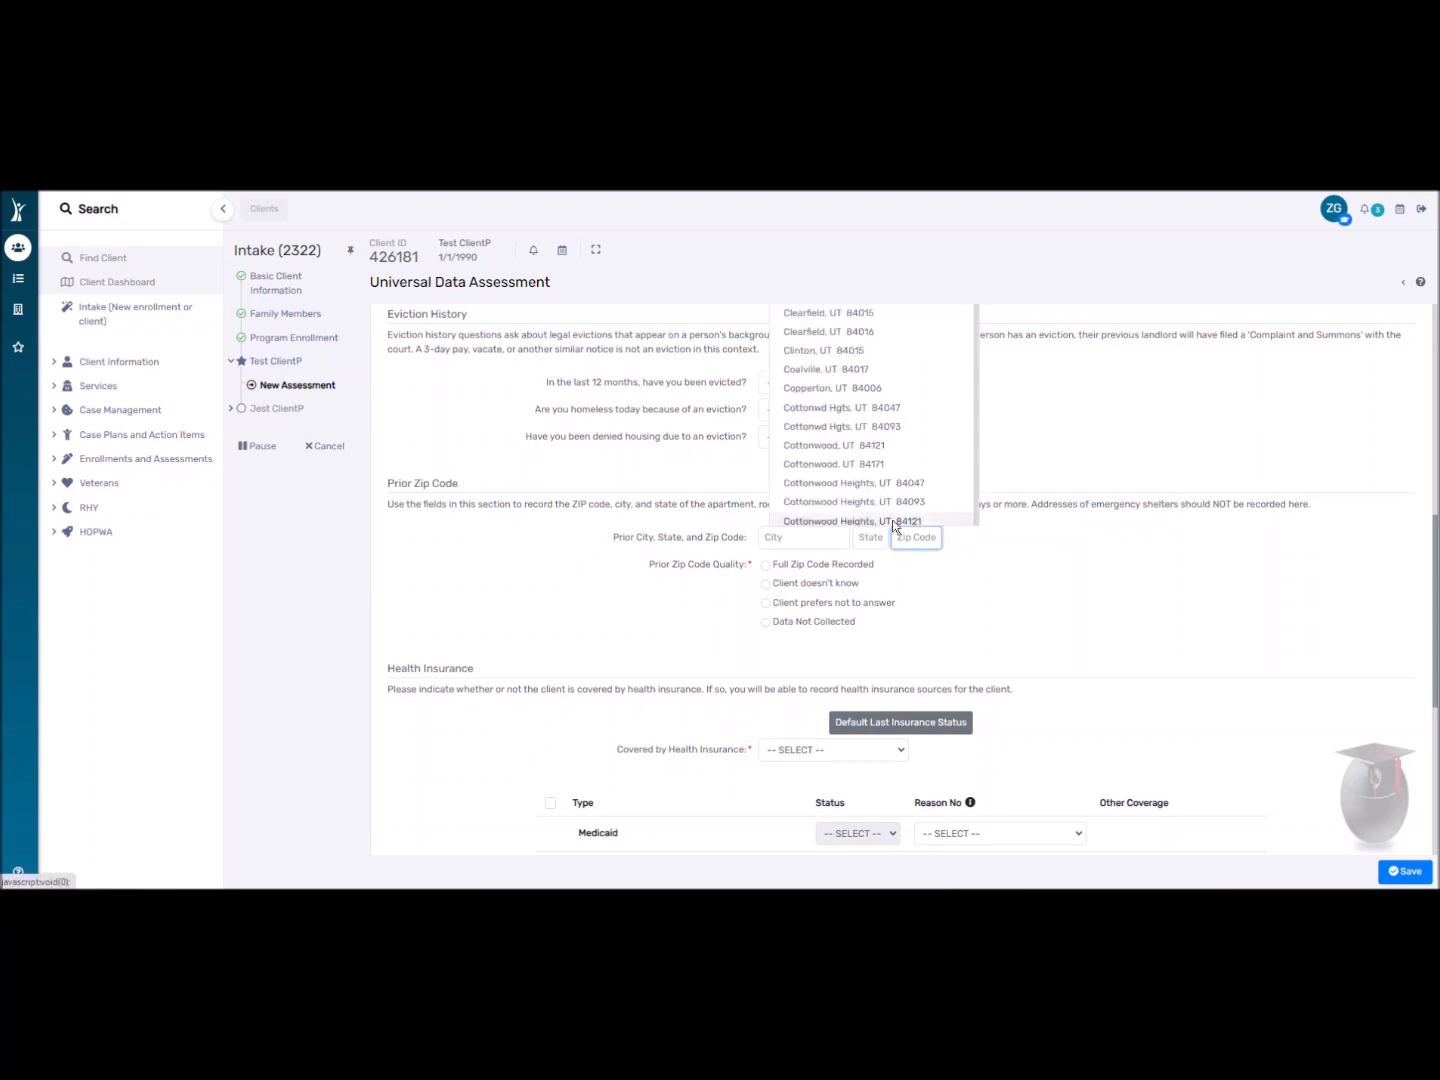
text(84111)
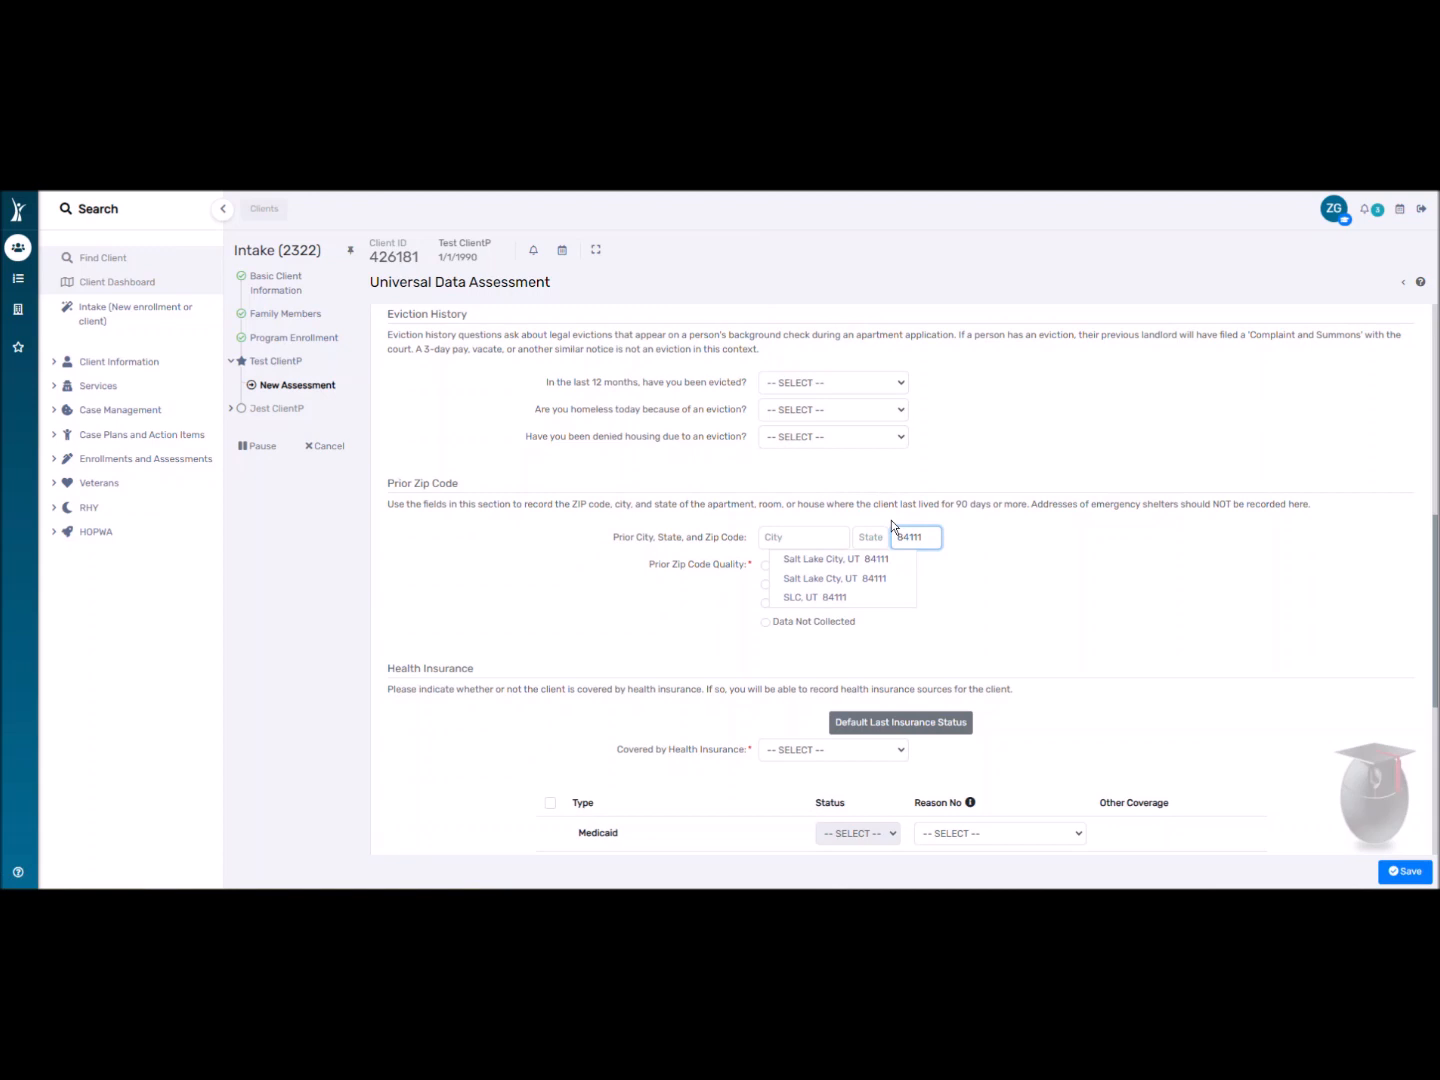
click(821, 559)
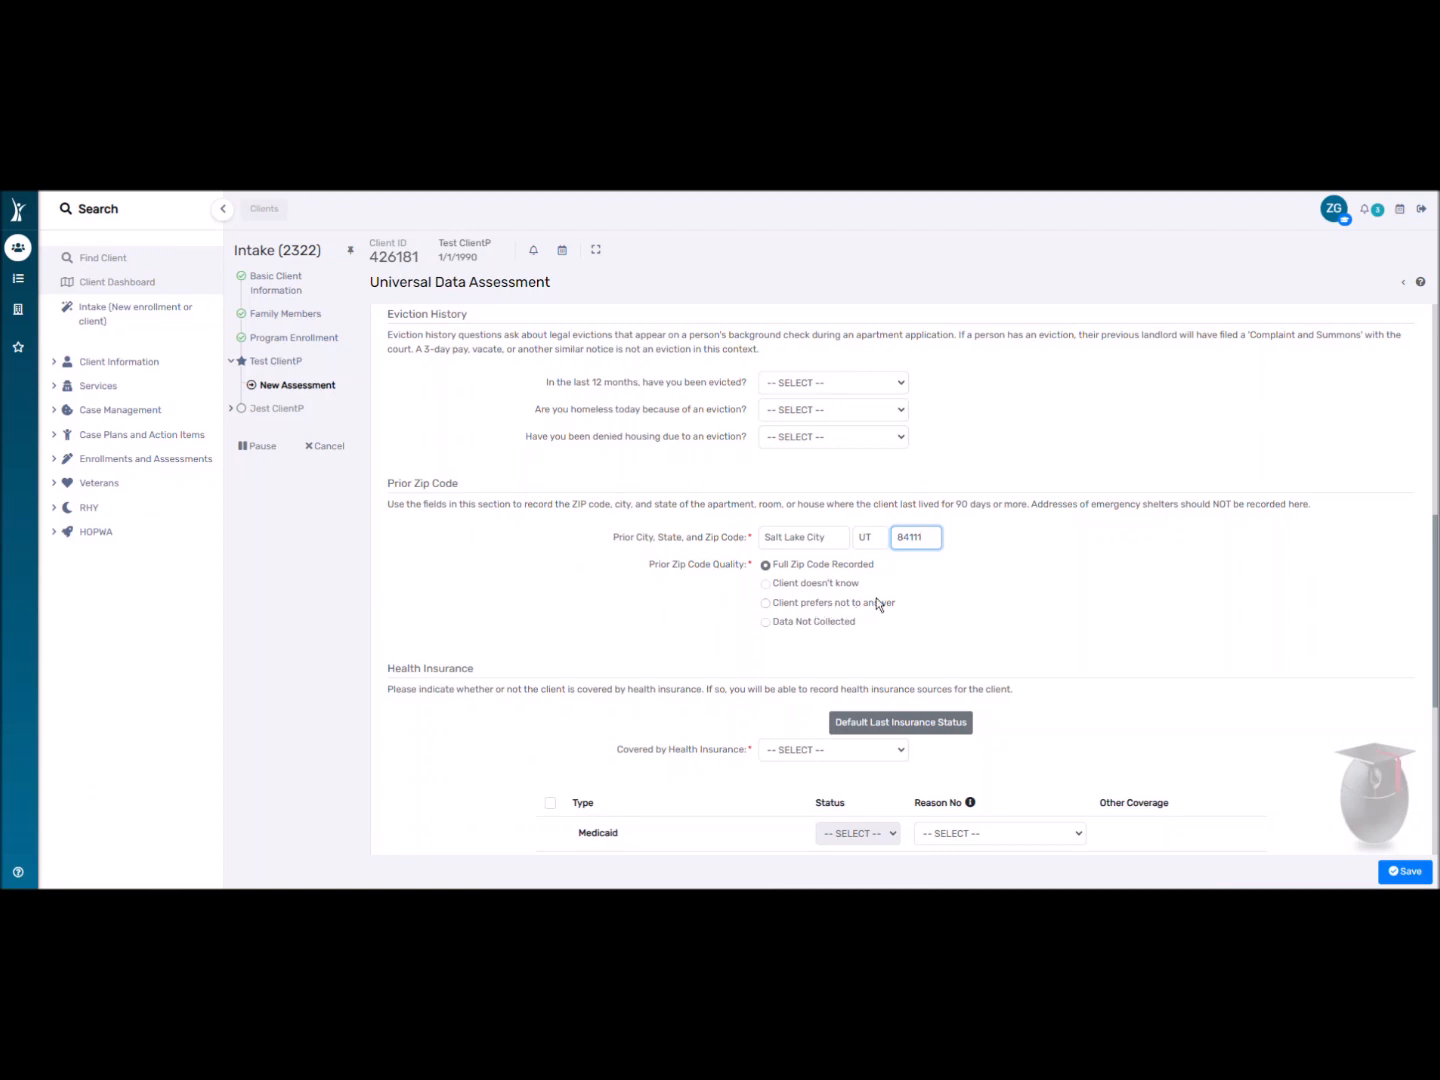
click(1010, 571)
Set Covered by Health Insurance to No and save the Universal Data Assessment.
scroll(602, 585, down, 1)
scroll(605, 580, down, 3)
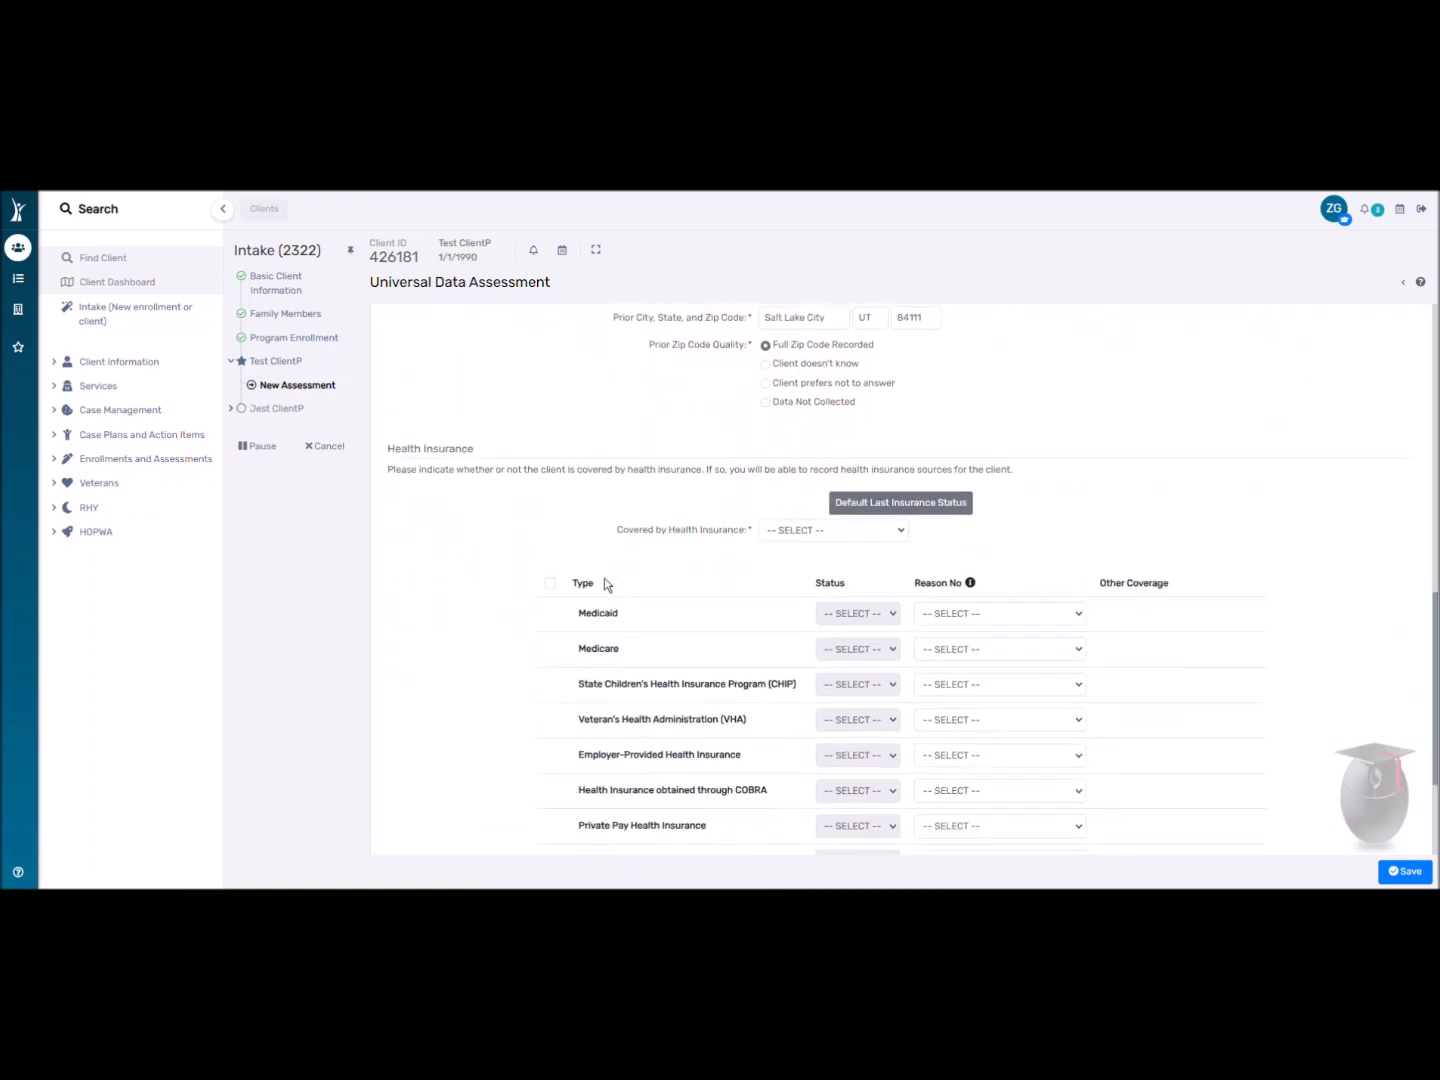
click(806, 527)
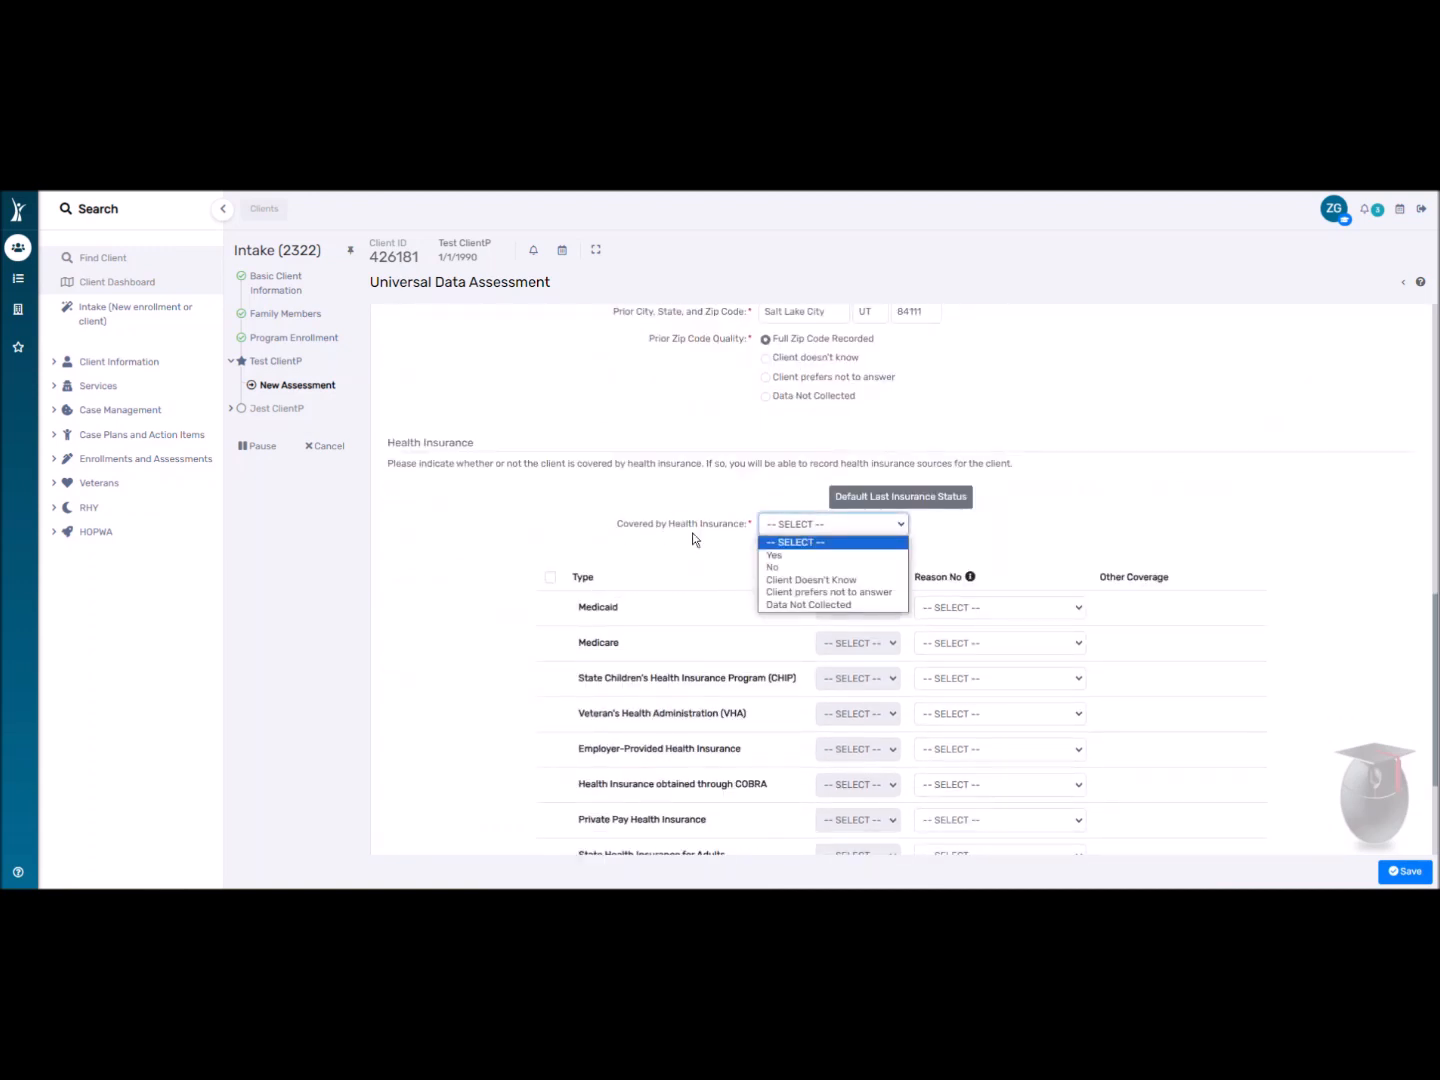
click(781, 568)
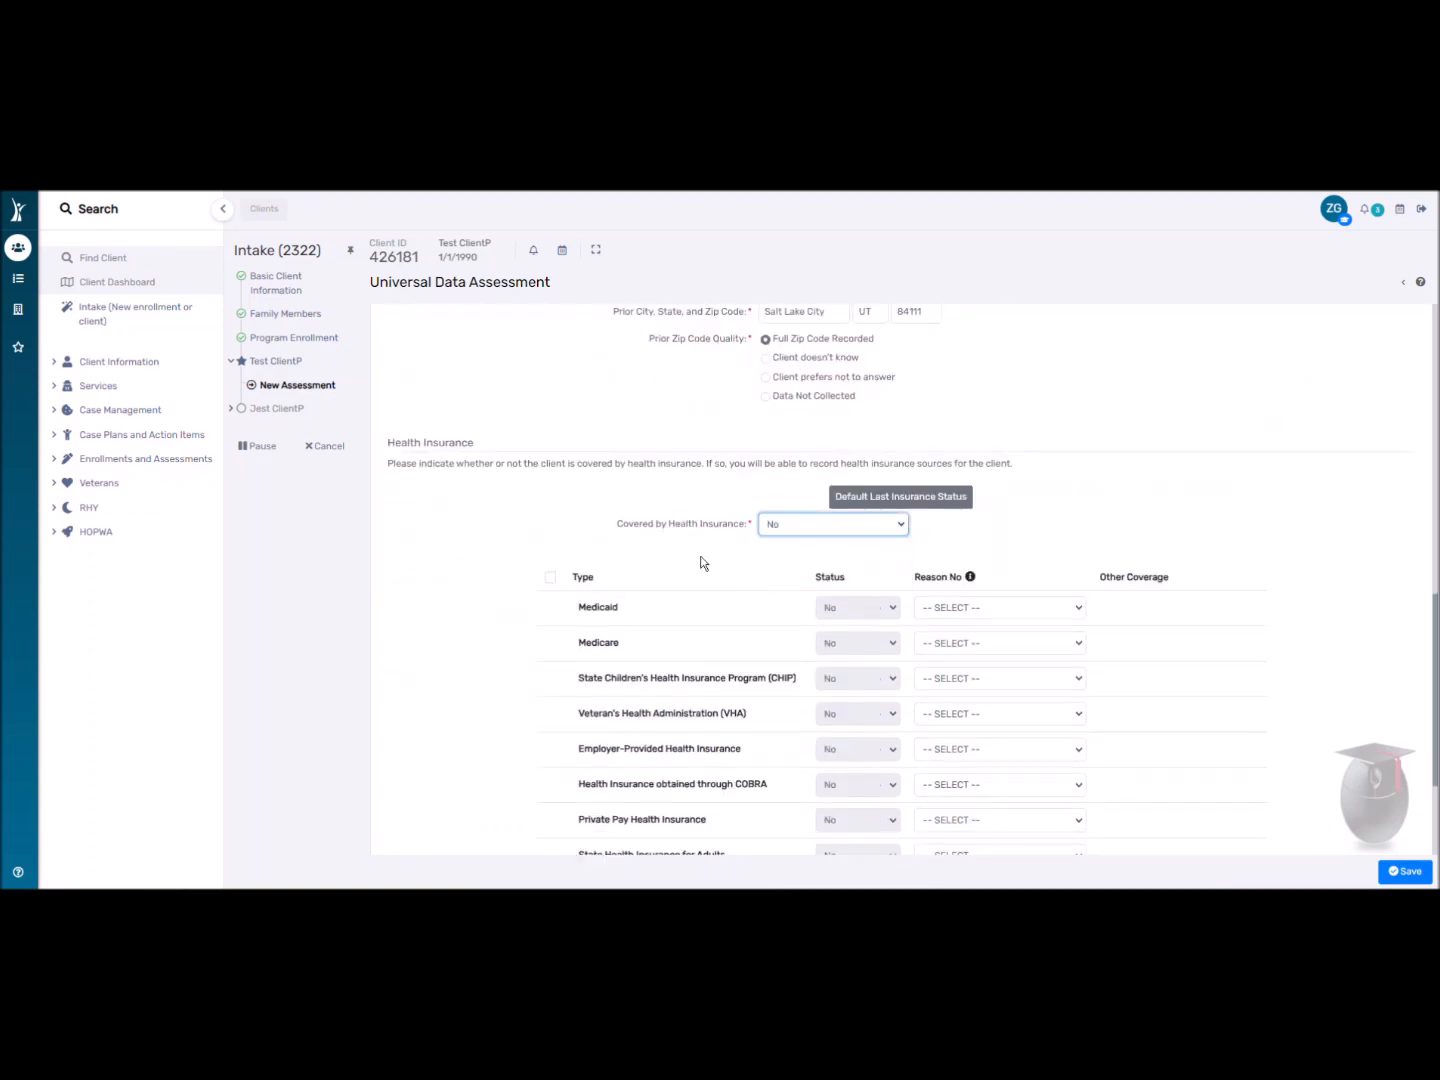
scroll(776, 550, down, 2)
scroll(710, 641, down, 1)
click(1405, 871)
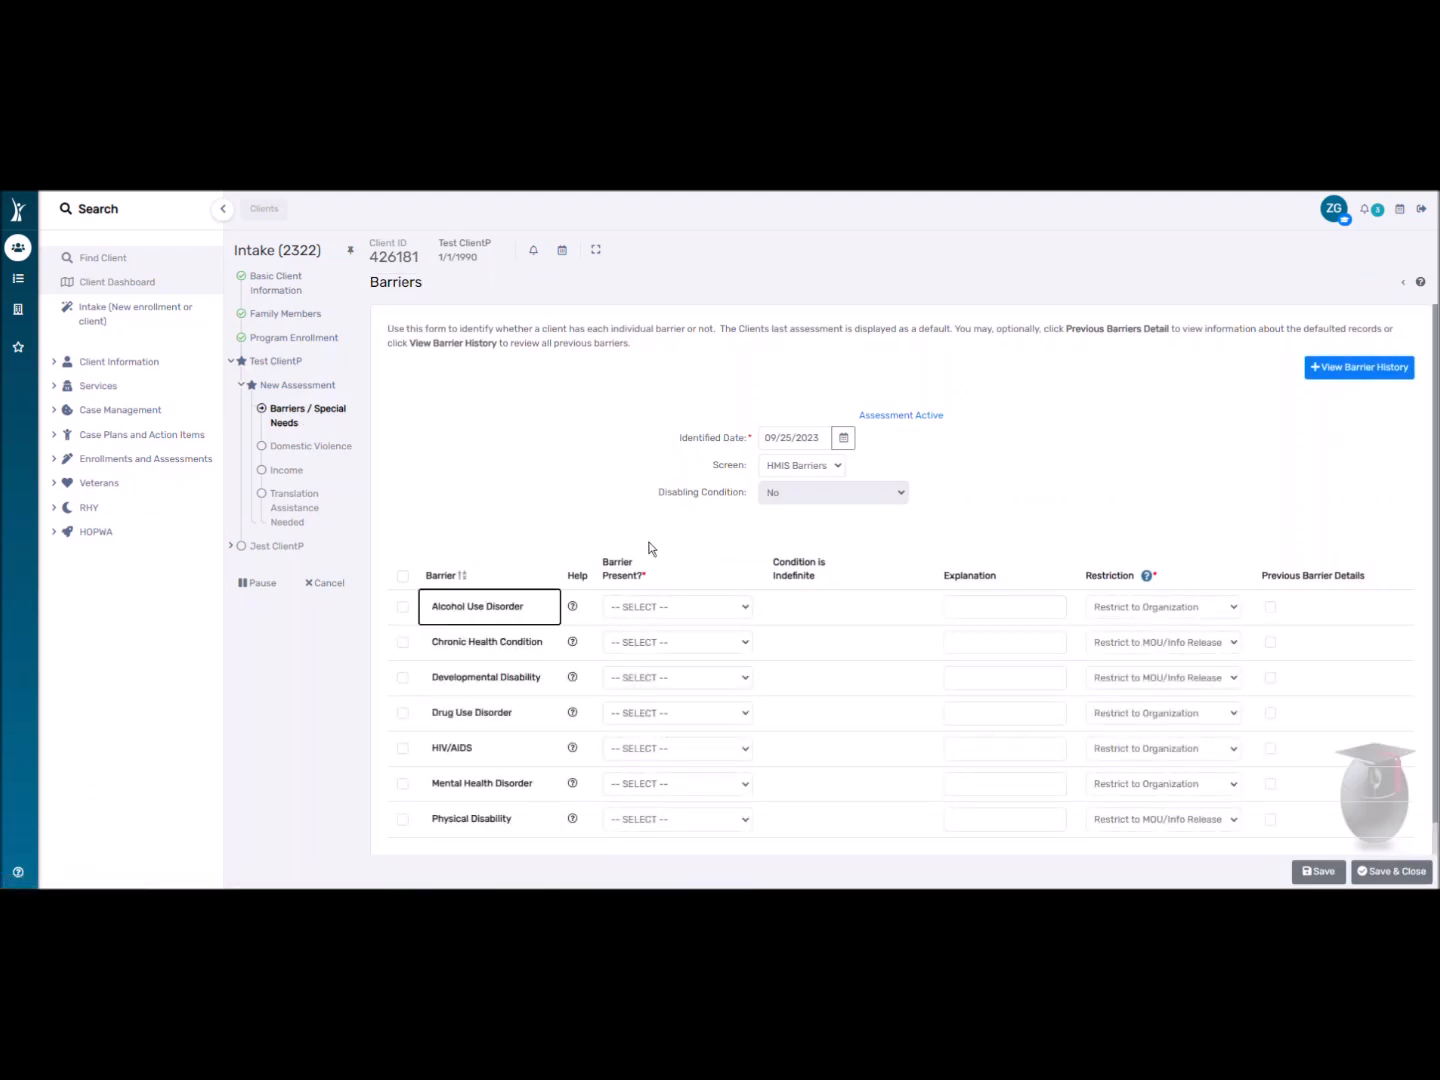
Mark Alcohol Use Disorder as present, default all other barriers to No, and attempt saving.
scroll(629, 505, down, 1)
click(617, 580)
click(633, 604)
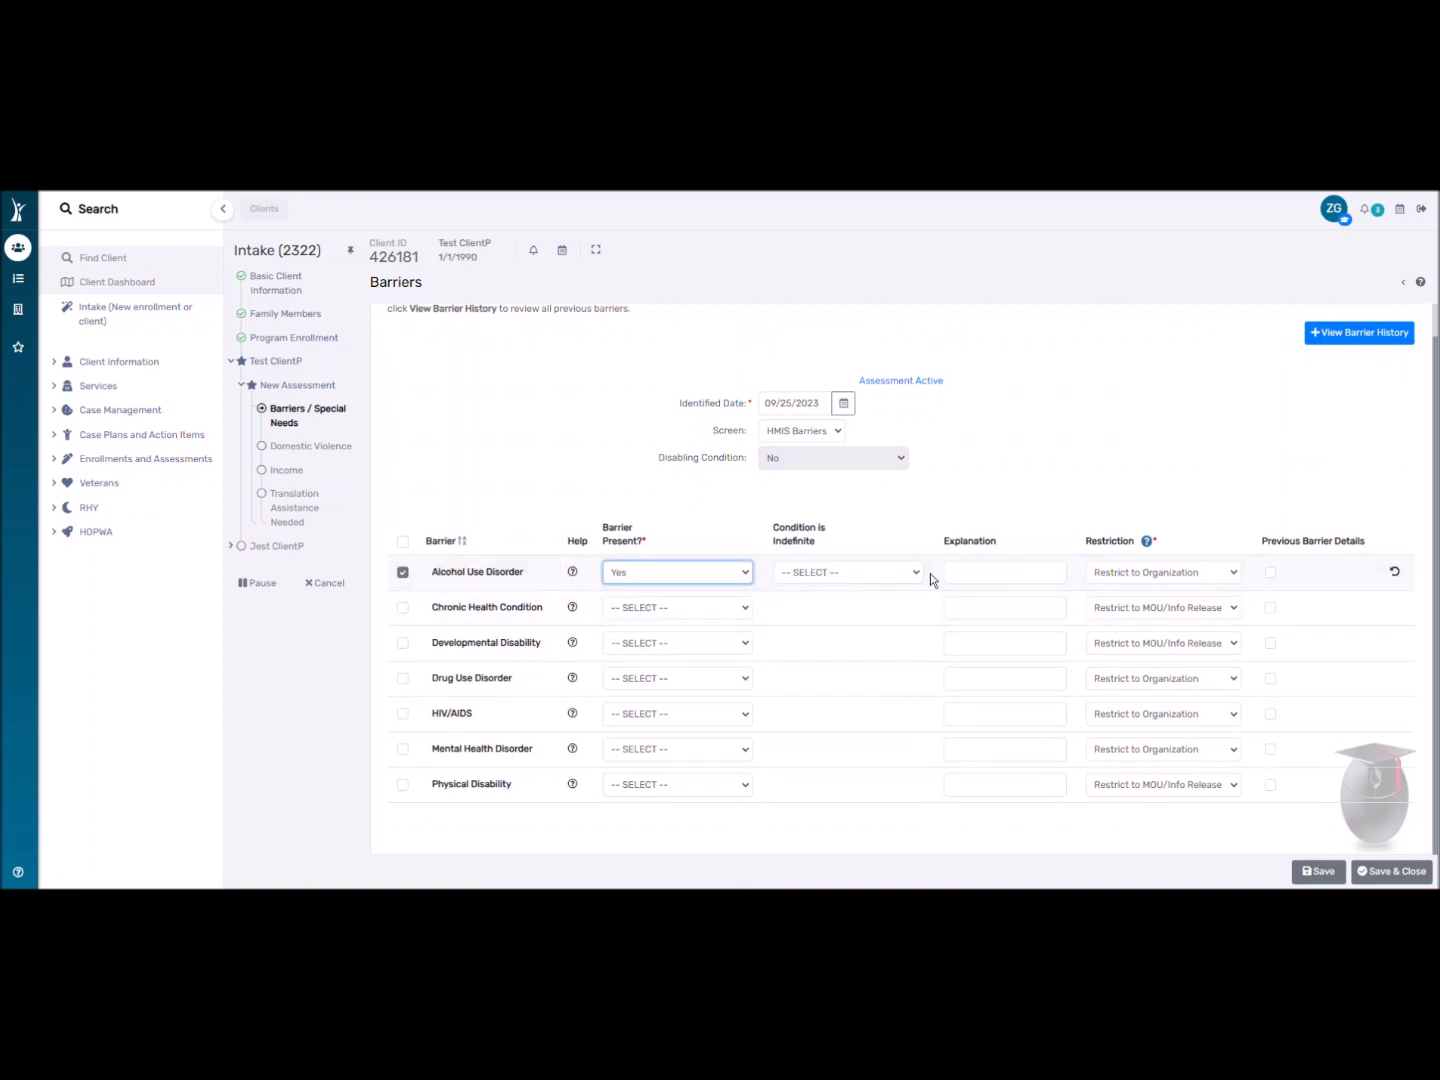
click(402, 542)
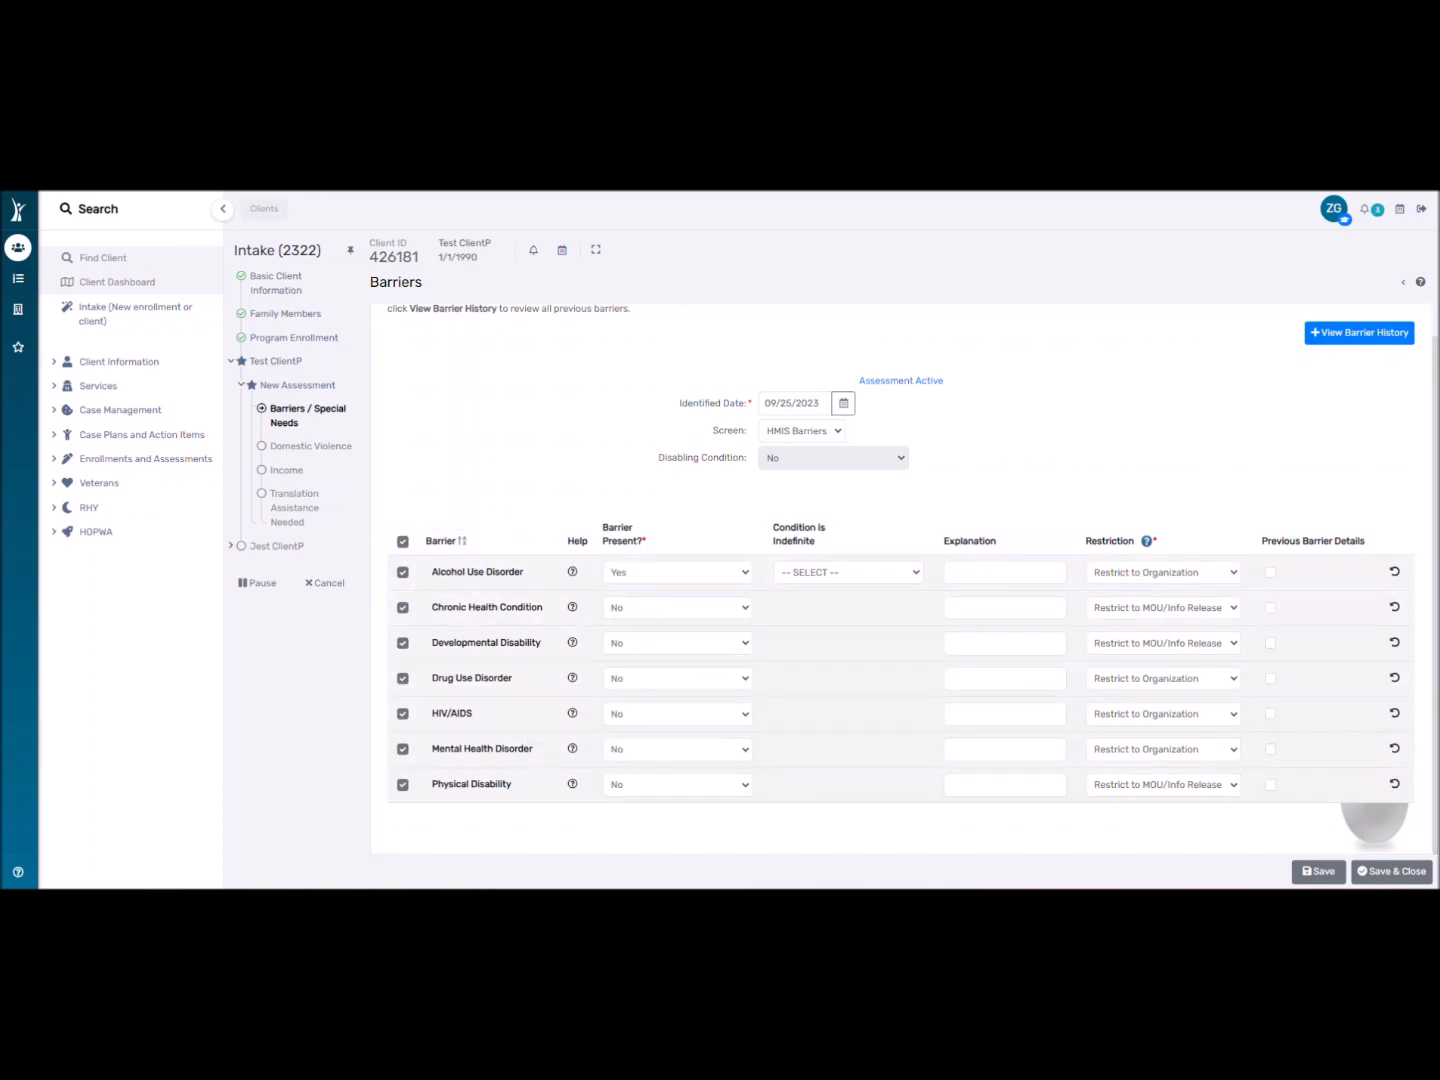
click(1388, 870)
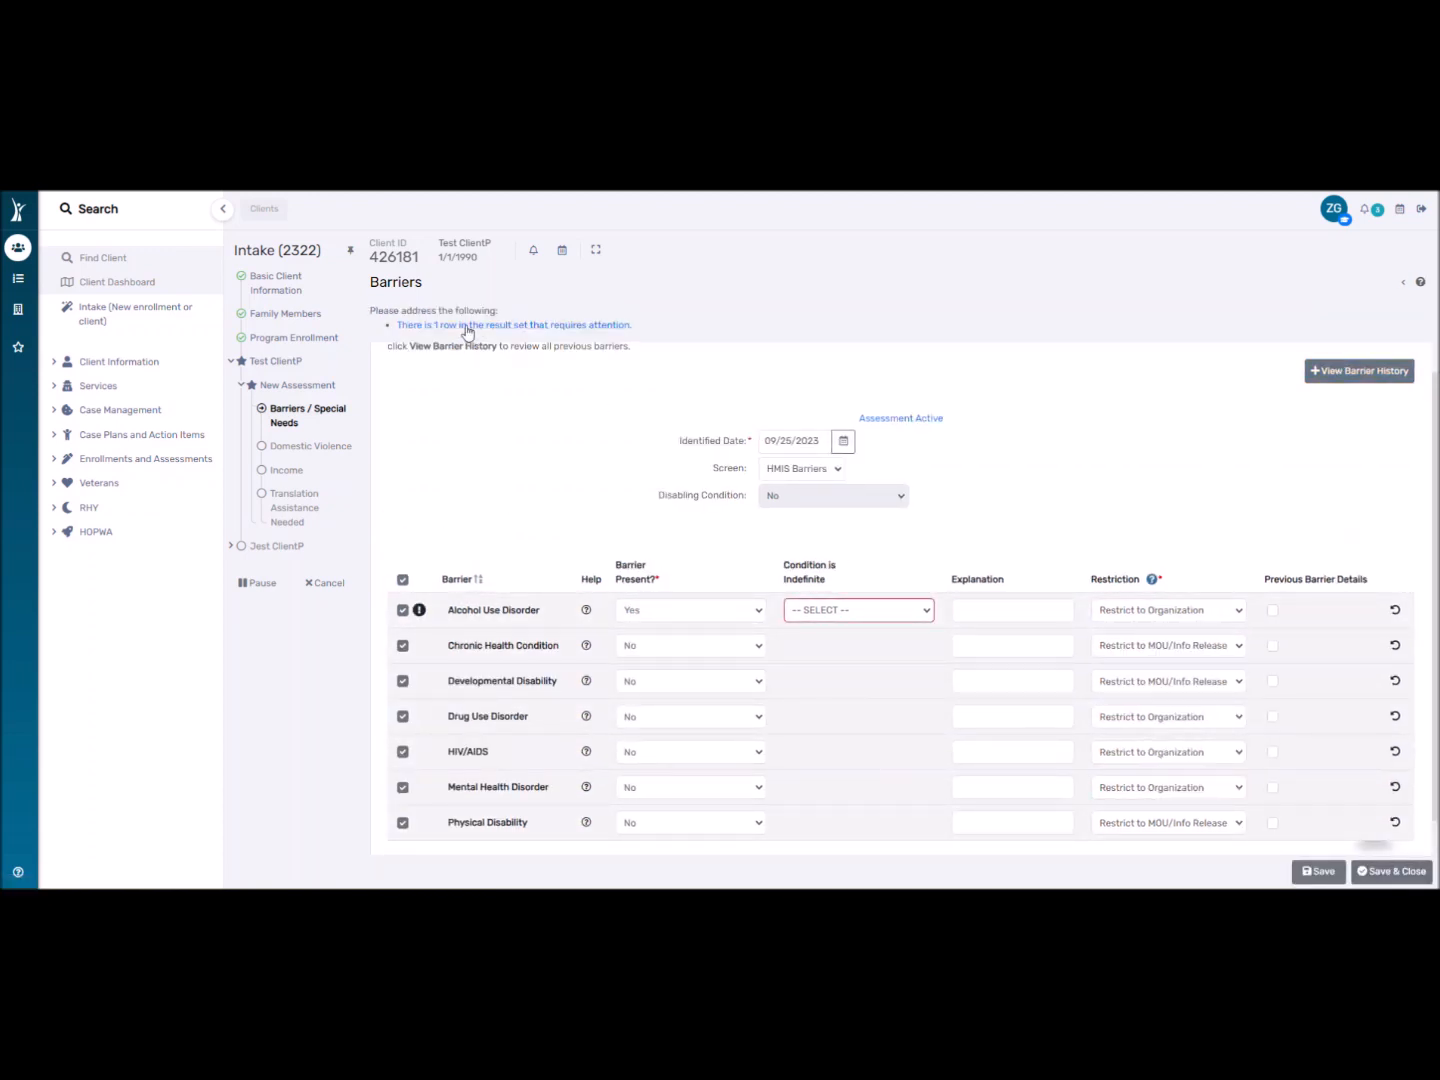
Change Alcohol Use Disorder to No and save and close the Barriers form.
mouse_move(418, 612)
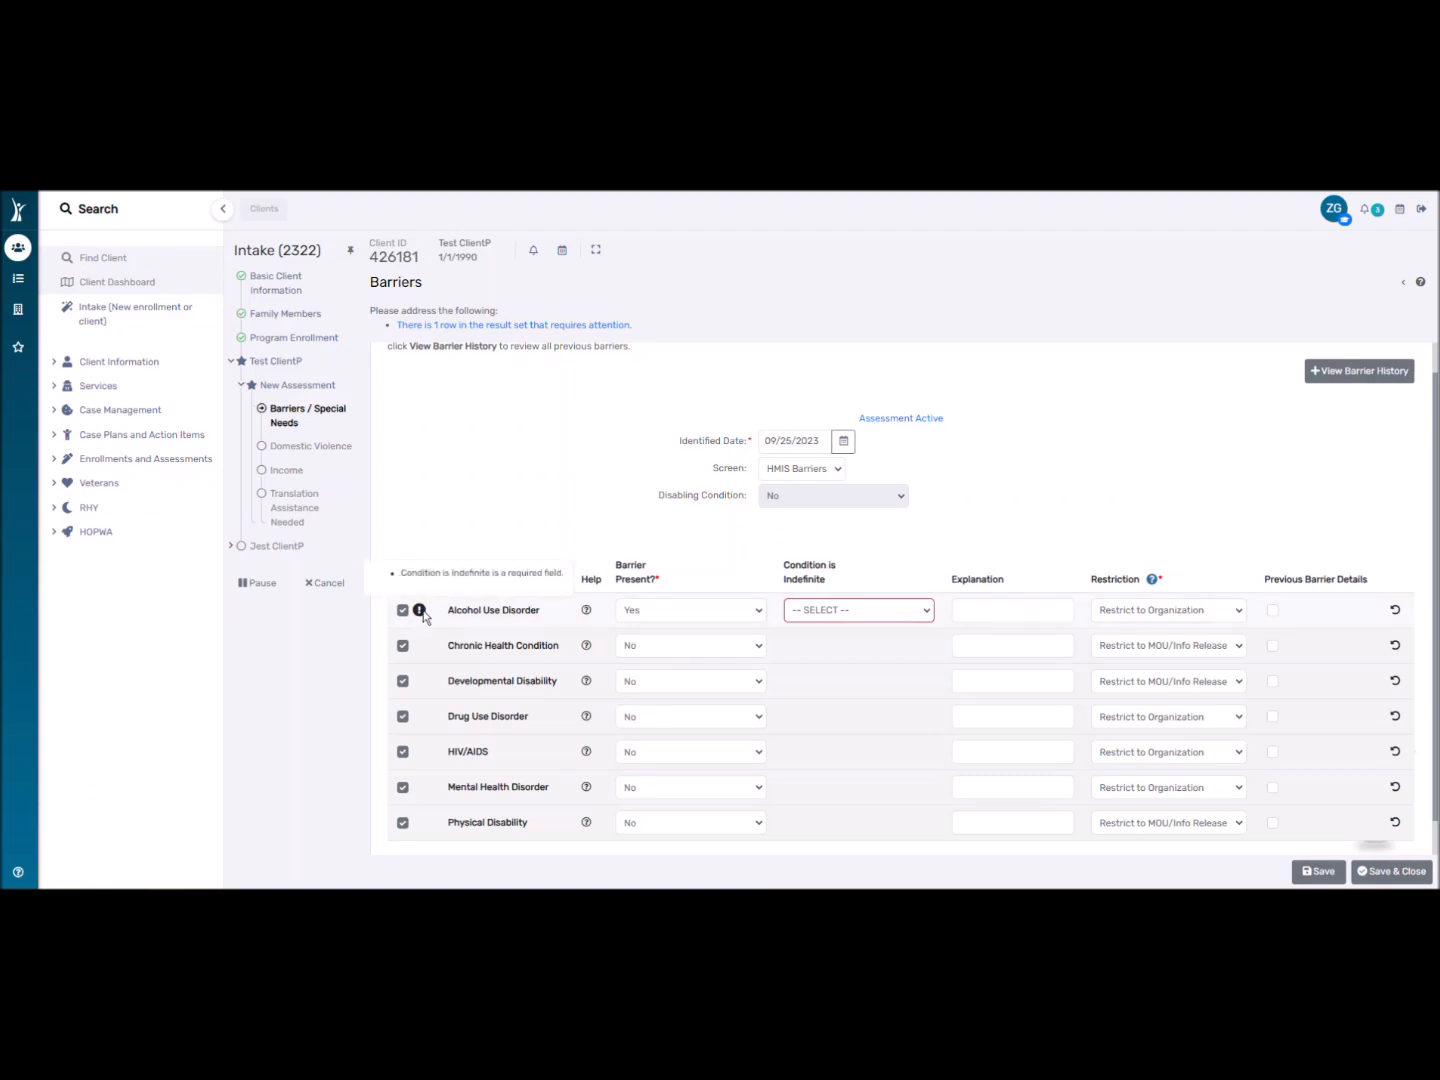
click(896, 610)
click(857, 645)
click(1402, 870)
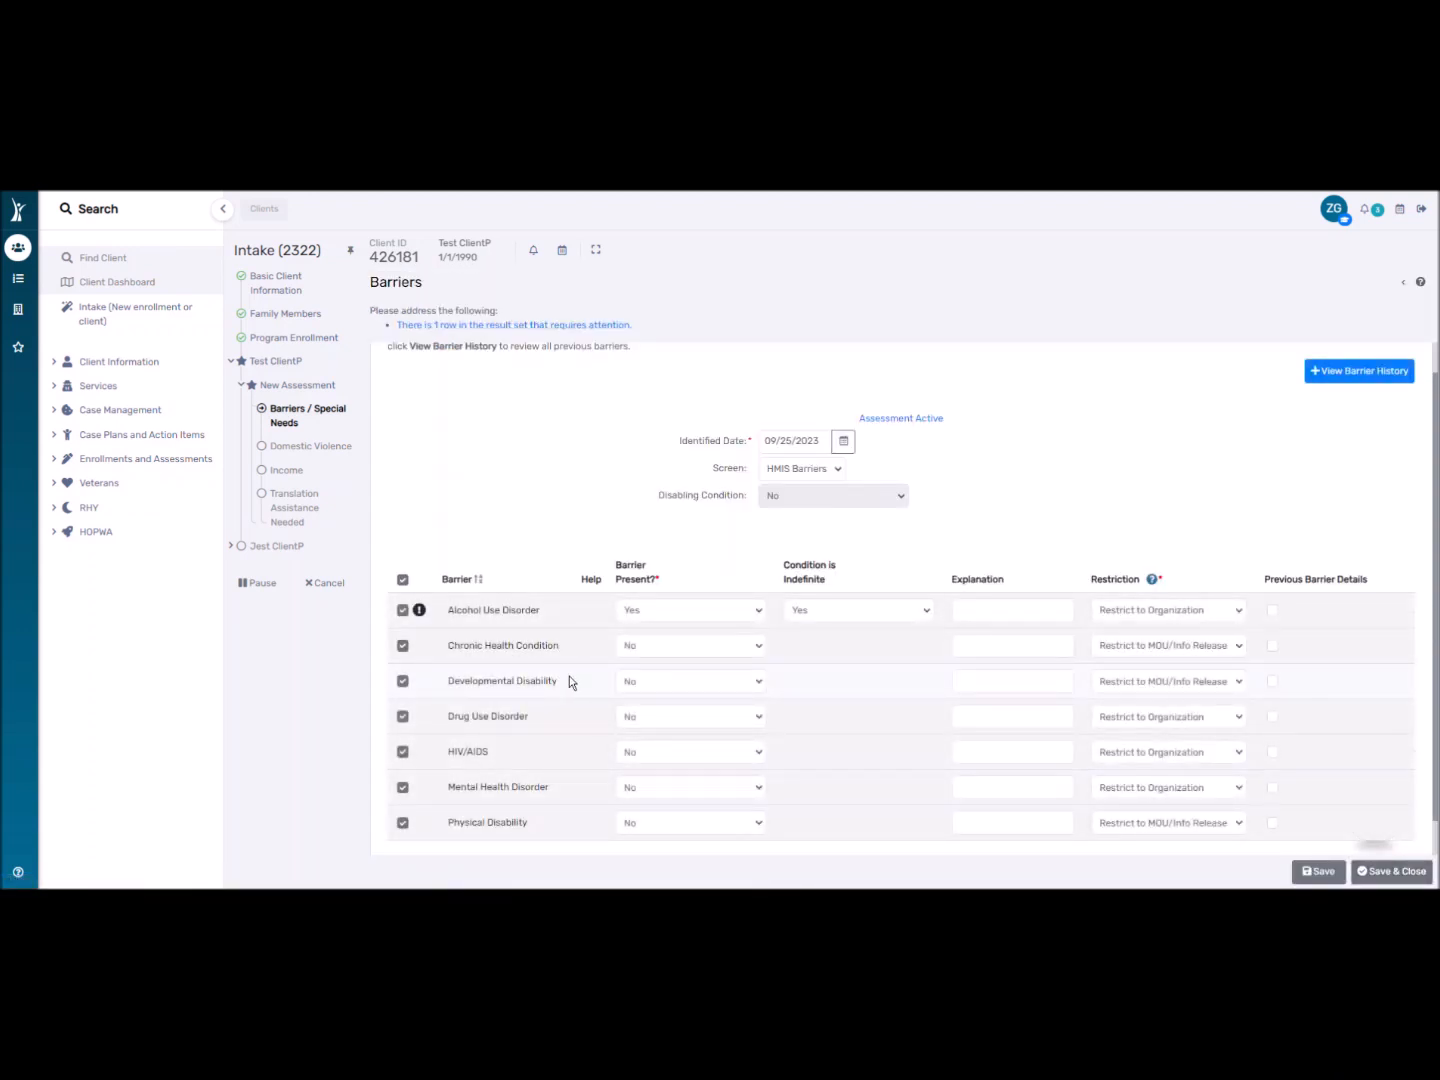
mouse_move(420, 612)
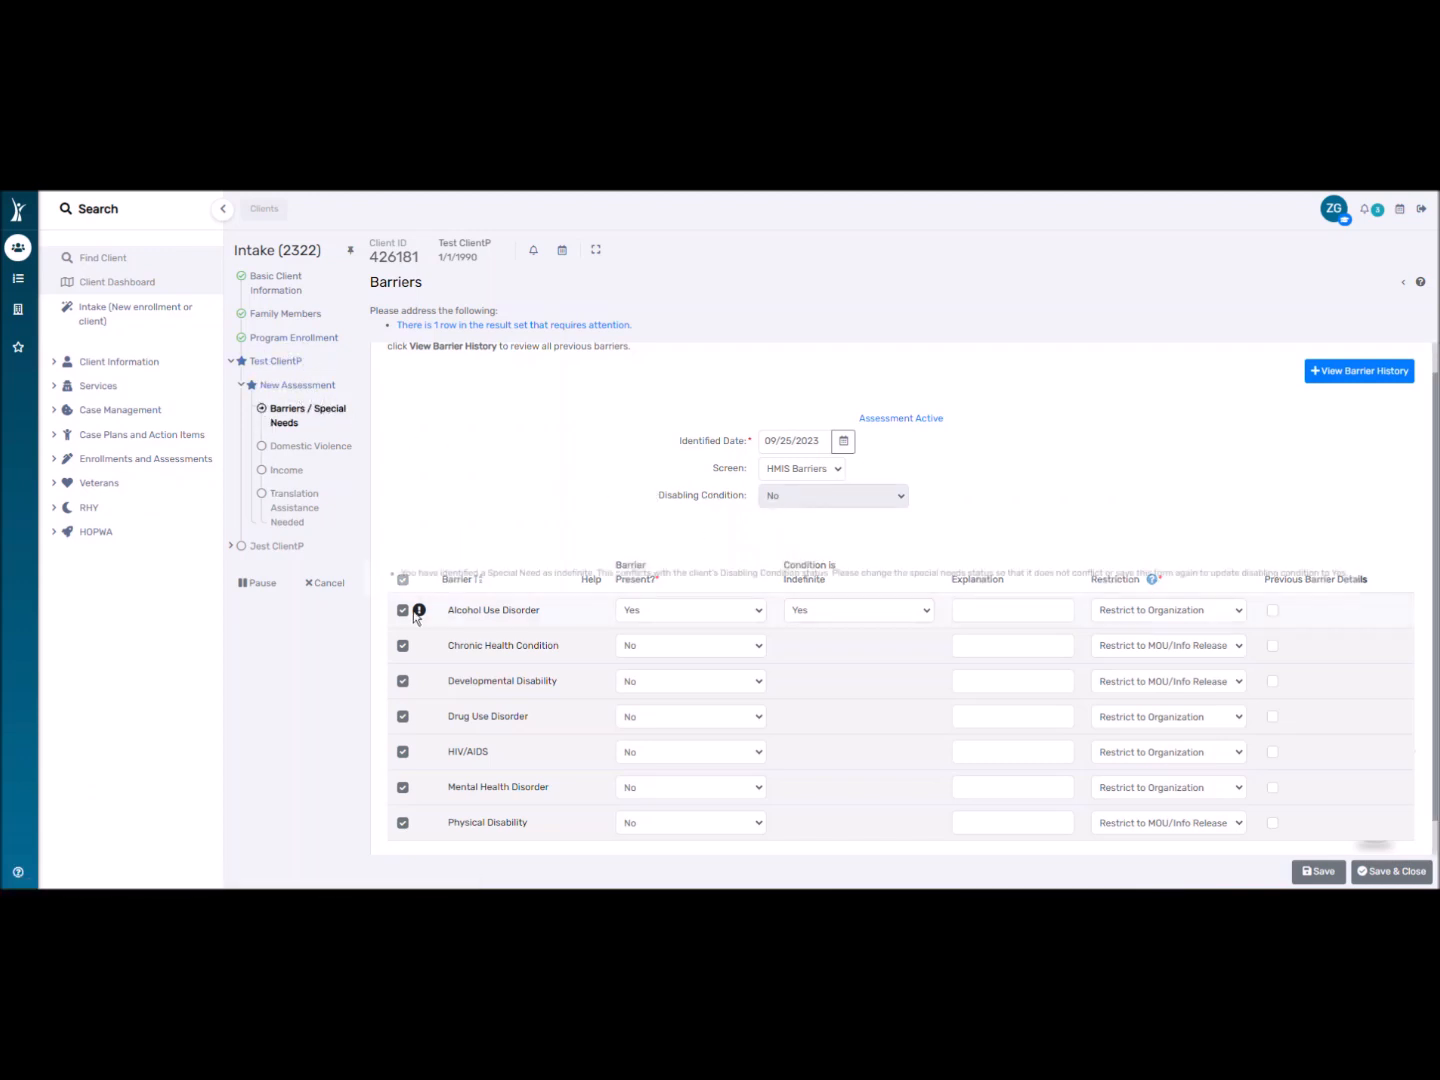
click(685, 612)
click(660, 655)
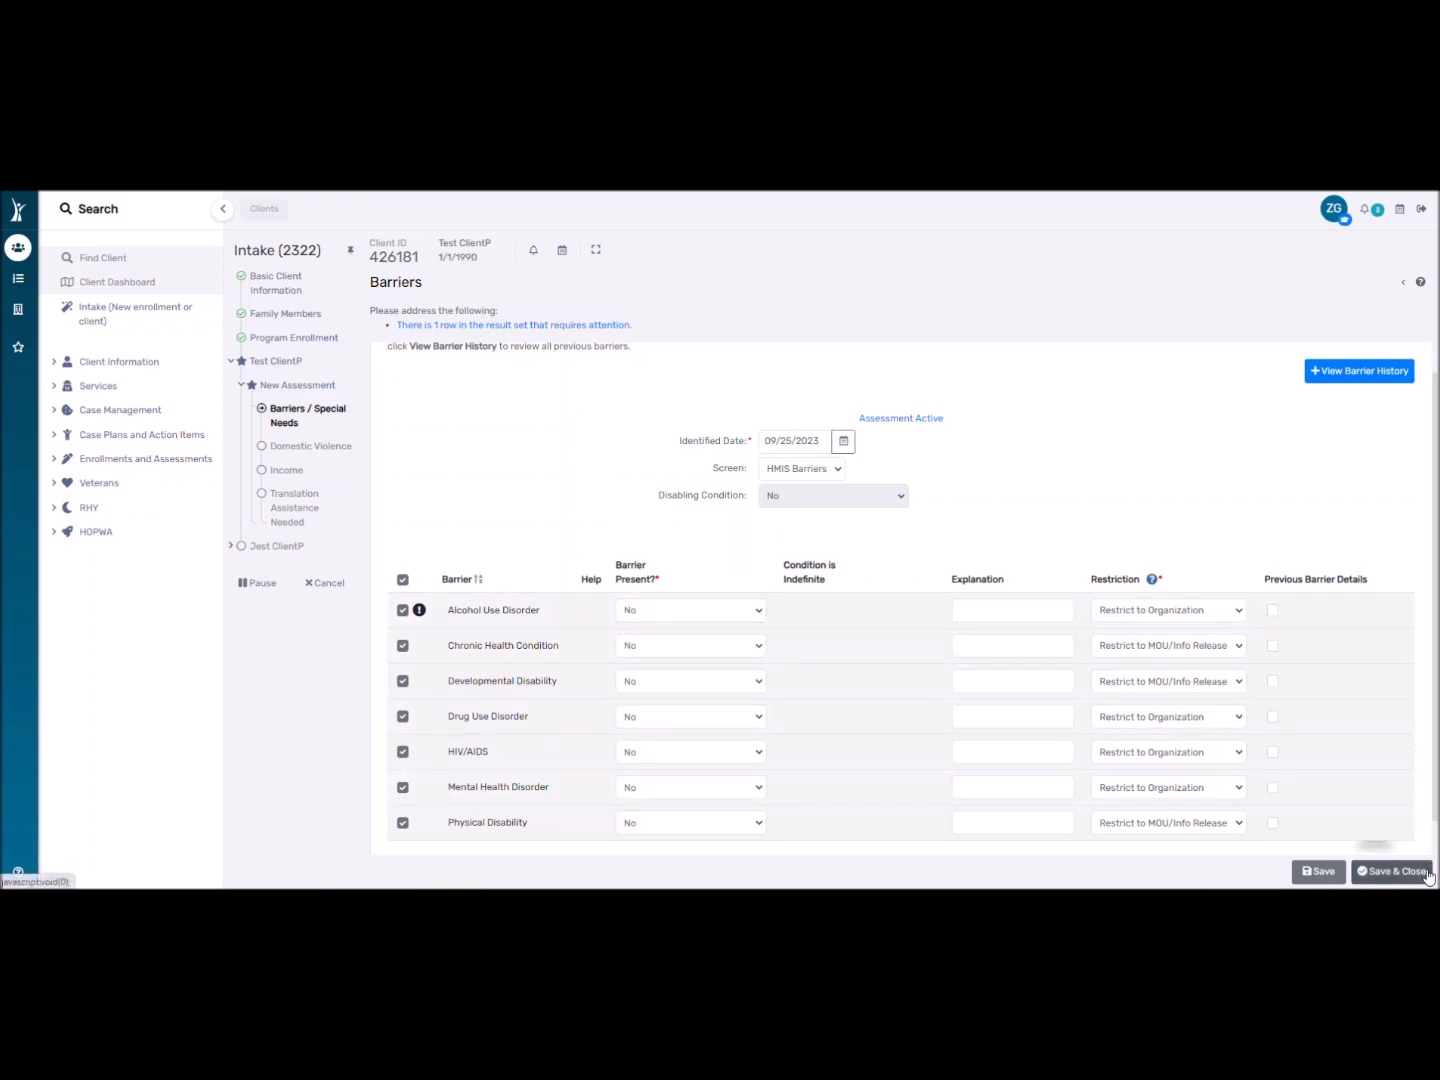
click(1428, 877)
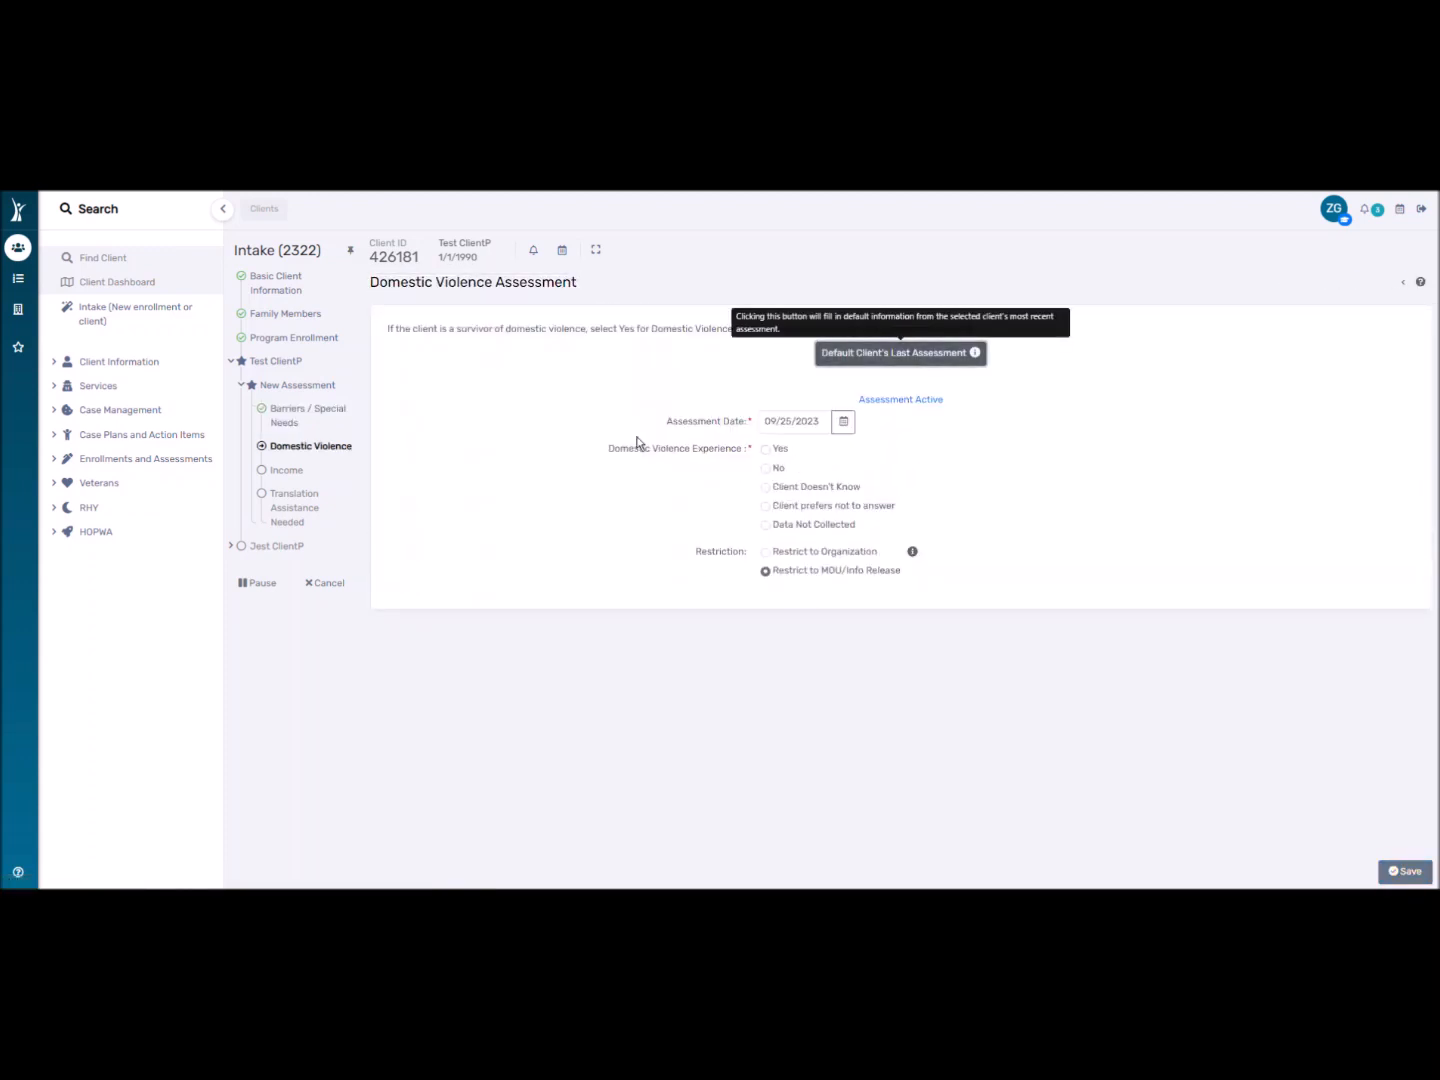
After briefly trying Yes, answer No to Domestic Violence Experience and save.
click(765, 450)
click(767, 556)
click(678, 586)
click(770, 581)
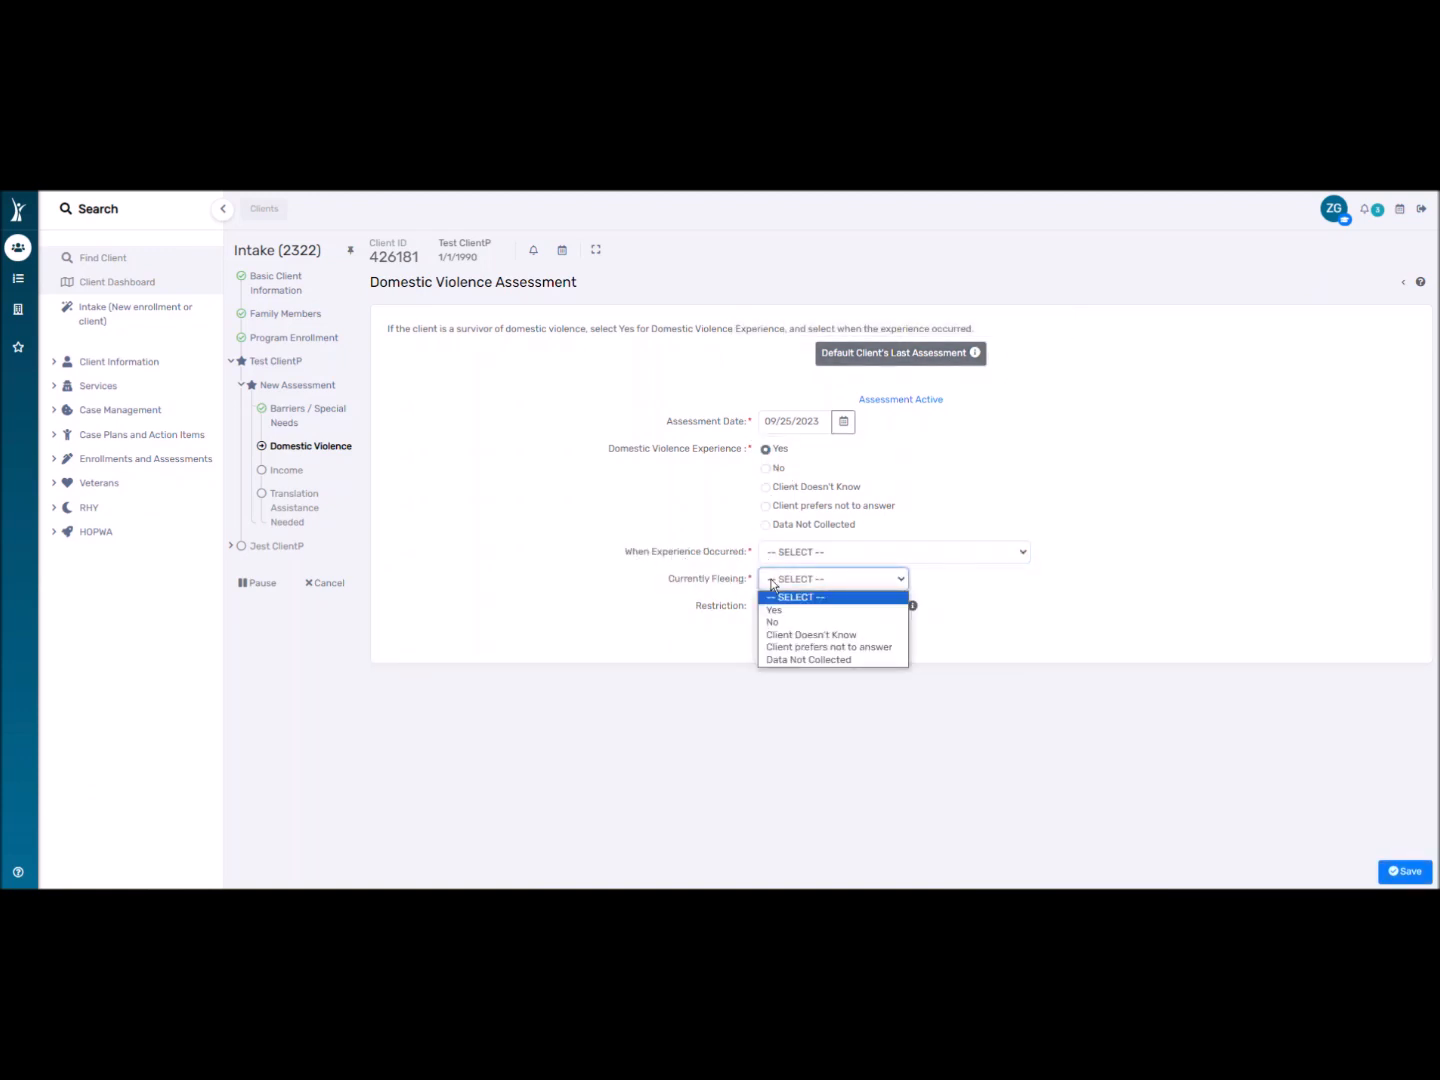
click(689, 563)
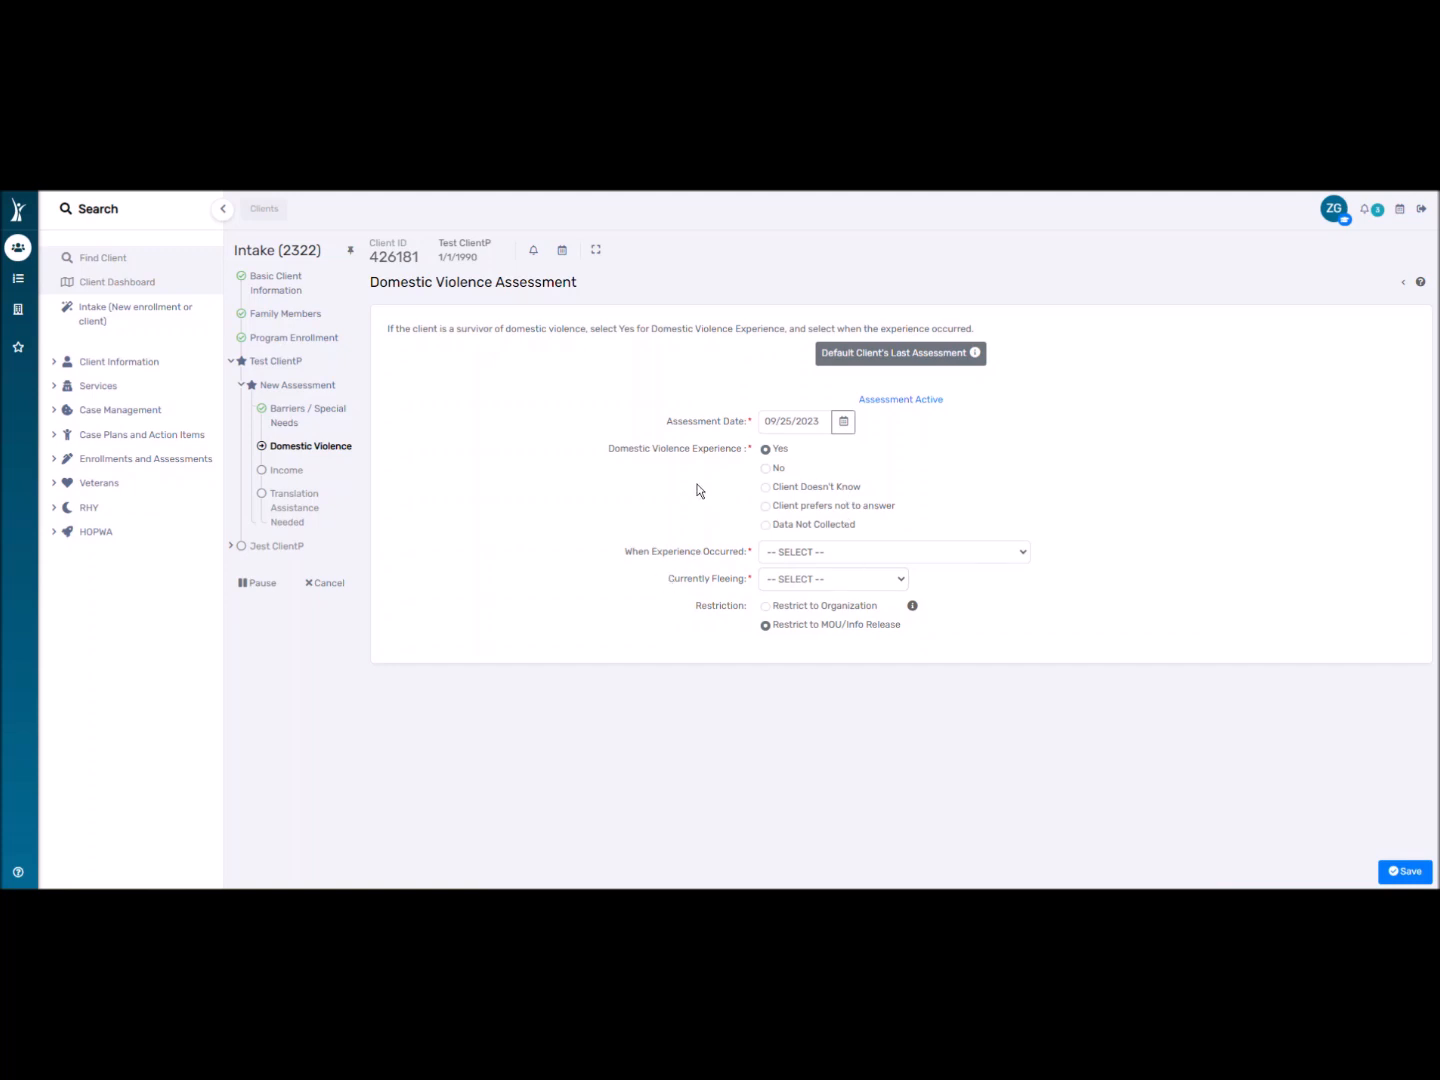
click(767, 468)
click(1404, 871)
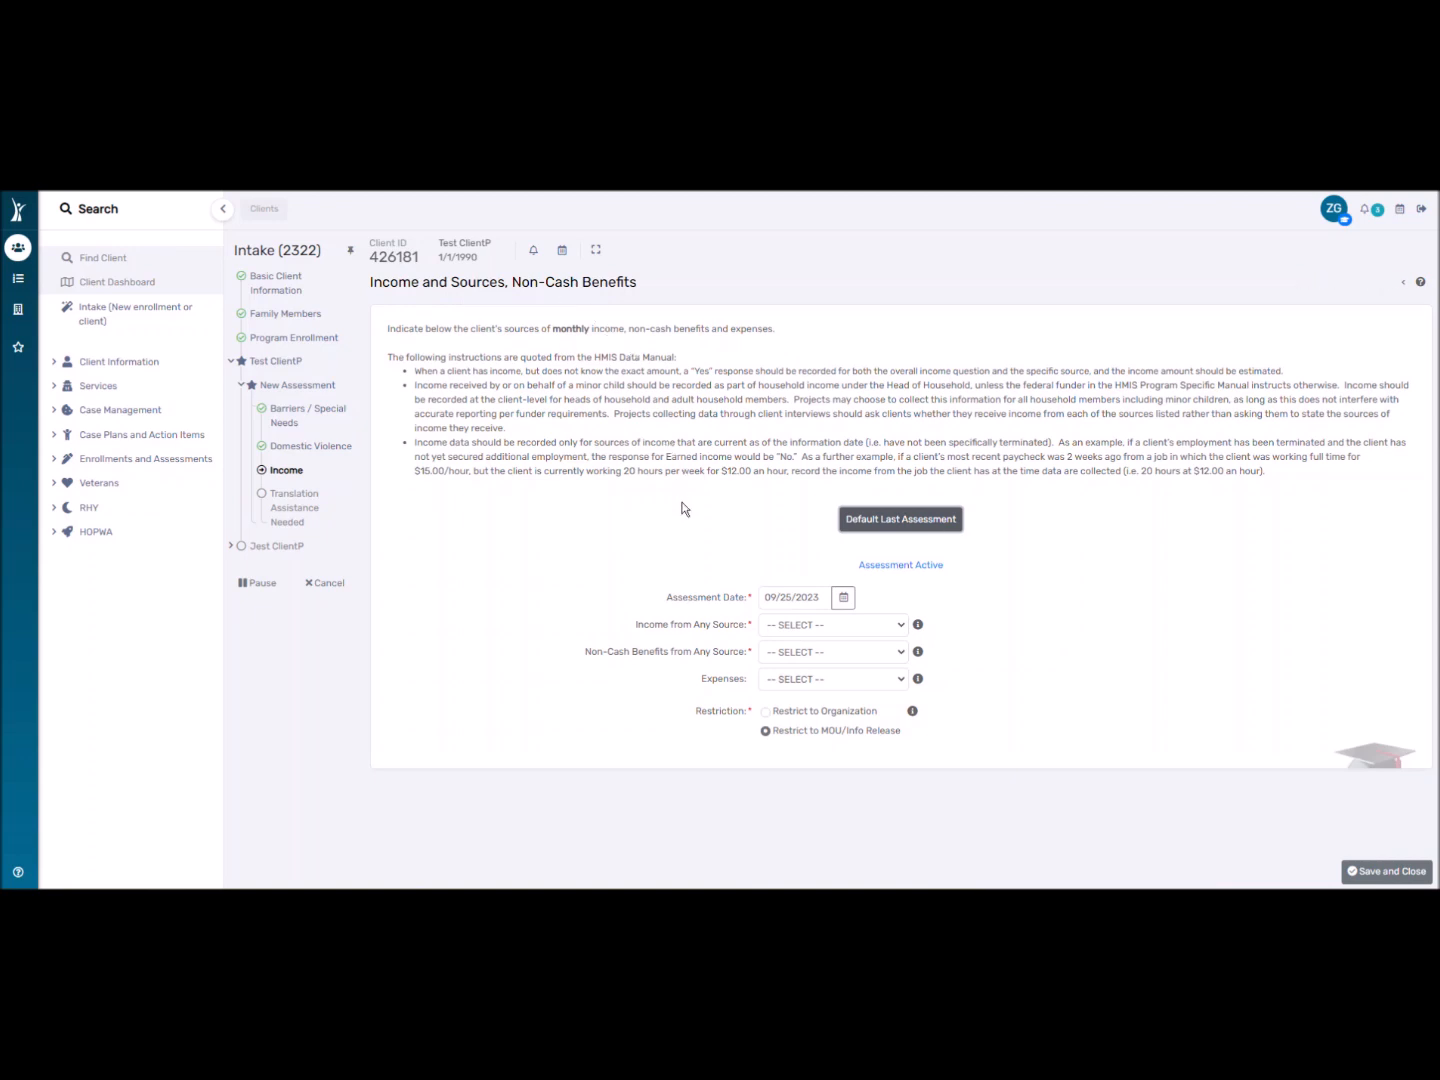
Set Income from Any Source to No after first choosing Yes.
click(783, 628)
click(781, 657)
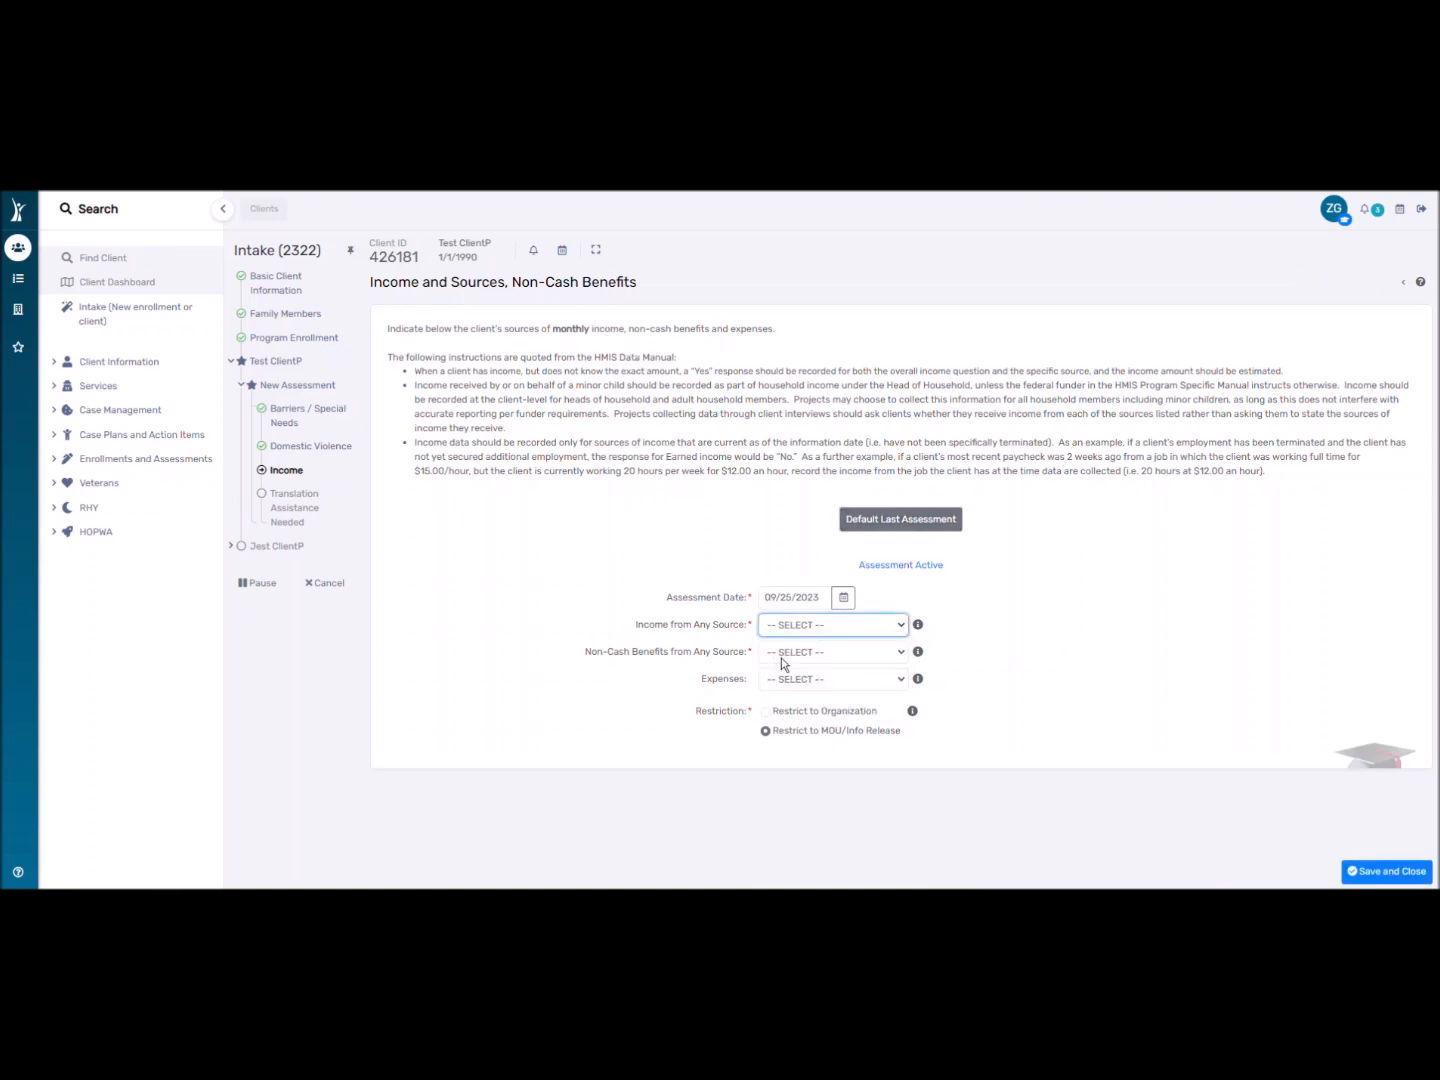
scroll(693, 646, down, 4)
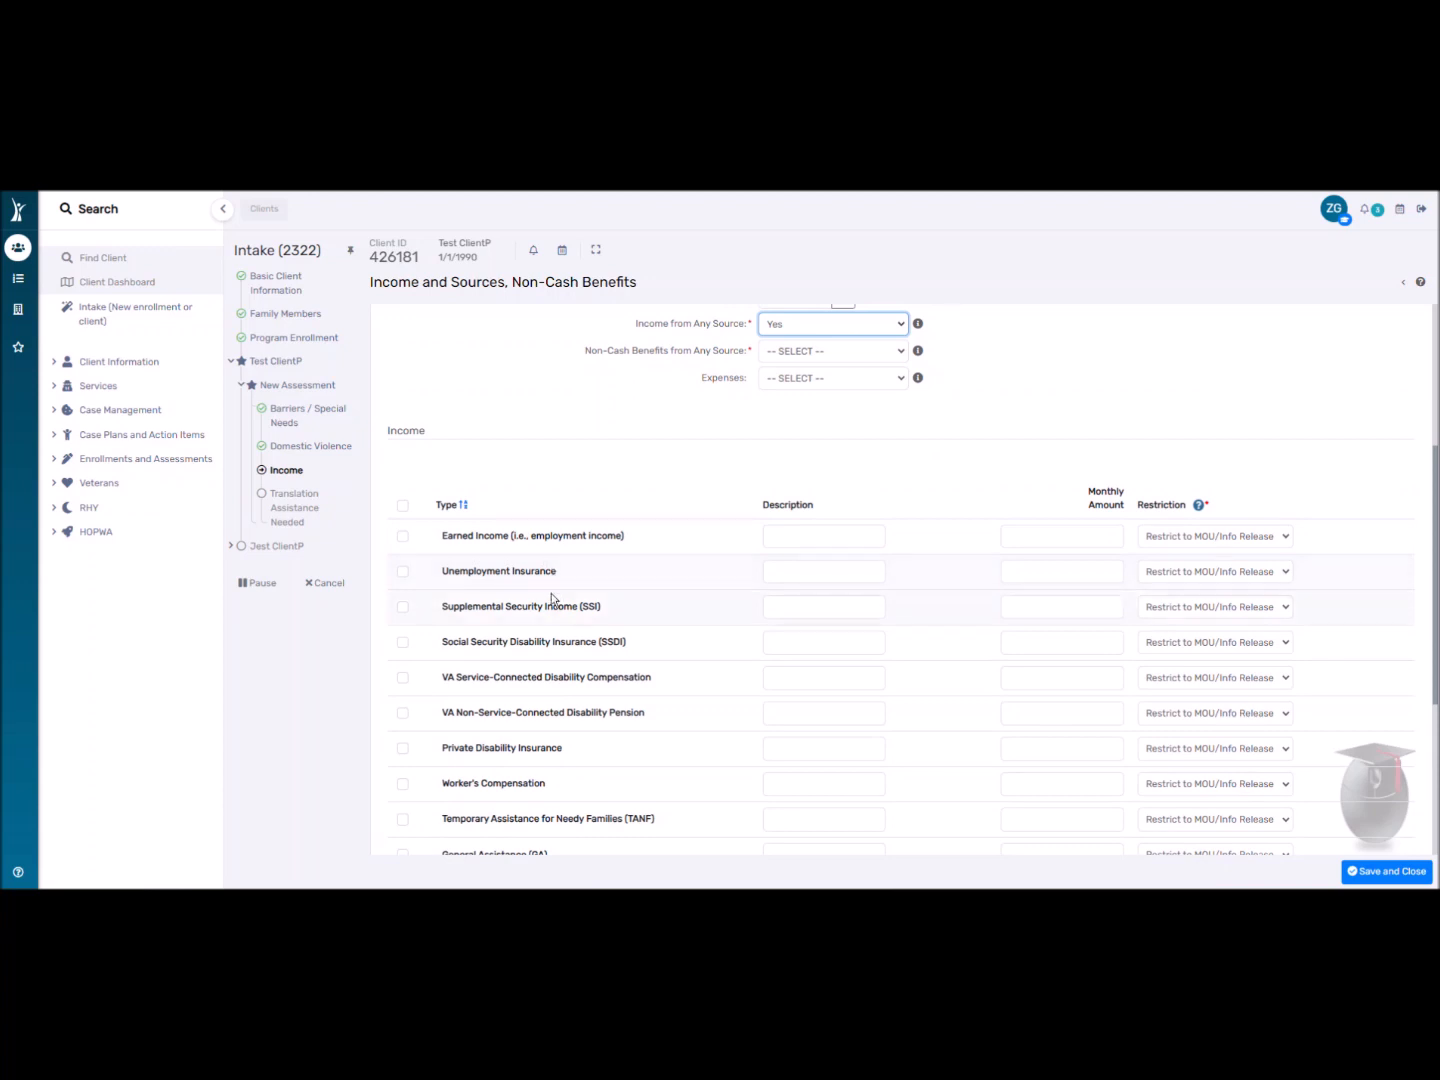
scroll(520, 560, down, 3)
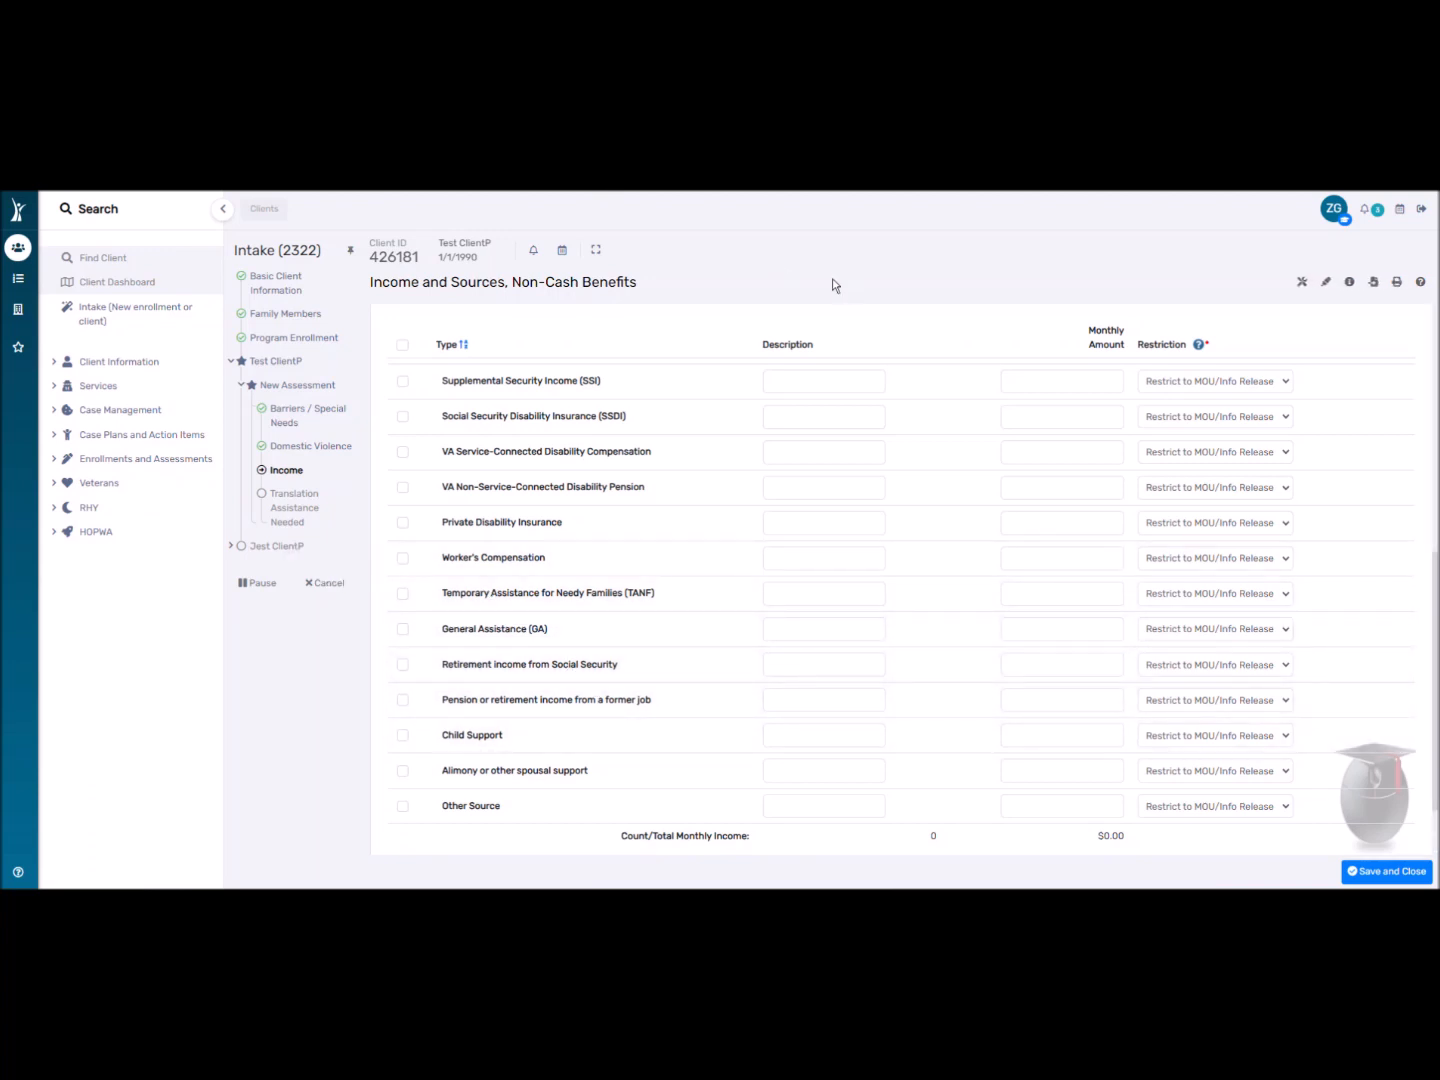
scroll(589, 585, up, 4)
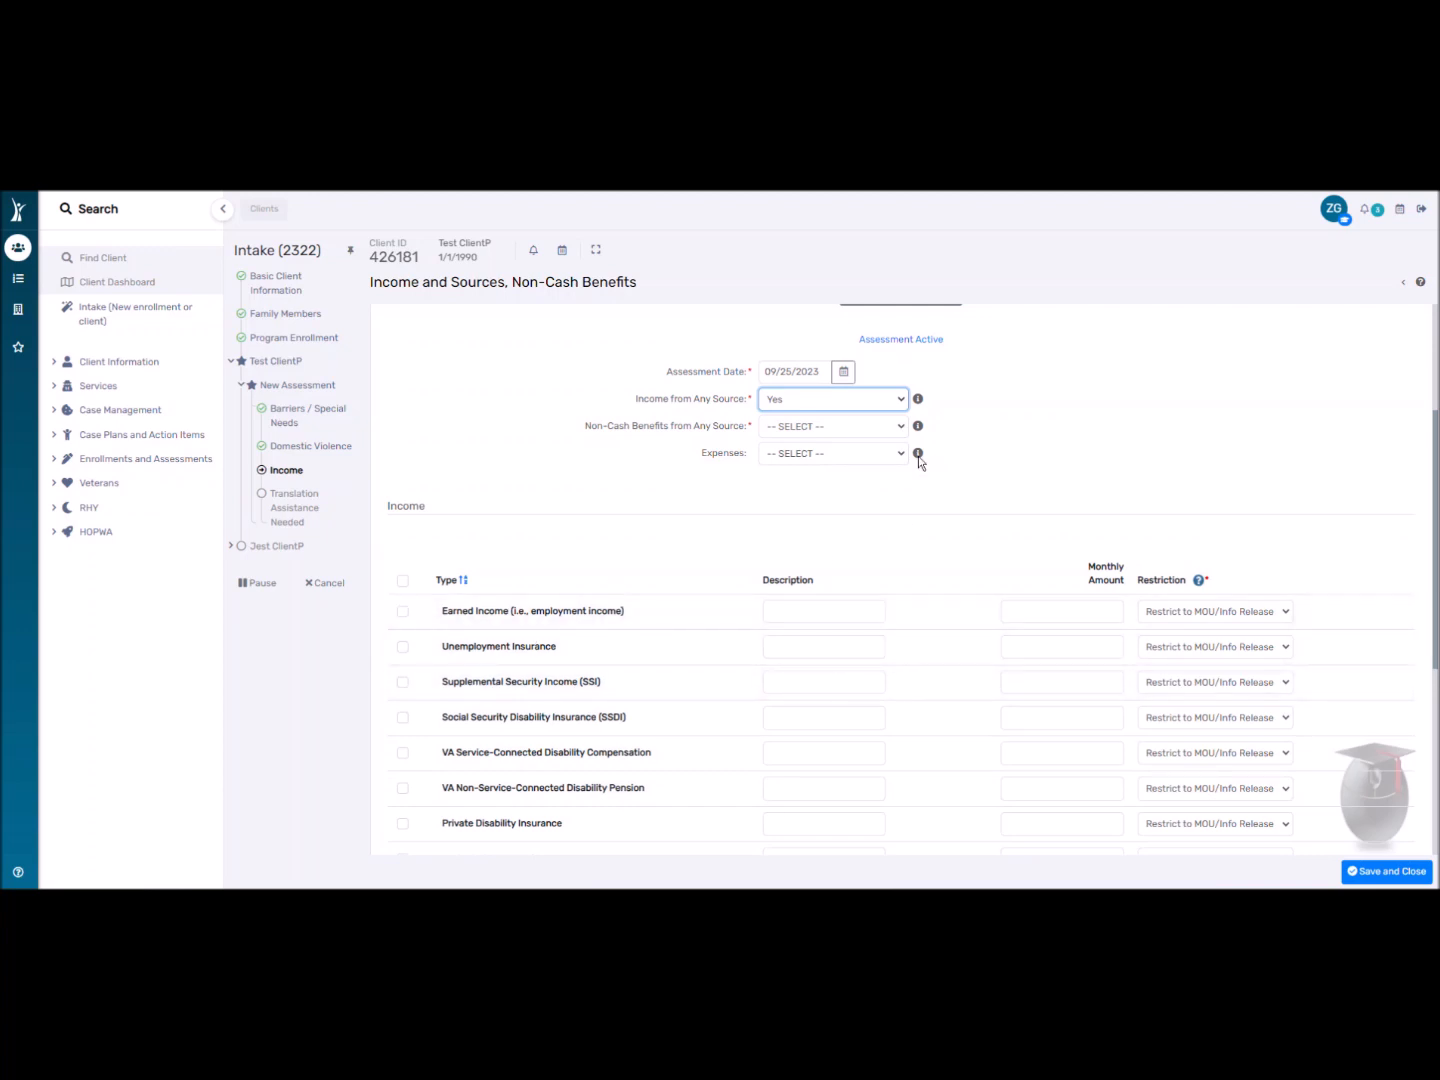
click(810, 400)
click(806, 433)
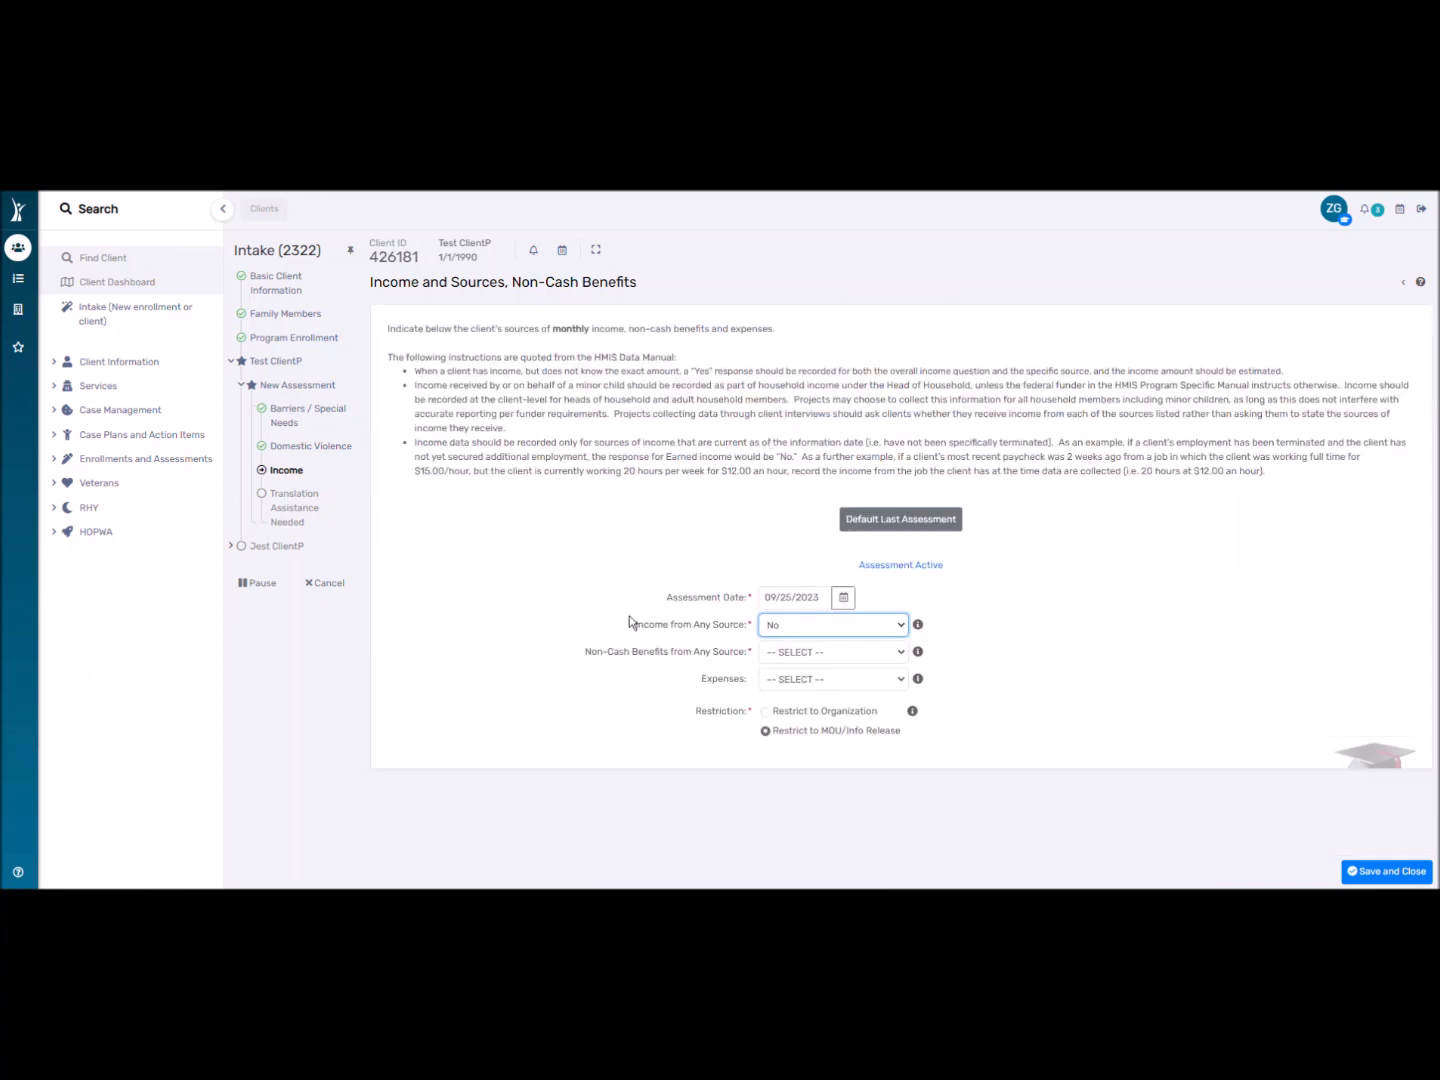
Set Non-Cash Benefits to No after toggling it to Yes.
click(788, 655)
click(792, 695)
click(799, 656)
click(801, 693)
click(800, 651)
click(799, 692)
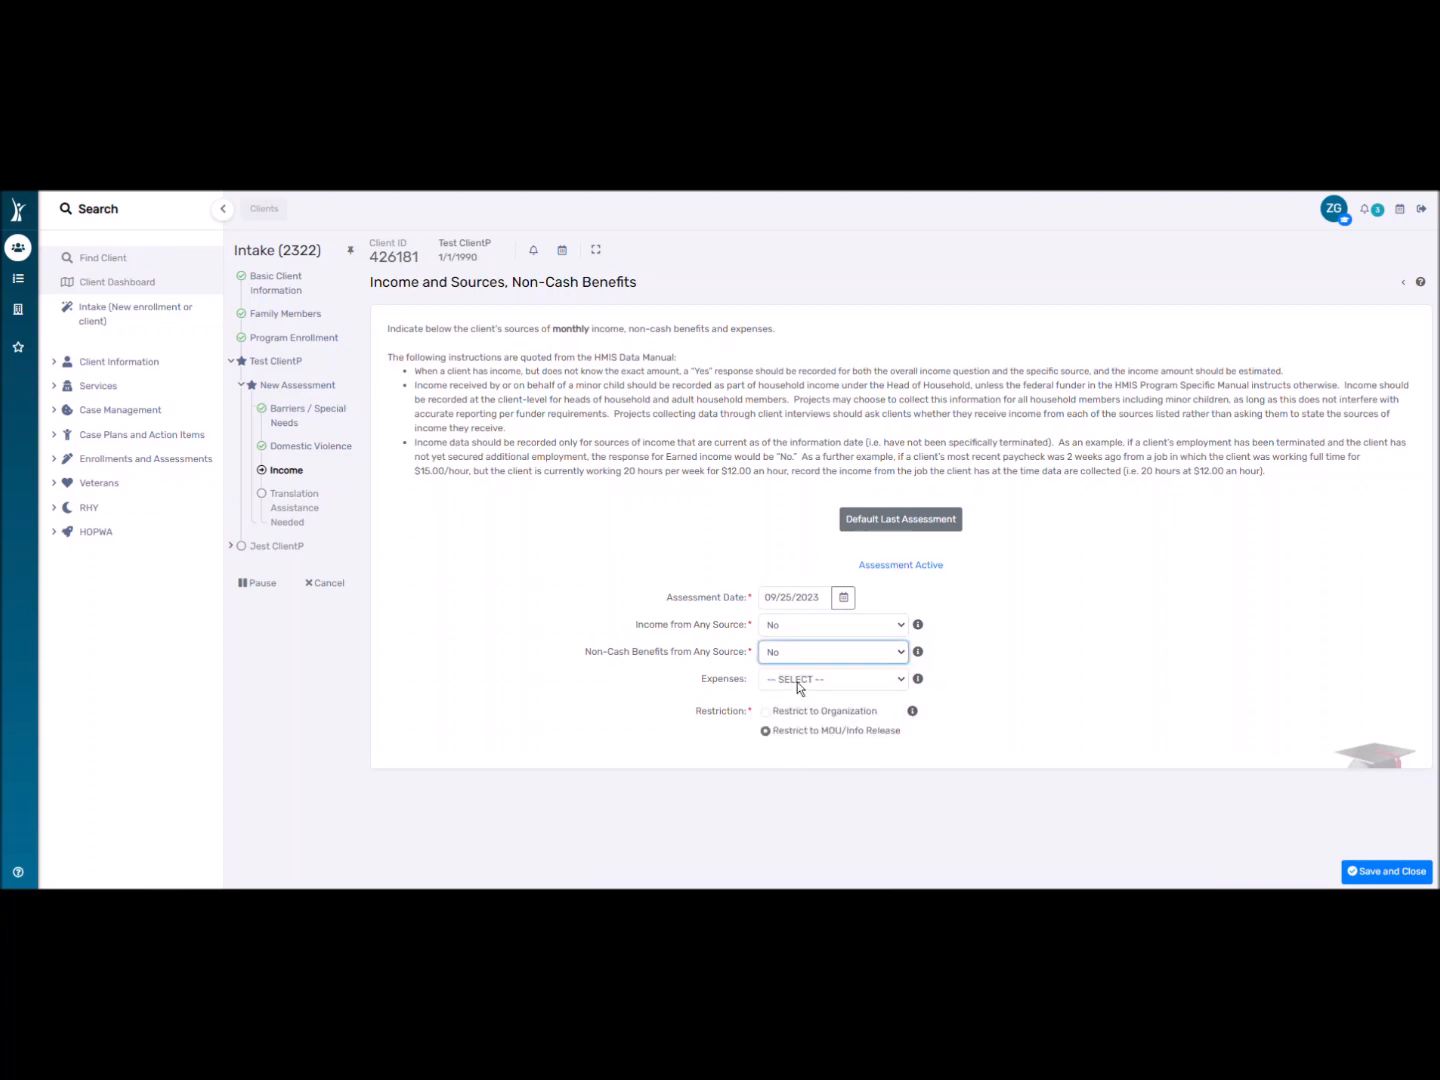
scroll(796, 686, down, 3)
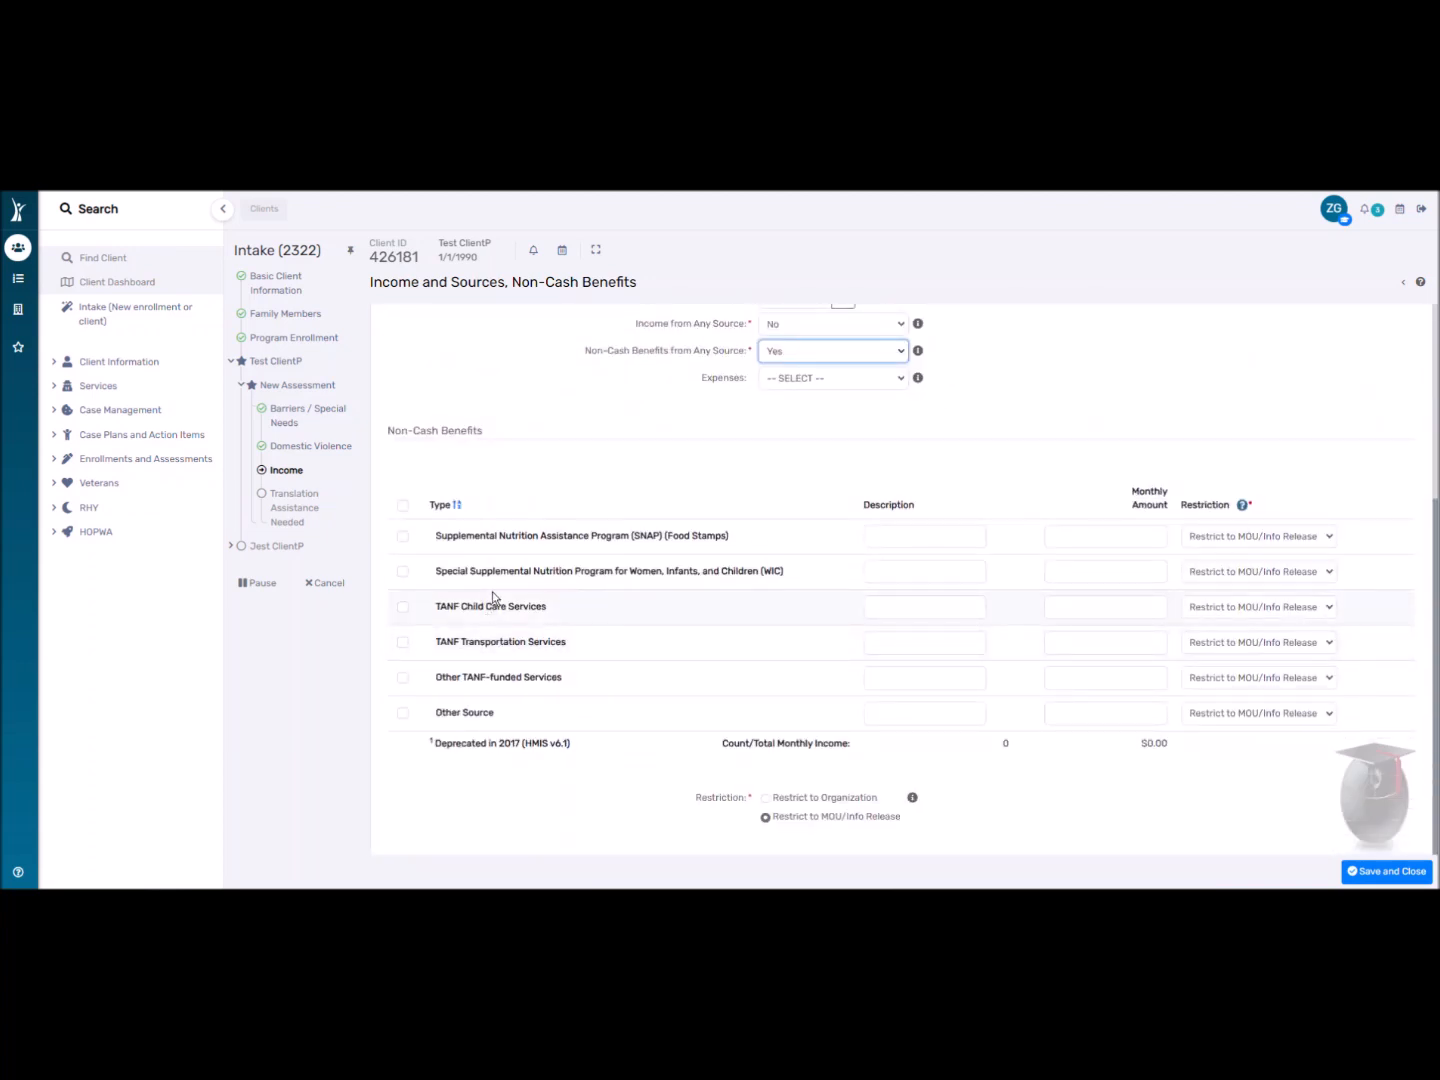
scroll(620, 607, up, 1)
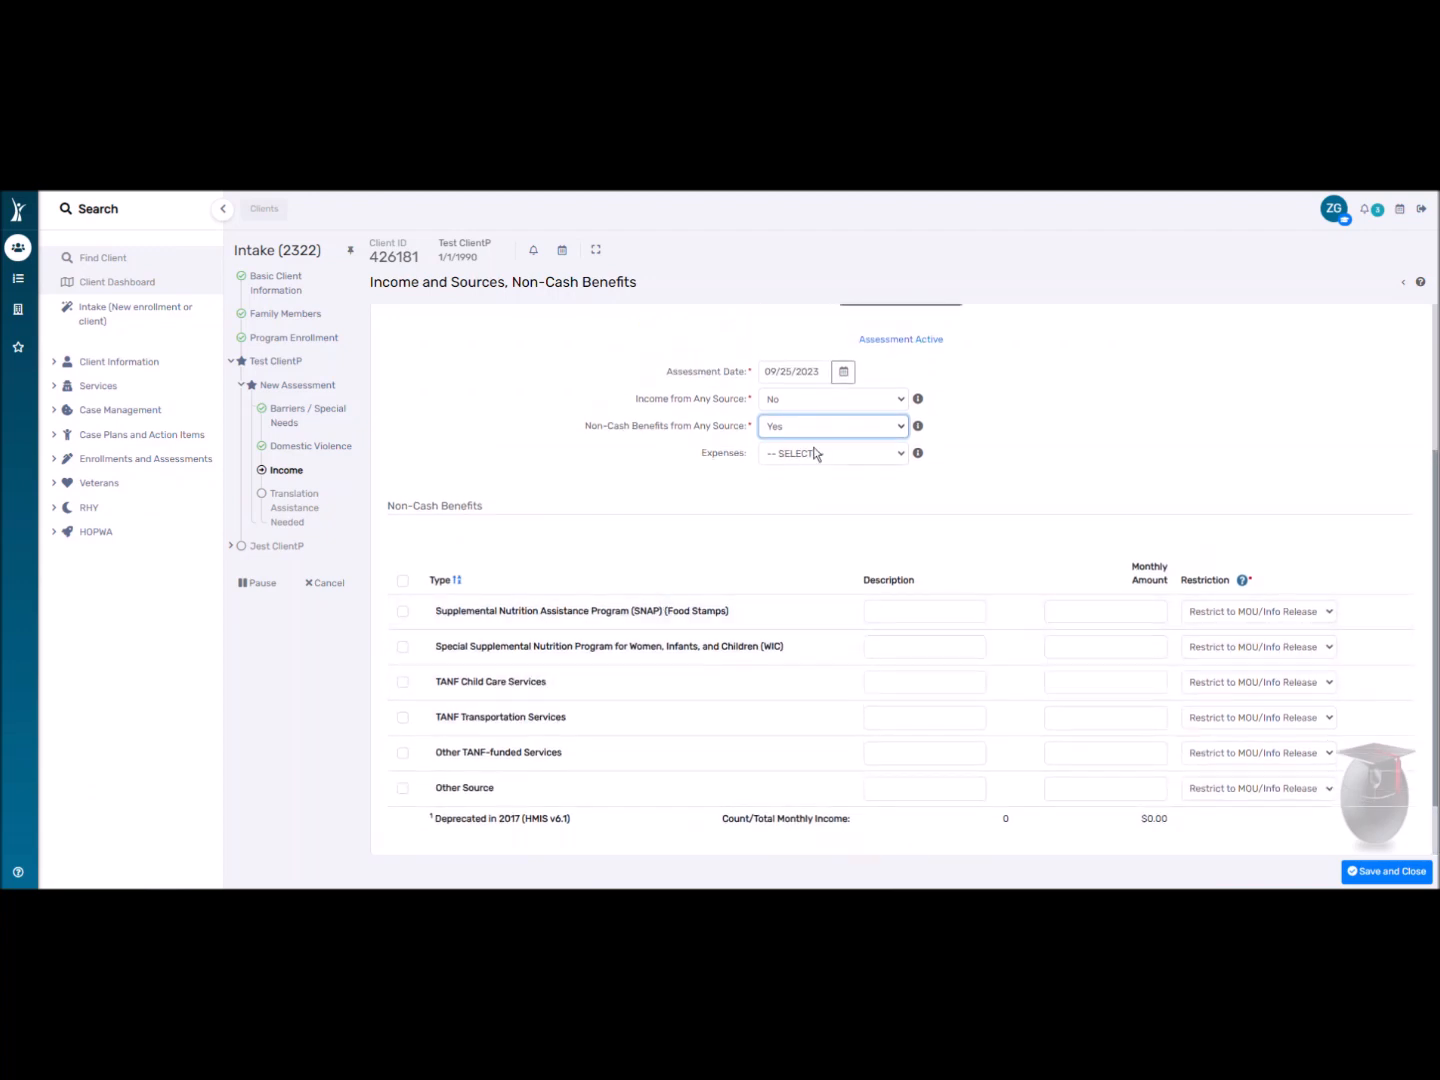
click(804, 428)
click(793, 470)
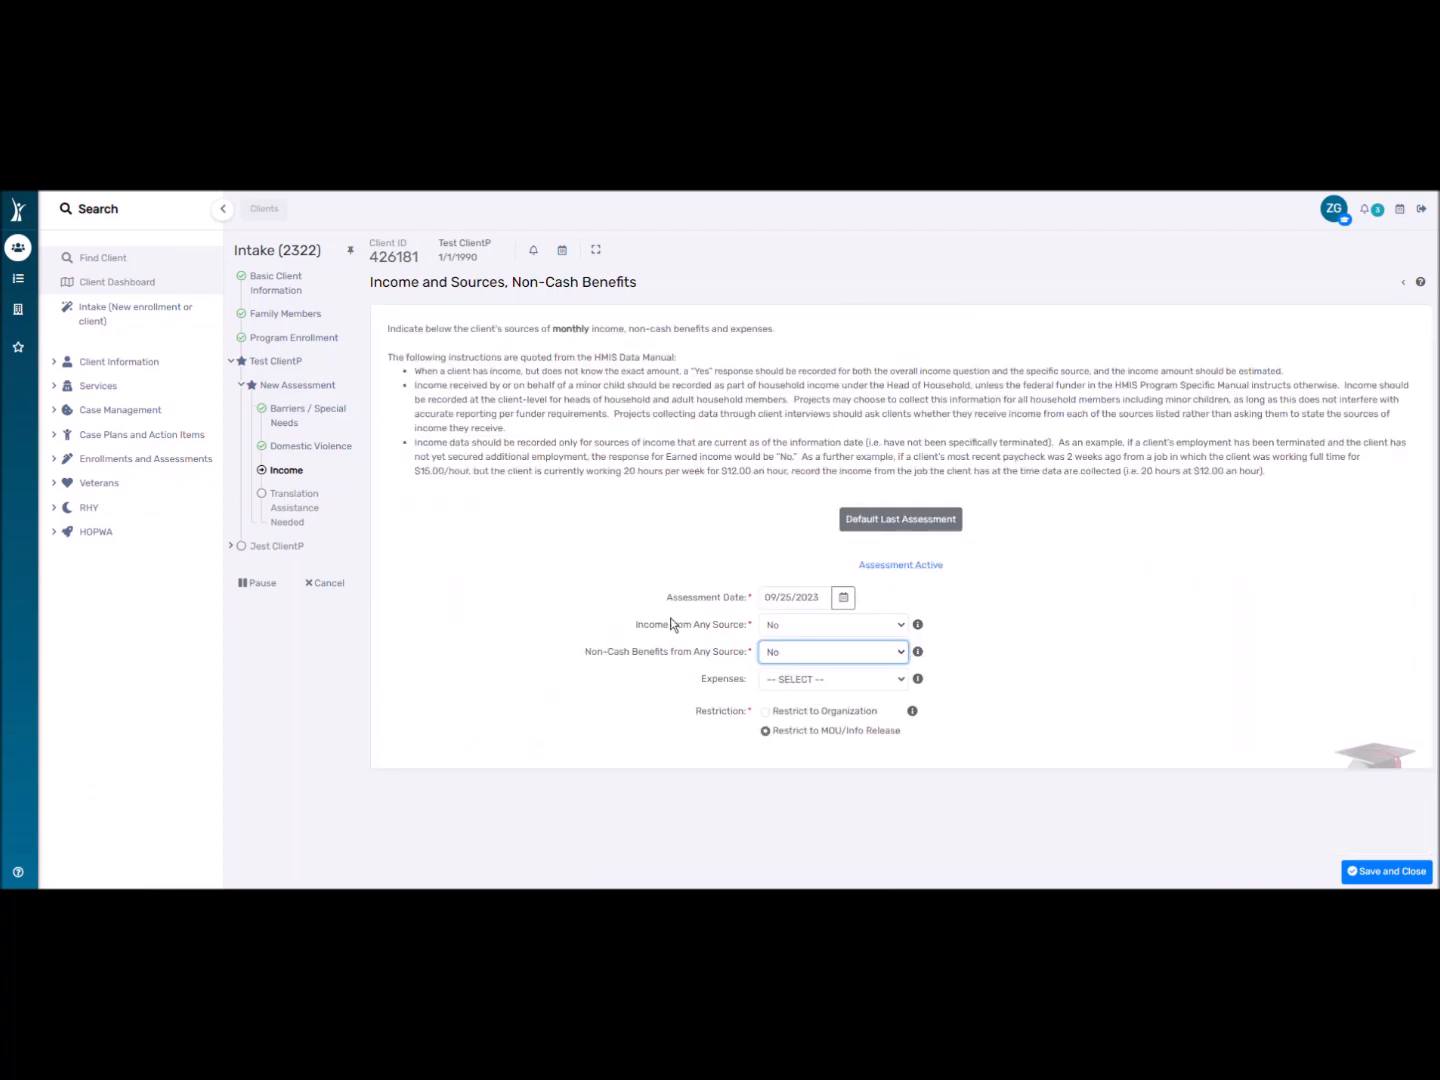
Toggle Expenses to Yes, then withdraw that answer.
click(802, 682)
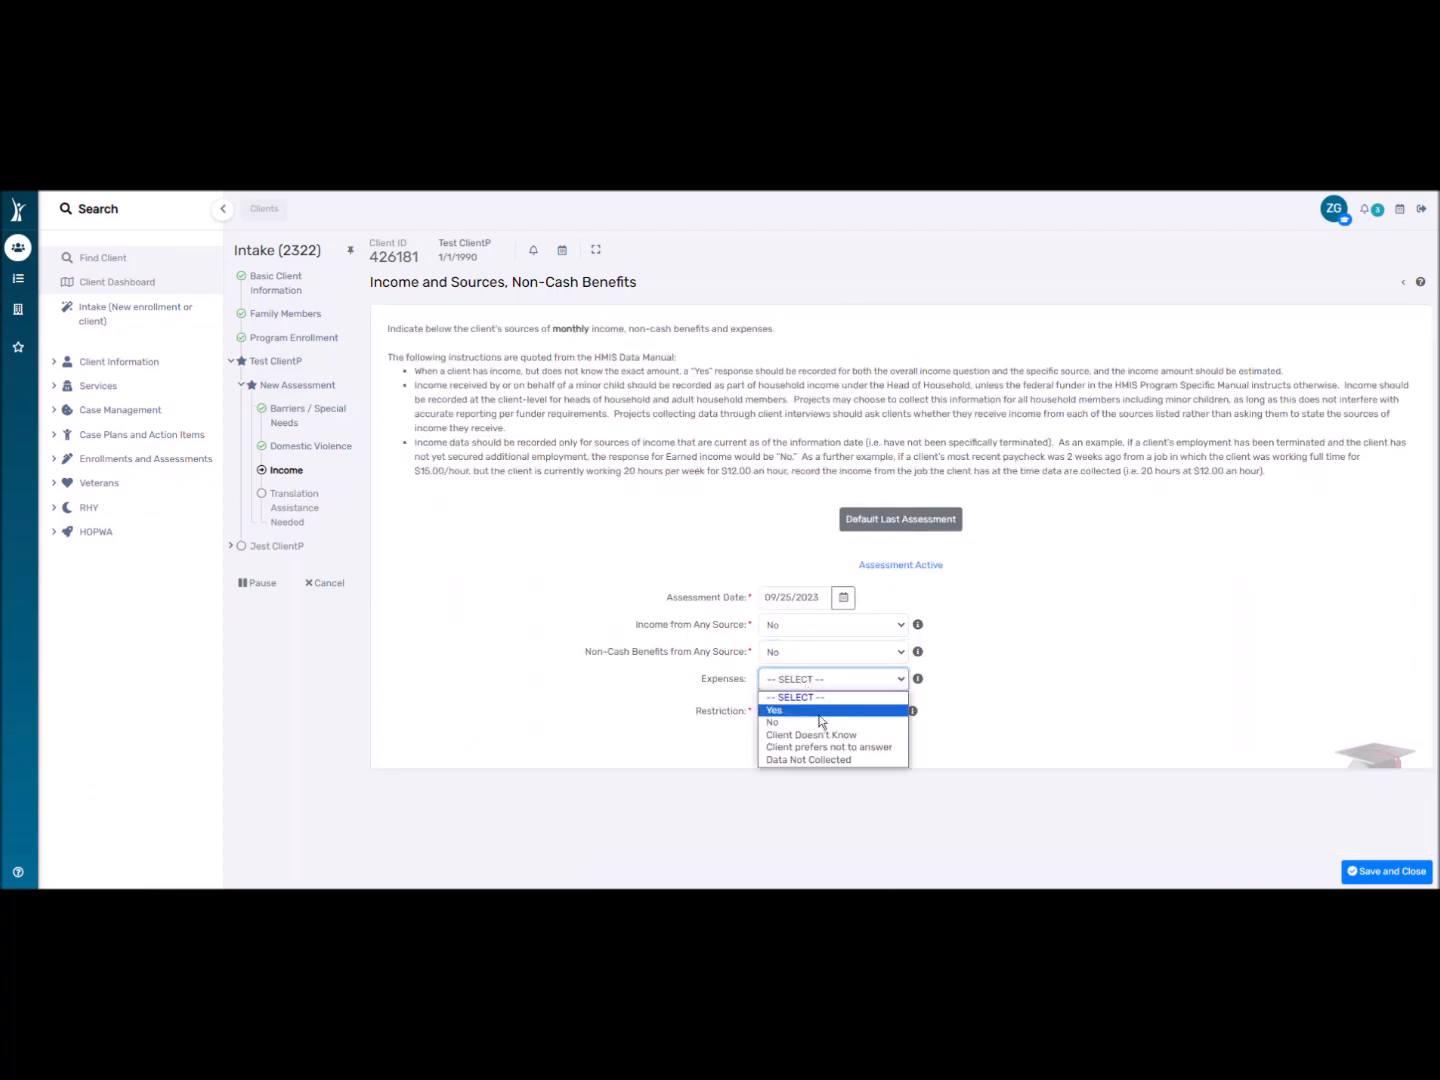
click(820, 711)
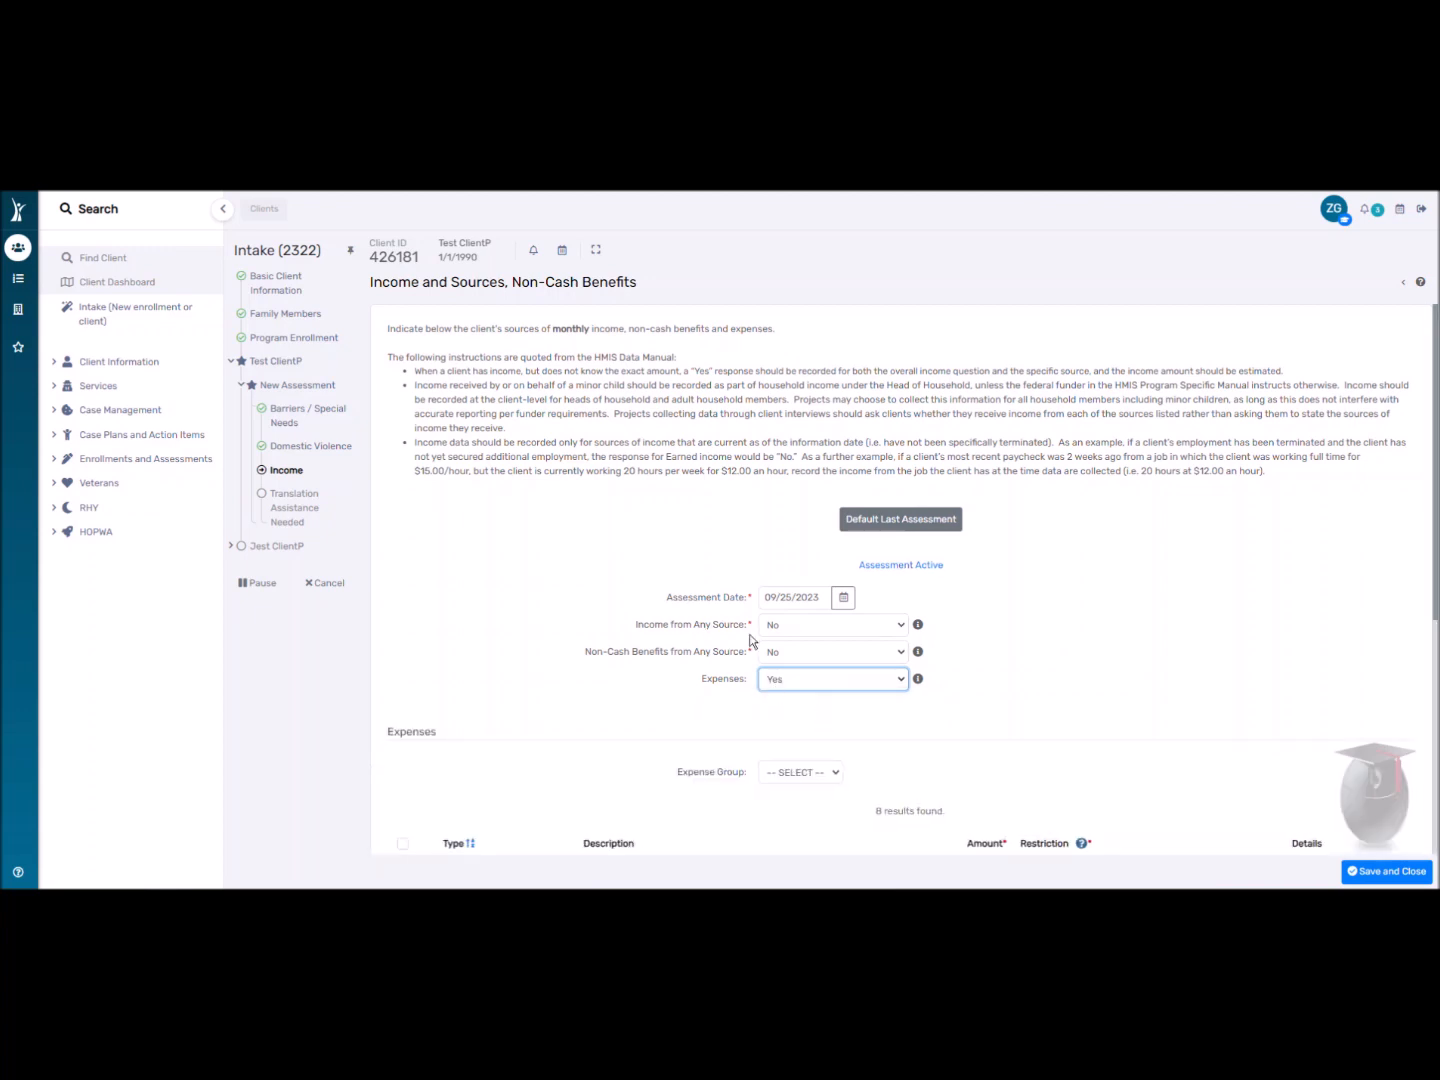
scroll(734, 691, down, 4)
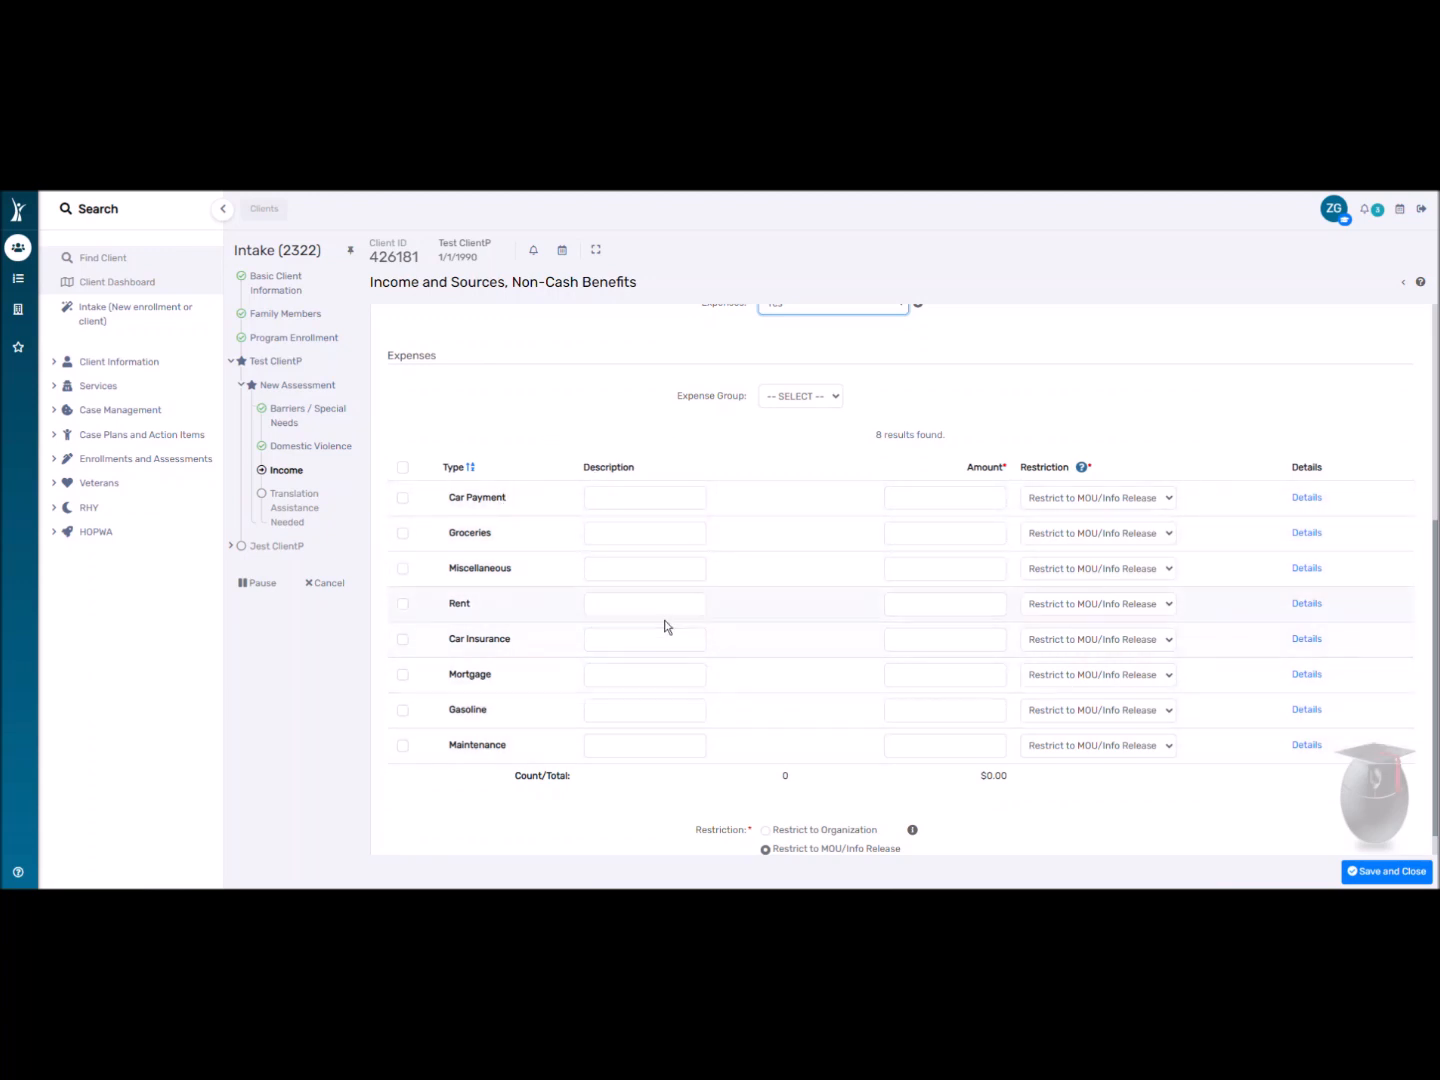
scroll(805, 645, up, 4)
click(812, 600)
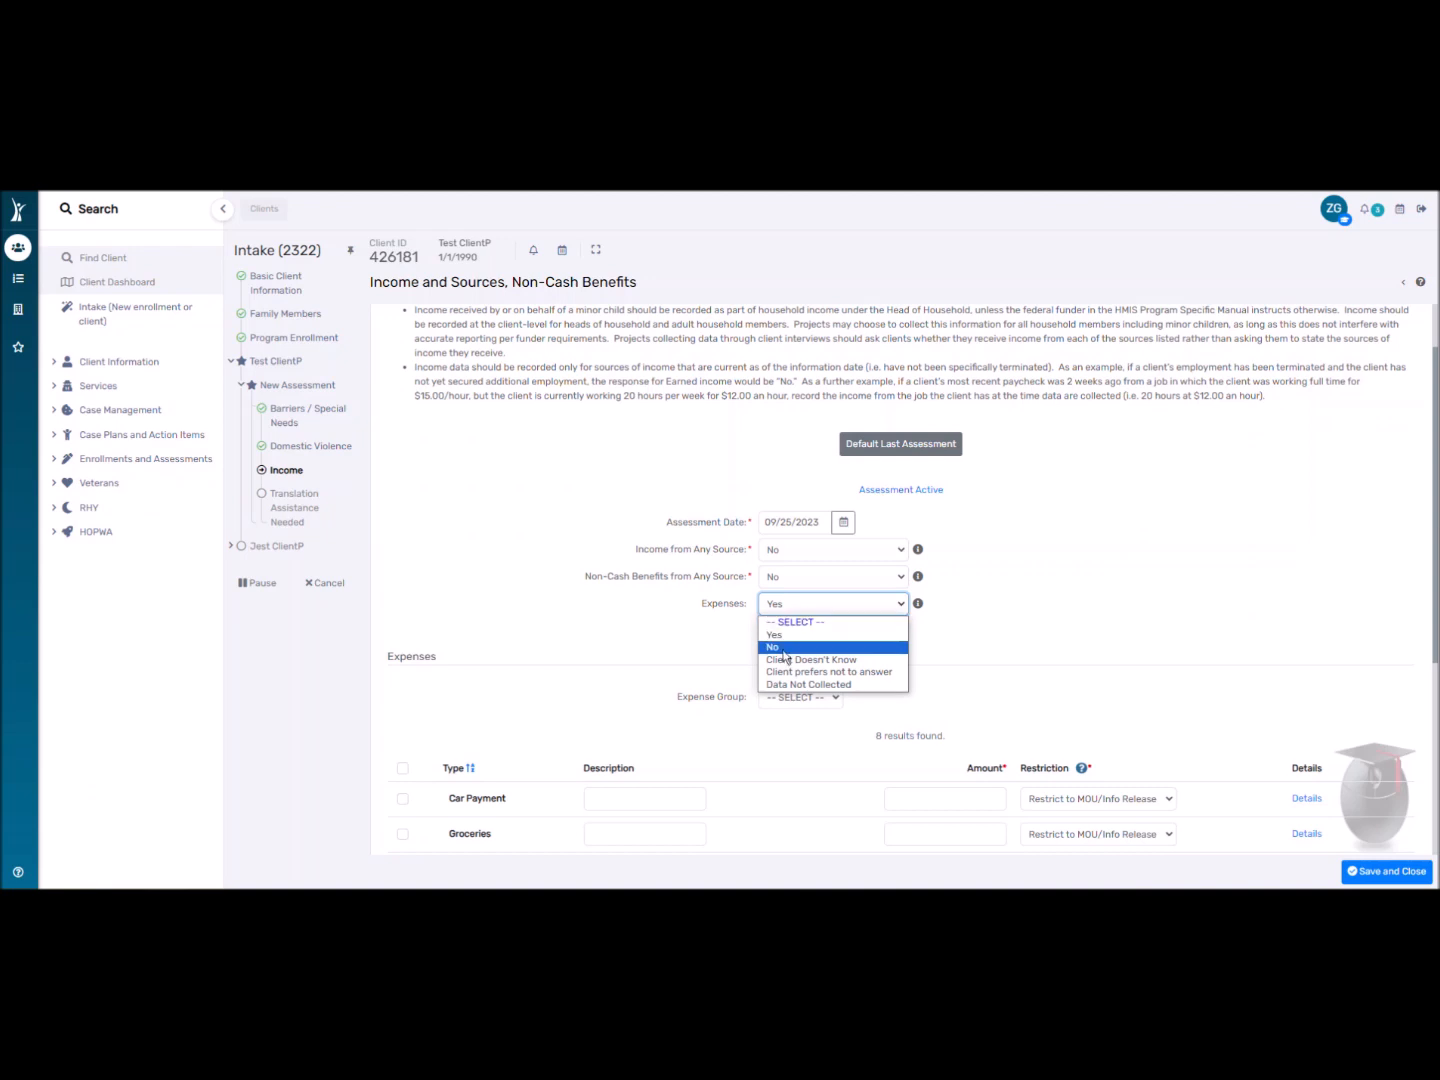
click(789, 622)
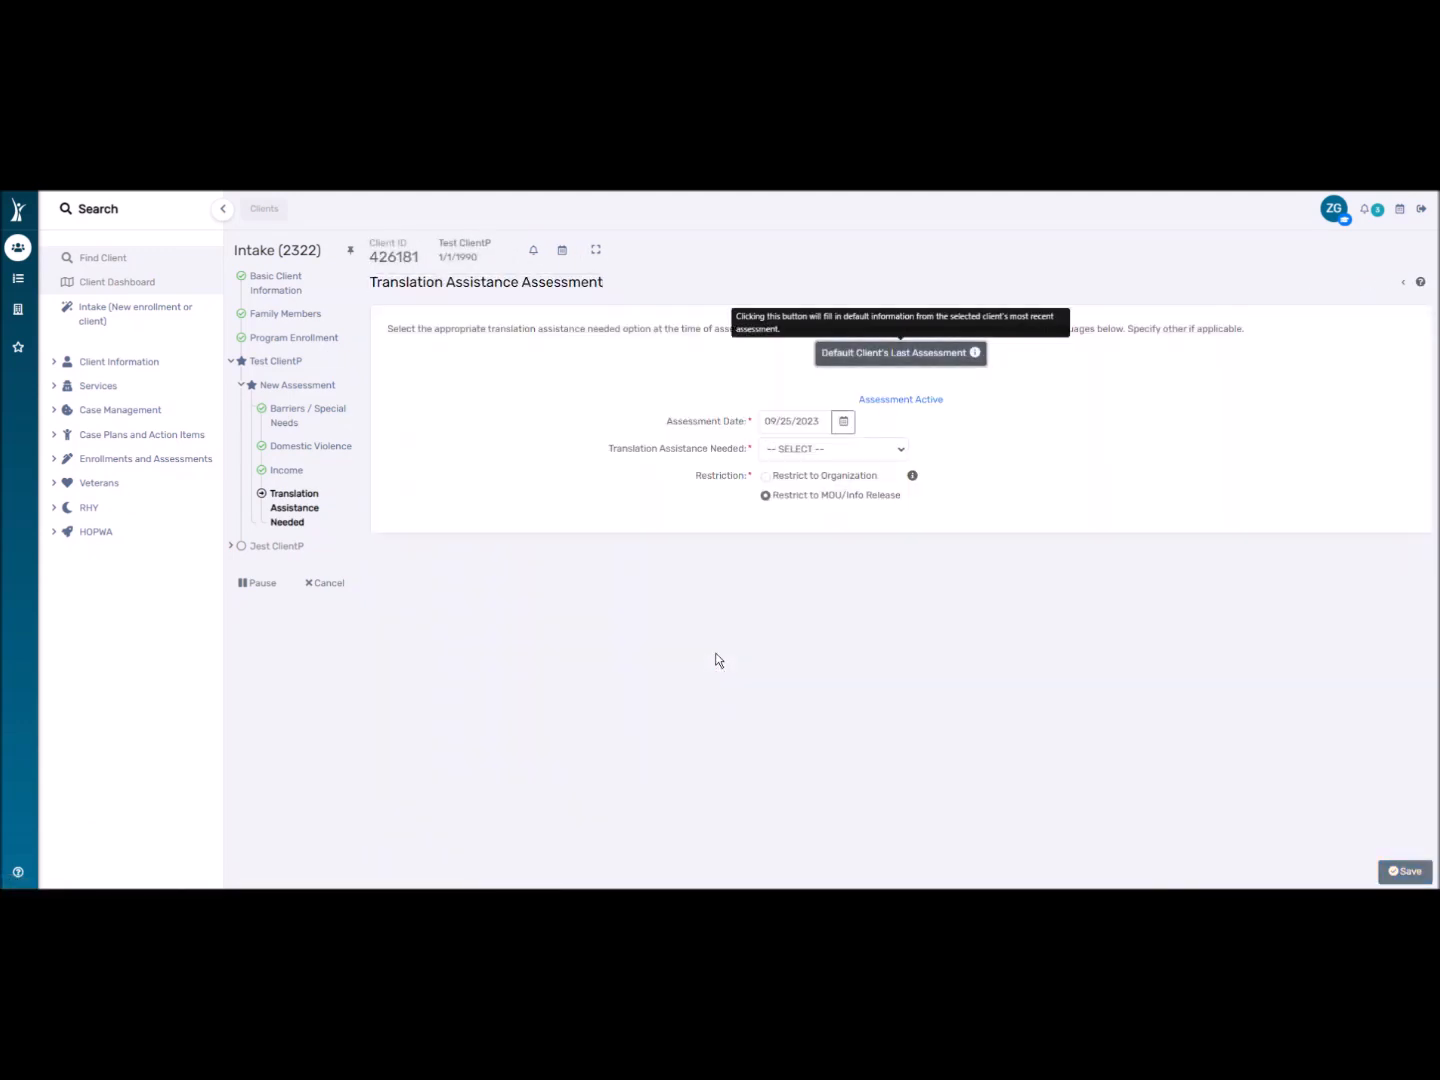
Try Translation Assistance Needed Yes with Different Preferred Language.
click(784, 455)
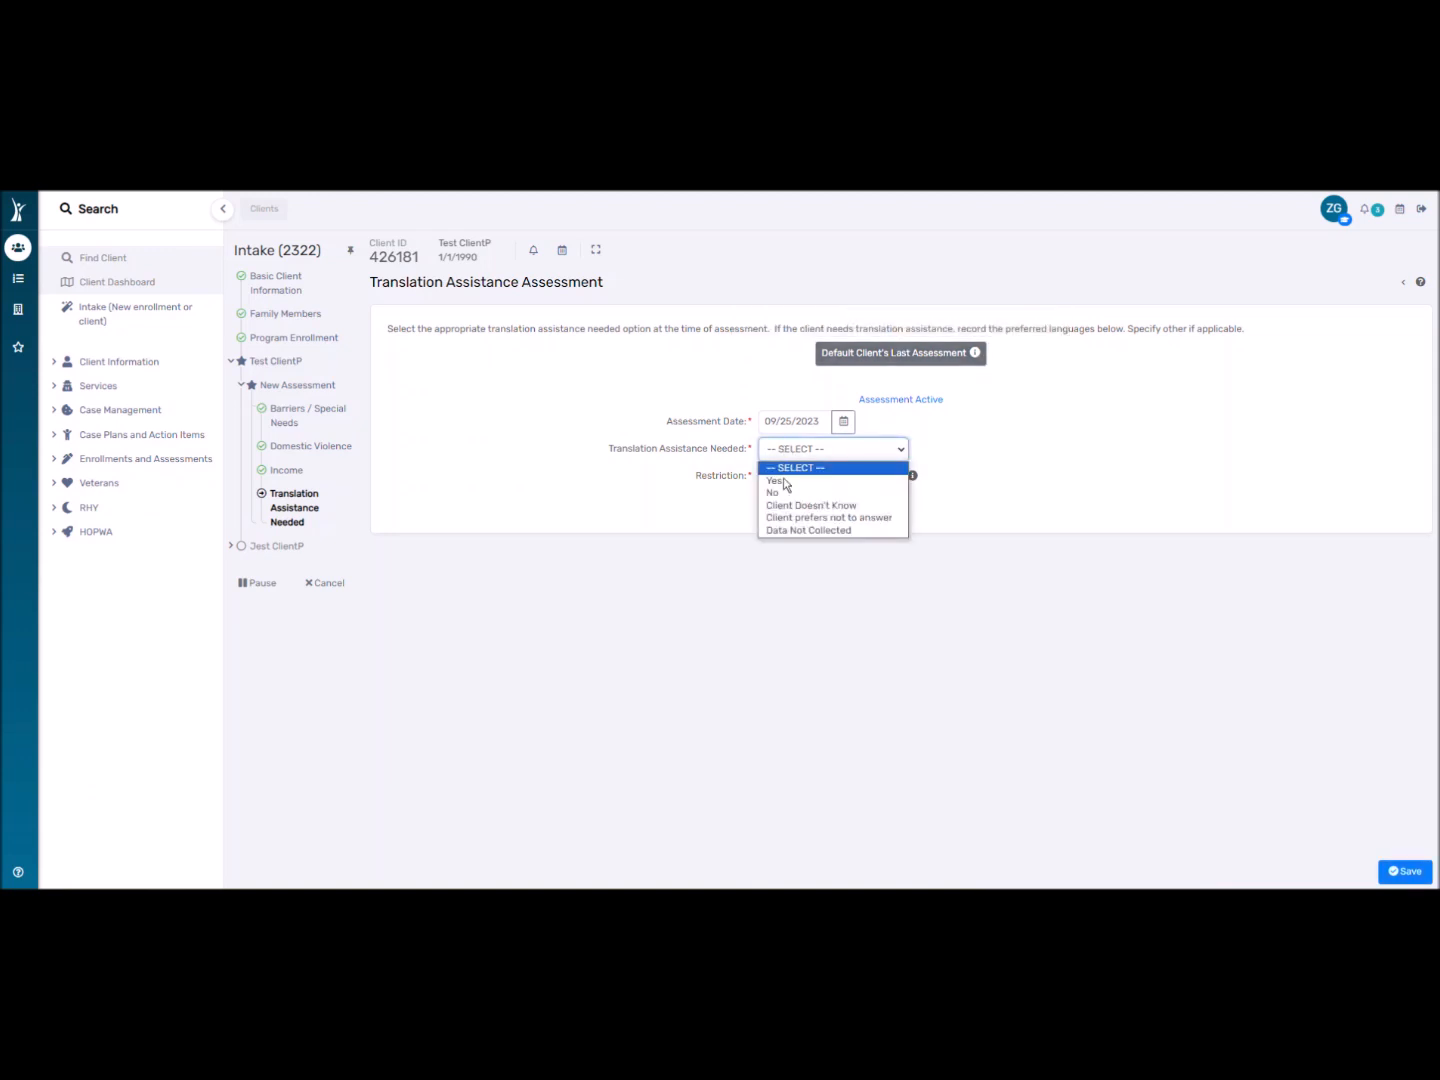
click(785, 480)
click(785, 480)
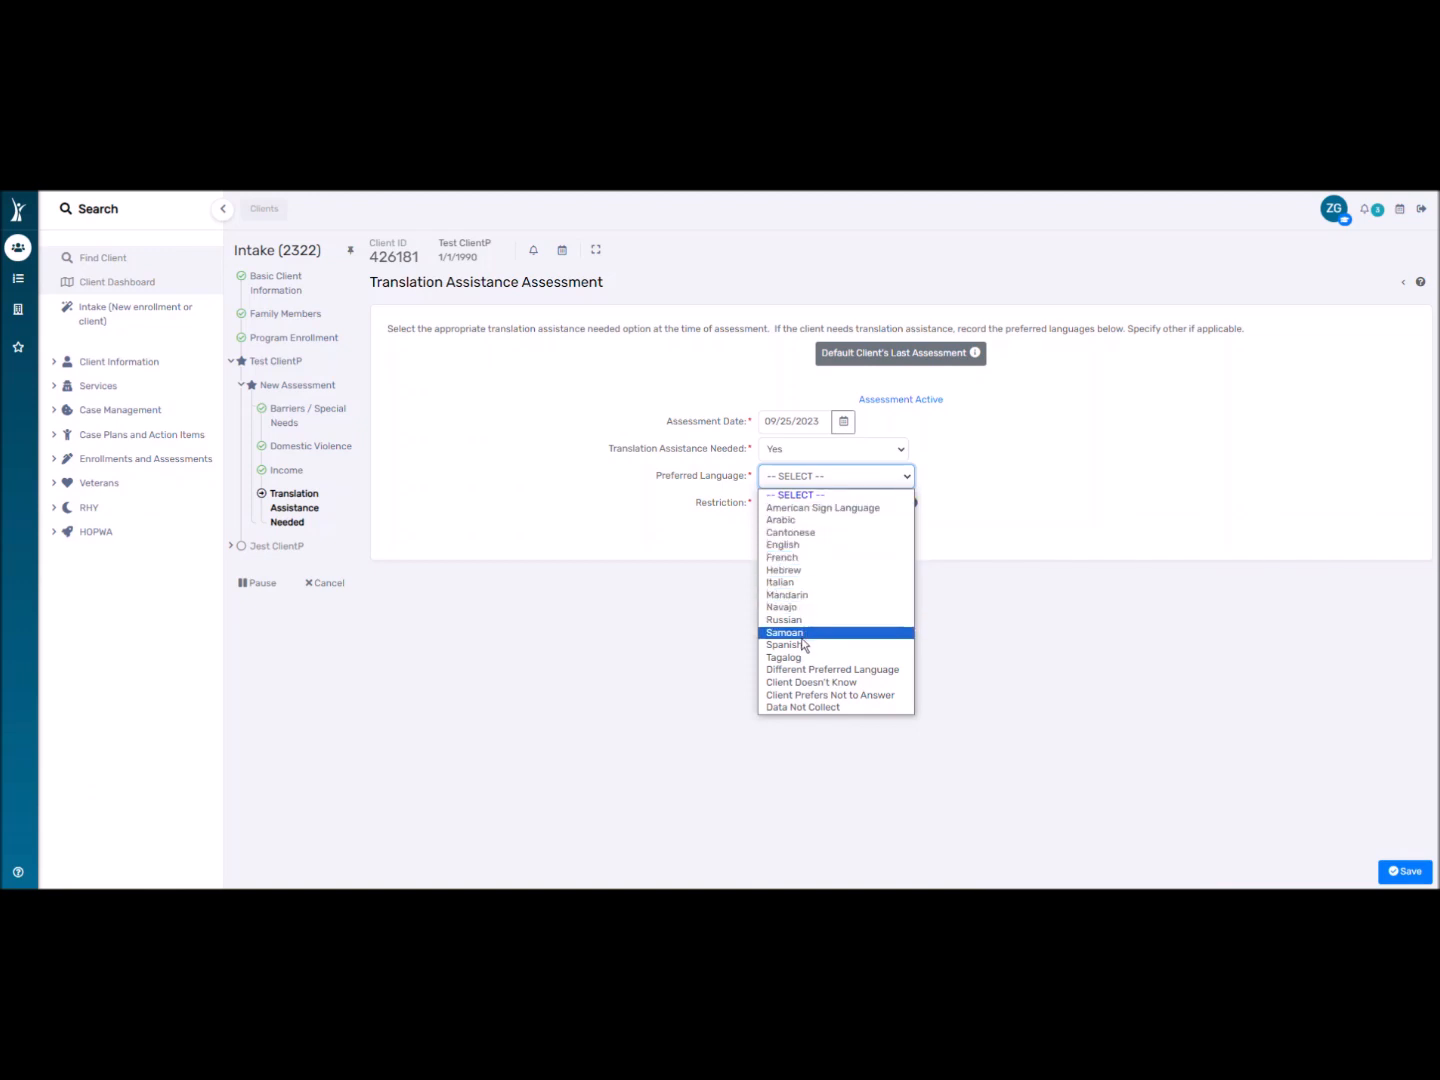
click(836, 678)
click(786, 505)
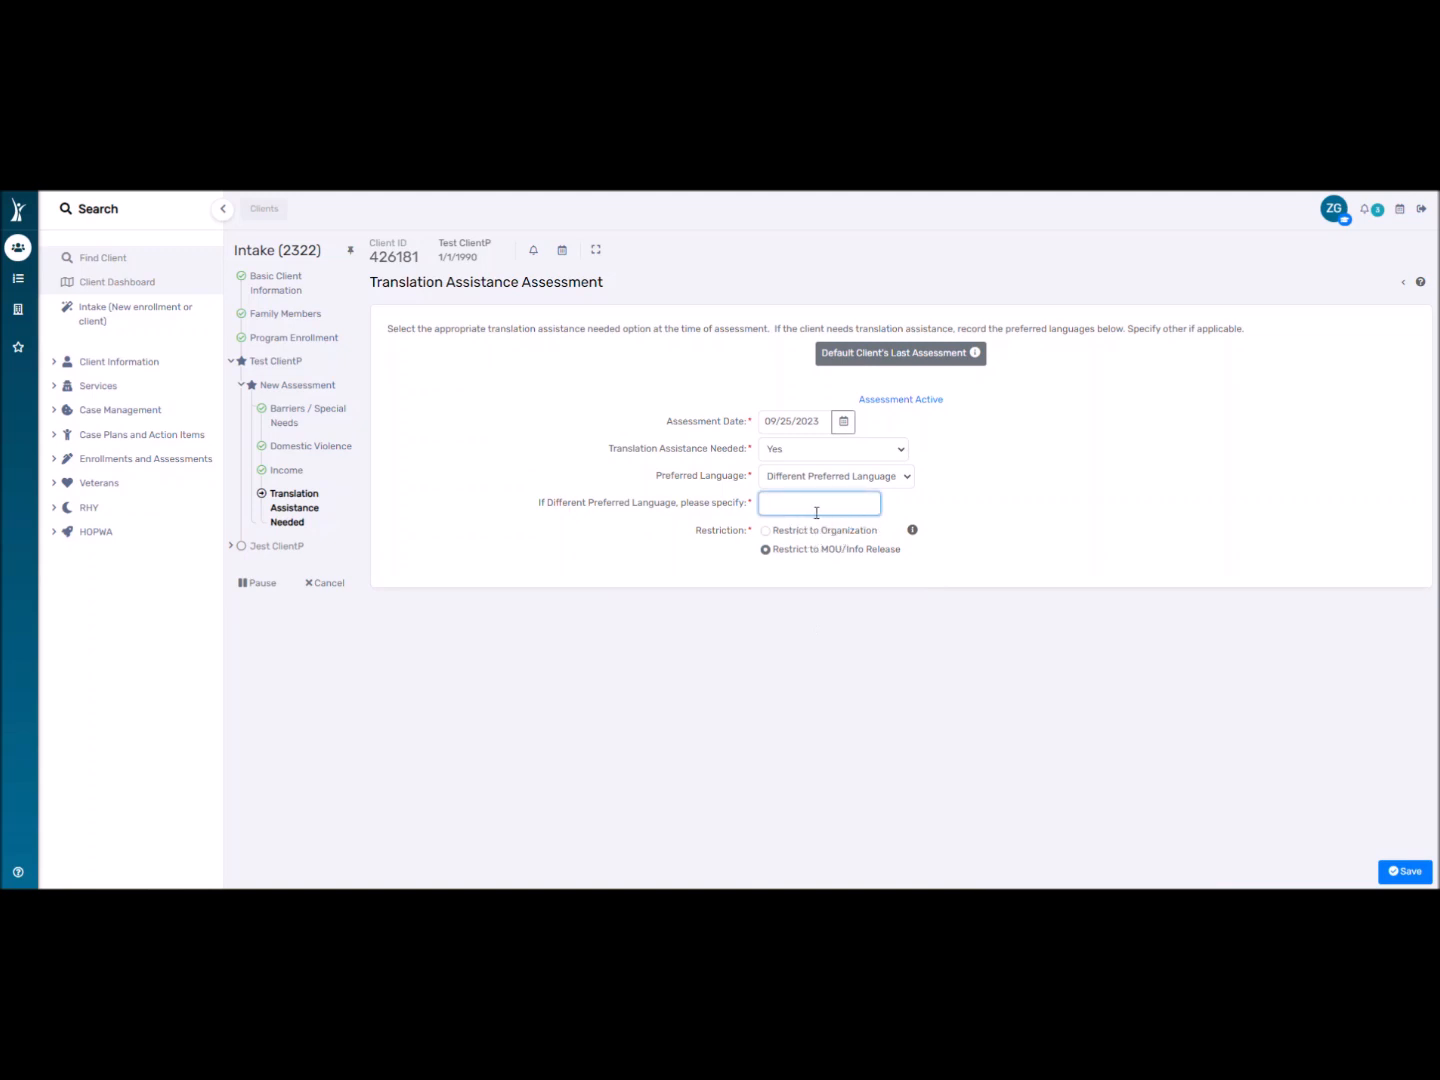
click(770, 477)
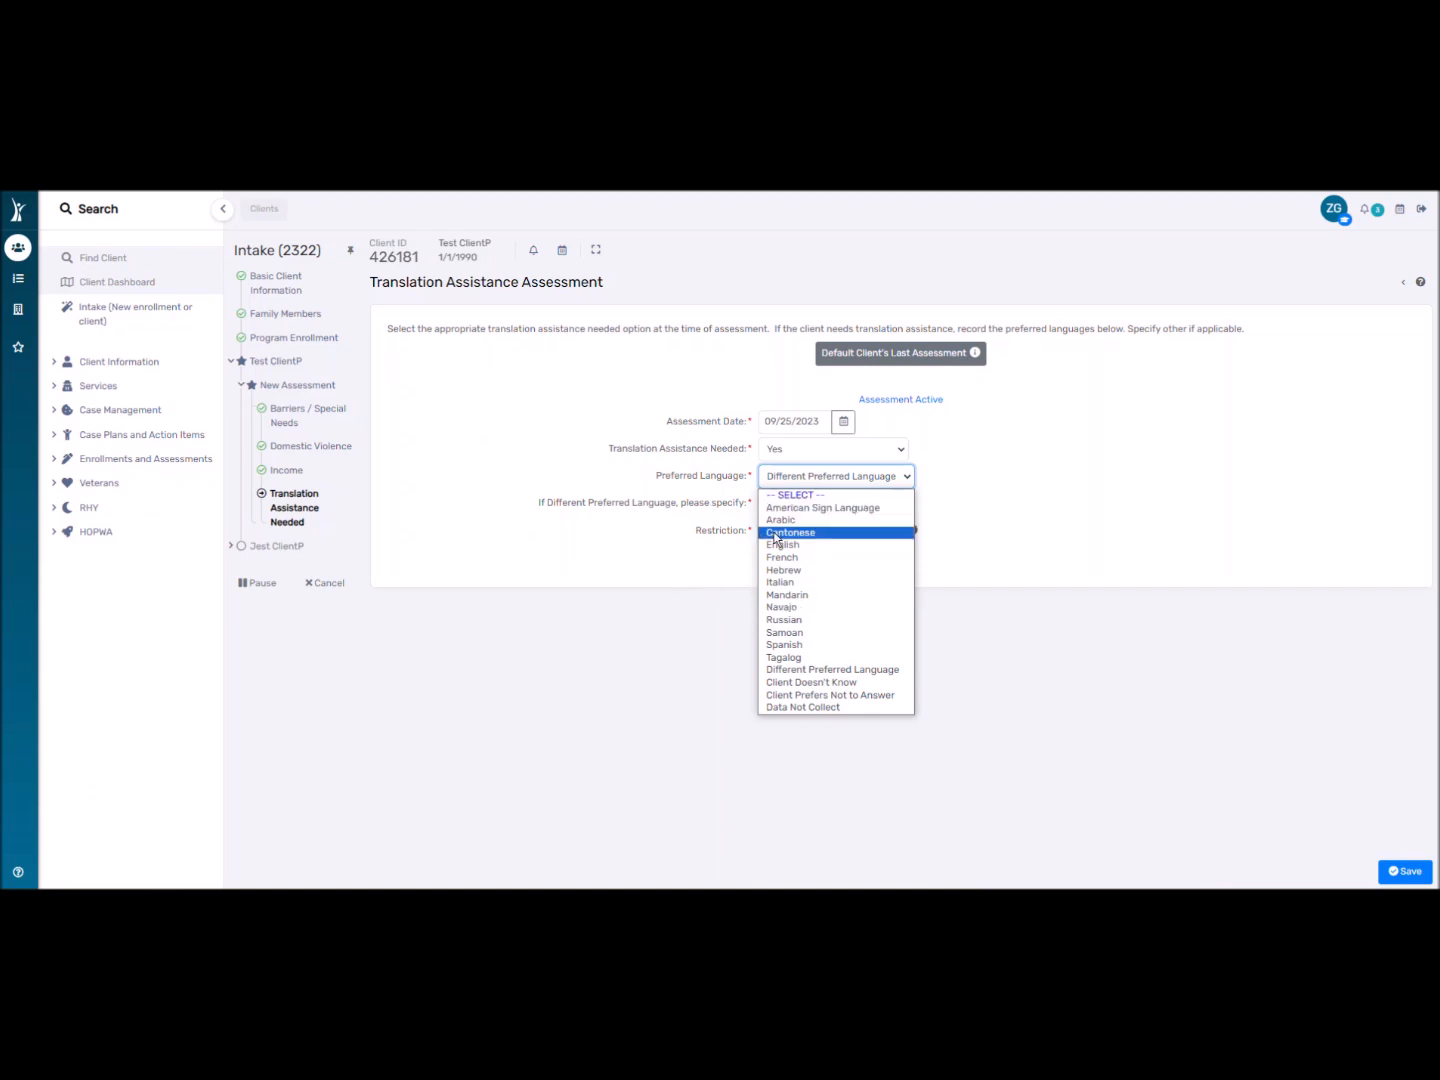
click(723, 585)
Change Translation Assistance Needed to No and save the assessment.
click(790, 477)
click(793, 450)
click(799, 490)
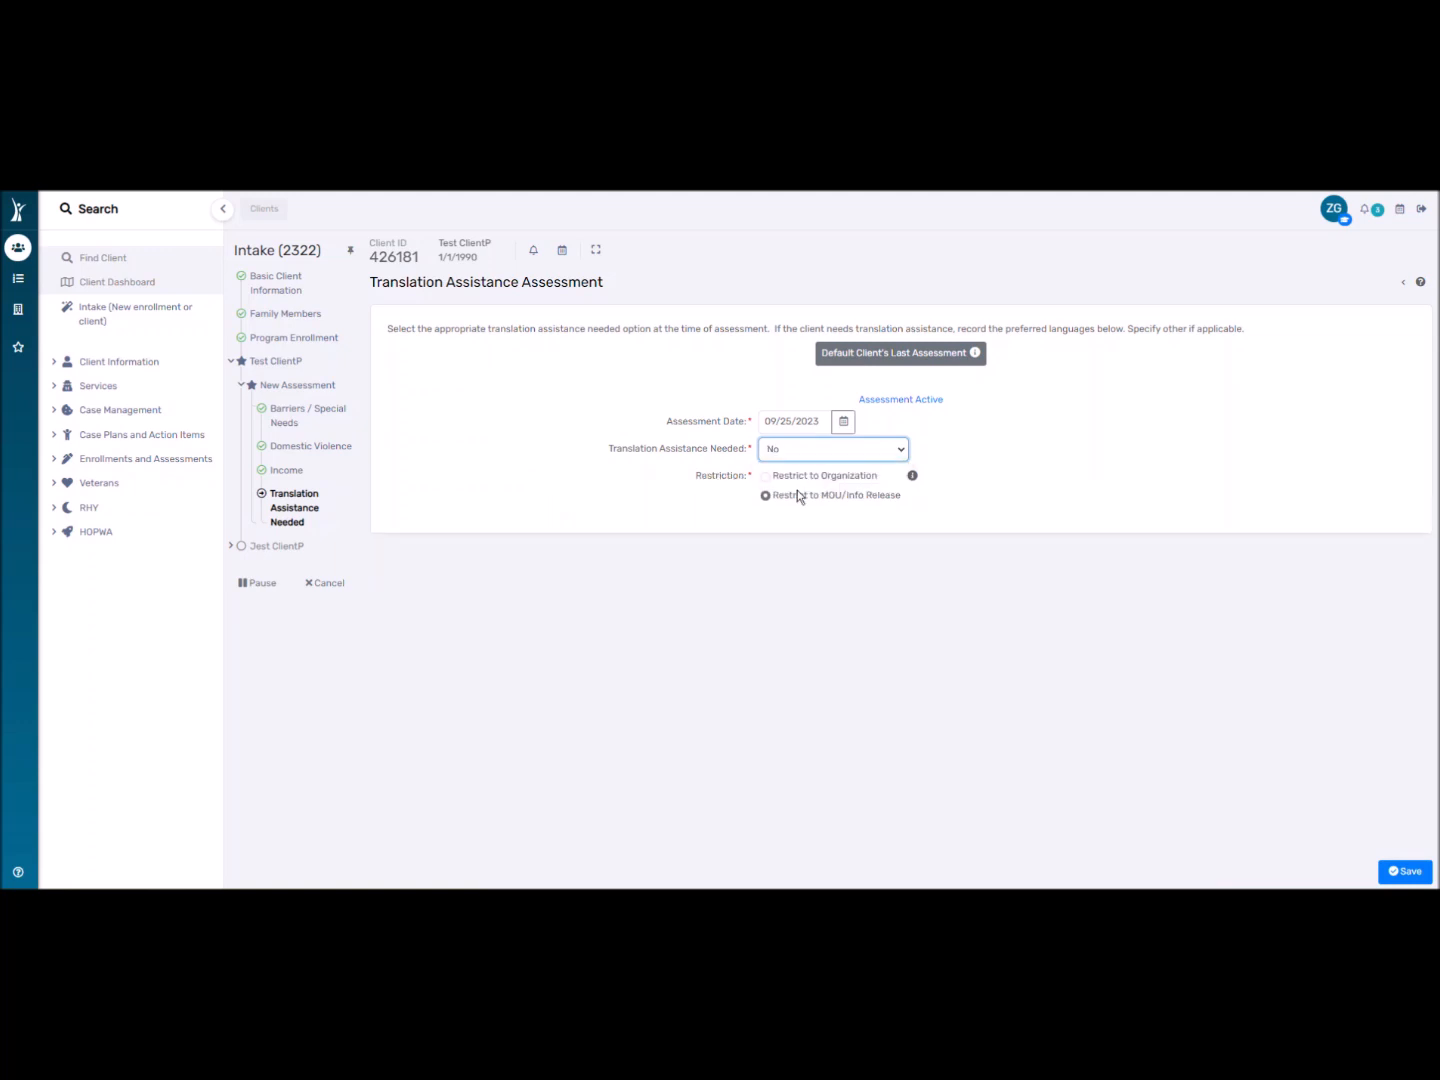
click(1395, 871)
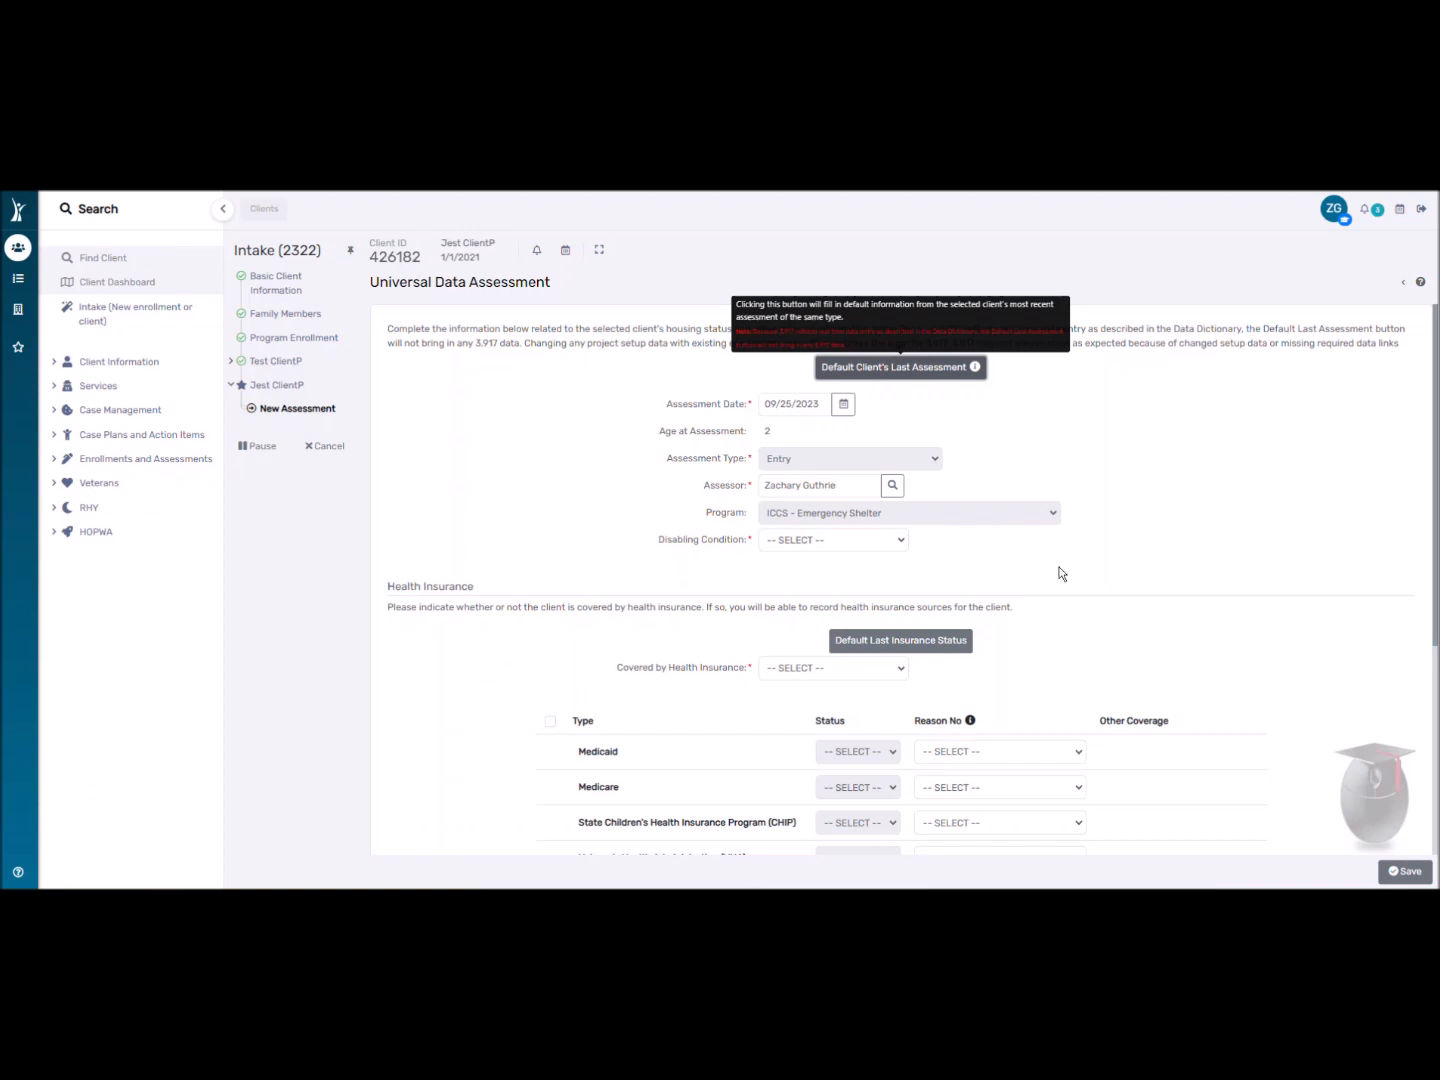
Set Disabling Condition and Covered by Health Insurance to No, and save.
click(840, 541)
click(800, 571)
scroll(683, 601, down, 1)
click(800, 591)
click(800, 624)
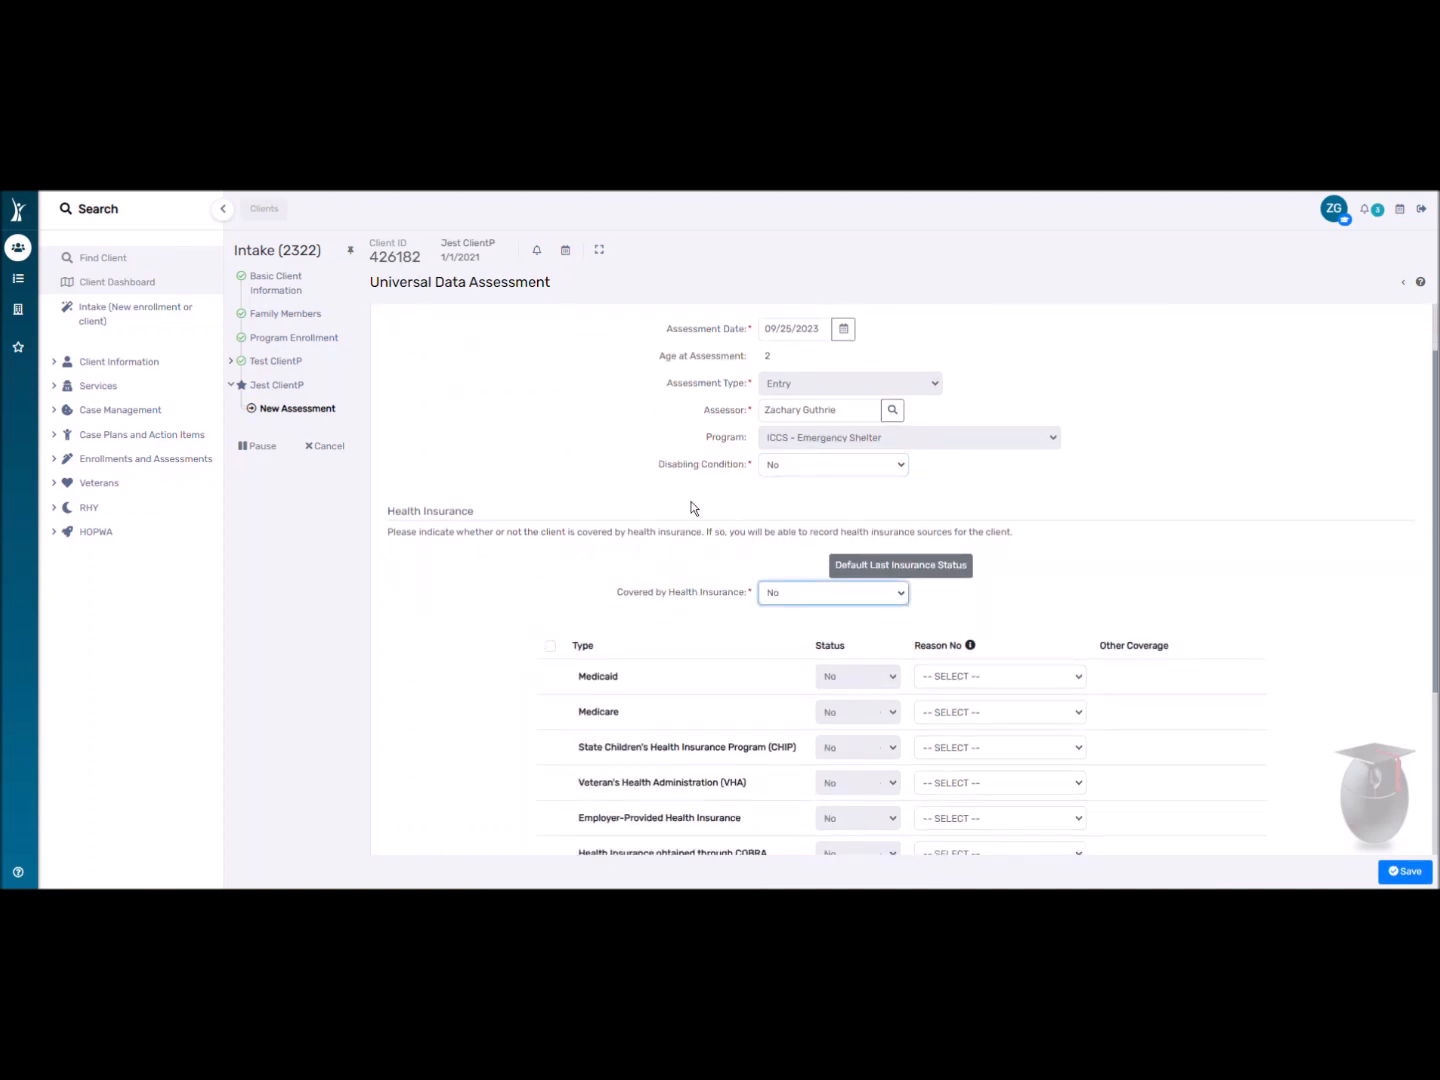
scroll(691, 505, down, 3)
click(1392, 873)
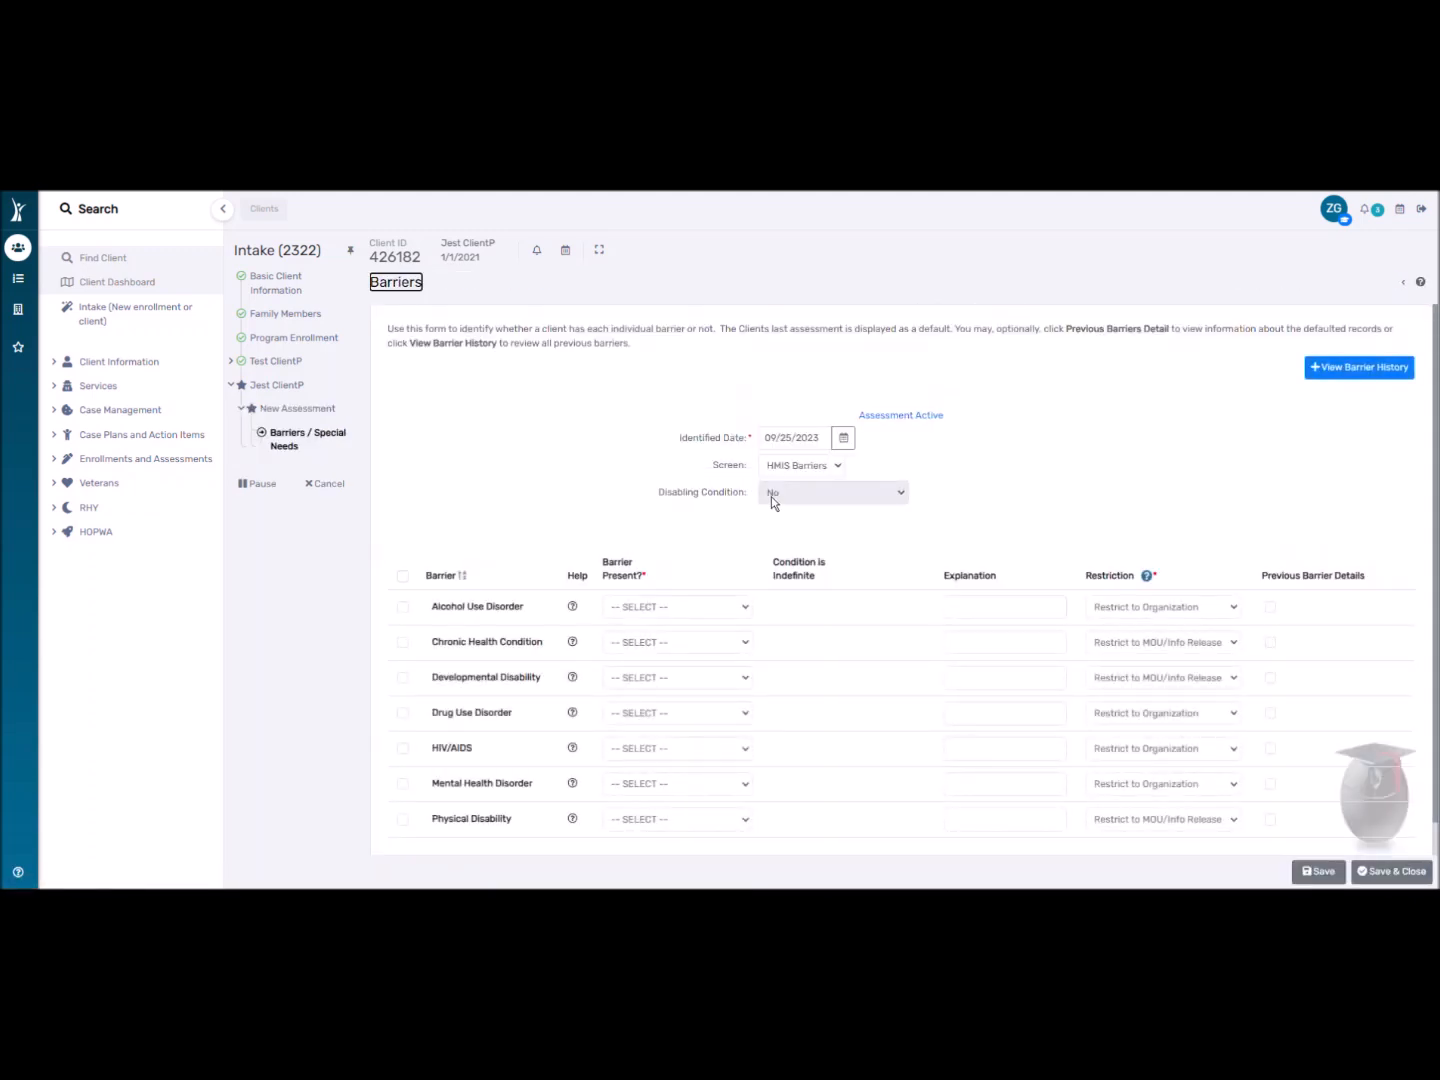
Set every barrier to No with the header checkbox and save and close.
click(403, 578)
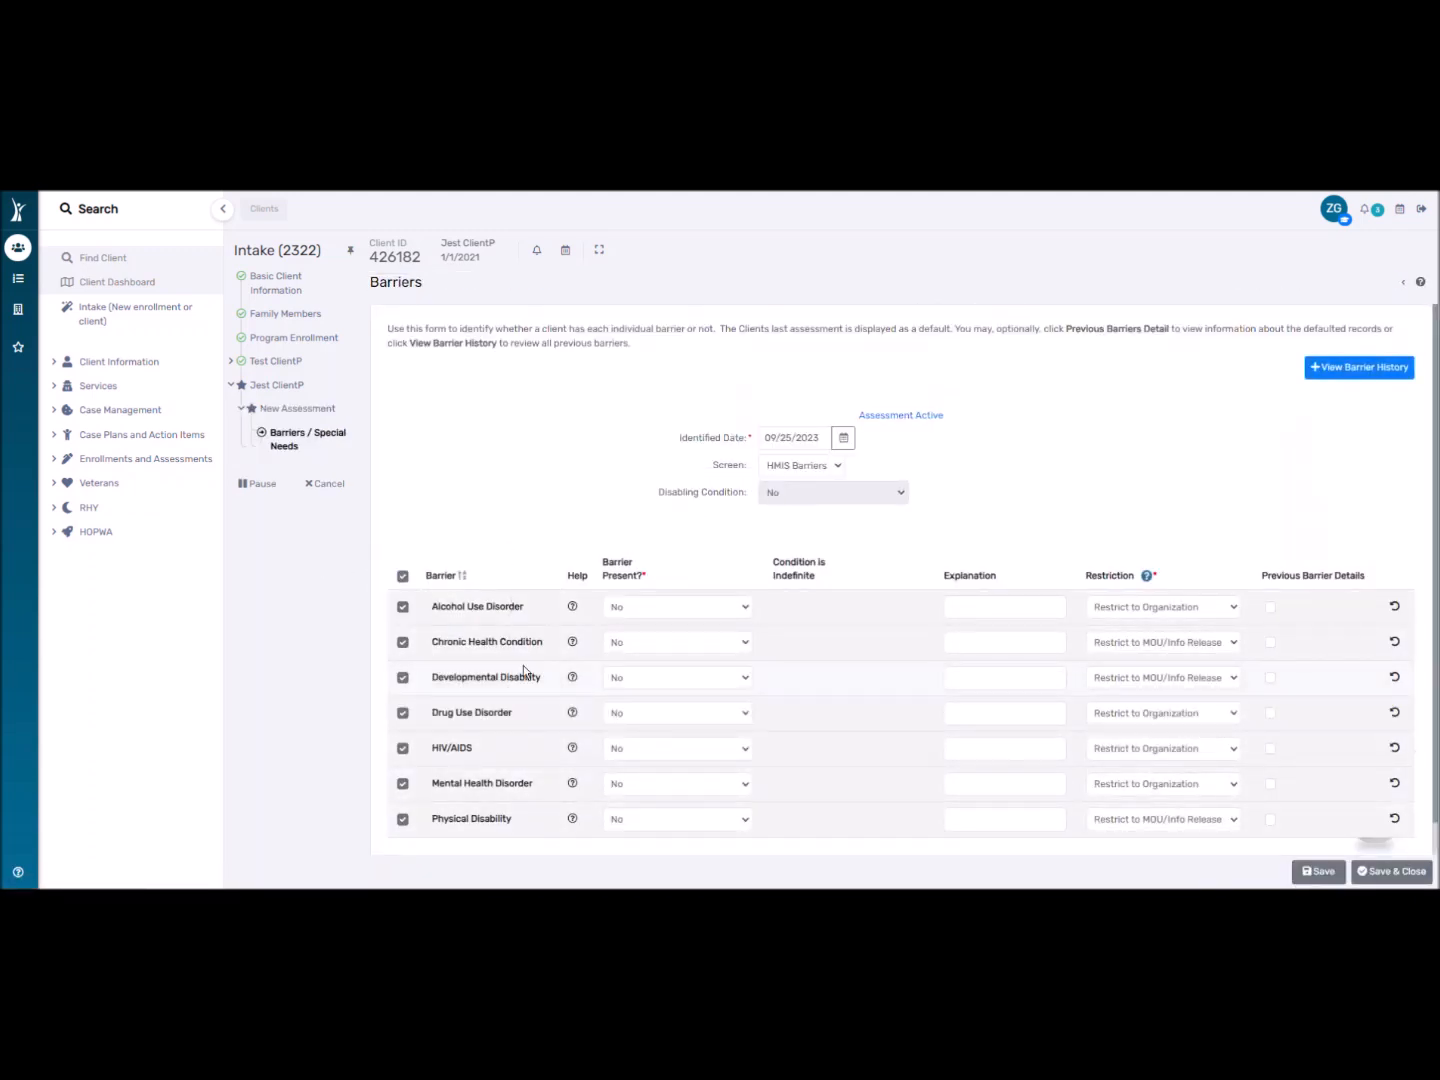
scroll(419, 615, down, 1)
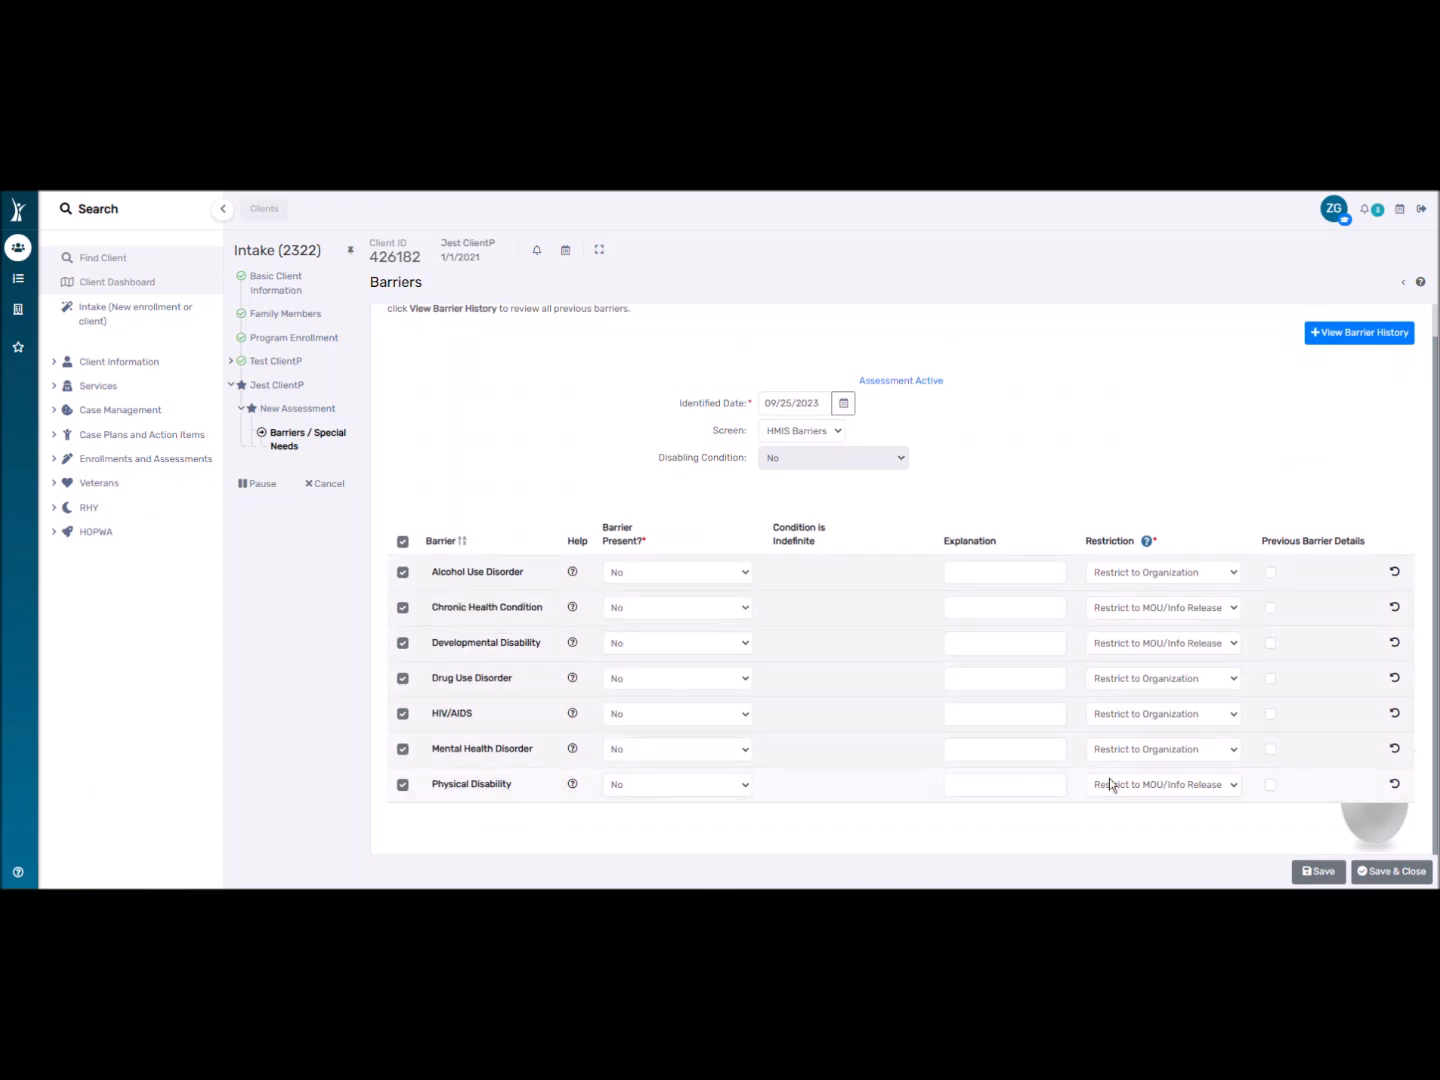
click(1382, 872)
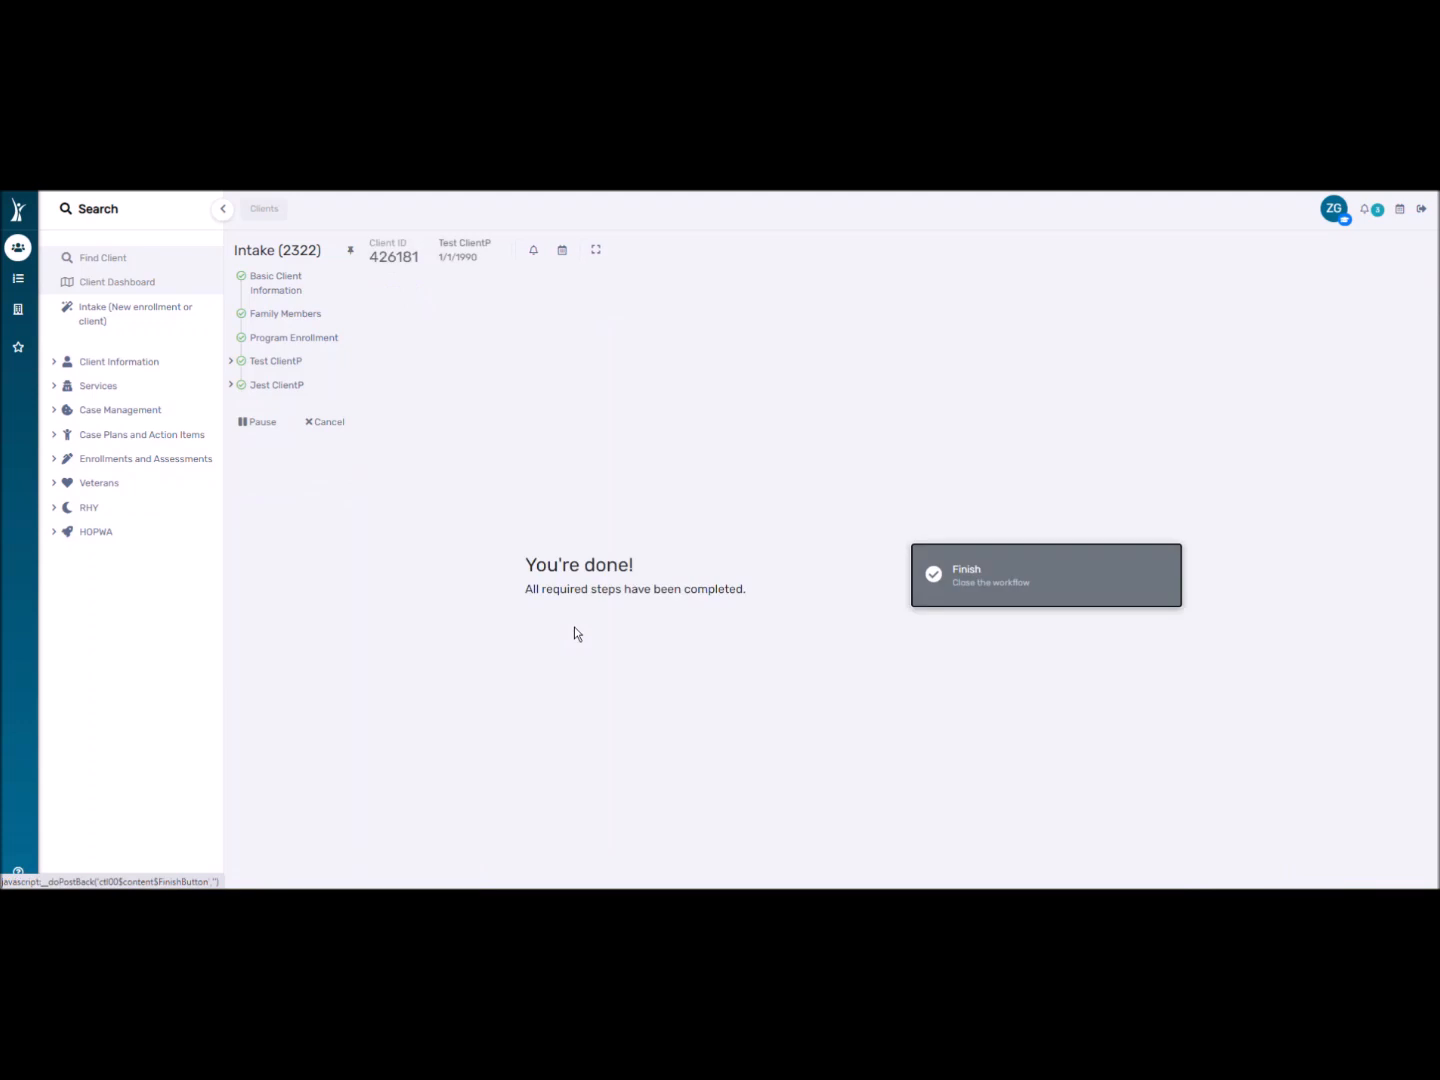
click(938, 579)
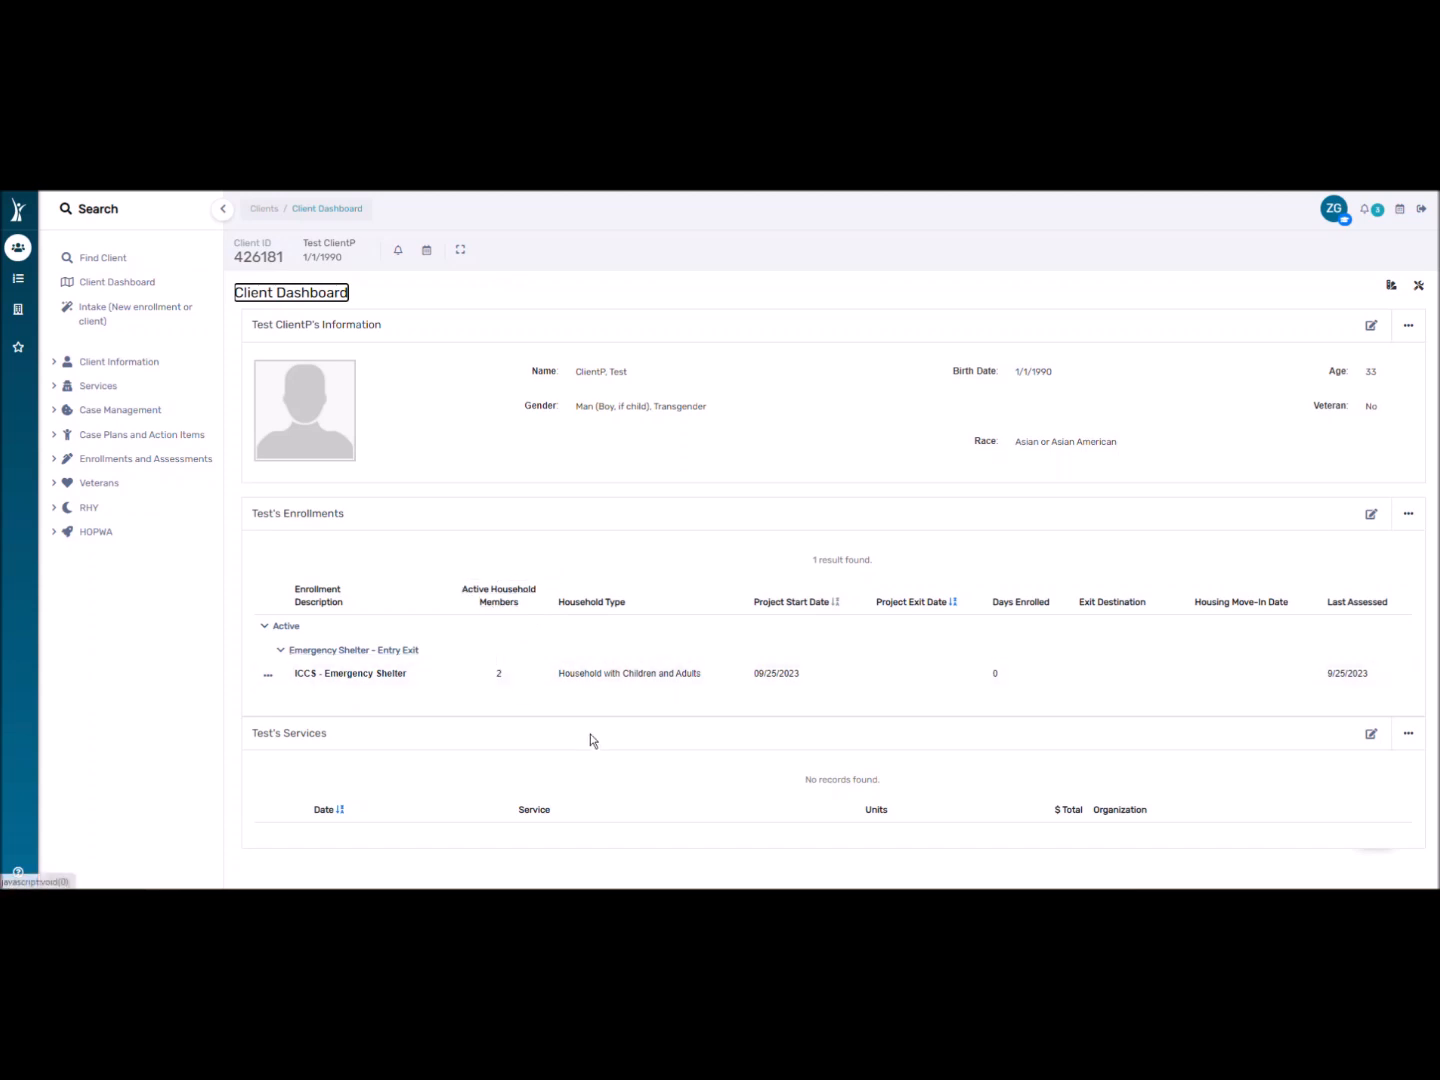
click(499, 676)
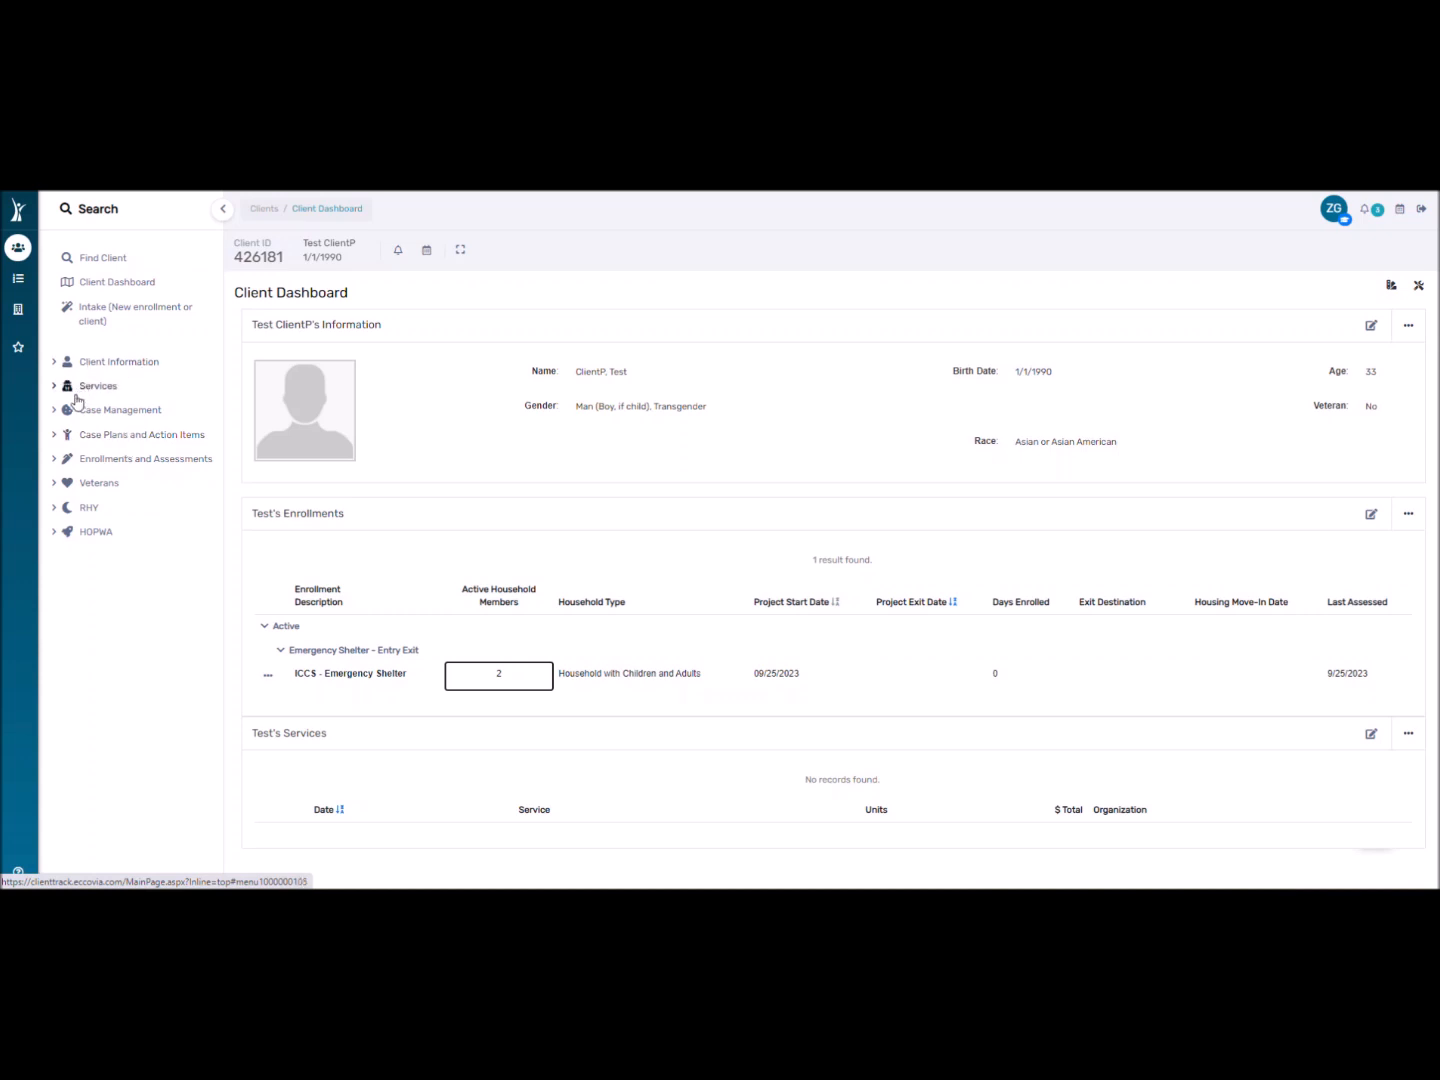
Review the ICCS - Emergency Shelter enrollment's associated assessments and the Master Assessments list.
click(95, 458)
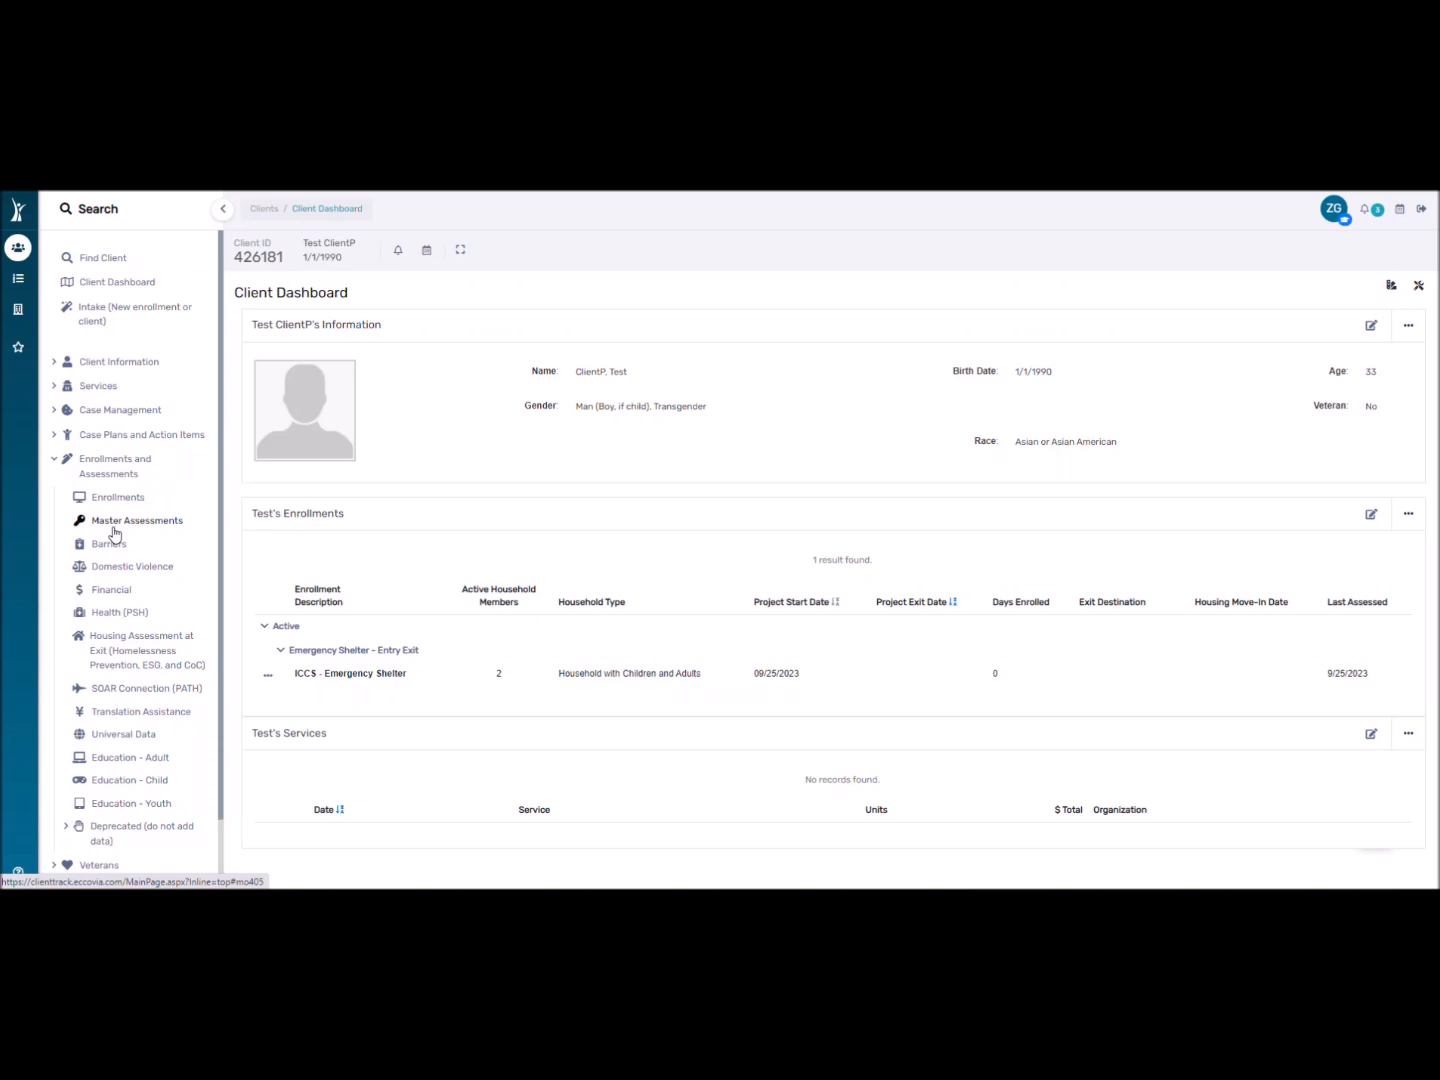
click(268, 677)
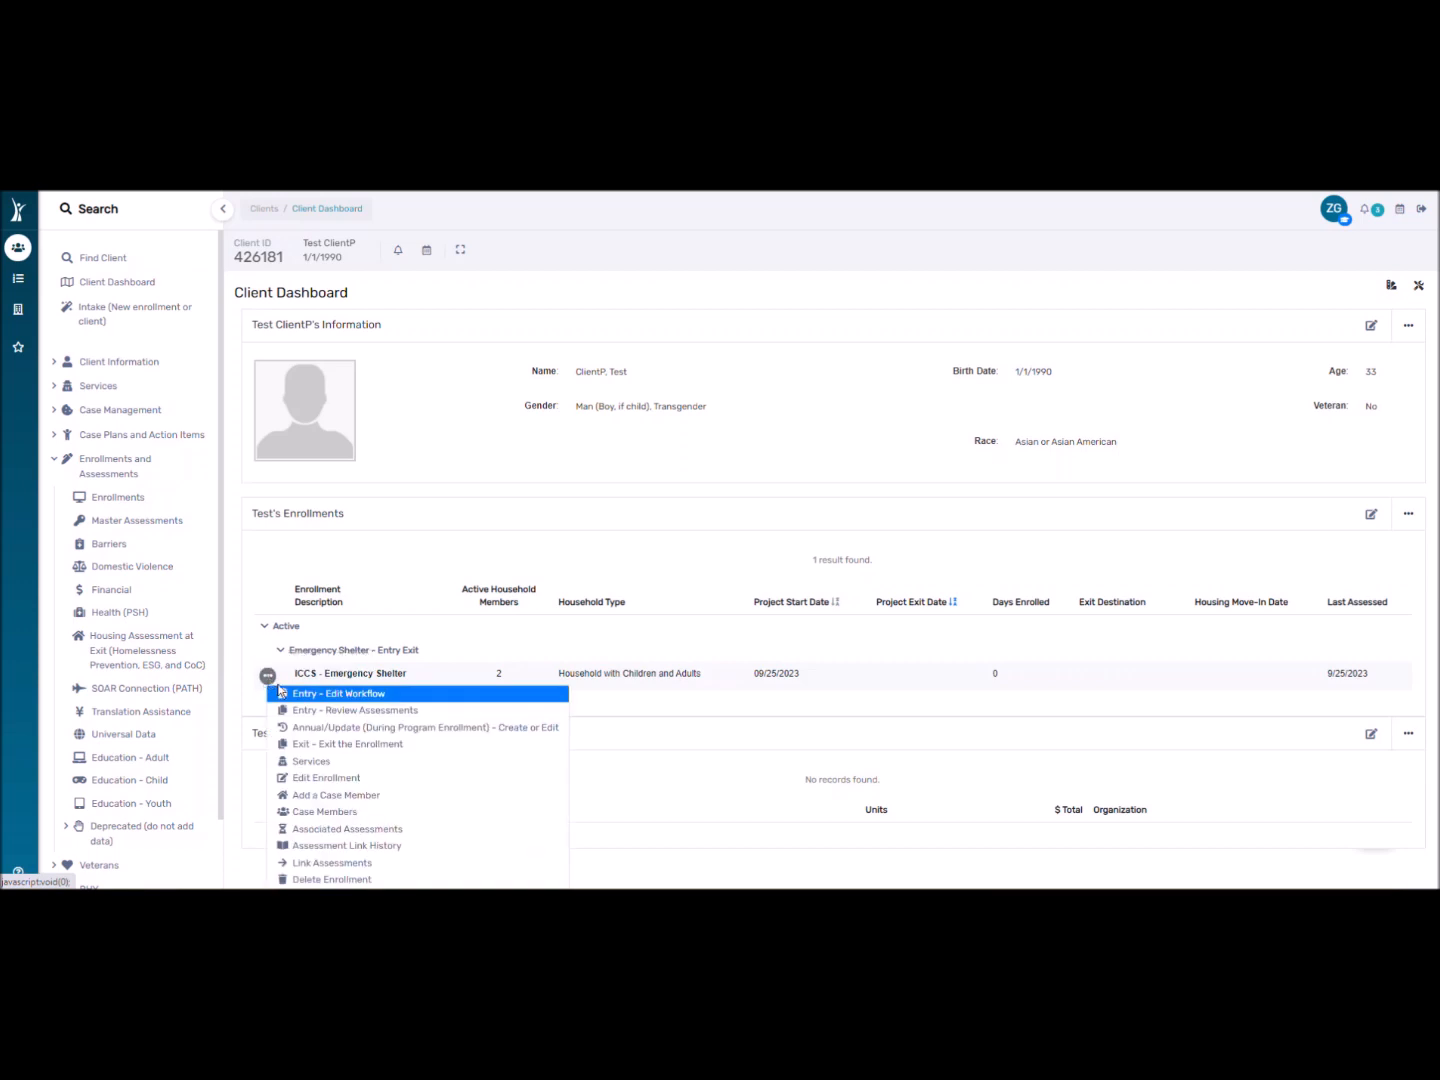
click(429, 542)
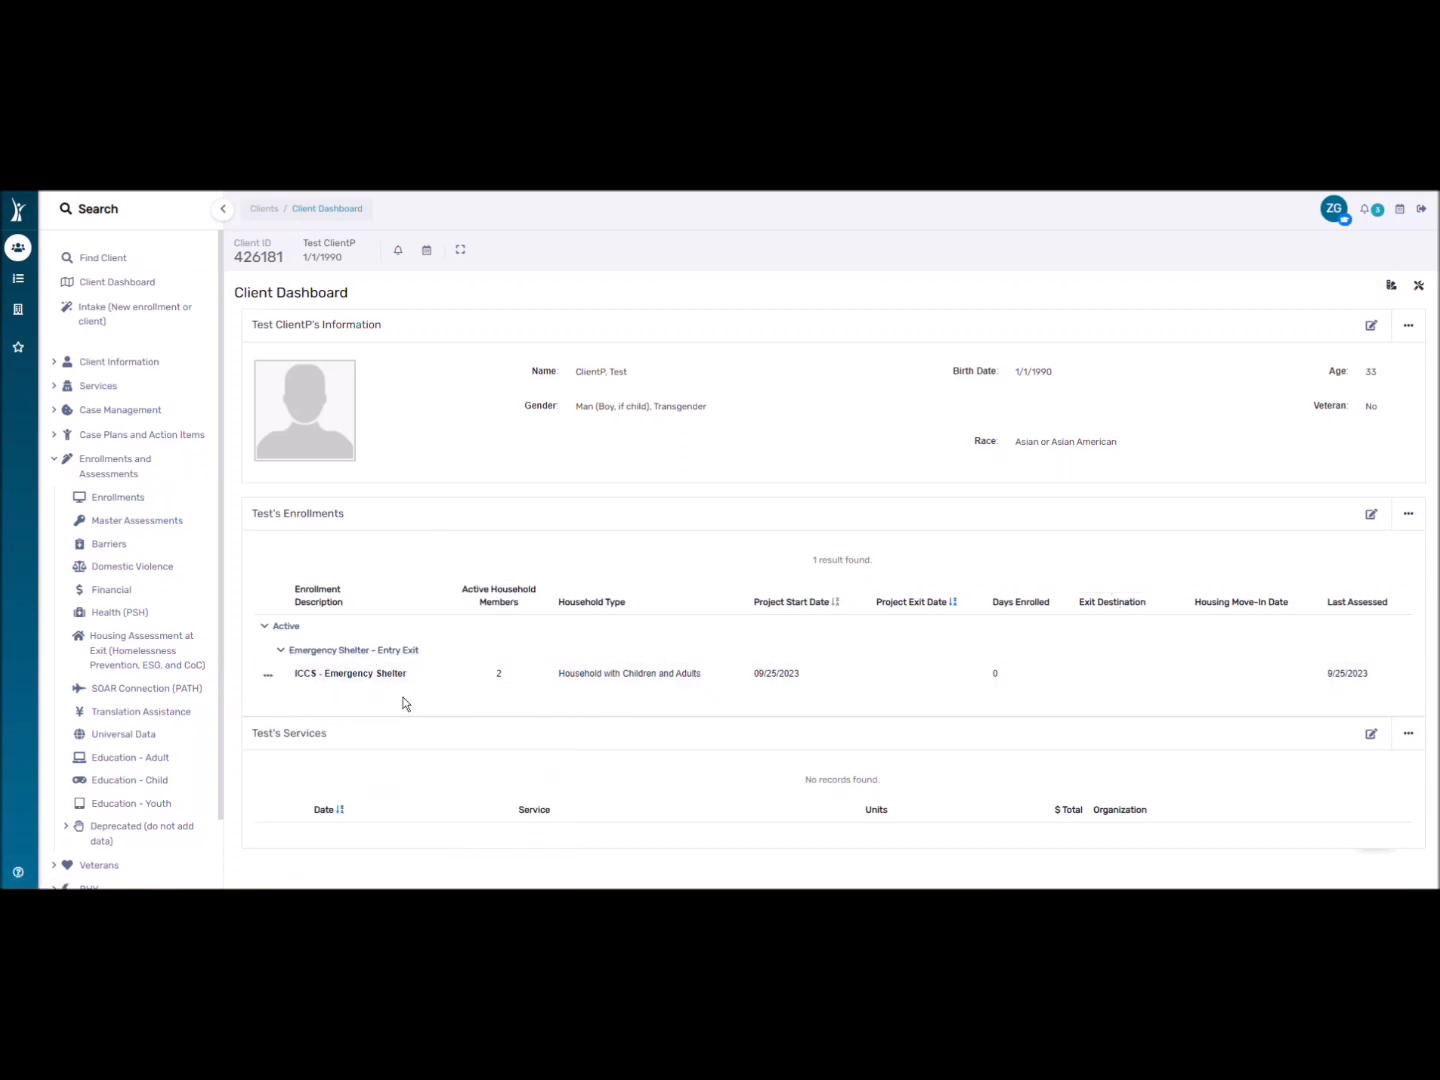
click(268, 677)
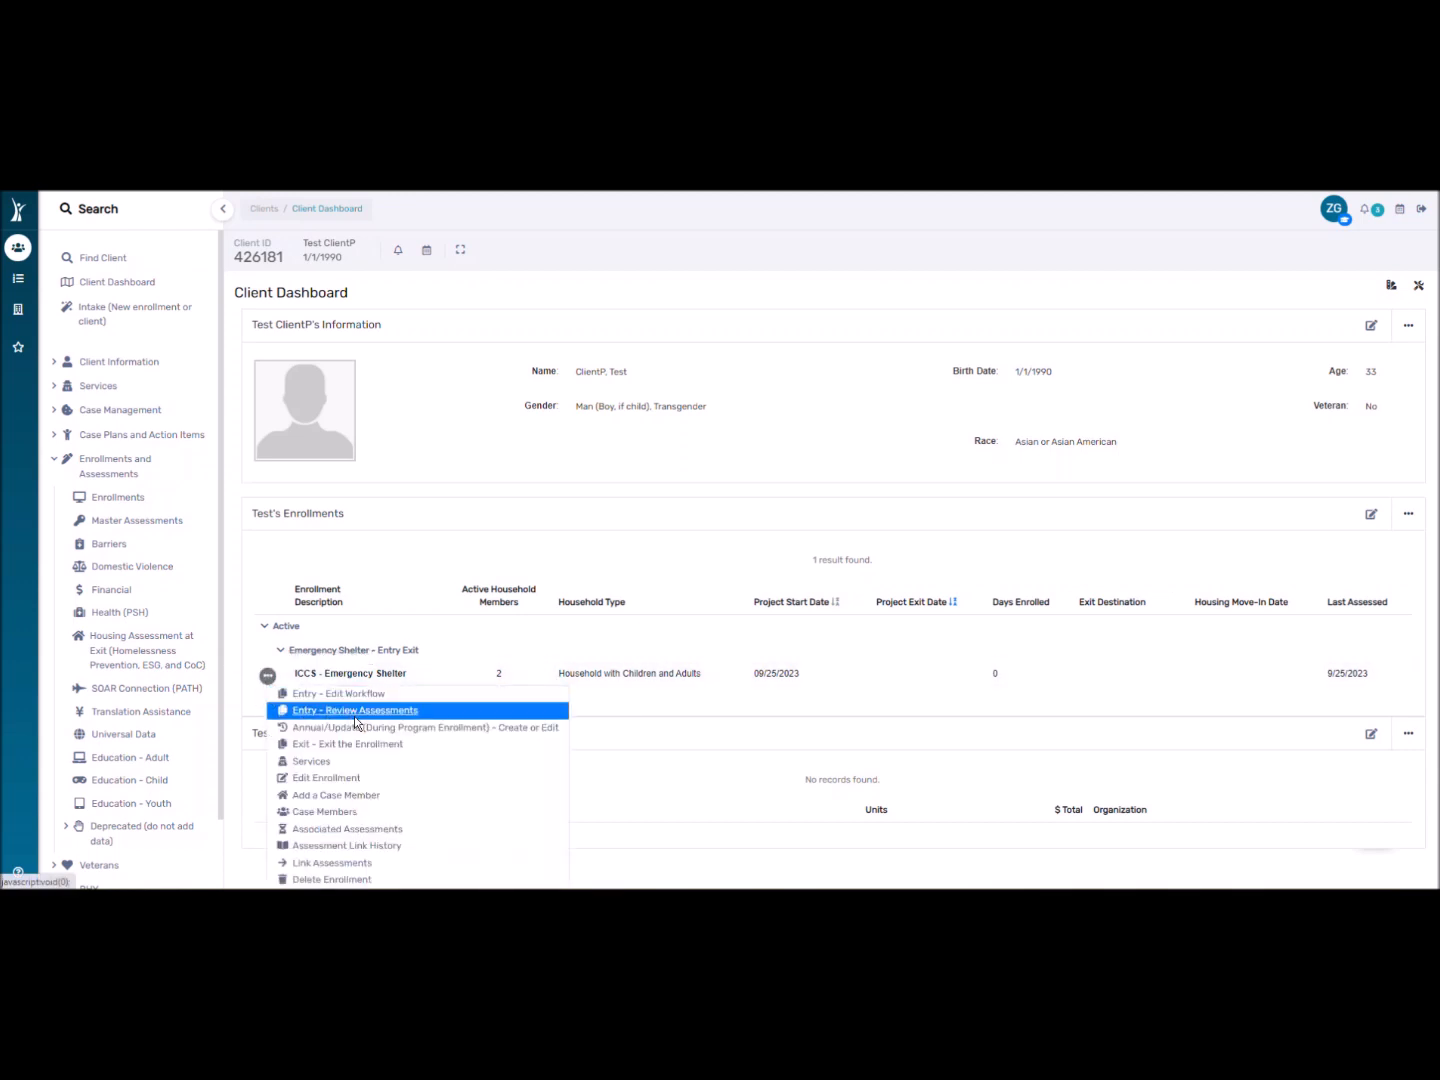
click(392, 828)
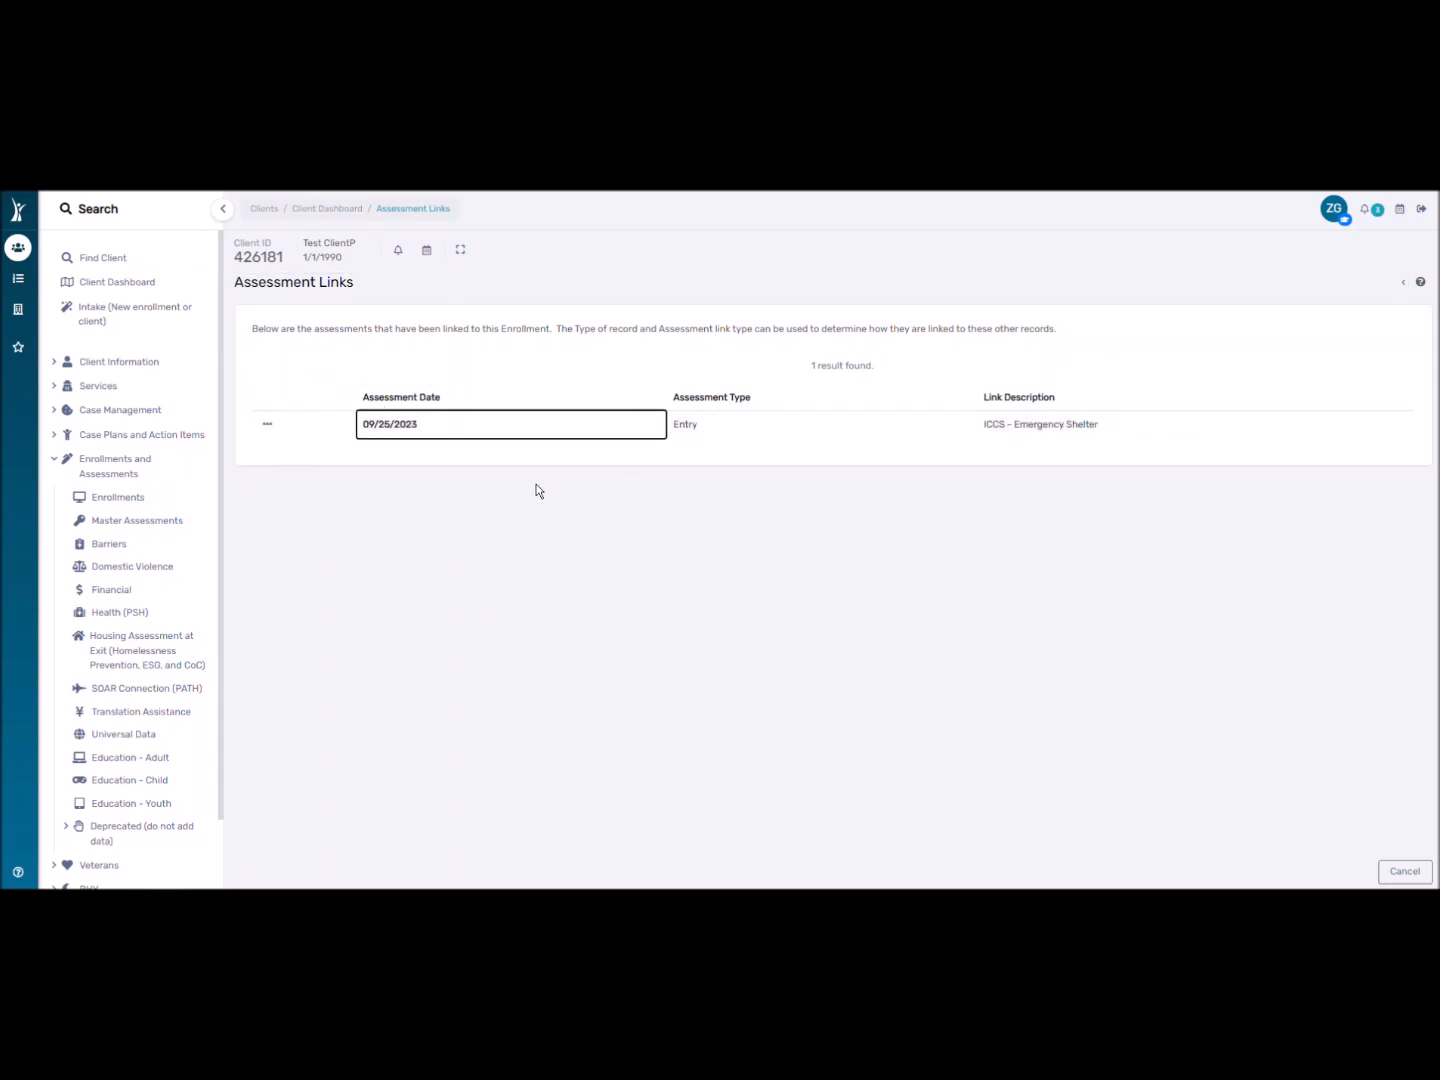
click(133, 522)
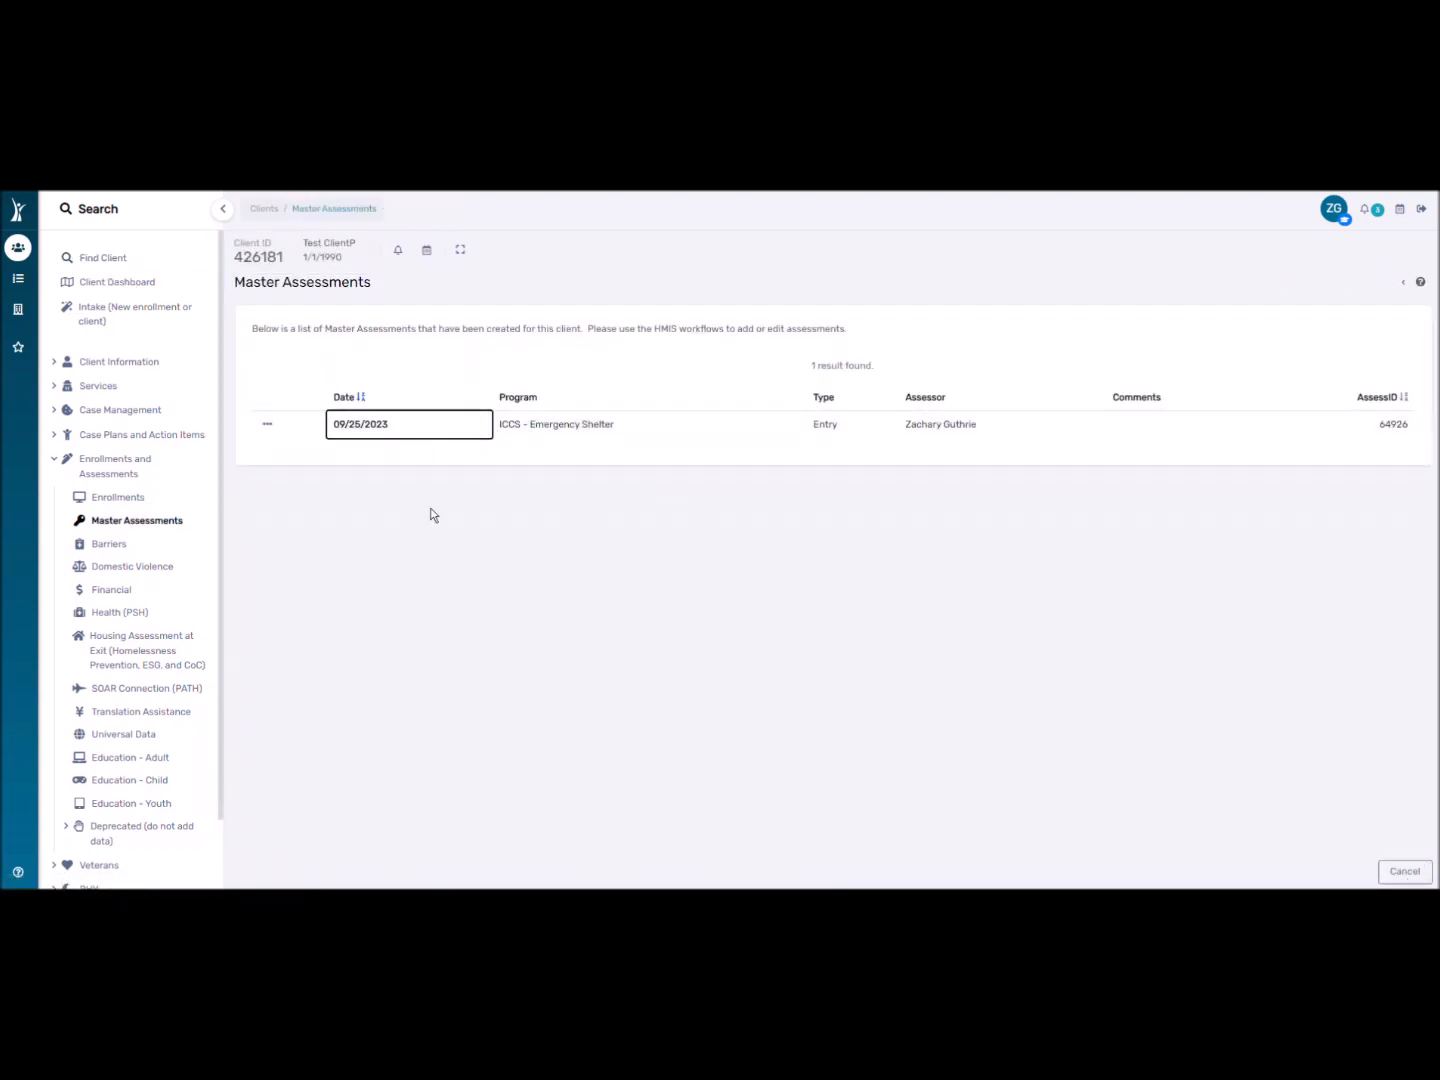
click(105, 259)
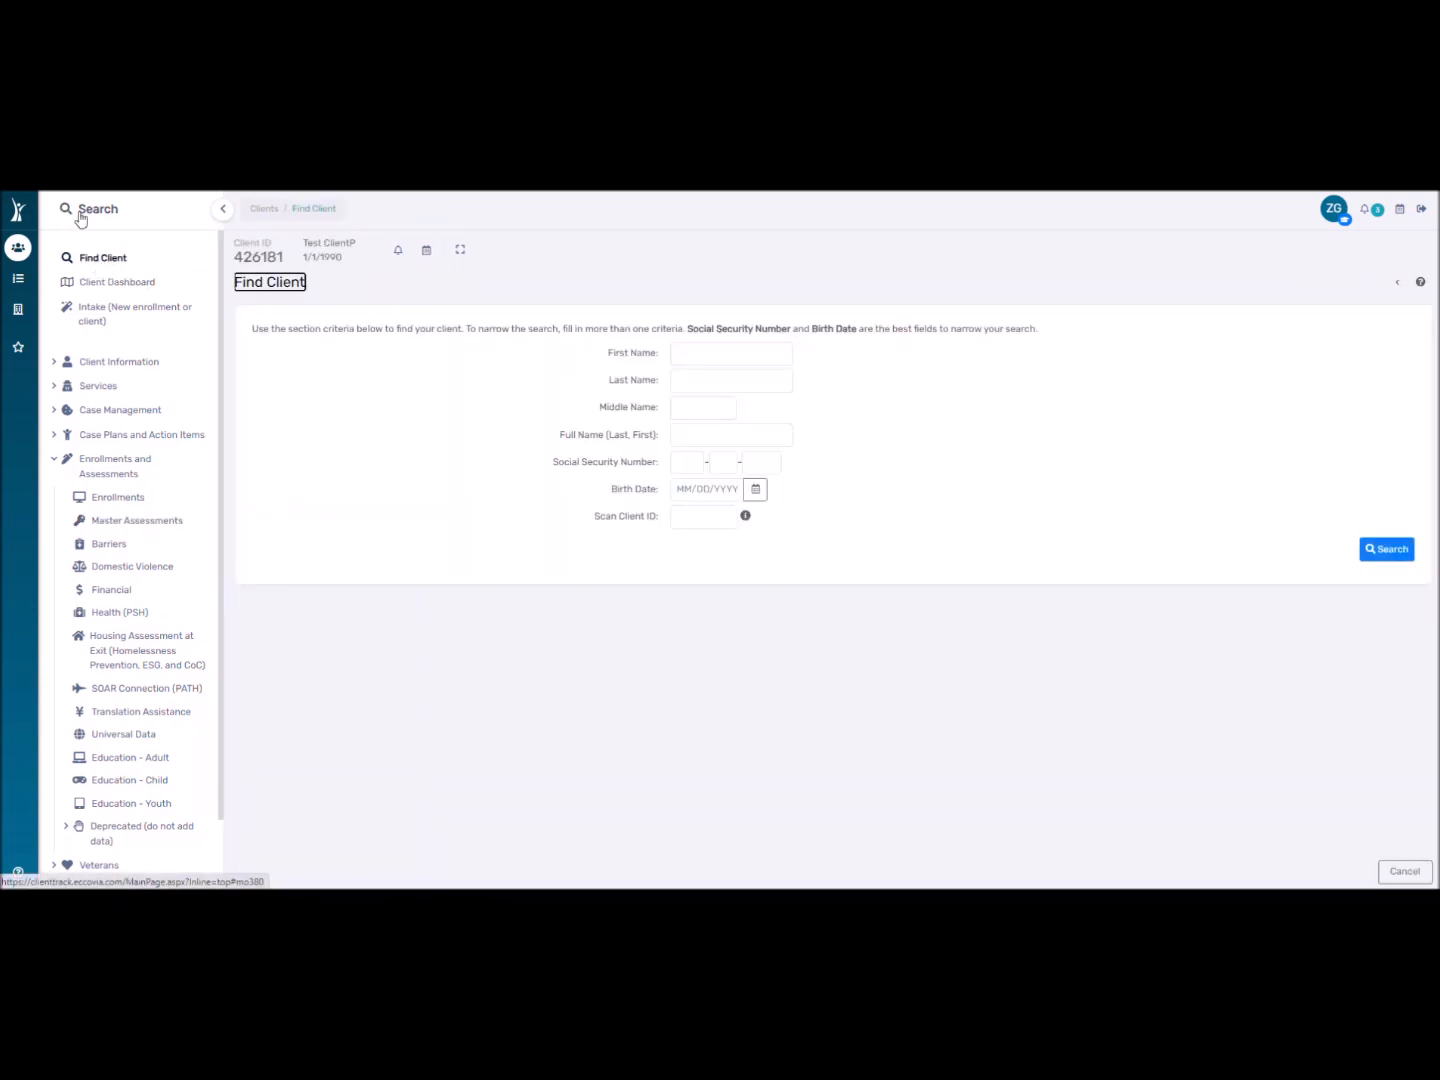
Open another client's dashboard from quick search and list their master assessments.
click(80, 211)
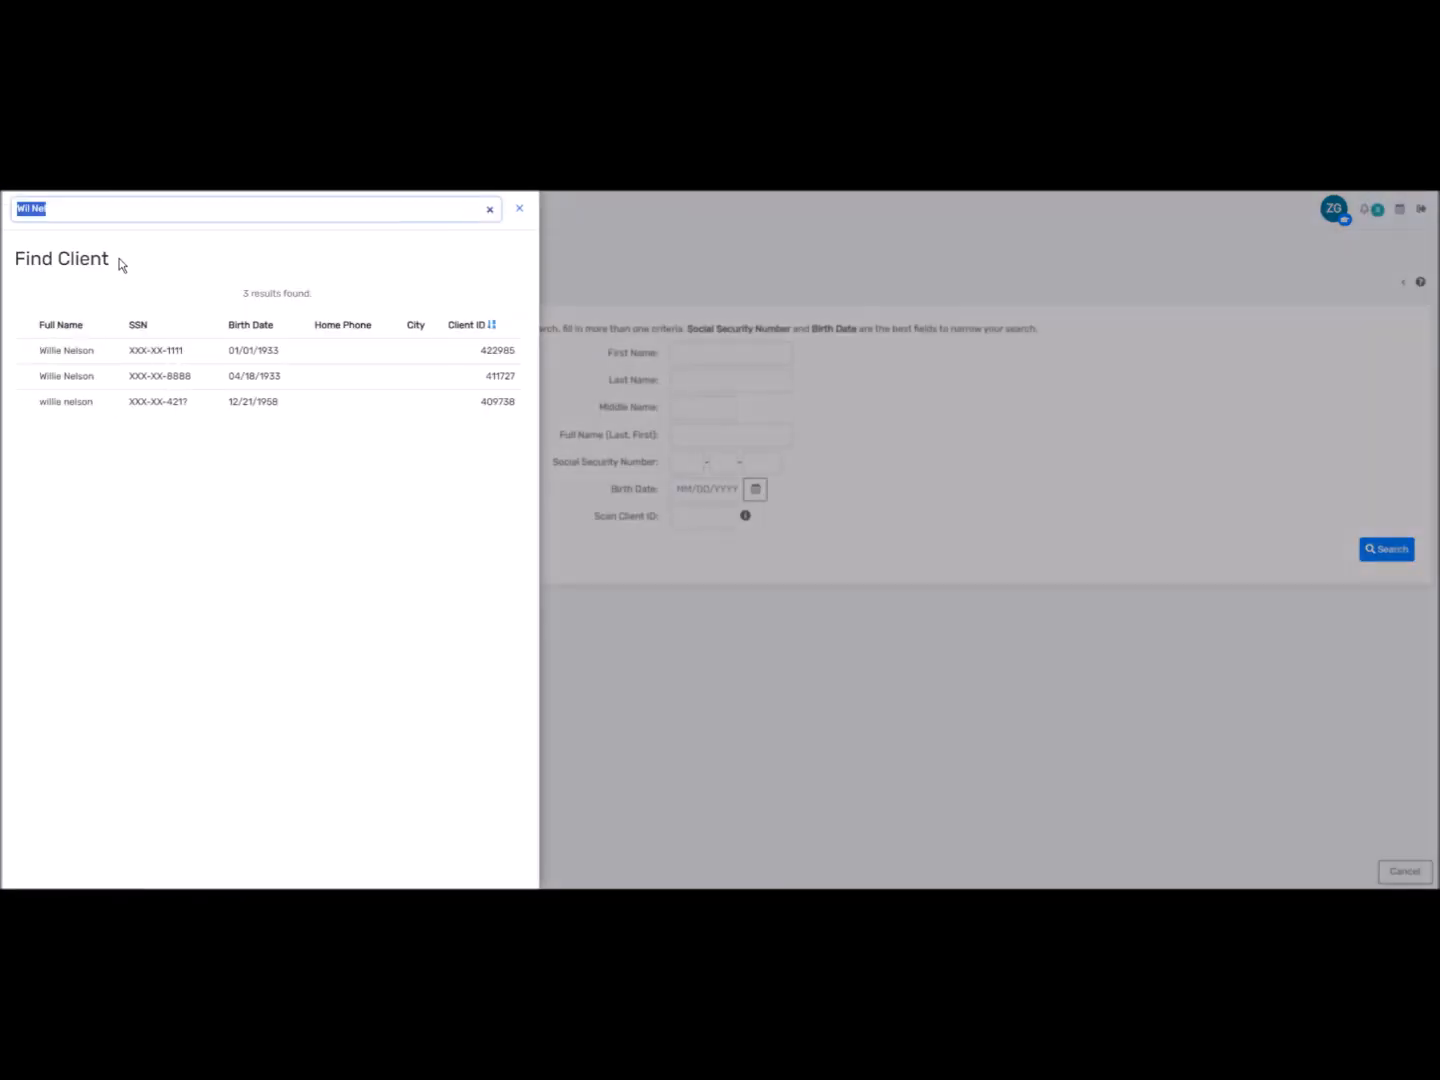
click(99, 352)
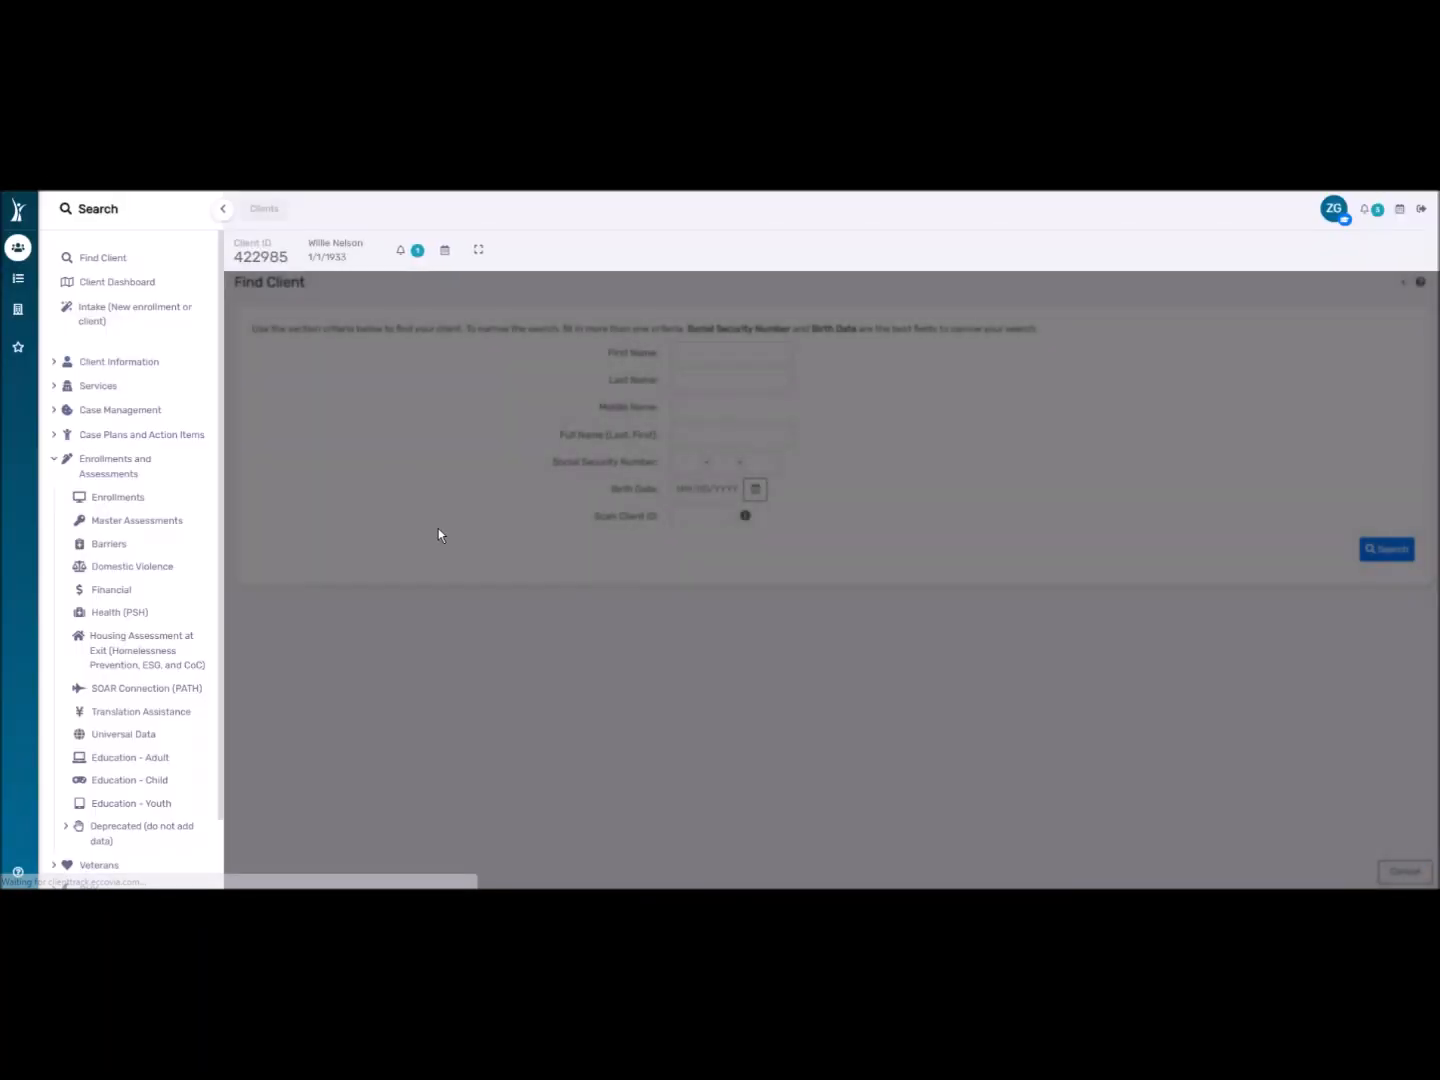
scroll(503, 660, down, 2)
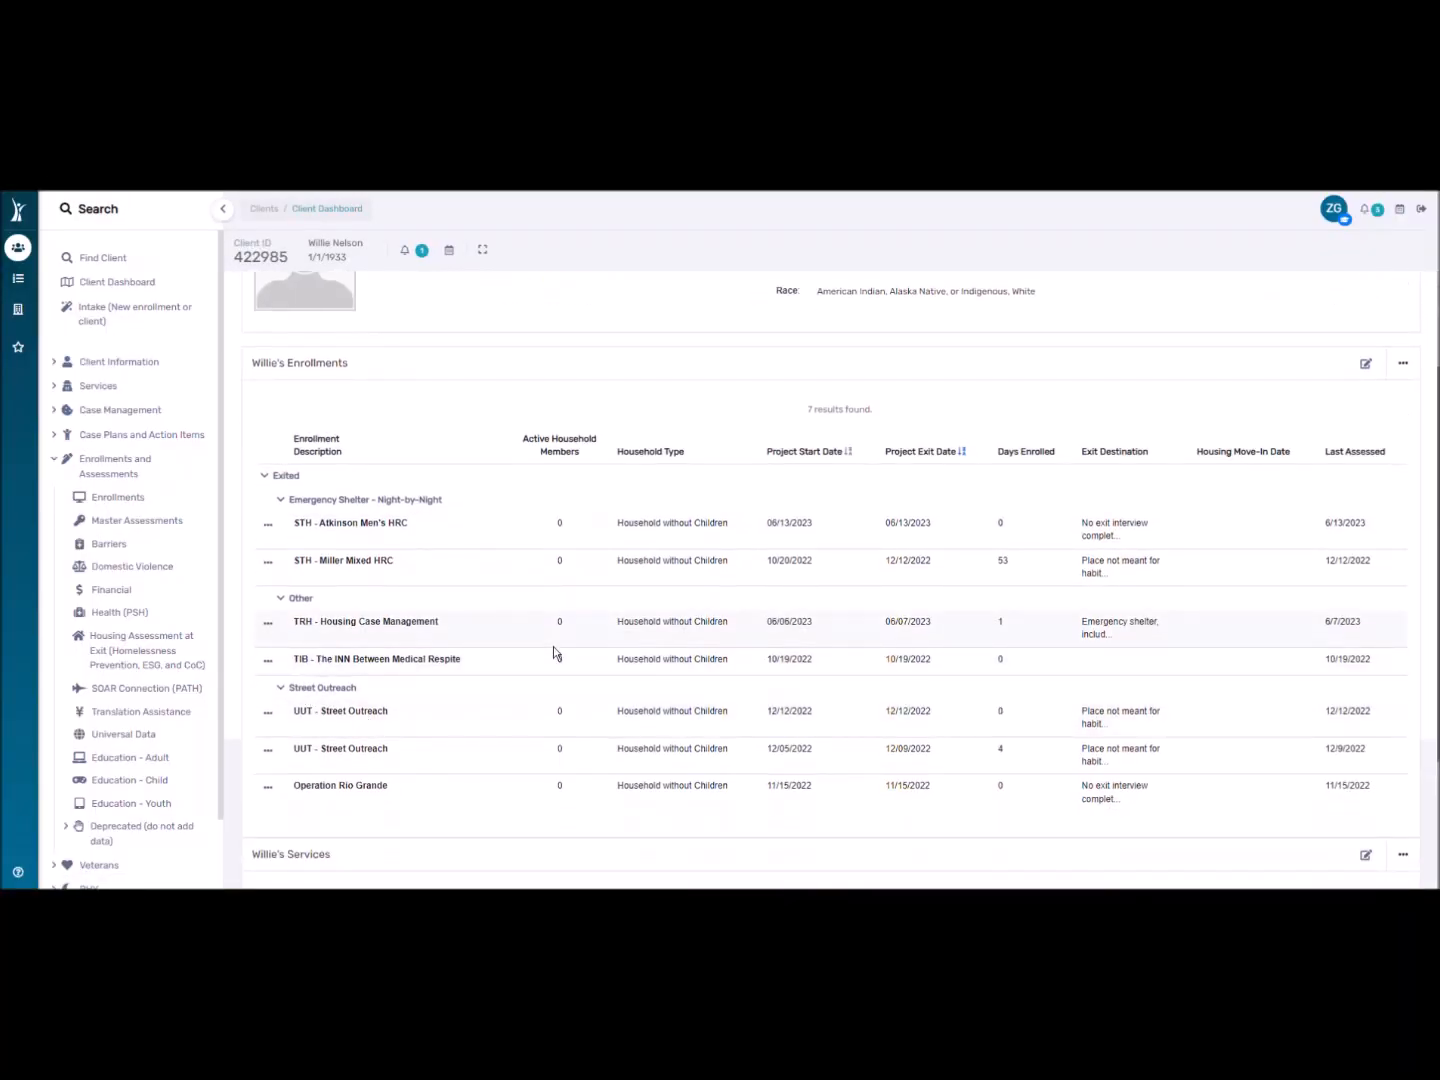
click(145, 521)
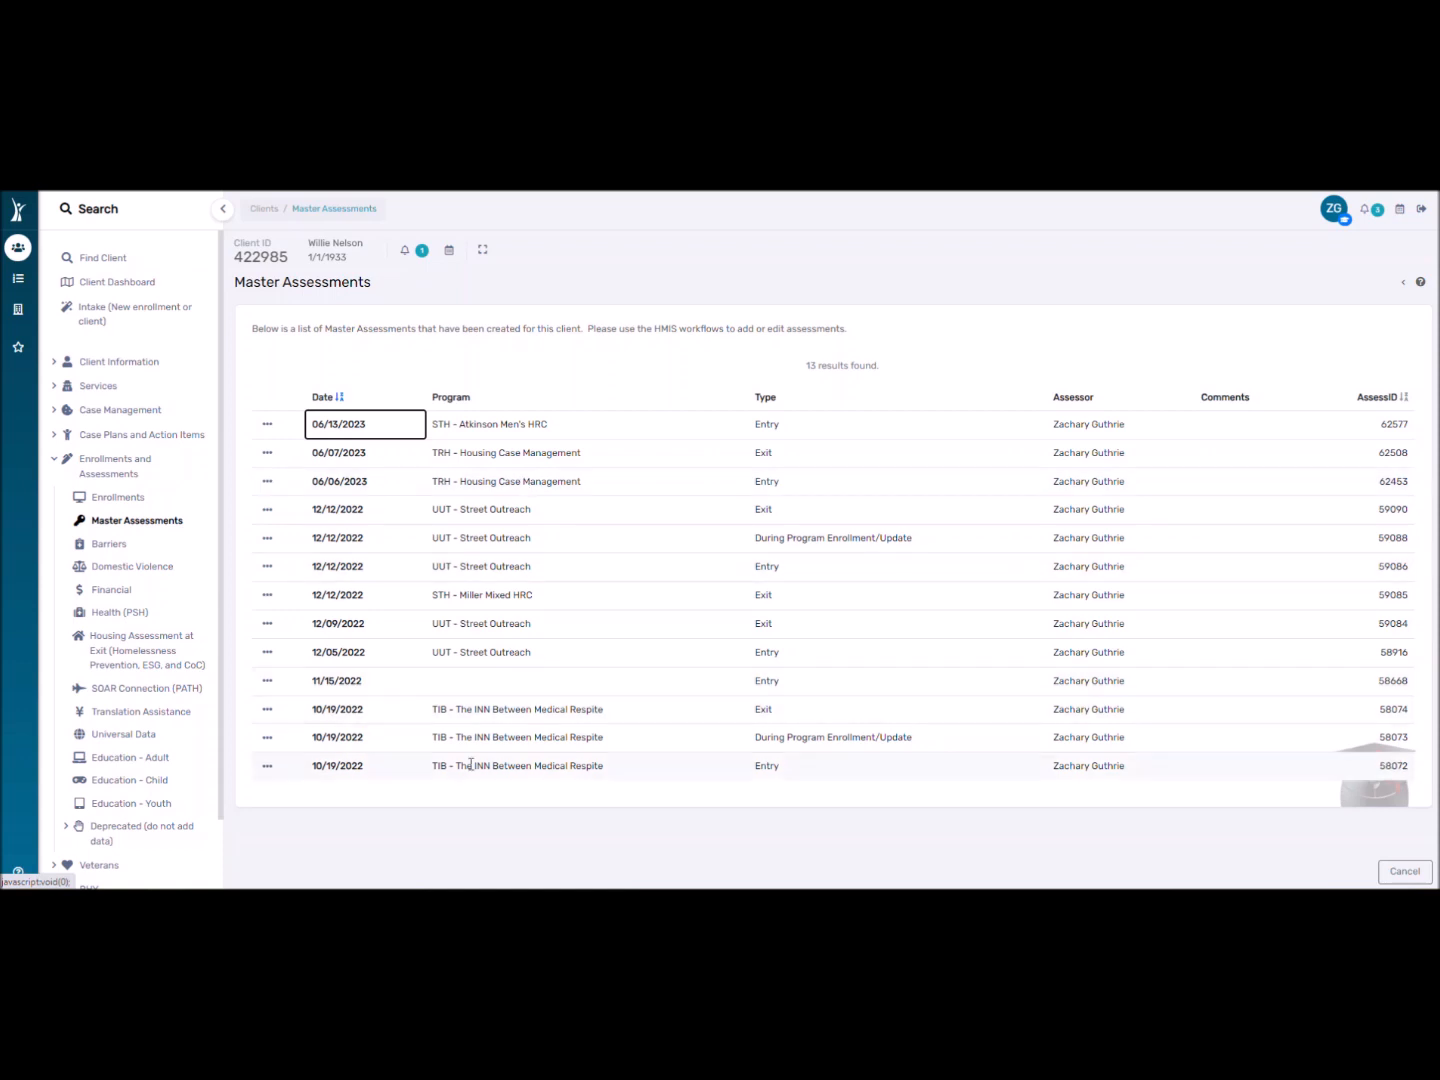
Search 'Test Client' and reopen Test ClientP's Client Dashboard.
click(115, 211)
text(Client TestP)
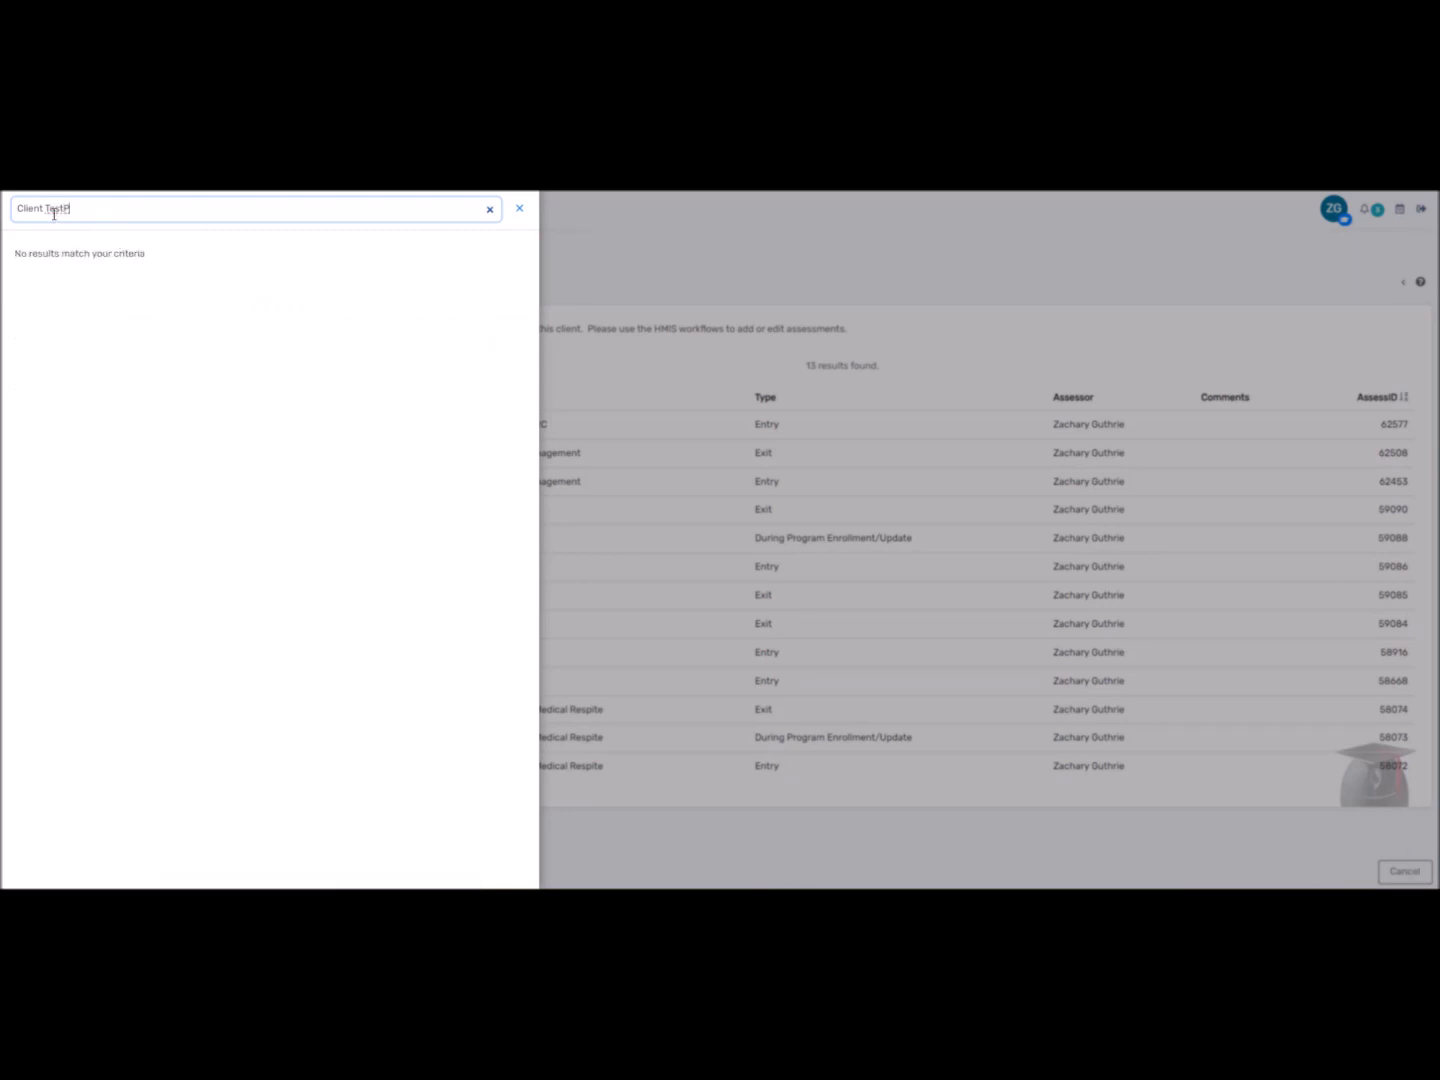
key(BackSpace)
key(BackSpace)
key(BackSpace)
key(BackSpace)
key(BackSpace)
key(BackSpace)
key(BackSpace)
key(BackSpace)
key(BackSpace)
key(BackSpace)
key(BackSpace)
key(BackSpace)
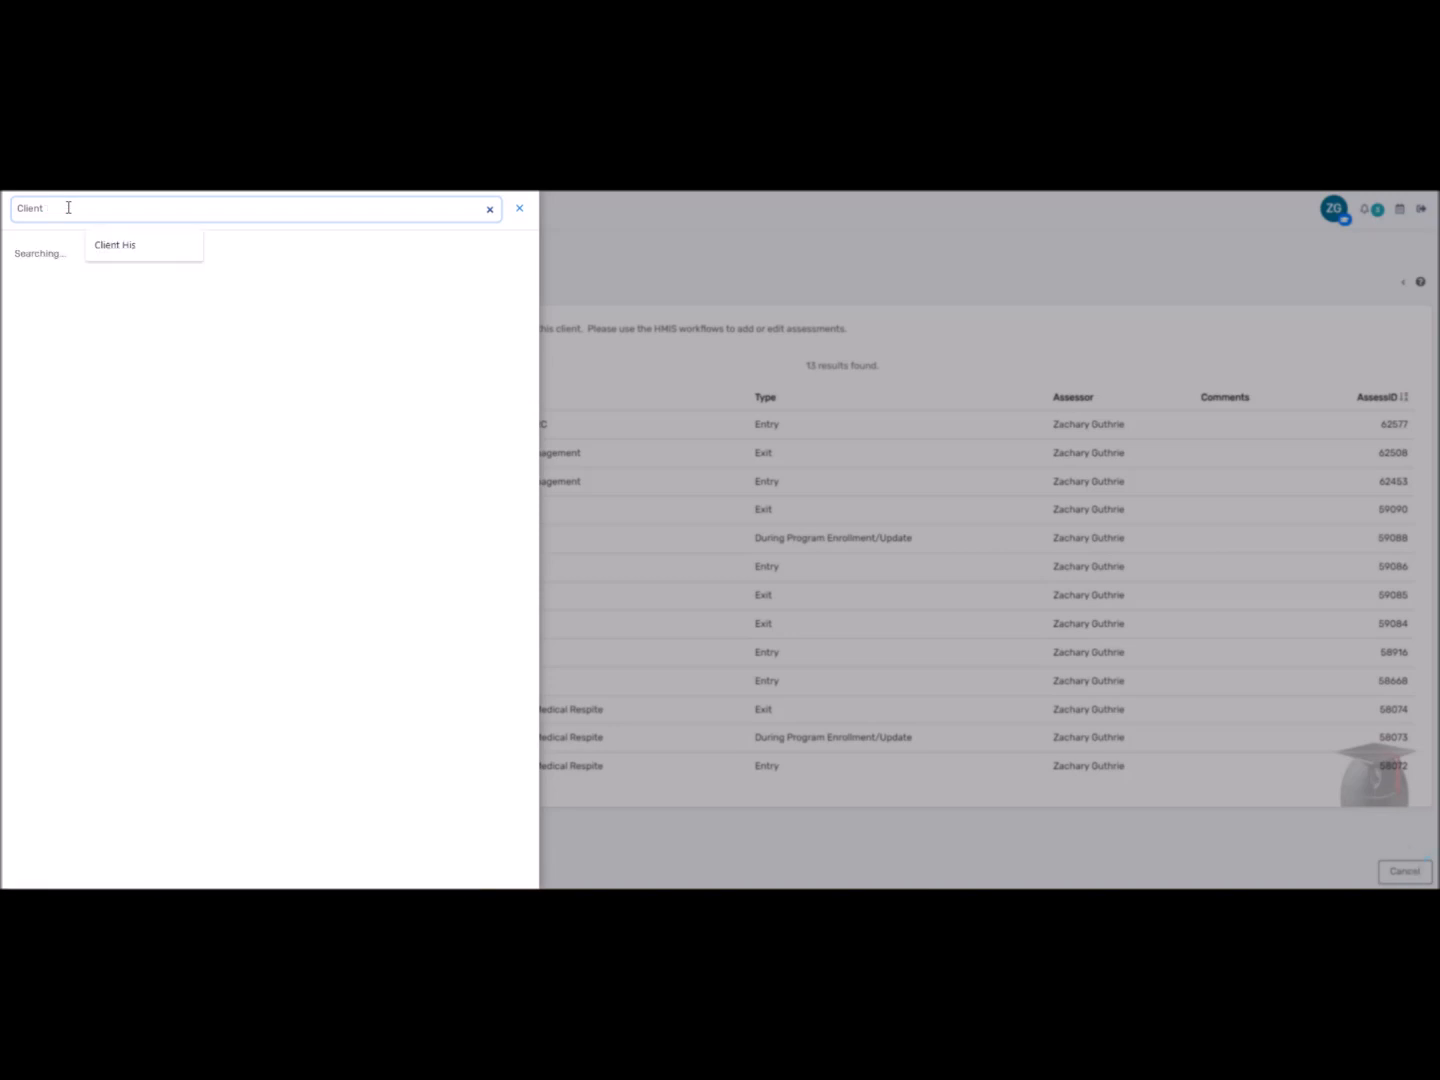
text(Test Client)
key(Return)
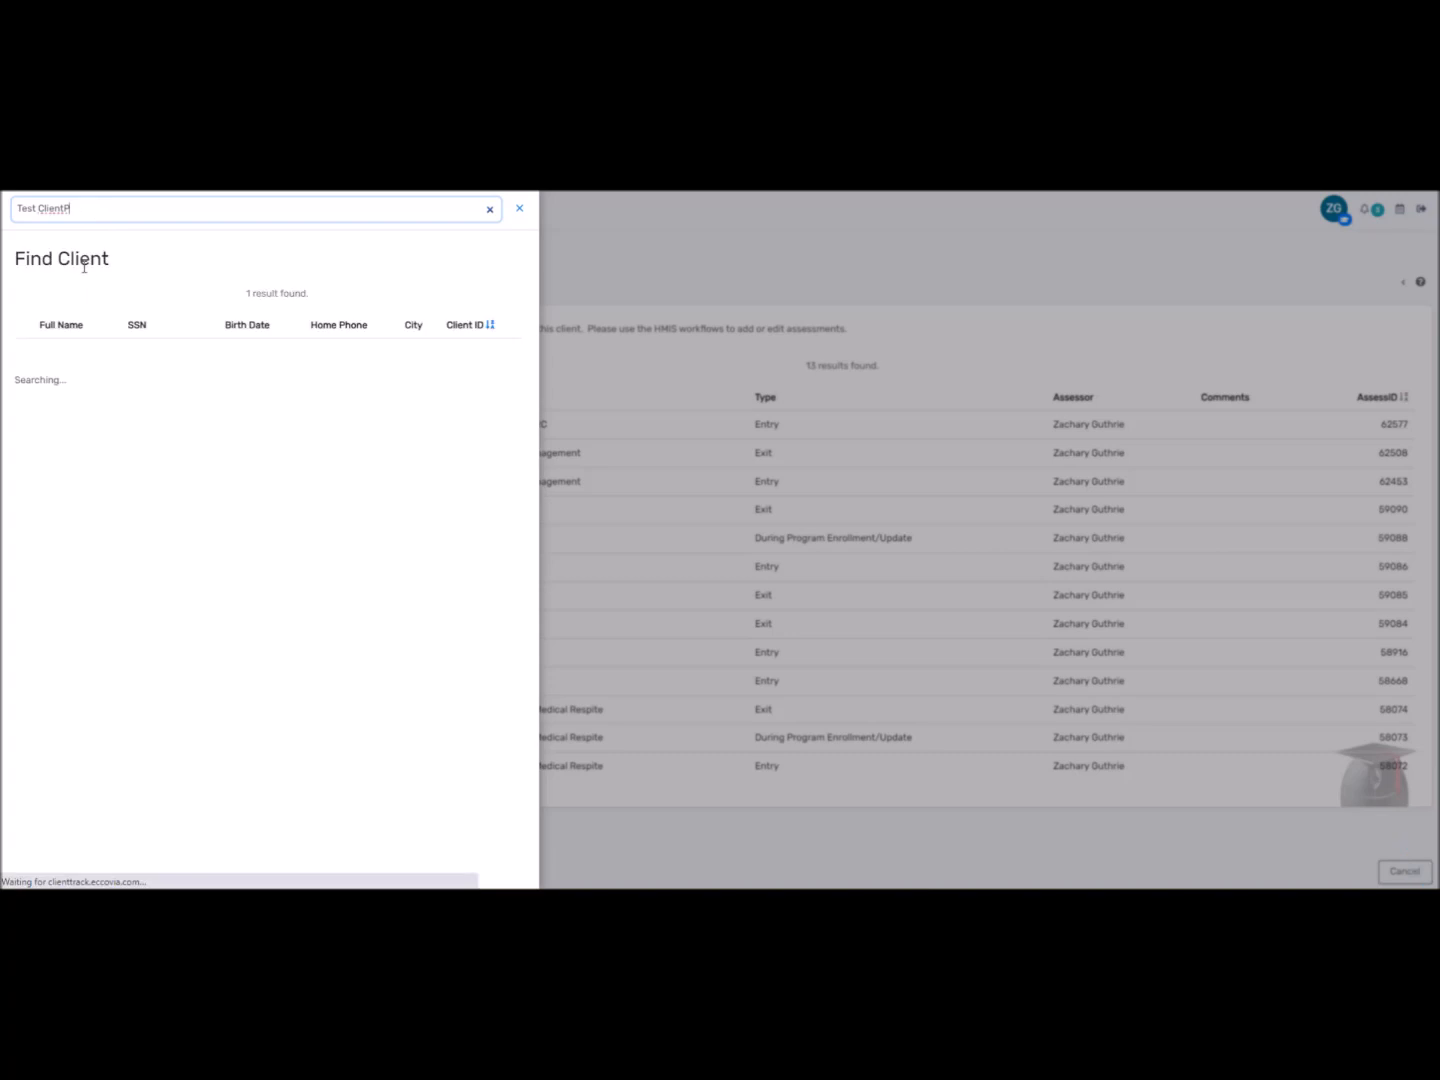
click(70, 348)
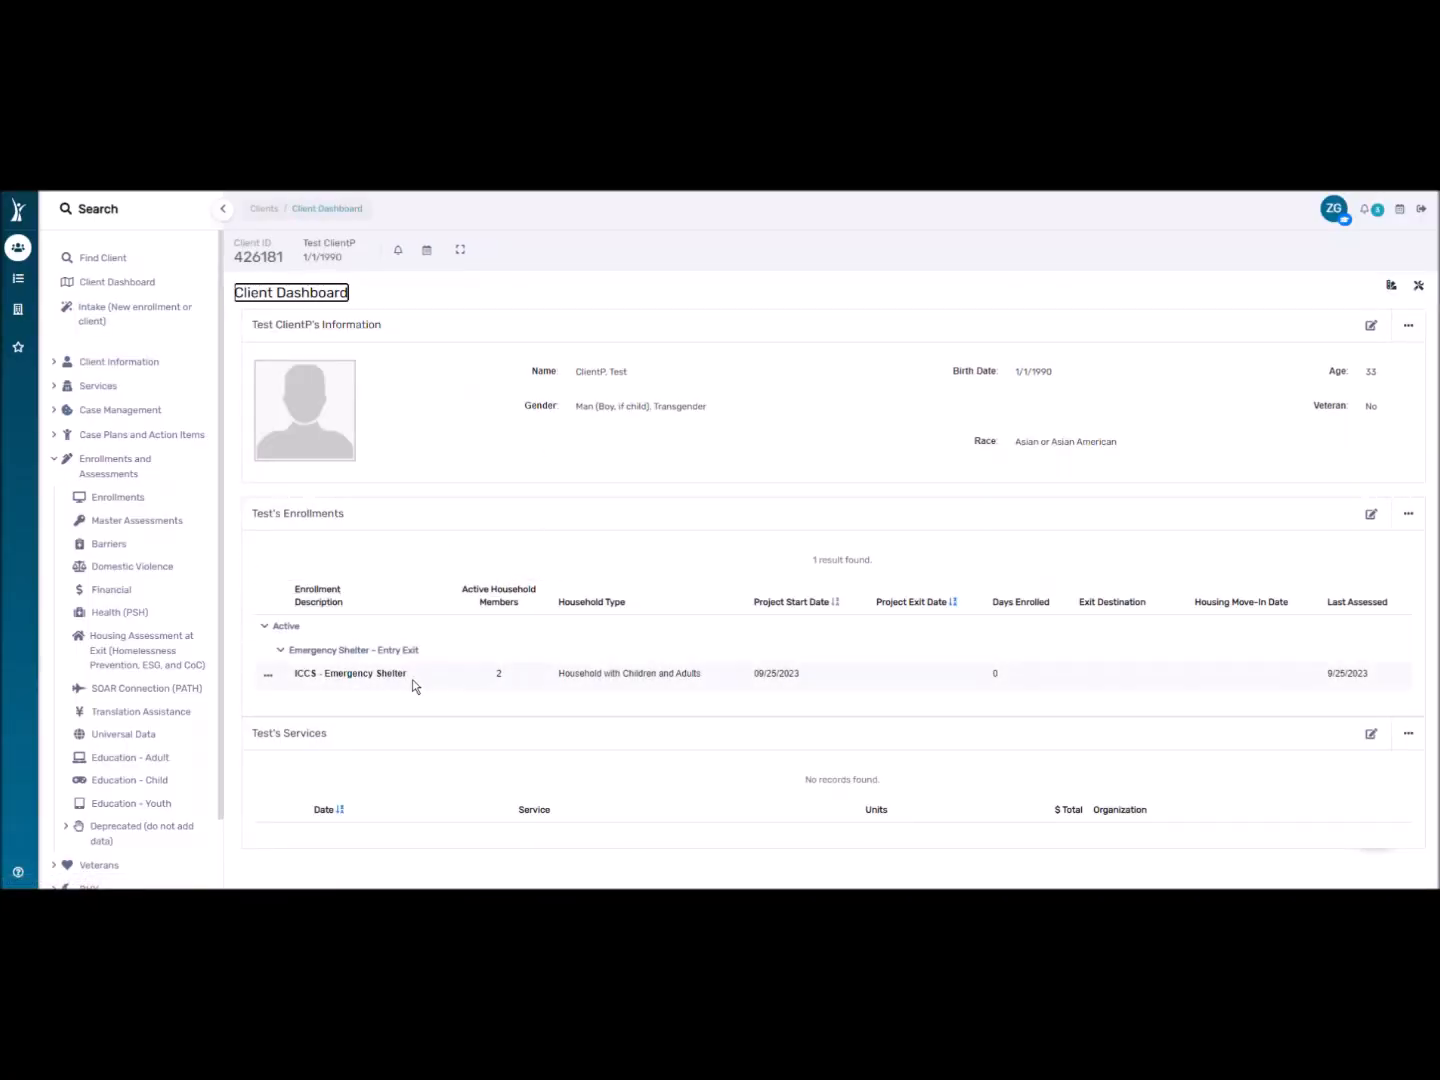
click(100, 459)
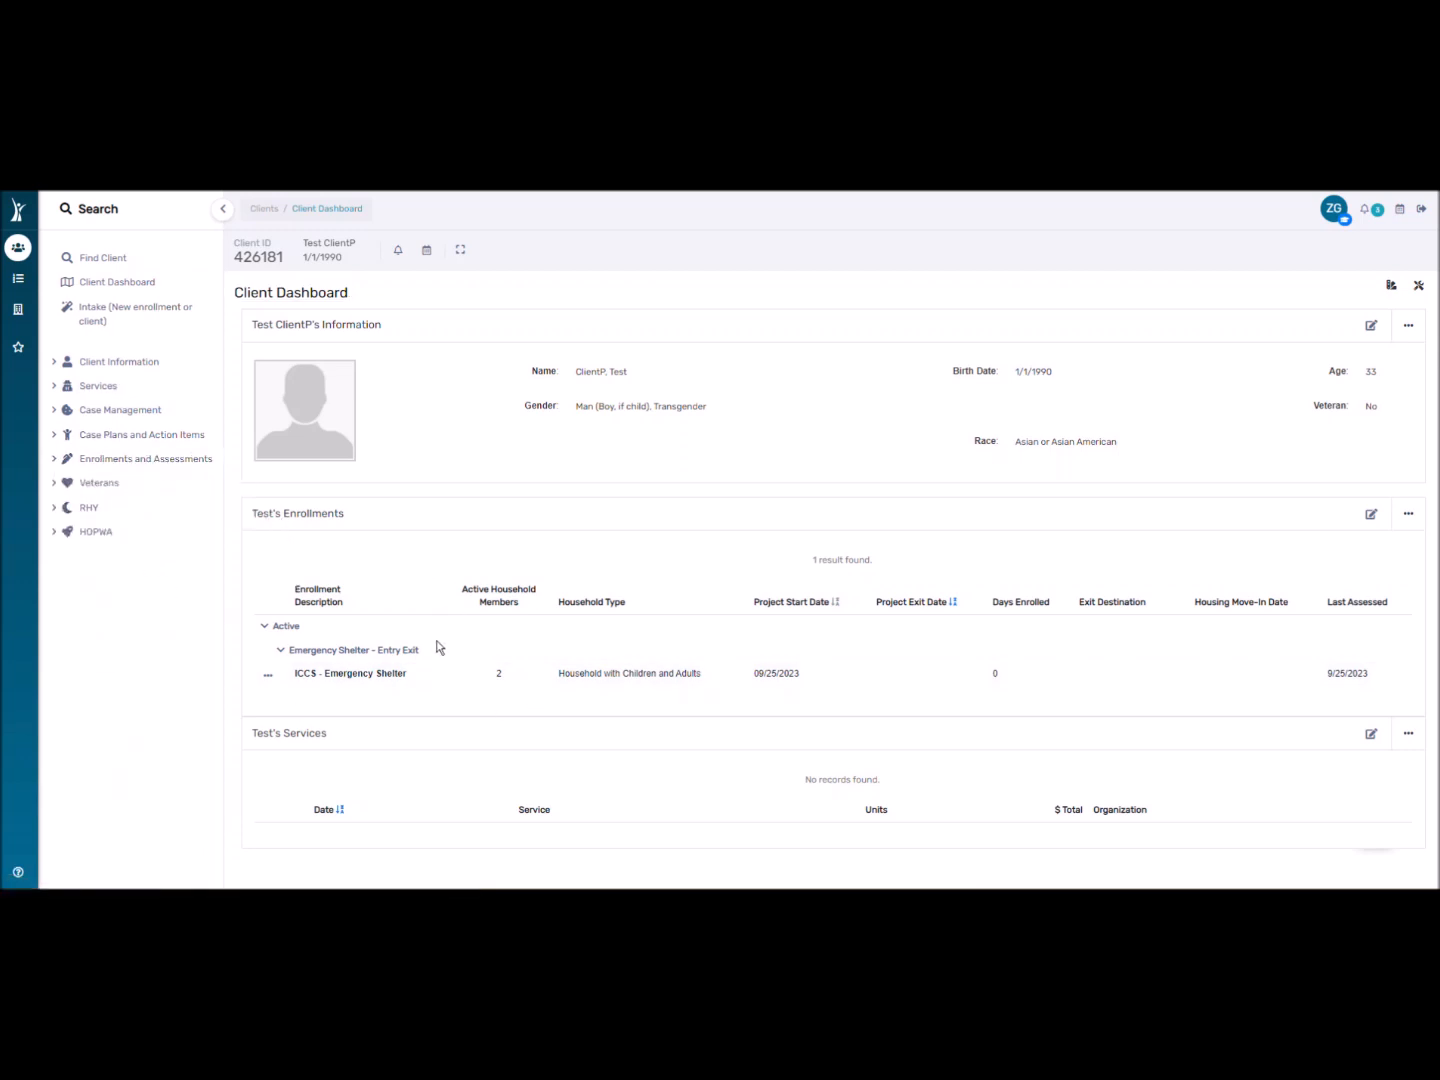
Expand Client Information and review the Edit Client form, cancelling without saving.
click(71, 365)
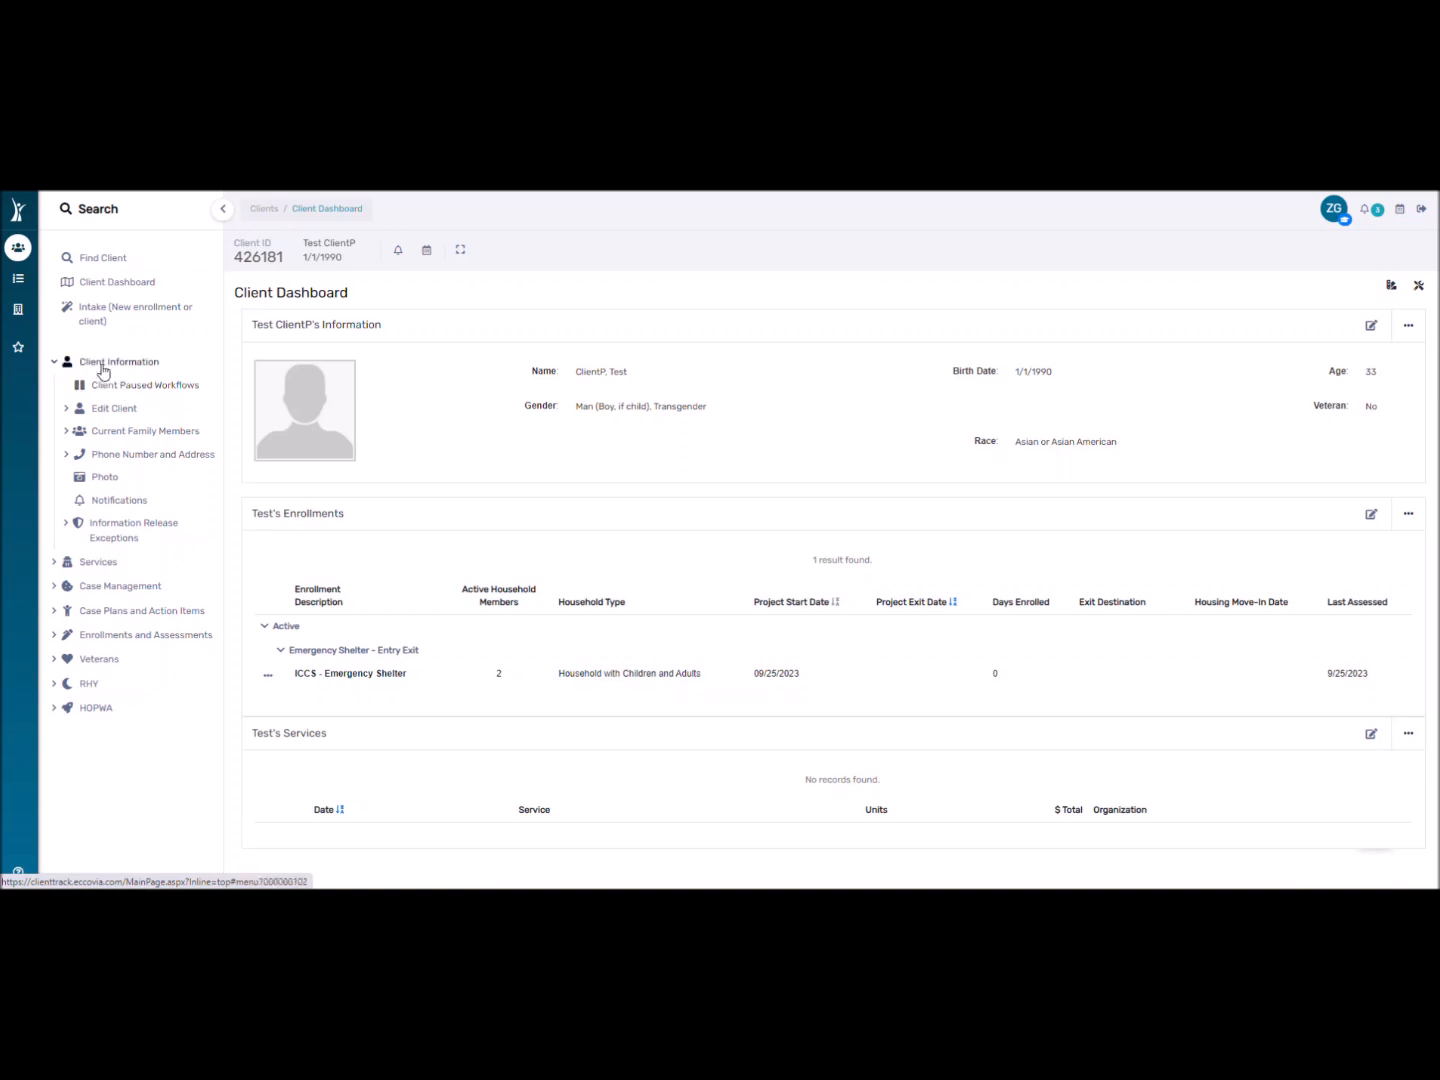
click(113, 410)
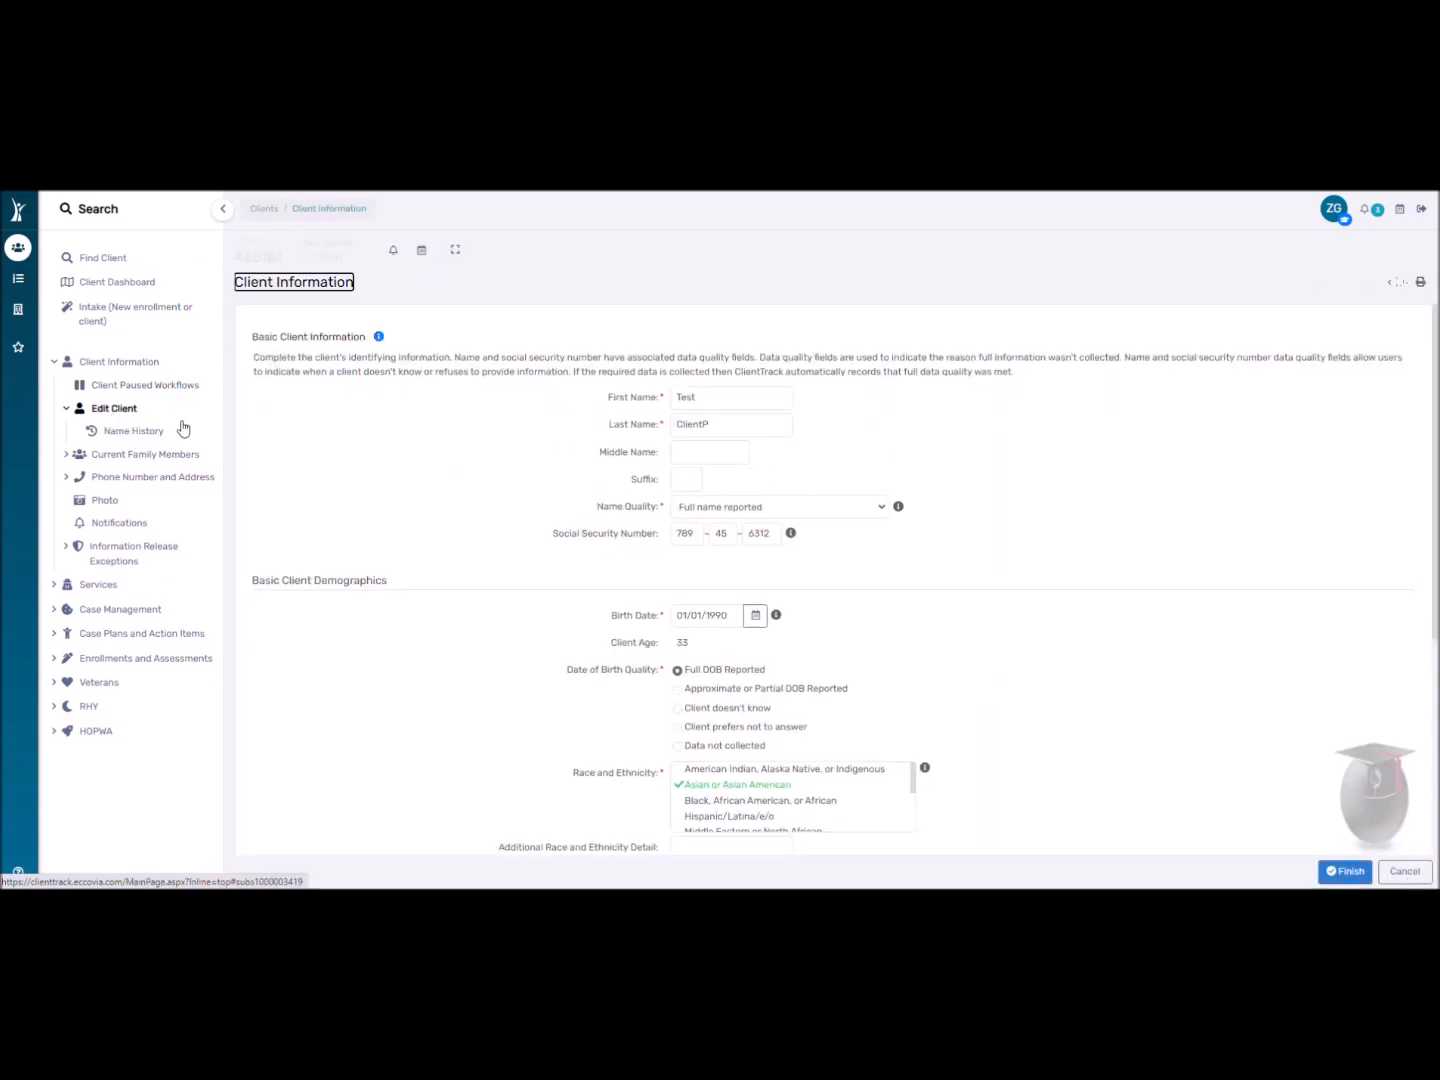
scroll(1000, 620, down, 3)
click(1408, 869)
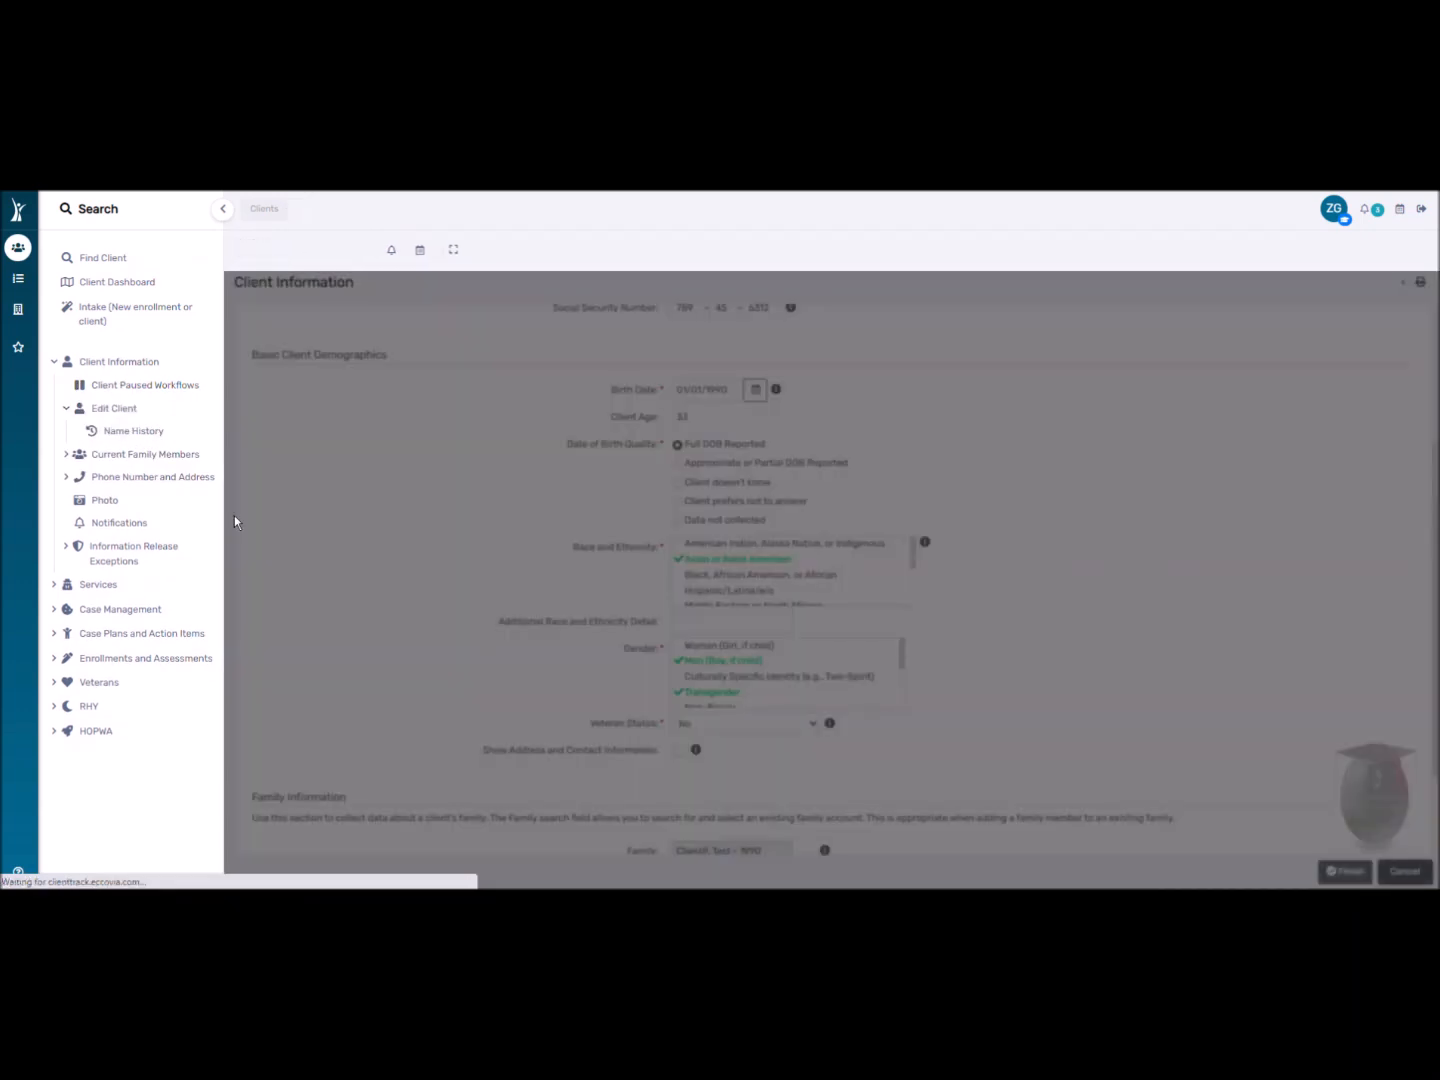
Review the client's Current Family Members, Family History, Information Release Exceptions, and Photo pages.
click(168, 452)
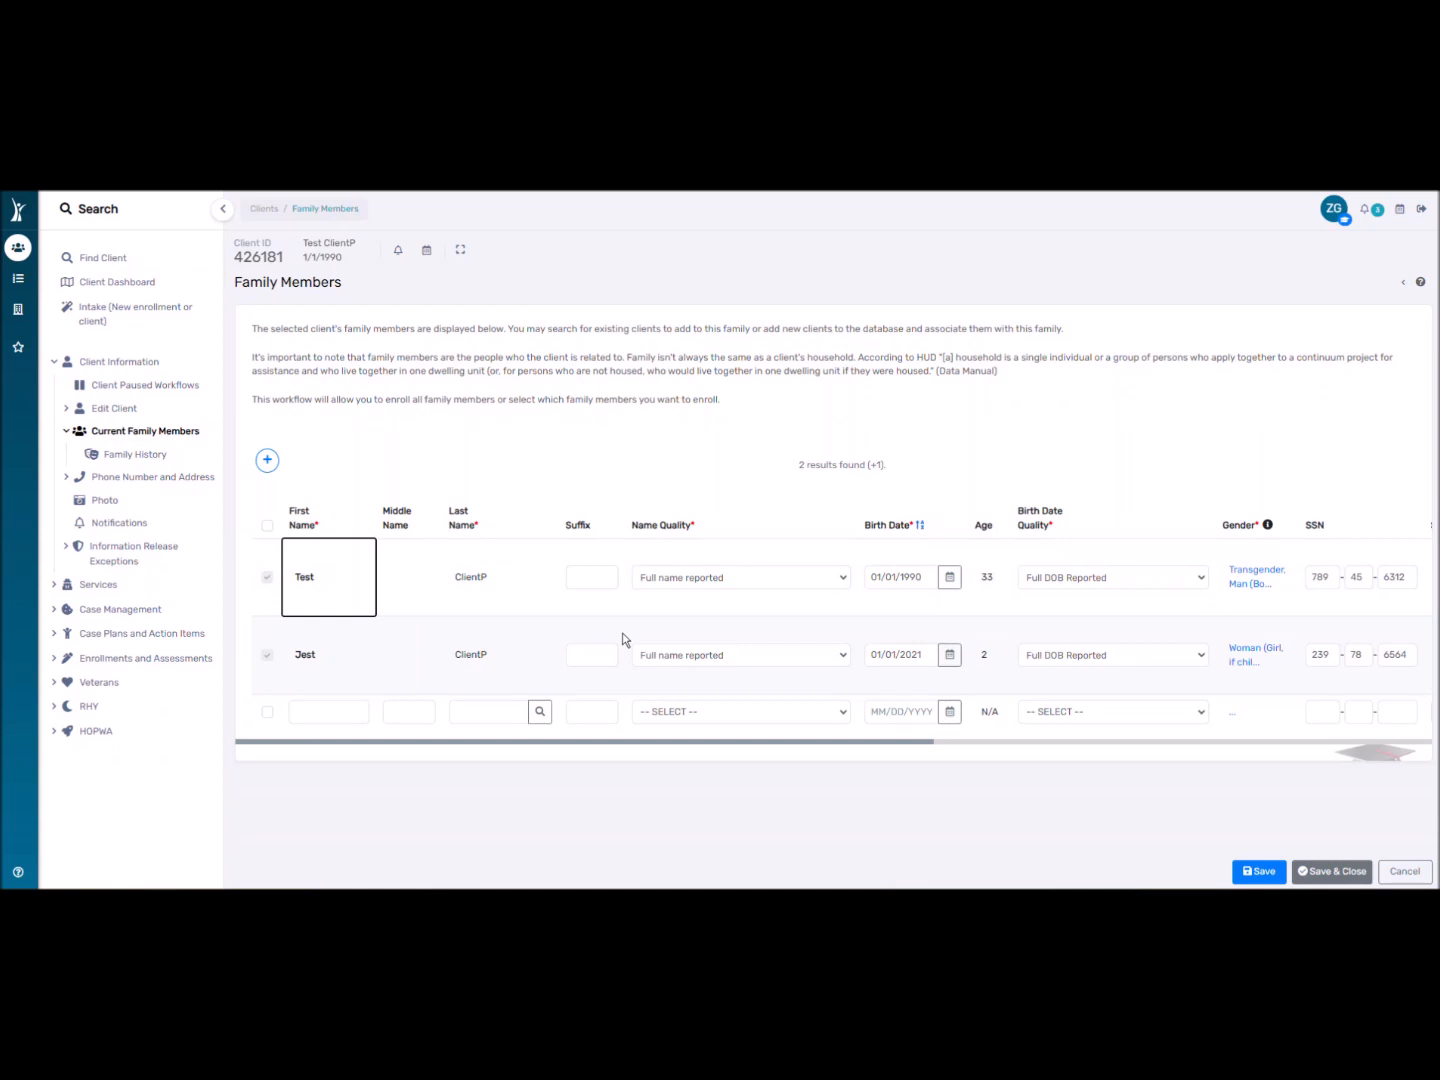
click(198, 460)
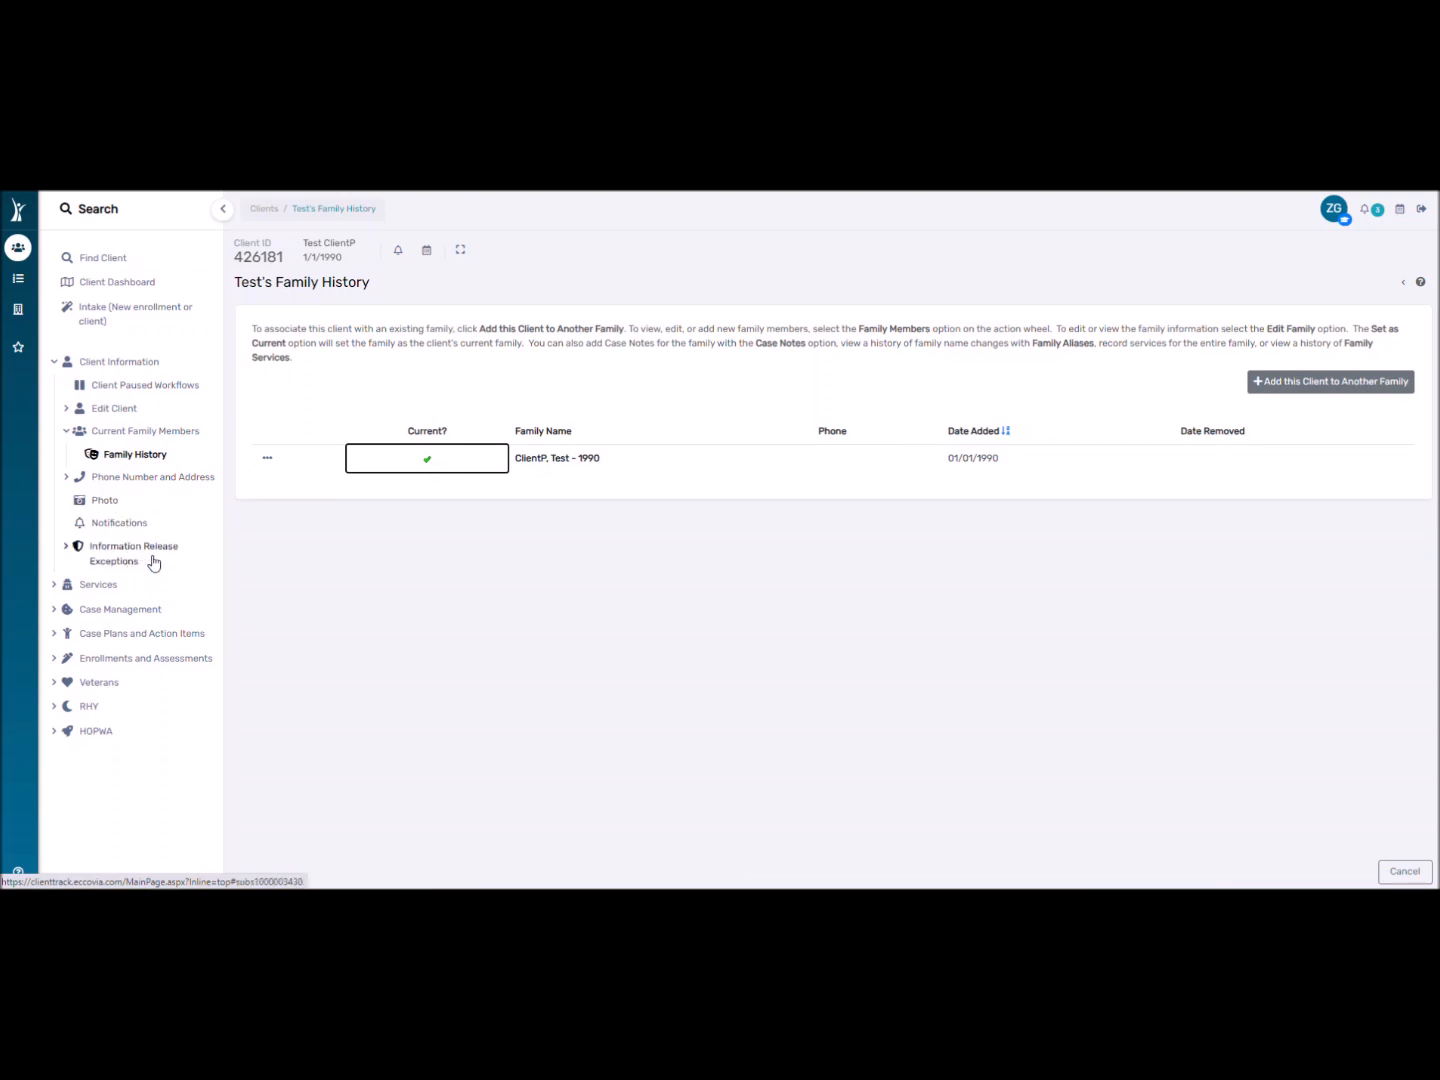
click(121, 554)
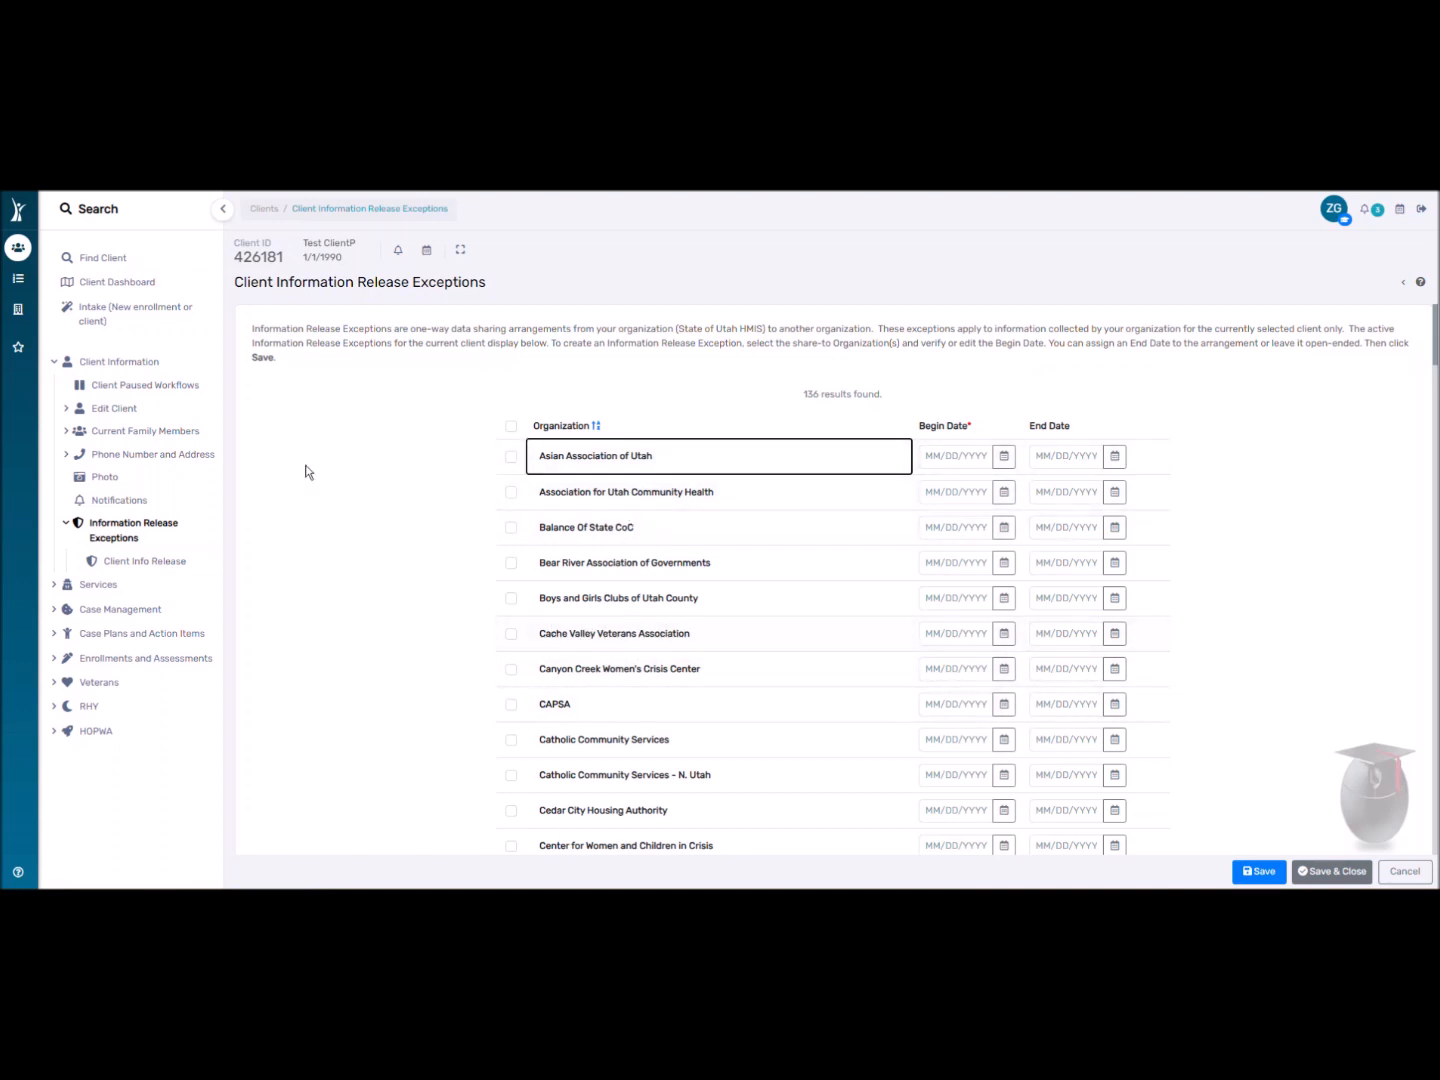
click(104, 478)
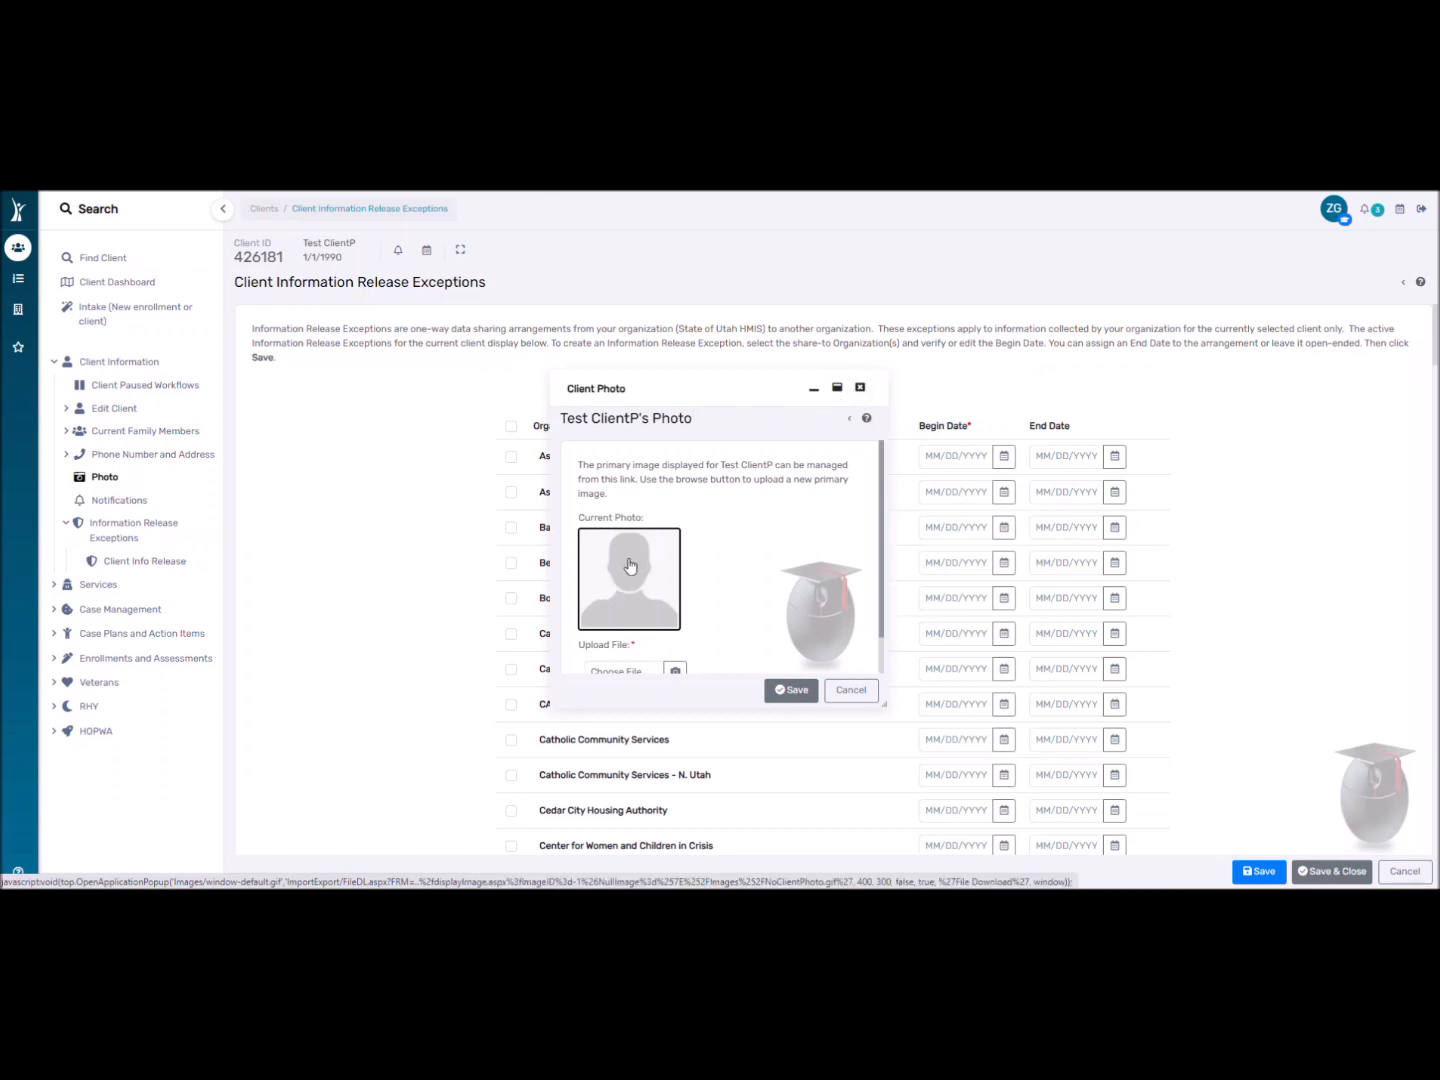
scroll(630, 564, down, 1)
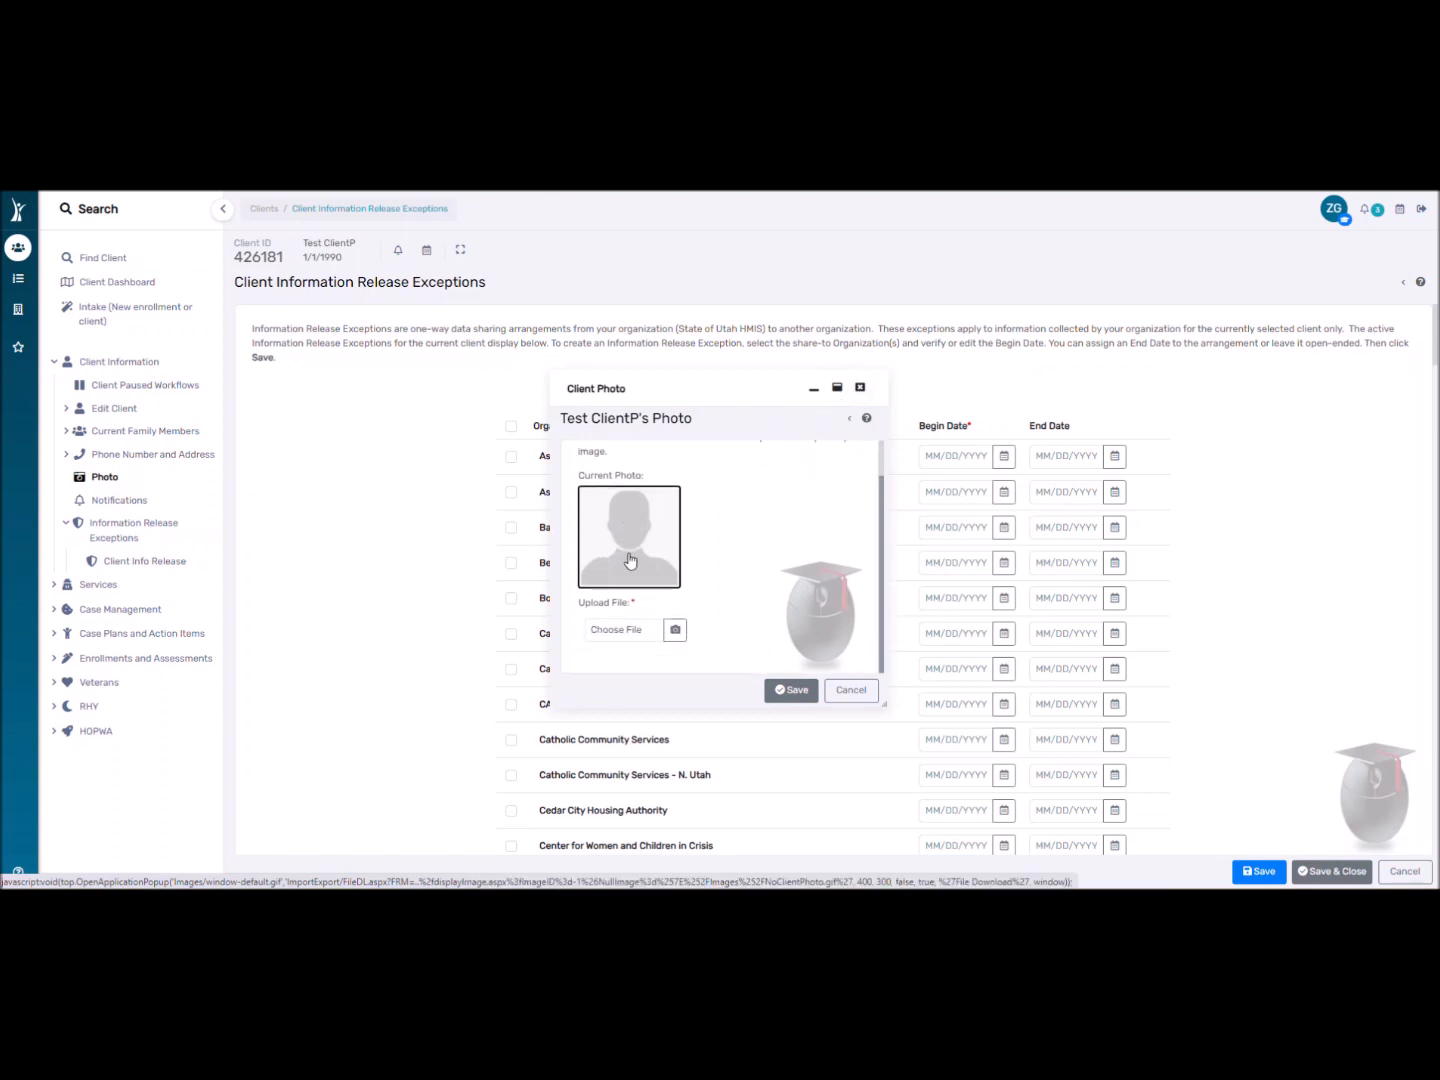